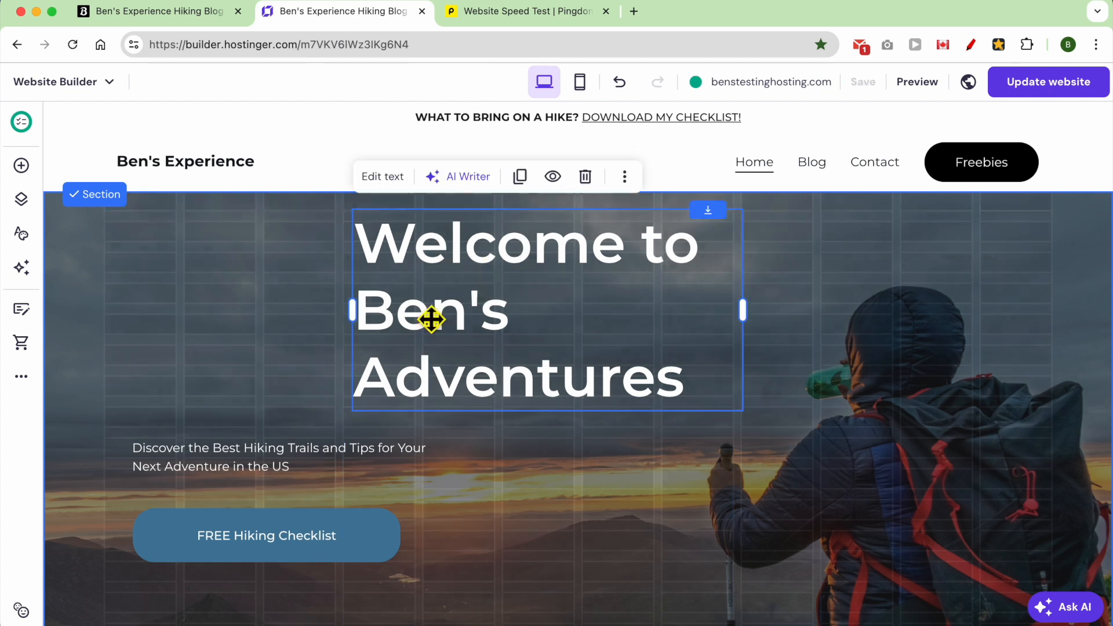
# Reposition the hero heading and checklist button, then bring up the FREE Hiking Checklist button settings.
pyautogui.moveTo(311, 470); pyautogui.dragTo(534, 444)
pyautogui.moveTo(390, 527); pyautogui.dragTo(552, 525)
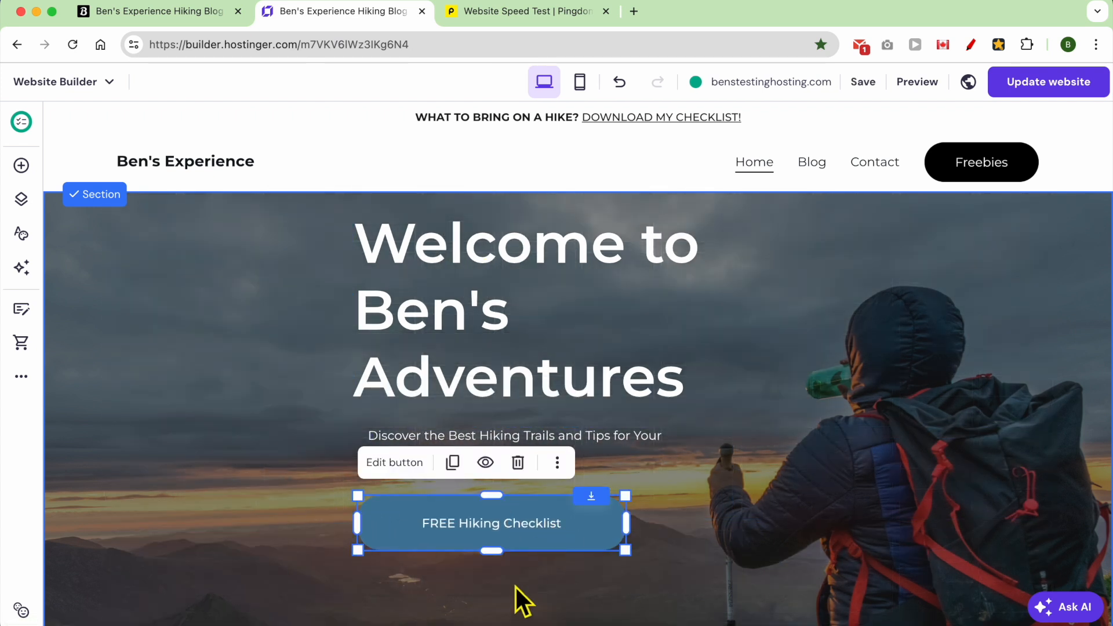
pyautogui.click(513, 594)
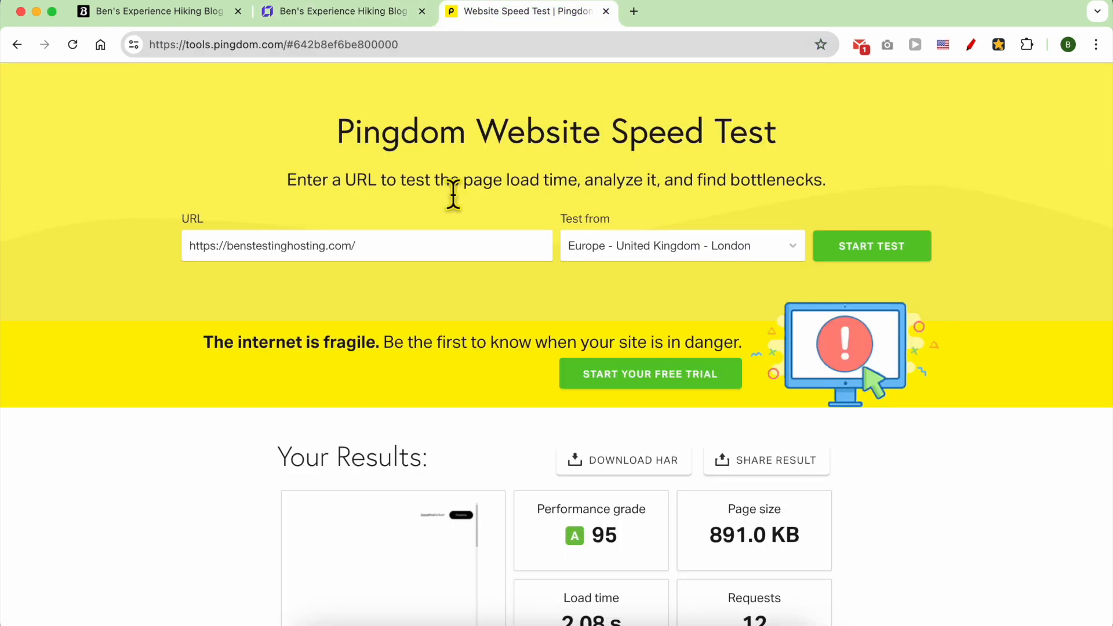
pyautogui.scroll(-3, 542, 319)
pyautogui.moveTo(616, 436); pyautogui.dragTo(541, 413)
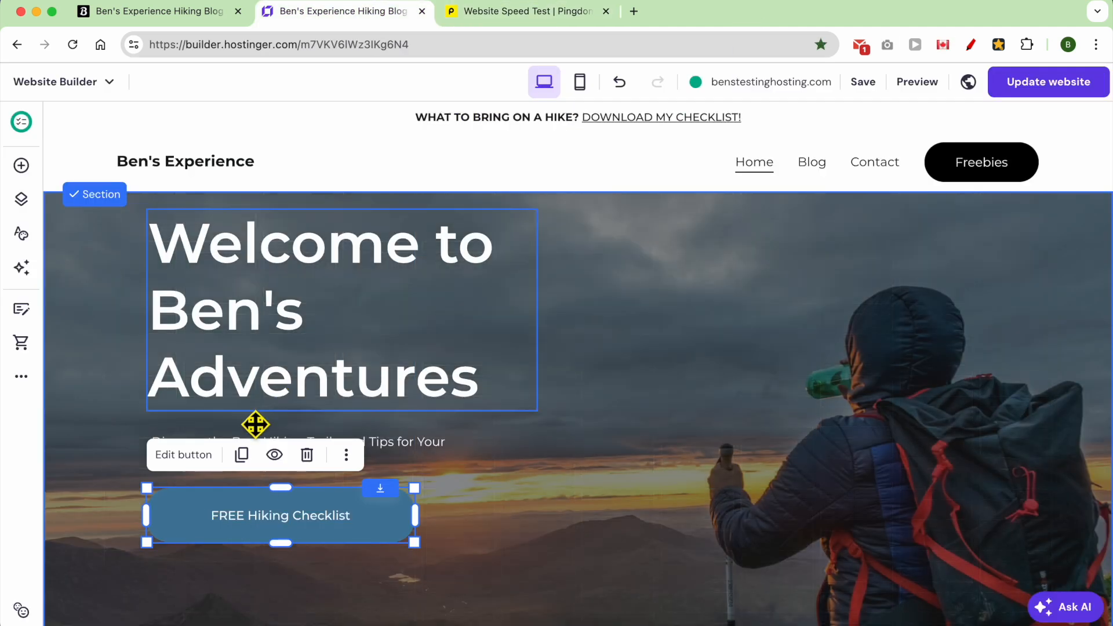
pyautogui.click(174, 455)
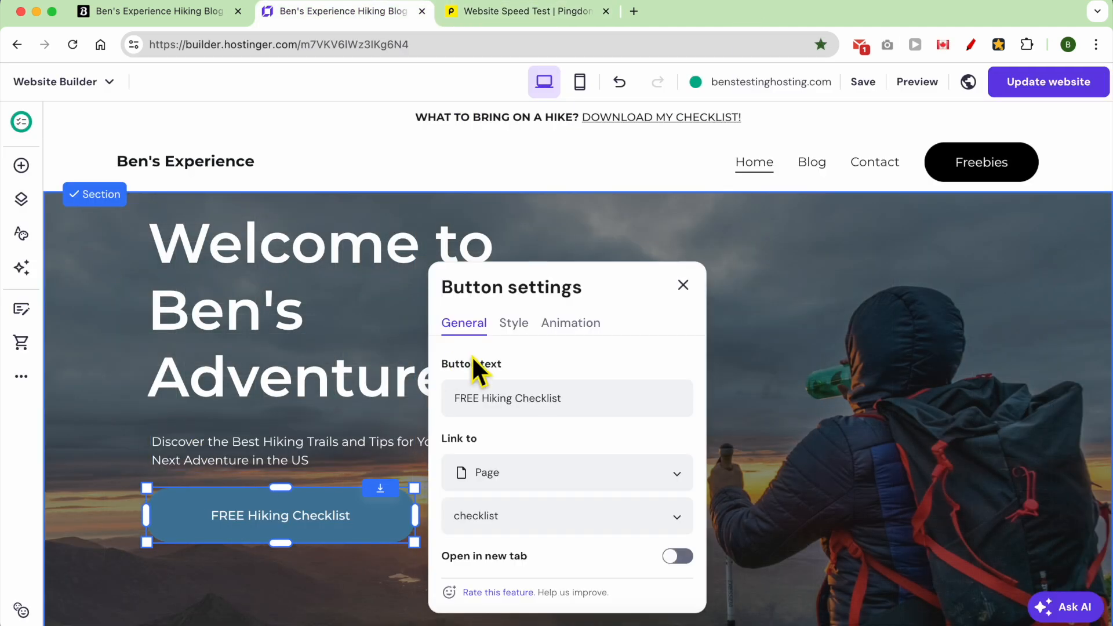
# Give the checklist button a #ffd30f yellow fill, text size 25 and dark #0a1015 text.
pyautogui.click(513, 327)
pyautogui.click(683, 403)
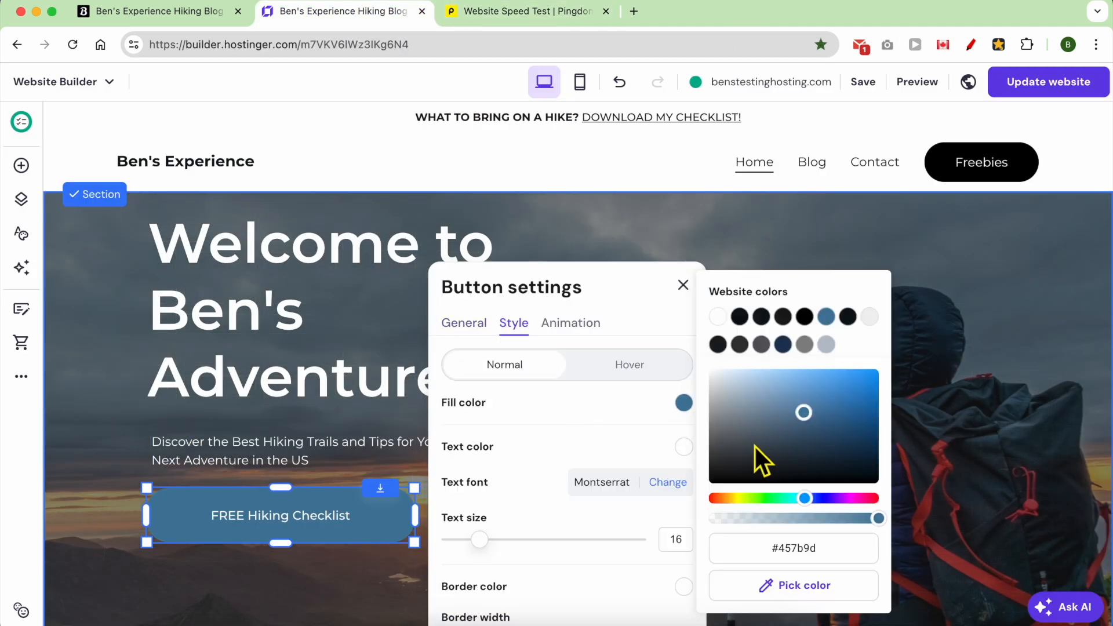
pyautogui.click(733, 498)
pyautogui.moveTo(804, 412); pyautogui.dragTo(874, 369)
pyautogui.moveTo(491, 533); pyautogui.dragTo(524, 539)
pyautogui.click(684, 448)
pyautogui.click(740, 317)
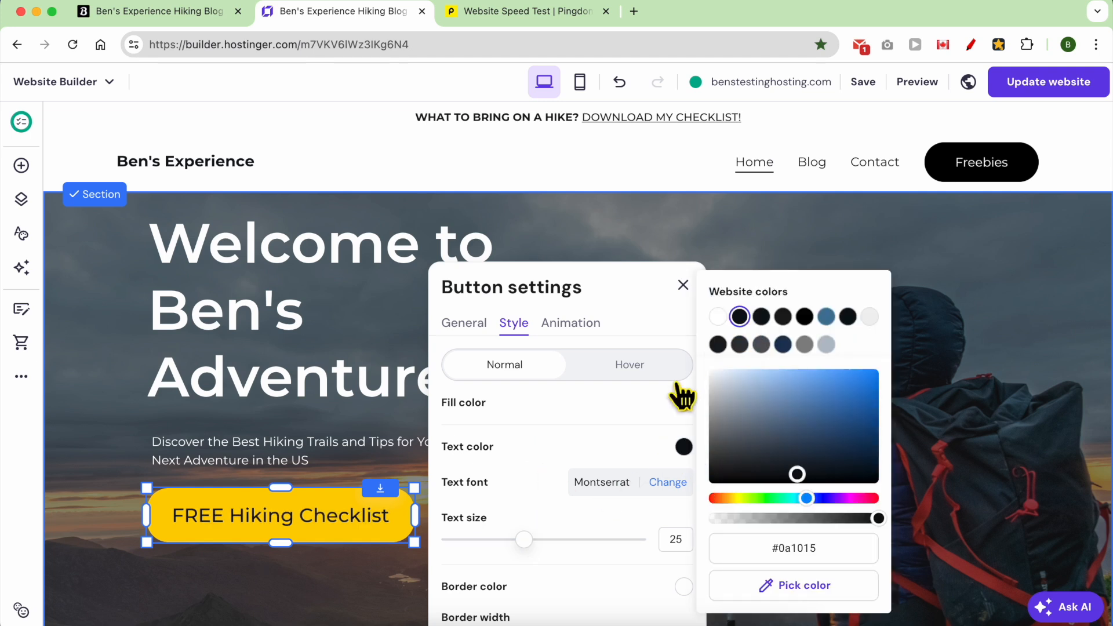
pyautogui.click(709, 230)
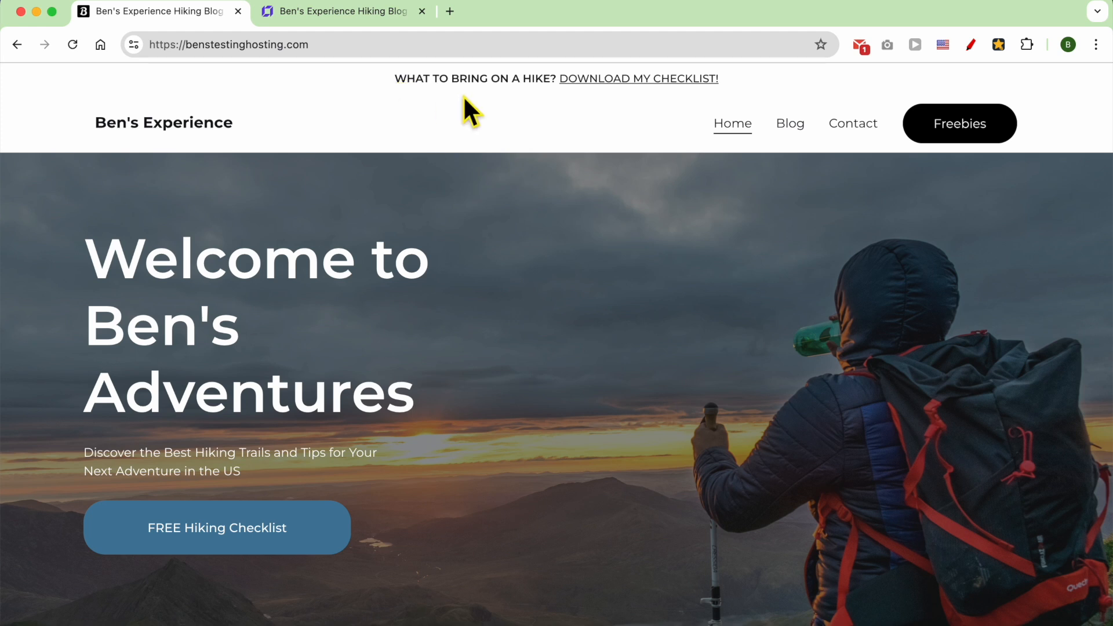
# Open the DOWNLOAD MY CHECKLIST page from the live homepage and scroll through it.
pyautogui.scroll(-5, 589, 111)
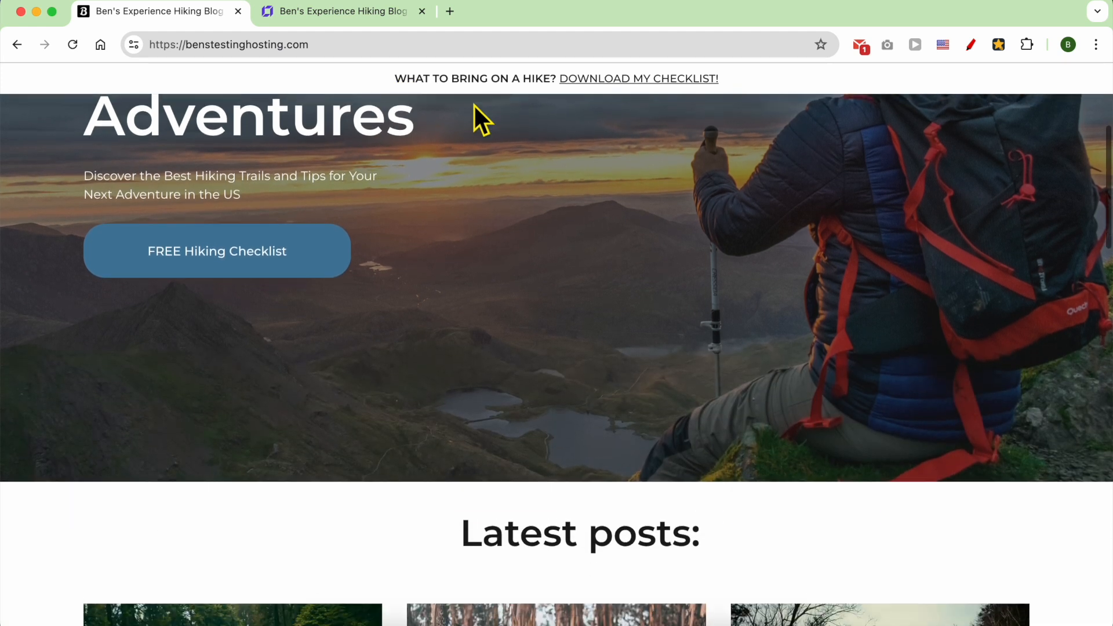
pyautogui.click(584, 79)
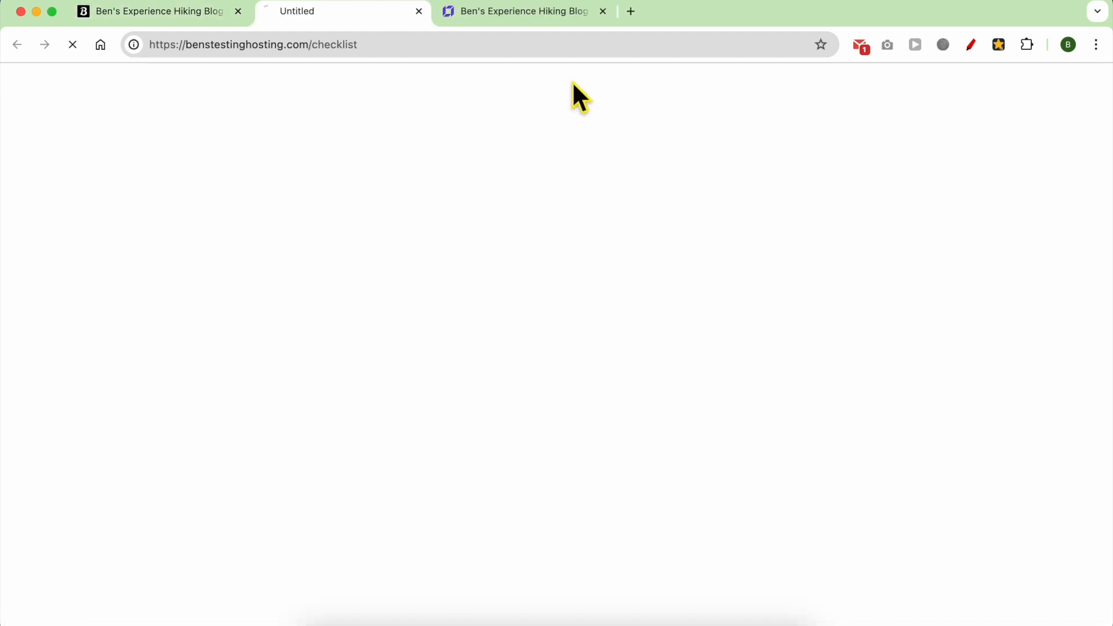
pyautogui.scroll(-3, 758, 304)
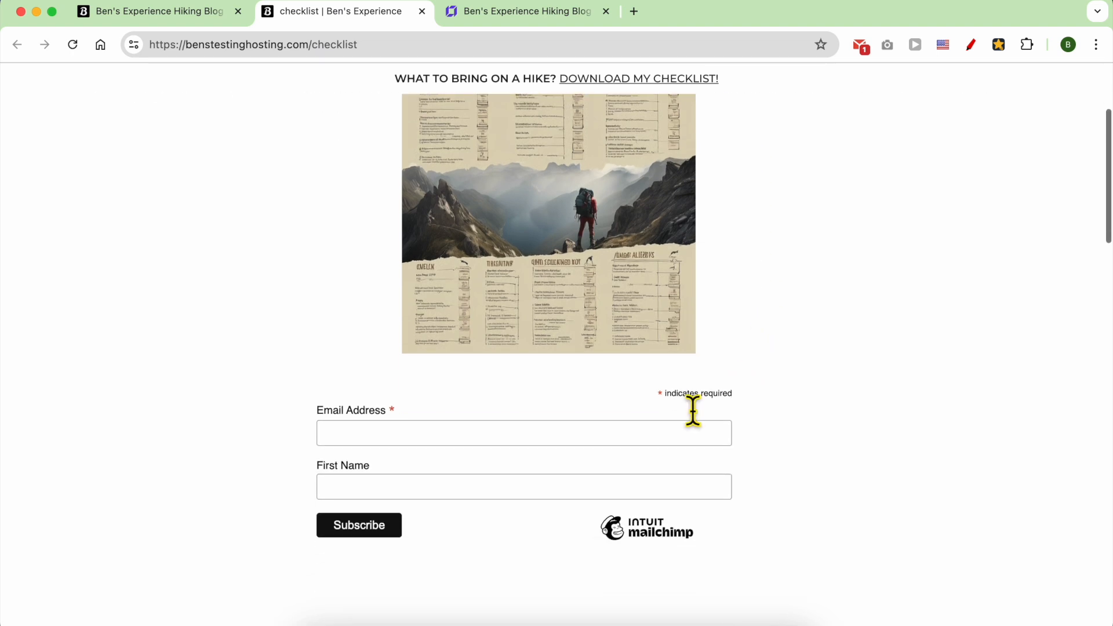
pyautogui.scroll(3, 737, 302)
# Look over the builder's mobile preview, then return to the live homepage tab.
pyautogui.hotkey('ctrl', 'Tab')
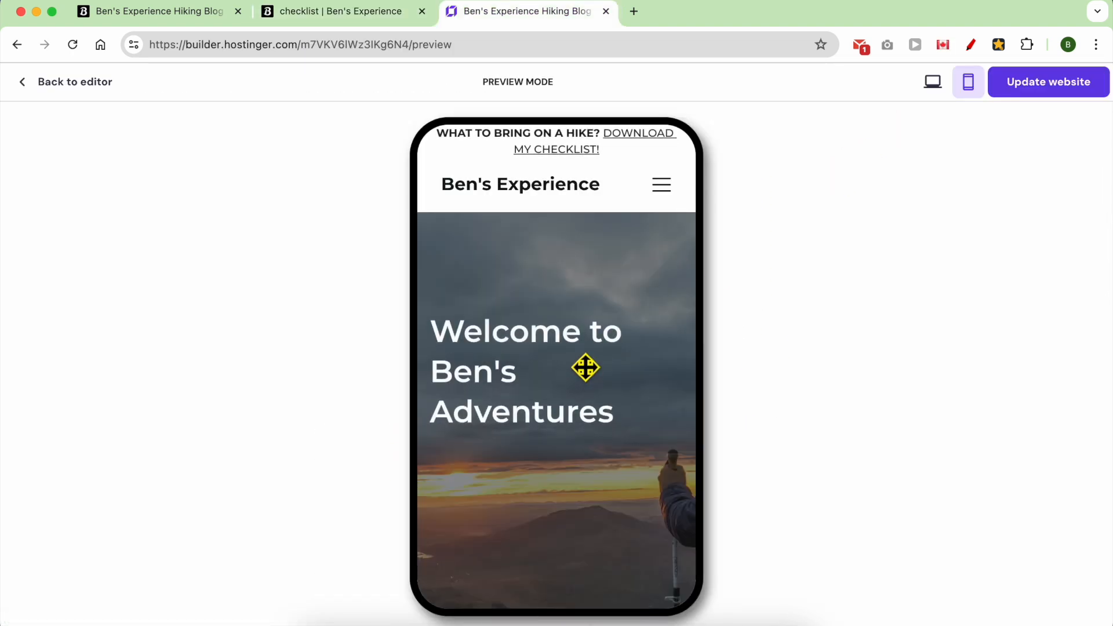
pyautogui.scroll(-5, 586, 367)
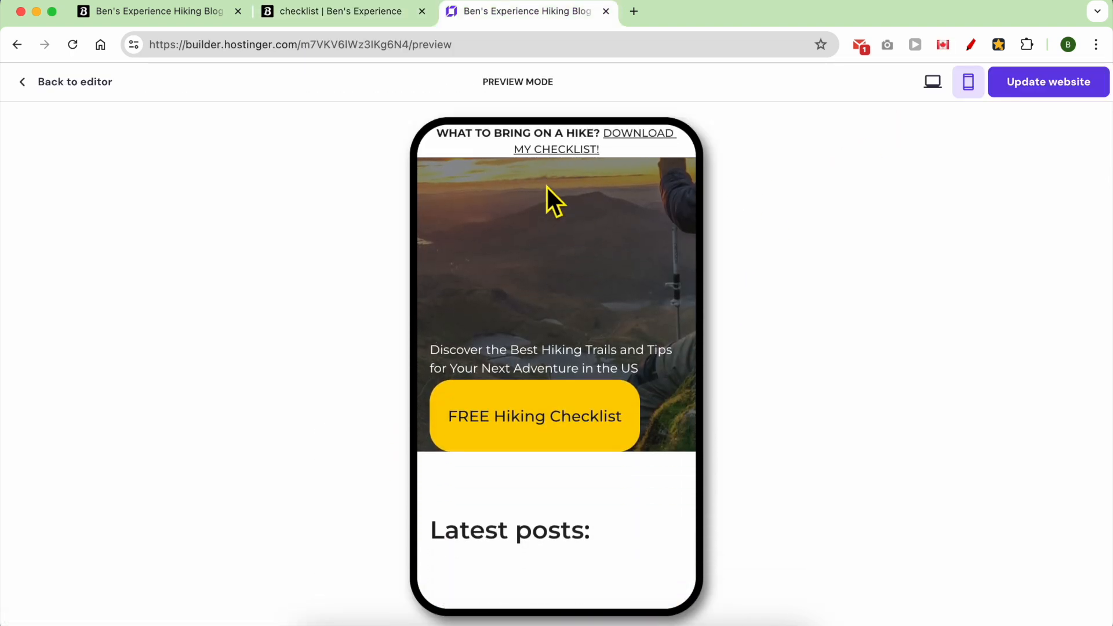
pyautogui.hotkey('ctrl', 'Tab')
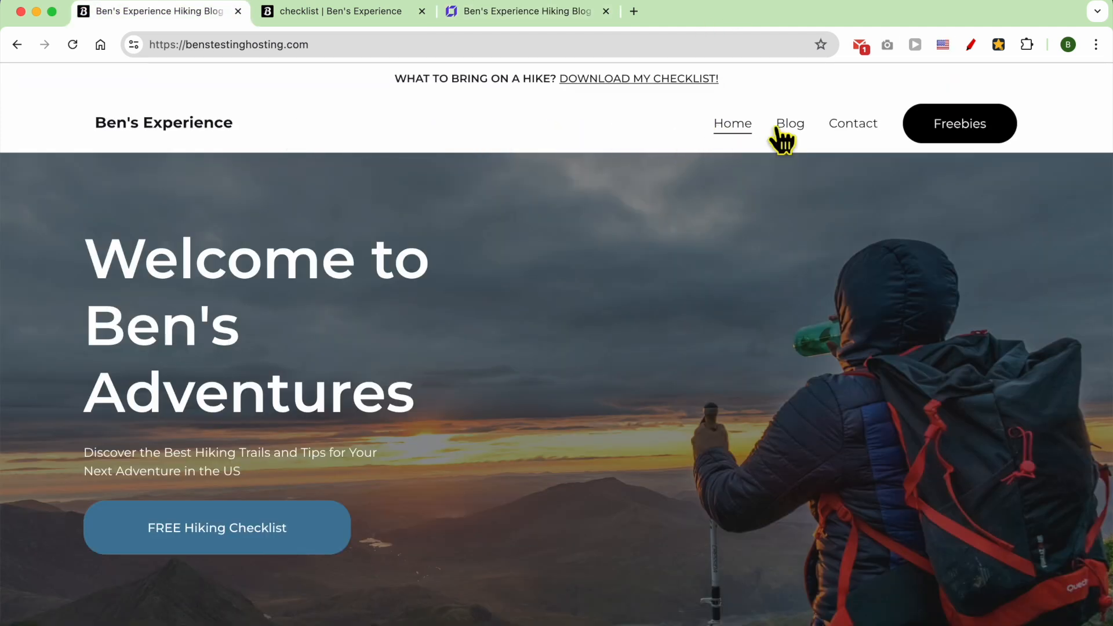
# Visit the Freebies checklist page, go back, and scroll over the checklist sign-up page.
pyautogui.click(939, 132)
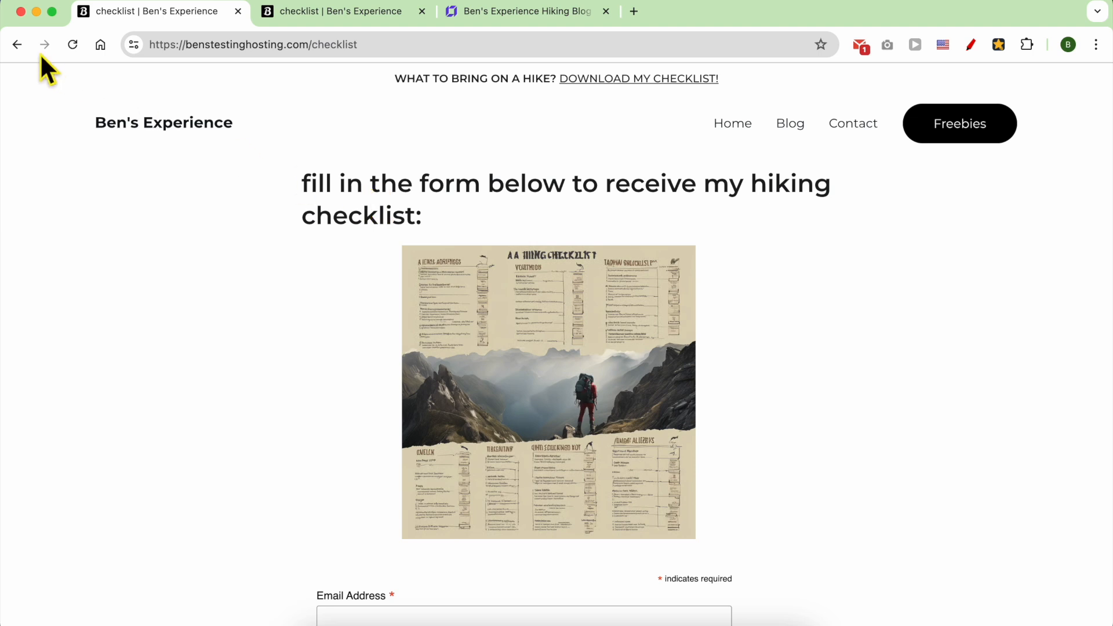
pyautogui.click(26, 51)
pyautogui.scroll(-3, 815, 366)
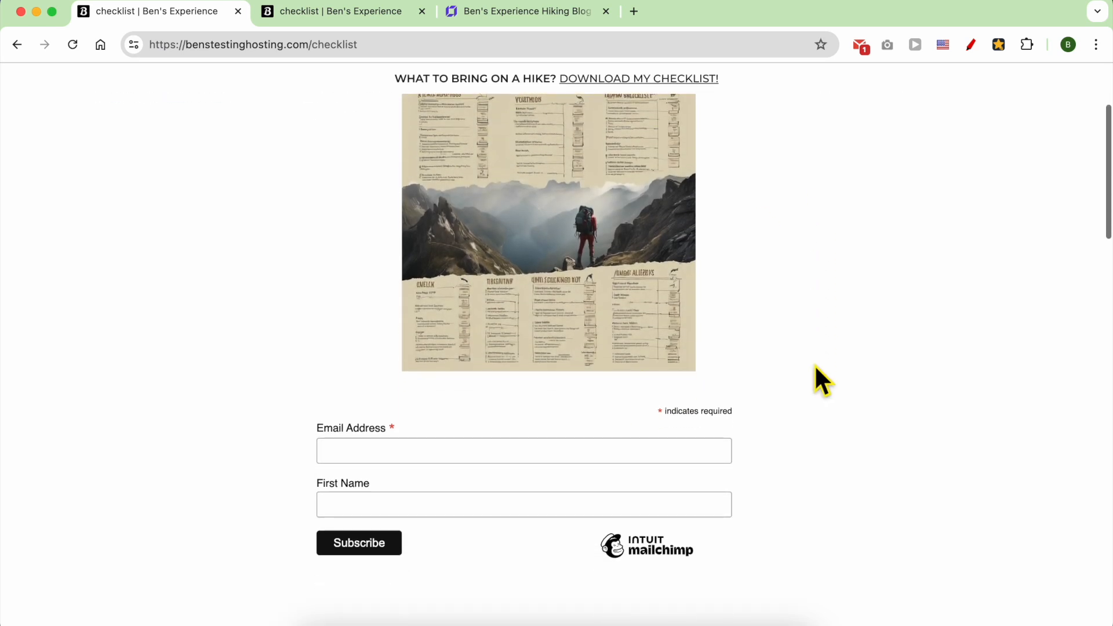
pyautogui.scroll(3, 815, 364)
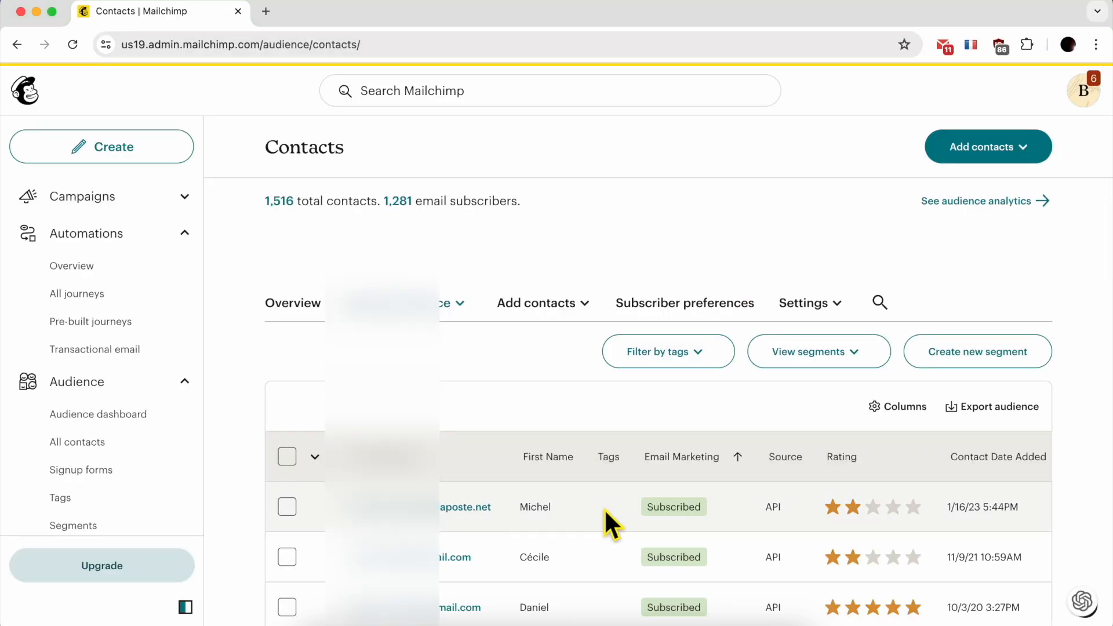
# Scroll through the Mailchimp audience's All contacts table of 1,516 contacts.
pyautogui.scroll(-3, 605, 509)
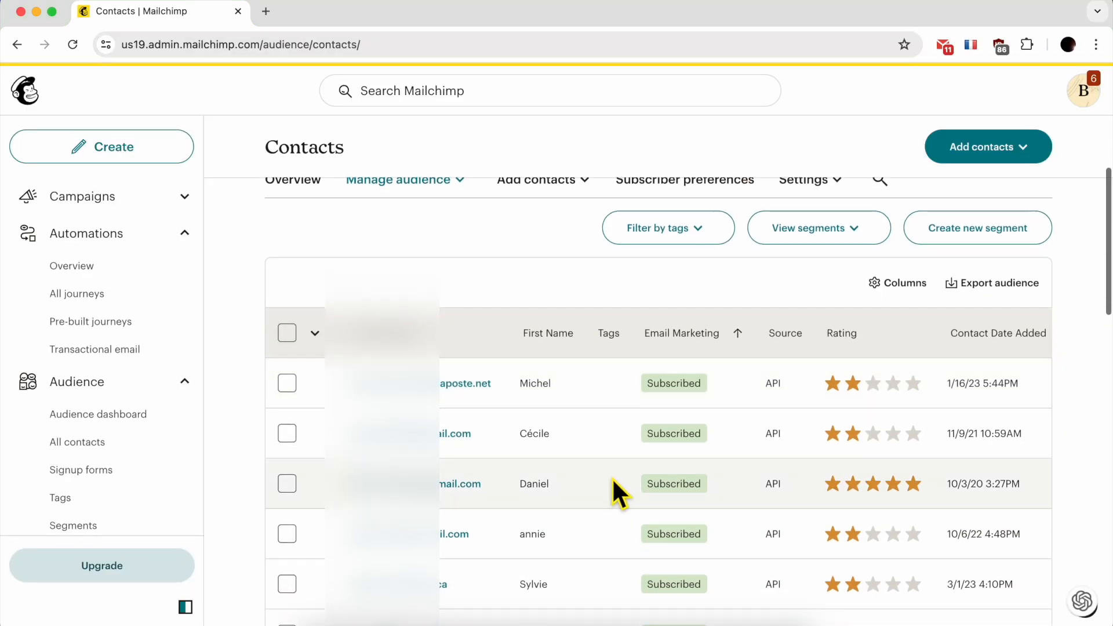
pyautogui.scroll(-3, 613, 482)
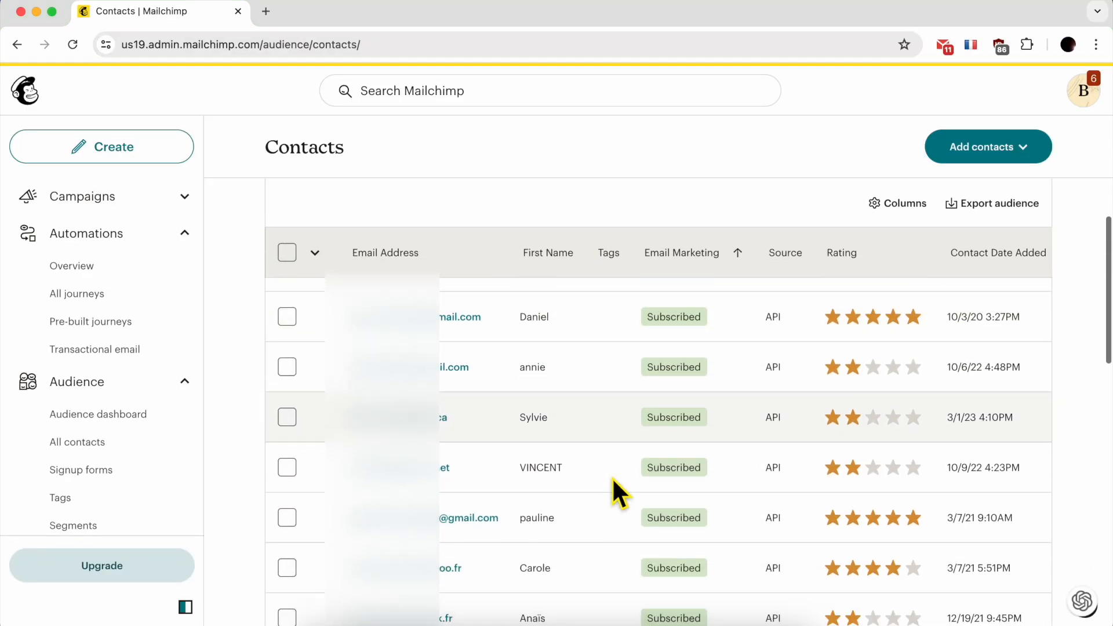
pyautogui.scroll(-5, 613, 482)
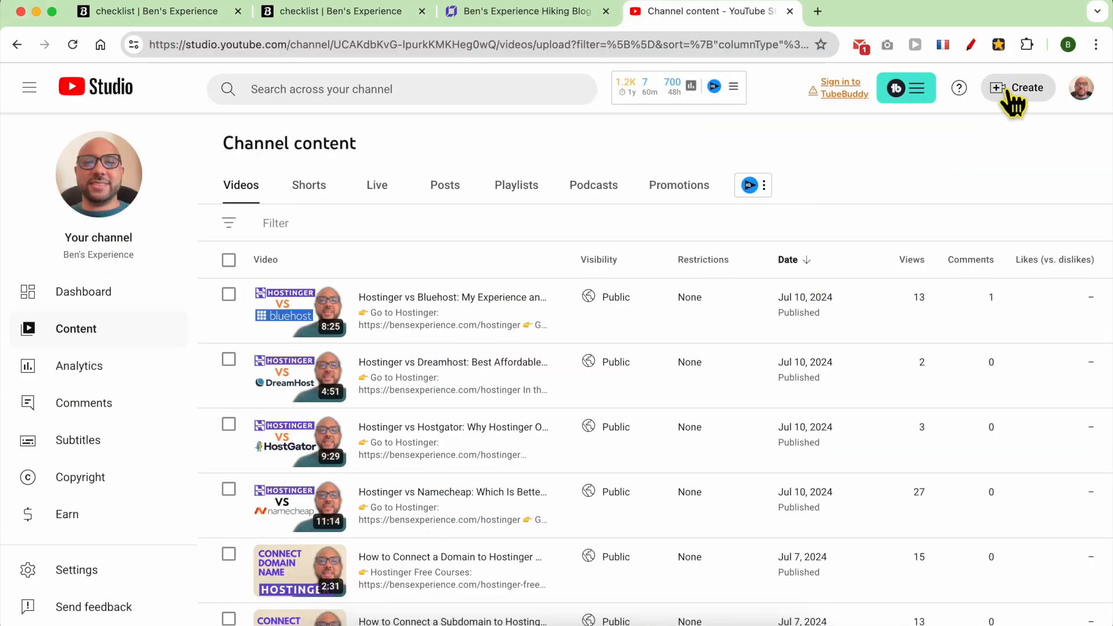
# Start a new video upload in YouTube Studio via Create > Upload videos.
pyautogui.click(1013, 99)
pyautogui.click(998, 125)
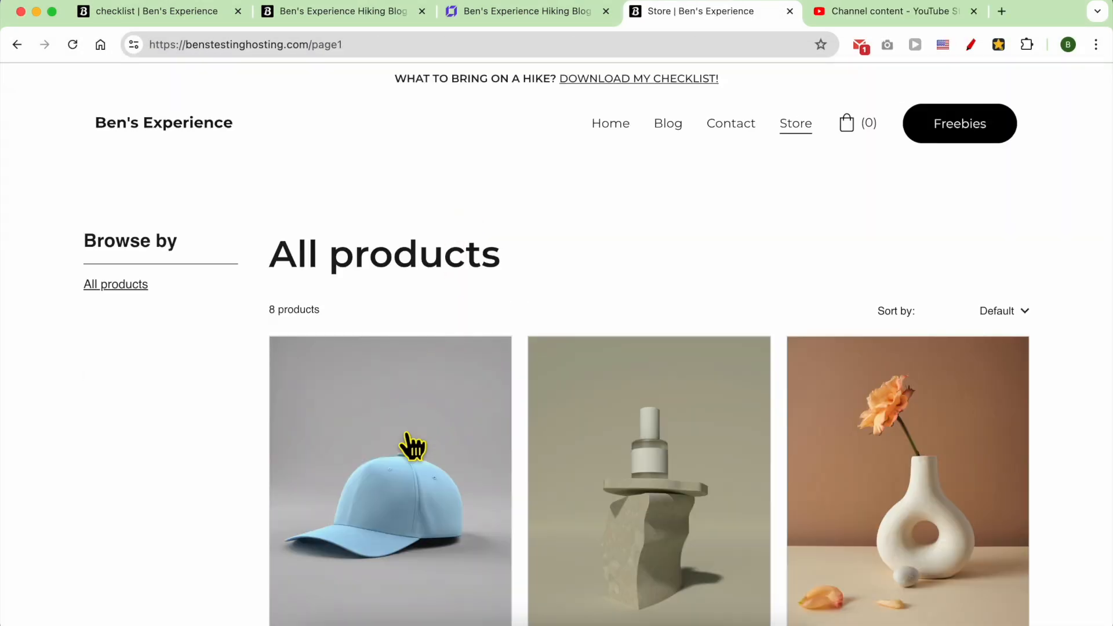
# Add the $20.00 Classic Cap from the Store page to the shopping bag.
pyautogui.click(399, 470)
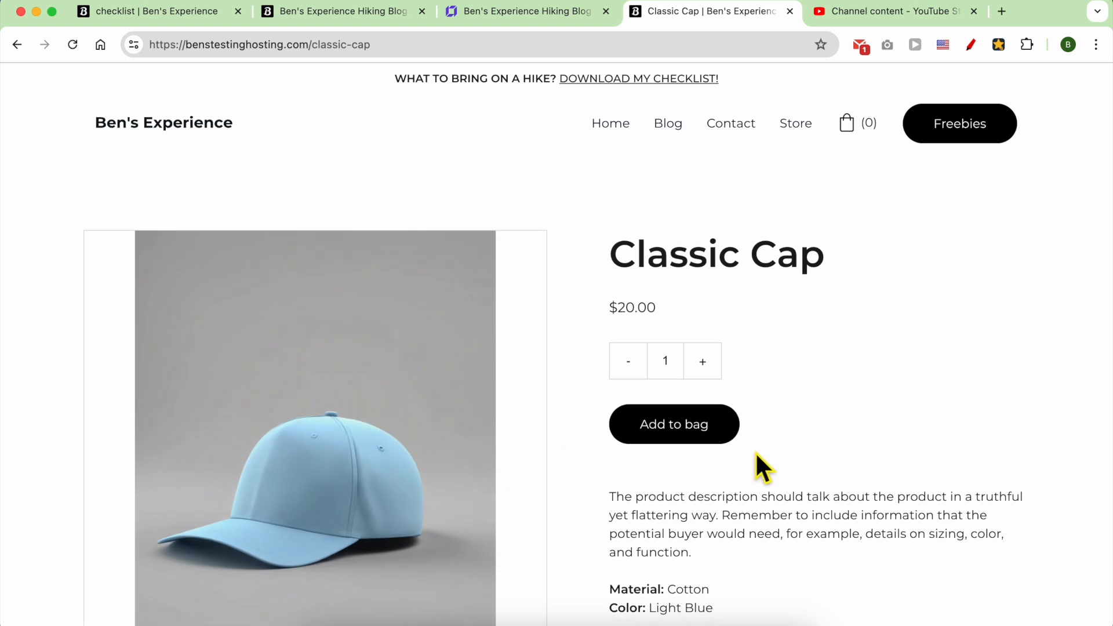
pyautogui.click(713, 431)
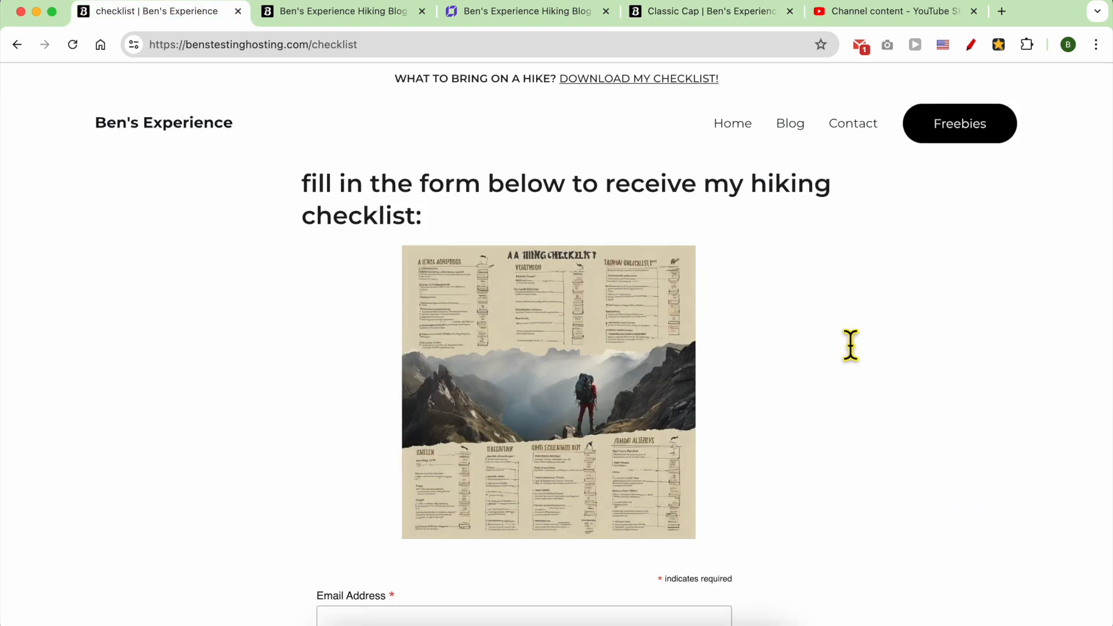
pyautogui.scroll(-5, 851, 345)
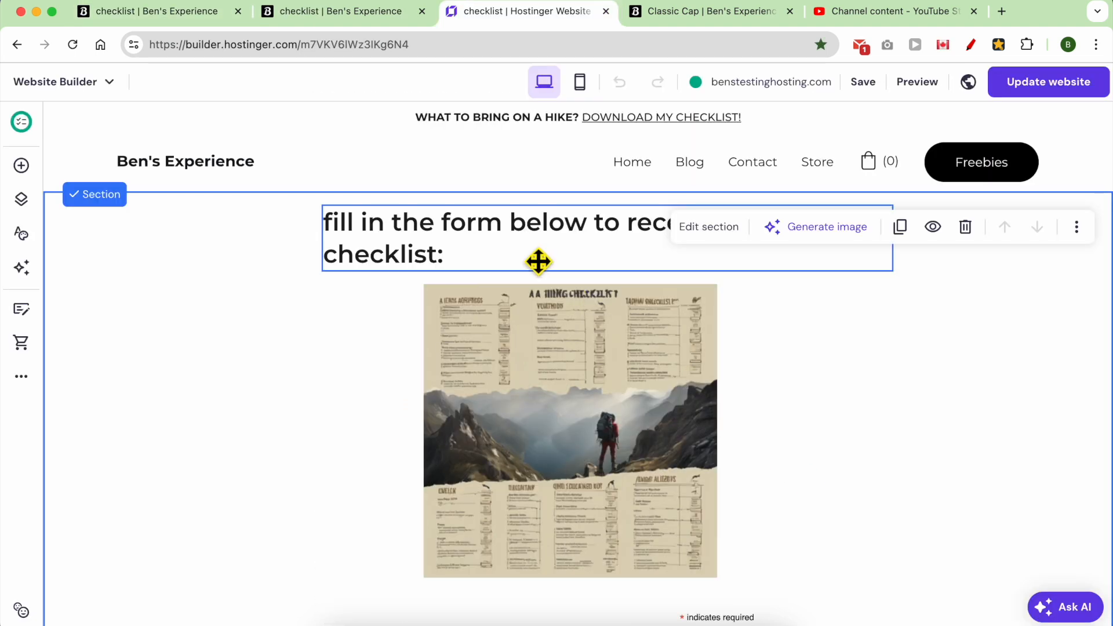
# Move the checklist page heading left and reposition the checklist image in the builder.
pyautogui.click(510, 254)
pyautogui.moveTo(509, 253)
pyautogui.mouseDown()
pyautogui.moveTo(444, 236)
pyautogui.moveTo(500, 240)
pyautogui.mouseUp()
pyautogui.moveTo(532, 408)
pyautogui.mouseDown()
pyautogui.moveTo(468, 423)
pyautogui.moveTo(522, 405)
pyautogui.moveTo(530, 415)
pyautogui.mouseUp()
pyautogui.scroll(-3, 530, 415)
# Scroll through the live site's Blog posts.
pyautogui.click(528, 336)
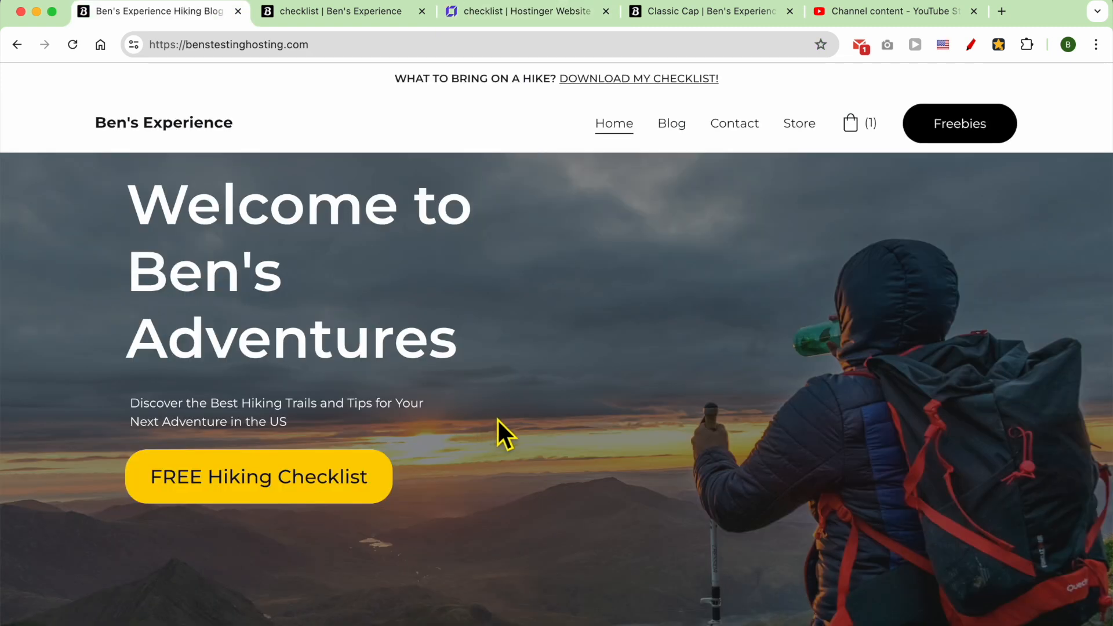
pyautogui.scroll(-10, 515, 420)
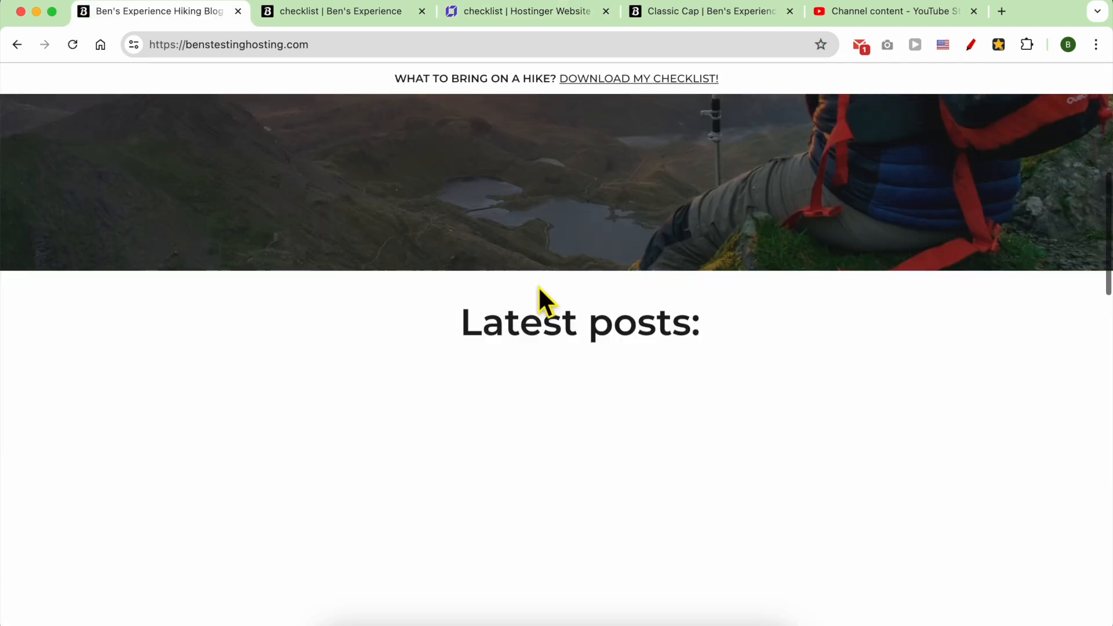
pyautogui.scroll(-3, 543, 279)
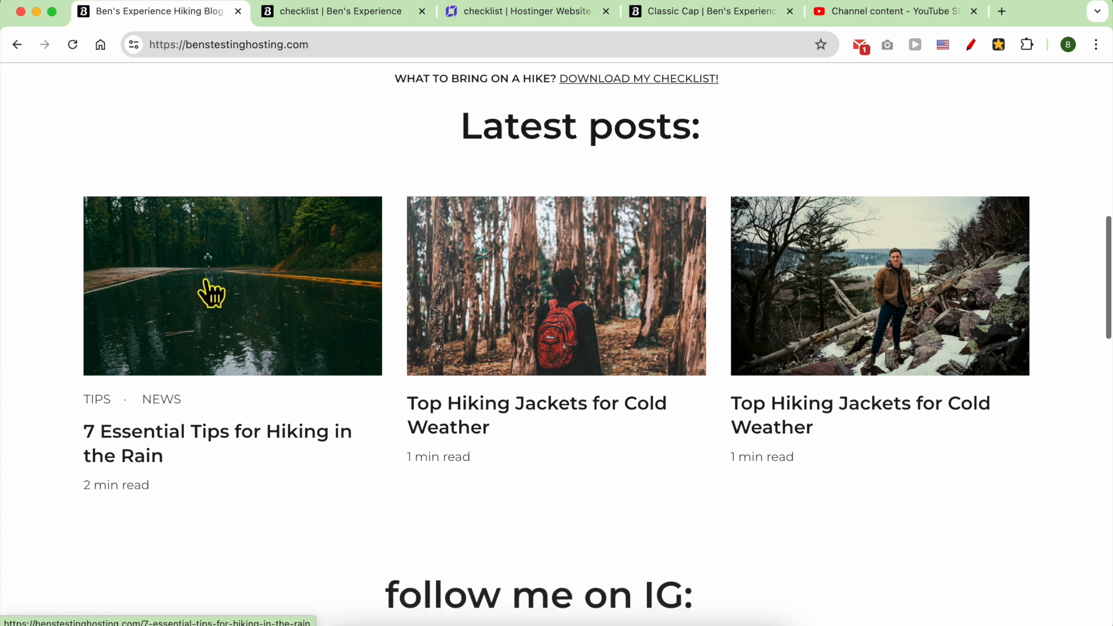
pyautogui.scroll(-8, 813, 290)
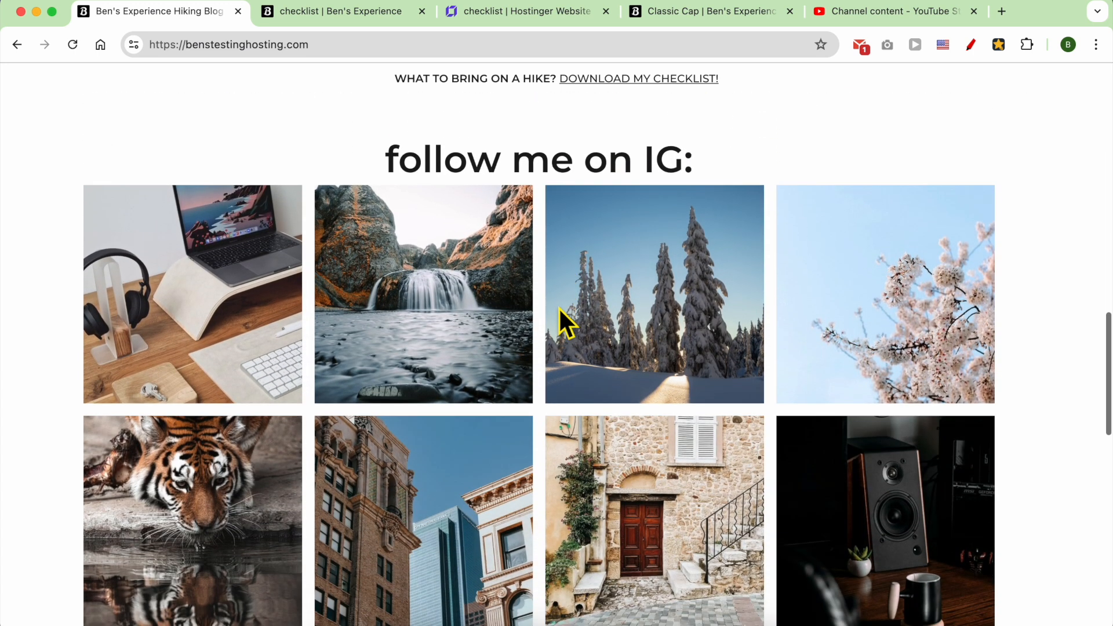
pyautogui.scroll(-1, 559, 308)
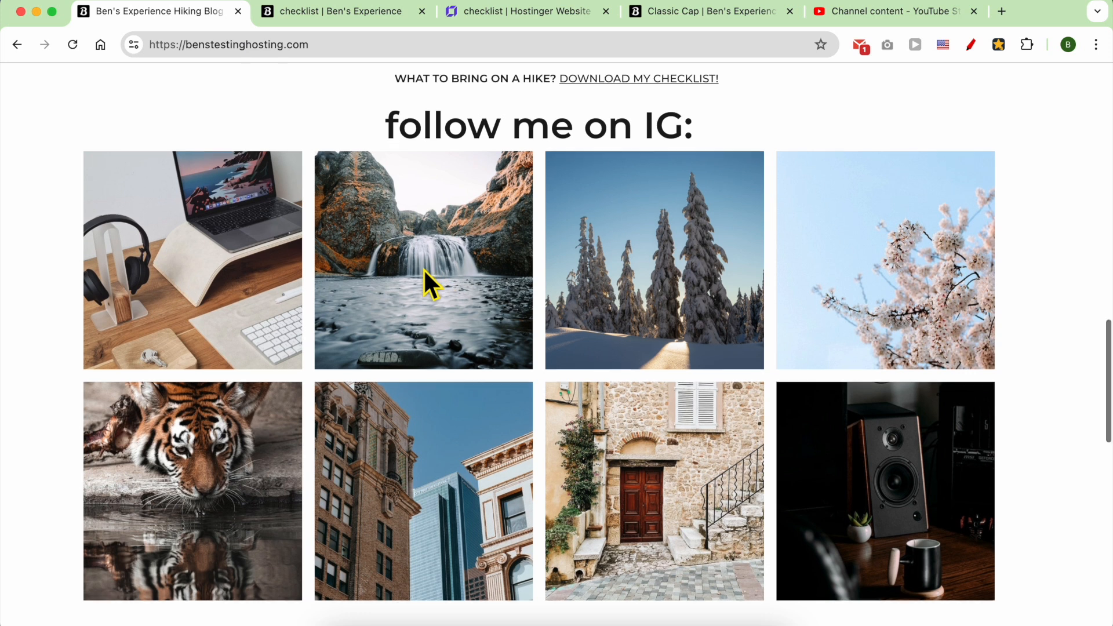
pyautogui.scroll(-7, 424, 269)
pyautogui.scroll(-2, 424, 269)
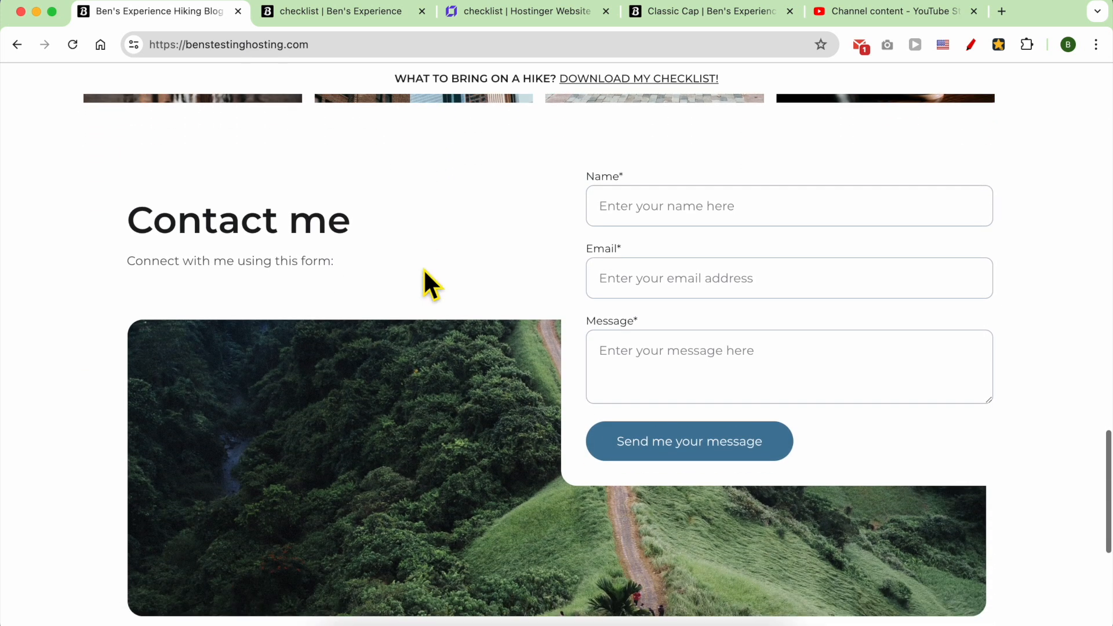
# Go to the Contact page and scroll over its name-and-email contact form.
pyautogui.click(643, 163)
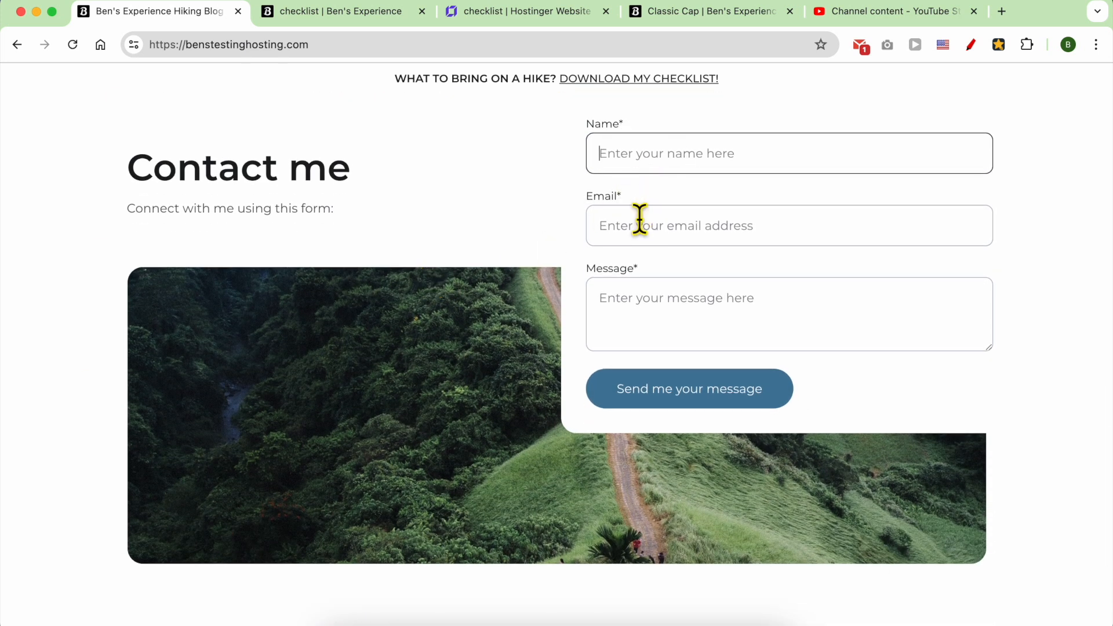
pyautogui.scroll(-5, 638, 229)
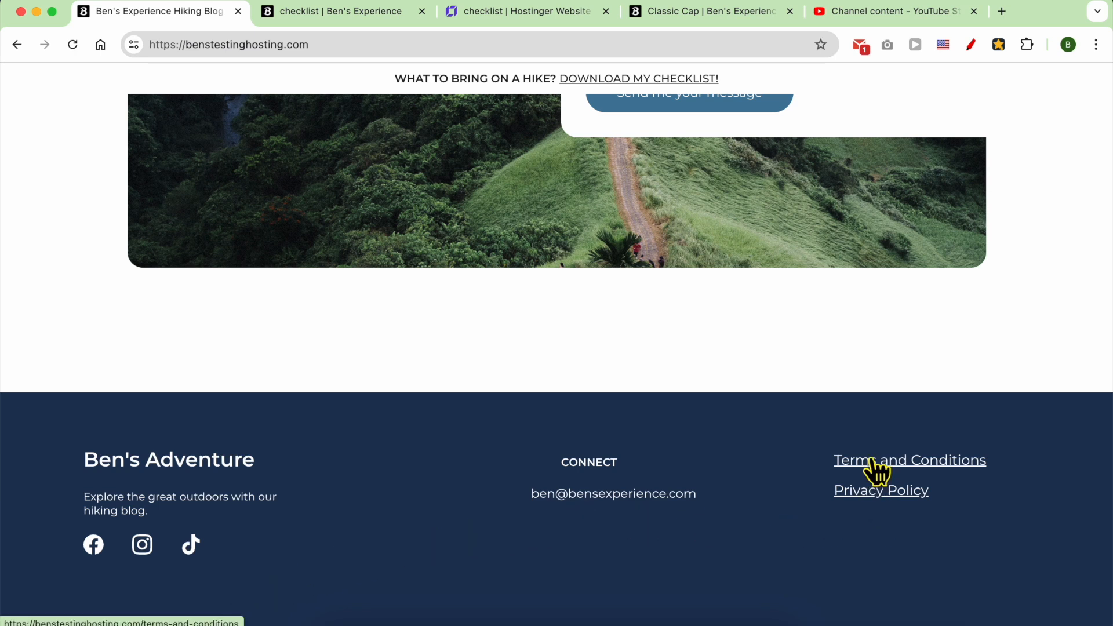
pyautogui.scroll(20, 850, 329)
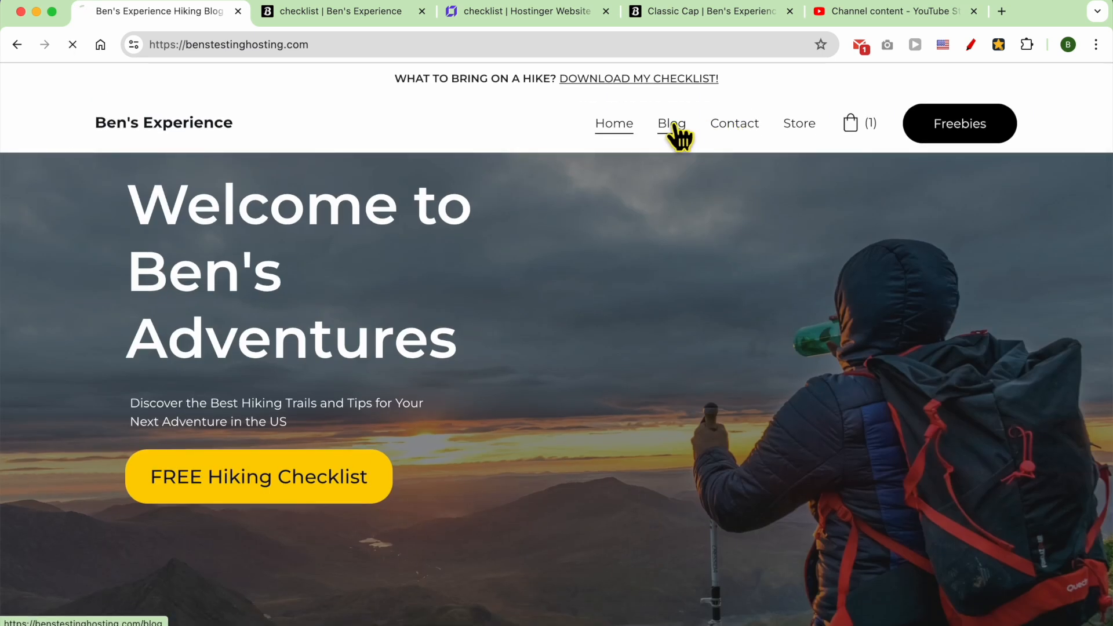
pyautogui.scroll(-10, 398, 322)
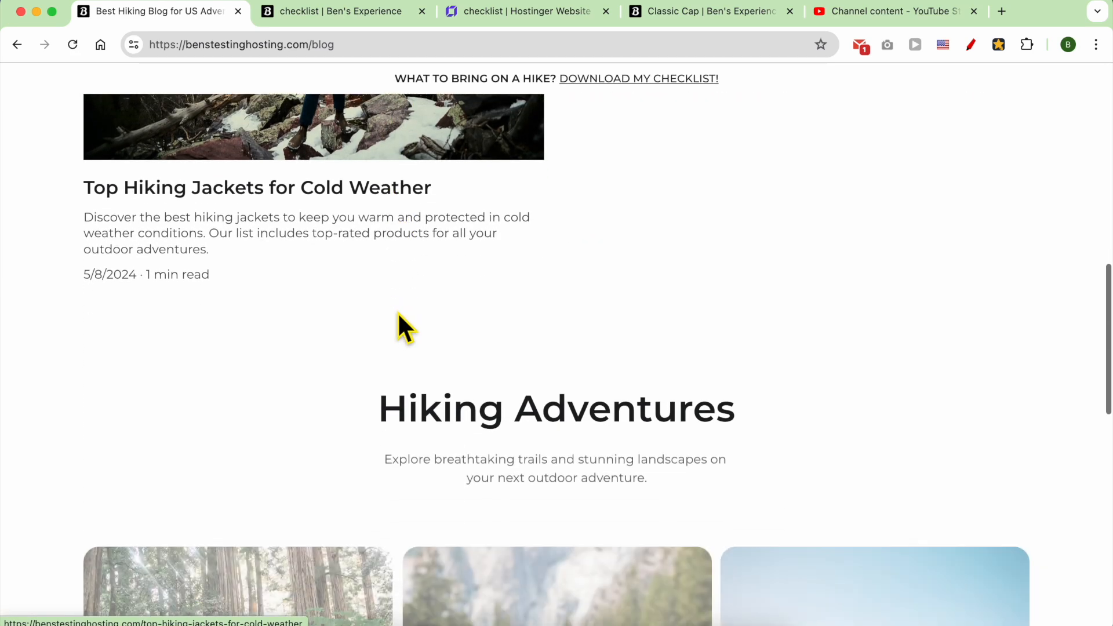
pyautogui.scroll(-6, 399, 314)
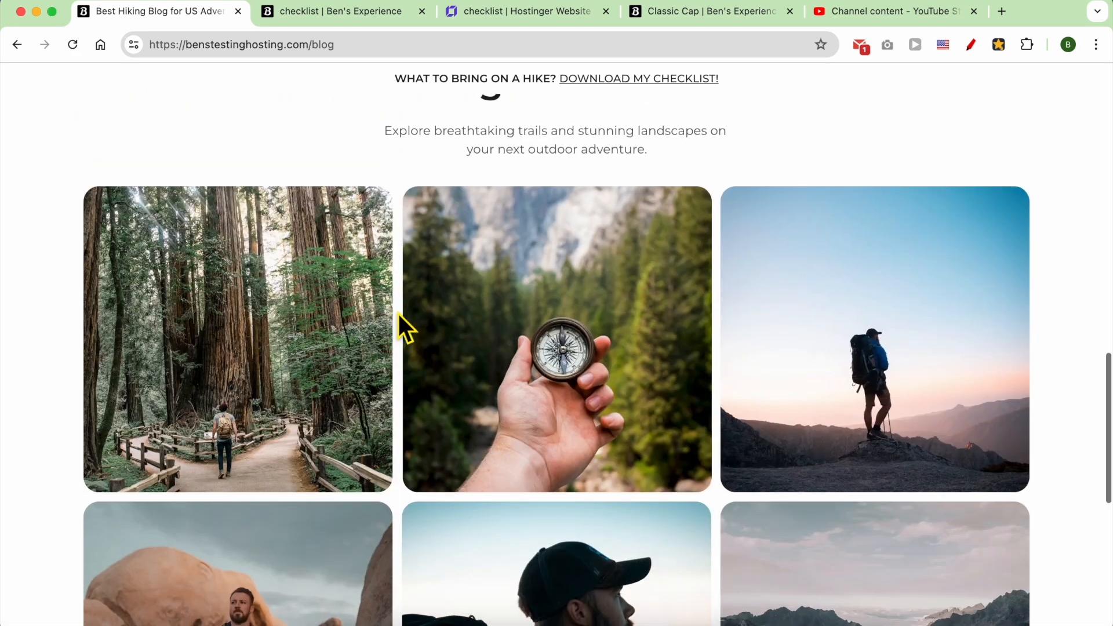
pyautogui.scroll(8, 399, 316)
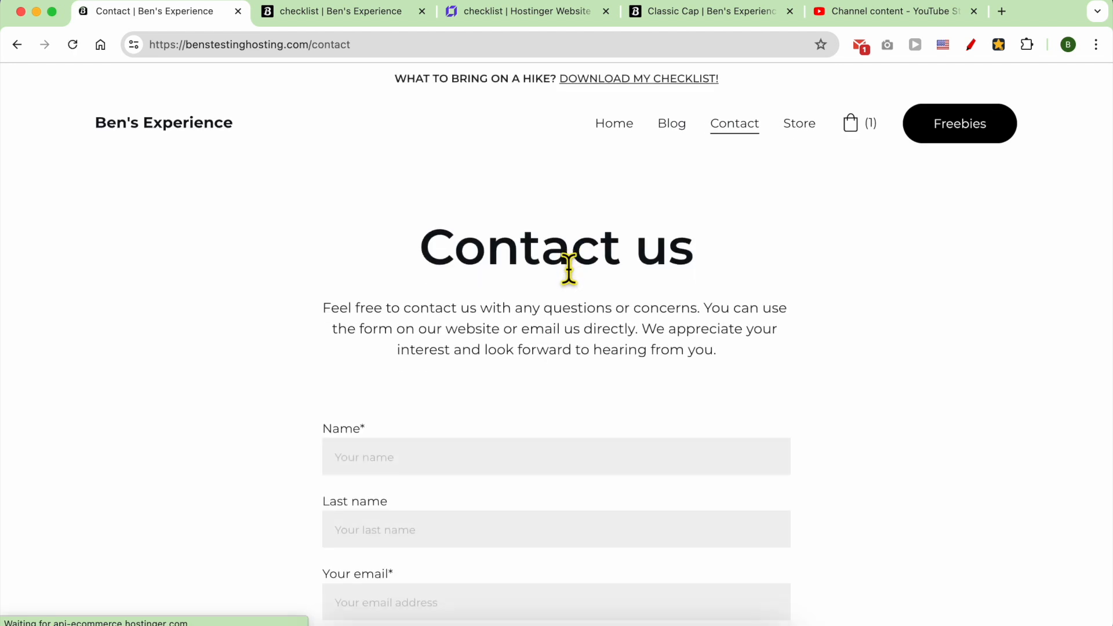
pyautogui.scroll(-5, 570, 268)
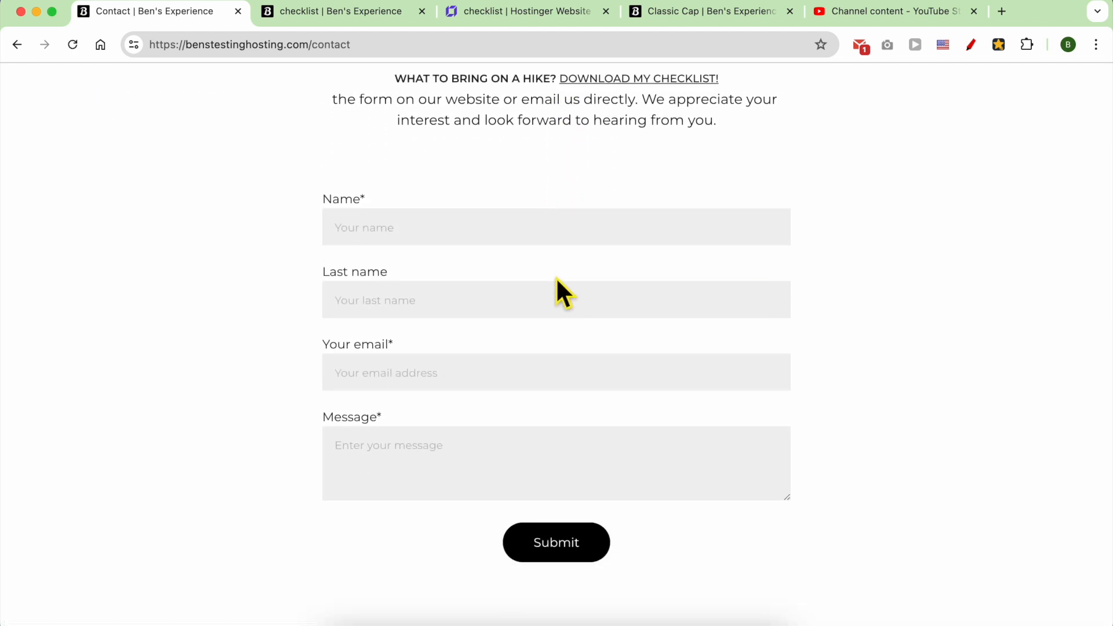
# Scroll through the Contact page to review the contact form.
pyautogui.scroll(-6, 558, 279)
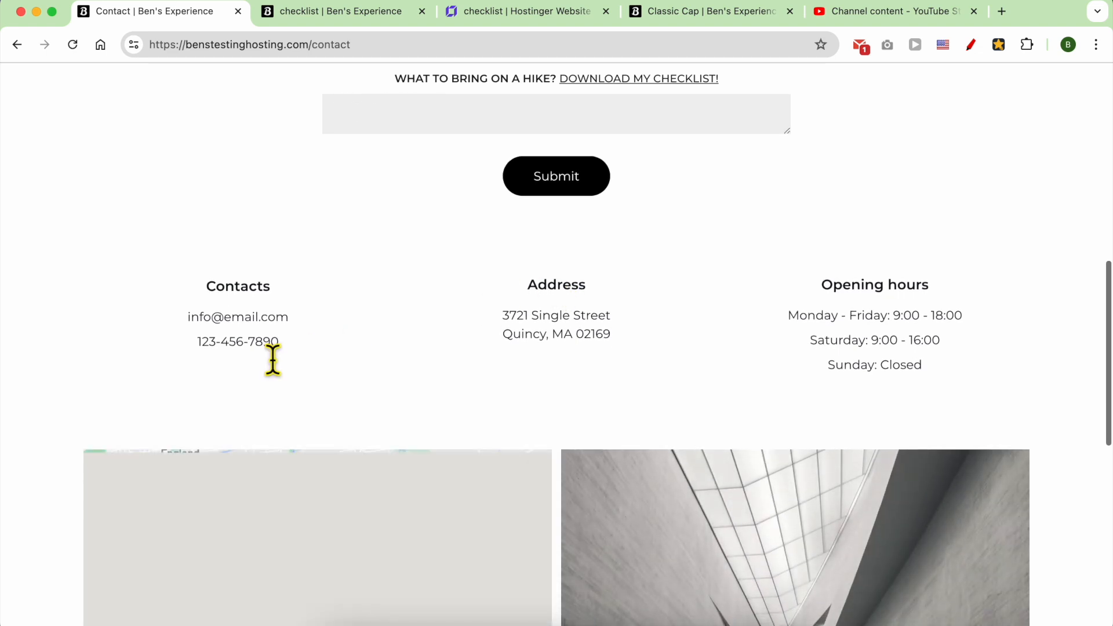
pyautogui.scroll(-4, 777, 371)
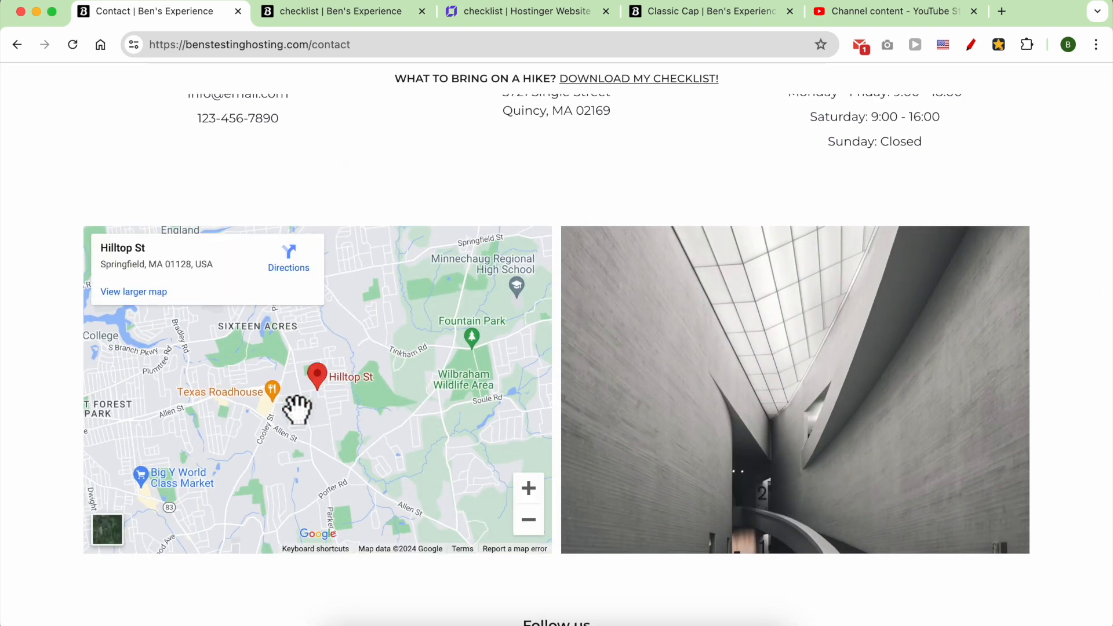
pyautogui.scroll(6, 297, 409)
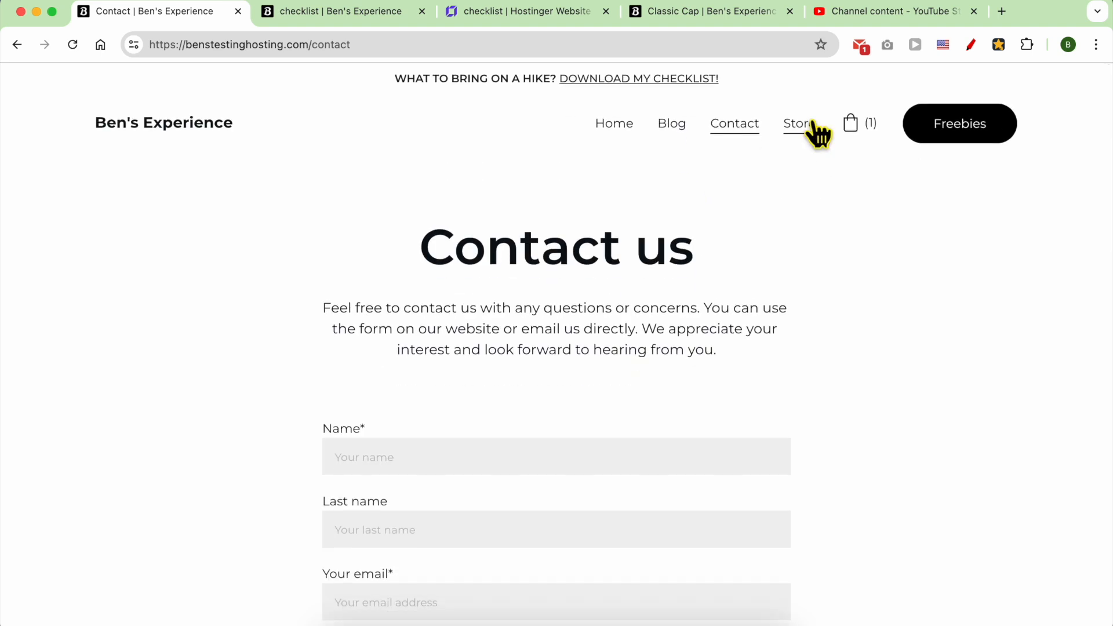
# Open the Freebies hiking checklist page and scroll to its Mailchimp email and first-name form.
pyautogui.click(945, 128)
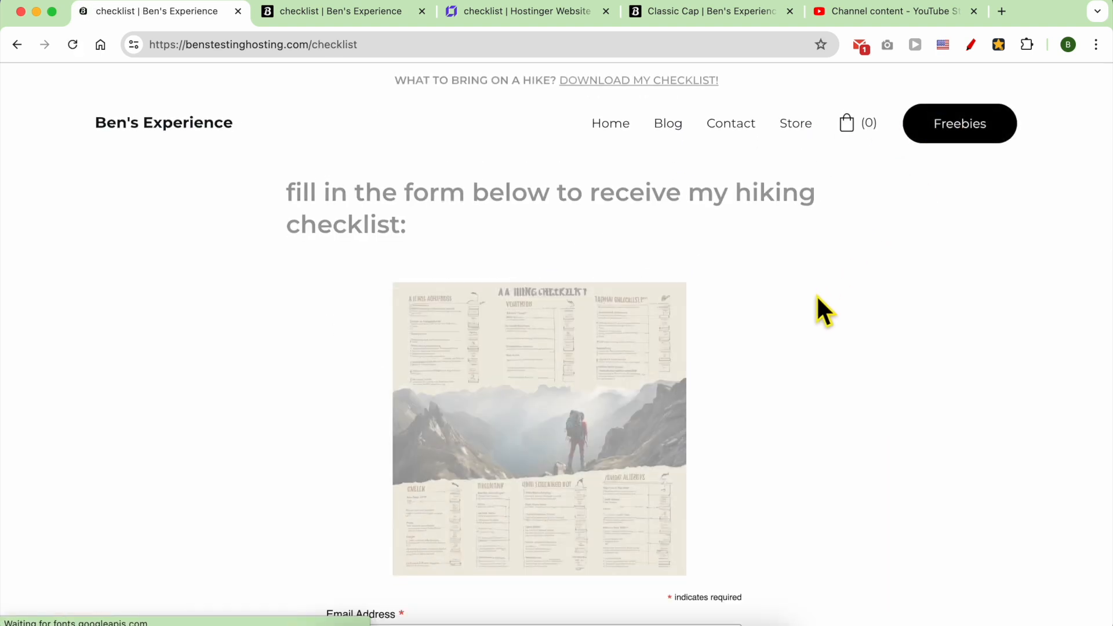
pyautogui.scroll(-3, 806, 304)
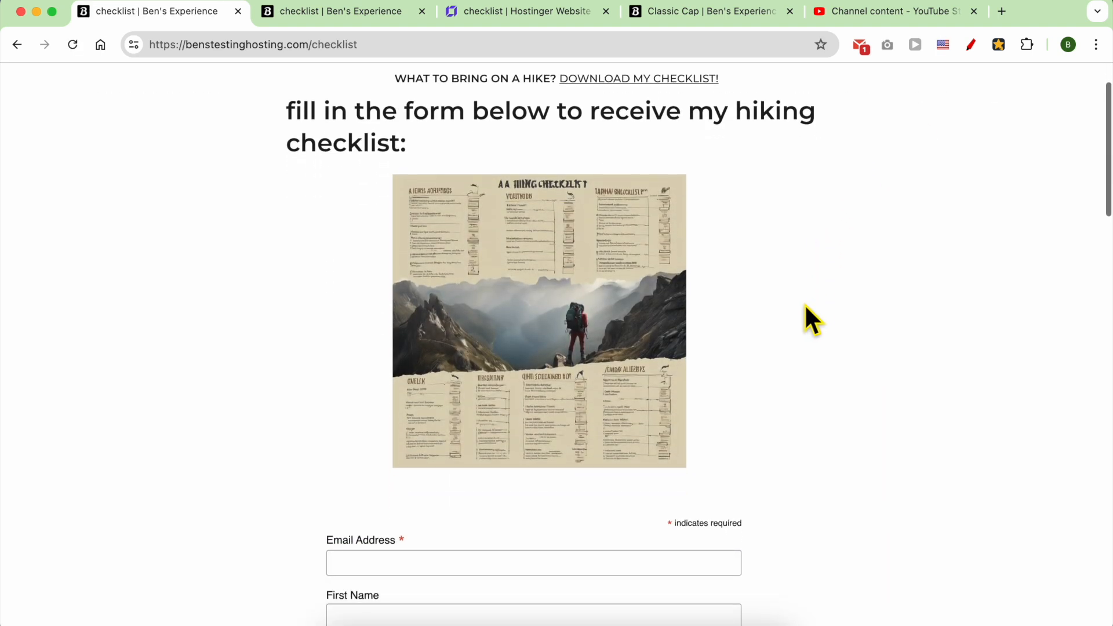
pyautogui.scroll(-3, 806, 307)
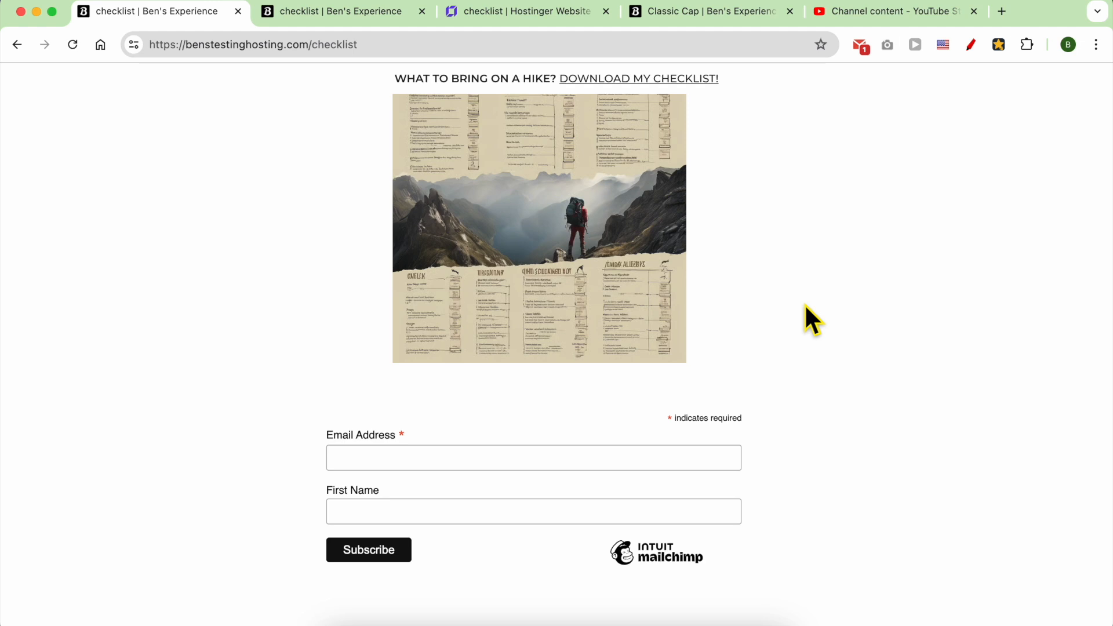
pyautogui.scroll(5, 804, 303)
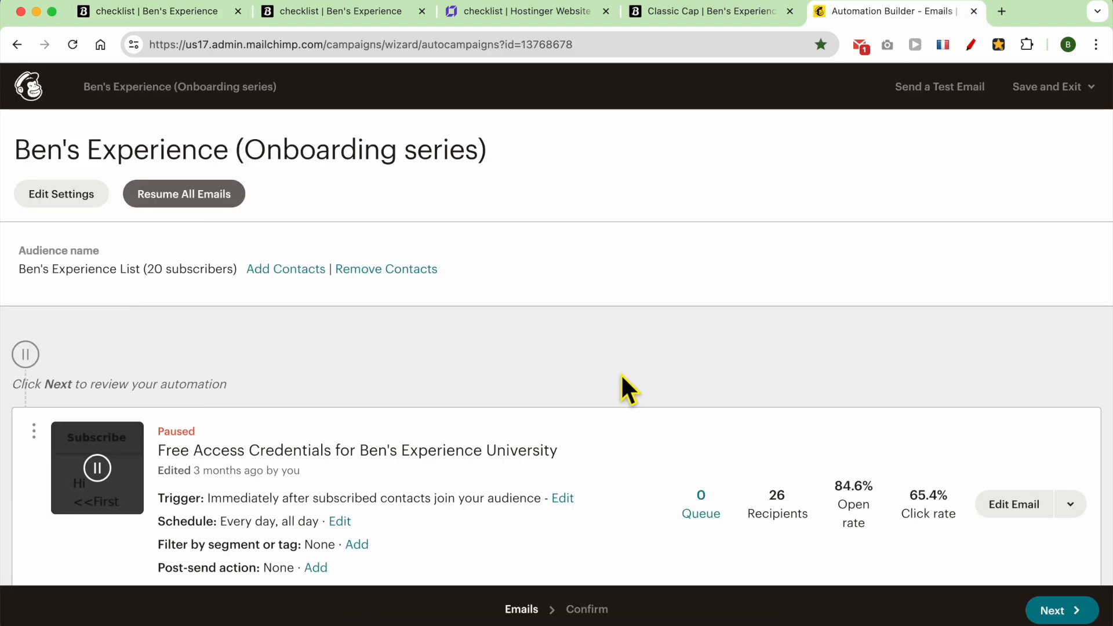
# Open the third onboarding email's Every Day schedule dropdown and close it unchanged.
pyautogui.scroll(-15, 623, 376)
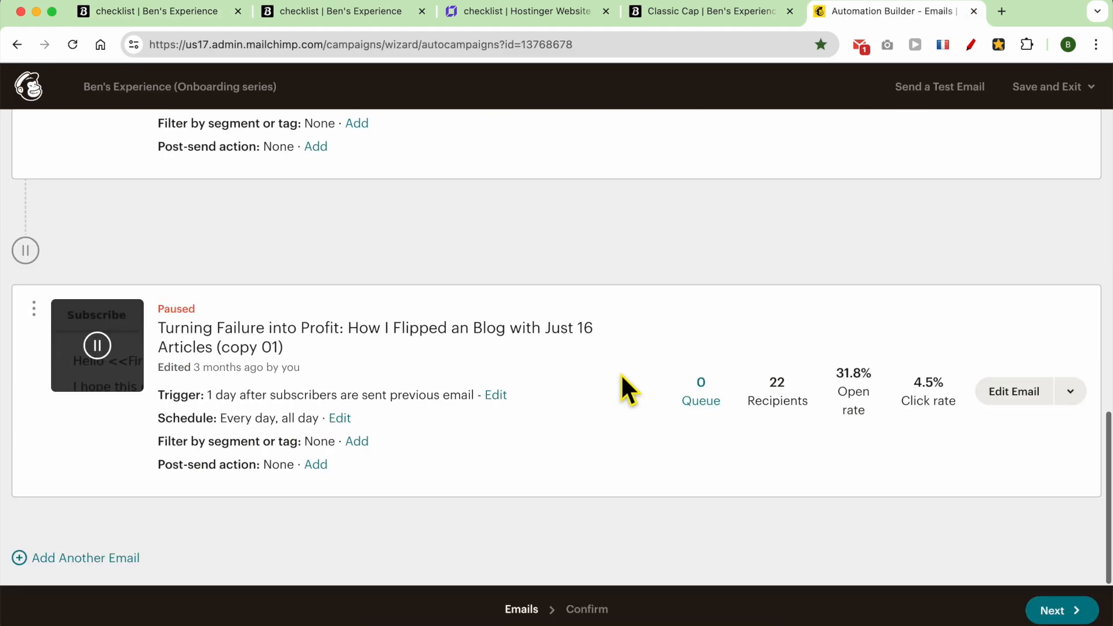
pyautogui.click(340, 418)
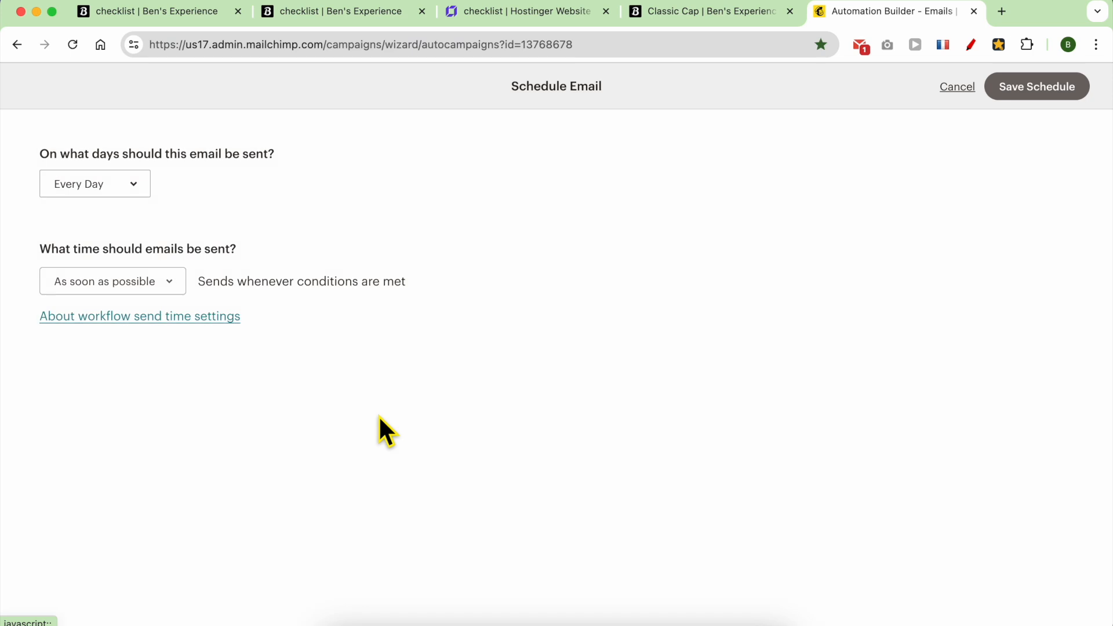
pyautogui.click(135, 186)
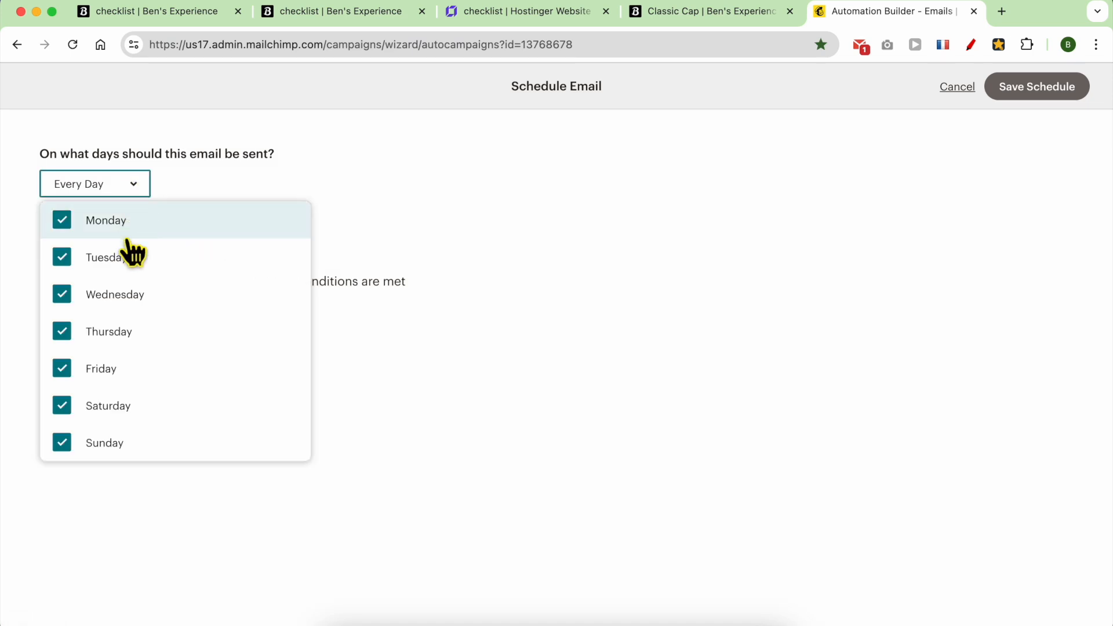
pyautogui.click(231, 506)
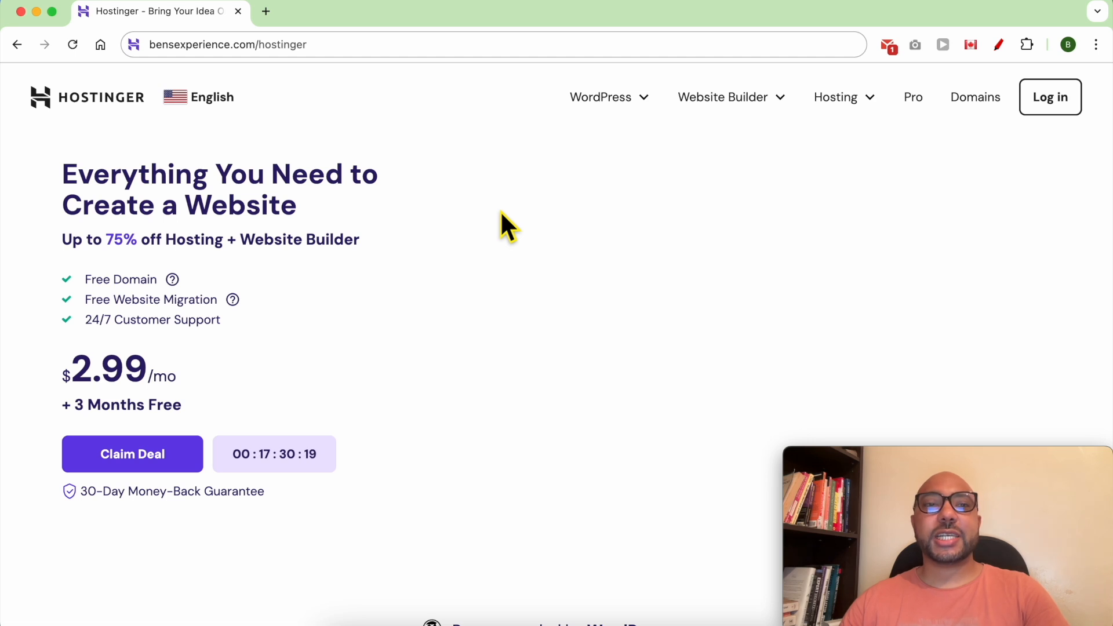
# Select the bensexperience.com/hostinger address, then go to Hostinger's Website Builder product page.
pyautogui.moveTo(333, 47); pyautogui.dragTo(160, 46)
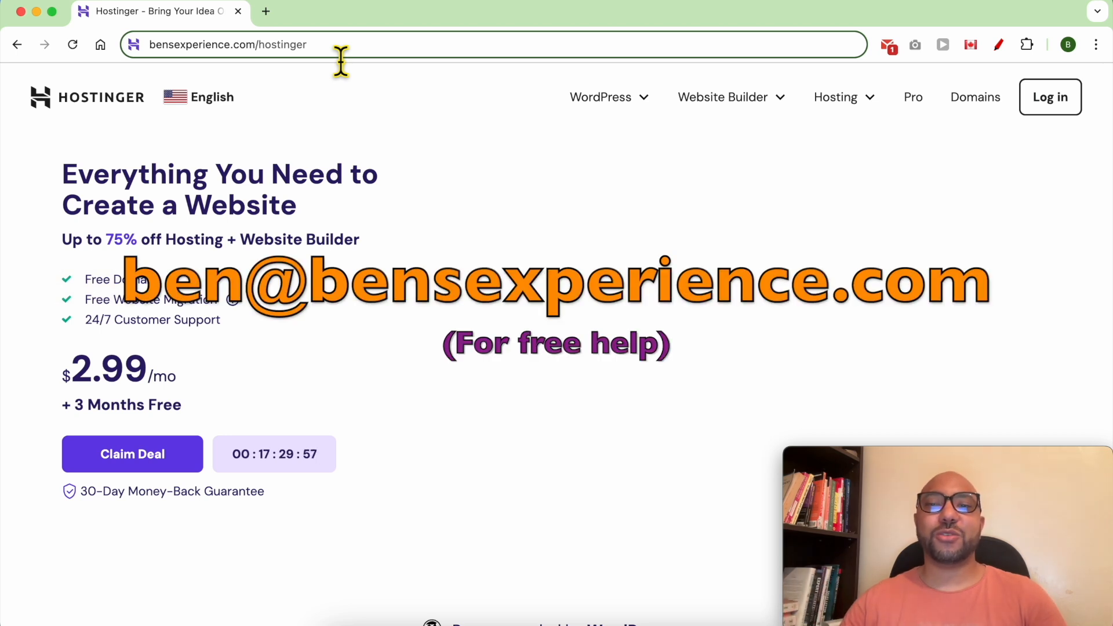
pyautogui.click(719, 100)
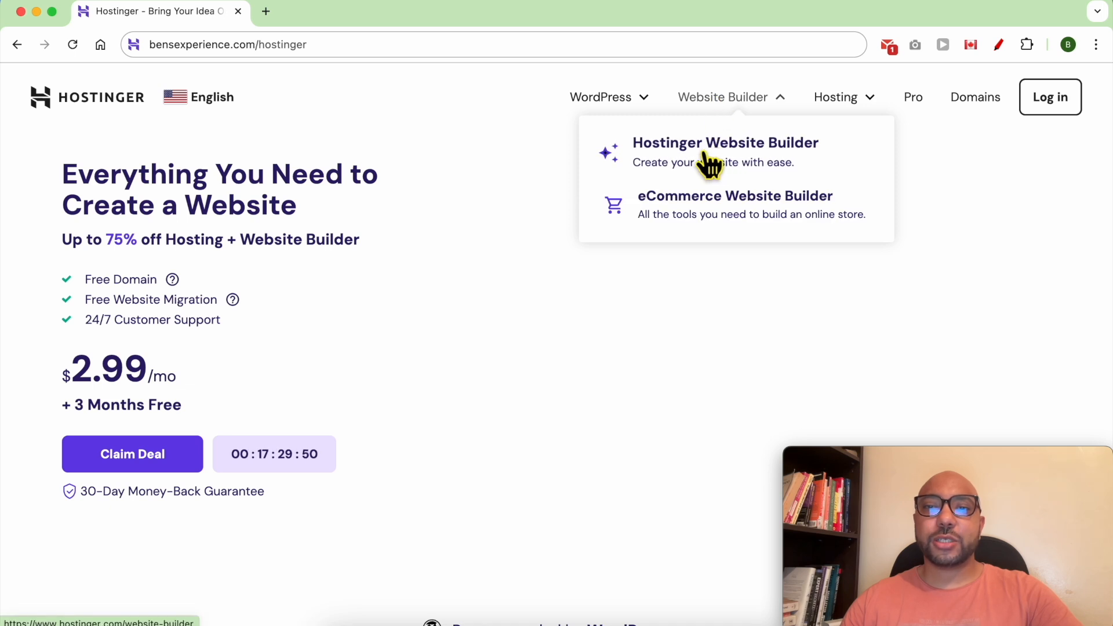
pyautogui.click(742, 164)
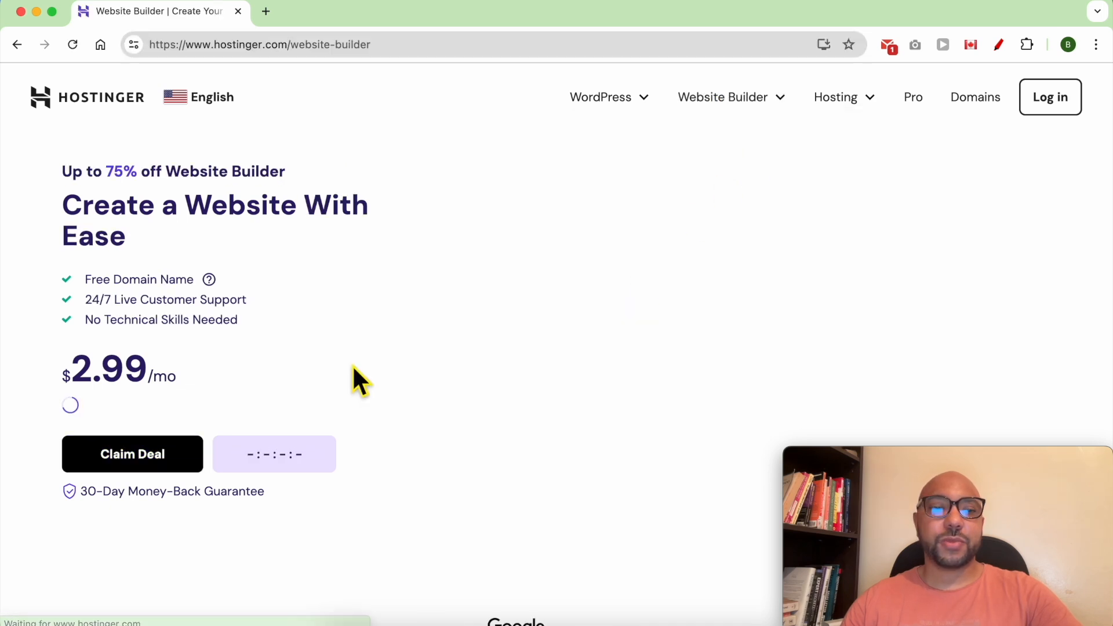
# Highlight the Premium and Business Website Builder plan names to compare them.
pyautogui.scroll(-10, 497, 347)
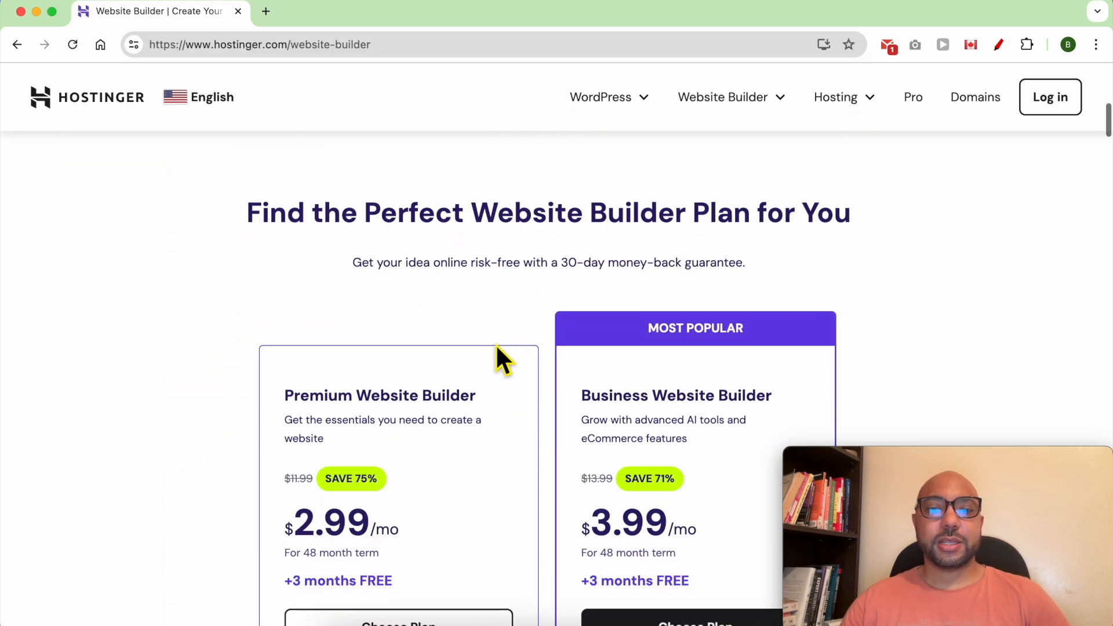
pyautogui.scroll(1, 496, 343)
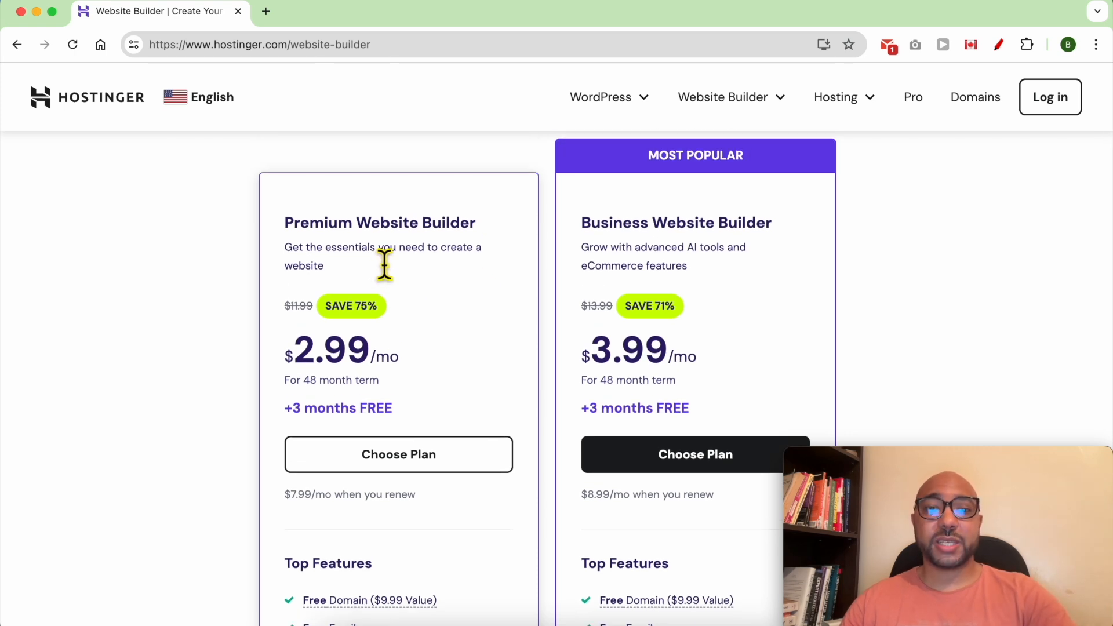
pyautogui.doubleClick(319, 222)
pyautogui.doubleClick(603, 223)
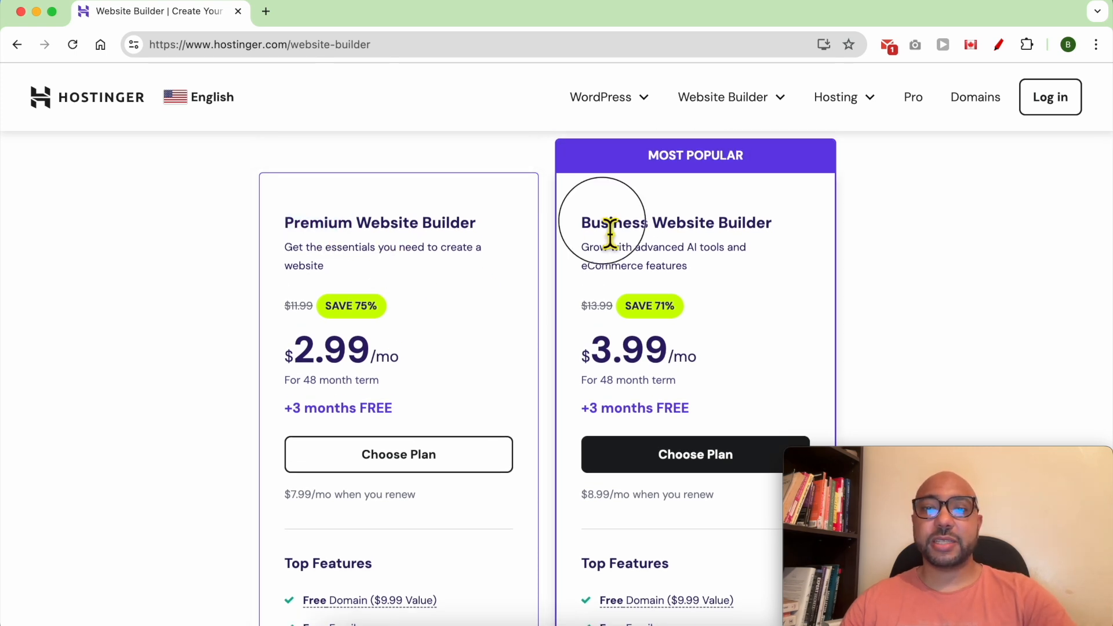
pyautogui.click(771, 260)
# Highlight Business plan features: Free Domain, Free Email, Drag&Drop Editor, Marketing Integrations, Mobile Editing, Money-Back Guarantee, 24/7 Support.
pyautogui.scroll(-1, 771, 259)
pyautogui.scroll(-6, 772, 260)
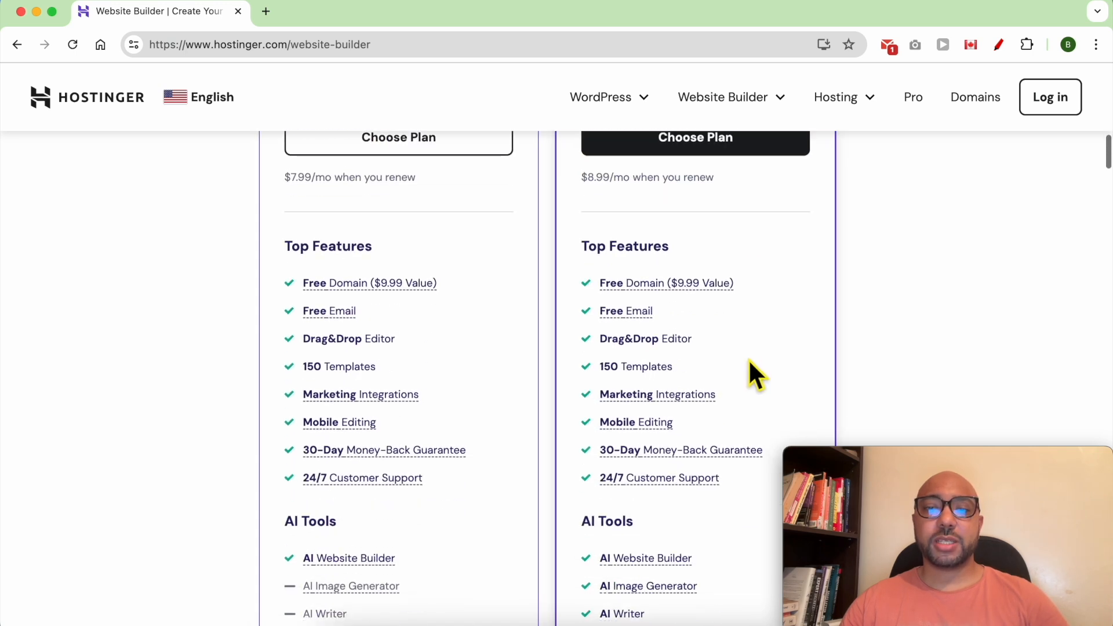
pyautogui.doubleClick(776, 225)
pyautogui.click(776, 225)
pyautogui.tripleClick(739, 267)
pyautogui.tripleClick(729, 297)
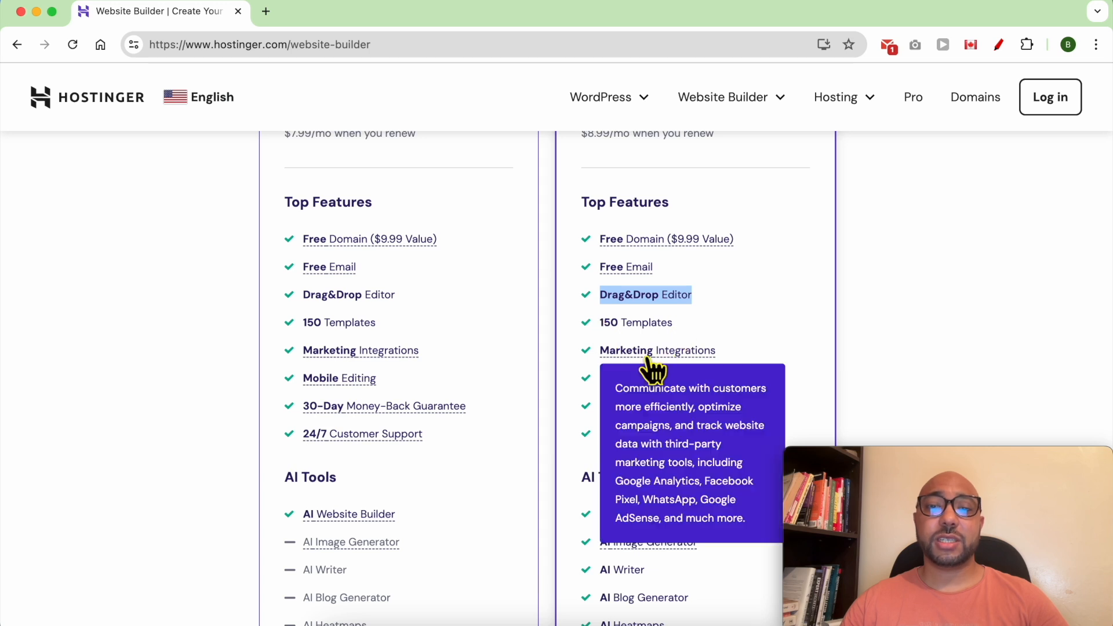
pyautogui.tripleClick(754, 350)
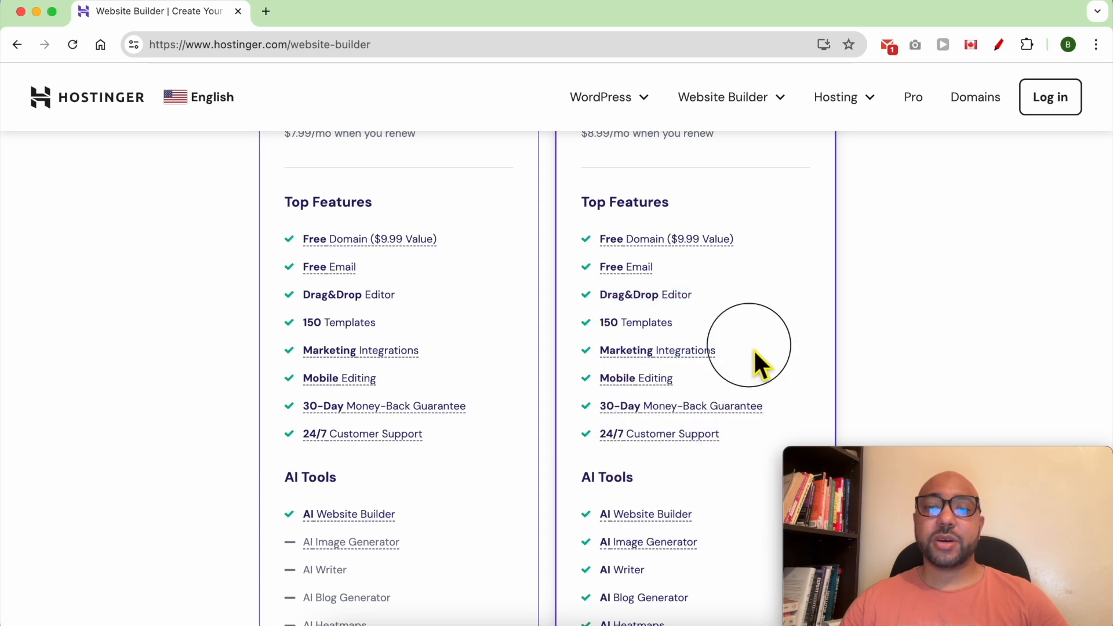
pyautogui.tripleClick(708, 379)
pyautogui.tripleClick(792, 399)
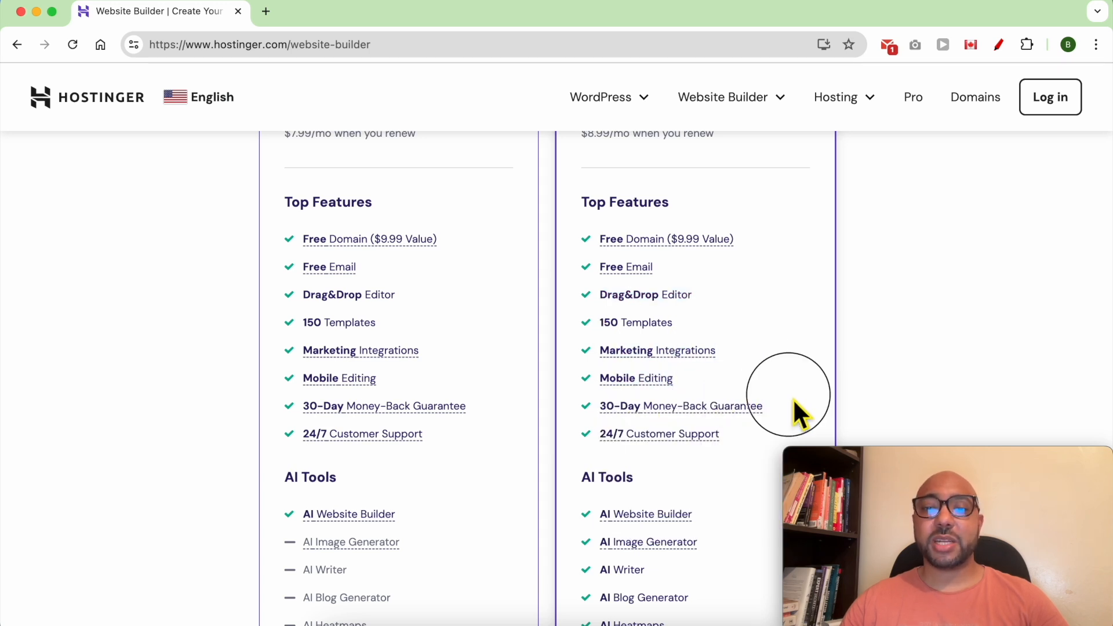
pyautogui.click(755, 440)
pyautogui.tripleClick(754, 437)
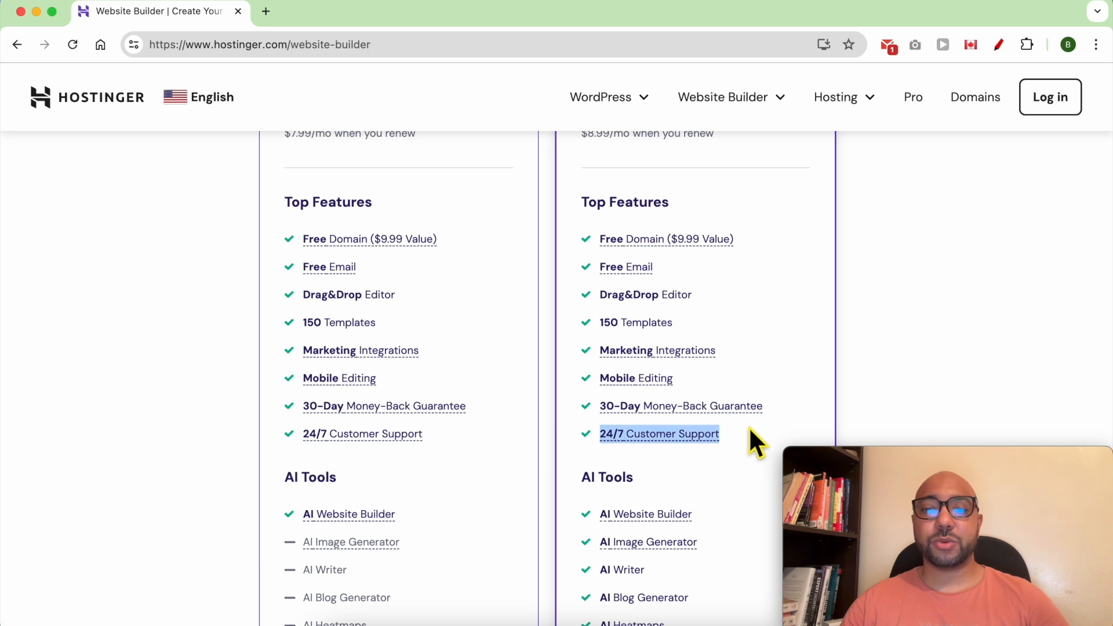
# Highlight the six Business plan AI Tools, then choose the Business Website Builder plan.
pyautogui.scroll(-5, 749, 426)
pyautogui.scroll(-1, 731, 230)
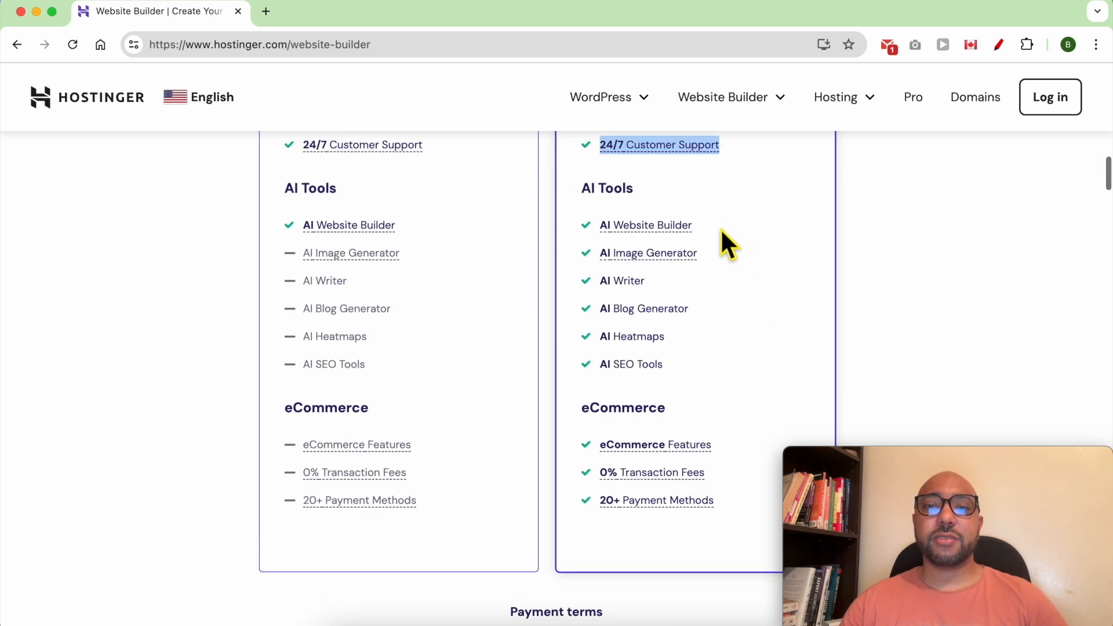
pyautogui.scroll(-1, 692, 197)
pyautogui.moveTo(723, 174); pyautogui.dragTo(740, 339)
pyautogui.click(759, 302)
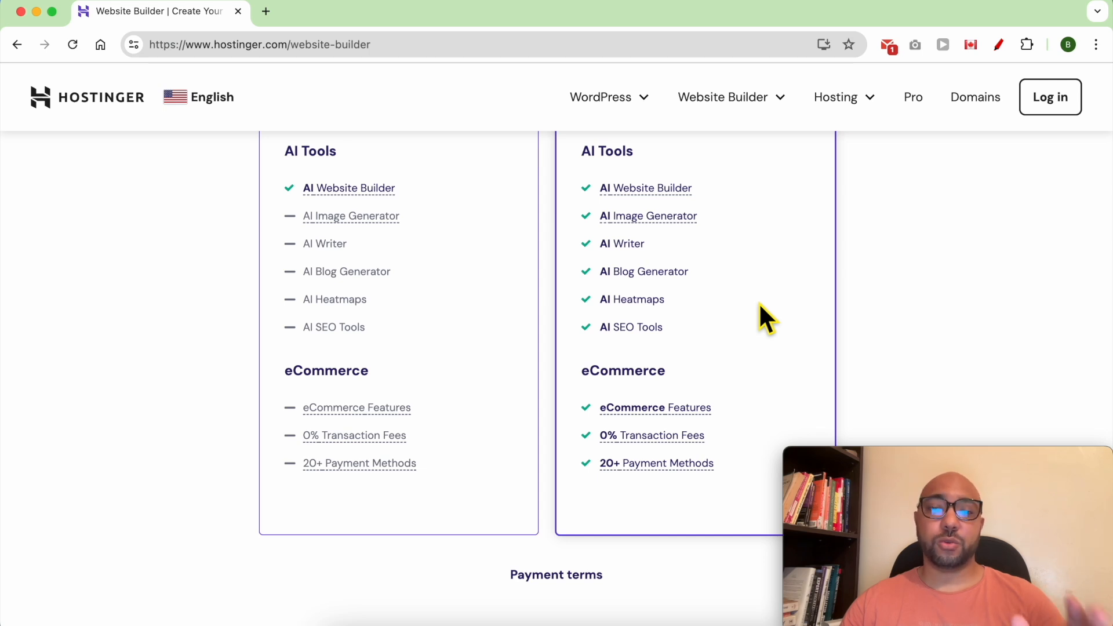
pyautogui.scroll(1, 759, 307)
pyautogui.click(757, 356)
pyautogui.moveTo(756, 353); pyautogui.dragTo(576, 204)
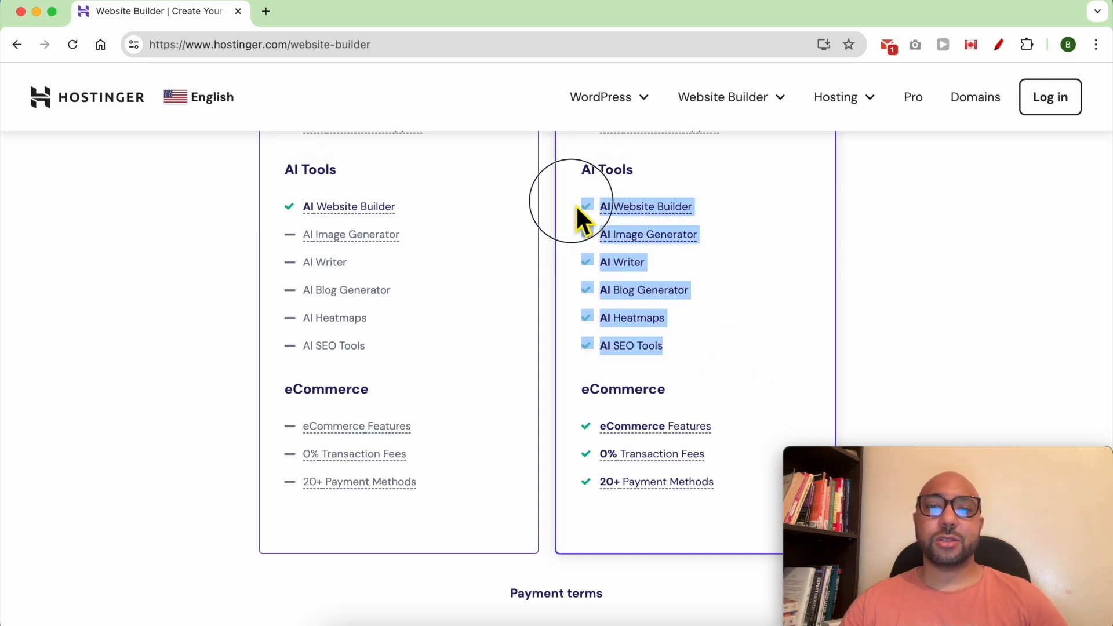
pyautogui.click(563, 224)
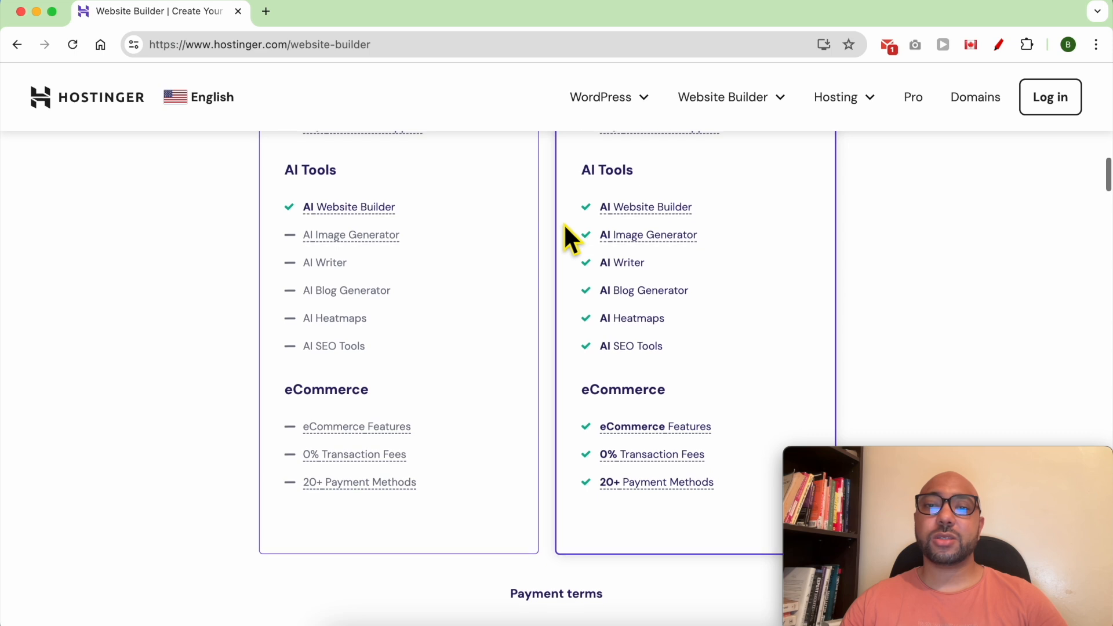
pyautogui.scroll(12, 564, 226)
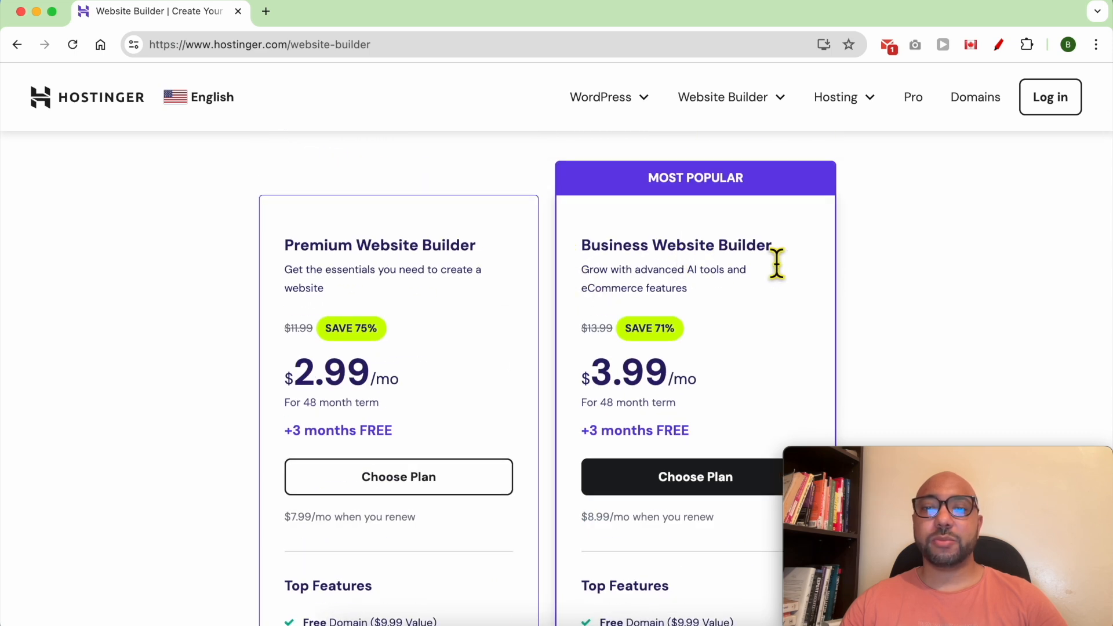
pyautogui.click(690, 484)
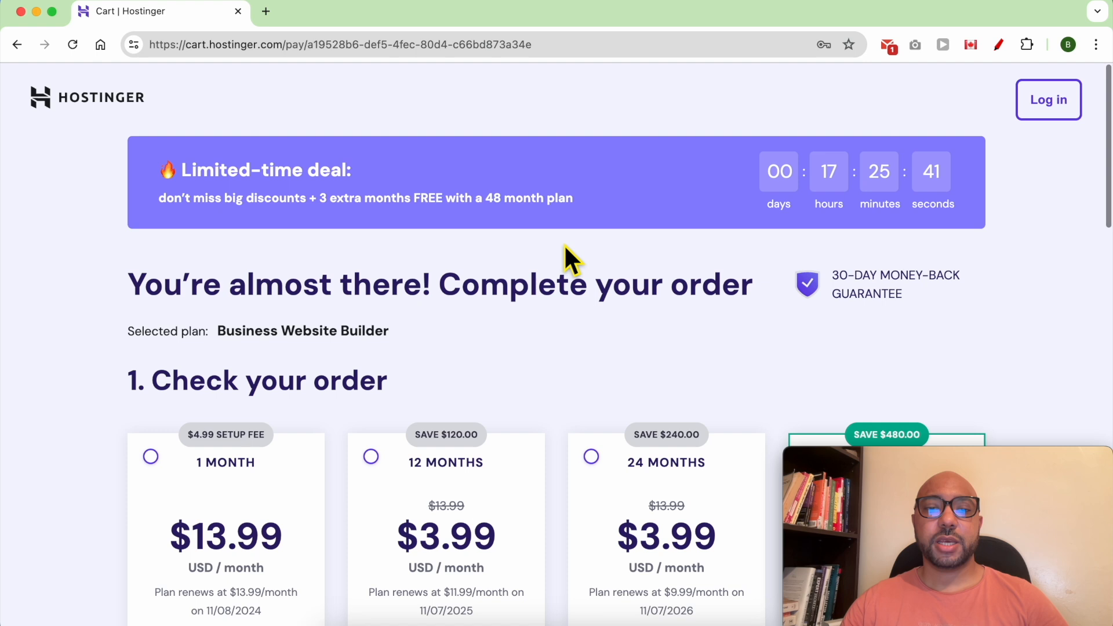
# Scroll through the Business plan checkout cart and highlight the $191.52 total.
pyautogui.scroll(-2, 565, 246)
pyautogui.scroll(-4, 564, 245)
pyautogui.scroll(-1, 558, 302)
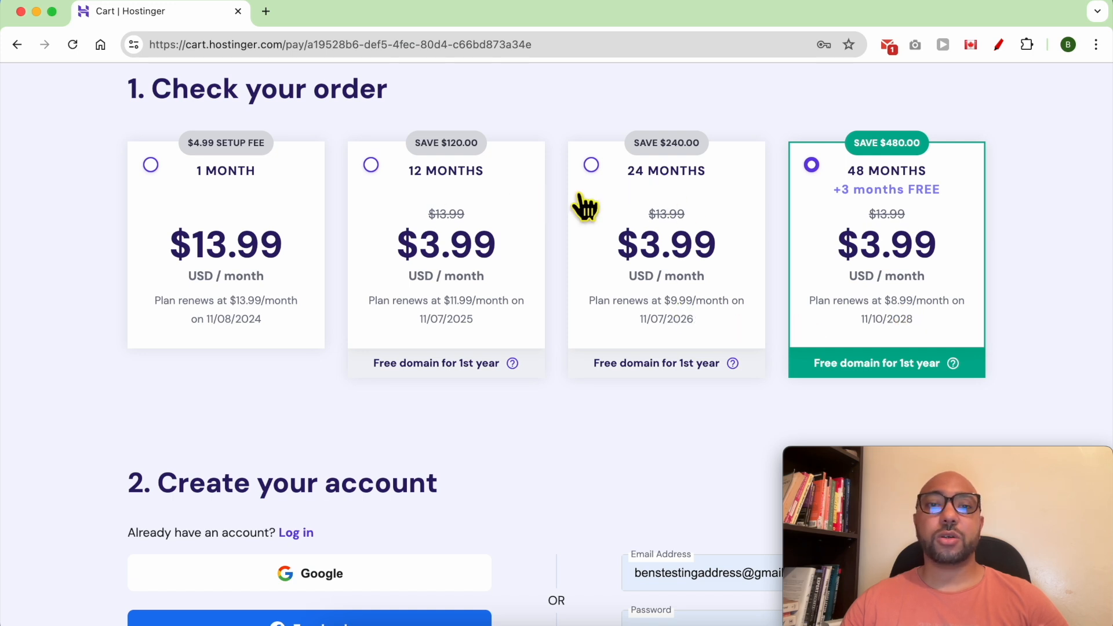
pyautogui.scroll(-6, 591, 351)
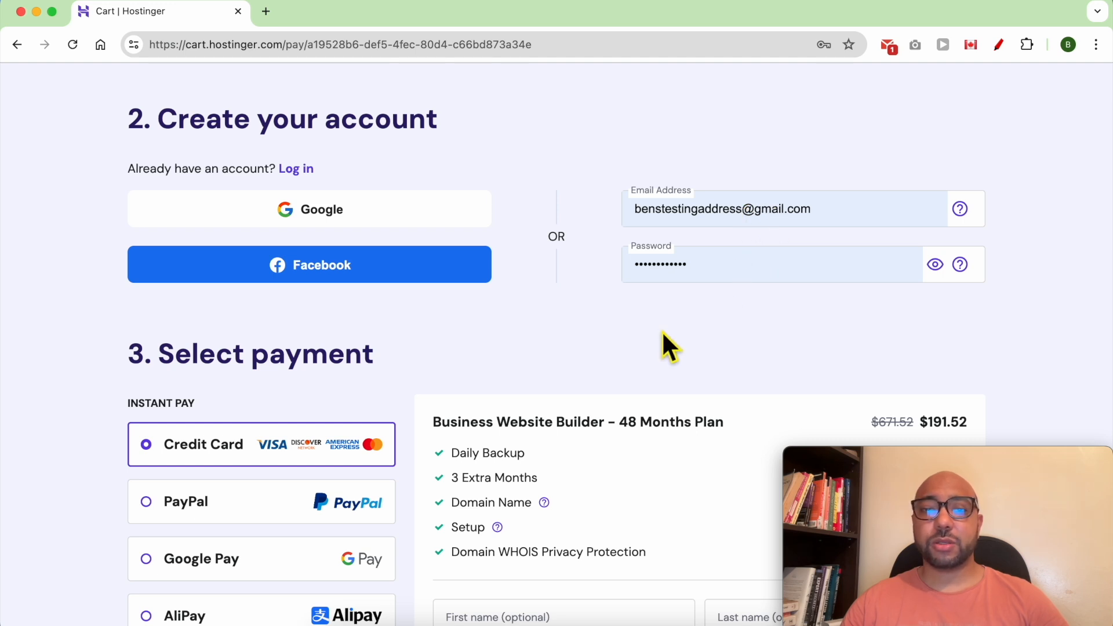
pyautogui.scroll(-4, 663, 335)
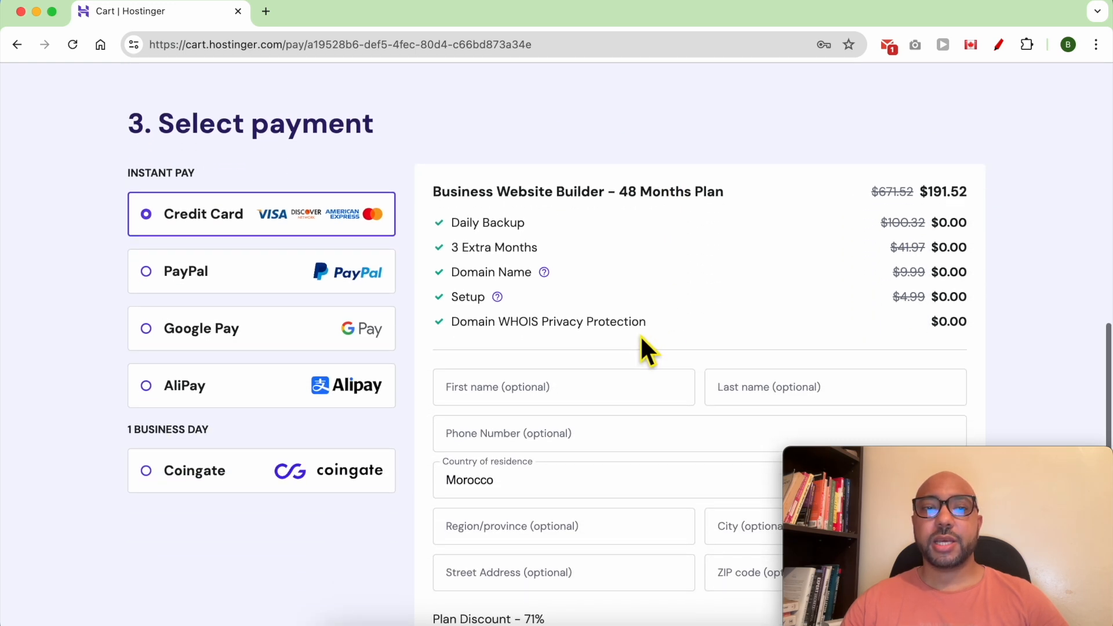
pyautogui.scroll(-3, 624, 342)
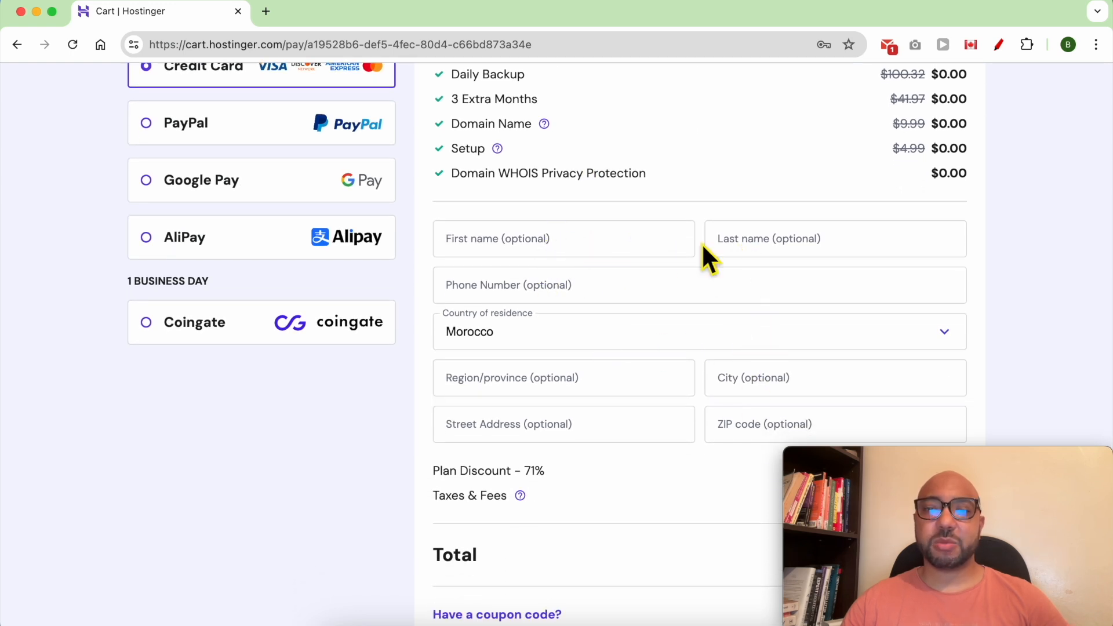
pyautogui.scroll(-5, 671, 336)
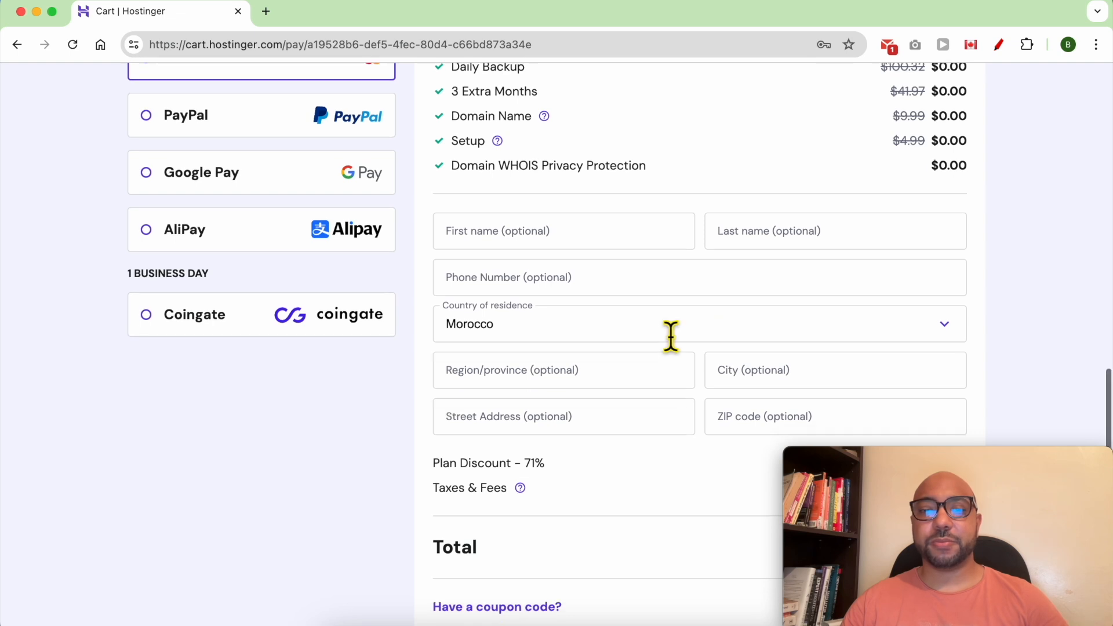
pyautogui.doubleClick(461, 357)
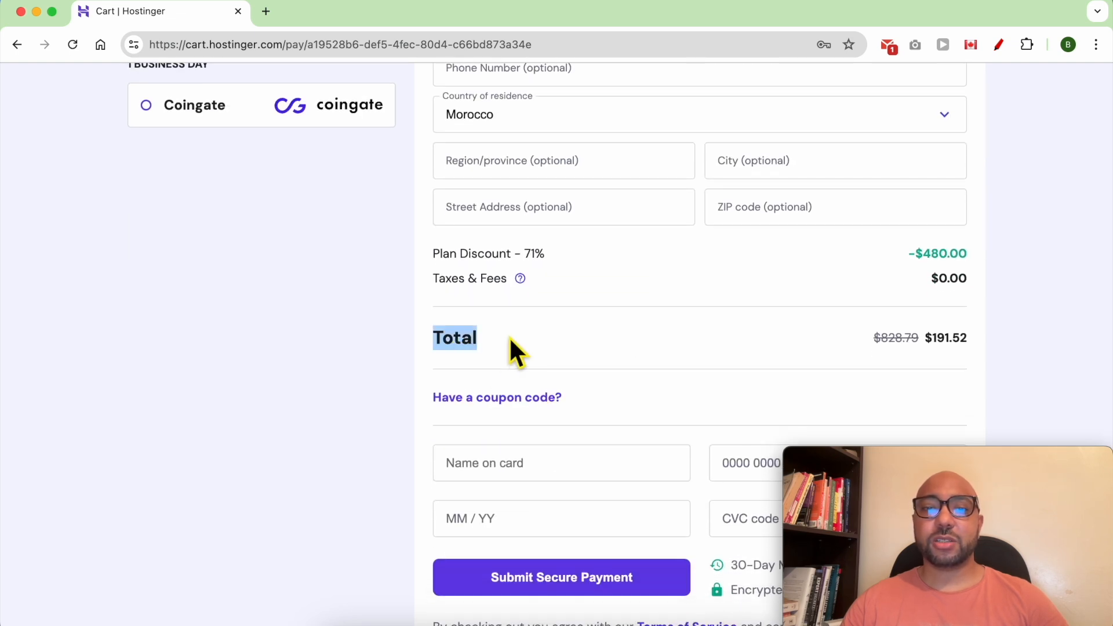
pyautogui.moveTo(969, 340); pyautogui.dragTo(927, 340)
pyautogui.scroll(-3, 639, 409)
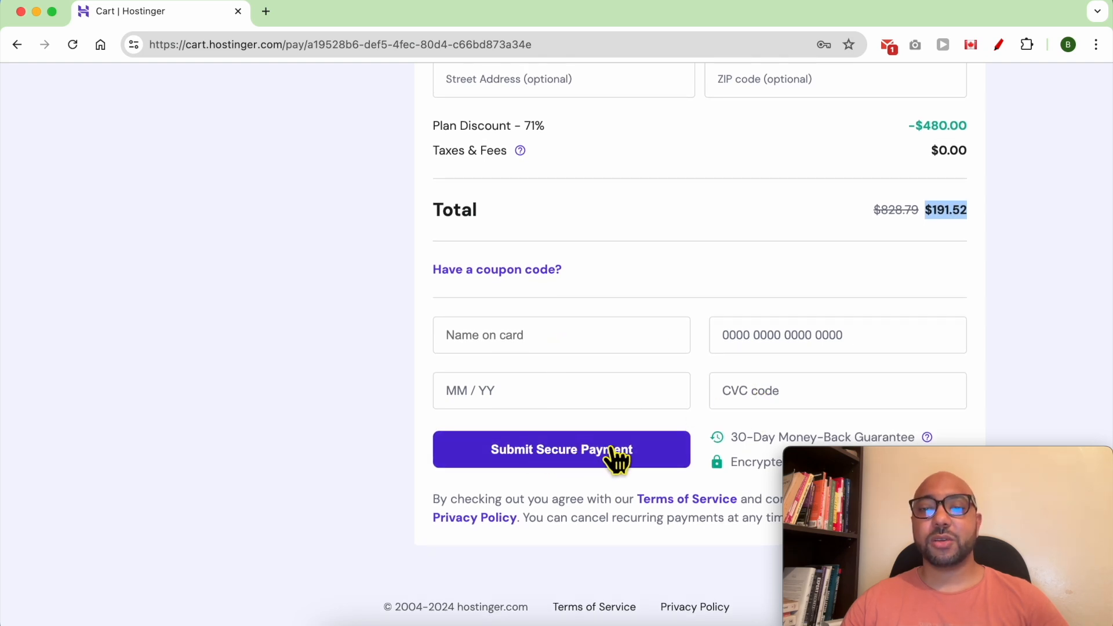
pyautogui.scroll(10, 497, 377)
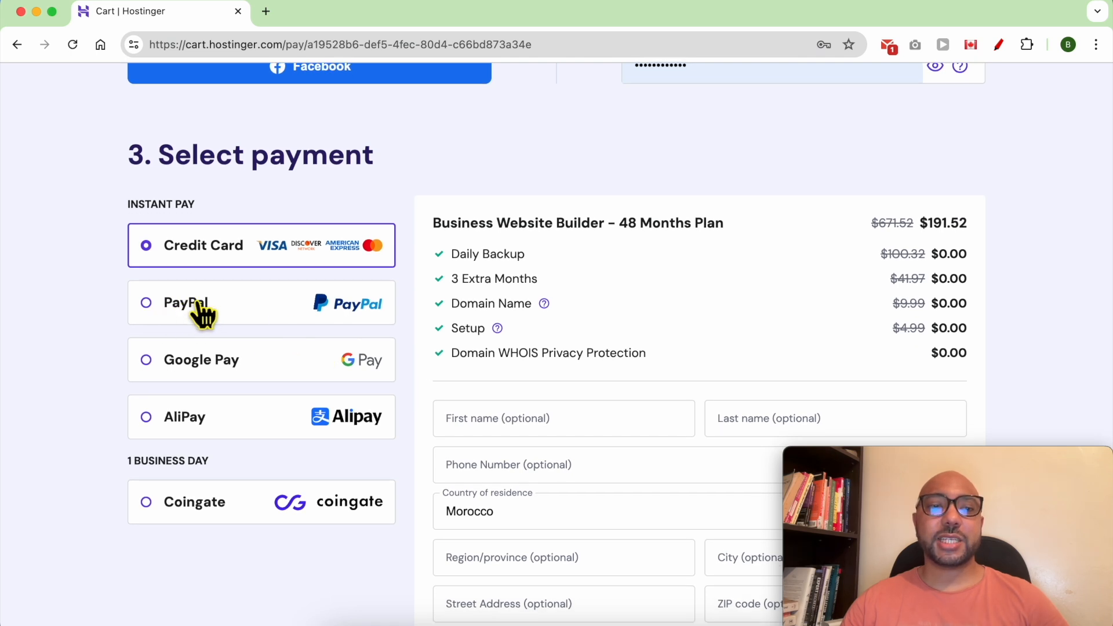
pyautogui.scroll(-10, 608, 348)
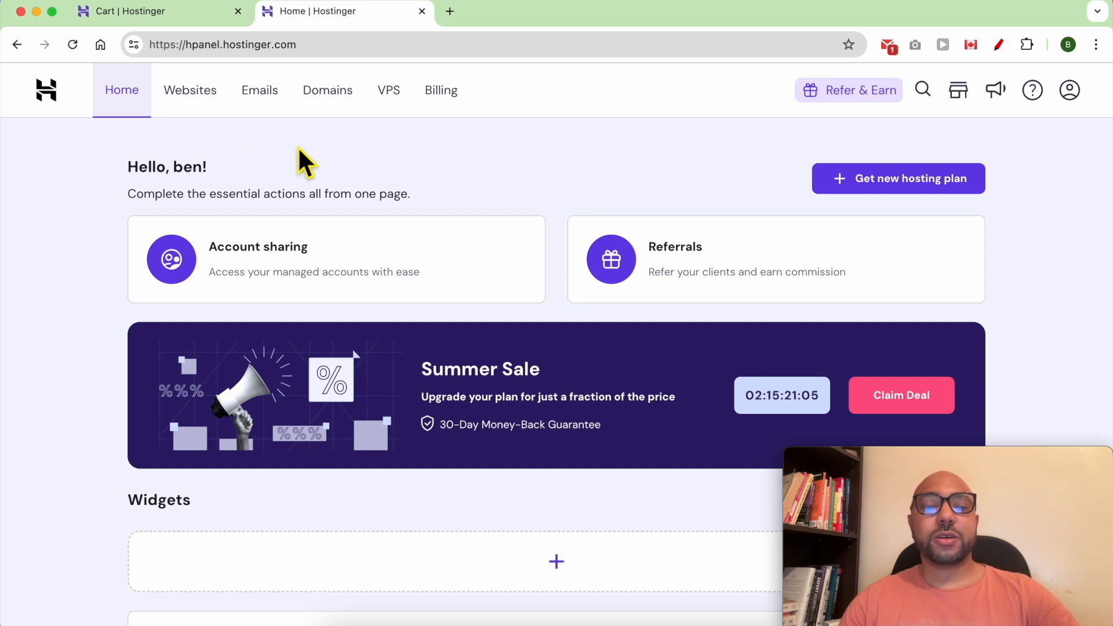
# Add a new Hostinger Website Builder site from the Websites list and start creating it with AI.
pyautogui.click(189, 95)
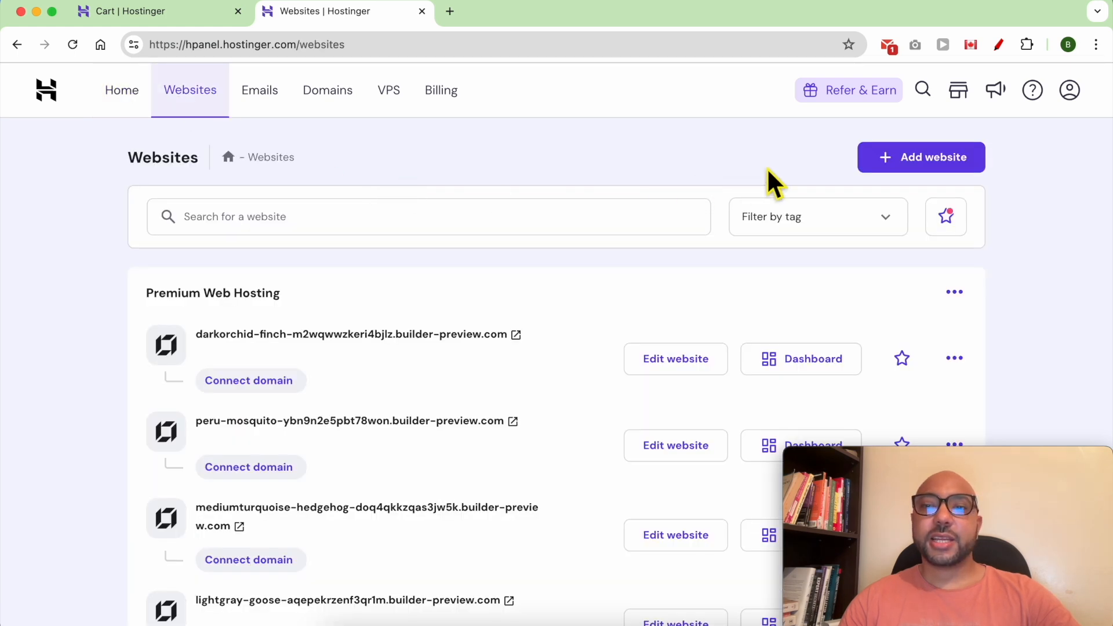
pyautogui.click(926, 168)
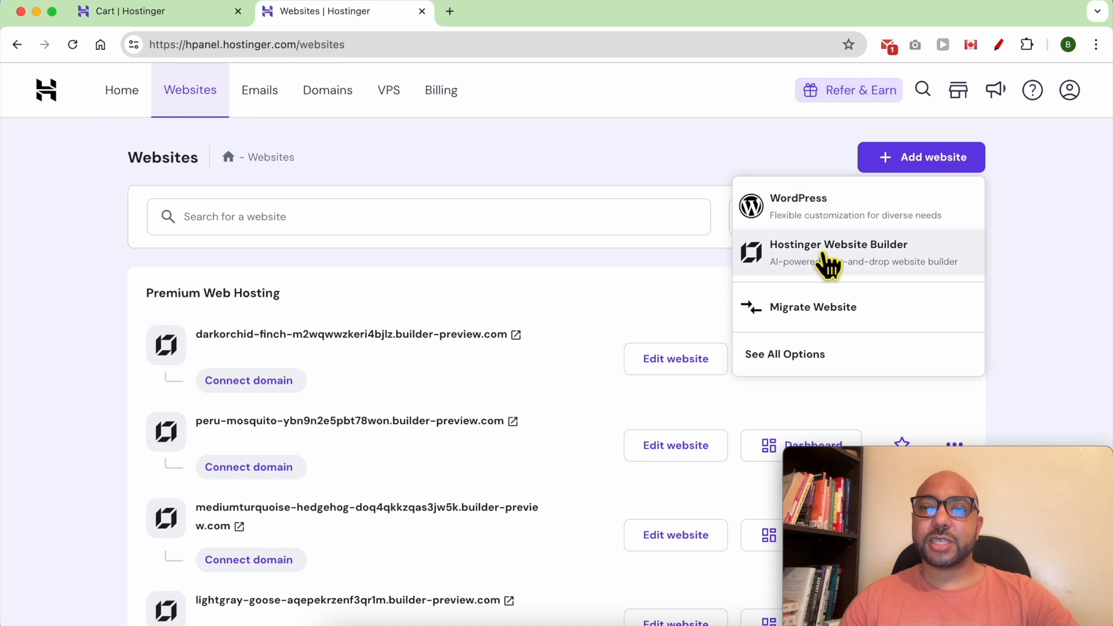
pyautogui.click(888, 255)
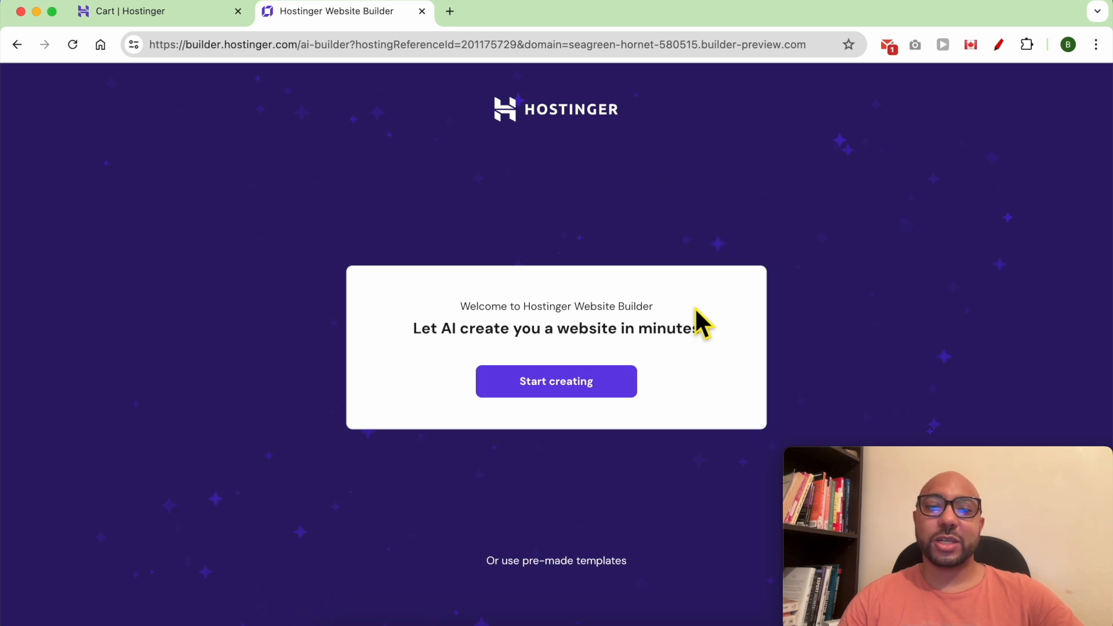
pyautogui.click(598, 389)
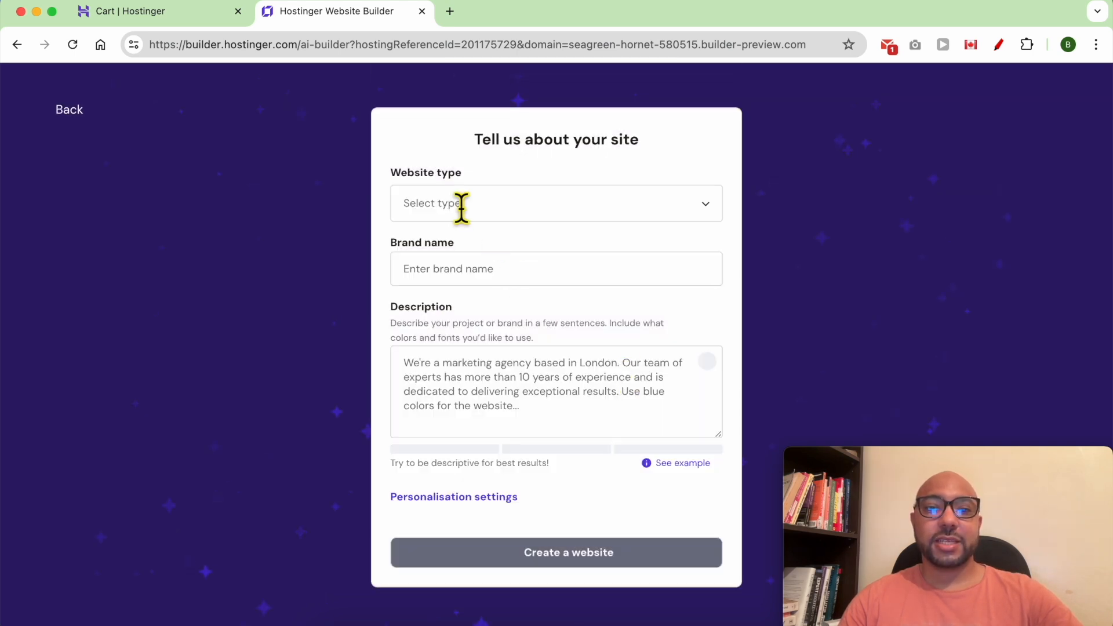
# Set website type to Blog, enter the Ben's Adventures brand name, and bring up the TextEdit description.
pyautogui.click(501, 213)
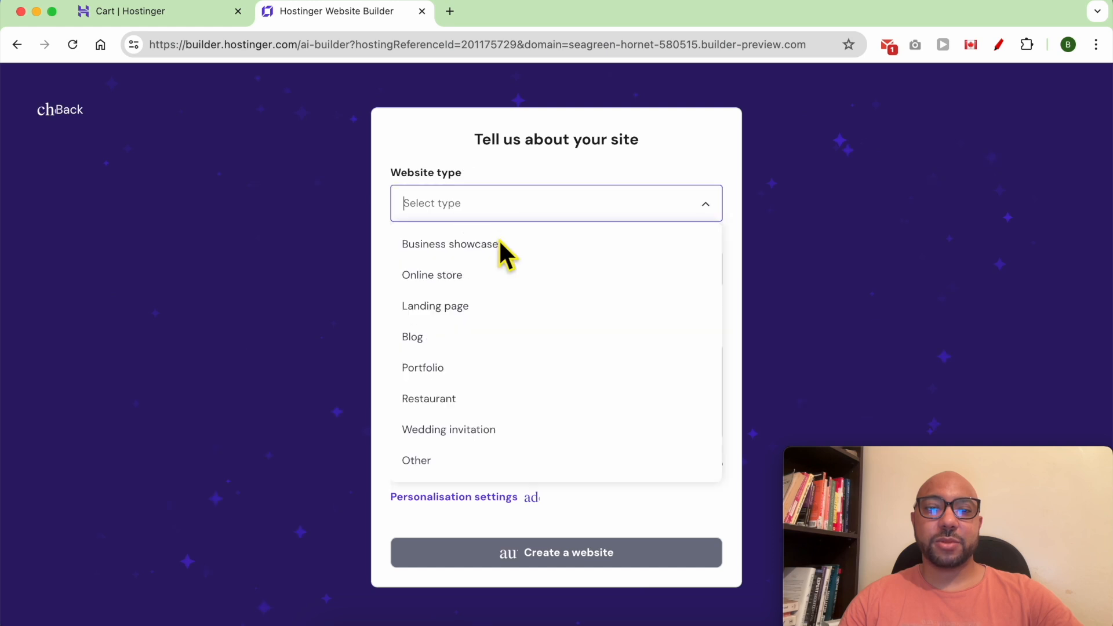
pyautogui.click(471, 343)
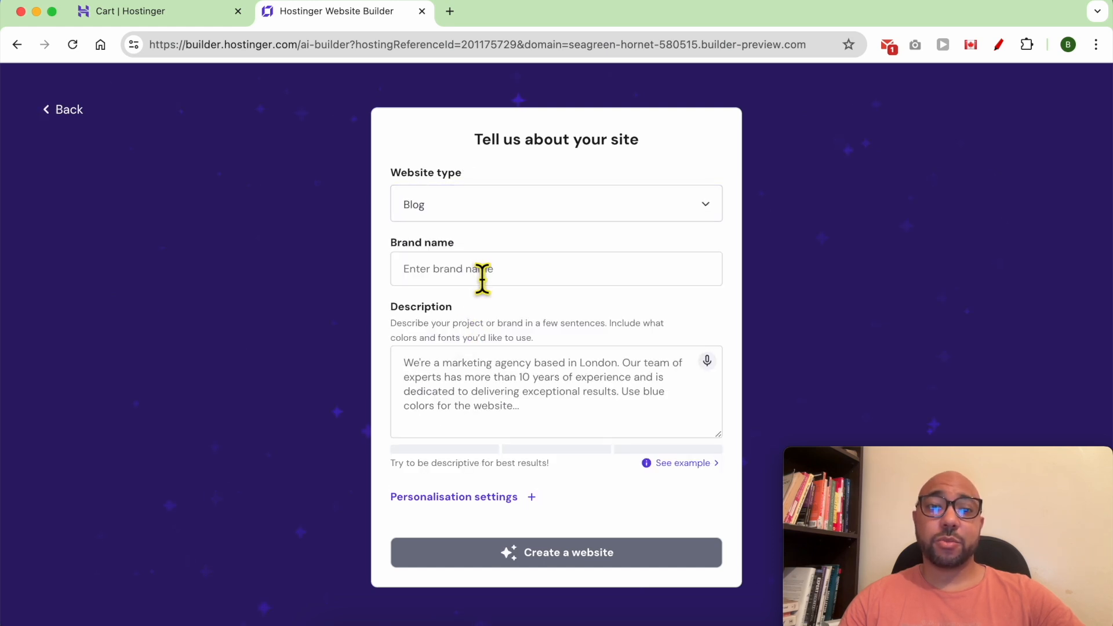
pyautogui.click(482, 280)
pyautogui.write("Ben's Adventures")
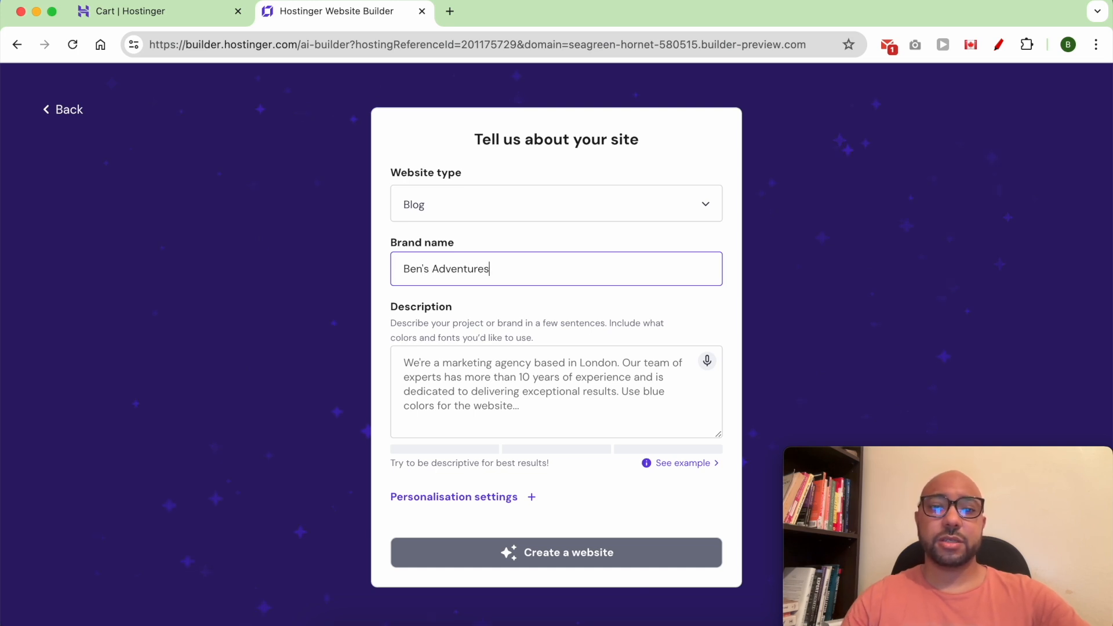
pyautogui.click(594, 382)
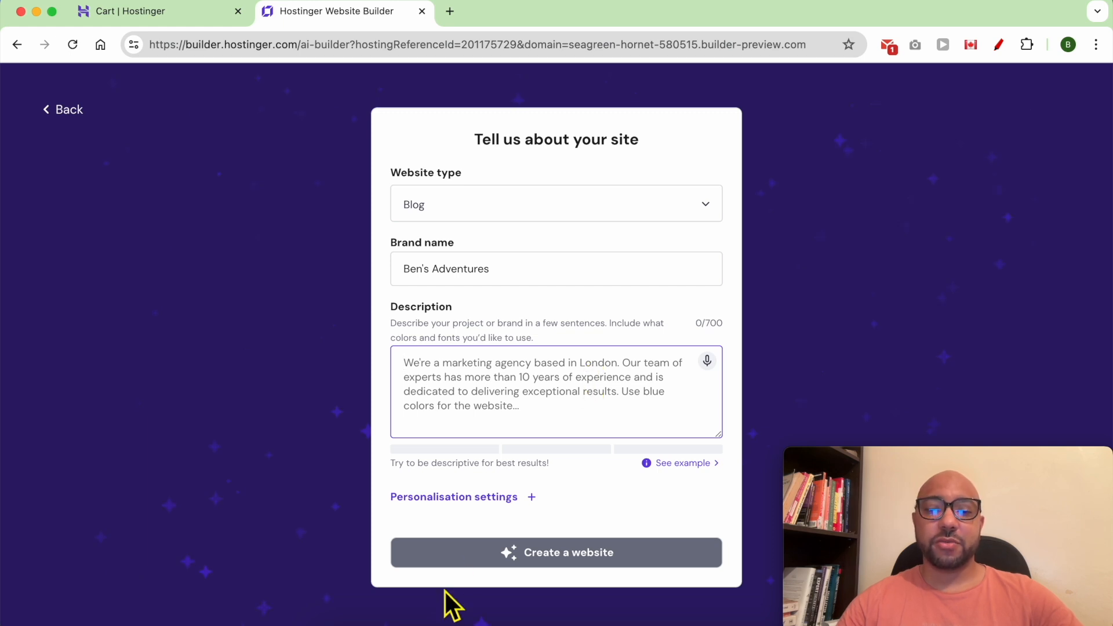
pyautogui.click(437, 619)
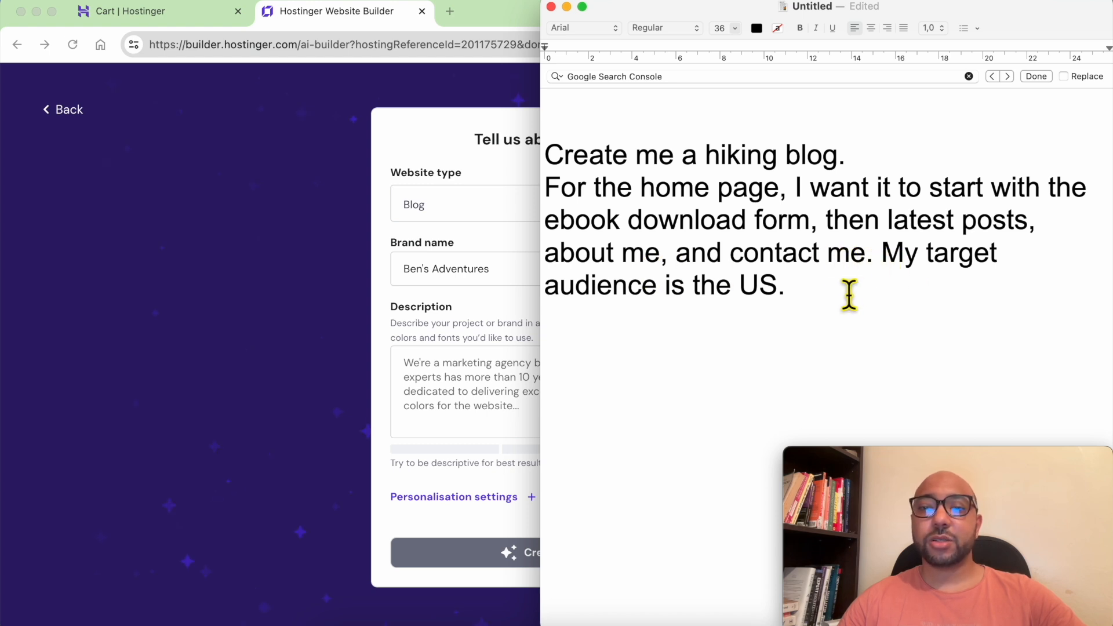
# Copy the hiking-blog text from TextEdit and paste it into the builder's Description box.
pyautogui.moveTo(820, 301); pyautogui.dragTo(545, 186)
pyautogui.click(520, 407)
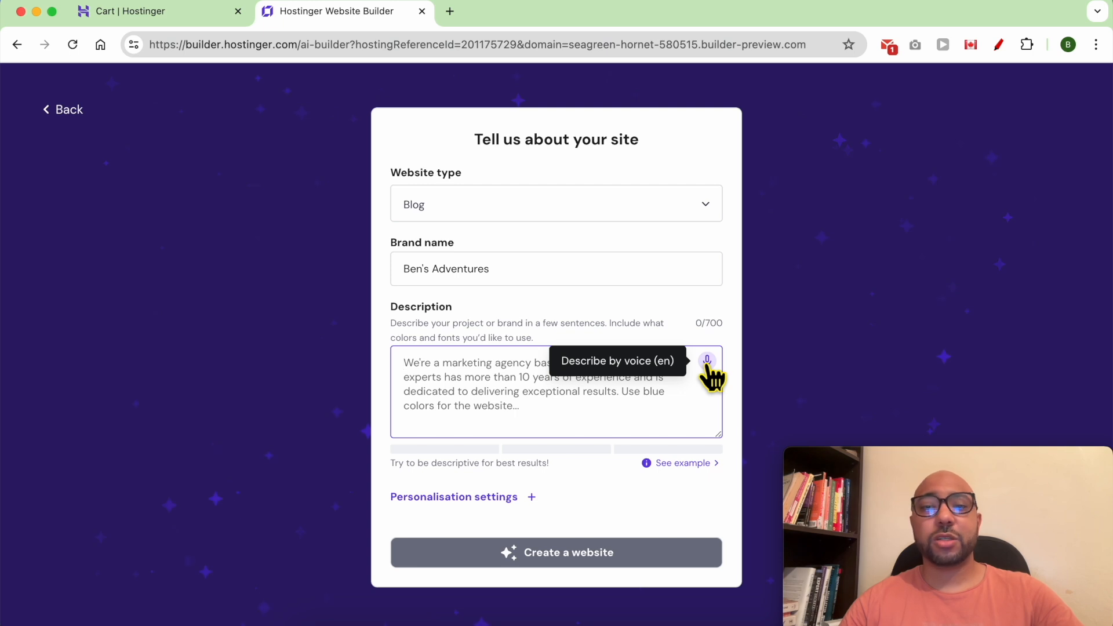
pyautogui.rightClick(453, 397)
pyautogui.click(465, 411)
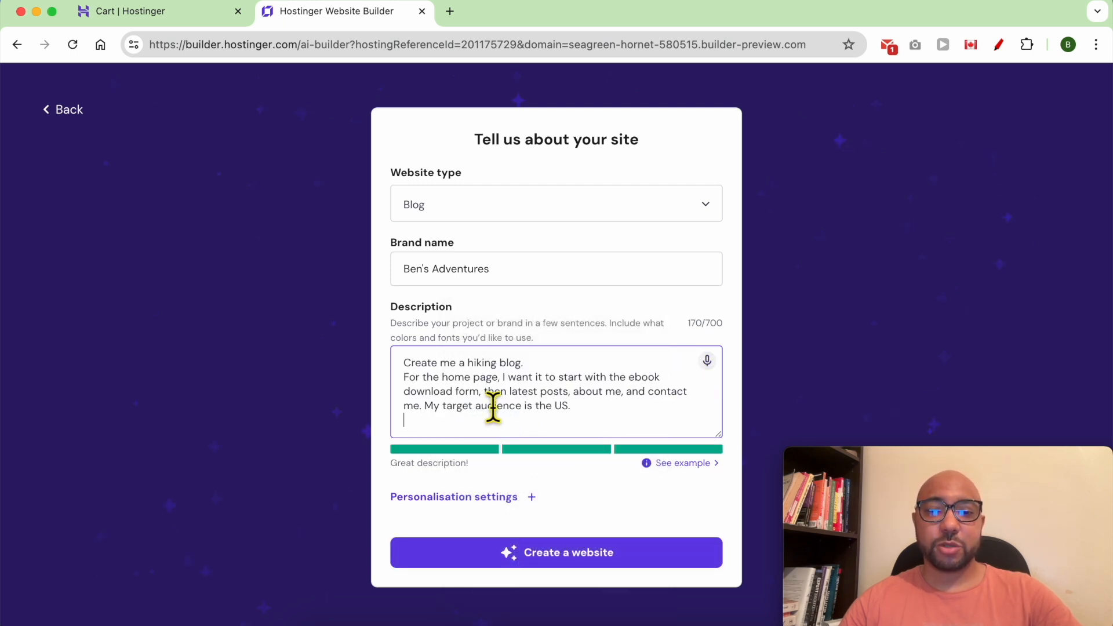
# Highlight the Great description! rating and view the Italian Restaurant example description.
pyautogui.doubleClick(425, 465)
pyautogui.click(402, 472)
pyautogui.doubleClick(411, 463)
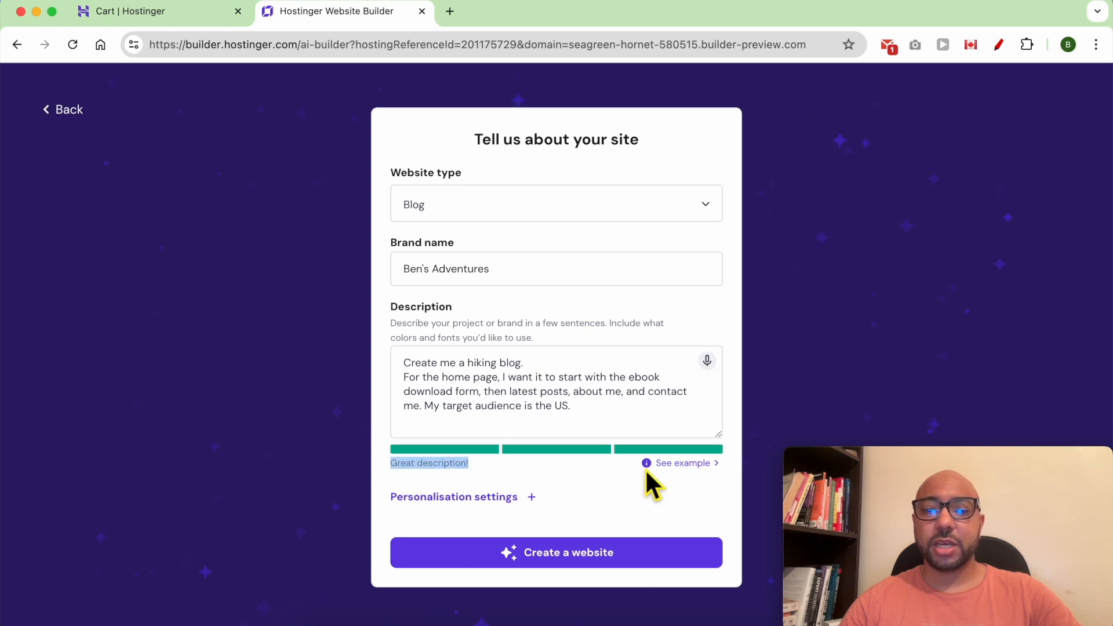
pyautogui.click(684, 464)
pyautogui.scroll(-2, 520, 450)
pyautogui.tripleClick(494, 458)
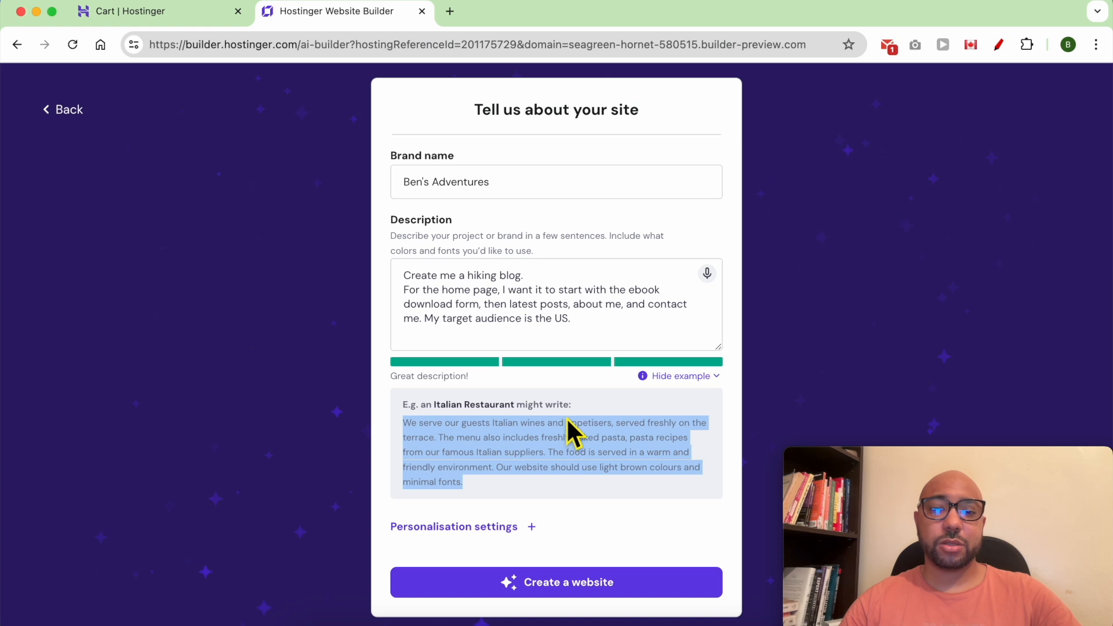
pyautogui.click(521, 496)
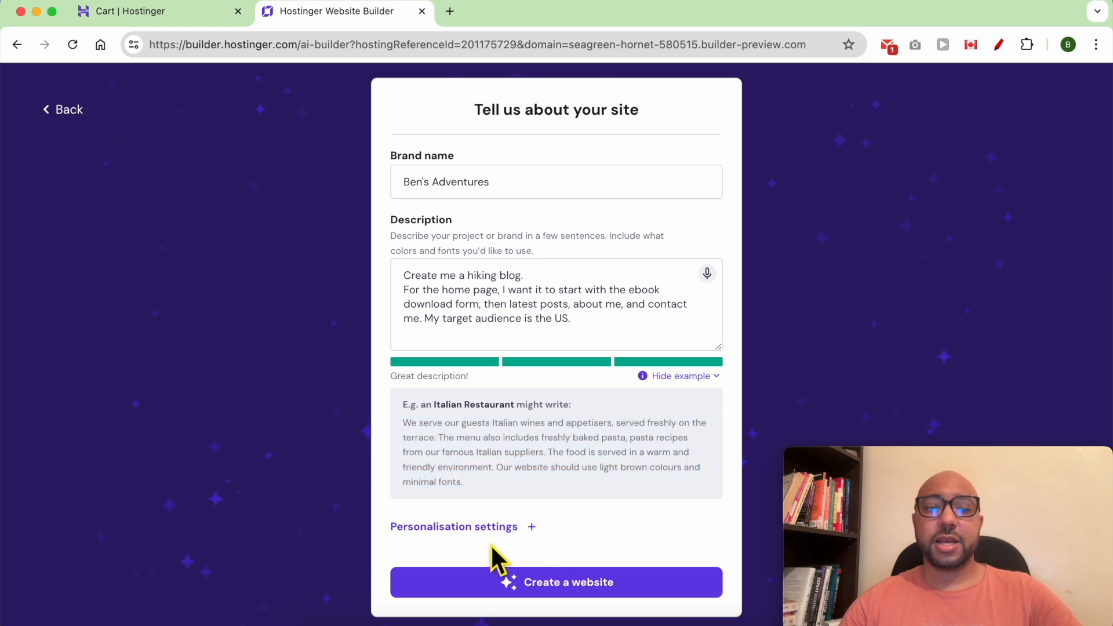
# Try the custom and blue preset palettes, revert to Surprise me colours, and generate the website.
pyautogui.click(512, 527)
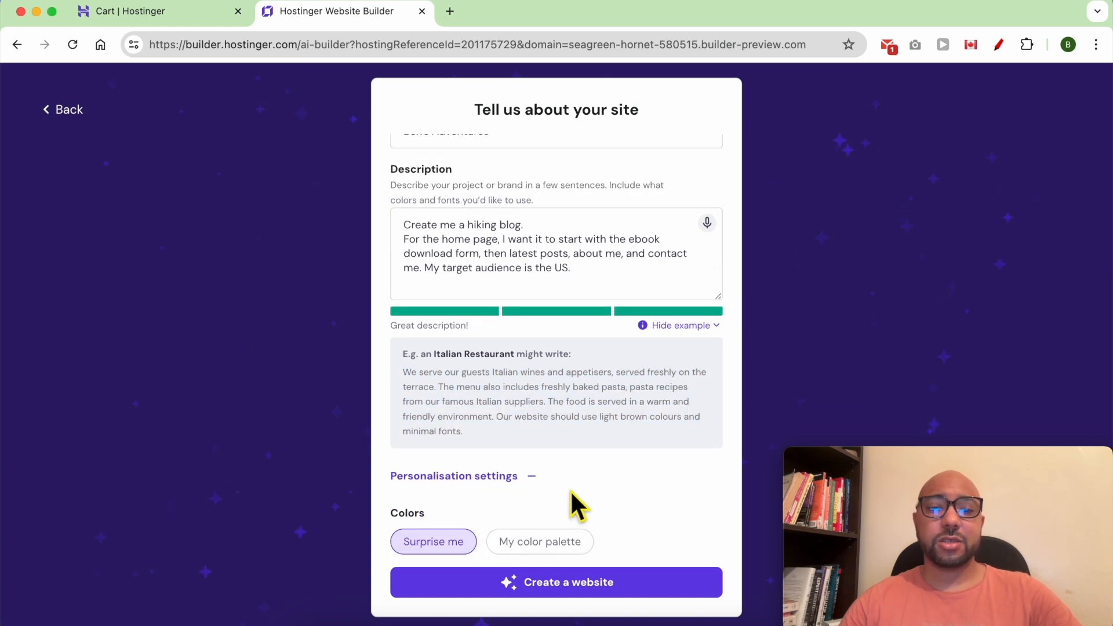
pyautogui.click(526, 548)
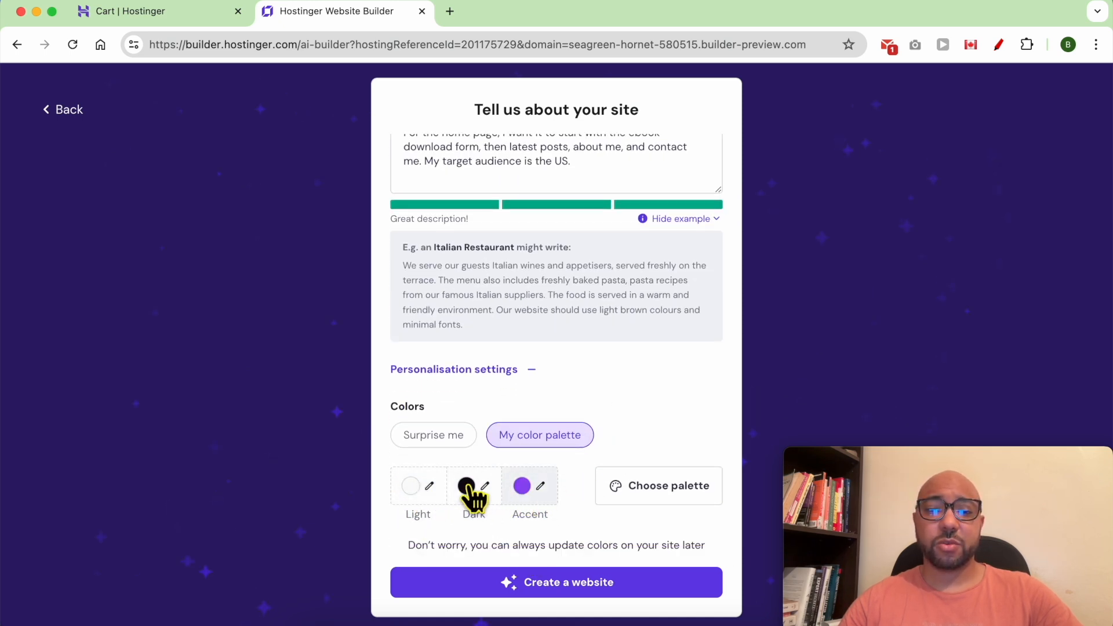
pyautogui.click(652, 490)
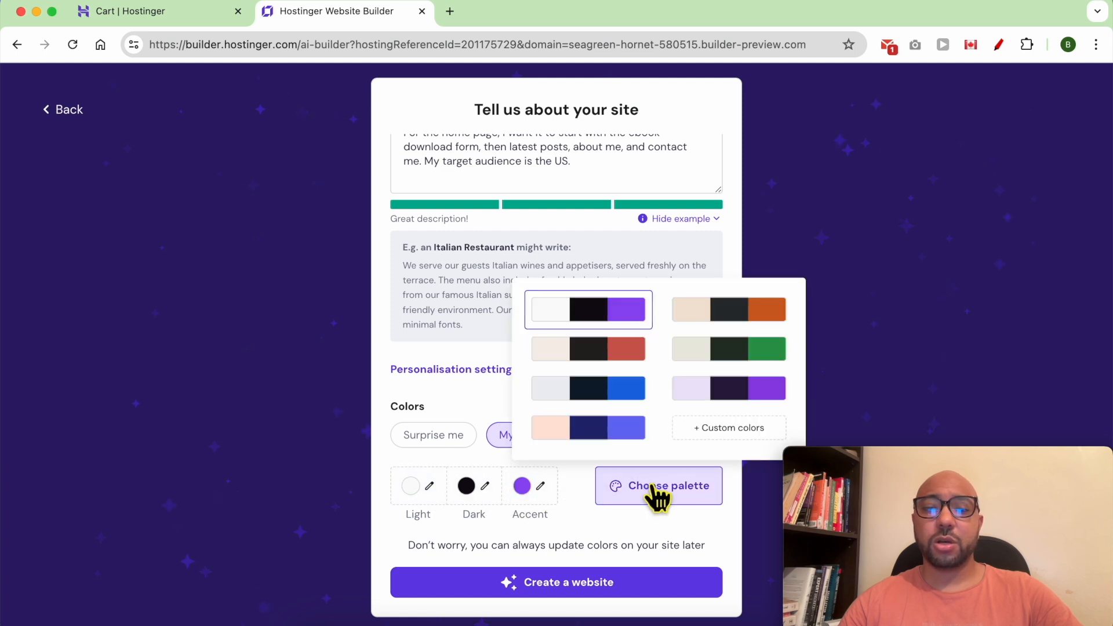
pyautogui.click(638, 382)
pyautogui.click(621, 489)
pyautogui.click(604, 384)
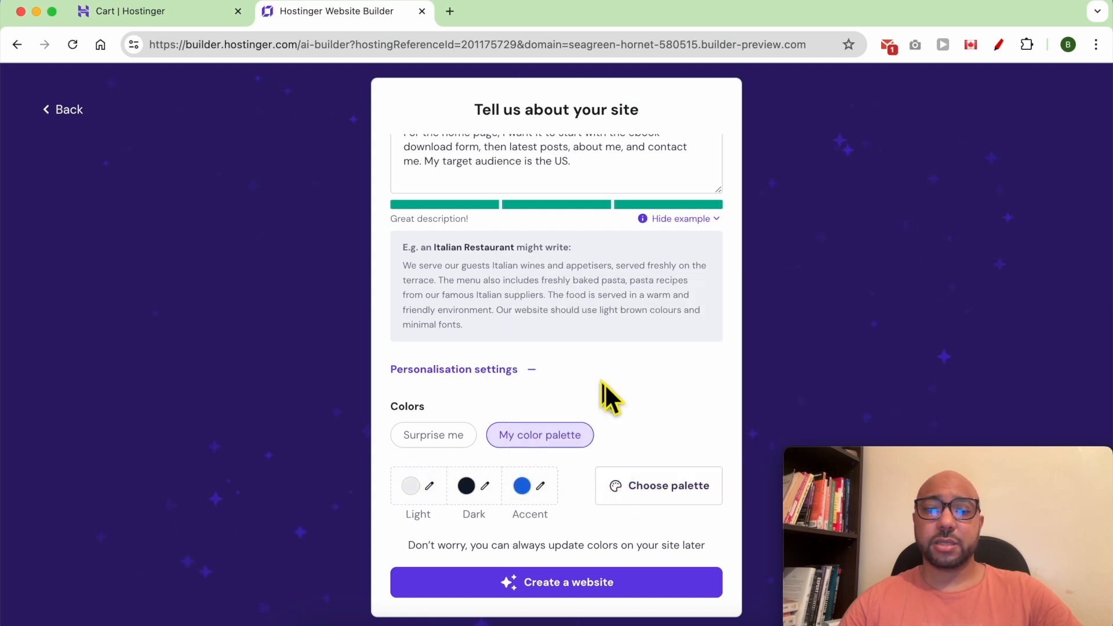
pyautogui.click(439, 441)
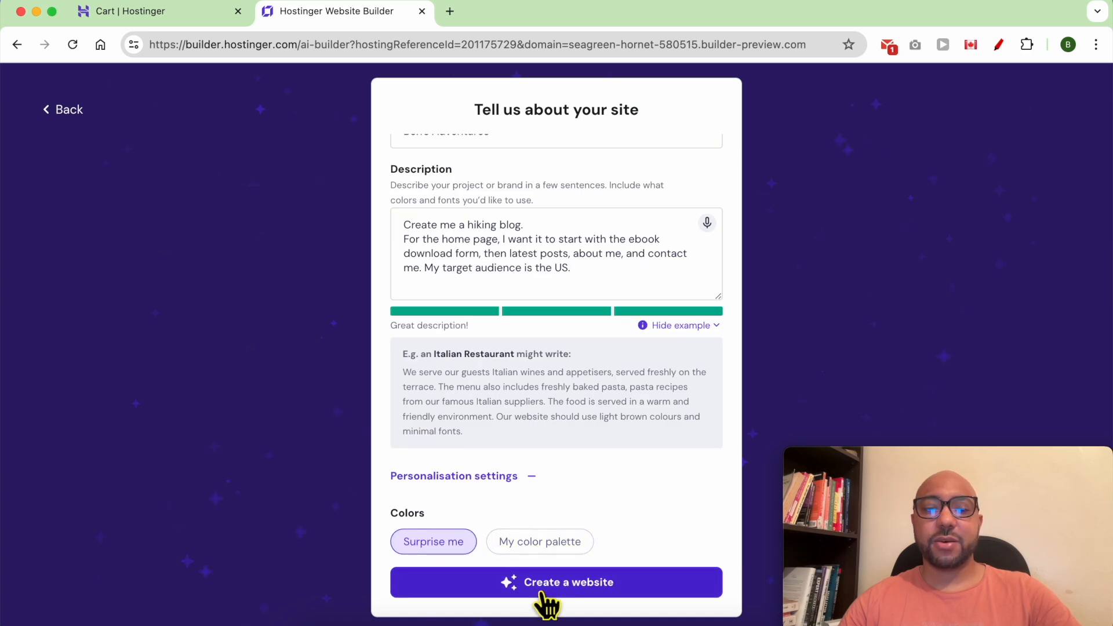
pyautogui.click(576, 584)
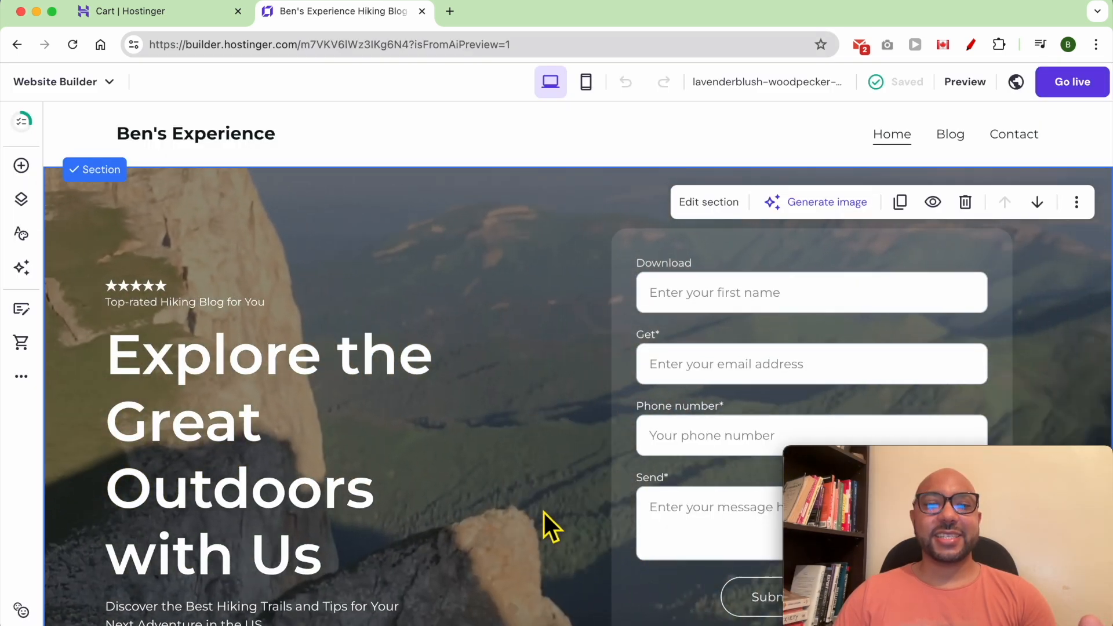
pyautogui.scroll(-3, 544, 513)
pyautogui.scroll(-15, 544, 513)
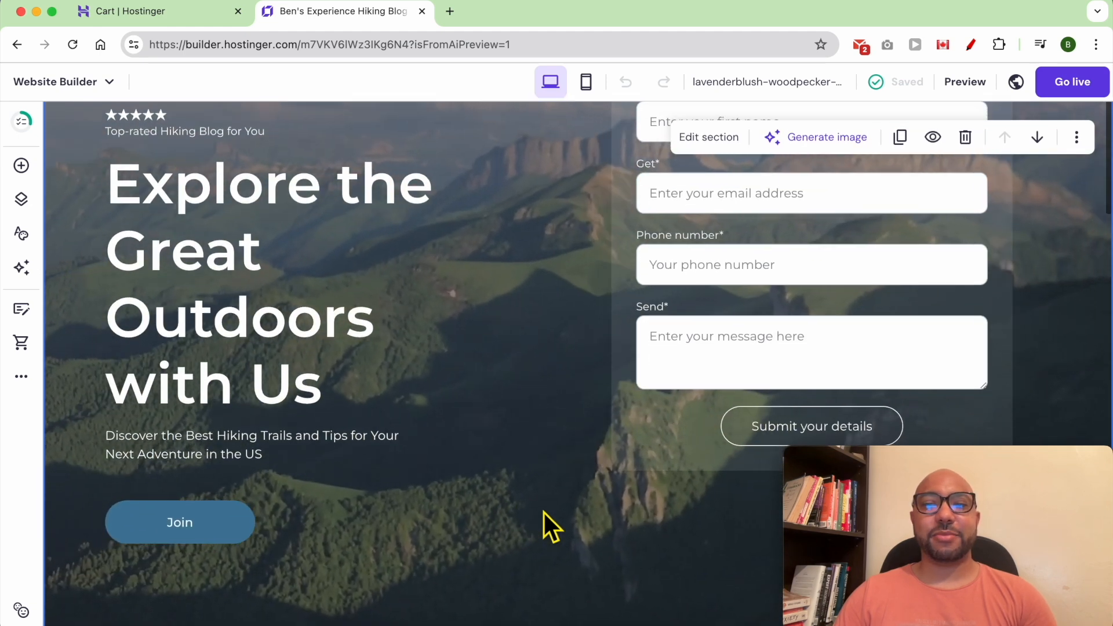
pyautogui.scroll(-10, 544, 522)
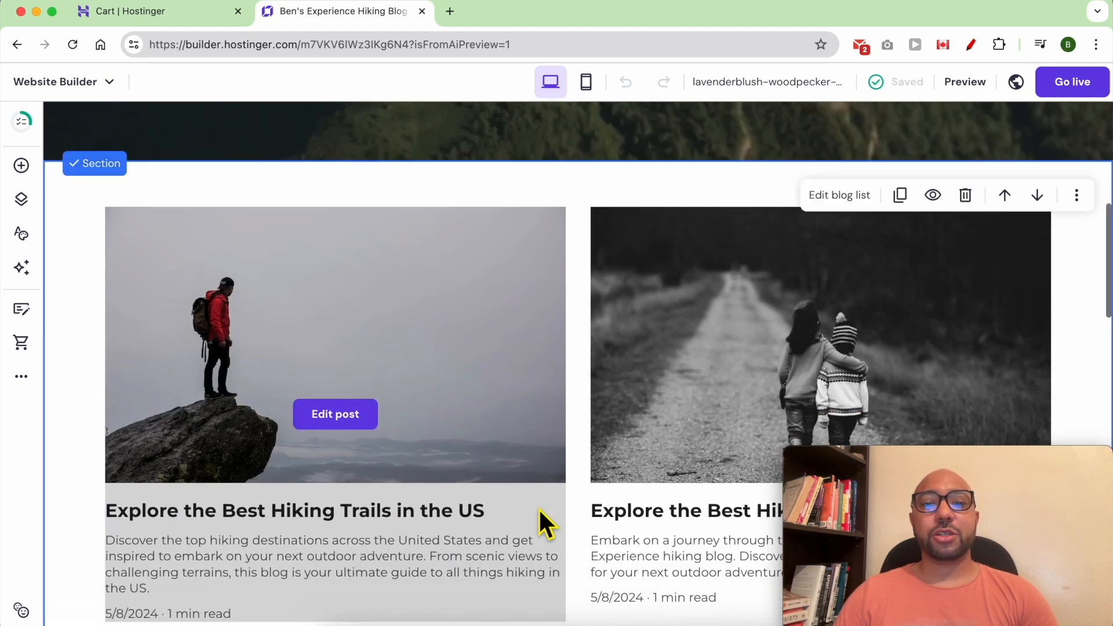
pyautogui.scroll(-18, 538, 508)
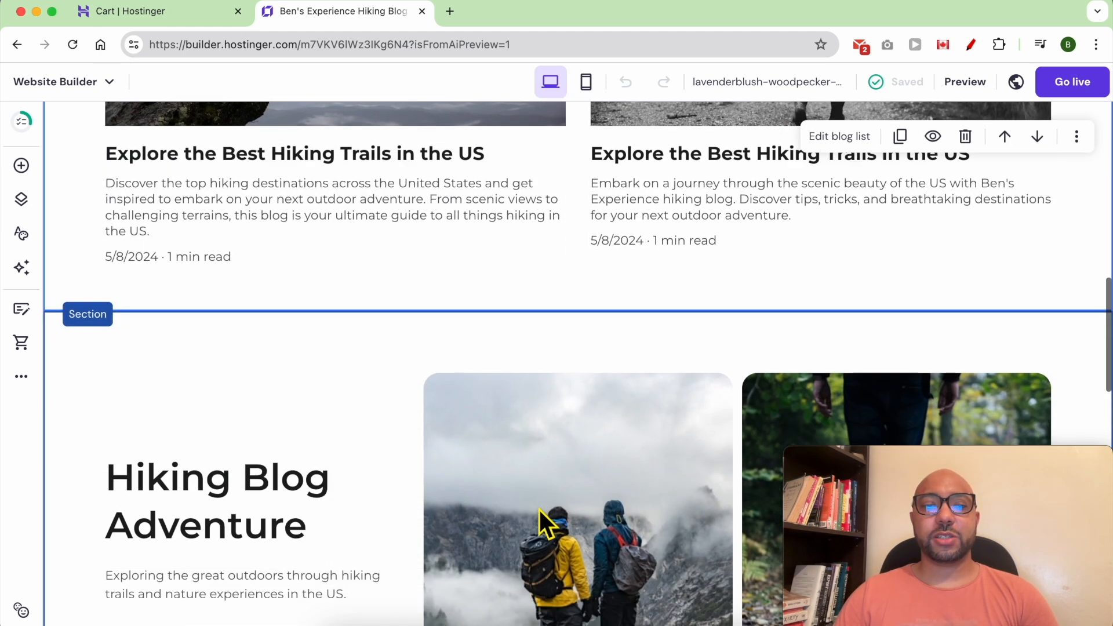
pyautogui.scroll(-18, 544, 526)
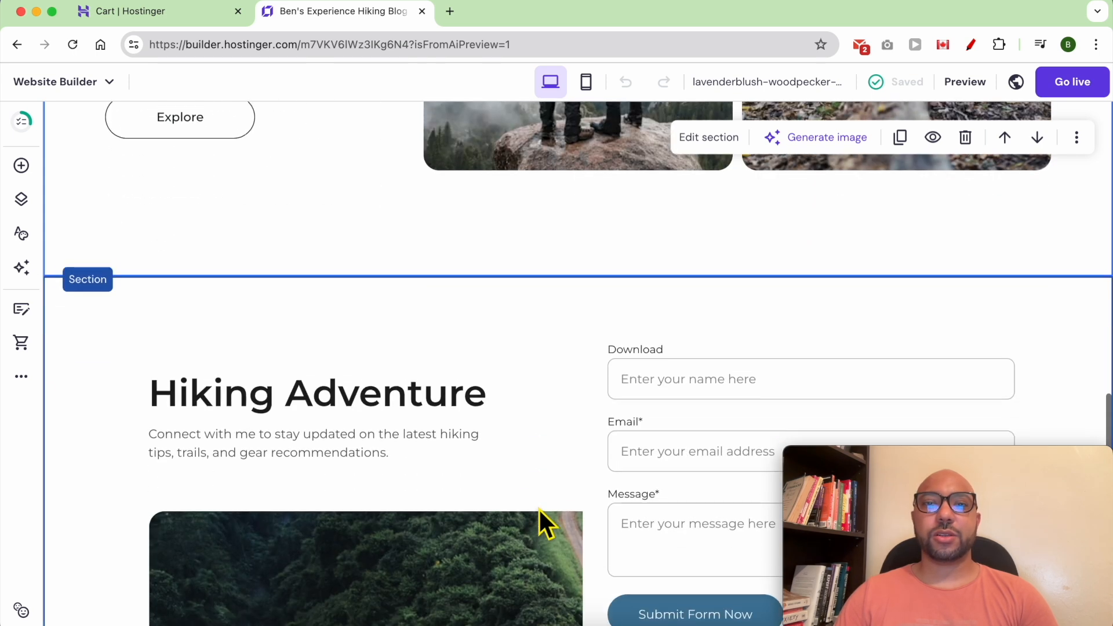
pyautogui.scroll(-7, 540, 510)
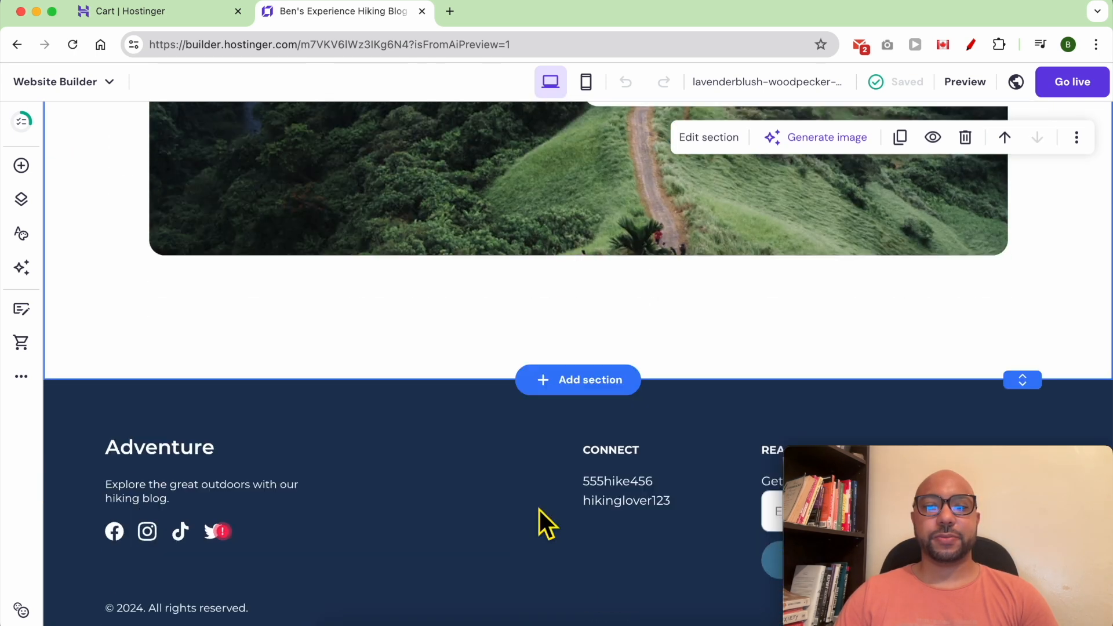
pyautogui.scroll(13, 574, 284)
pyautogui.scroll(13, 574, 284)
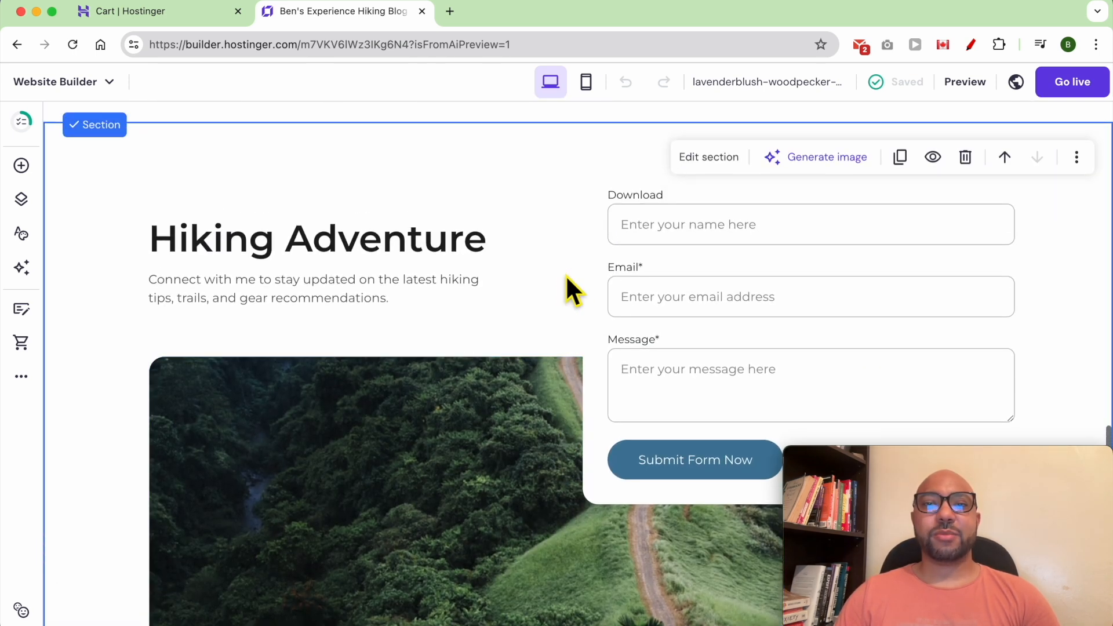
pyautogui.scroll(20, 574, 284)
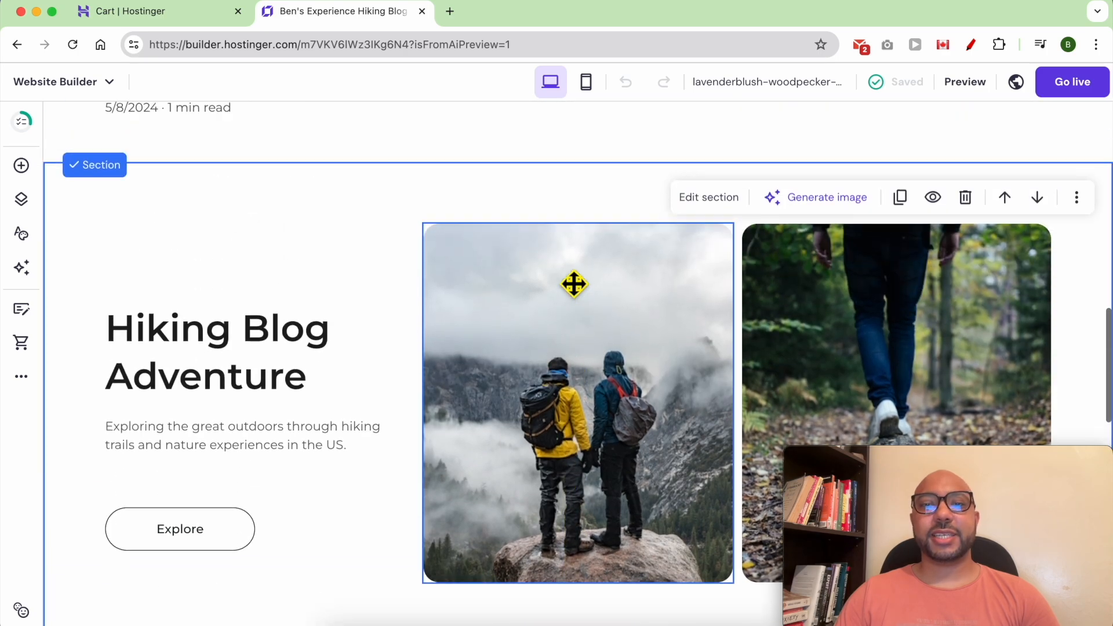
pyautogui.scroll(5, 566, 277)
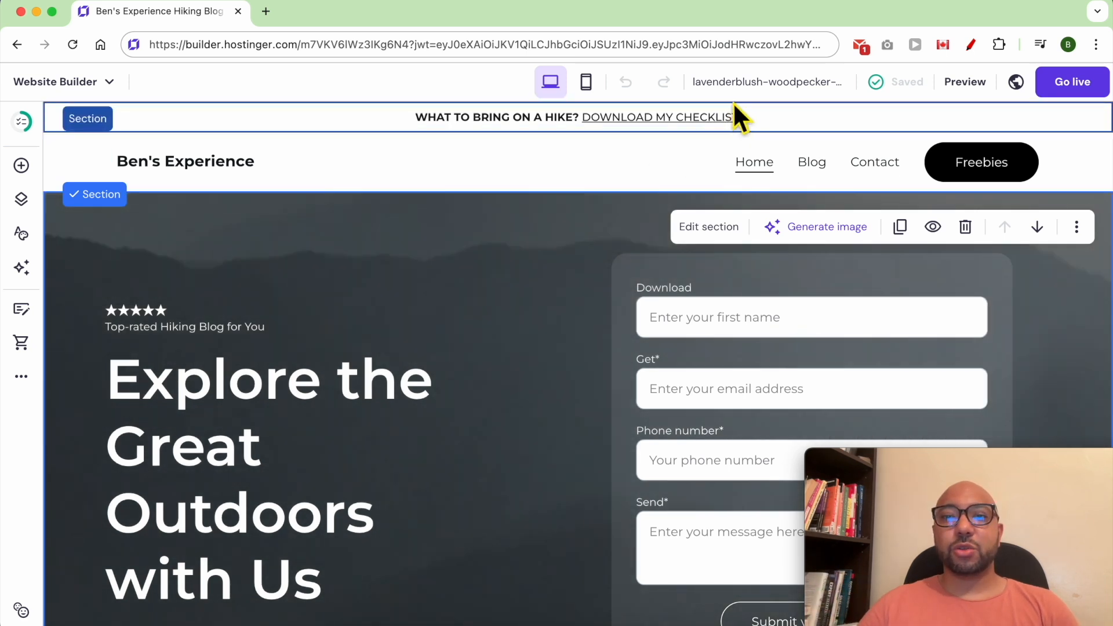
# Connect the already-owned domain benstestinghosting.com to the site via Connect domain.
pyautogui.click(745, 81)
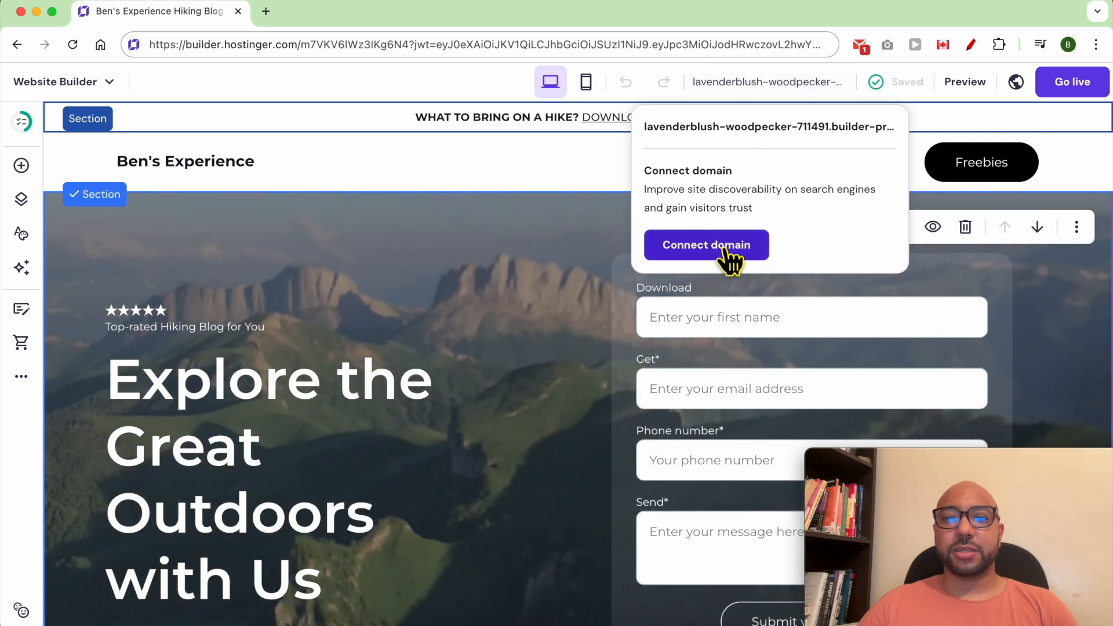
pyautogui.click(729, 252)
pyautogui.write('benstestingho')
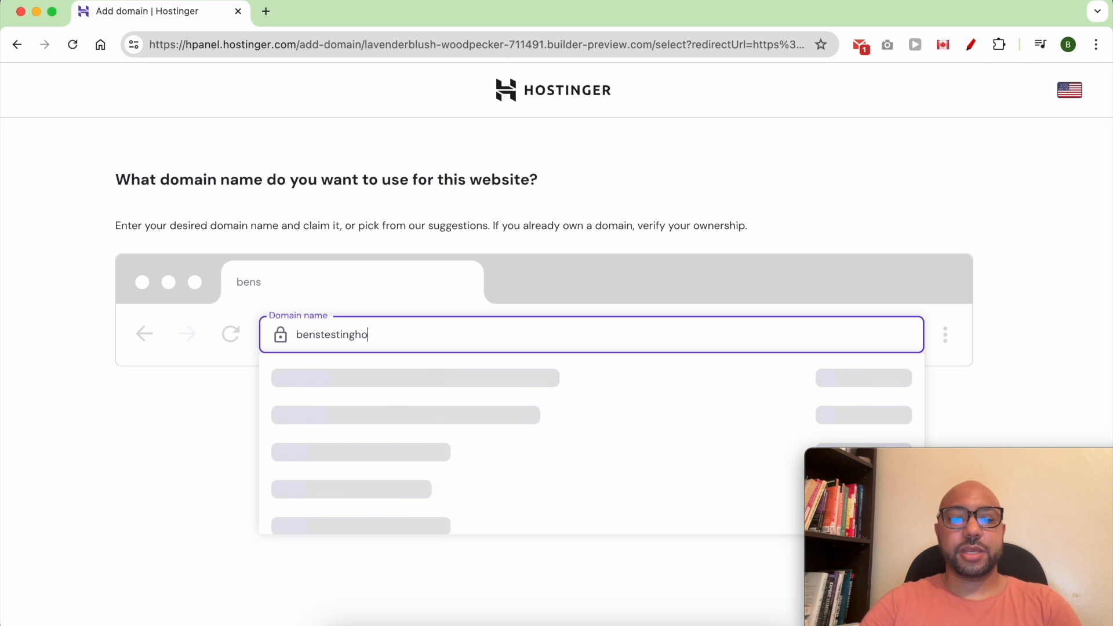
pyautogui.write('sting.com')
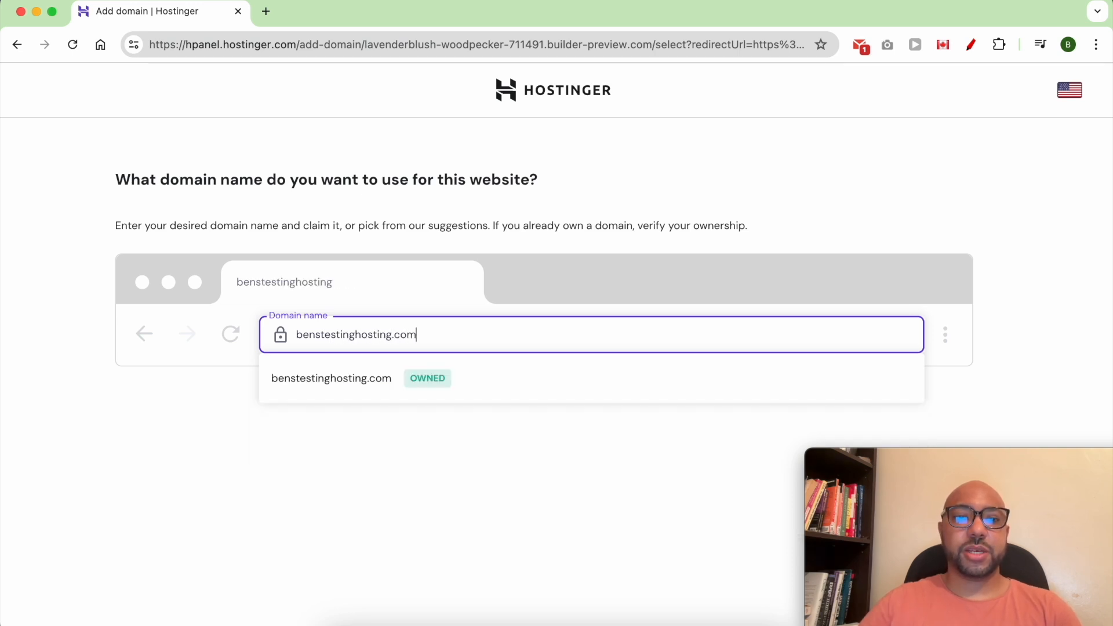
pyautogui.click(347, 386)
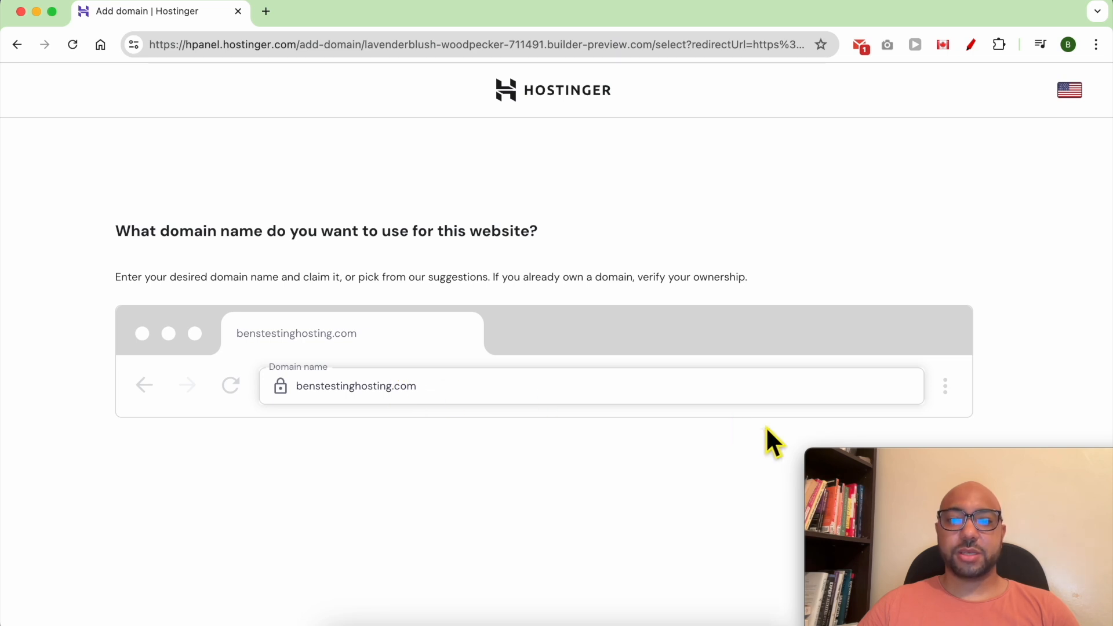
pyautogui.moveTo(931, 467); pyautogui.dragTo(422, 467)
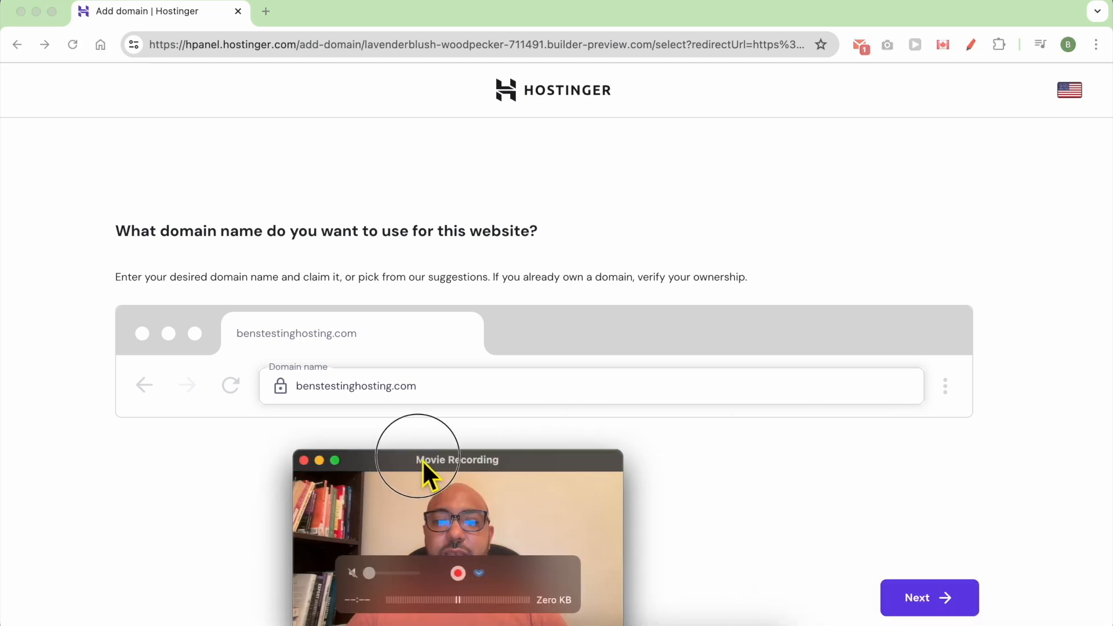
pyautogui.click(938, 596)
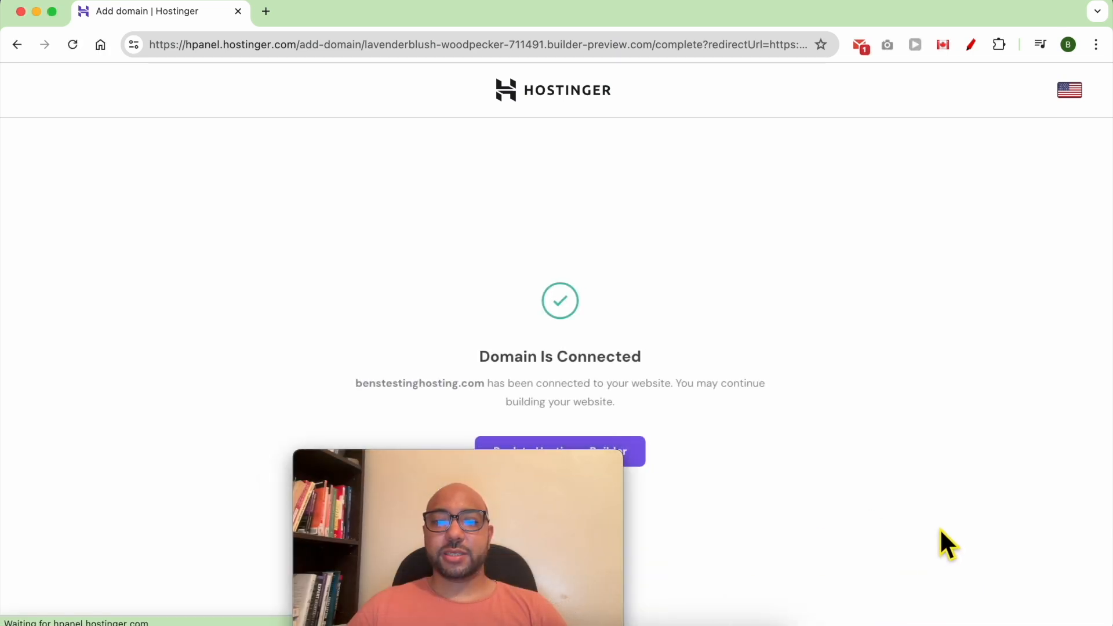
pyautogui.moveTo(559, 472); pyautogui.dragTo(279, 471)
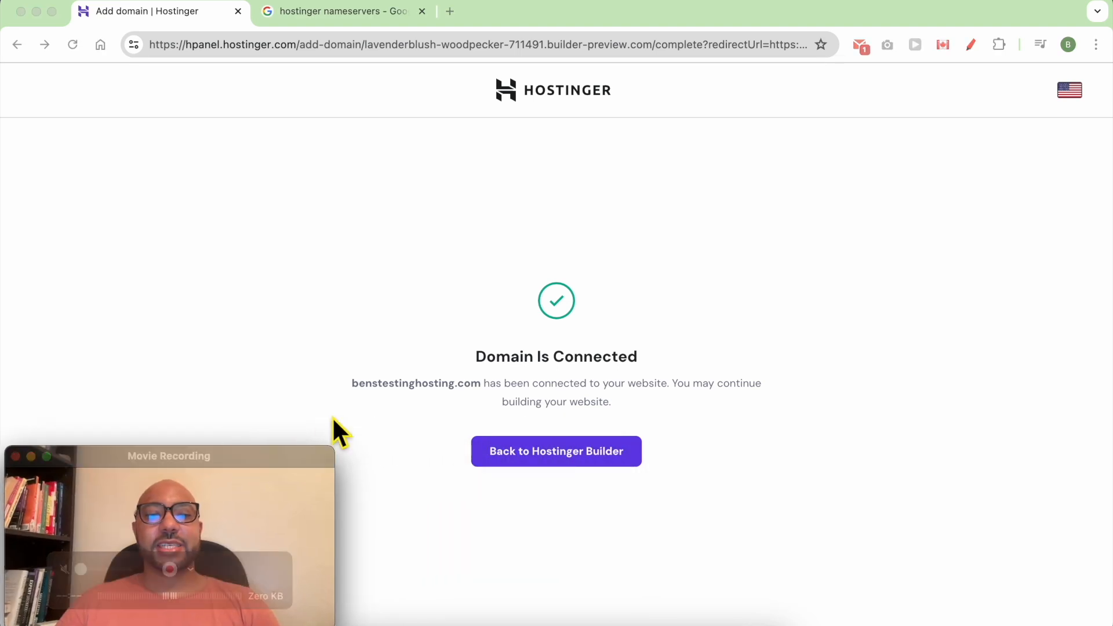
pyautogui.tripleClick(448, 362)
pyautogui.tripleClick(456, 355)
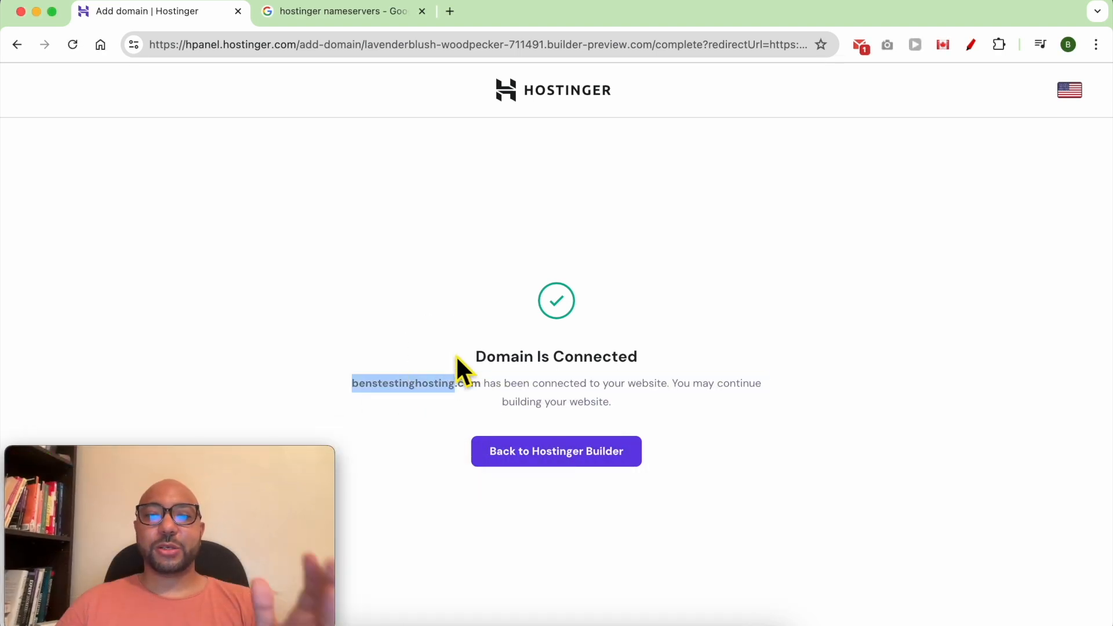
pyautogui.tripleClick(533, 371)
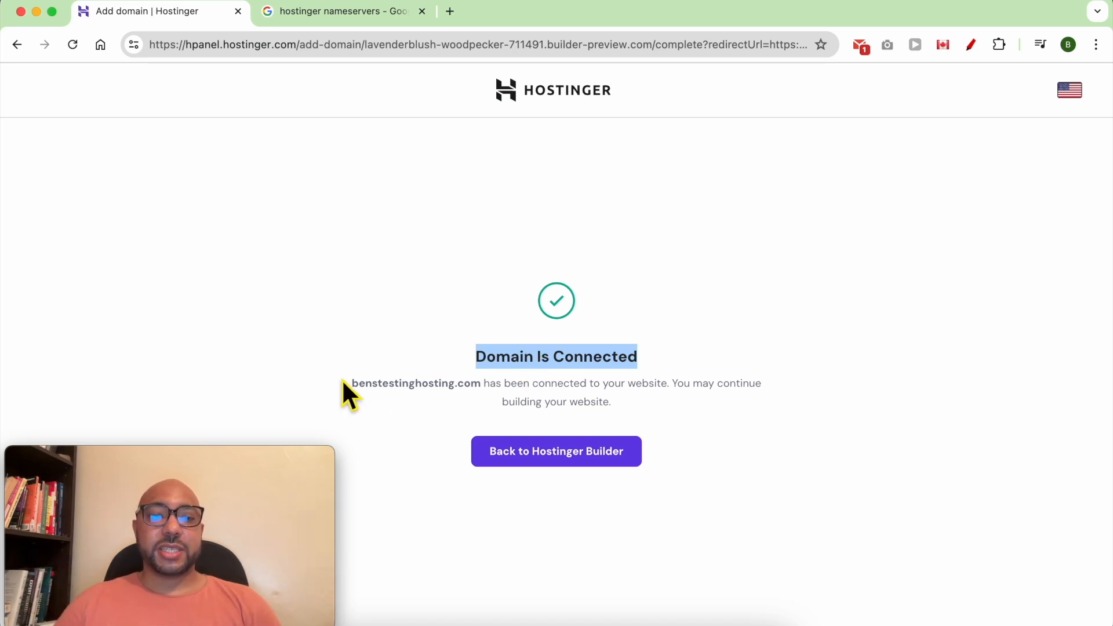
pyautogui.tripleClick(375, 386)
pyautogui.moveTo(483, 394); pyautogui.dragTo(354, 391)
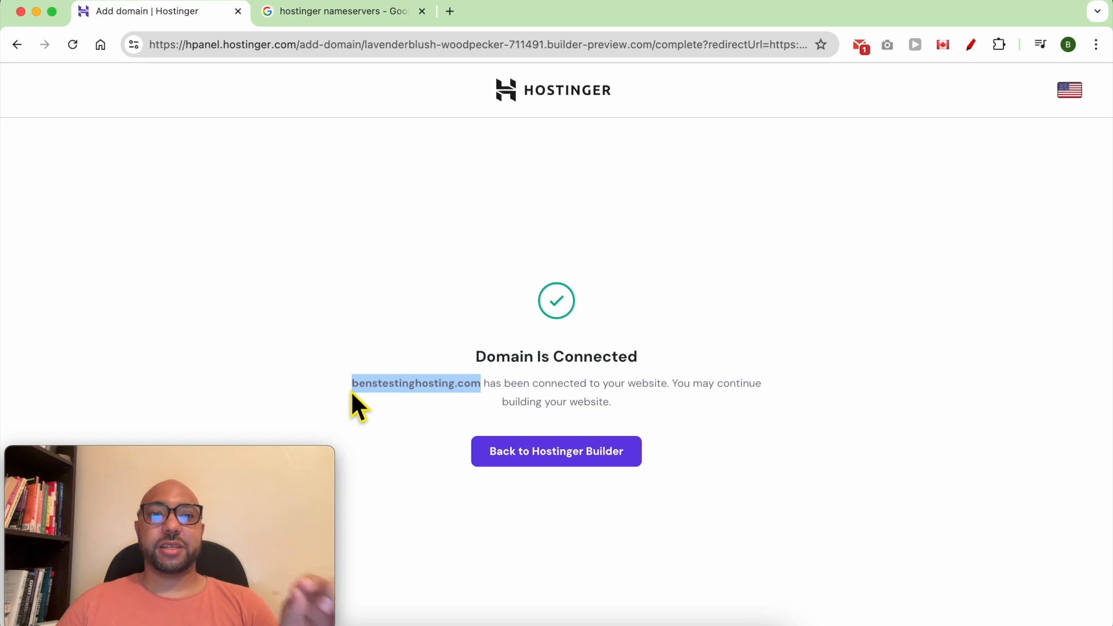
pyautogui.click(350, 391)
pyautogui.moveTo(482, 390); pyautogui.dragTo(346, 384)
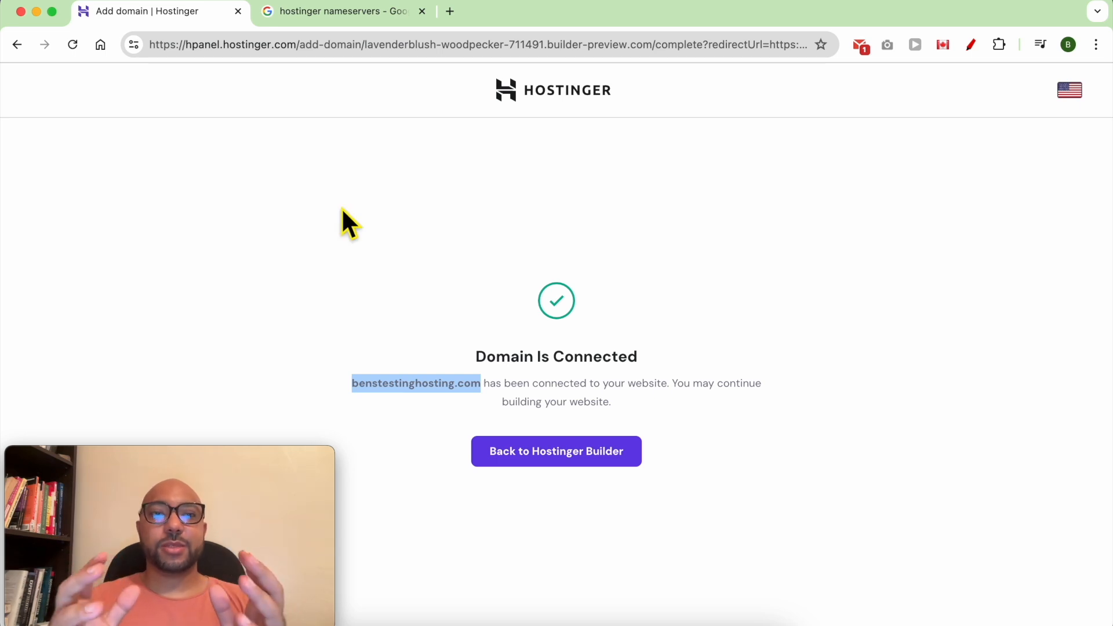
pyautogui.click(343, 11)
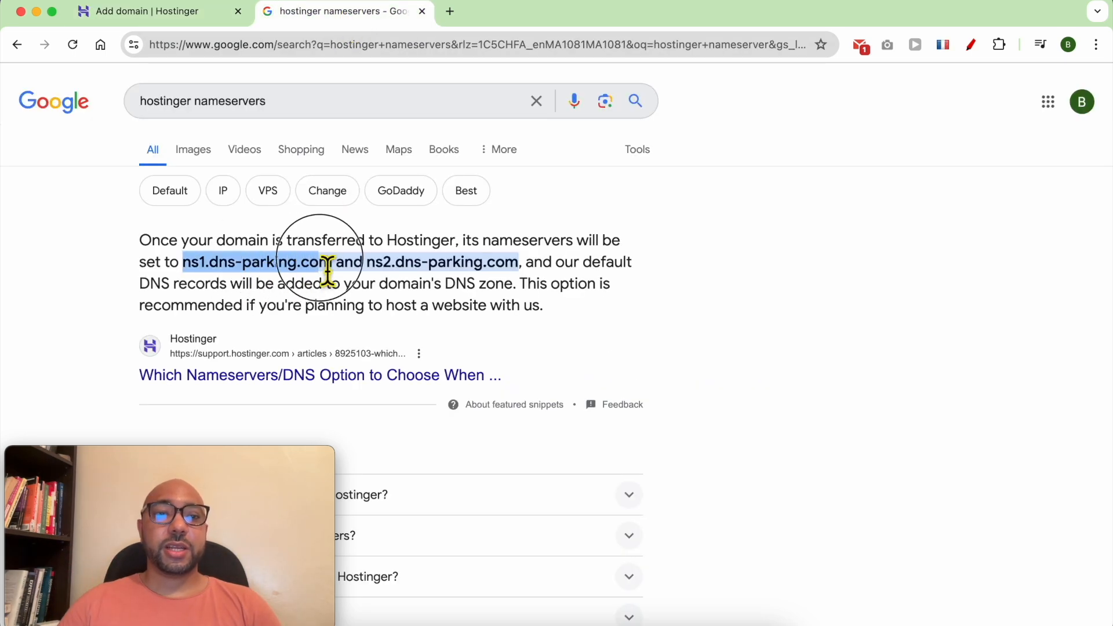
pyautogui.moveTo(371, 267); pyautogui.dragTo(517, 268)
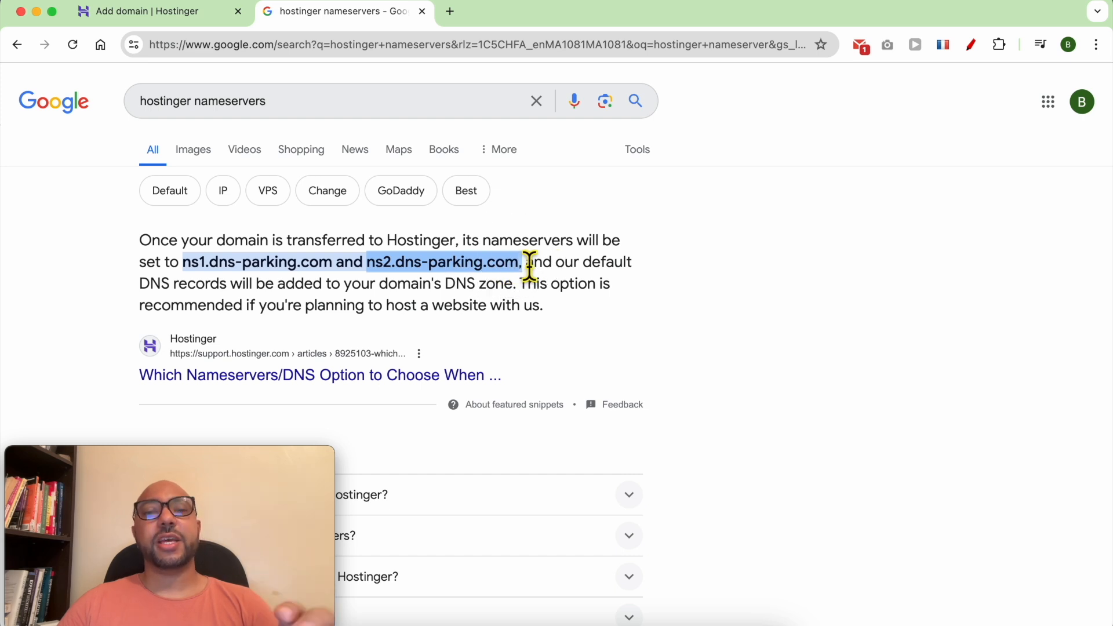
pyautogui.click(189, 23)
pyautogui.click(575, 421)
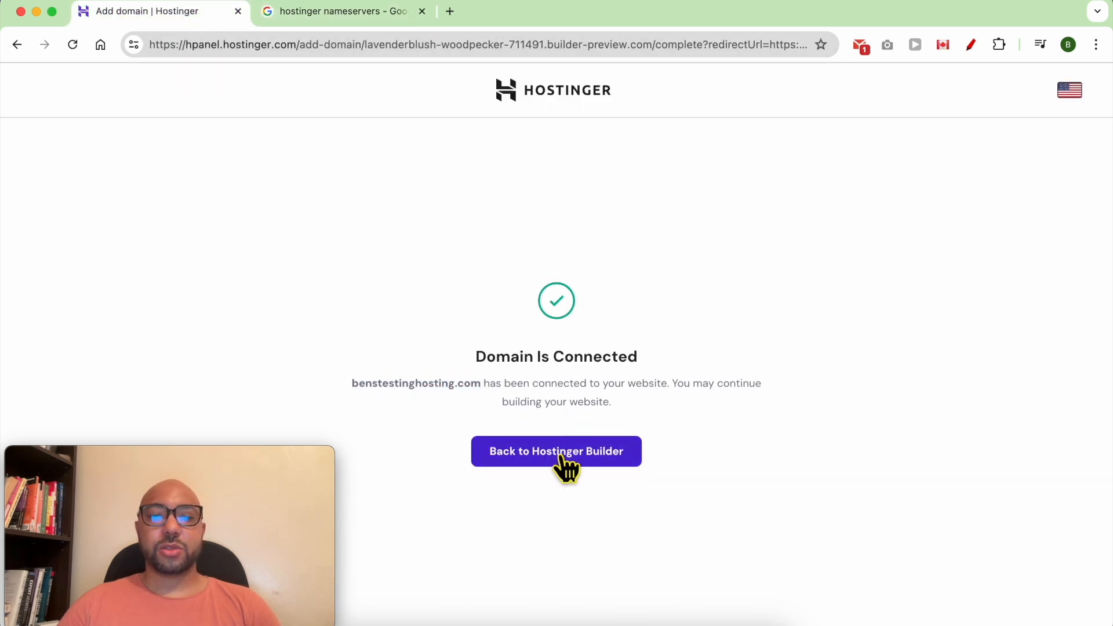
# Return to the builder editor and open benstestinghosting.com in a new Chrome tab.
pyautogui.click(562, 456)
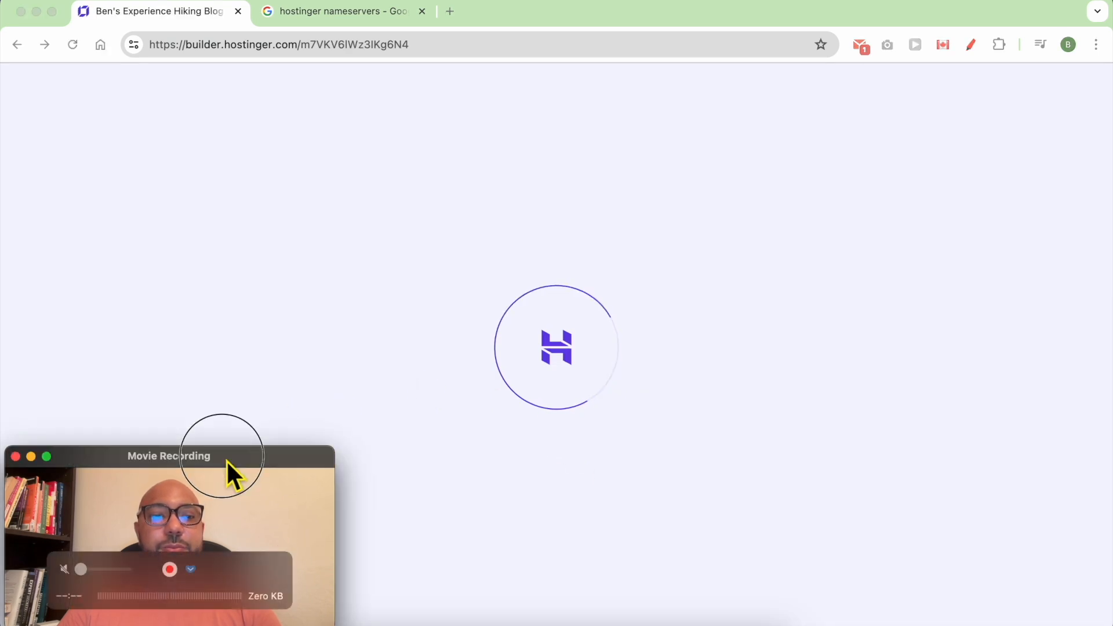
pyautogui.moveTo(227, 464); pyautogui.dragTo(1011, 462)
pyautogui.moveTo(805, 92)
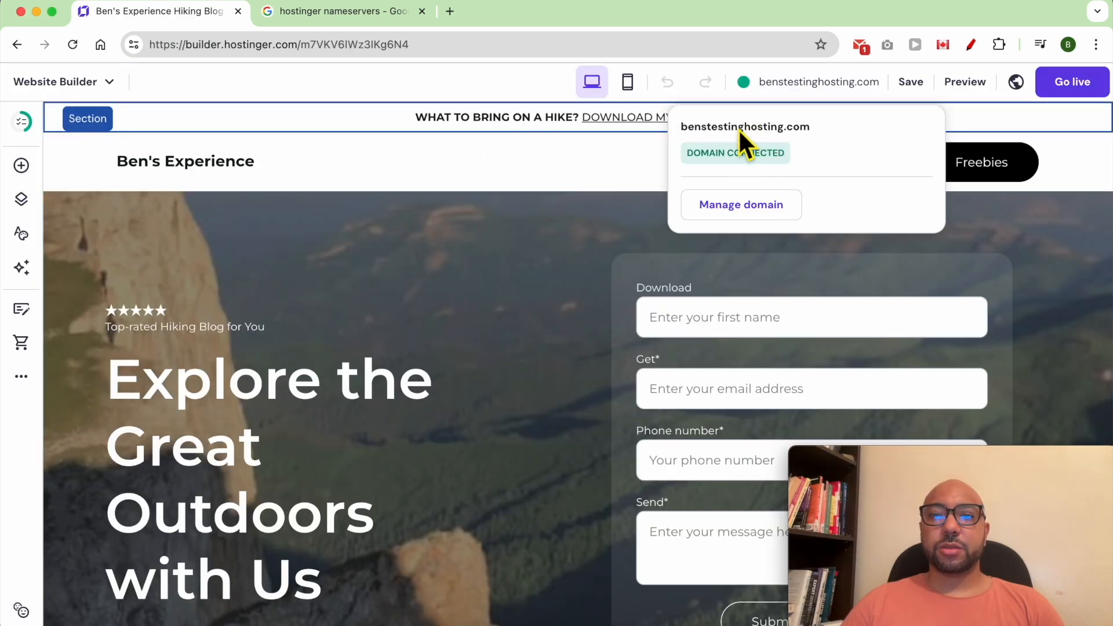
pyautogui.doubleClick(760, 128)
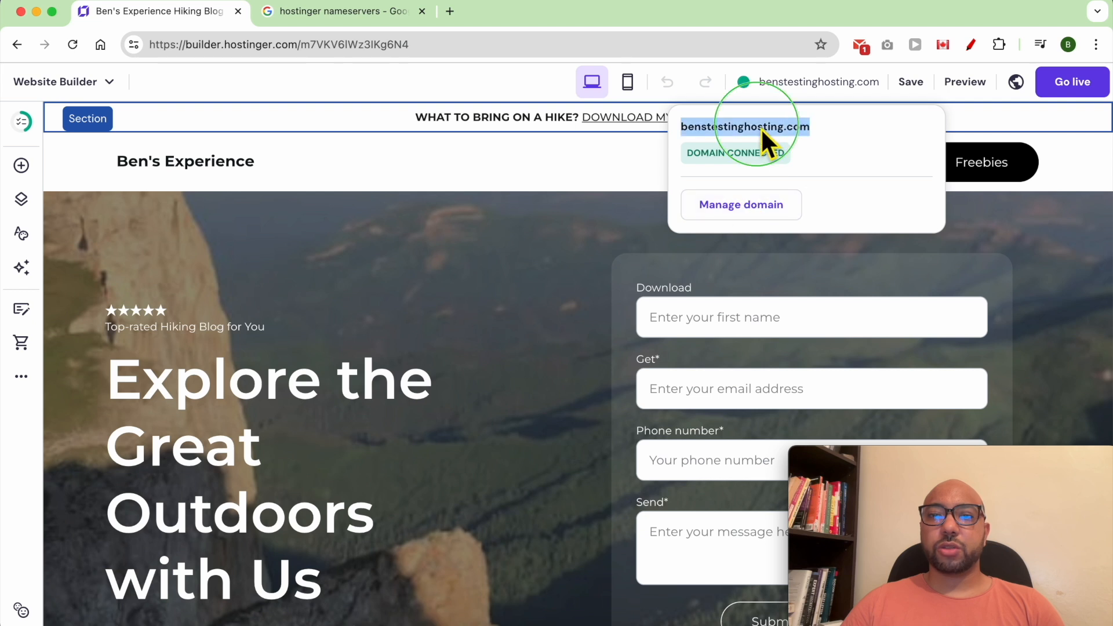
pyautogui.rightClick(761, 128)
pyautogui.click(781, 193)
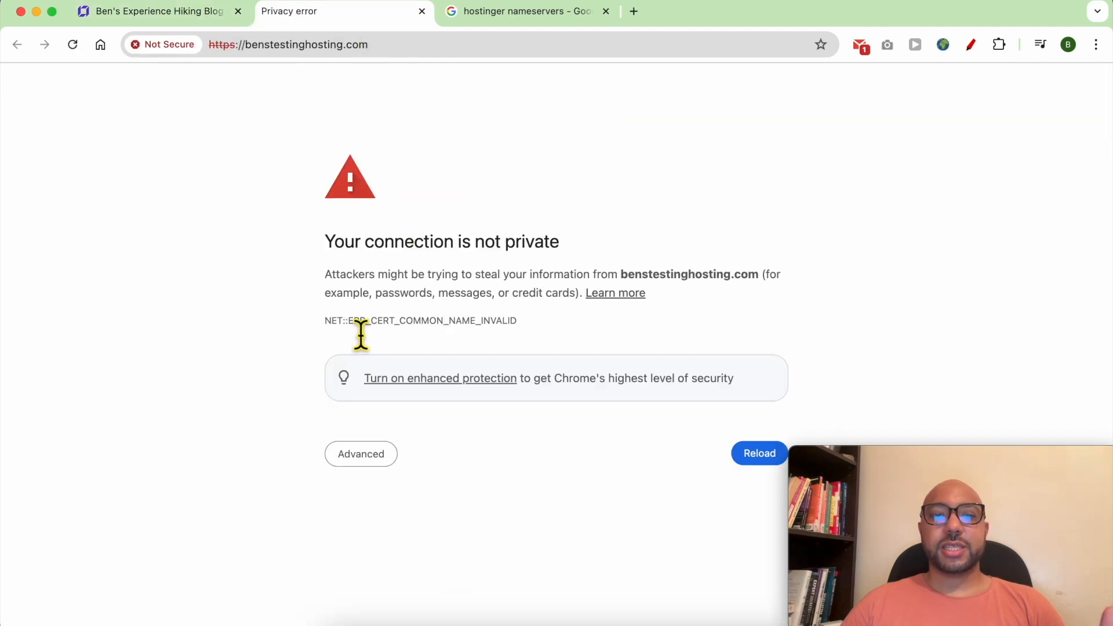
# Expand the NET::ERR_CERT_COMMON_NAME_INVALID details to show the *.zyrosite.com certificate.
pyautogui.click(395, 321)
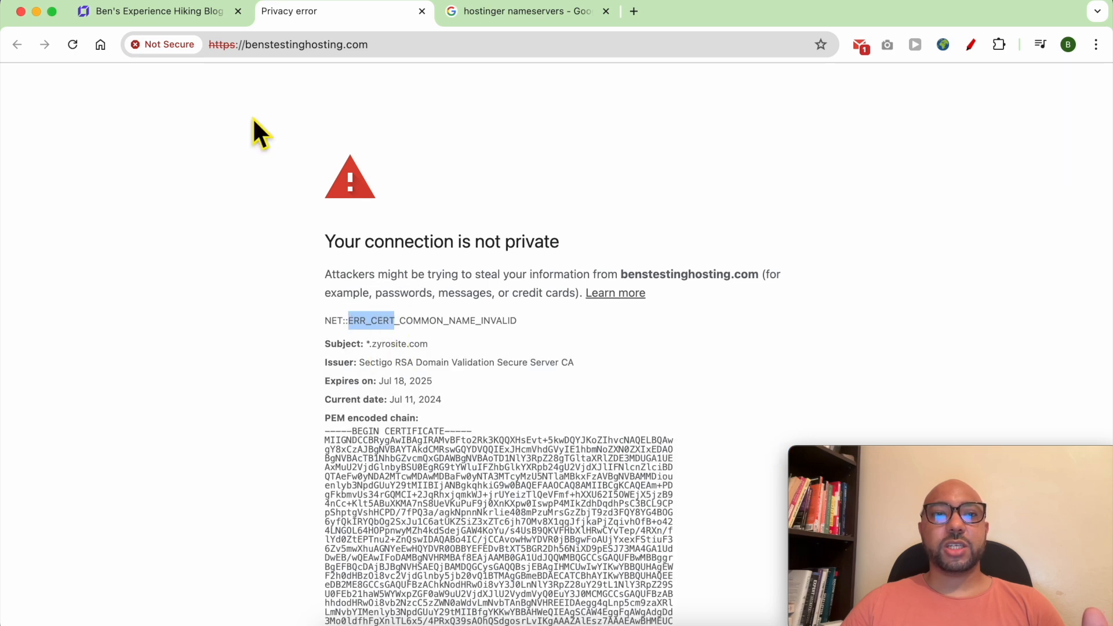
pyautogui.click(242, 57)
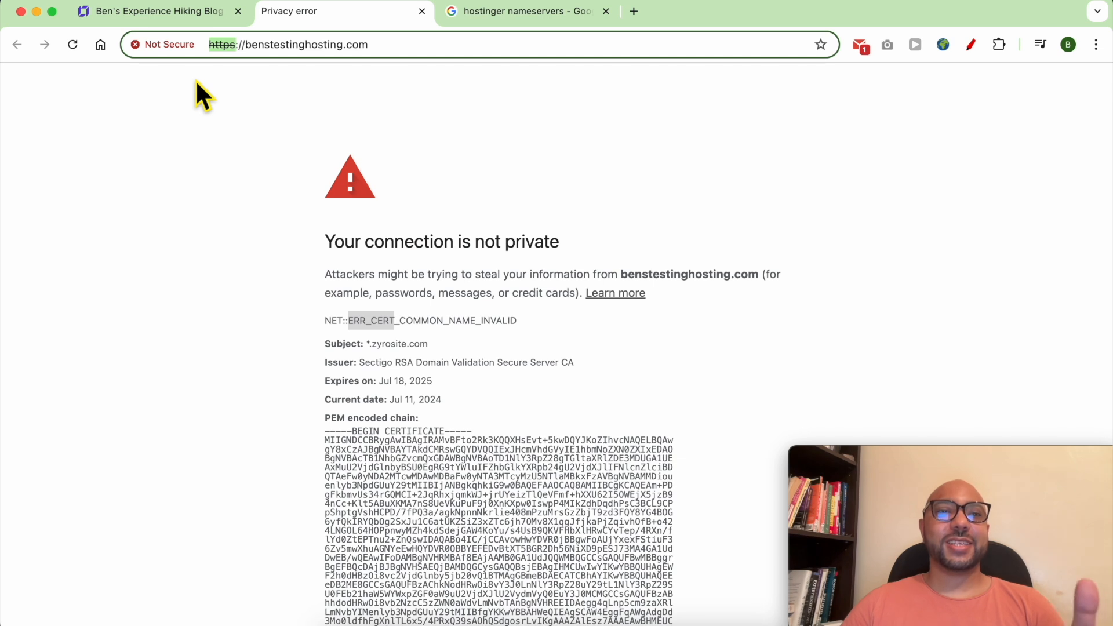
# Add a promotional sticky bar above the site header.
pyautogui.click(212, 129)
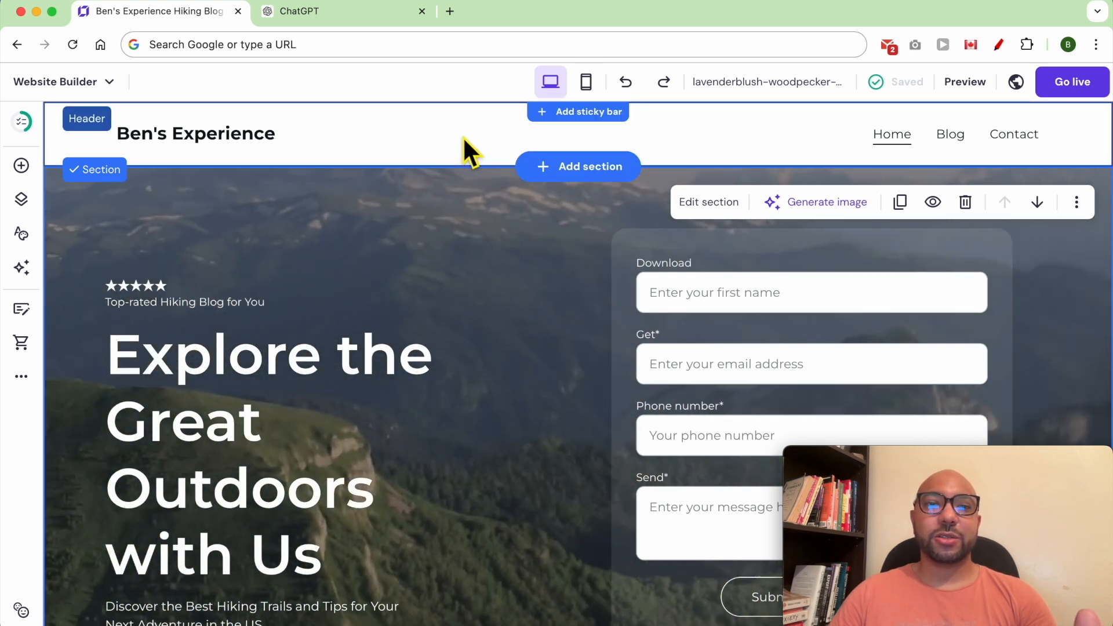
pyautogui.click(462, 137)
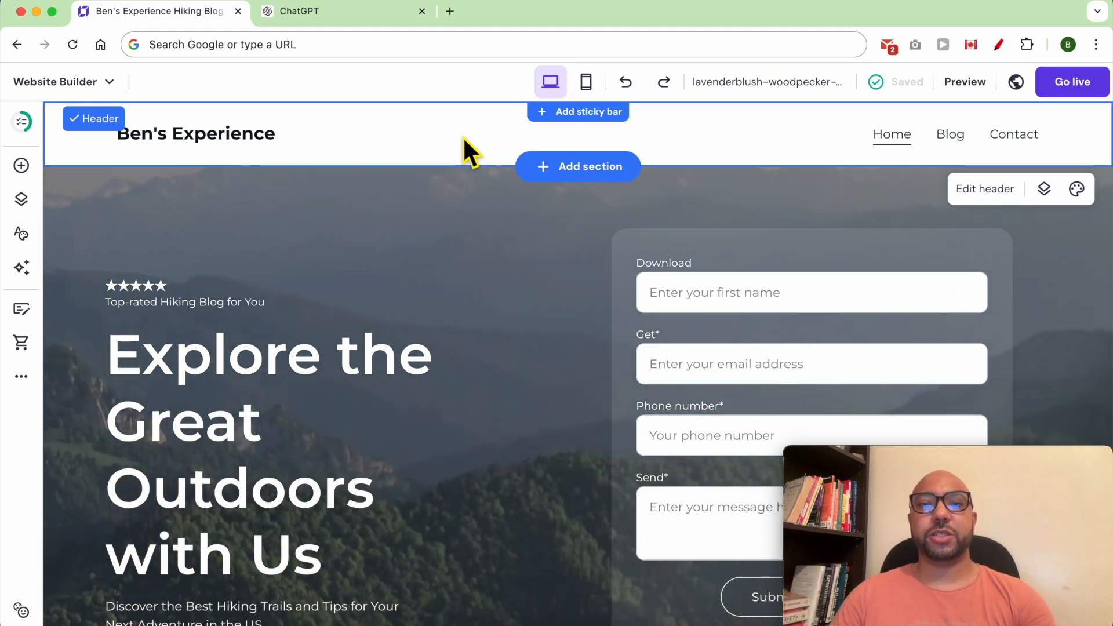
pyautogui.click(577, 113)
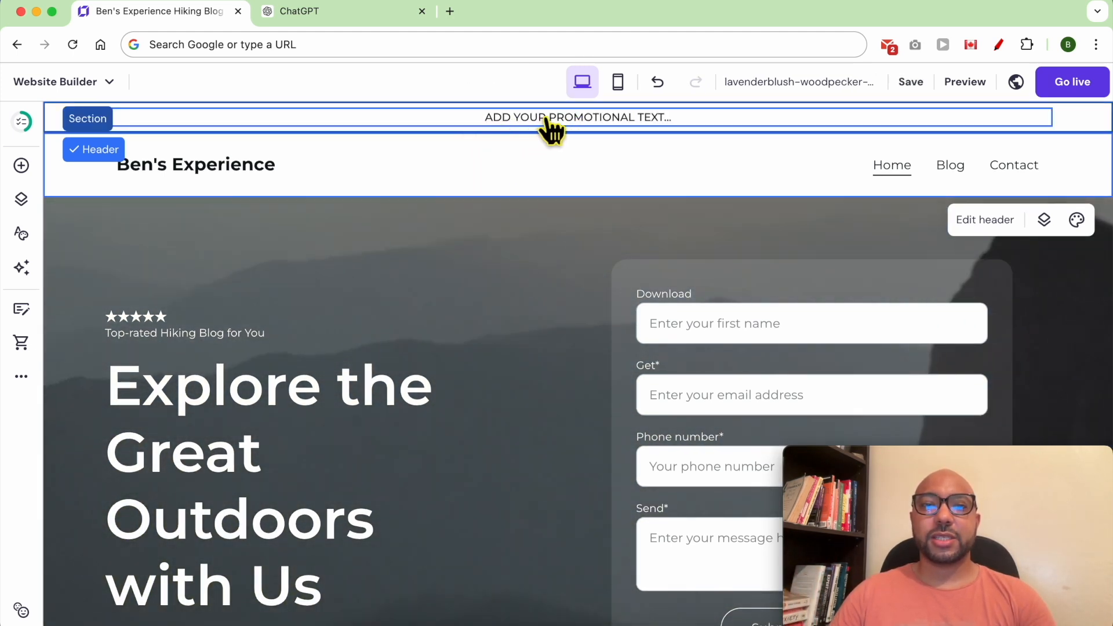
pyautogui.click(574, 119)
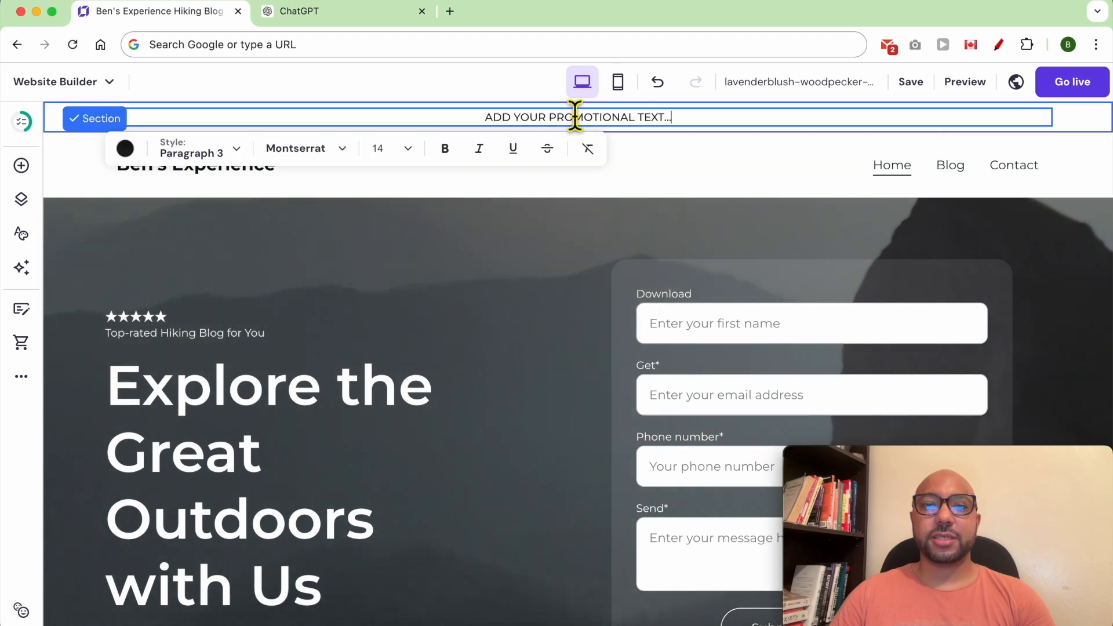
# Paste the checklist announcement into the promo bar and bold WHAT TO BRING ON A HIKE?
pyautogui.tripleClick(575, 117)
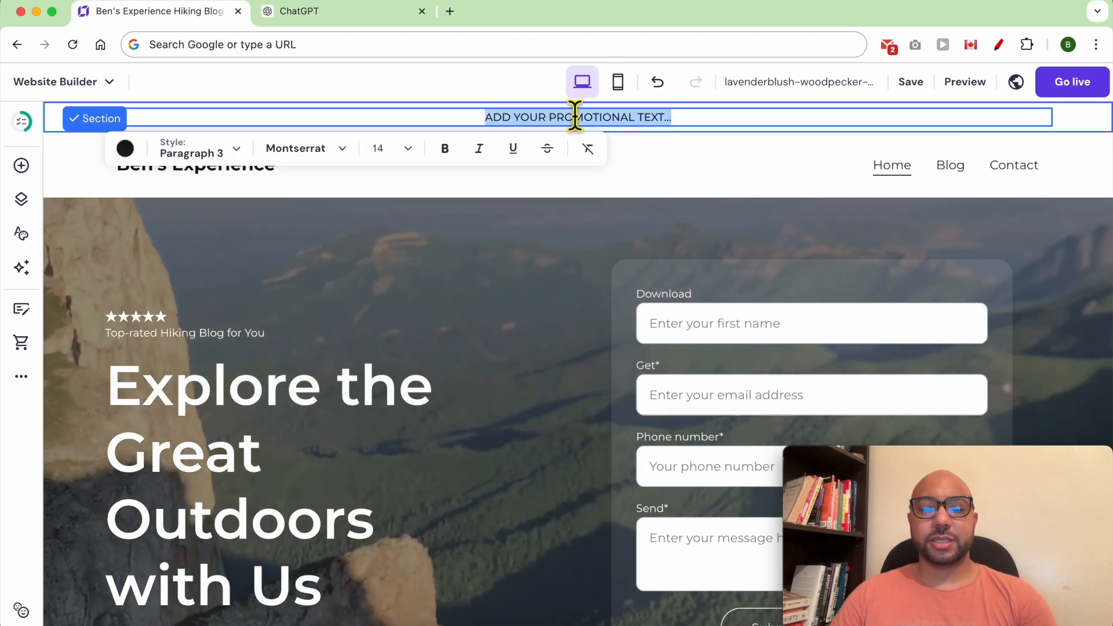
pyautogui.write('WHAT TO BRING ON A HIKE - DOWNLOAD MY CHECKLIST!')
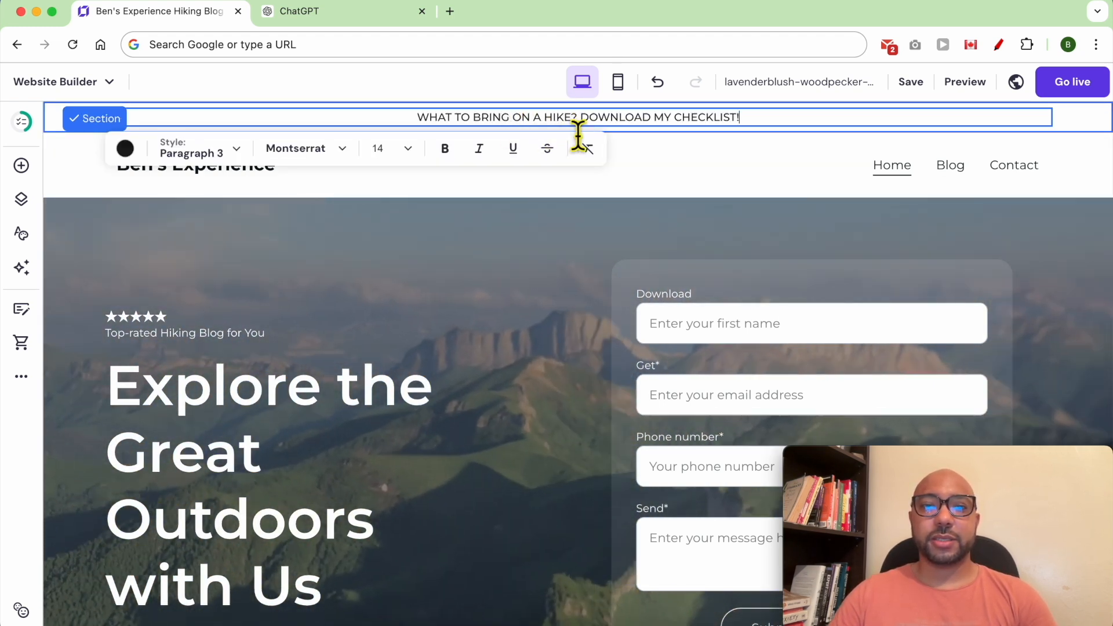
pyautogui.moveTo(578, 130); pyautogui.dragTo(417, 132)
pyautogui.write('"')
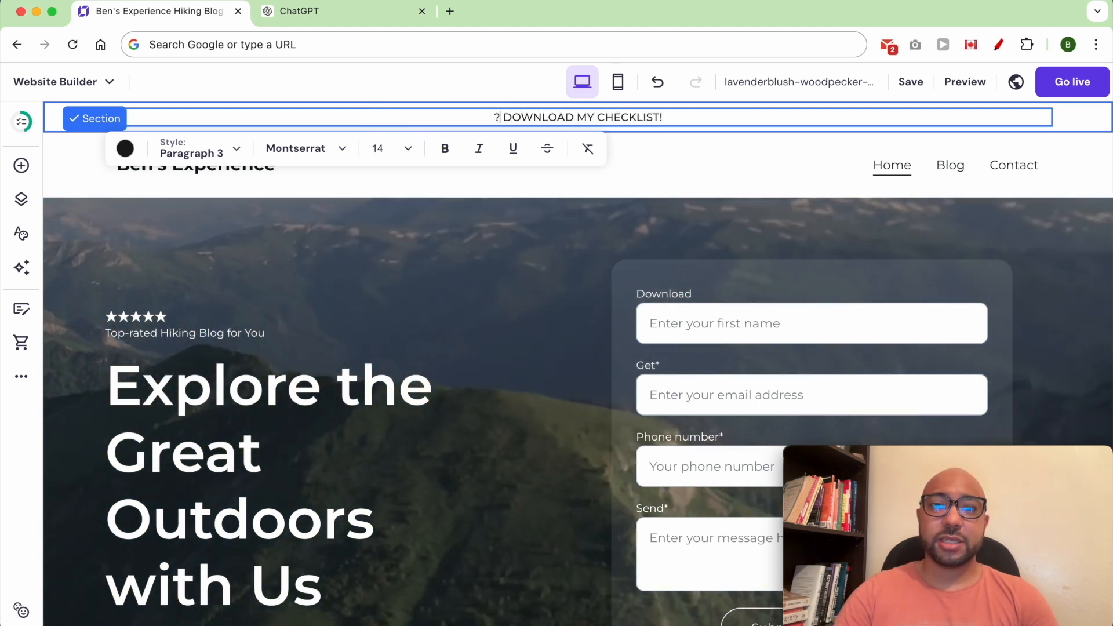
pyautogui.press('super+z')
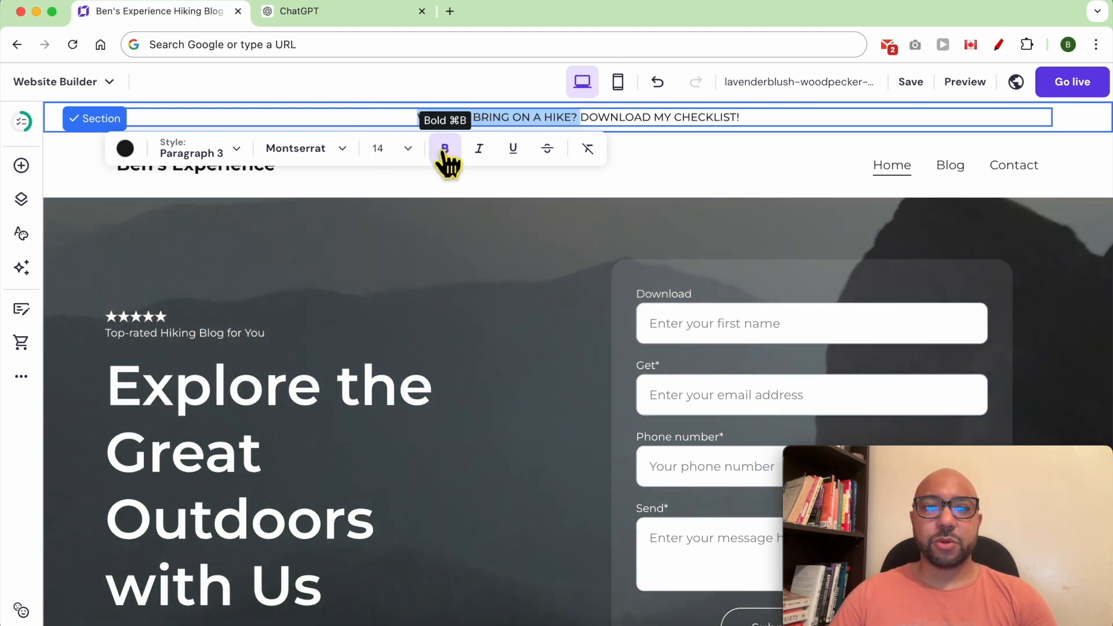
pyautogui.click(445, 150)
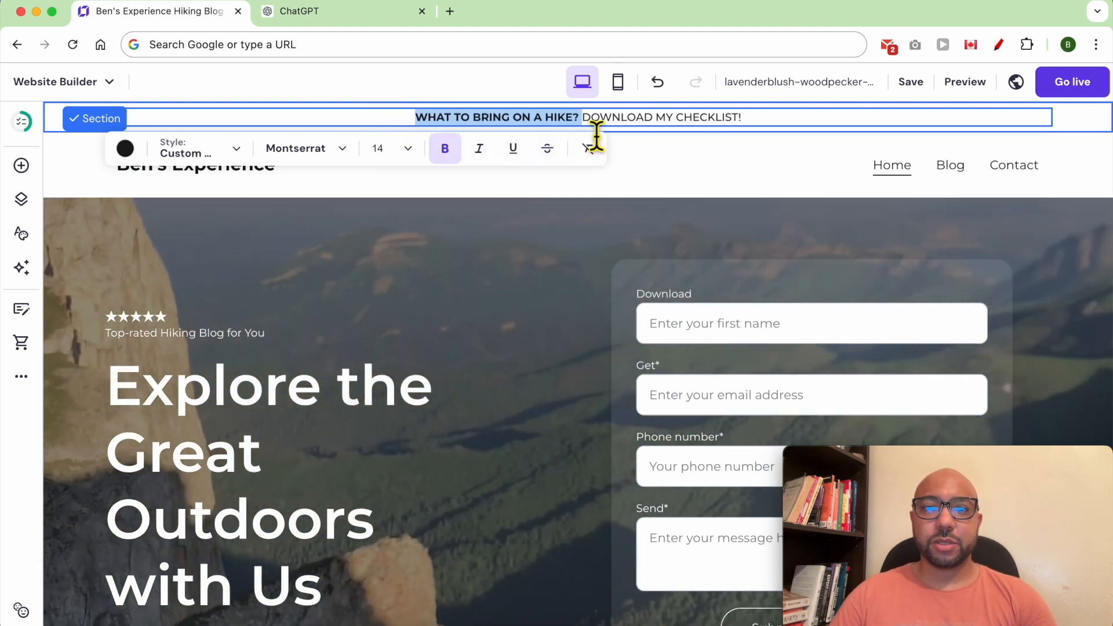
pyautogui.click(582, 123)
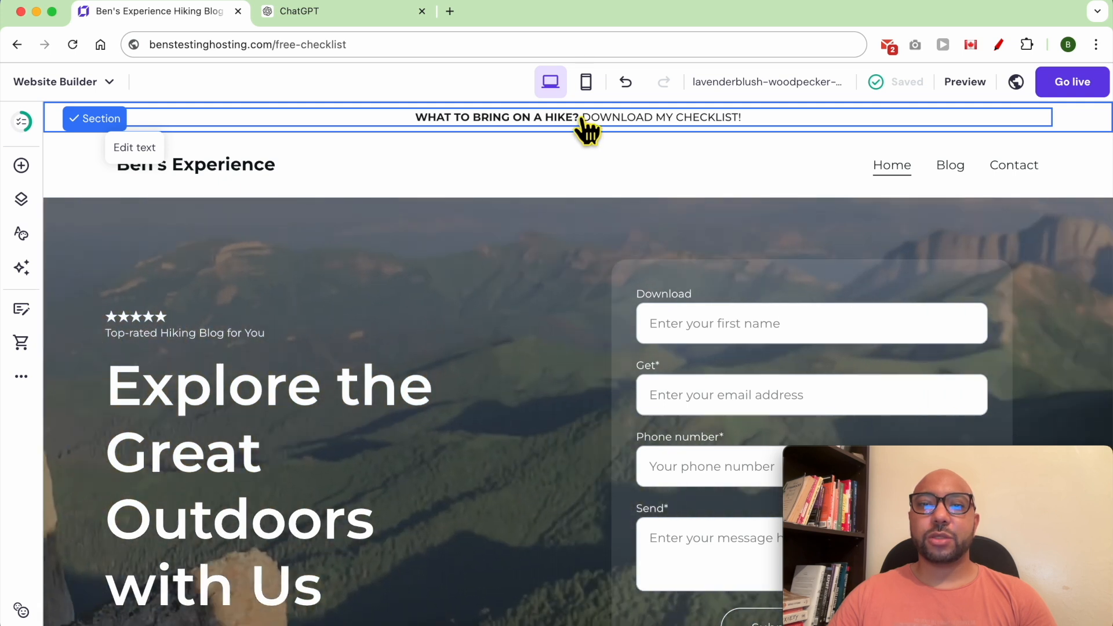
# Link DOWNLOAD MY CHECKLIST! to the copied free-checklist page address.
pyautogui.click(586, 119)
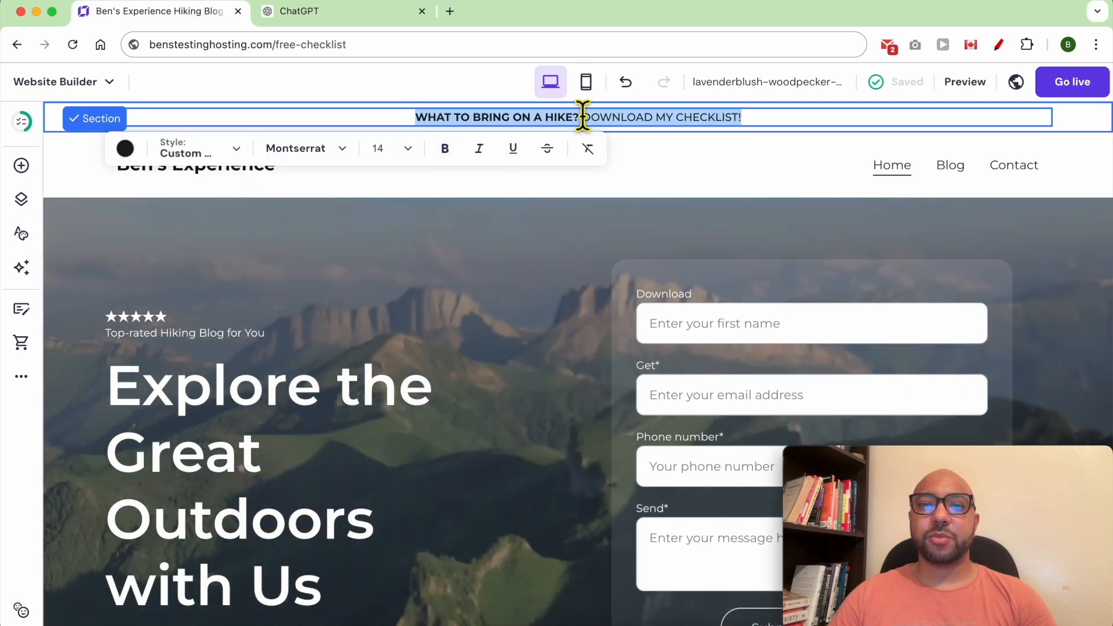
pyautogui.click(592, 119)
pyautogui.click(589, 119)
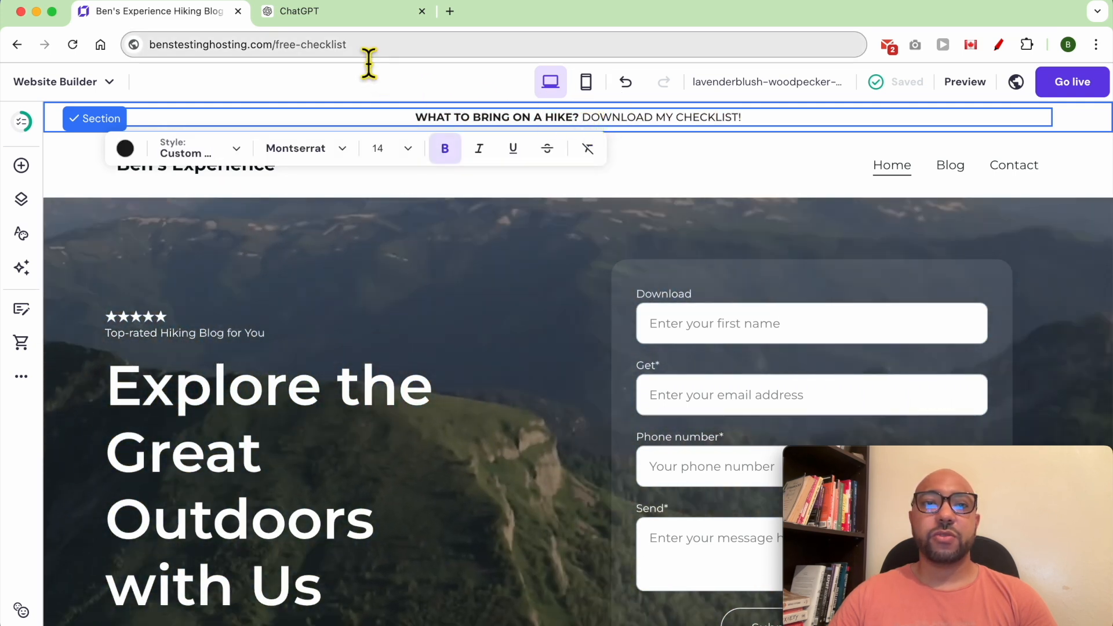
pyautogui.rightClick(365, 48)
pyautogui.click(391, 175)
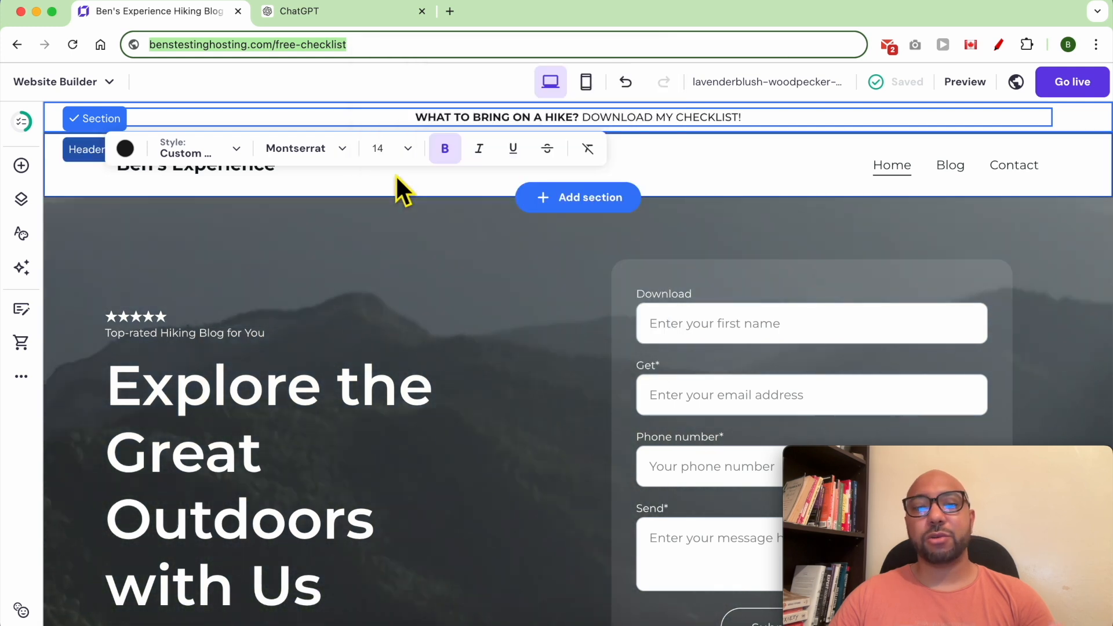
pyautogui.doubleClick(628, 122)
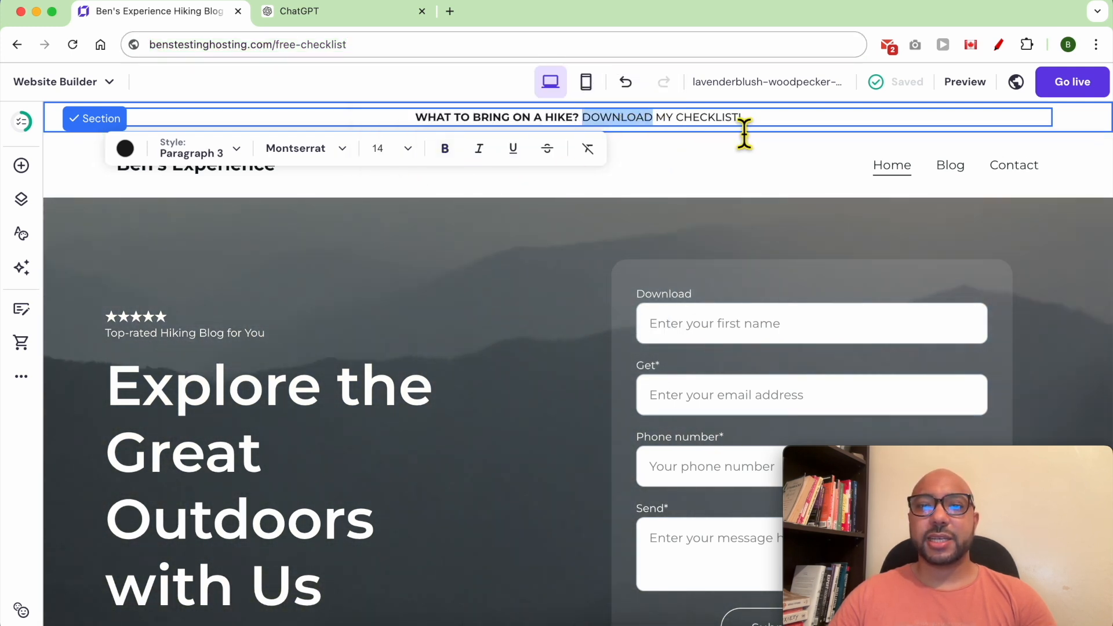
pyautogui.moveTo(758, 130); pyautogui.dragTo(594, 131)
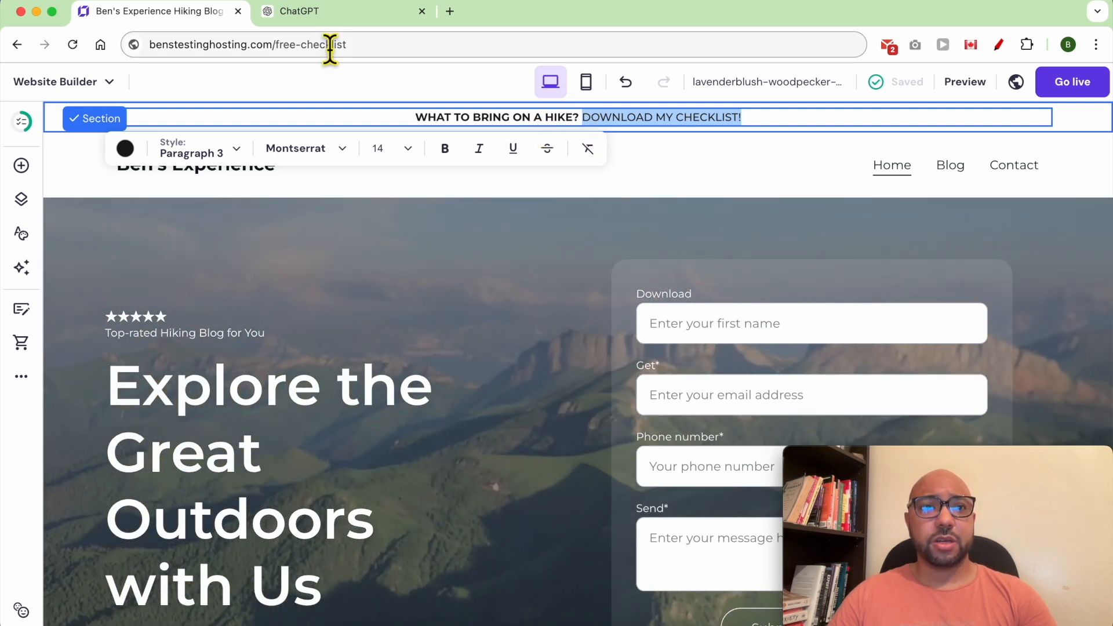
pyautogui.click(145, 4)
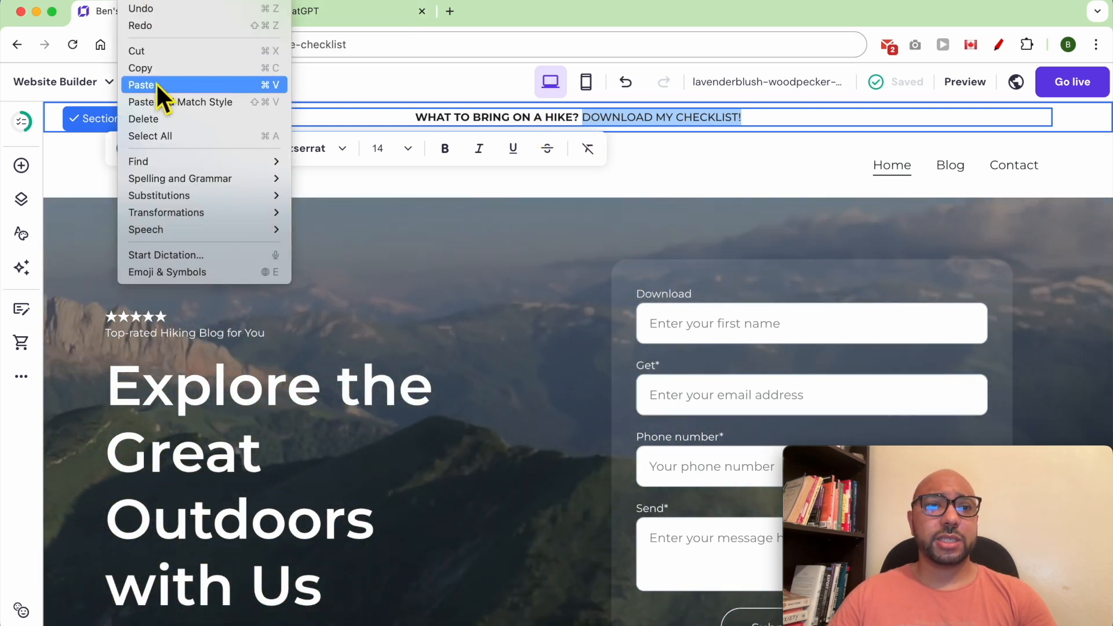
pyautogui.click(157, 85)
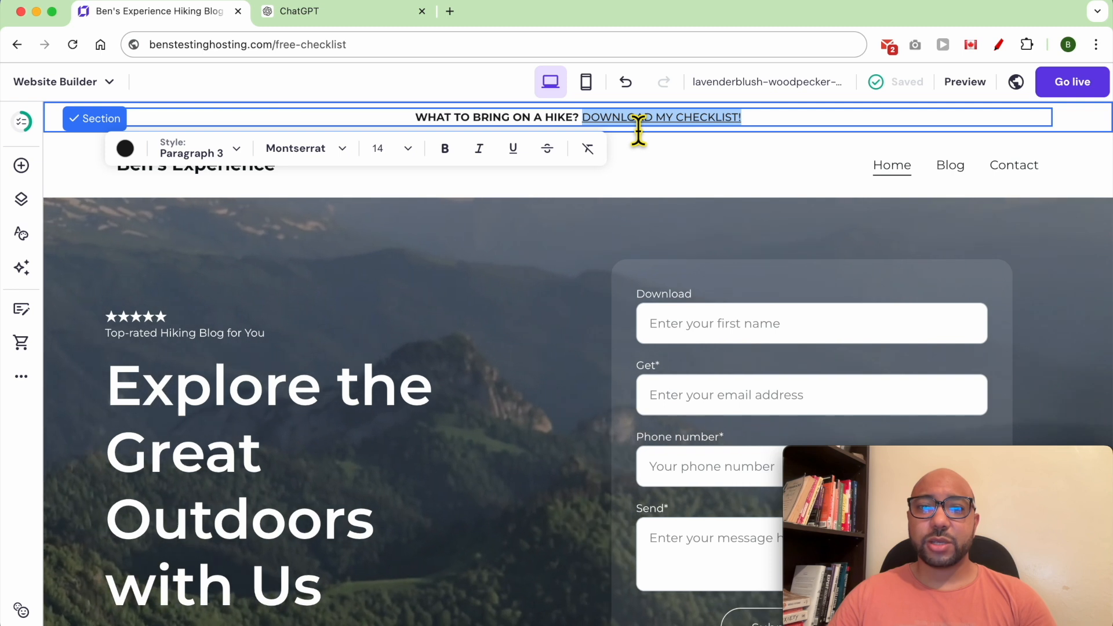
pyautogui.click(774, 130)
pyautogui.moveTo(774, 130); pyautogui.dragTo(585, 128)
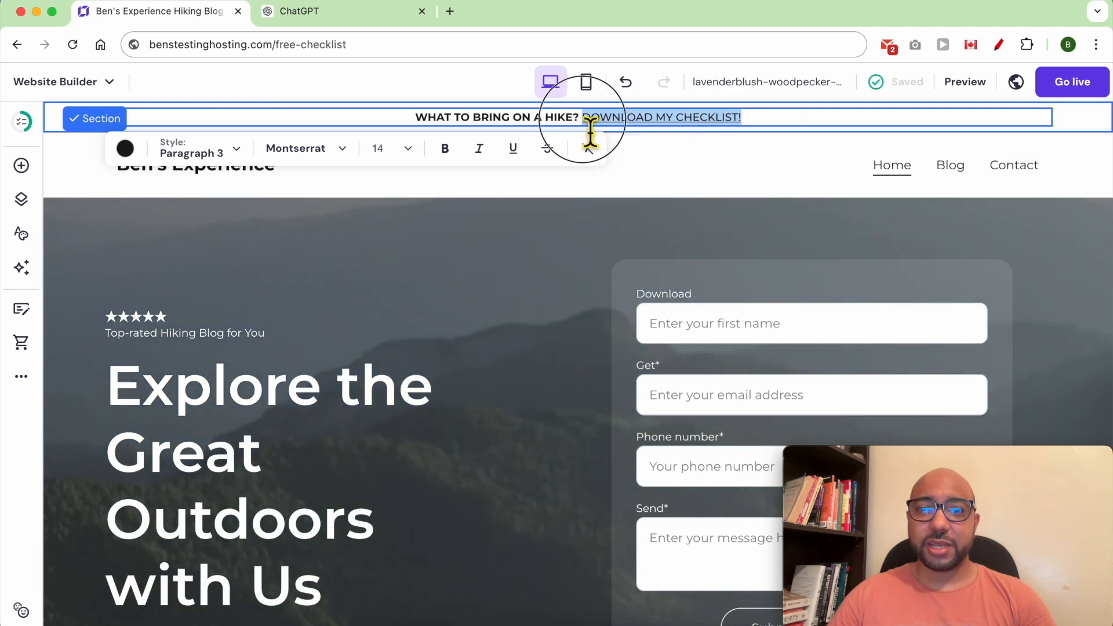
pyautogui.click(964, 83)
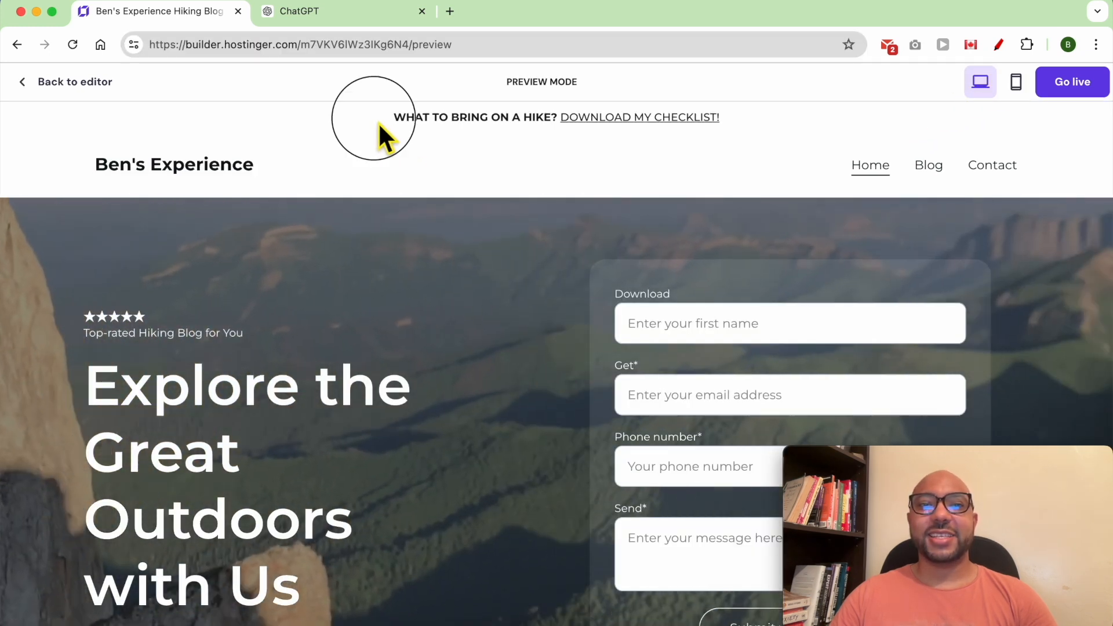
pyautogui.moveTo(373, 117); pyautogui.dragTo(771, 124)
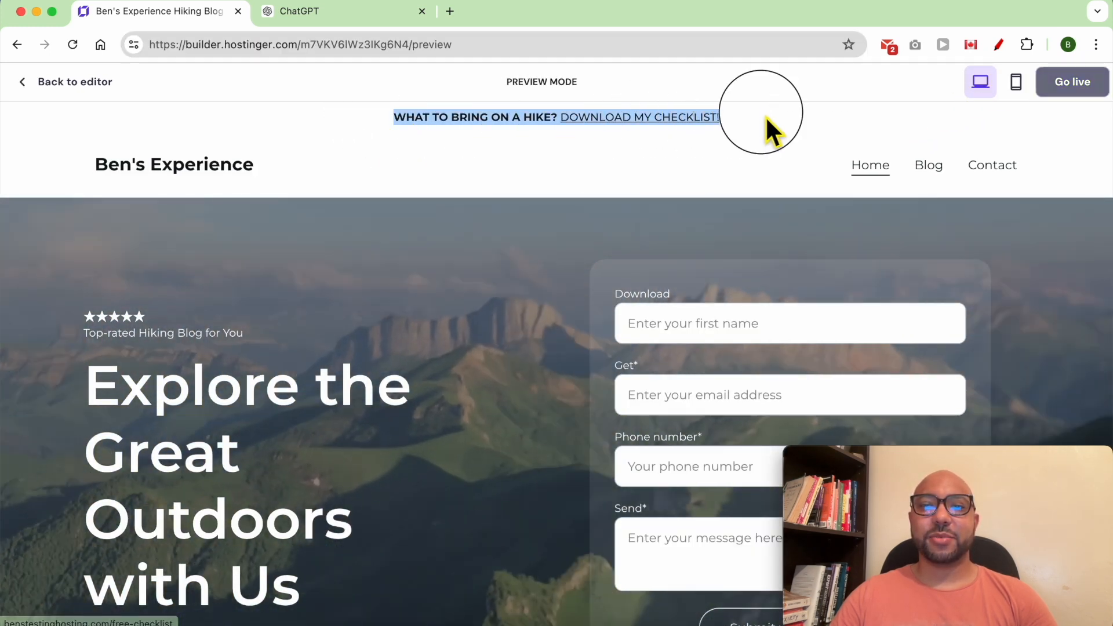
pyautogui.click(500, 254)
pyautogui.scroll(-10, 500, 267)
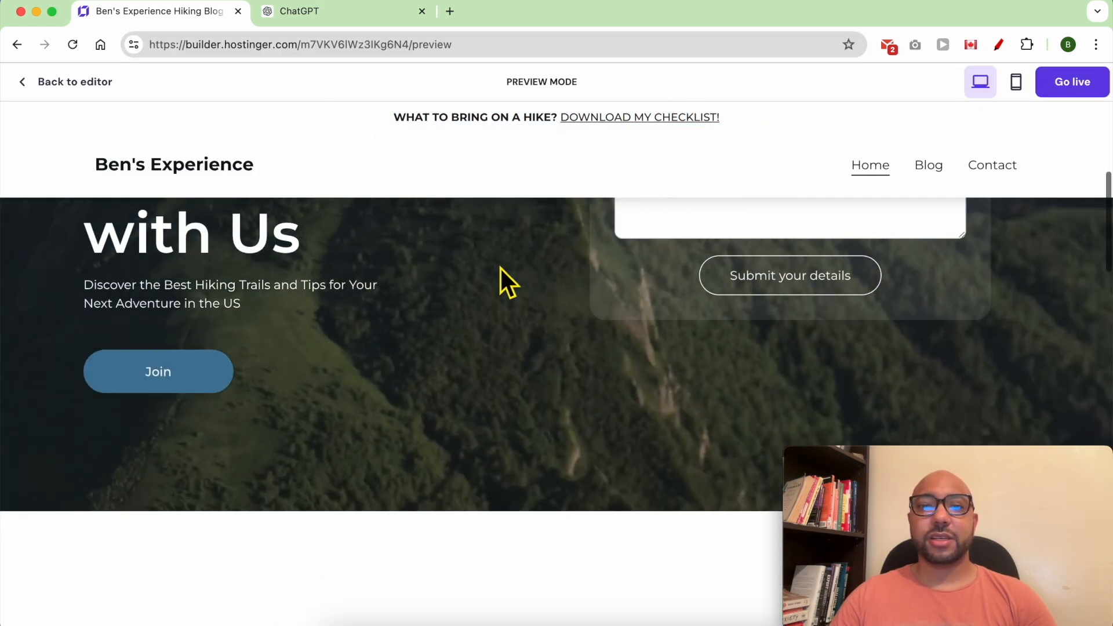
pyautogui.scroll(-7, 500, 267)
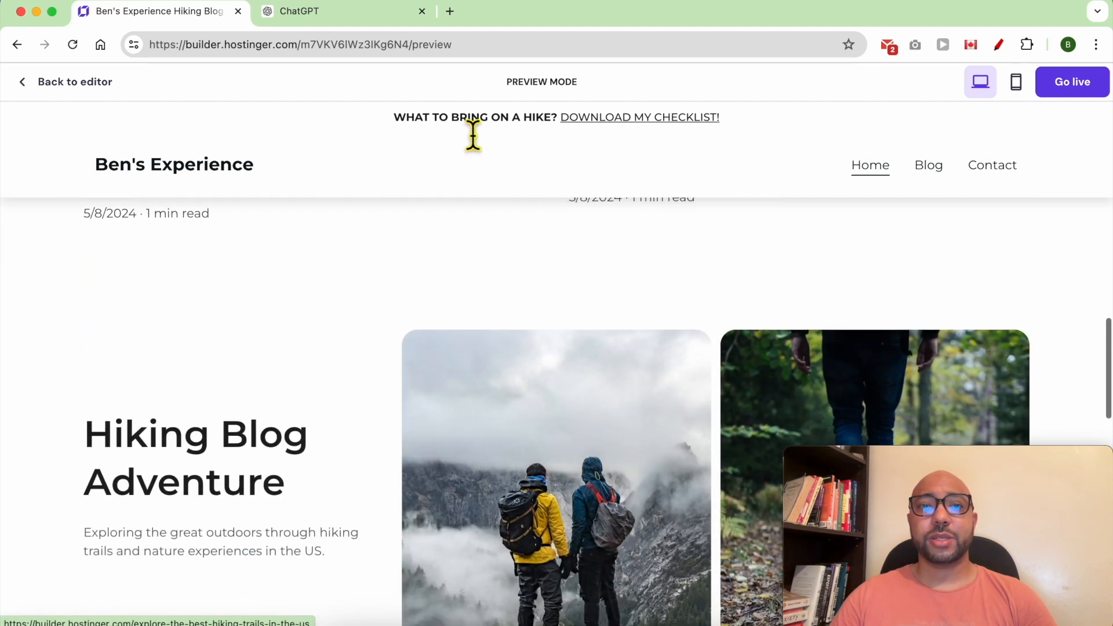
pyautogui.click(394, 129)
pyautogui.moveTo(392, 125); pyautogui.dragTo(760, 120)
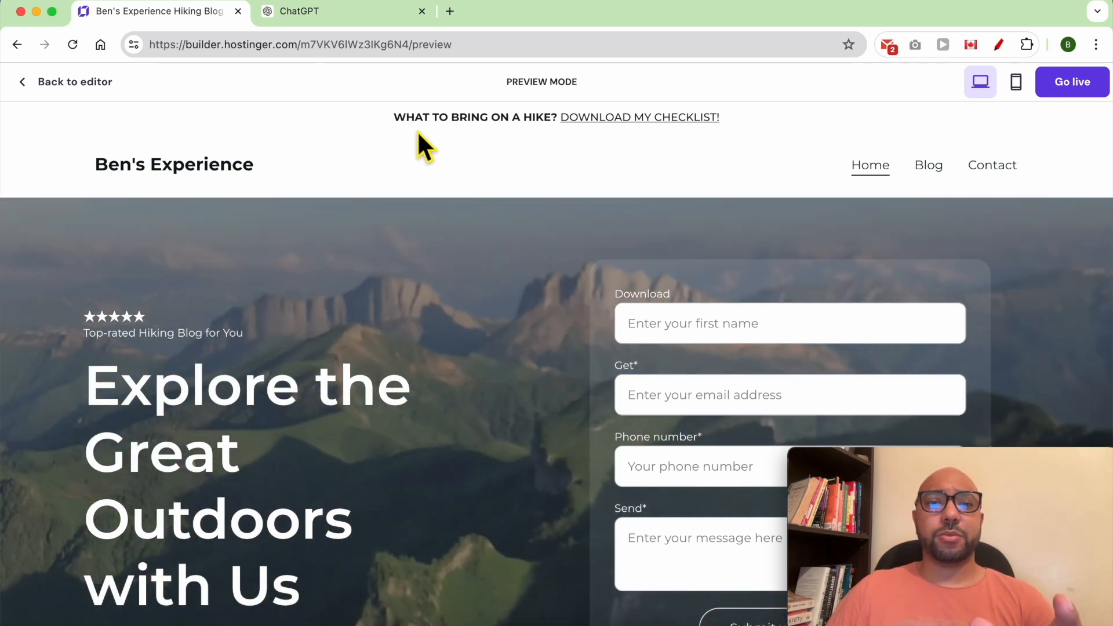
pyautogui.moveTo(390, 124); pyautogui.dragTo(733, 123)
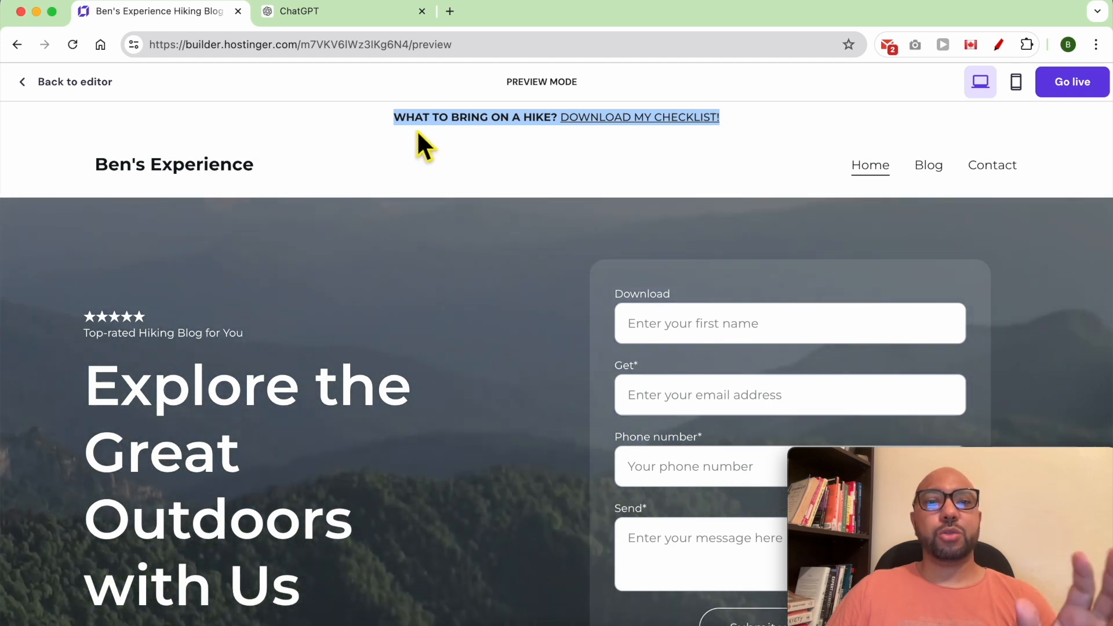
pyautogui.click(75, 81)
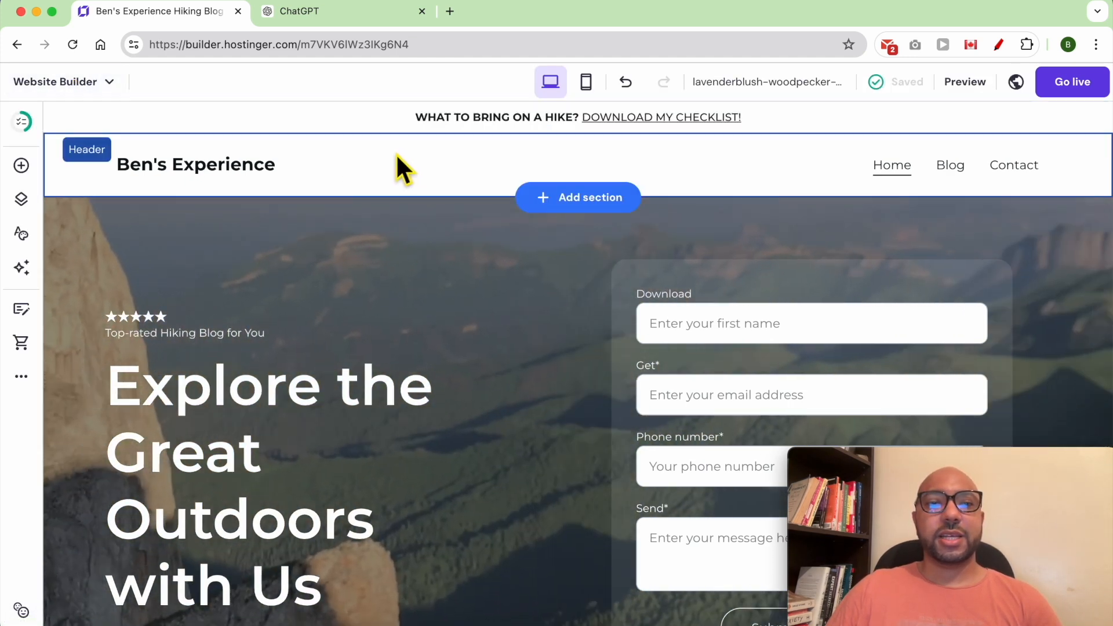
pyautogui.click(394, 152)
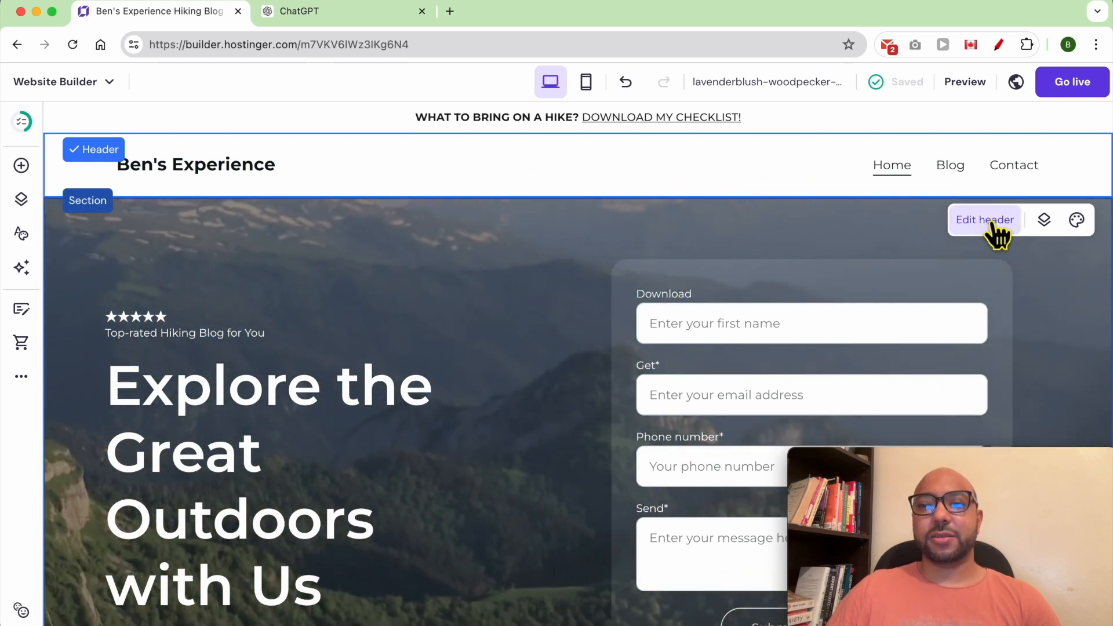
pyautogui.click(994, 223)
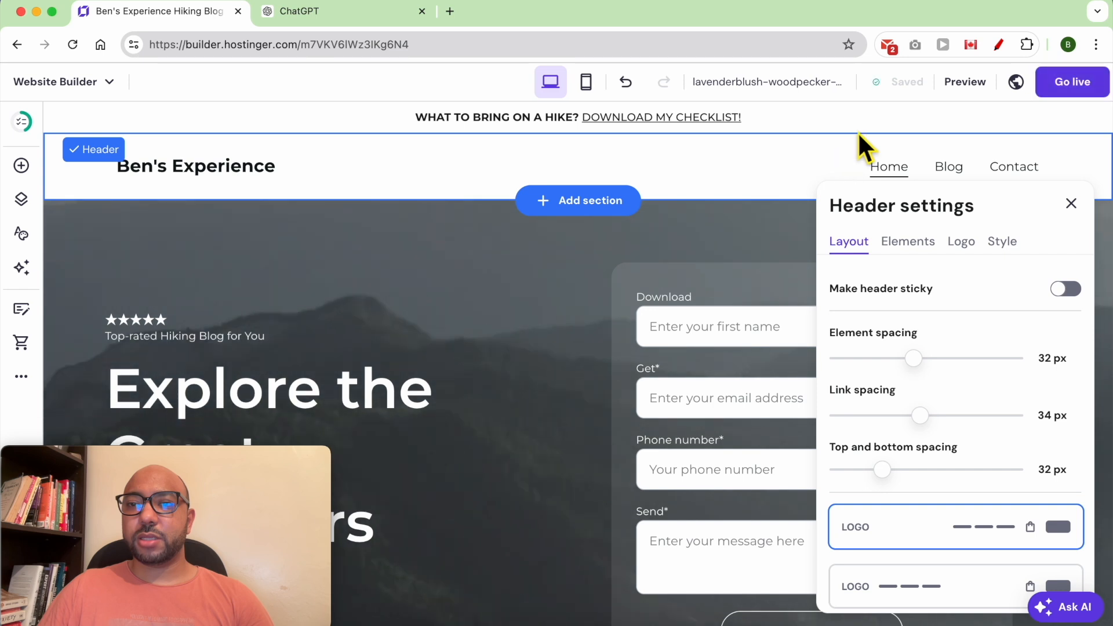
pyautogui.moveTo(893, 96)
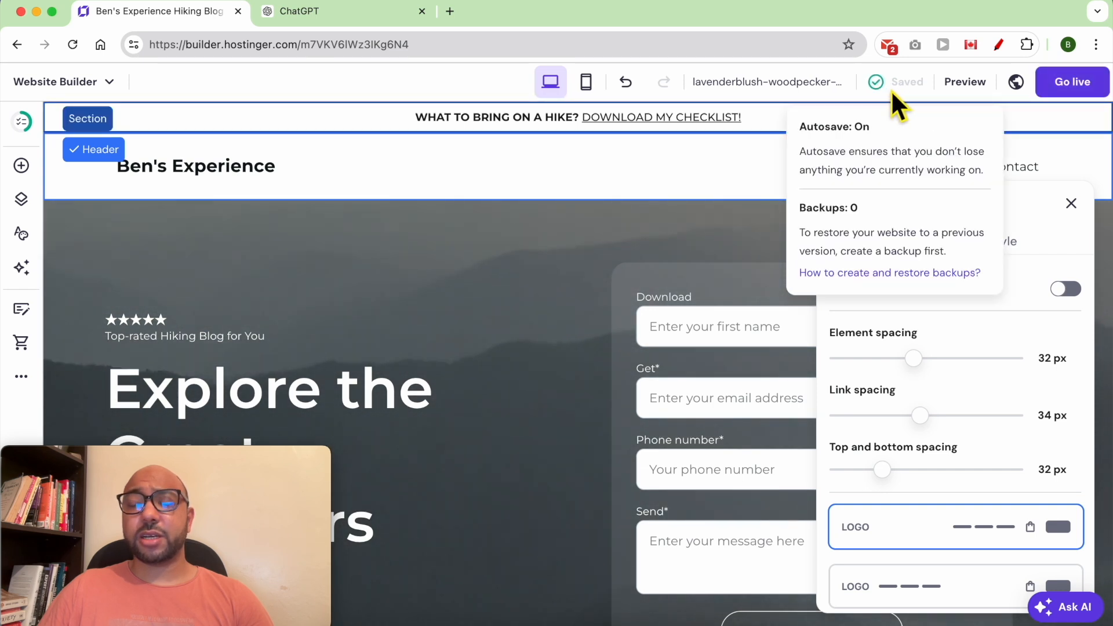
pyautogui.click(960, 84)
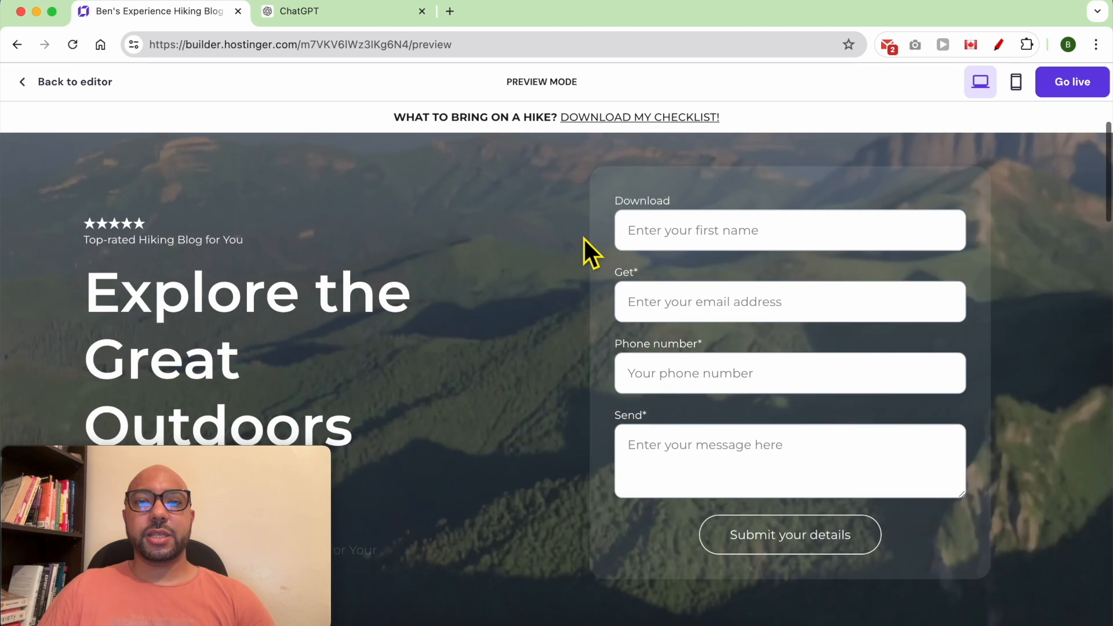
pyautogui.scroll(-3, 583, 238)
pyautogui.tripleClick(438, 122)
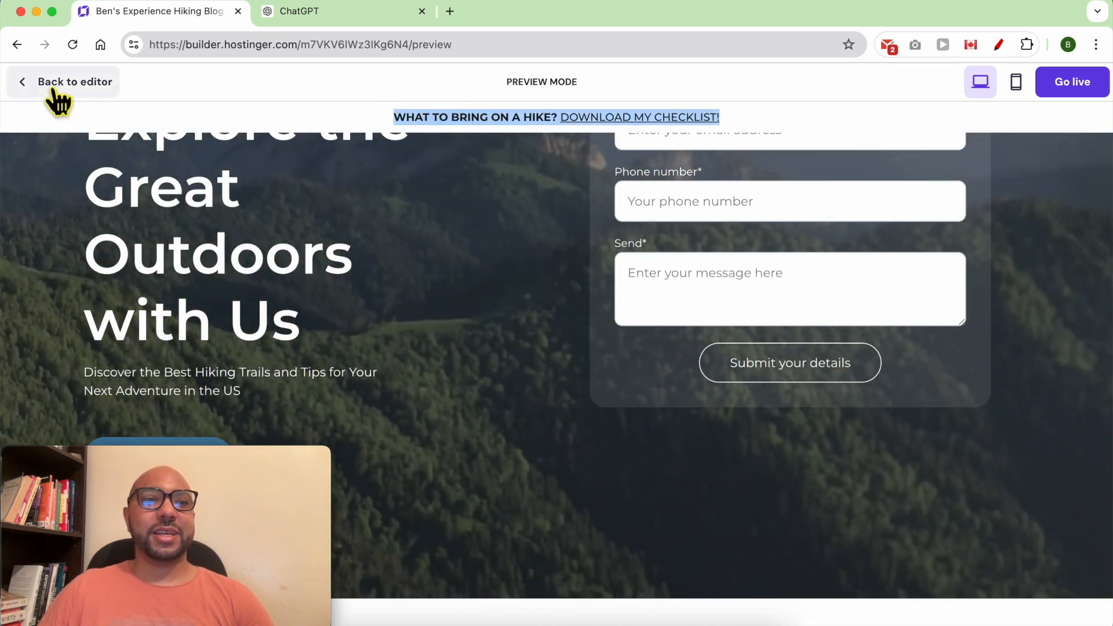
pyautogui.click(55, 84)
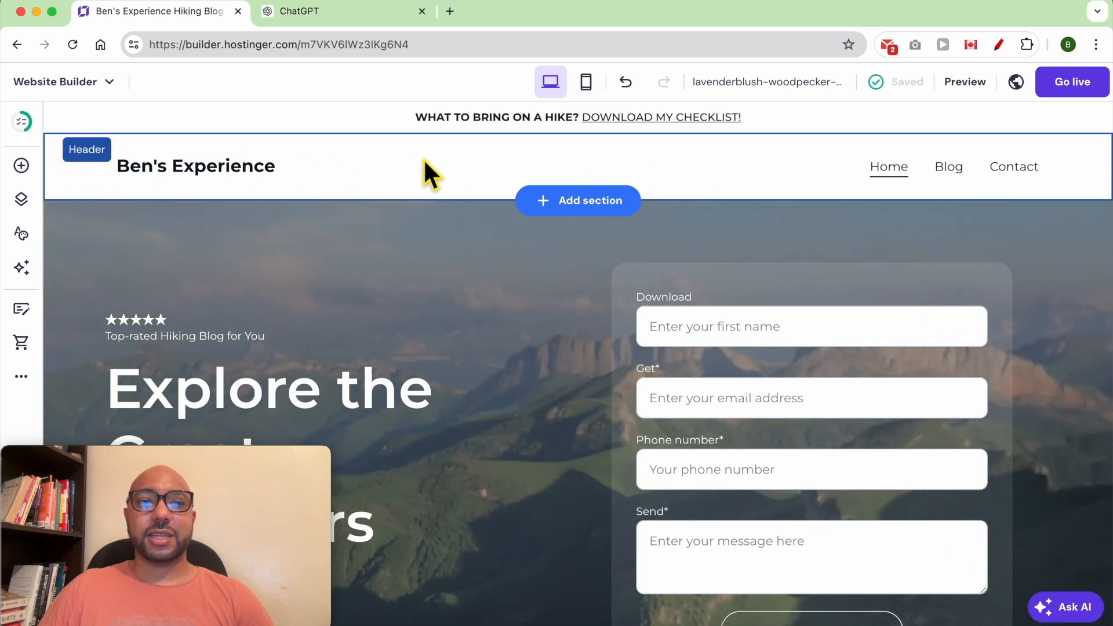
pyautogui.click(425, 162)
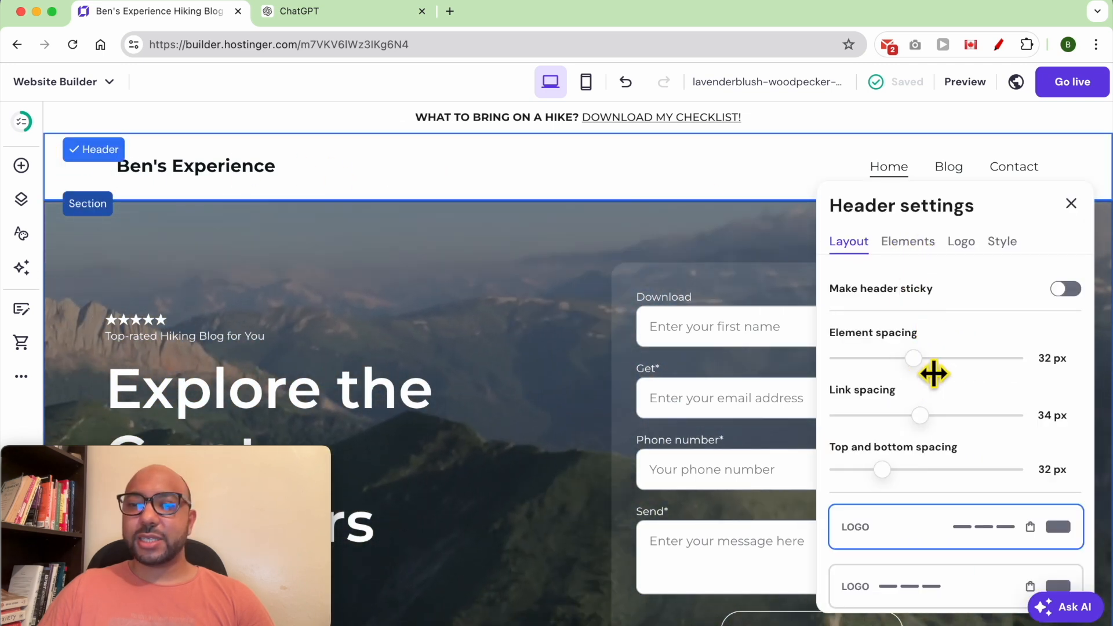
# Adjust header link spacing and 22 px top/bottom padding, then try an alternative header layout.
pyautogui.moveTo(922, 418); pyautogui.dragTo(955, 424)
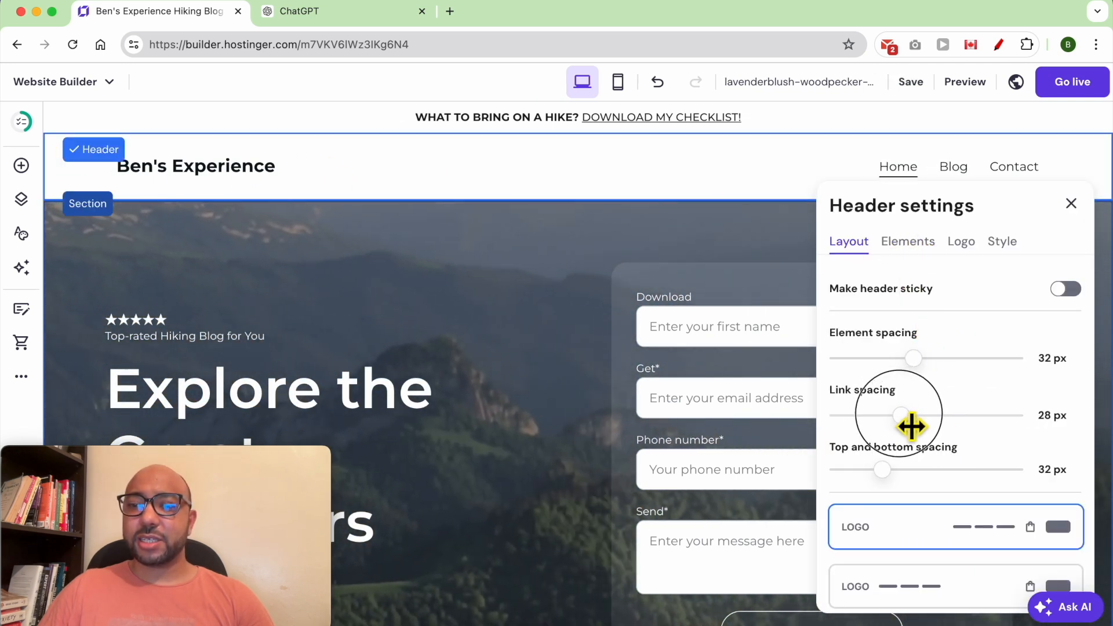
pyautogui.moveTo(897, 486)
pyautogui.mouseDown()
pyautogui.moveTo(927, 484)
pyautogui.moveTo(860, 485)
pyautogui.moveTo(883, 487)
pyautogui.mouseUp()
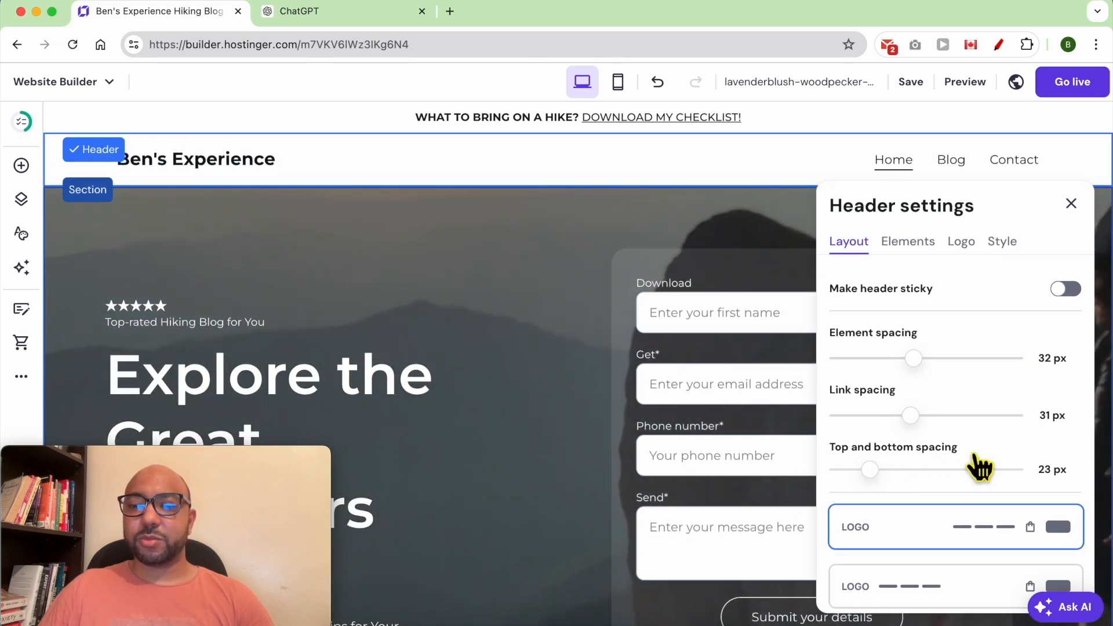
pyautogui.scroll(-3, 986, 464)
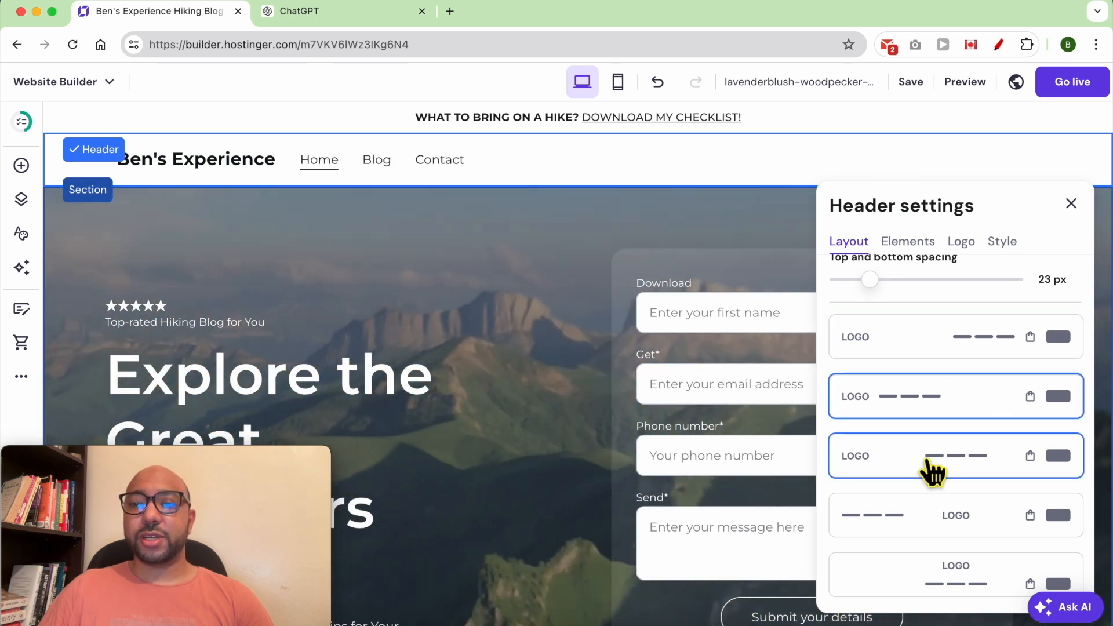
pyautogui.click(954, 523)
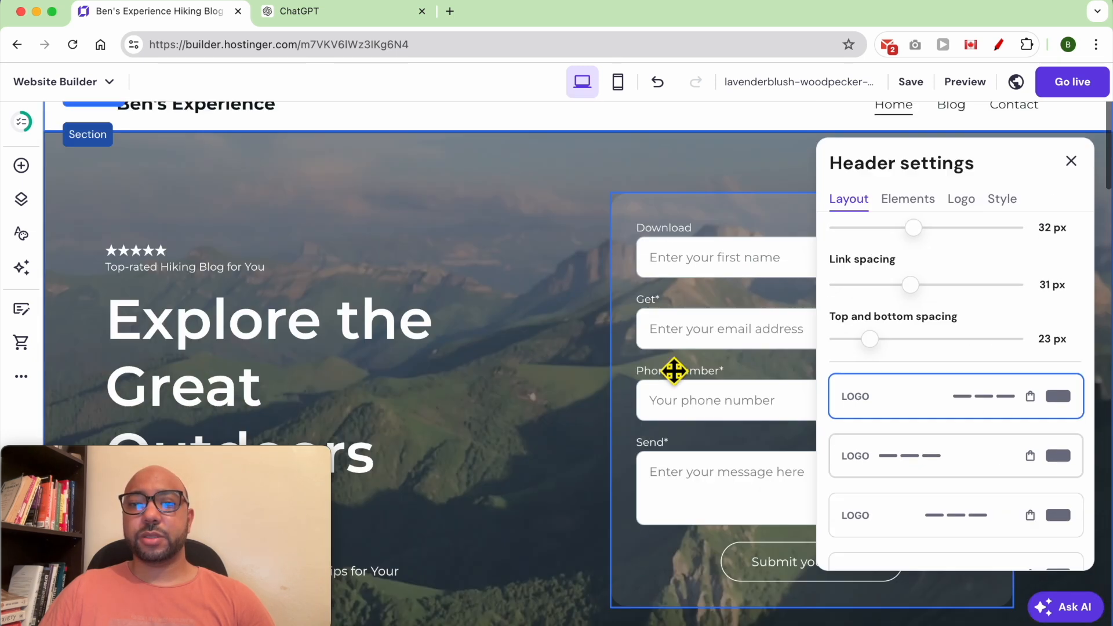
pyautogui.scroll(1, 676, 373)
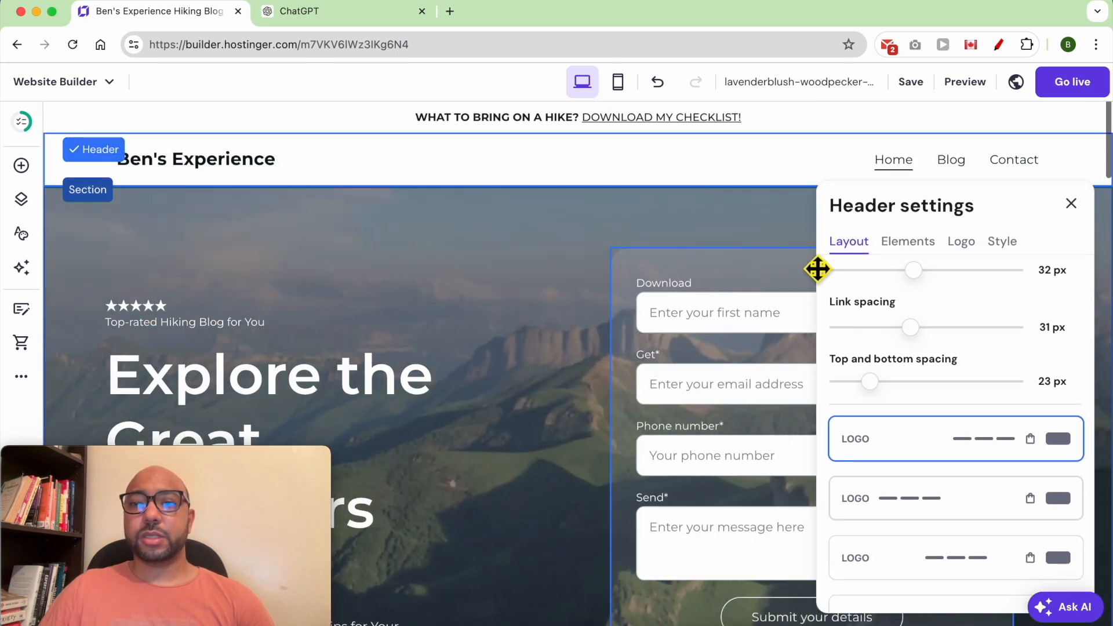
pyautogui.click(909, 242)
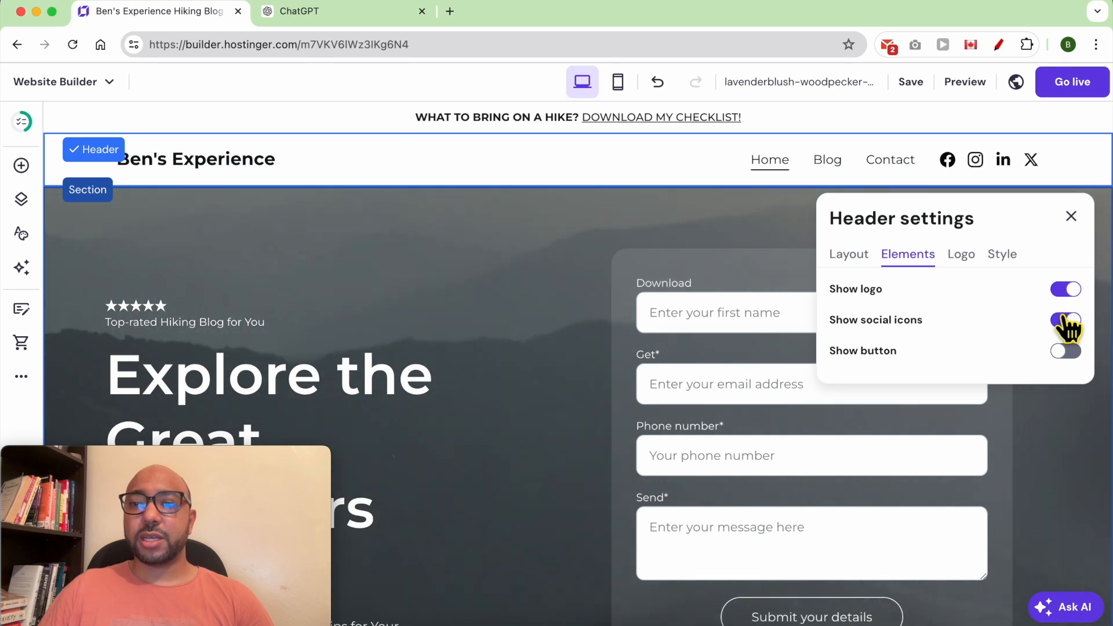
# Replace the header's social icons with a call-to-action button and go to the Logo settings.
pyautogui.click(1066, 351)
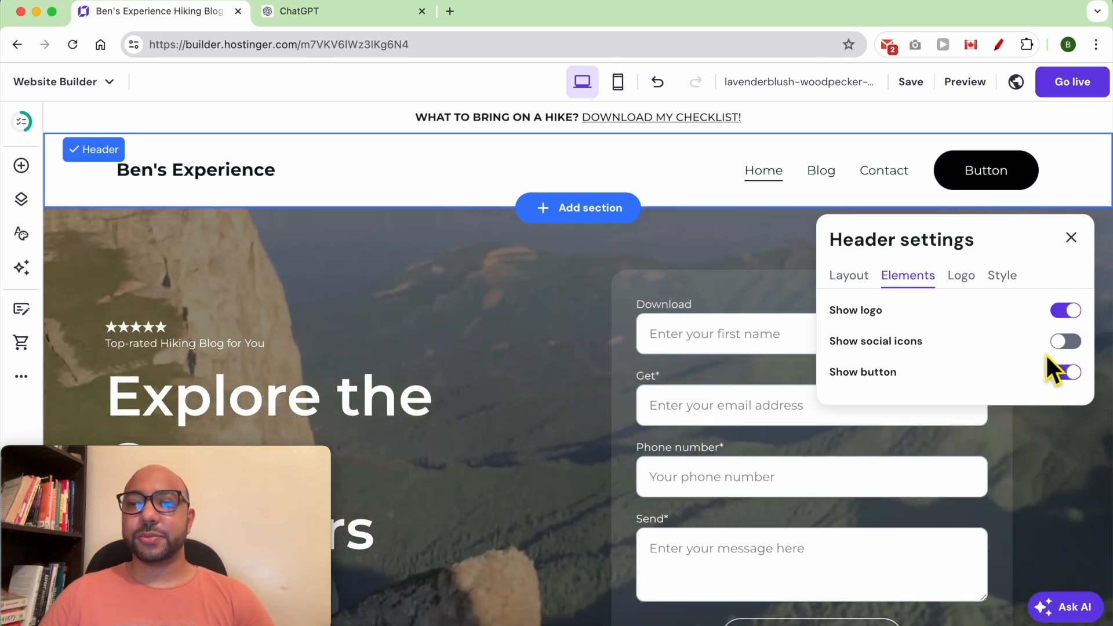
pyautogui.click(962, 278)
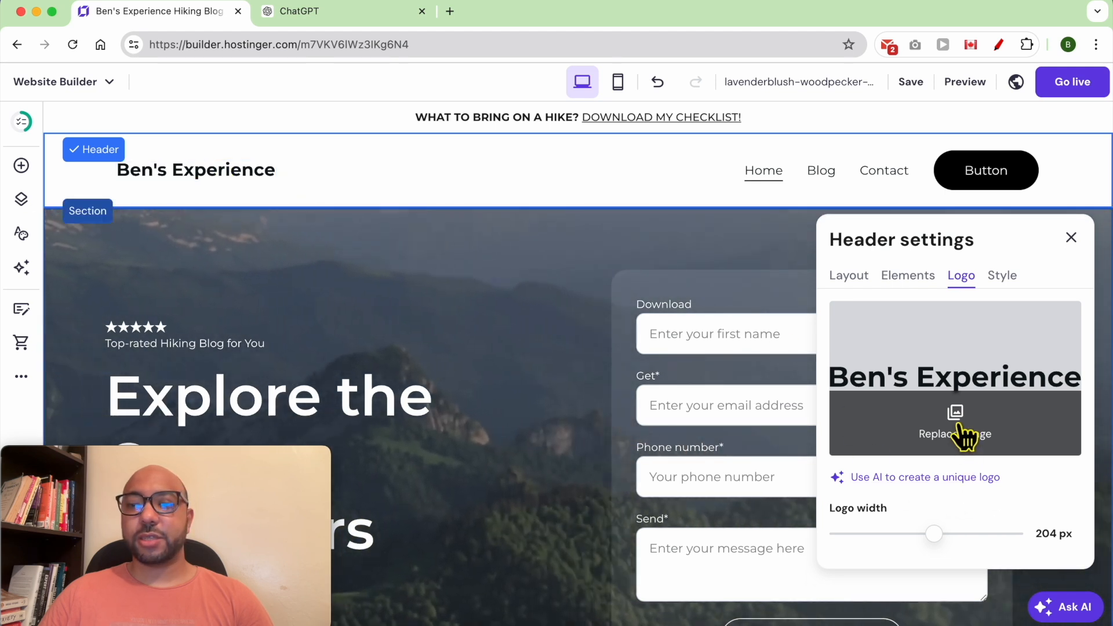
# Browse for a replacement logo without changing it, then pick the header Button to style.
pyautogui.click(963, 430)
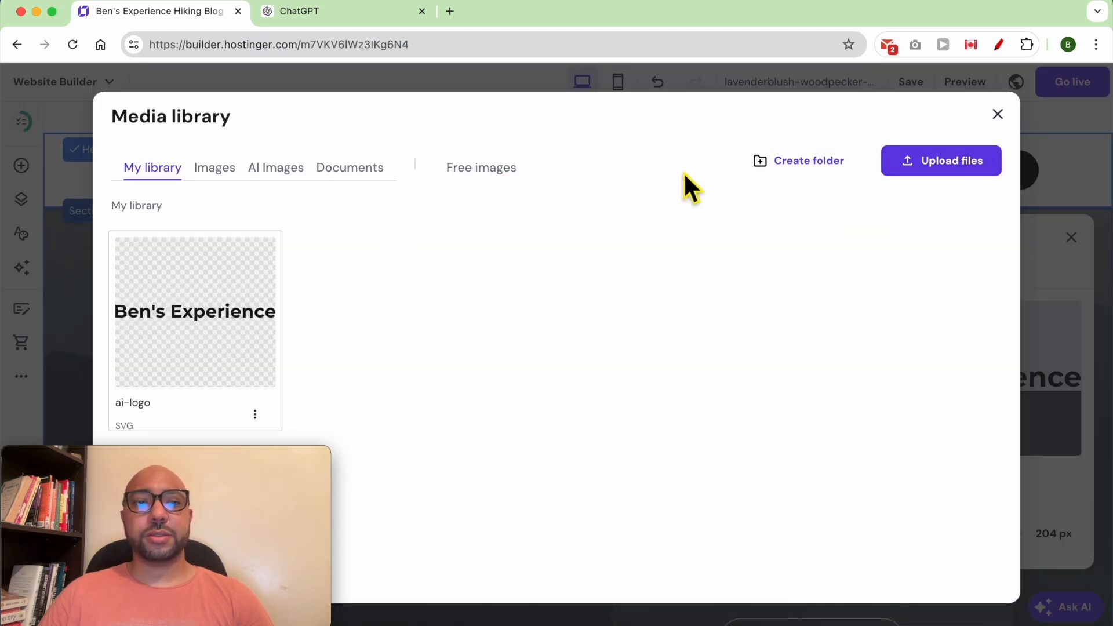
pyautogui.click(999, 115)
pyautogui.click(1007, 295)
pyautogui.click(922, 335)
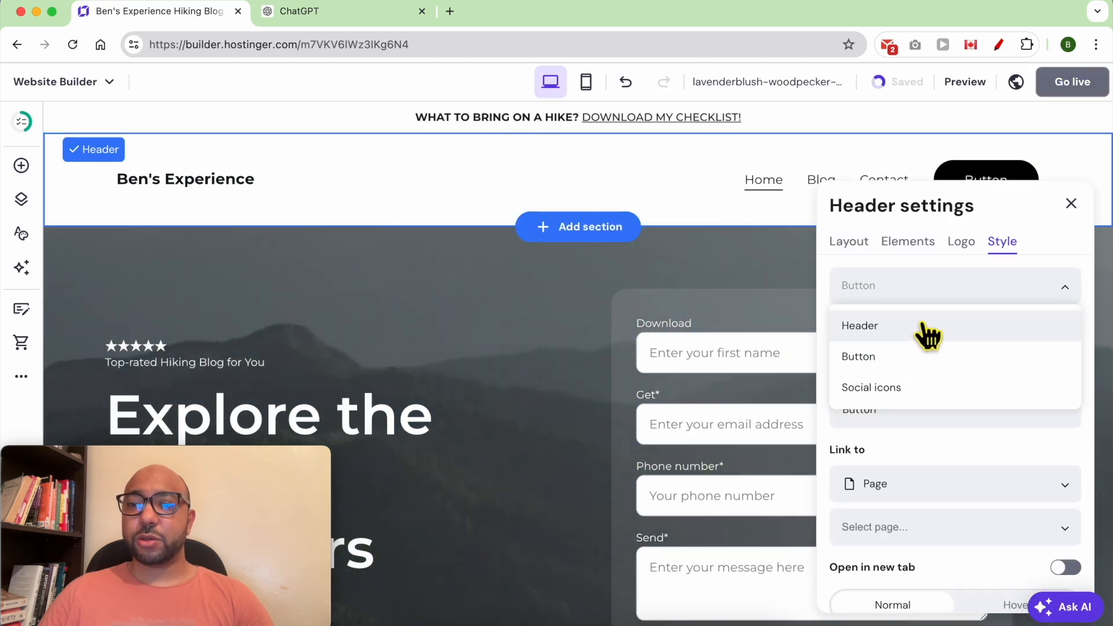
pyautogui.click(886, 363)
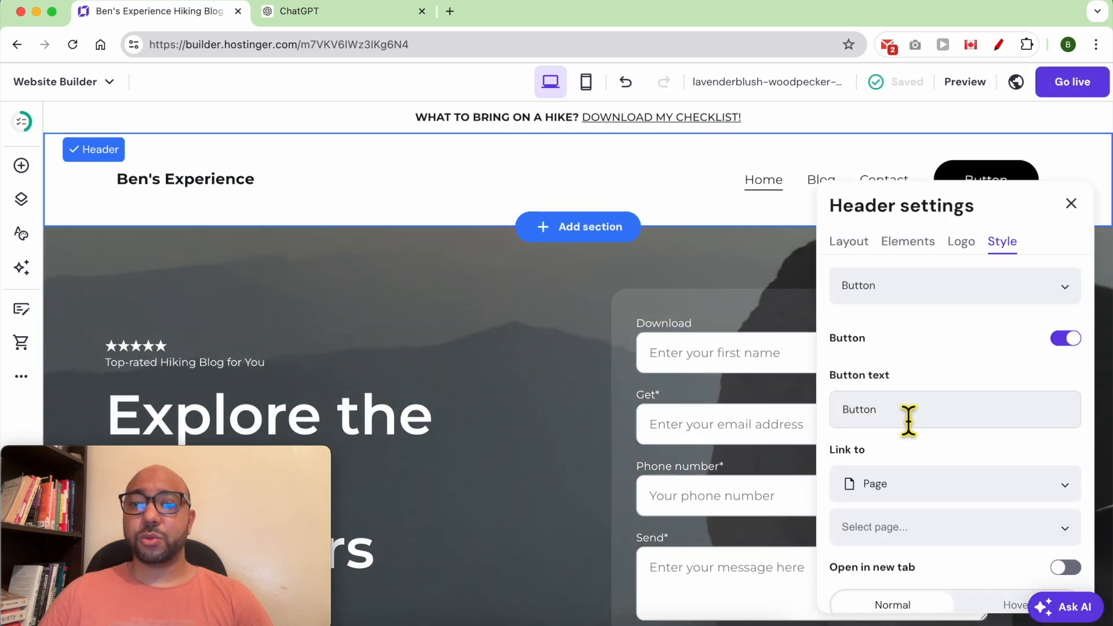
# Relabel the header button 'Freebies', keep it linked to a Page, and check autosave.
pyautogui.doubleClick(910, 422)
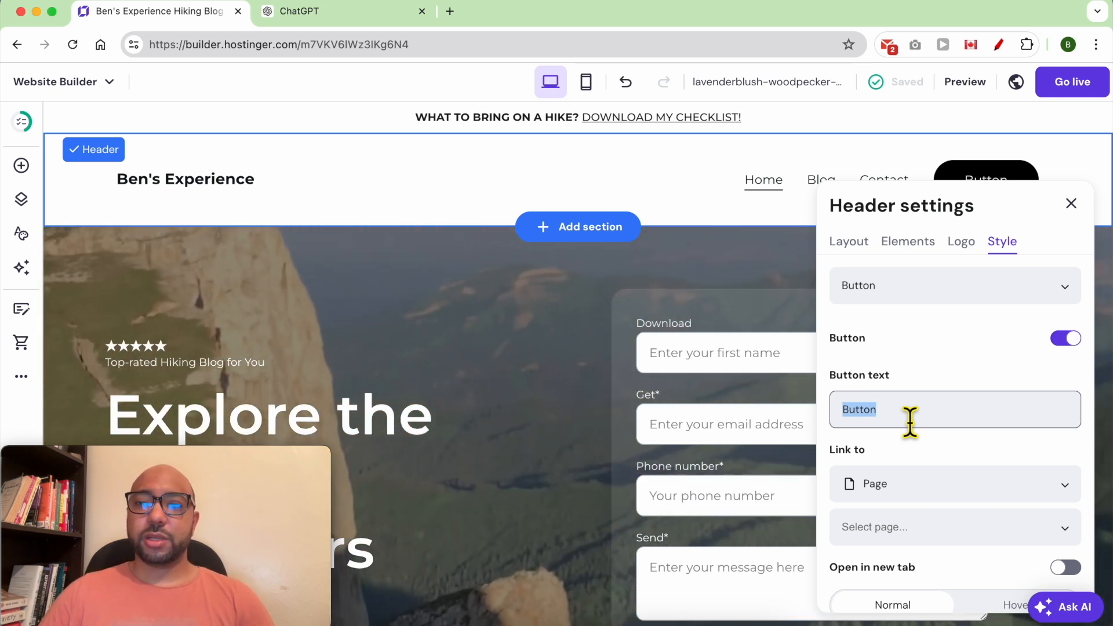
pyautogui.scroll(-1, 769, 390)
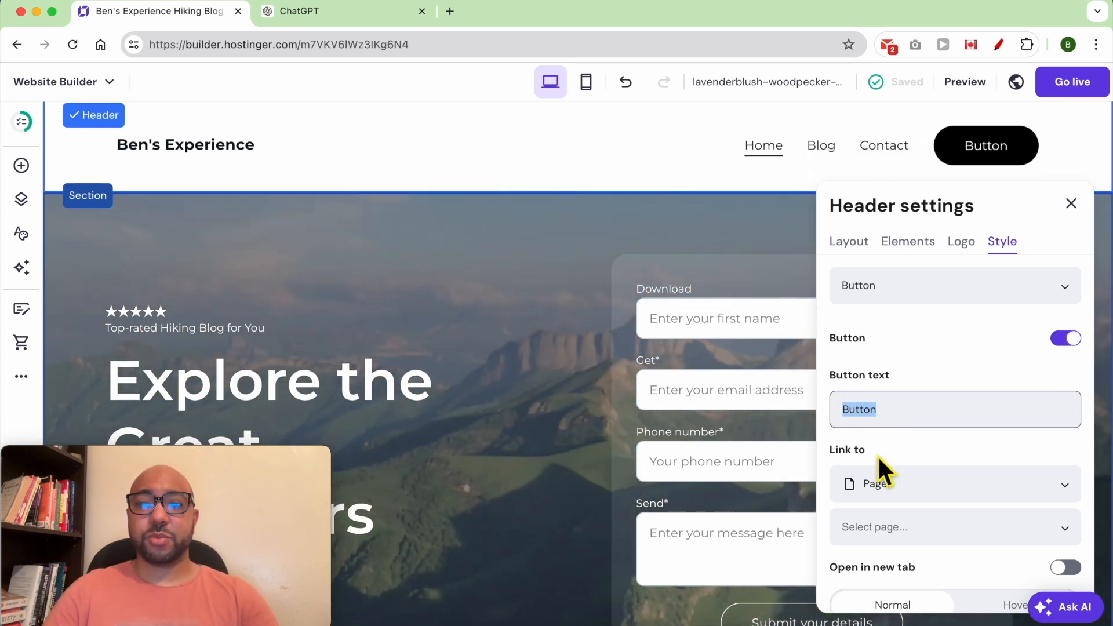
pyautogui.write('G')
pyautogui.press('BackSpace')
pyautogui.write('Freebii')
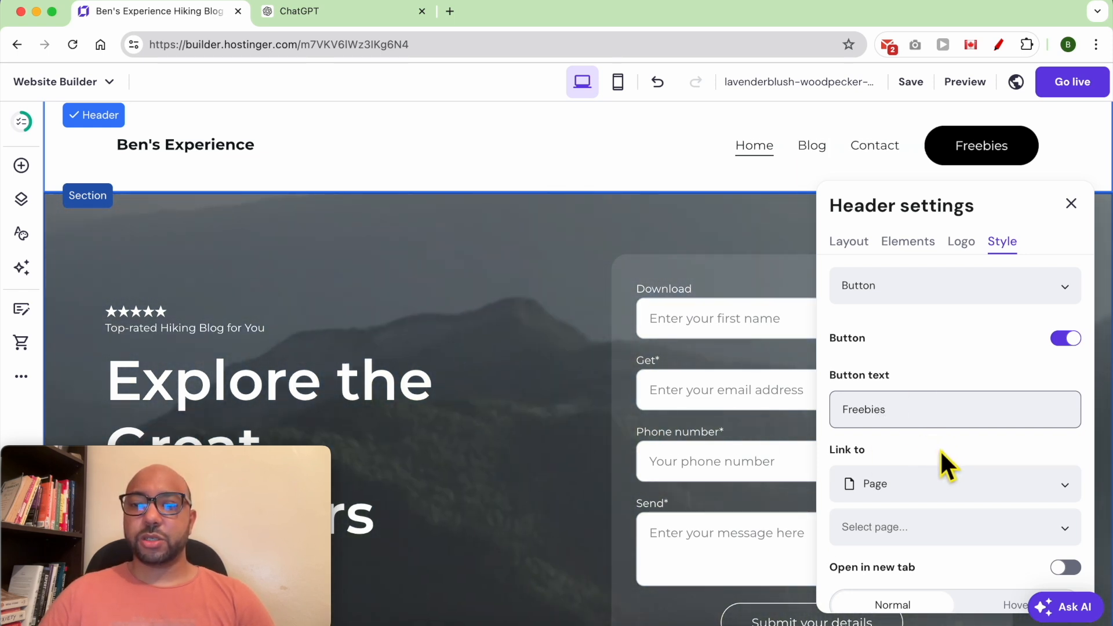
pyautogui.click(960, 481)
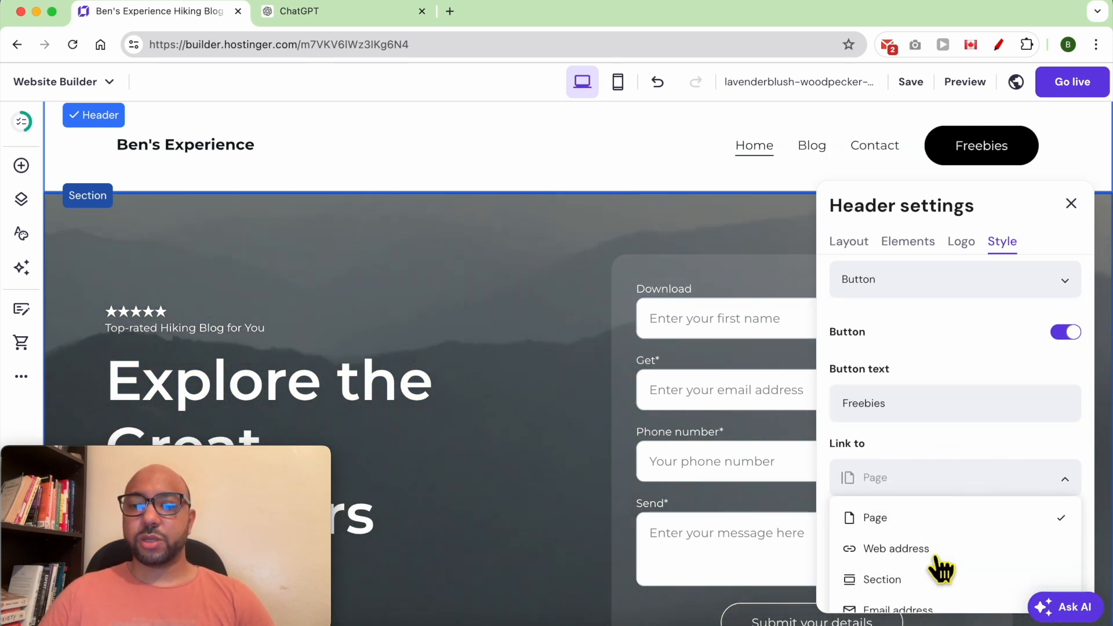
pyautogui.click(958, 481)
pyautogui.scroll(-2, 961, 490)
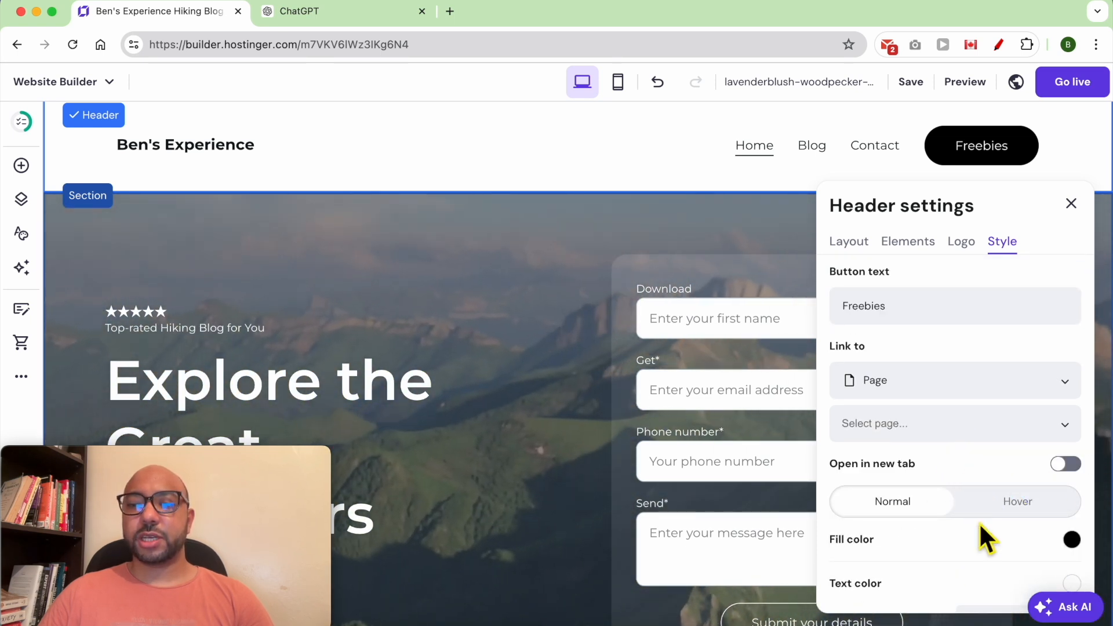
pyautogui.scroll(-3, 979, 523)
pyautogui.scroll(-3, 939, 484)
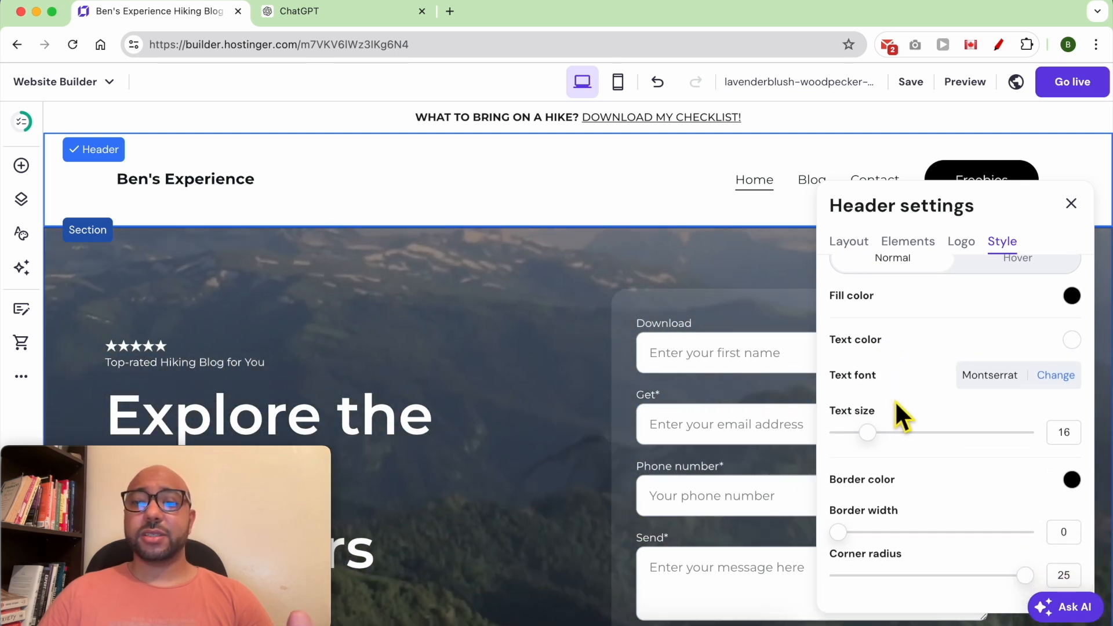
pyautogui.click(911, 82)
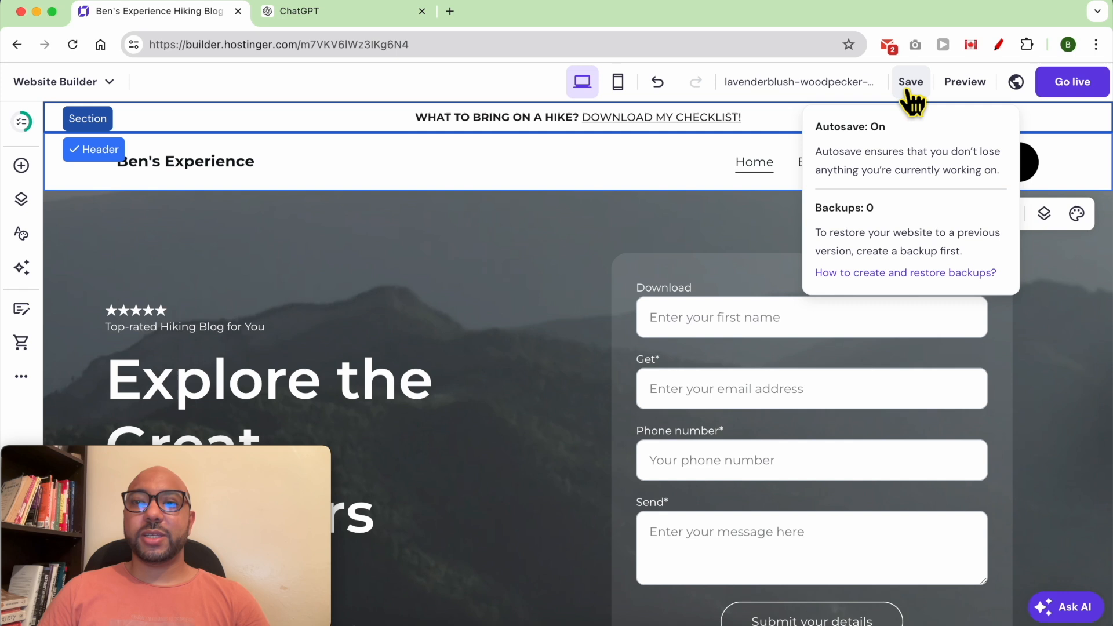
# Save the site and preview the home page, checking the black Freebies header button.
pyautogui.click(911, 84)
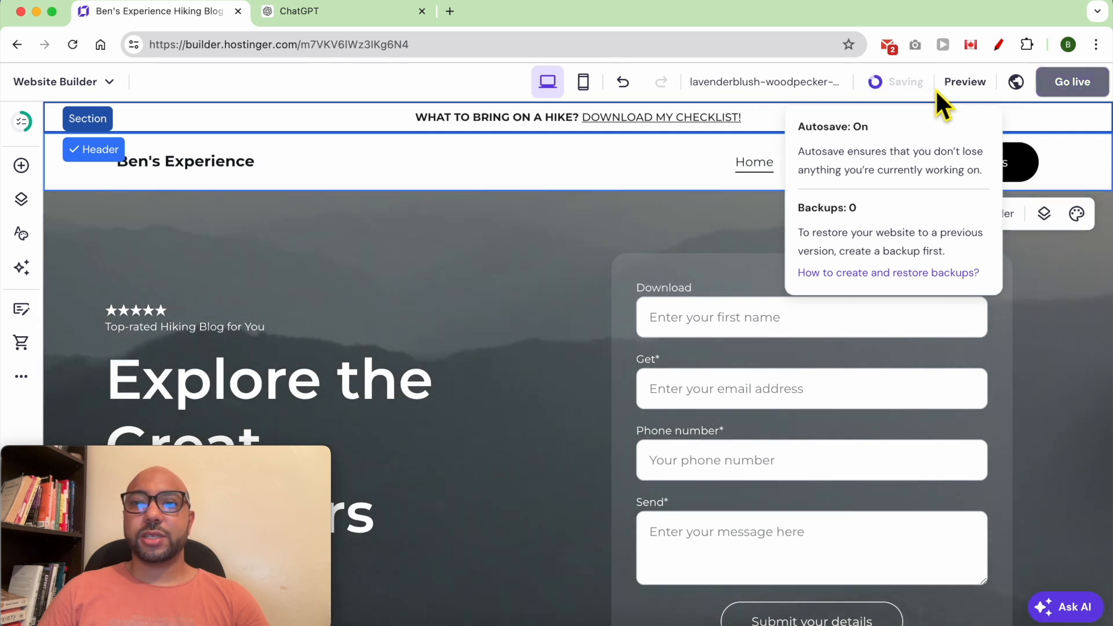
pyautogui.click(965, 82)
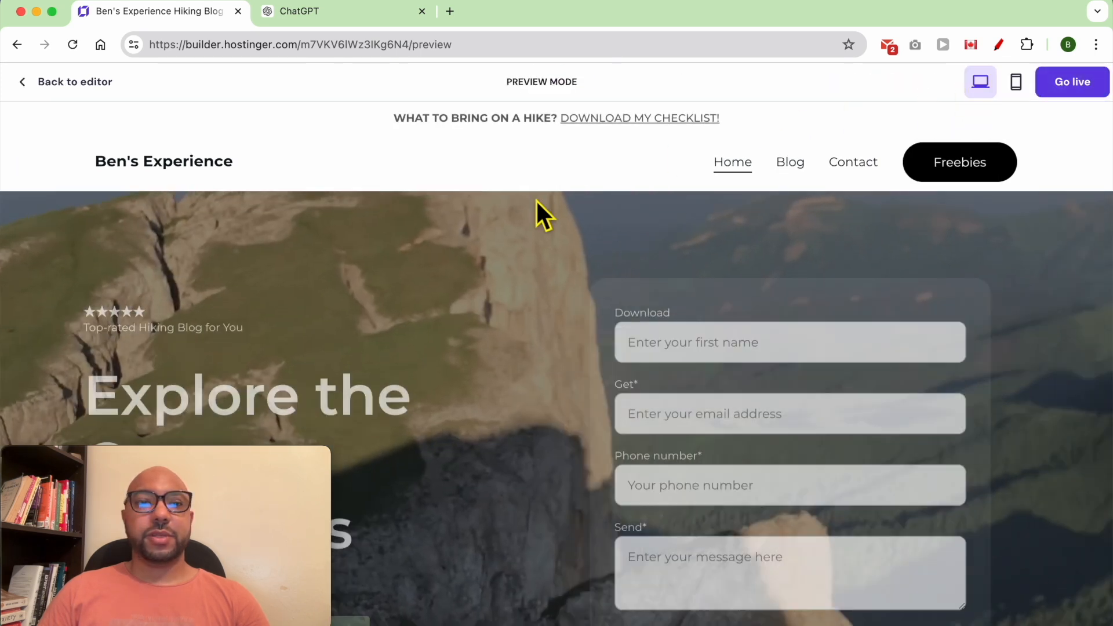
pyautogui.scroll(-3, 516, 262)
pyautogui.tripleClick(495, 113)
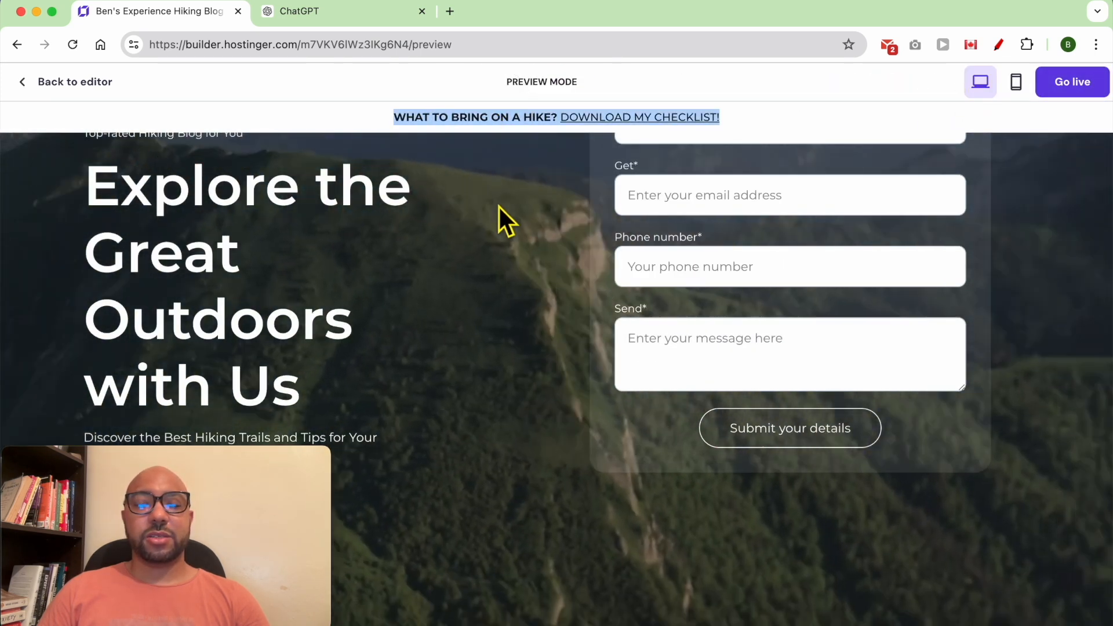
pyautogui.scroll(3, 496, 219)
pyautogui.click(488, 167)
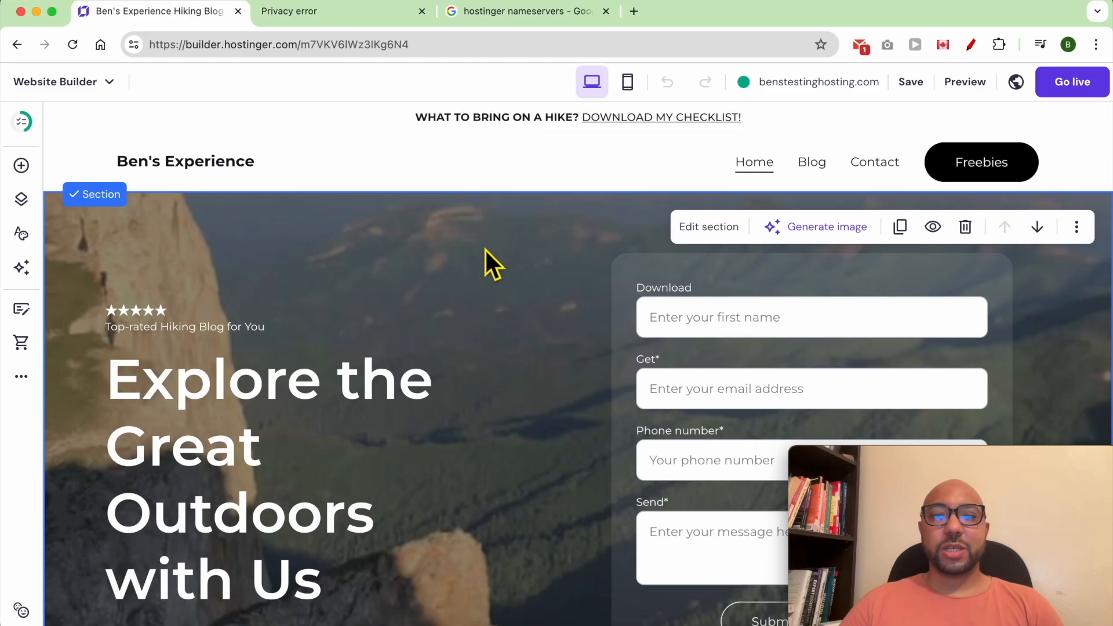
# Open the hero section settings and switch its background from video to image.
pyautogui.scroll(-1, 464, 266)
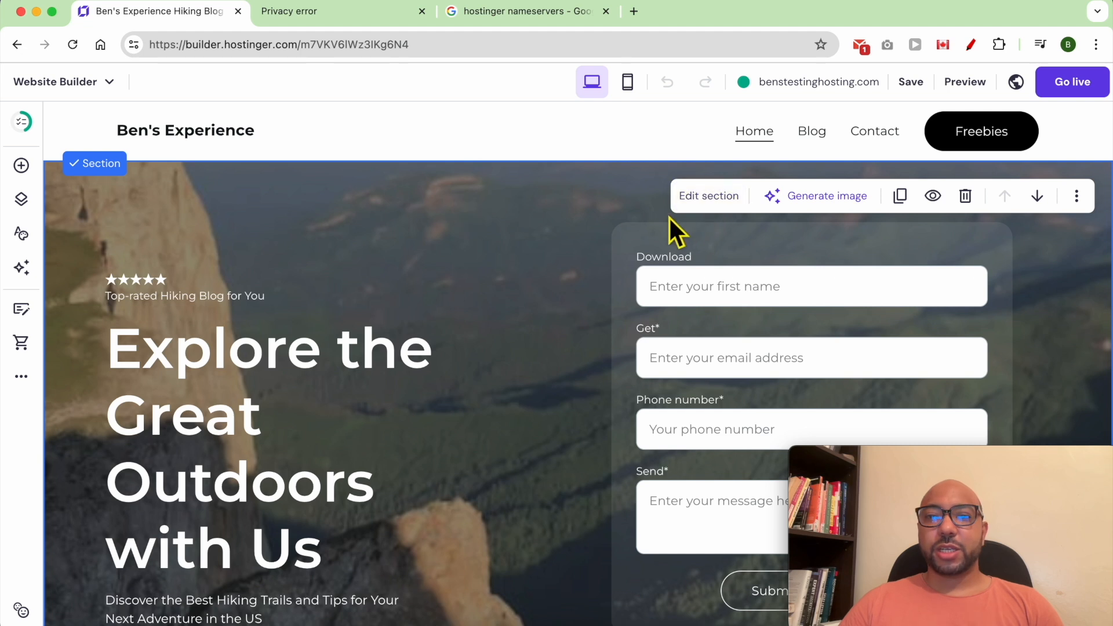
pyautogui.scroll(-3, 491, 284)
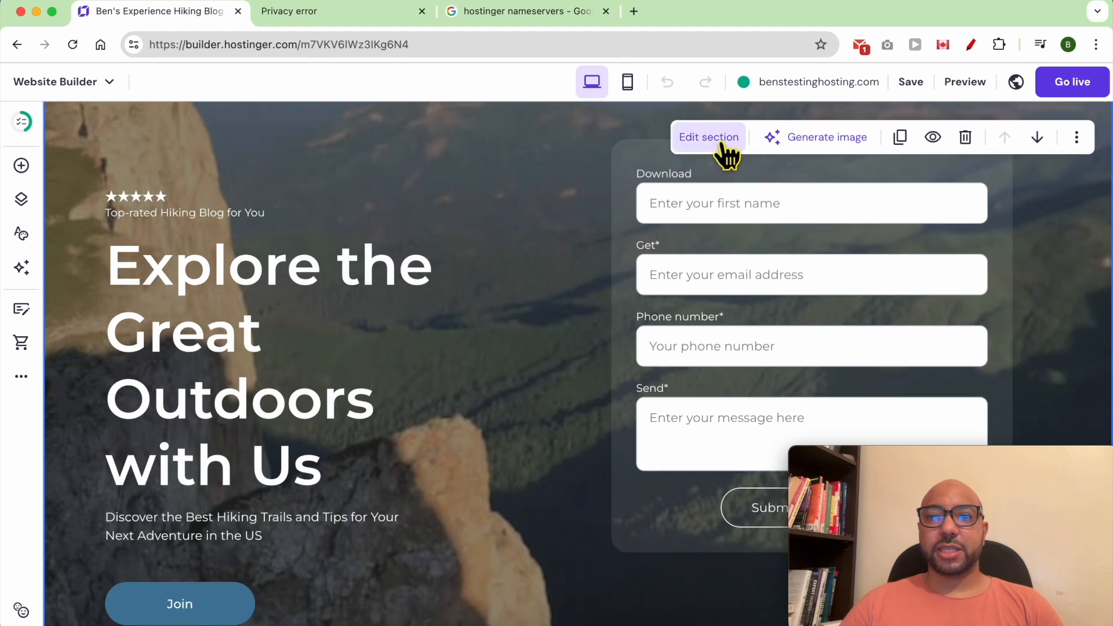
pyautogui.click(710, 139)
pyautogui.moveTo(1004, 479); pyautogui.dragTo(238, 472)
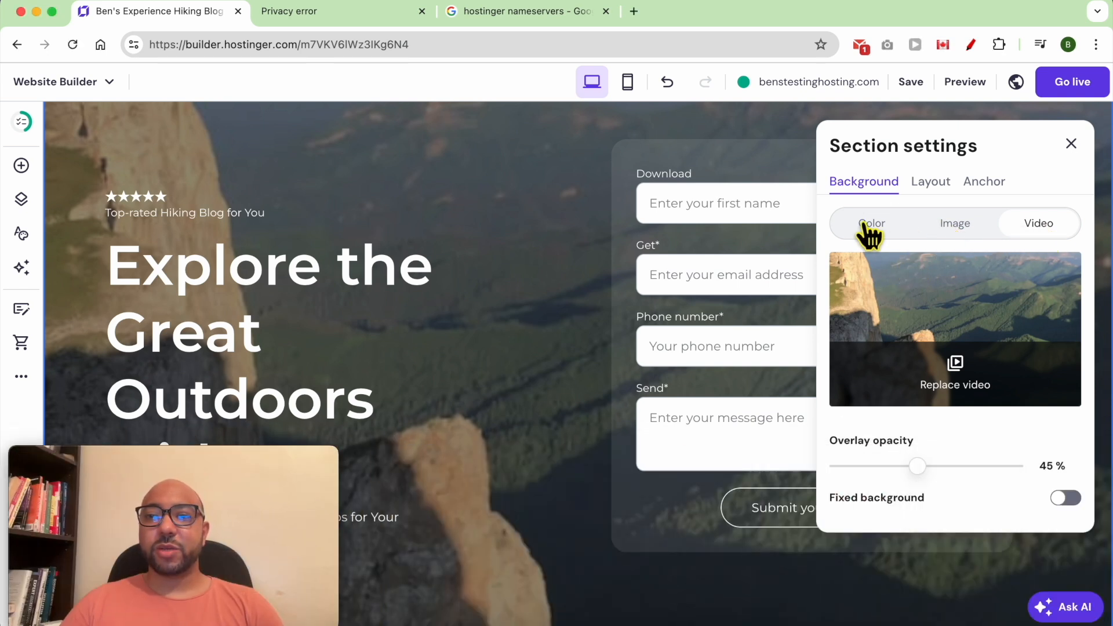
pyautogui.click(966, 223)
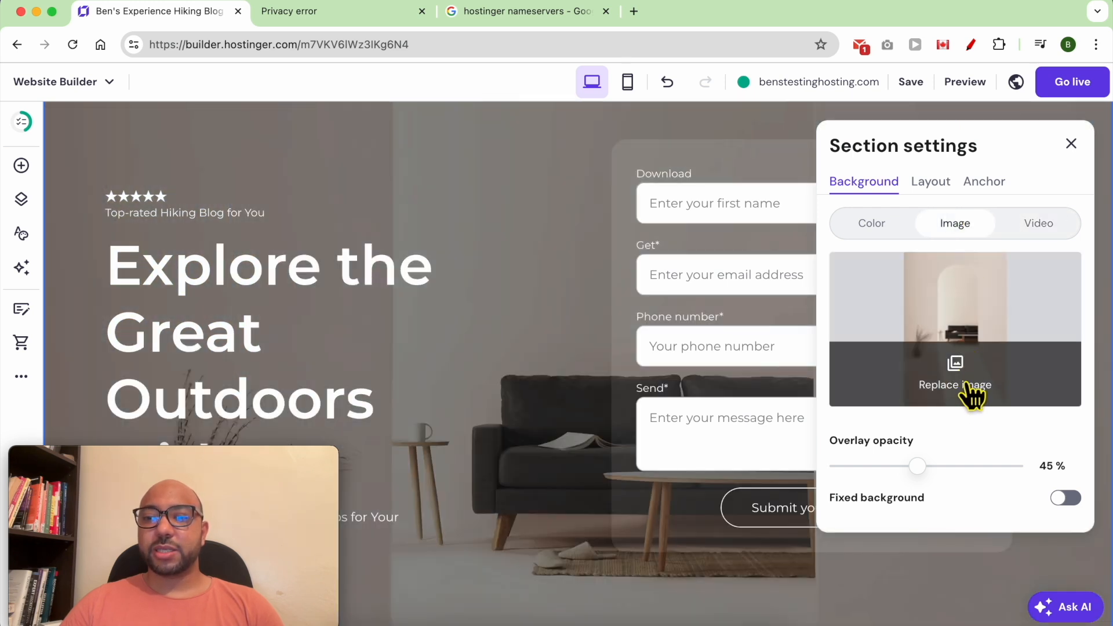
# Use a free hiker-at-sunset stock photo as the hero background with a 45% overlay.
pyautogui.click(969, 386)
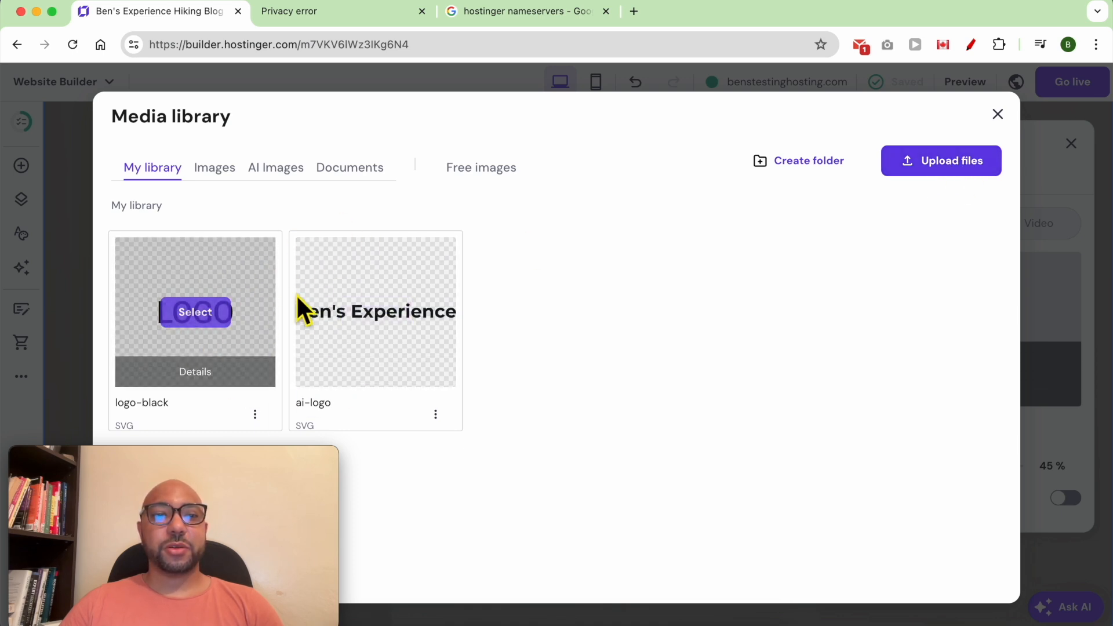
pyautogui.click(471, 173)
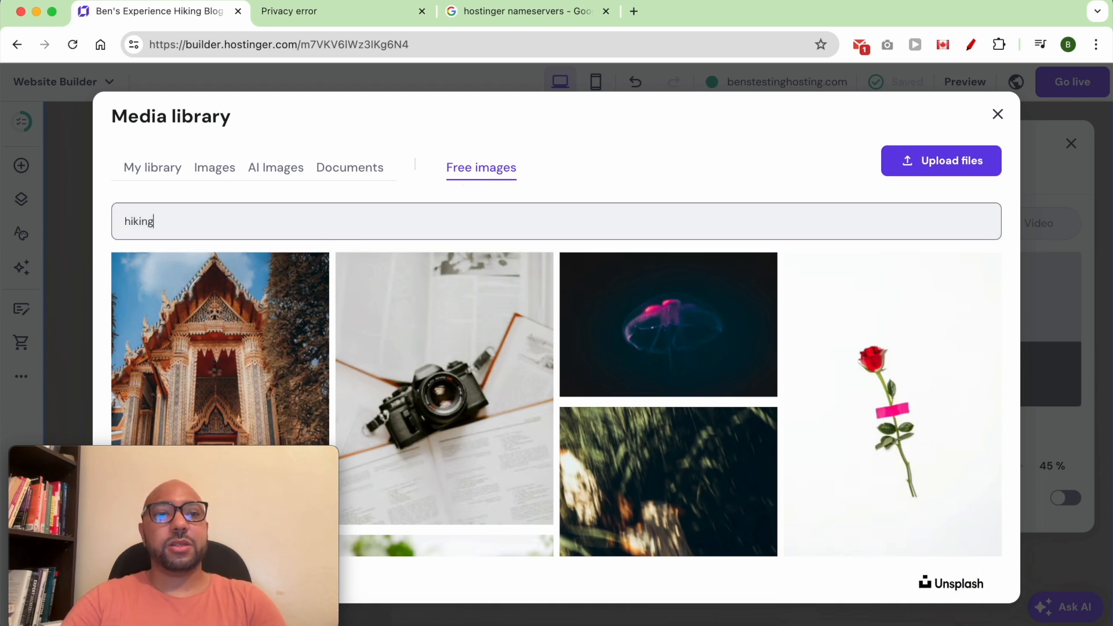
pyautogui.click(699, 400)
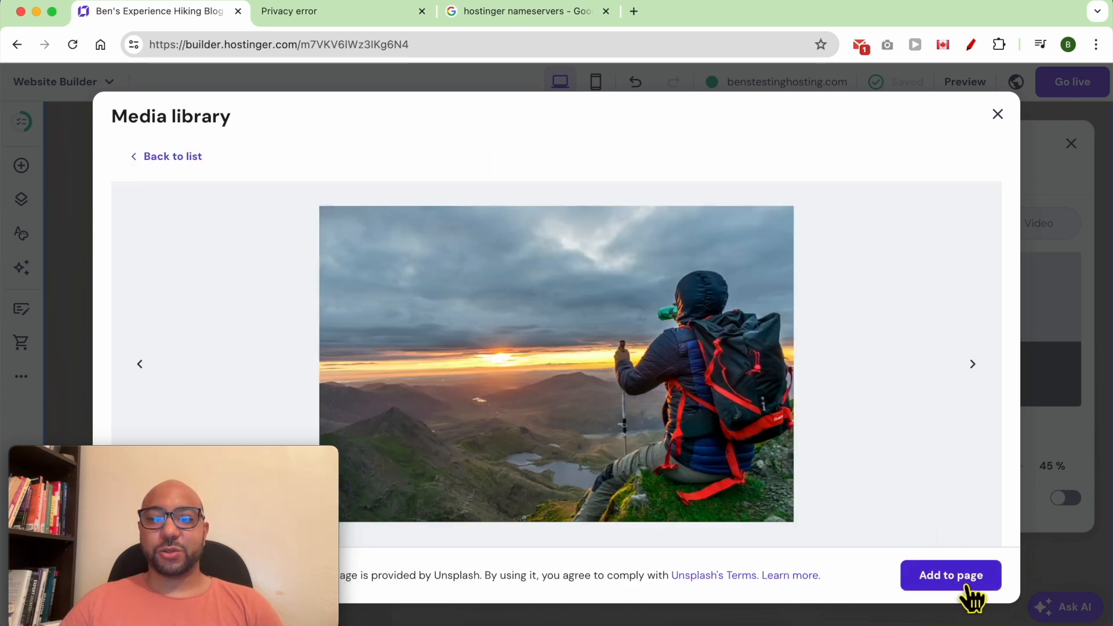
pyautogui.click(951, 575)
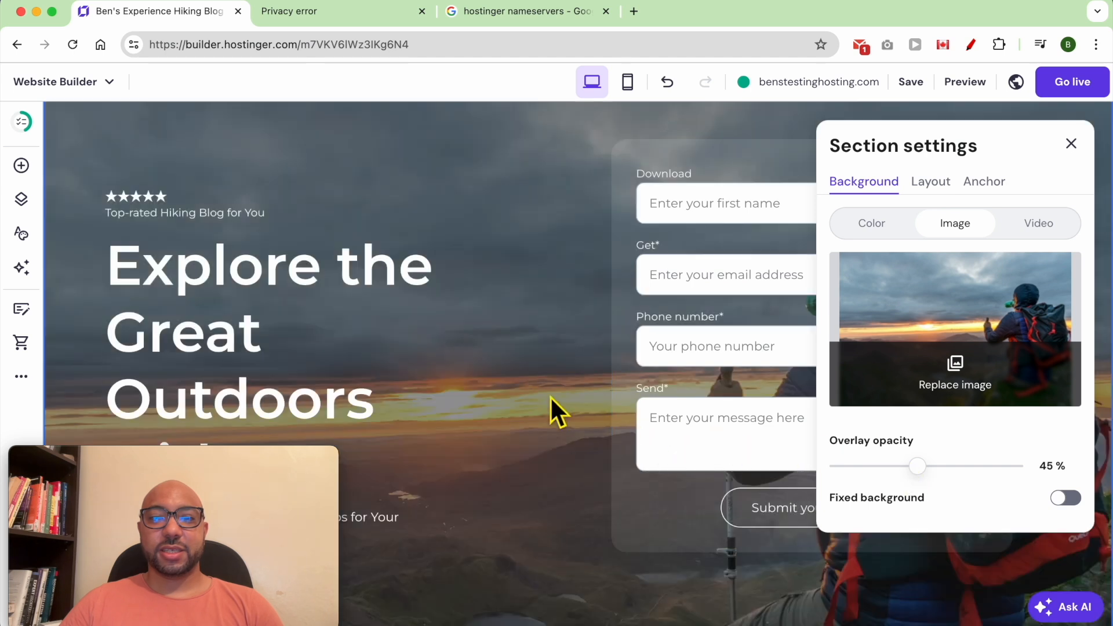
pyautogui.moveTo(926, 485)
pyautogui.mouseDown()
pyautogui.moveTo(902, 486)
pyautogui.moveTo(937, 485)
pyautogui.mouseUp()
pyautogui.click(1072, 144)
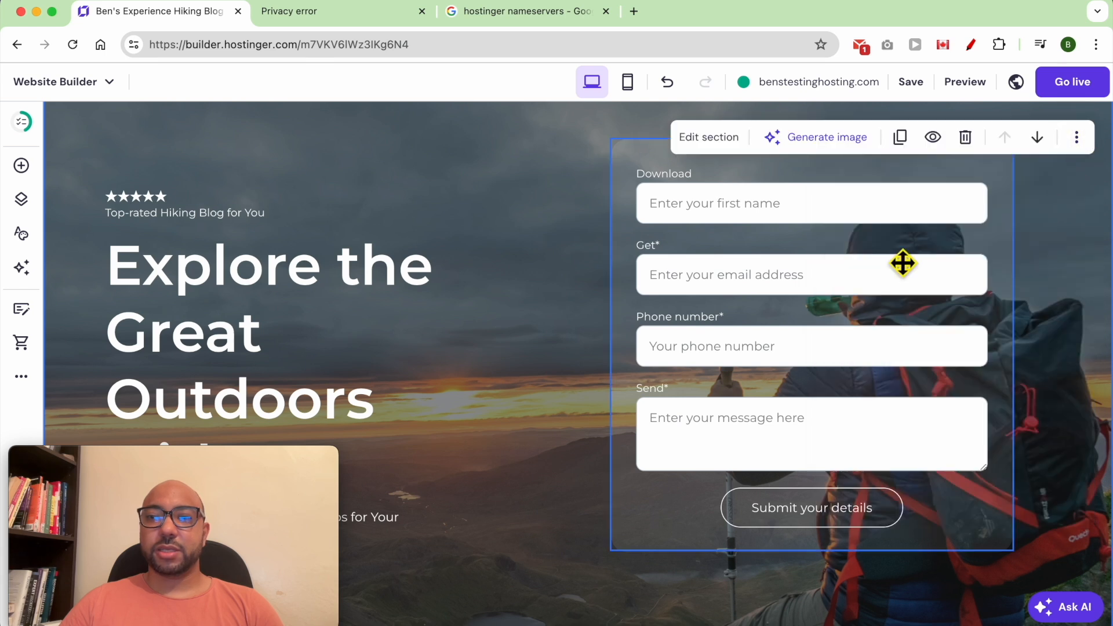
pyautogui.click(149, 200)
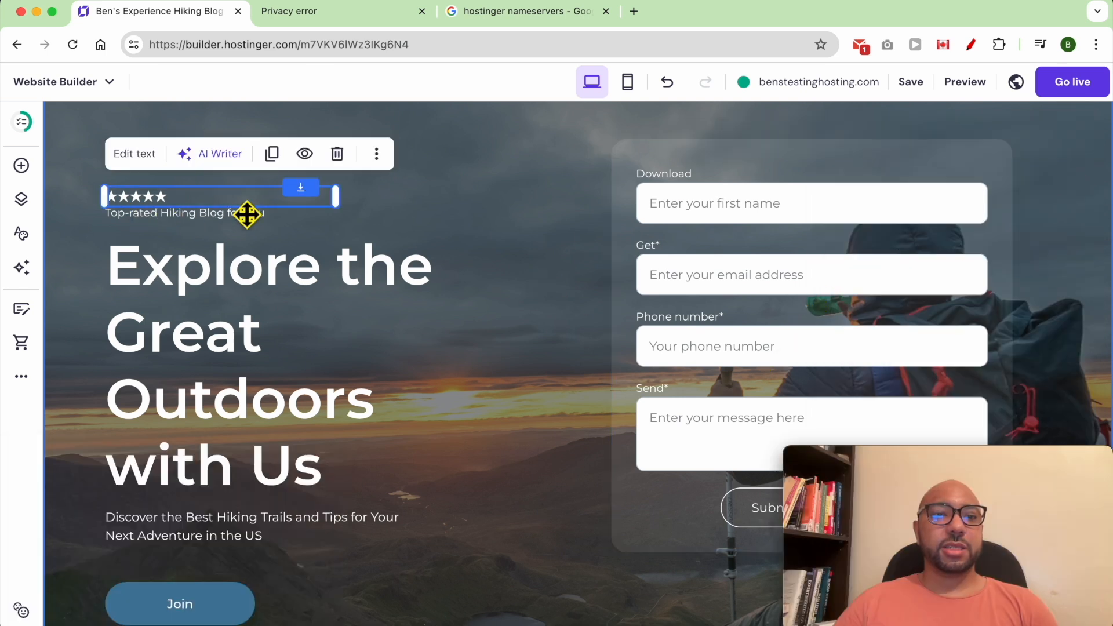
# Delete the star rating and the 'Top-rated Hiking Blog for You' tagline from the hero.
pyautogui.click(337, 153)
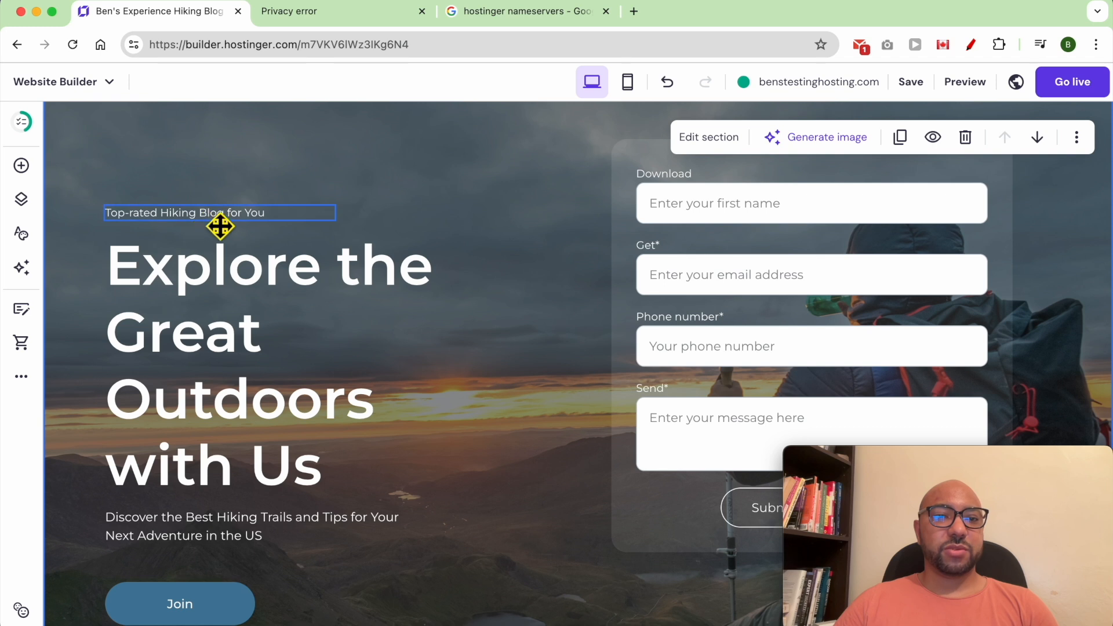
pyautogui.doubleClick(219, 226)
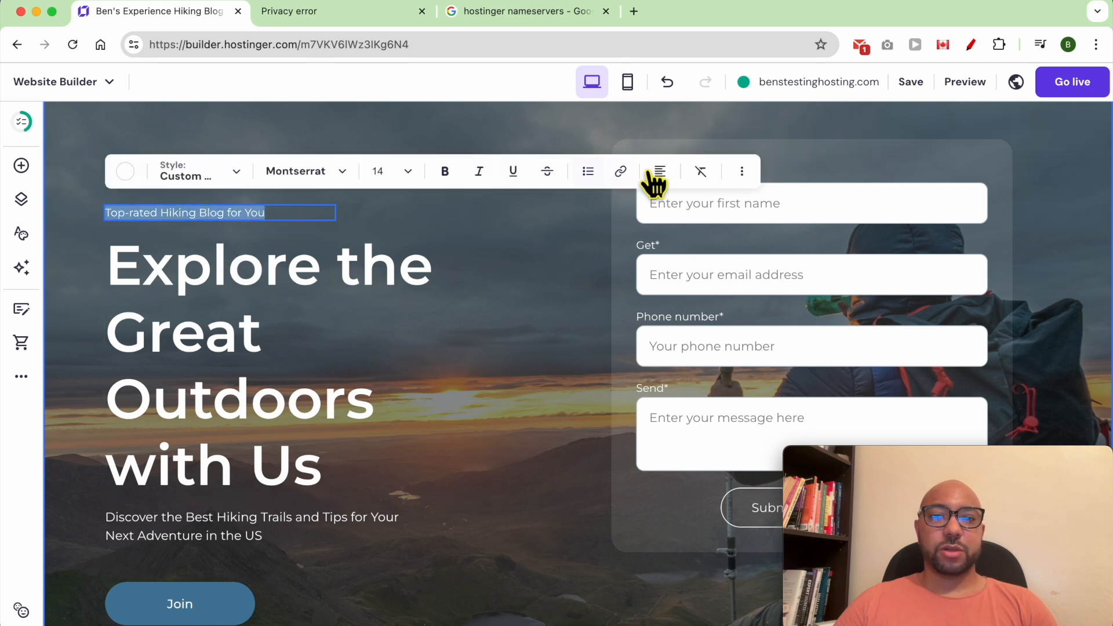
pyautogui.click(358, 209)
pyautogui.click(303, 218)
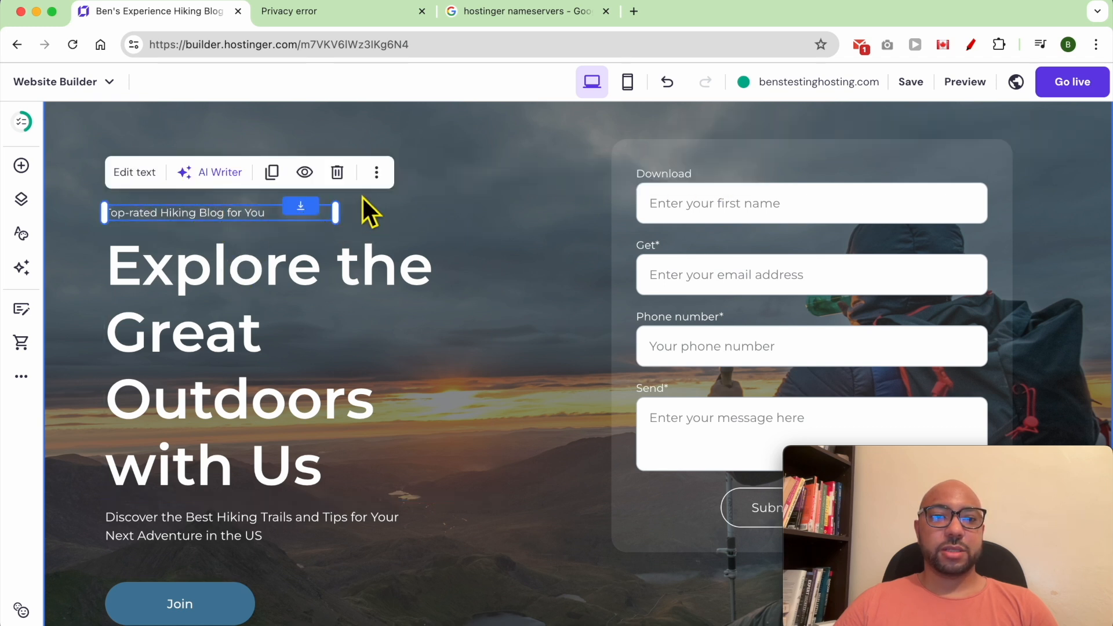
pyautogui.click(341, 174)
# Reposition the hero heading and retitle it 'Welcome to Ben's Adventures'.
pyautogui.moveTo(256, 320); pyautogui.dragTo(220, 366)
pyautogui.moveTo(227, 414); pyautogui.dragTo(238, 449)
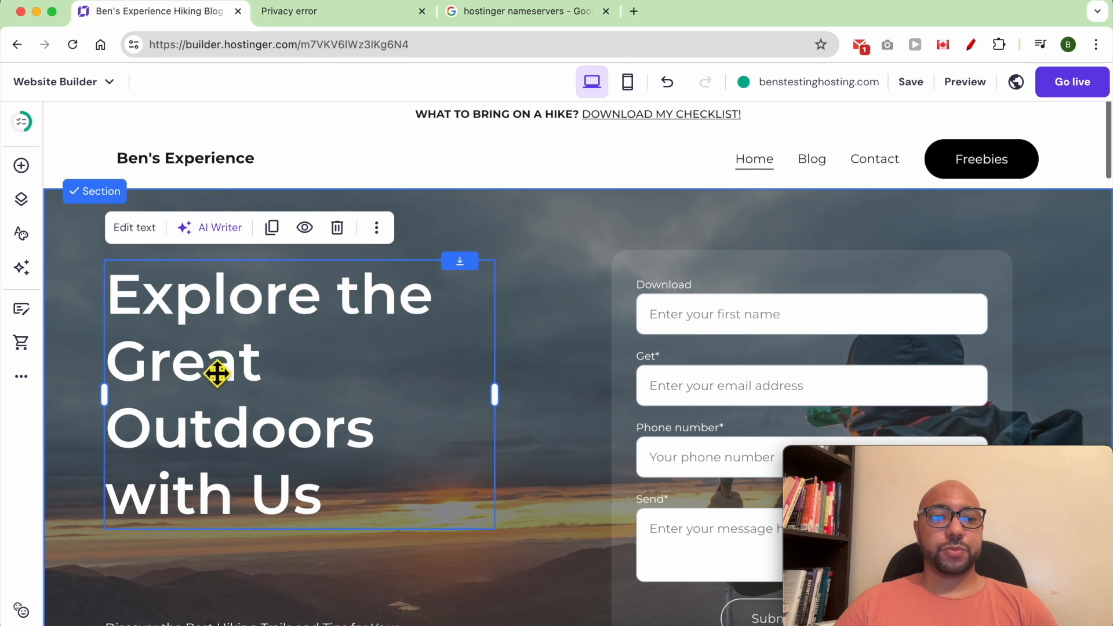
pyautogui.doubleClick(206, 330)
pyautogui.write("Welcome to Ben's Adventures")
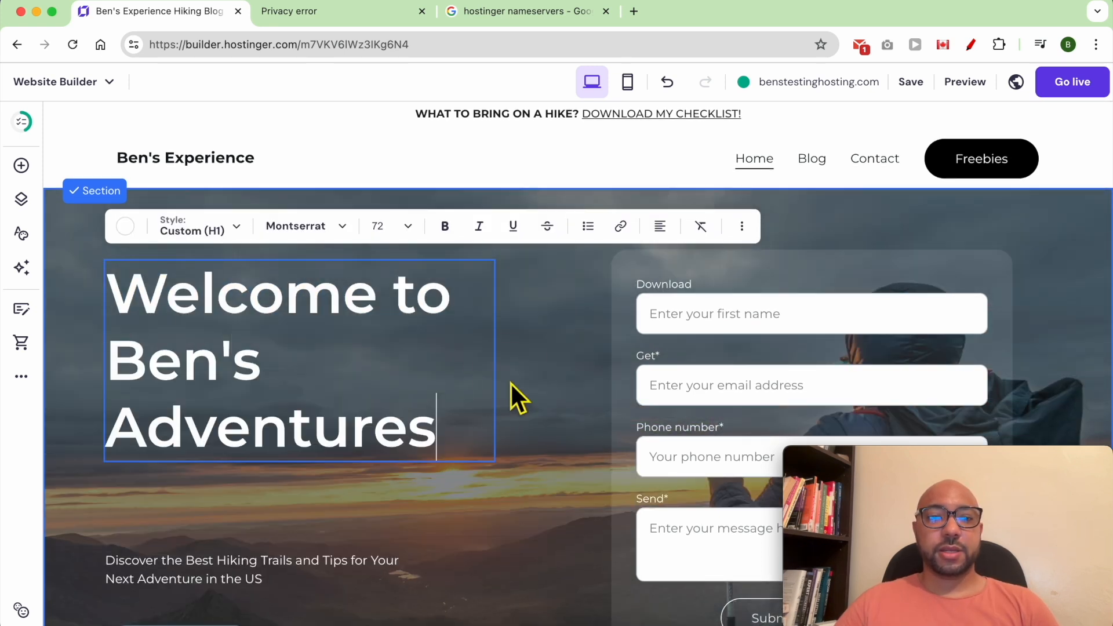
pyautogui.press('Escape')
# Move the subtitle and Join button up beneath the new heading.
pyautogui.click(228, 574)
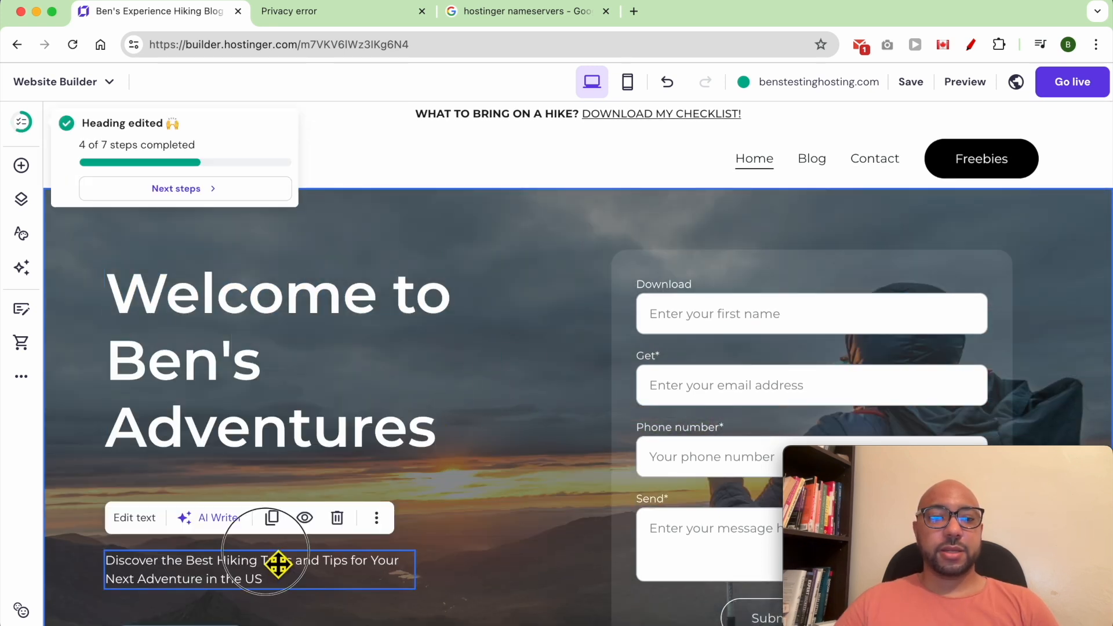
pyautogui.moveTo(228, 577); pyautogui.dragTo(216, 506)
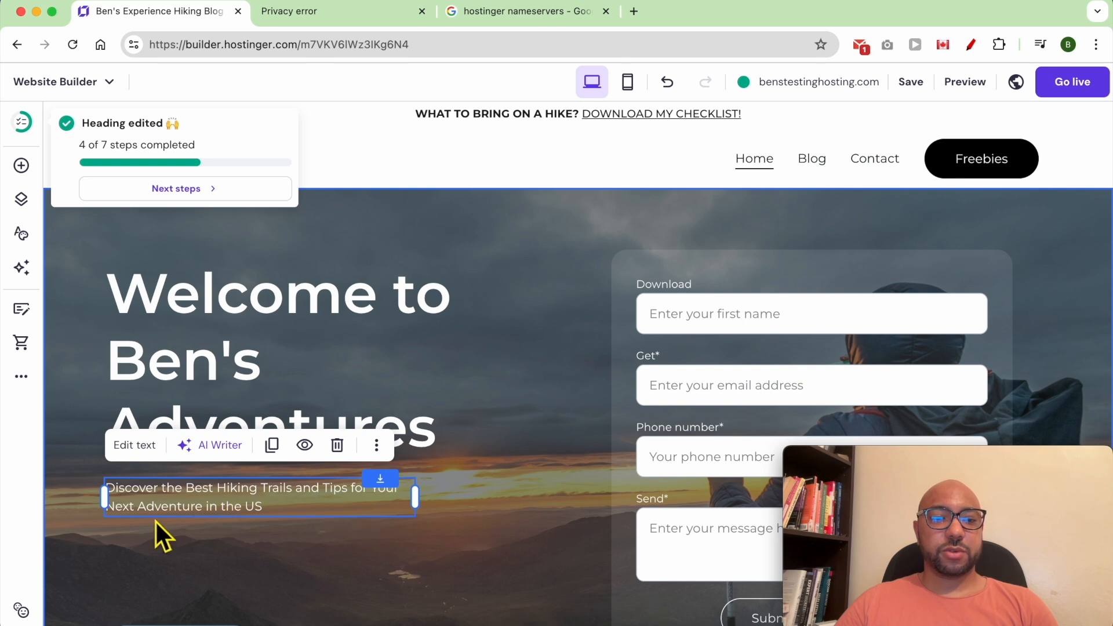
pyautogui.click(277, 557)
pyautogui.scroll(-2, 228, 582)
pyautogui.moveTo(229, 581); pyautogui.dragTo(226, 525)
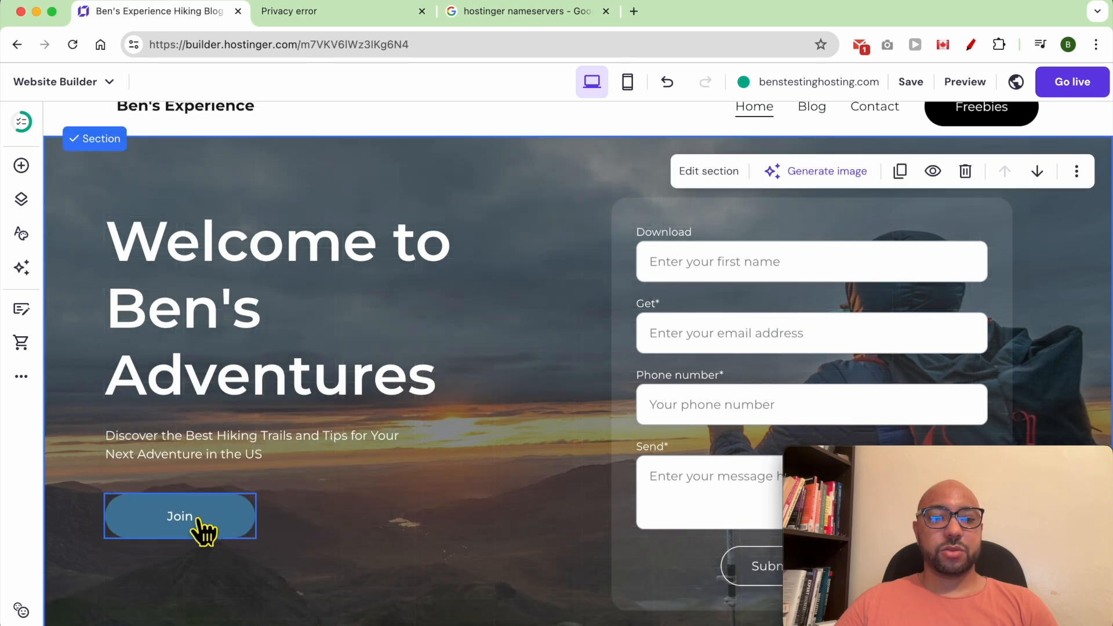
# Relabel the hero's Join button 'FREE Hiking Checklist'.
pyautogui.scroll(1, 192, 574)
pyautogui.doubleClick(189, 573)
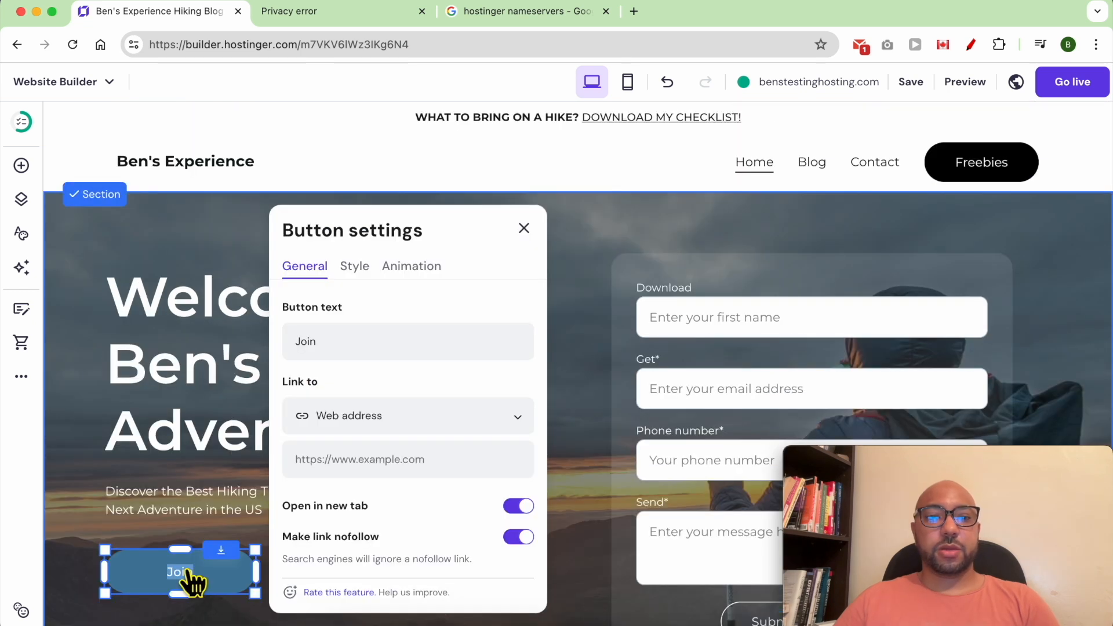
pyautogui.doubleClick(353, 353)
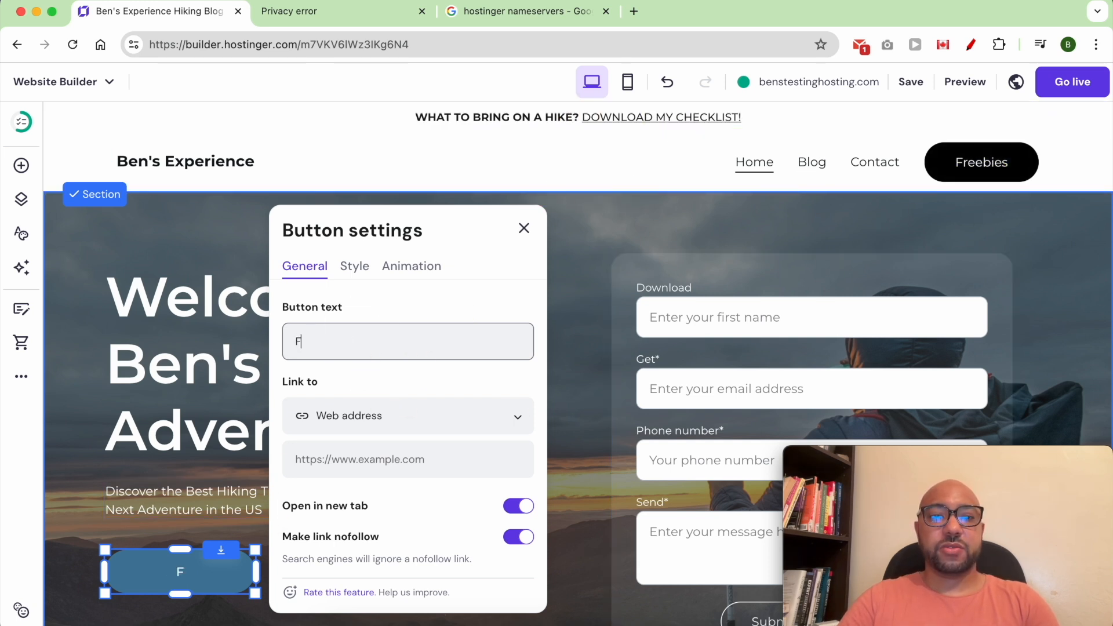
pyautogui.write('Checklist')
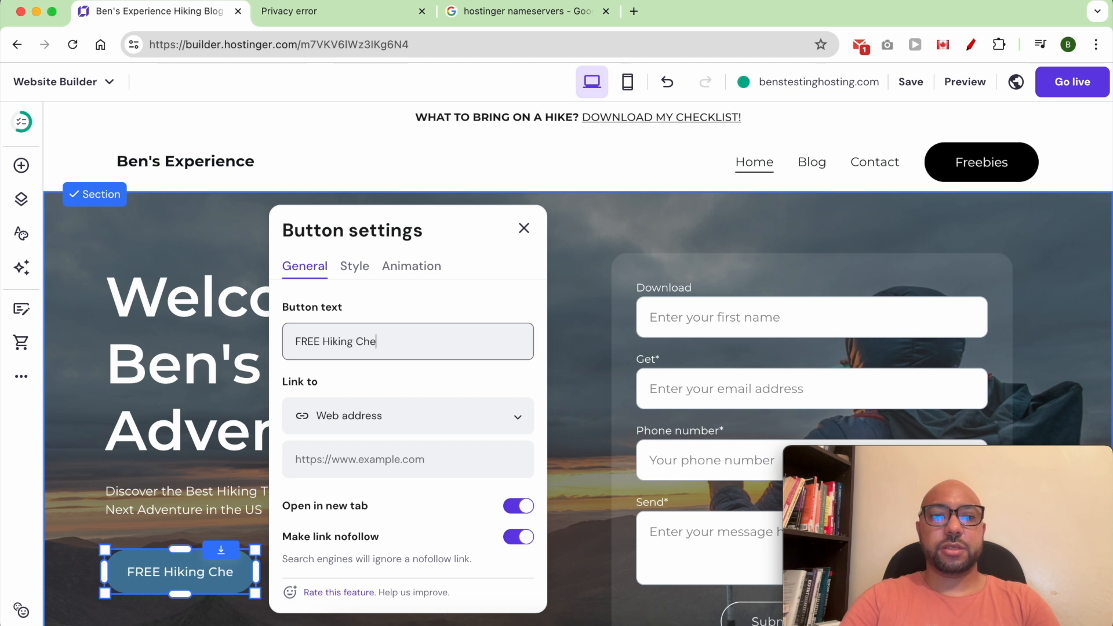
# Widen the FREE Hiking Checklist button and enlarge its text size.
pyautogui.moveTo(264, 578); pyautogui.dragTo(374, 540)
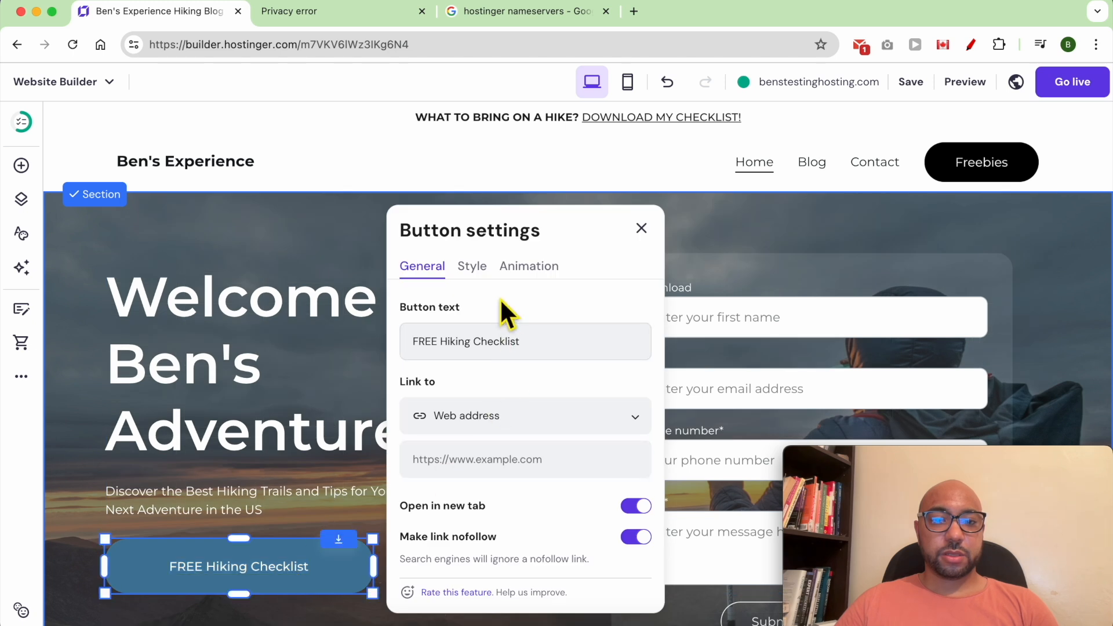
pyautogui.click(472, 266)
pyautogui.moveTo(457, 495); pyautogui.dragTo(484, 490)
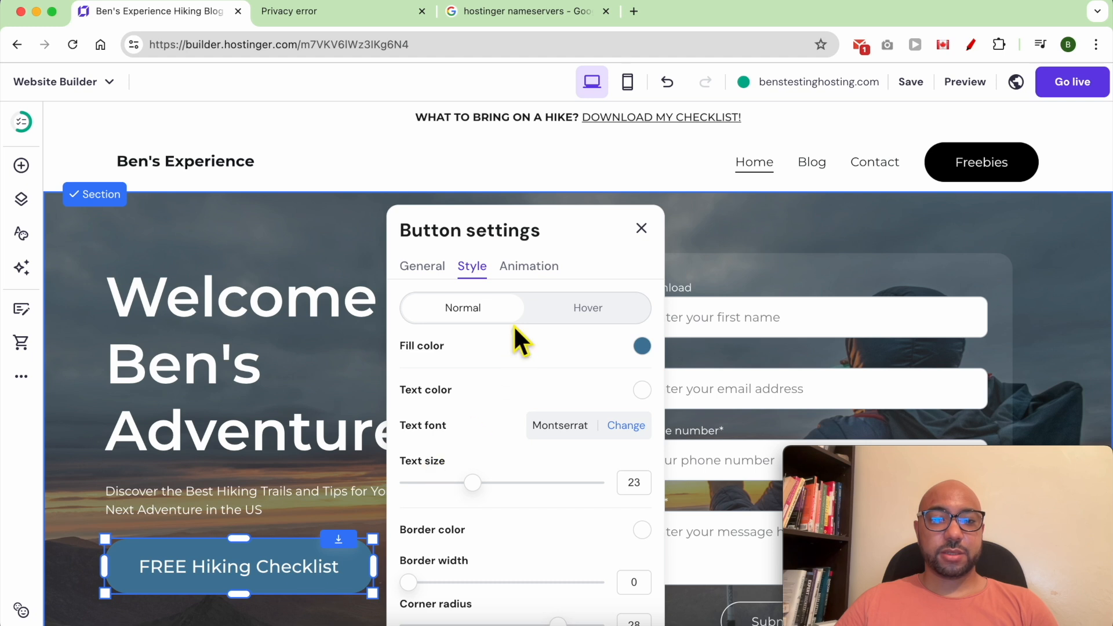
pyautogui.click(434, 276)
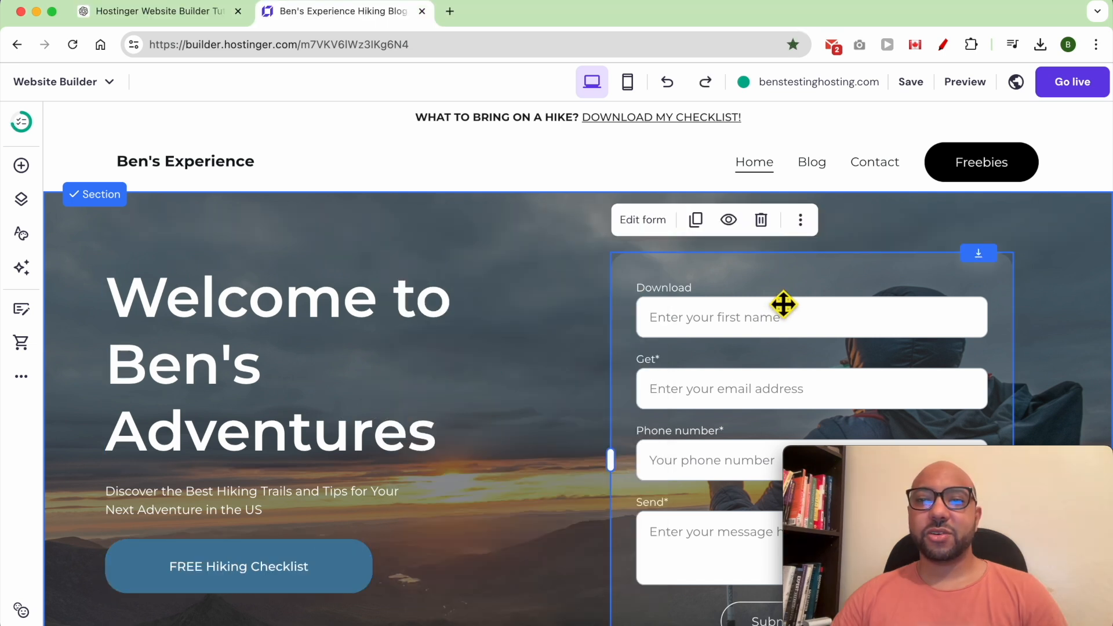
# Delete the signup form from the hero section.
pyautogui.click(762, 221)
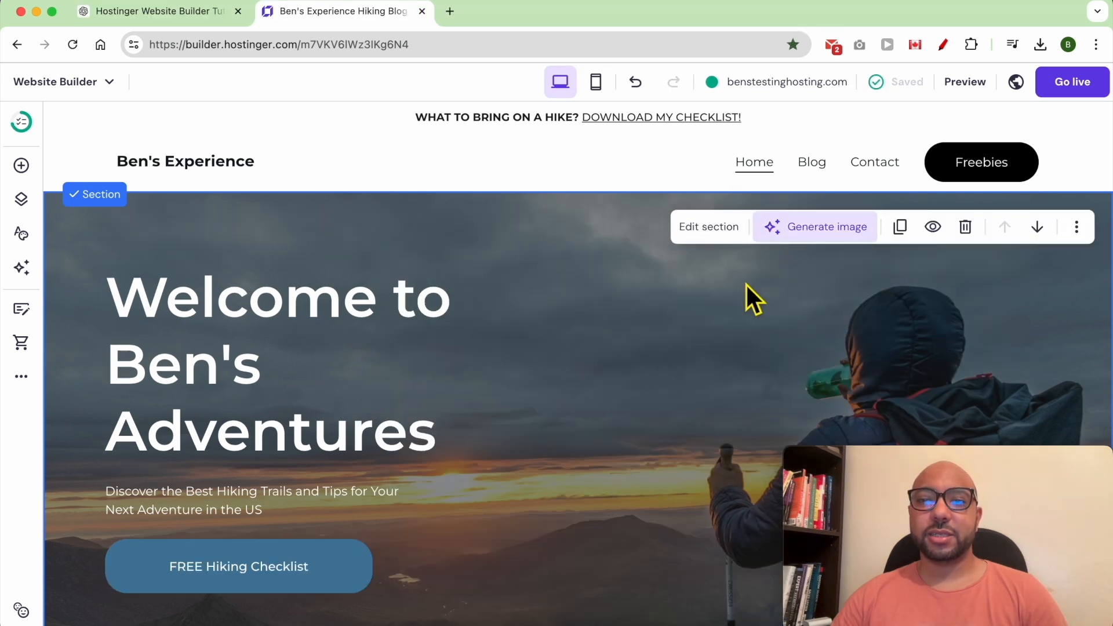
pyautogui.scroll(-7, 588, 290)
pyautogui.scroll(-5, 537, 326)
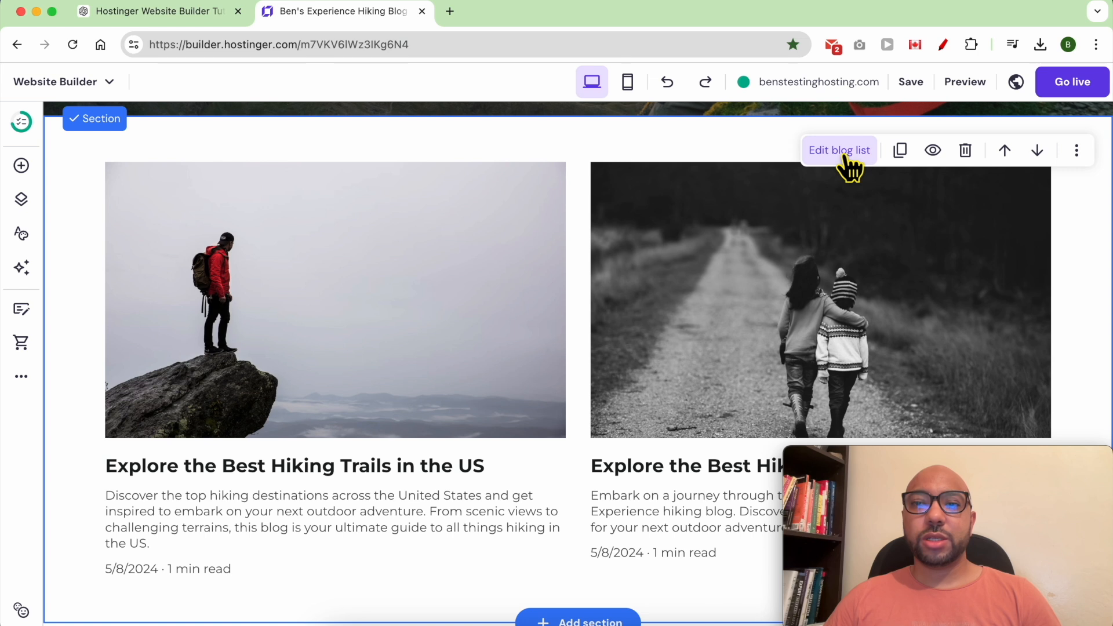
# Set the blog list to display posts in 3 columns.
pyautogui.click(845, 152)
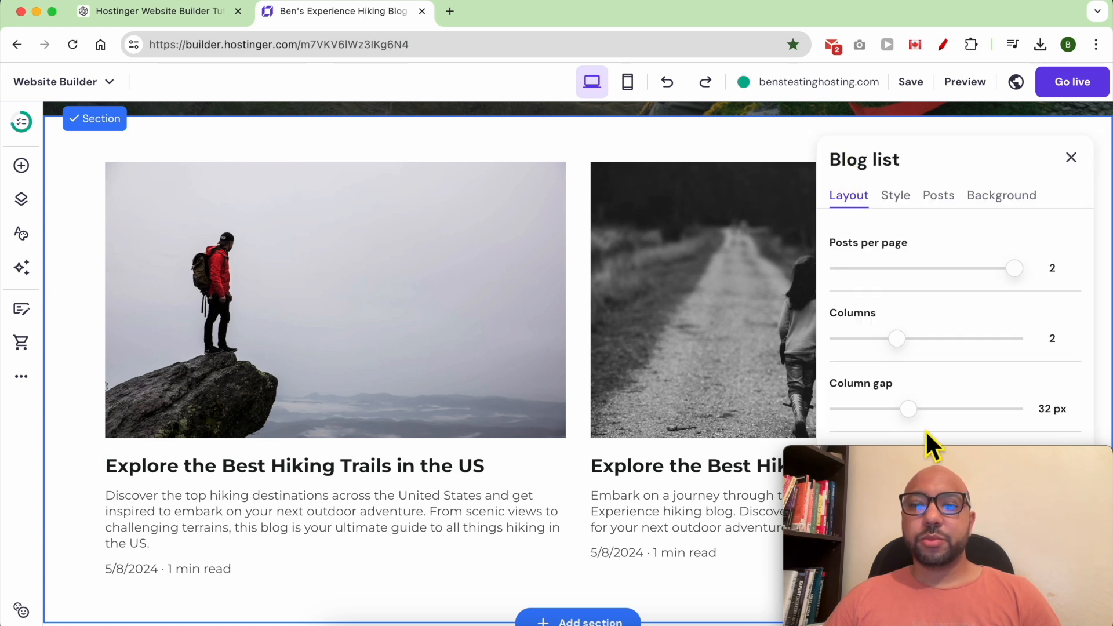
pyautogui.moveTo(934, 455); pyautogui.dragTo(219, 457)
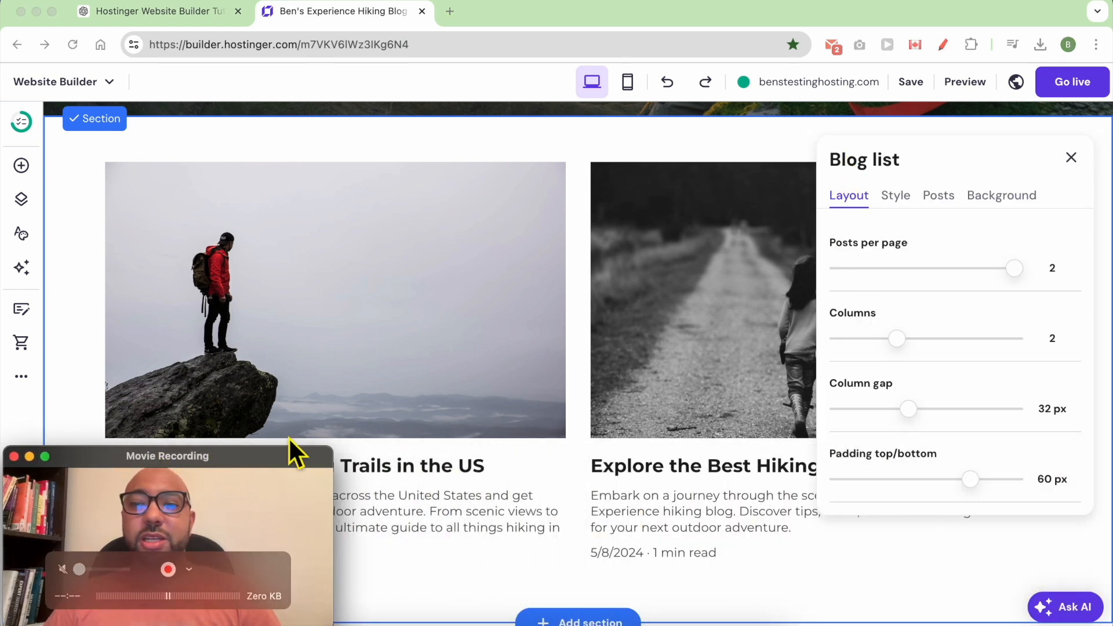
pyautogui.click(904, 342)
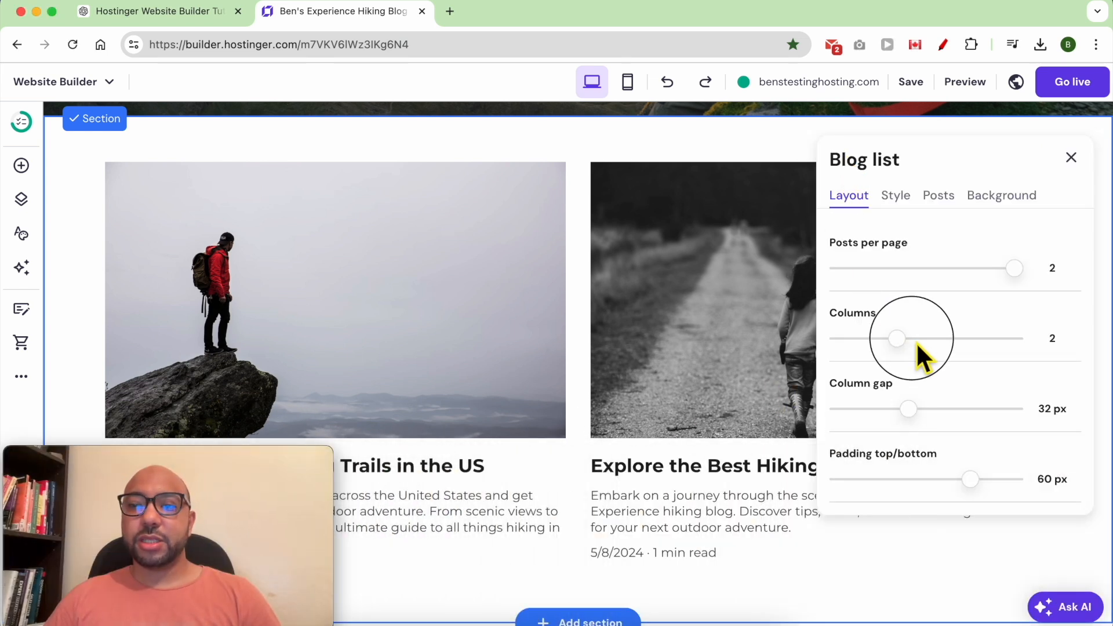
pyautogui.moveTo(912, 350)
pyautogui.mouseDown()
pyautogui.moveTo(930, 350)
pyautogui.moveTo(917, 346)
pyautogui.mouseUp()
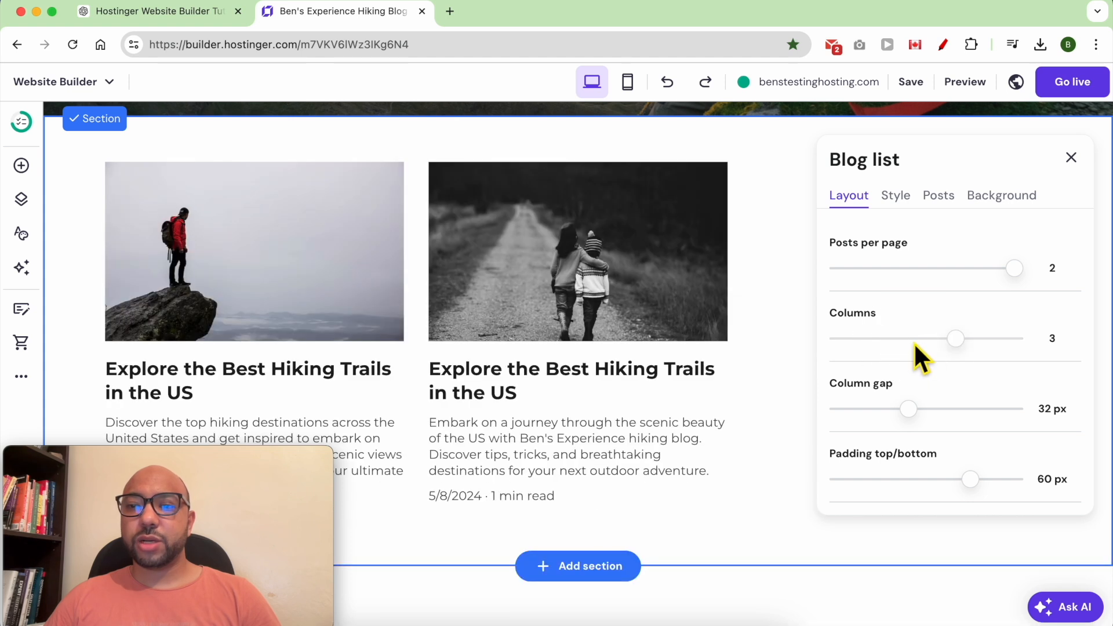
pyautogui.click(1071, 157)
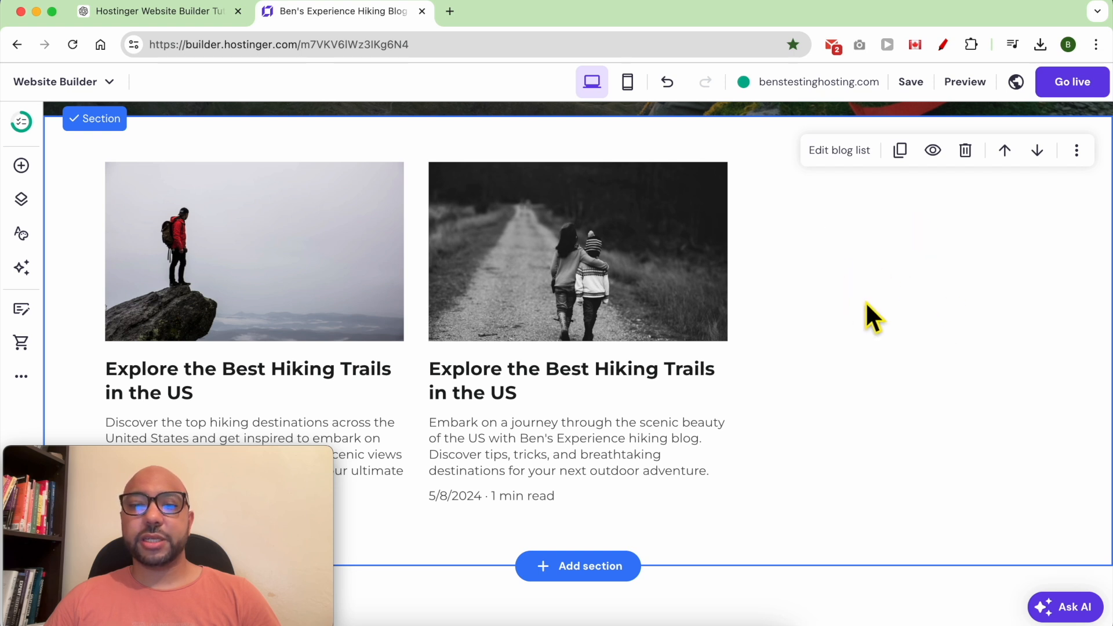
pyautogui.moveTo(585, 446)
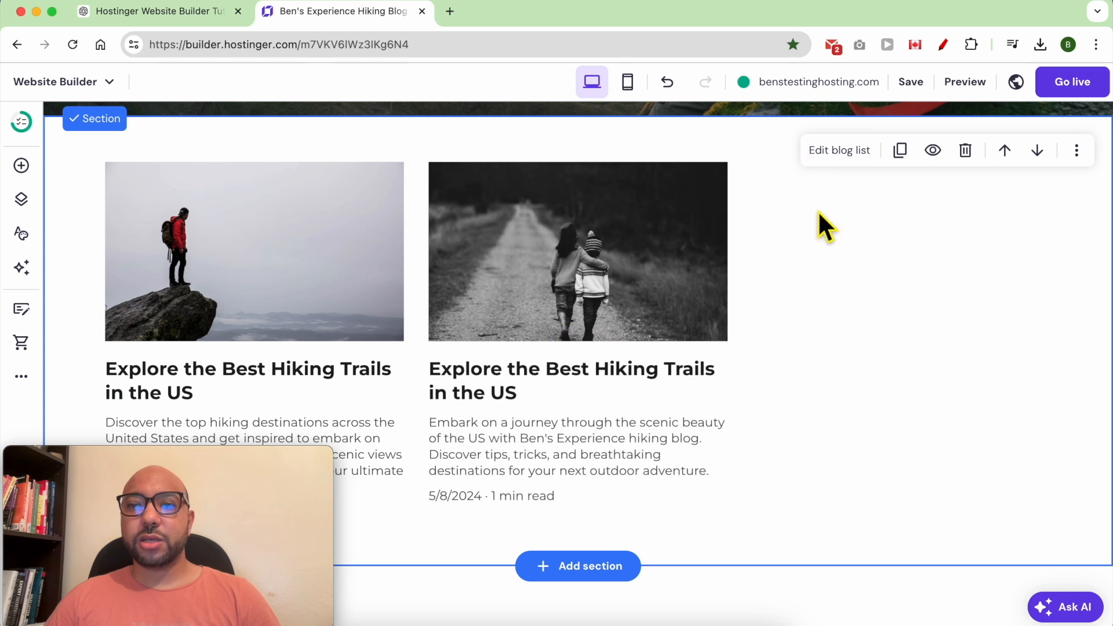
# Hide the publish dates and post descriptions on the blog cards.
pyautogui.click(844, 154)
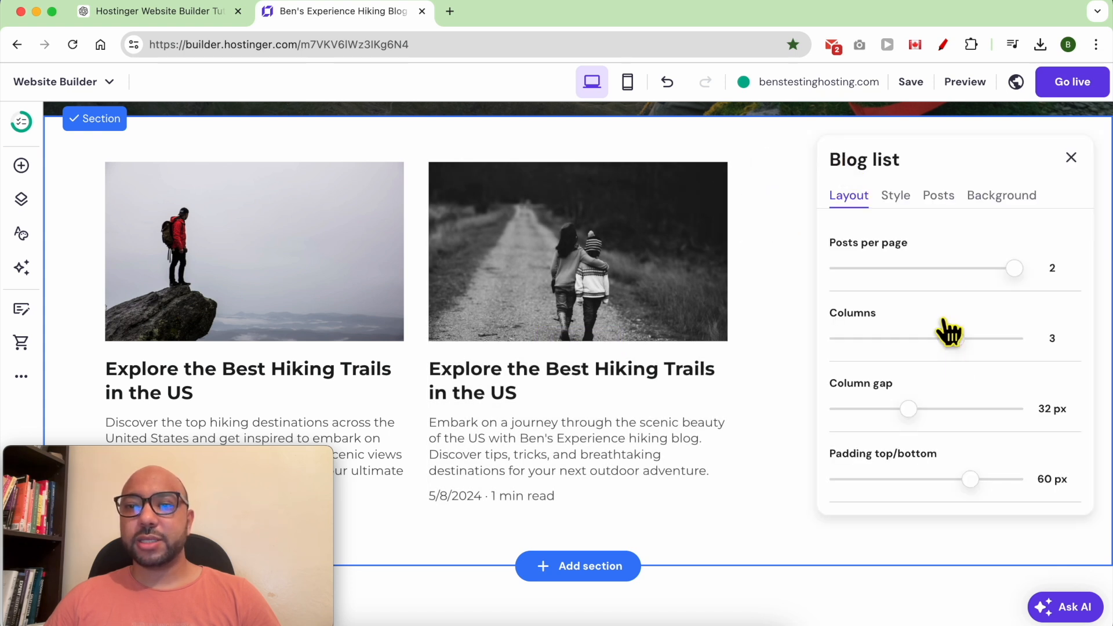
pyautogui.click(897, 197)
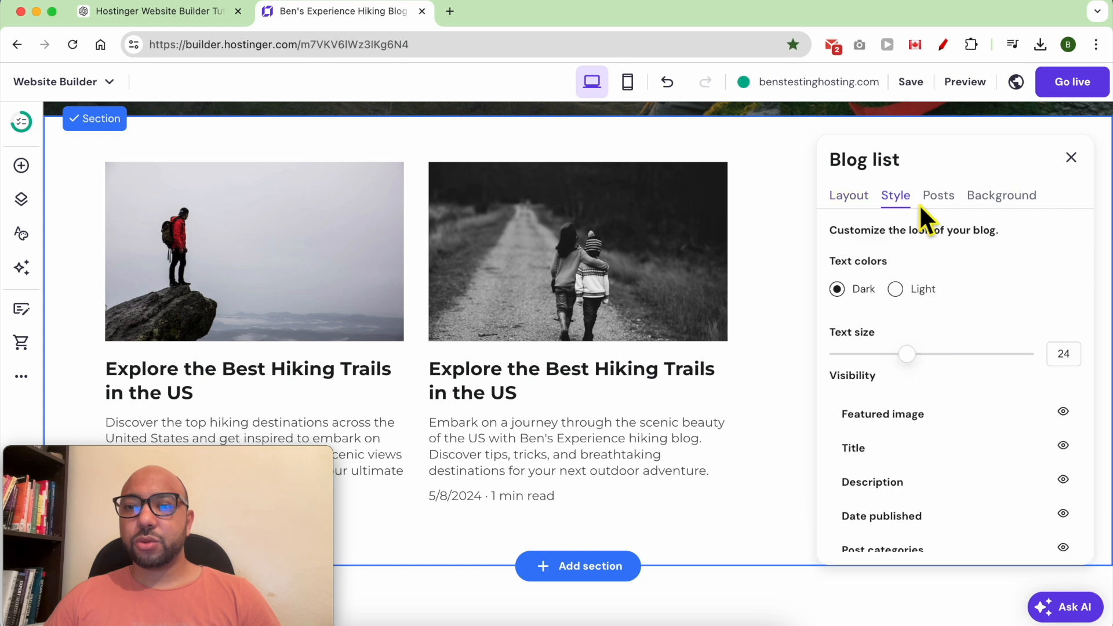
pyautogui.scroll(-2, 1018, 453)
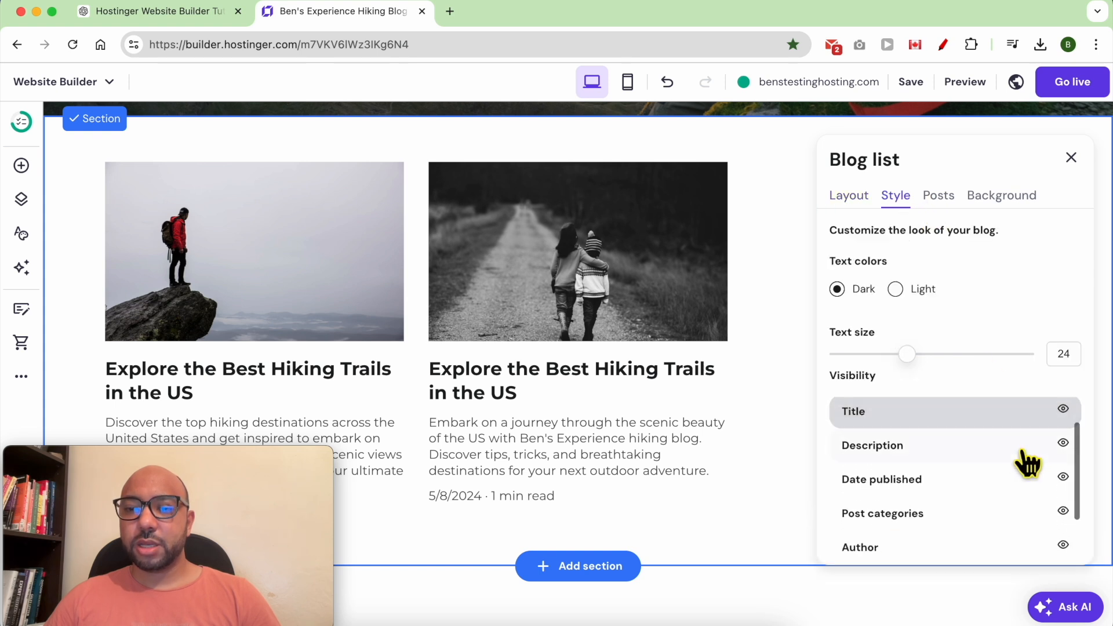
pyautogui.scroll(-1, 1037, 485)
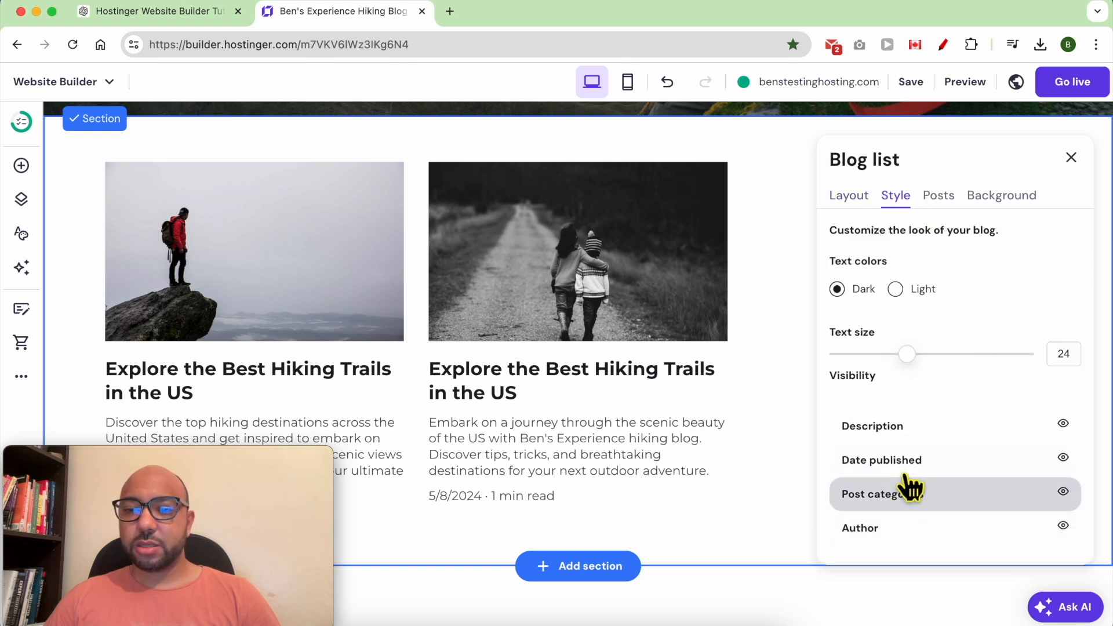
pyautogui.click(1063, 459)
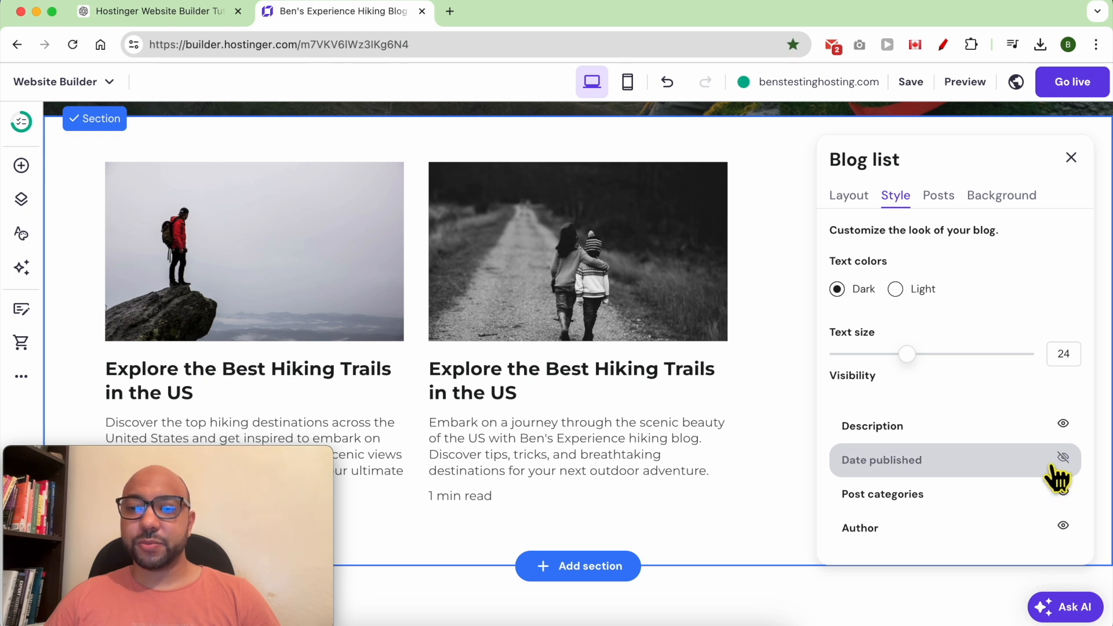
pyautogui.click(1064, 426)
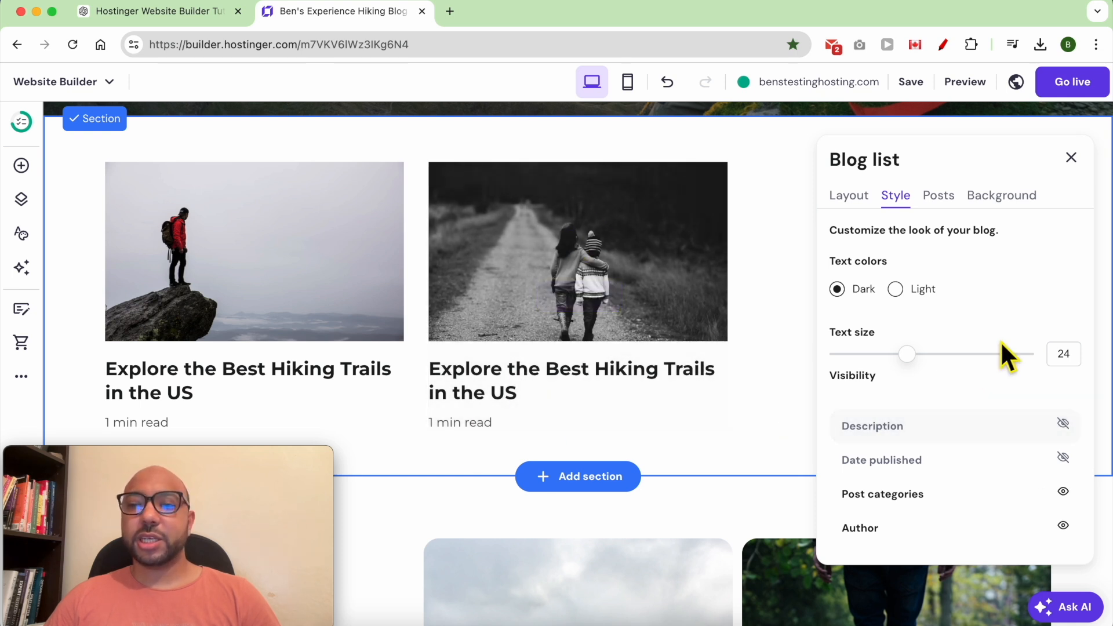
pyautogui.click(786, 369)
pyautogui.scroll(-6, 786, 371)
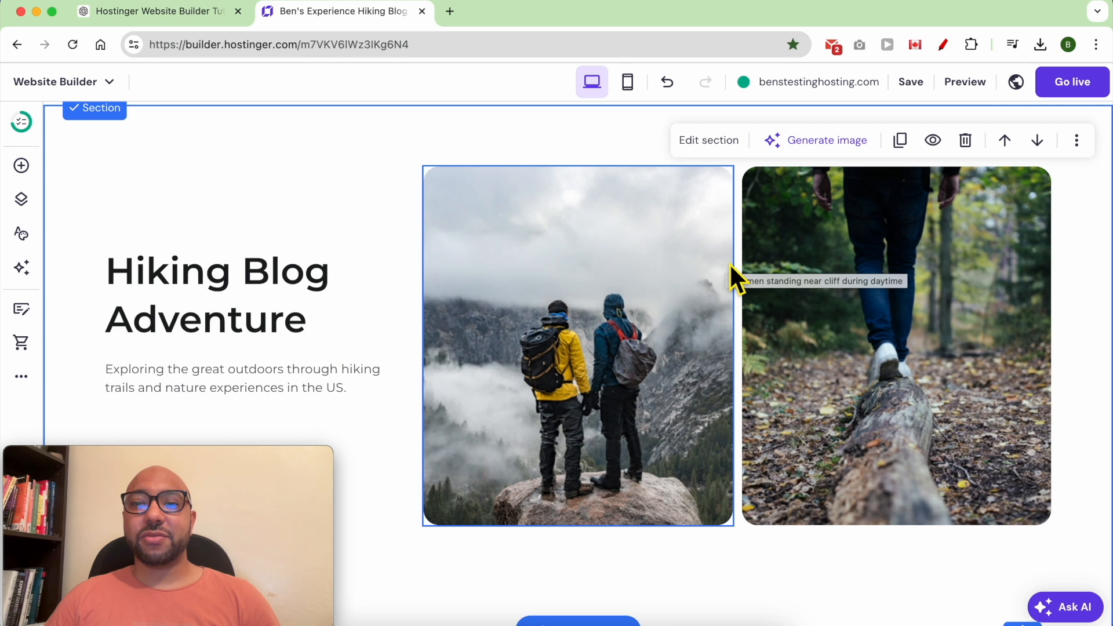
# Clear the section by deleting both hiking photos, the Hiking Blog Adventure heading and its description.
pyautogui.click(835, 232)
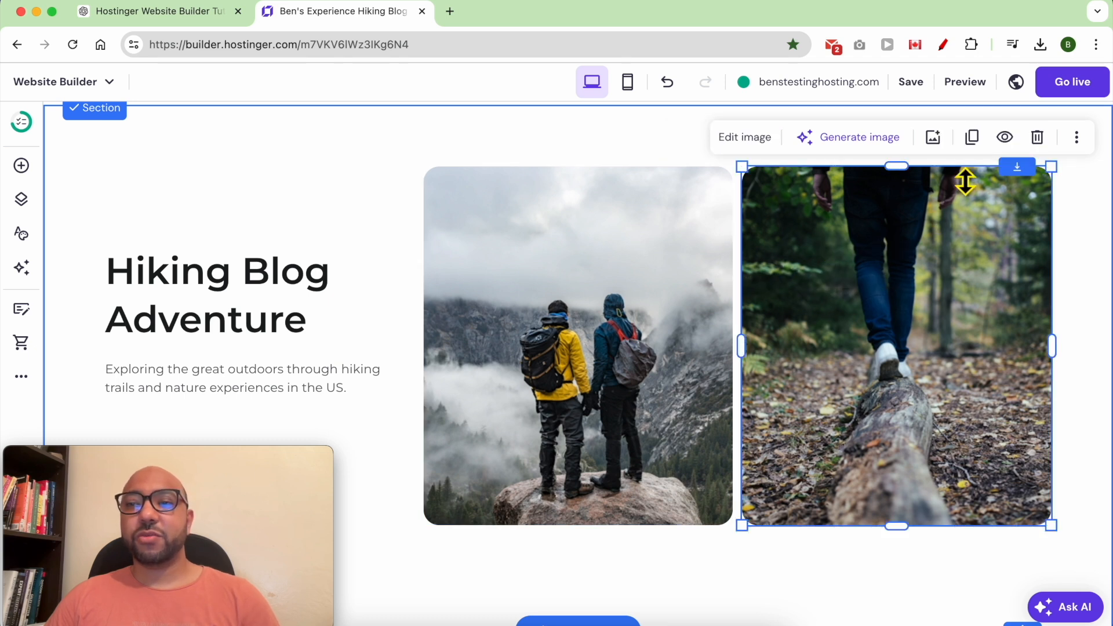
pyautogui.click(1036, 138)
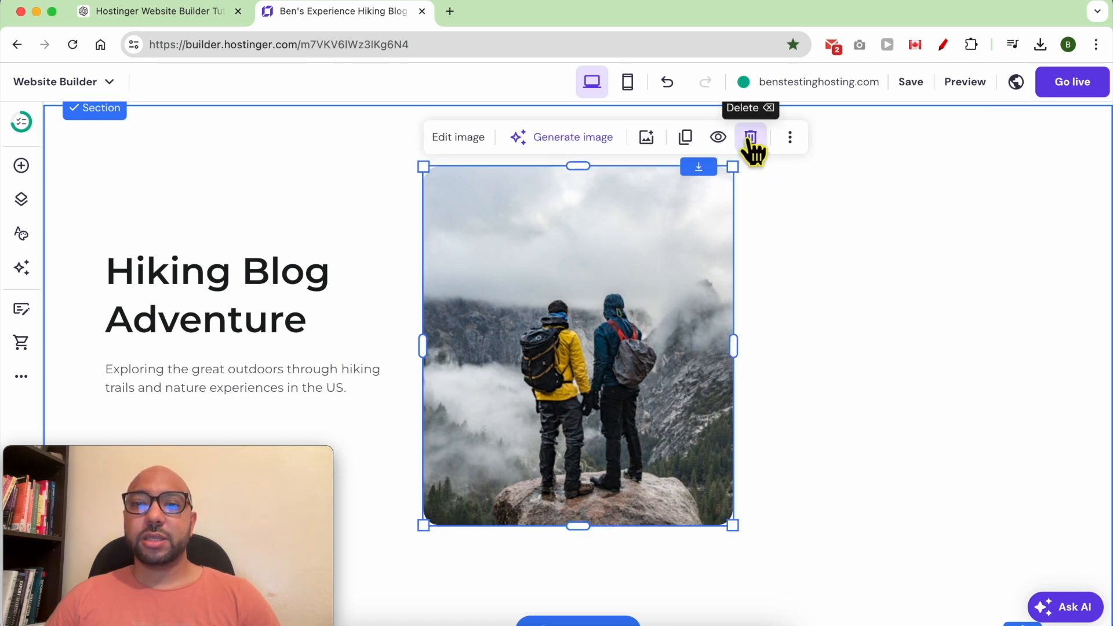
pyautogui.click(751, 138)
pyautogui.click(343, 262)
pyautogui.press('BackSpace')
pyautogui.click(305, 378)
pyautogui.click(340, 325)
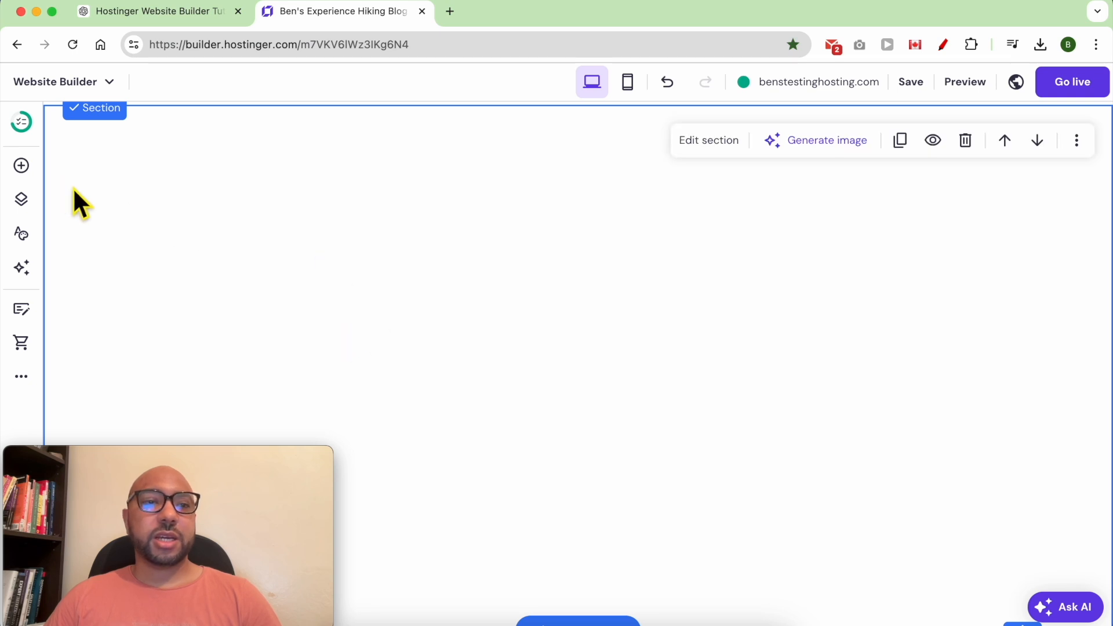
# Add an Instagram feed to the empty section, stretch it full width, and open its settings.
pyautogui.click(21, 166)
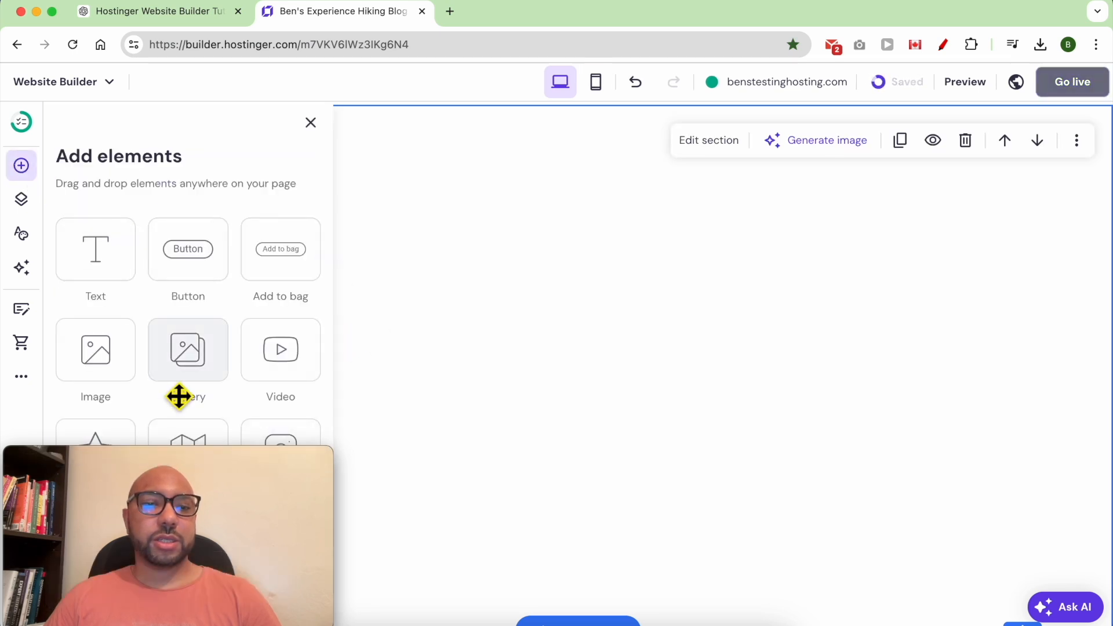
pyautogui.scroll(-3, 178, 396)
pyautogui.moveTo(286, 383); pyautogui.dragTo(617, 342)
pyautogui.click(580, 414)
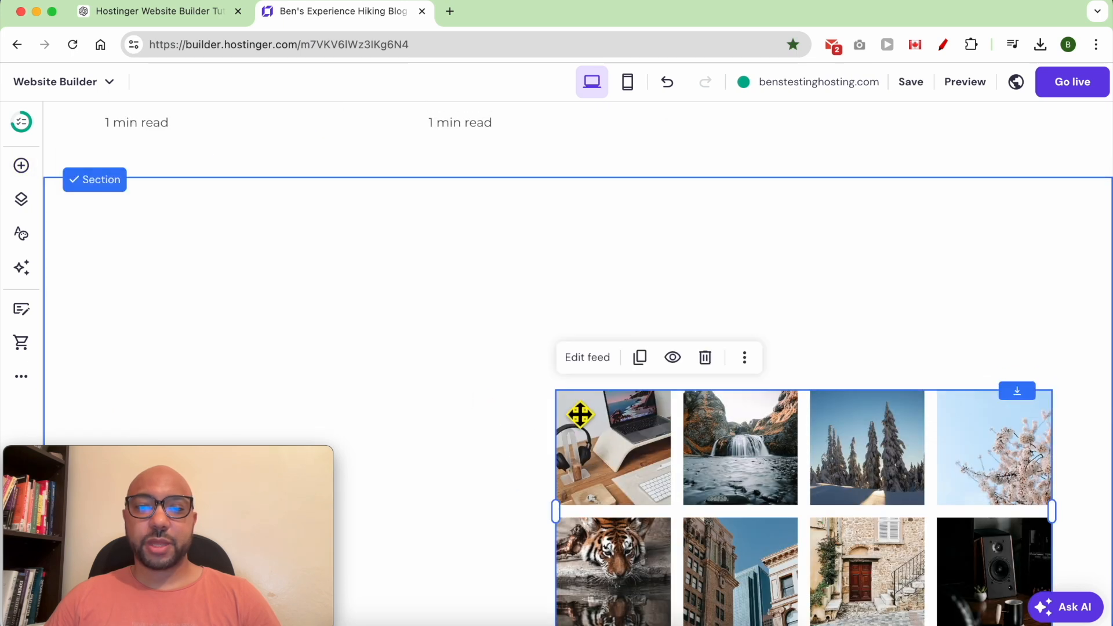
pyautogui.moveTo(804, 474); pyautogui.dragTo(371, 327)
pyautogui.moveTo(623, 367); pyautogui.dragTo(1035, 366)
pyautogui.moveTo(852, 429)
pyautogui.mouseDown()
pyautogui.moveTo(847, 405)
pyautogui.moveTo(848, 427)
pyautogui.mouseUp()
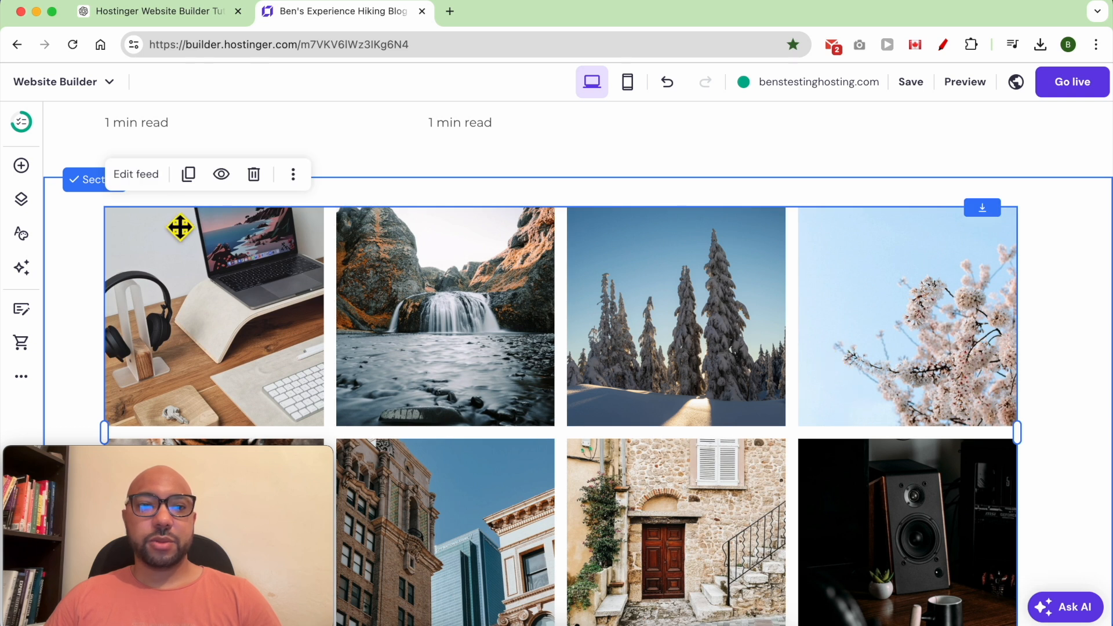
pyautogui.click(152, 180)
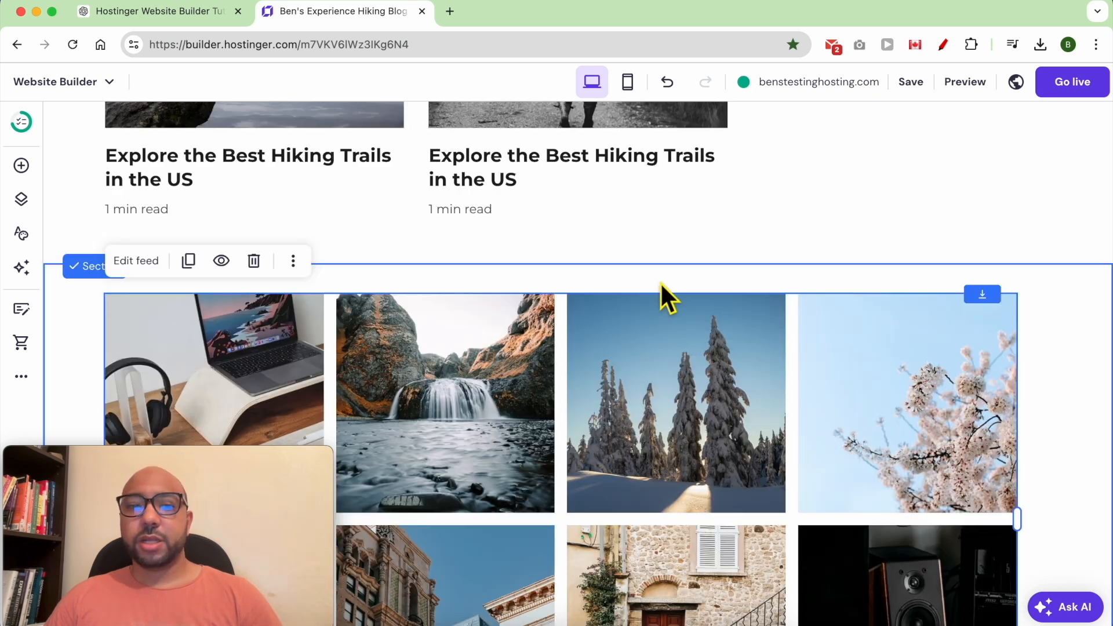
pyautogui.scroll(-9, 630, 276)
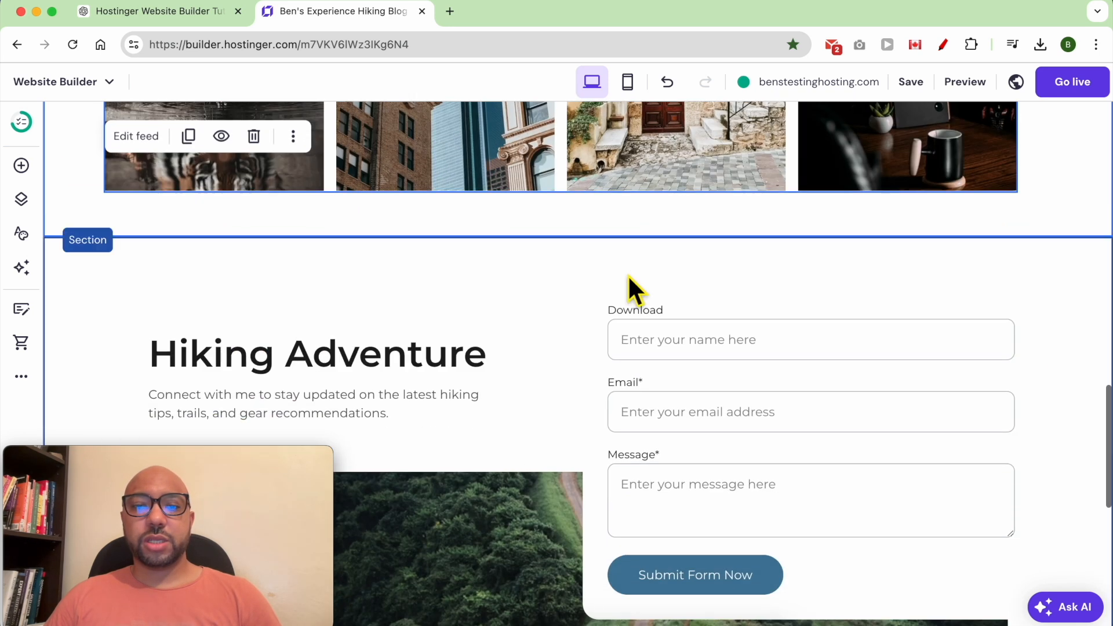
# Change the contact block's Hiking Adventure heading to 'Contact me'.
pyautogui.scroll(-5, 630, 287)
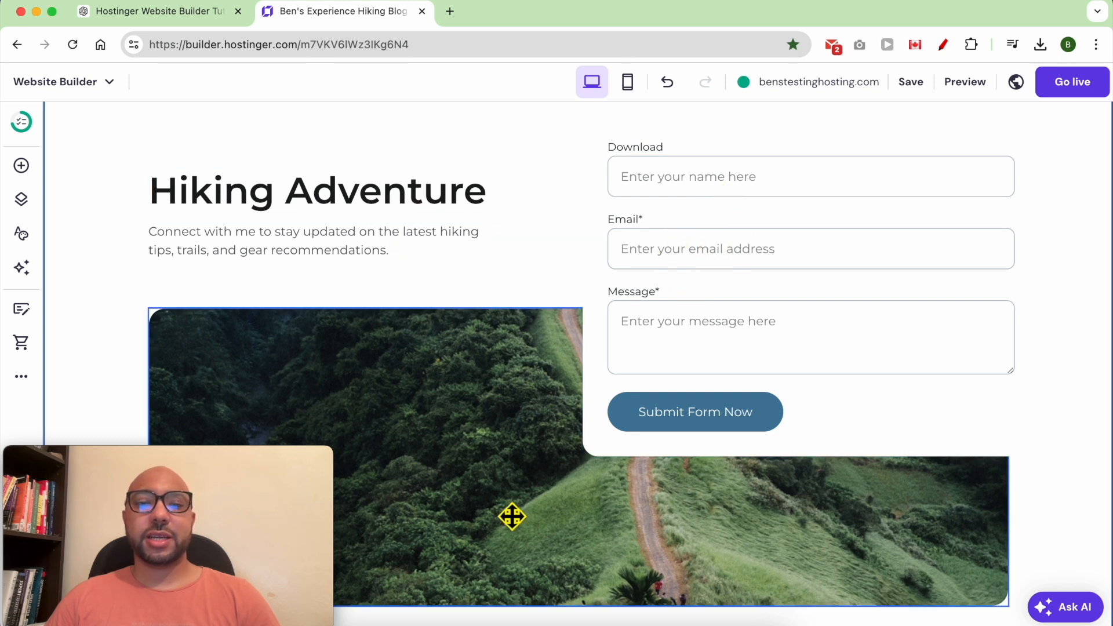
pyautogui.click(686, 235)
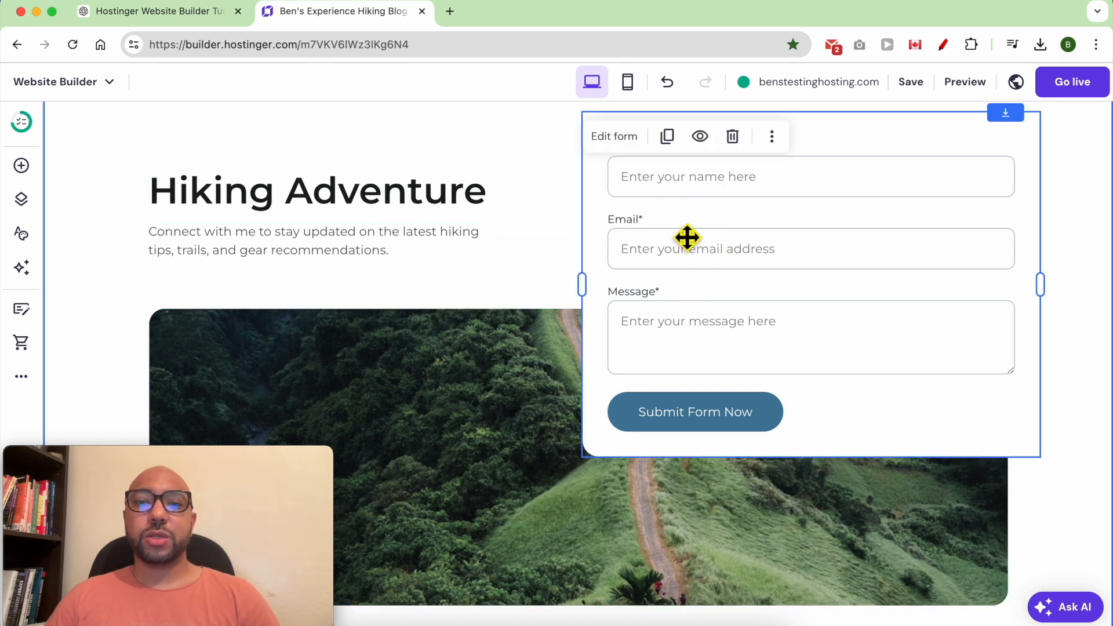
pyautogui.click(378, 211)
pyautogui.click(374, 210)
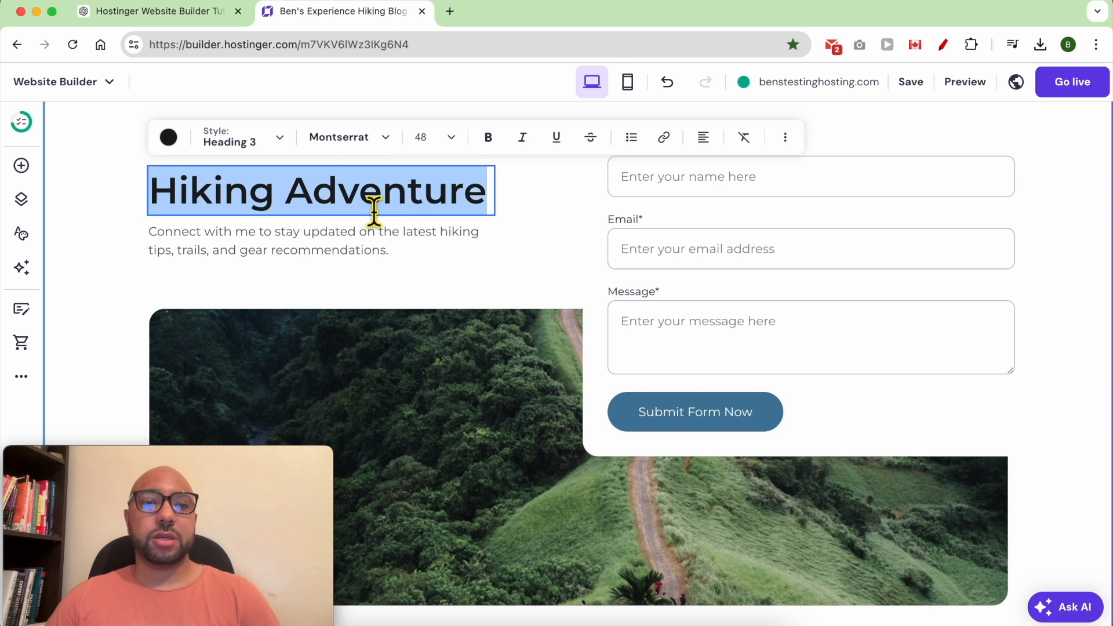
pyautogui.write('Contact me')
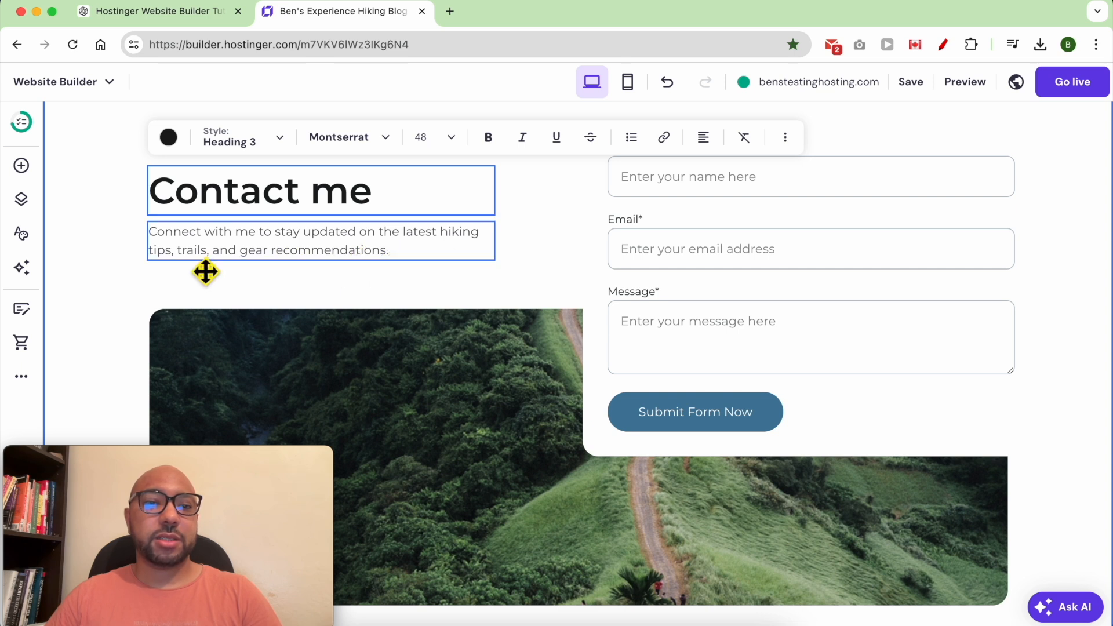
# Replace the description paragraph with 'Connect with me using this form:'.
pyautogui.click(299, 248)
pyautogui.tripleClick(365, 254)
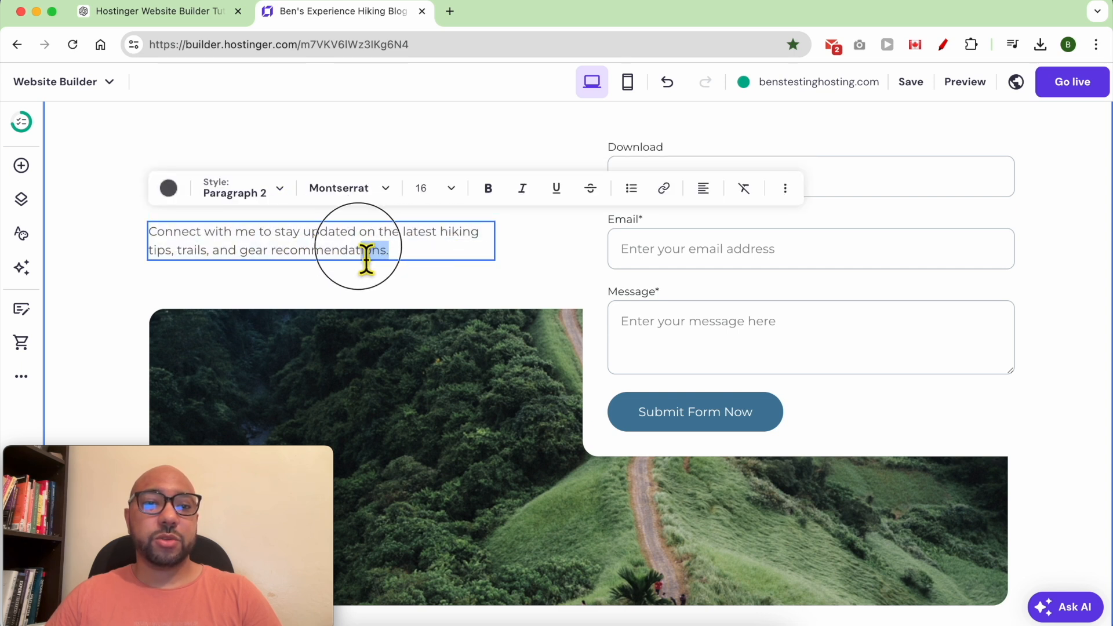
pyautogui.moveTo(279, 243); pyautogui.dragTo(272, 241)
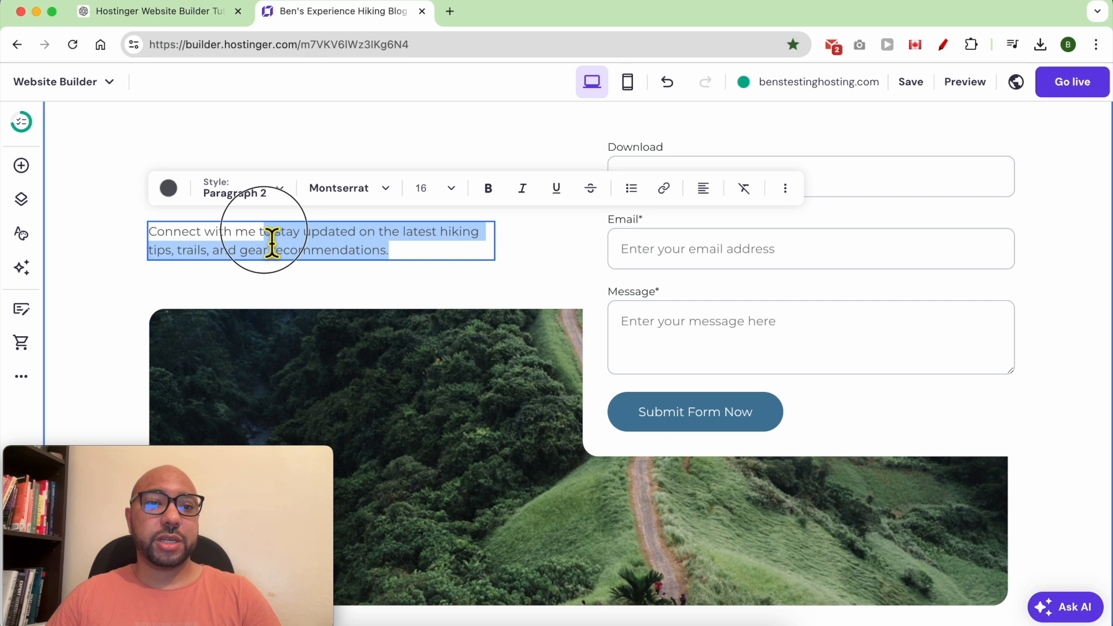
pyautogui.write('using this form:')
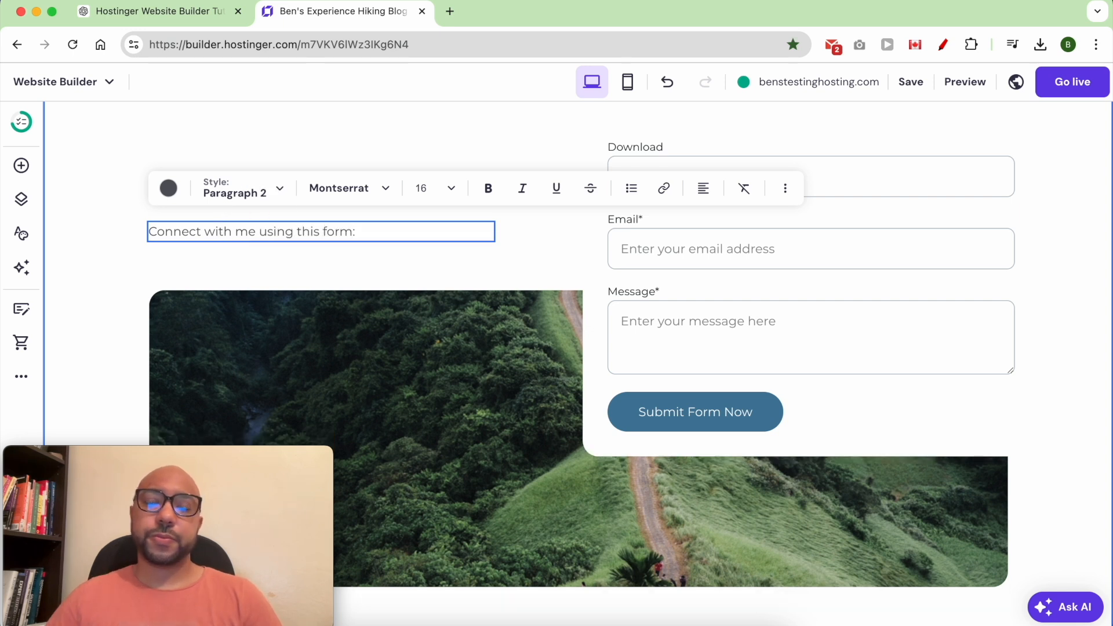
pyautogui.click(703, 269)
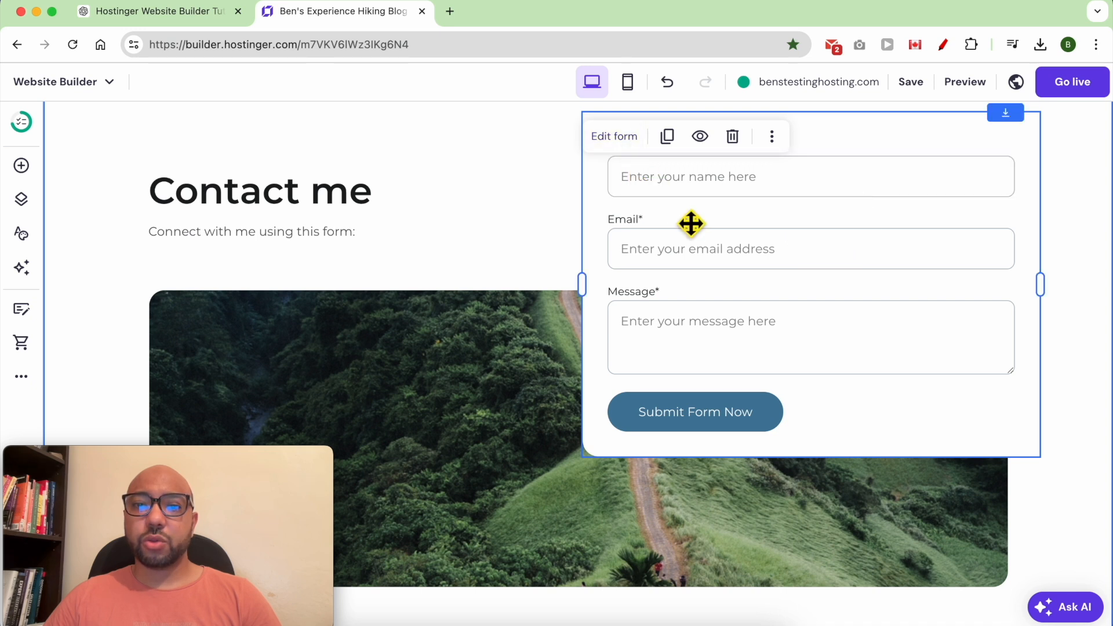
# In the contact form's fields, rename the Download field to 'Name'.
pyautogui.click(614, 137)
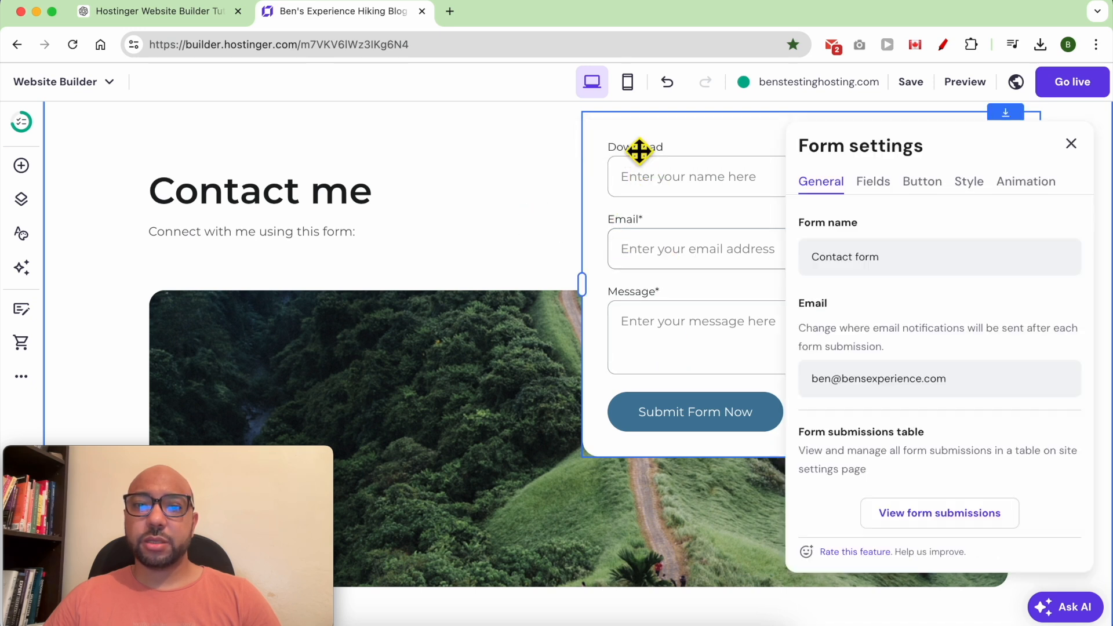
pyautogui.click(870, 183)
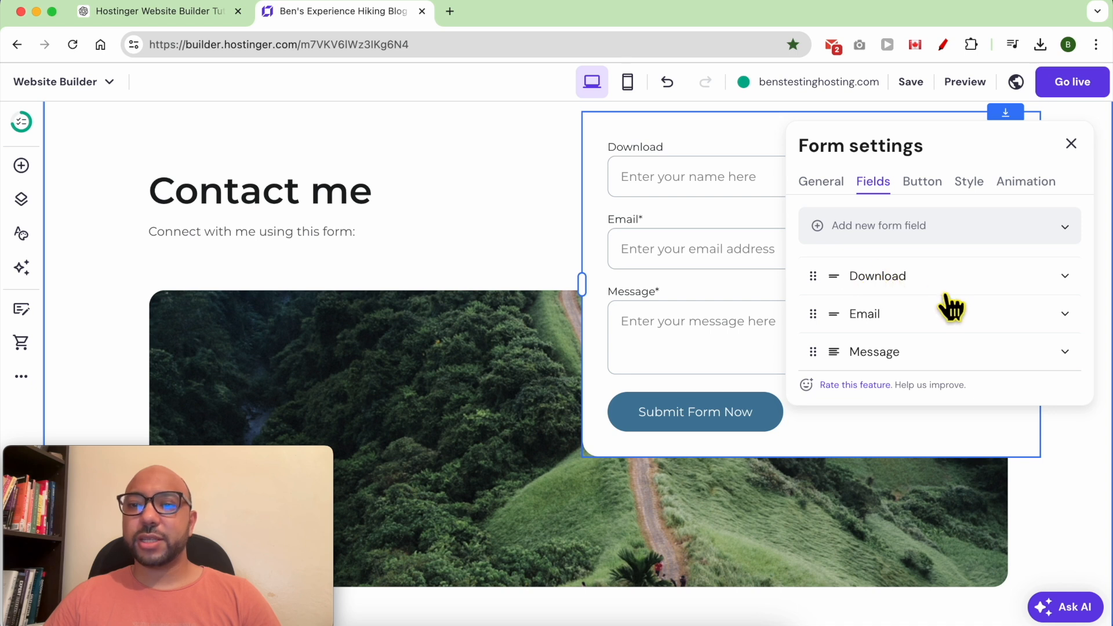
pyautogui.click(1067, 277)
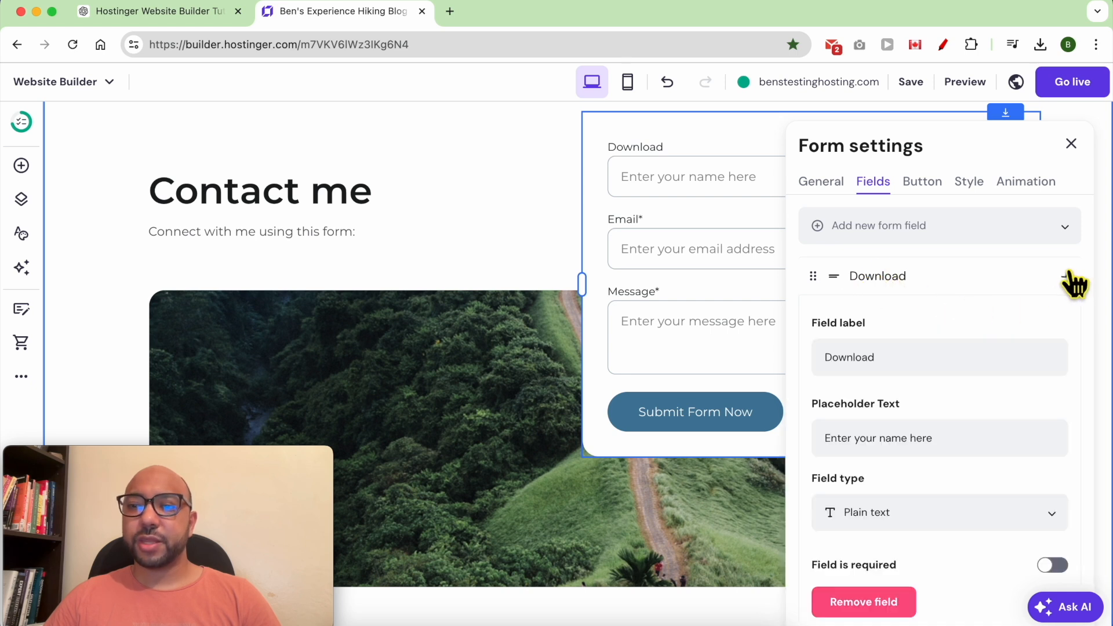
pyautogui.doubleClick(909, 374)
pyautogui.write('NAme')
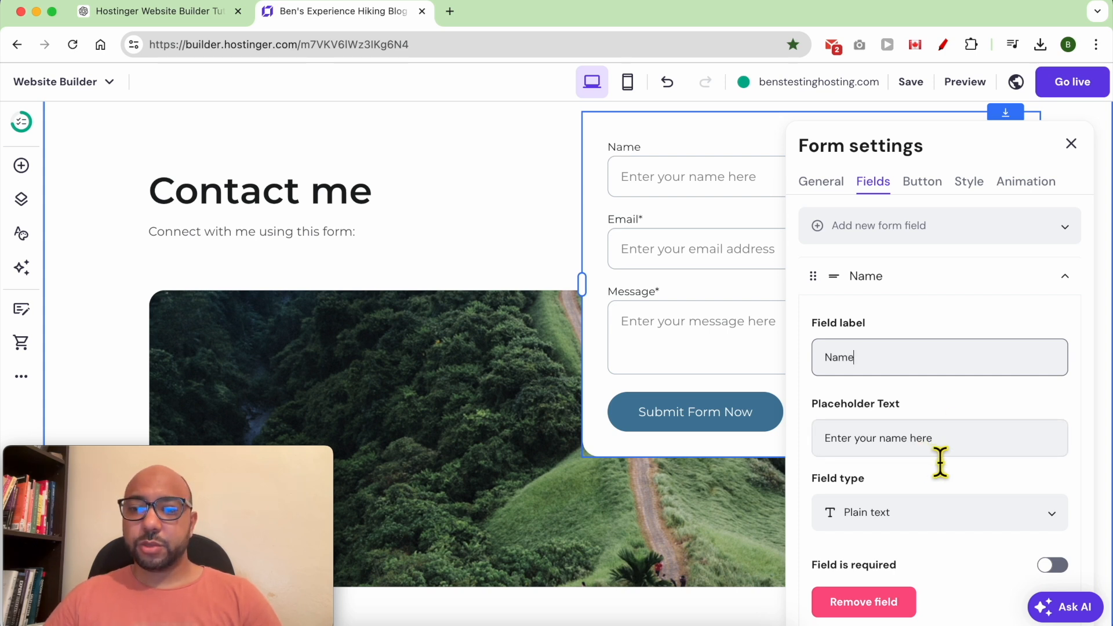
# Make the Name field required with the error message 'Name is required'.
pyautogui.scroll(-5, 931, 455)
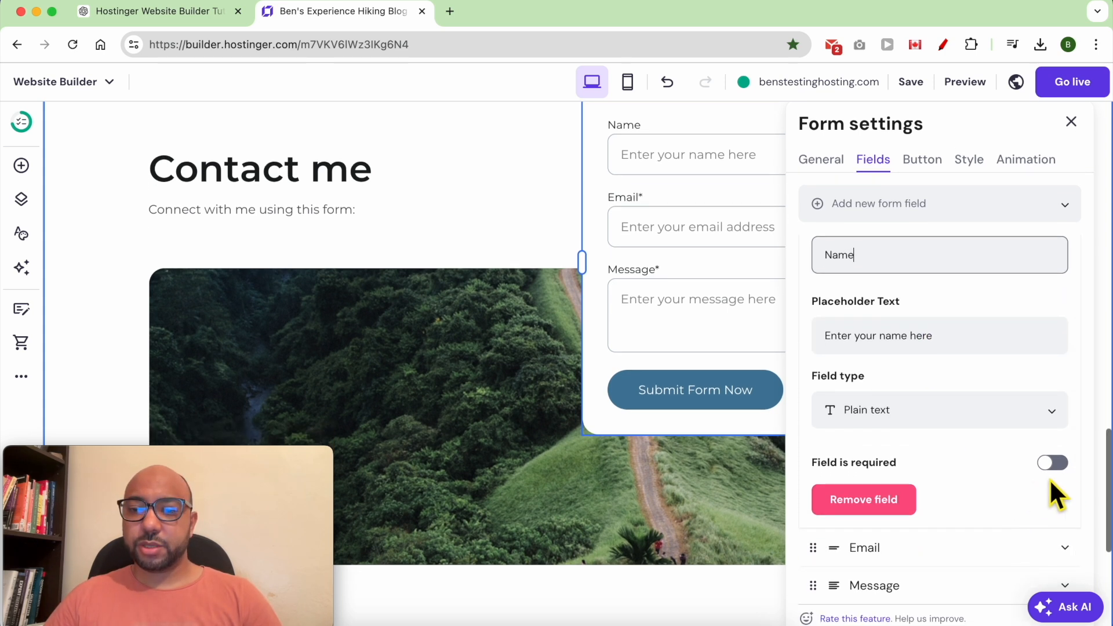
pyautogui.click(1055, 464)
pyautogui.scroll(-1, 974, 495)
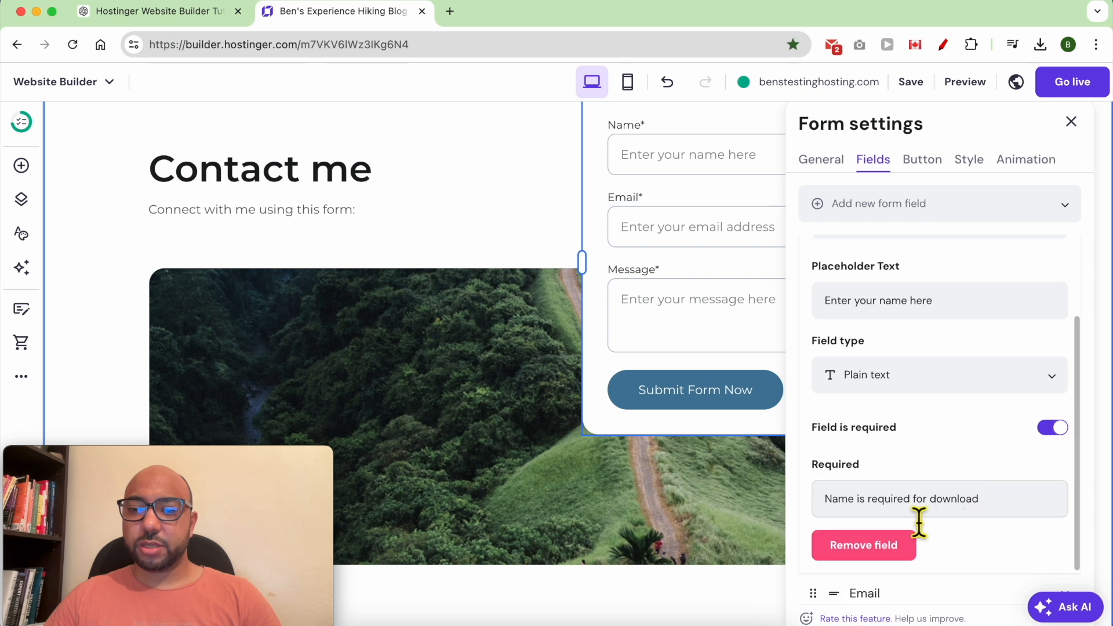
pyautogui.doubleClick(958, 499)
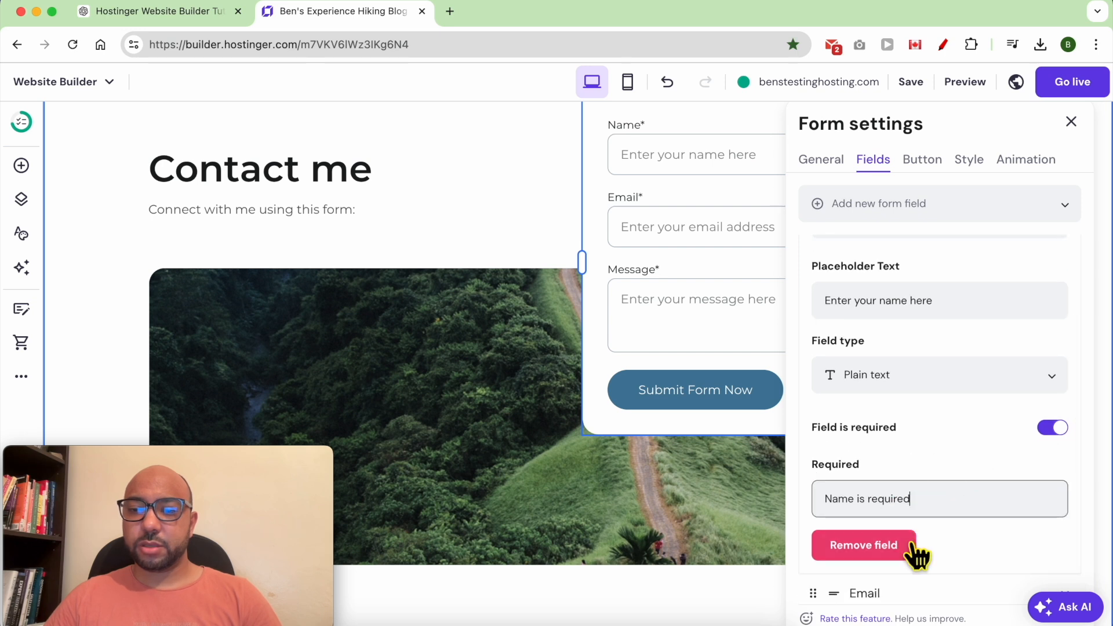
pyautogui.scroll(-2, 995, 379)
pyautogui.click(923, 157)
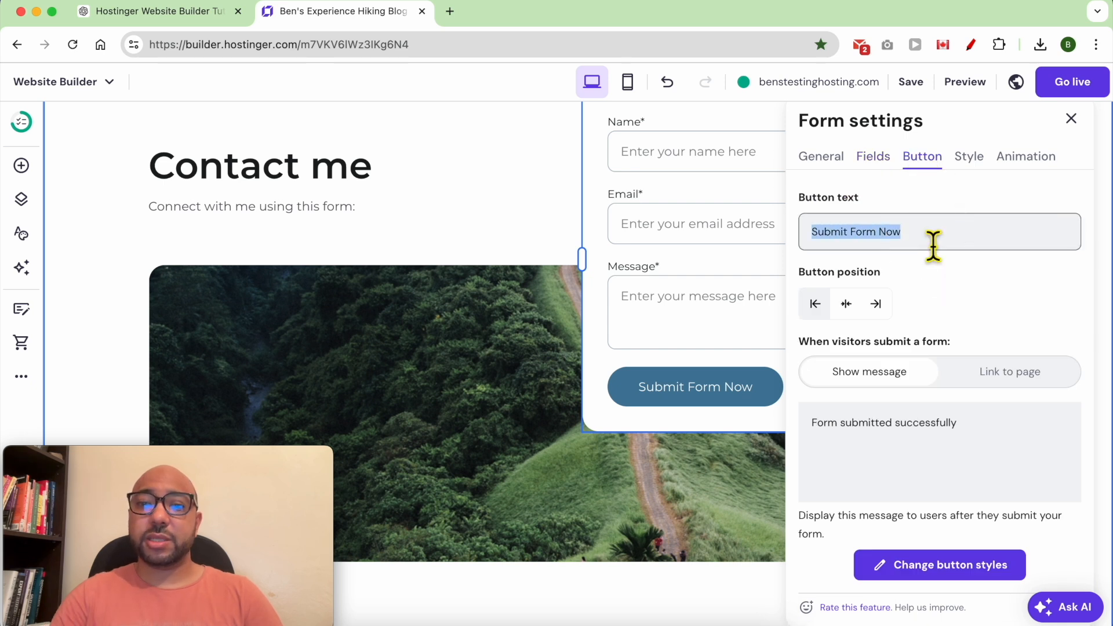
# Change the submit button text to 'Send me your message' and close the form settings.
pyautogui.write('Send')
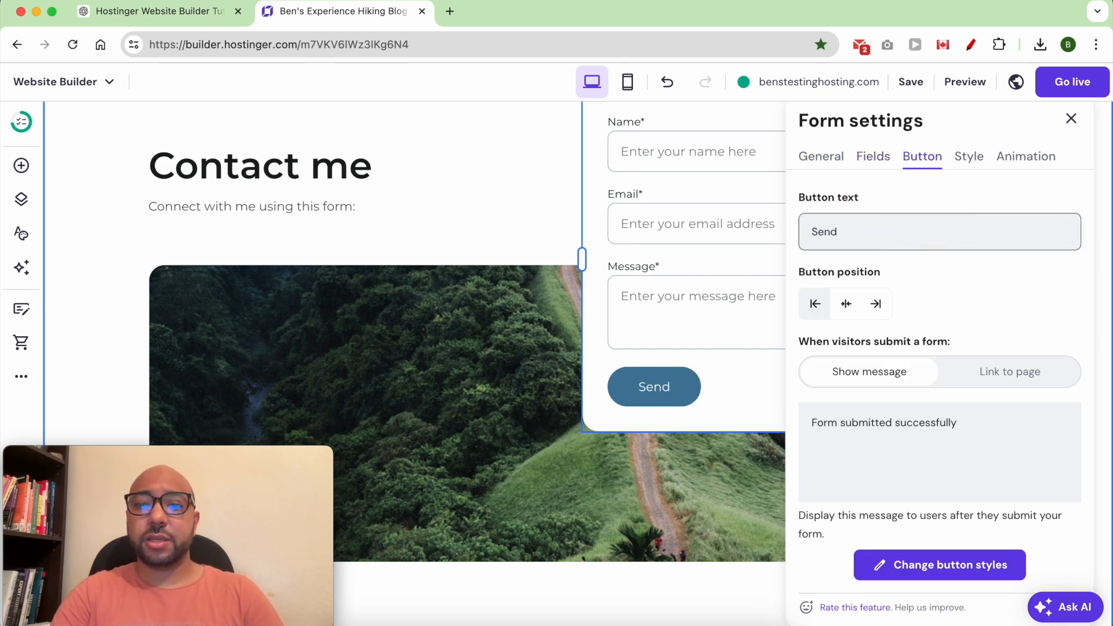
pyautogui.write(' me yo')
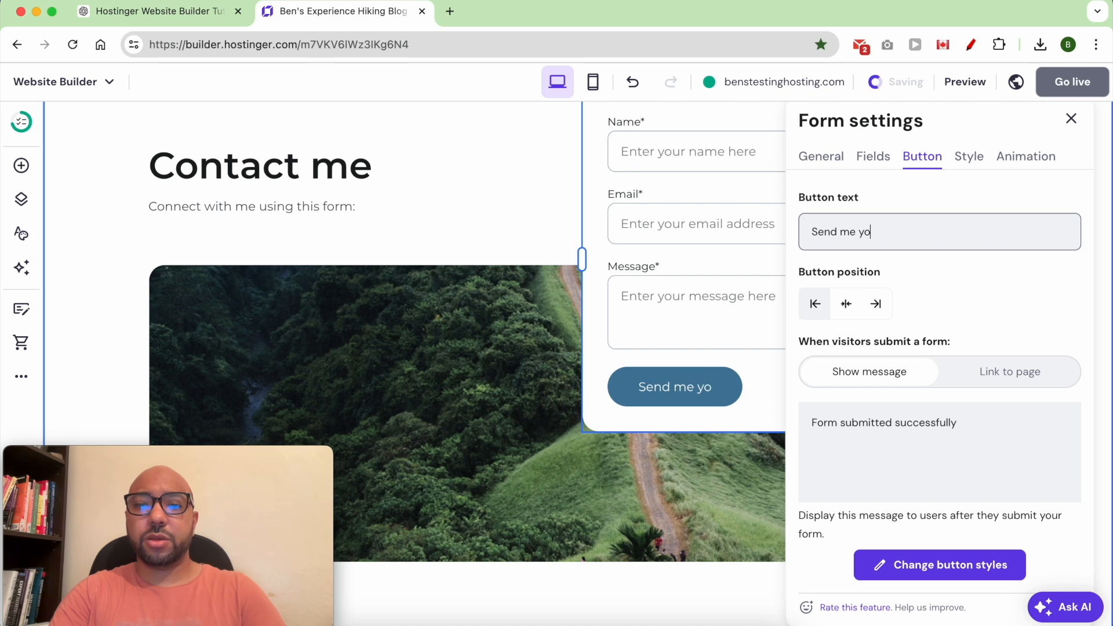
pyautogui.write('ur message')
pyautogui.click(1073, 123)
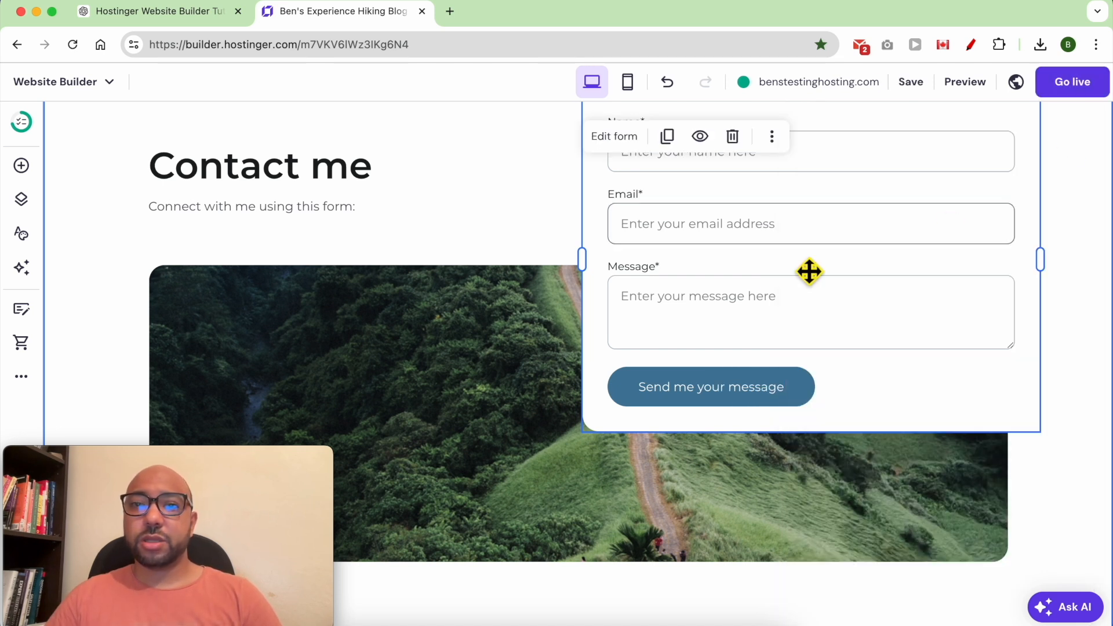
pyautogui.scroll(3, 743, 311)
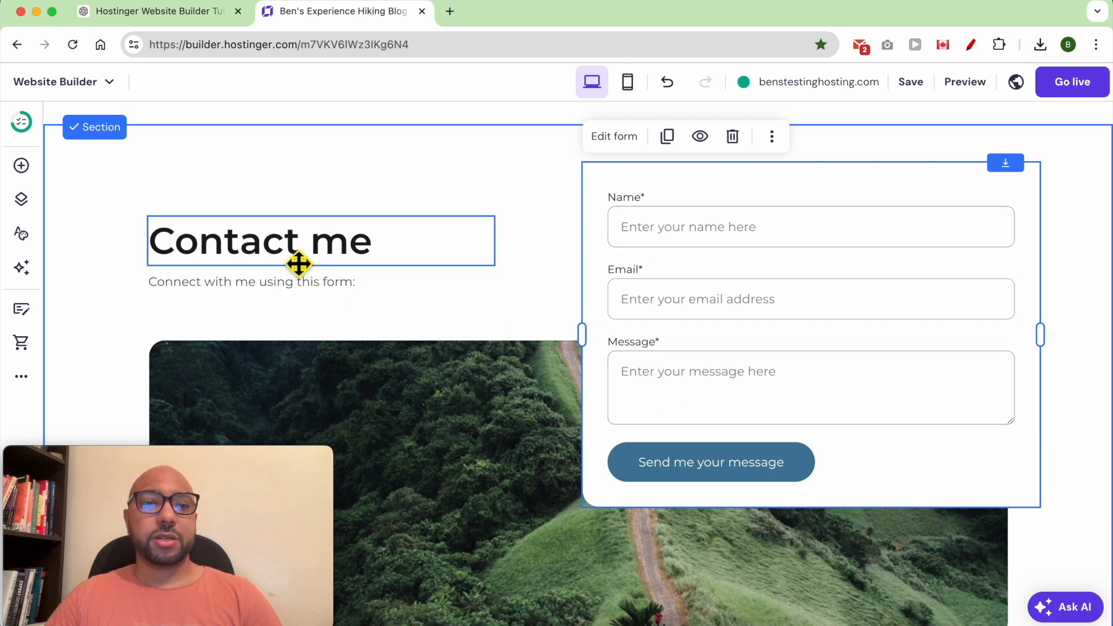
pyautogui.scroll(-1, 580, 380)
# Change the footer heading to 'Ben's Adventure' by adding 'Ben's' at its start.
pyautogui.scroll(-6, 519, 354)
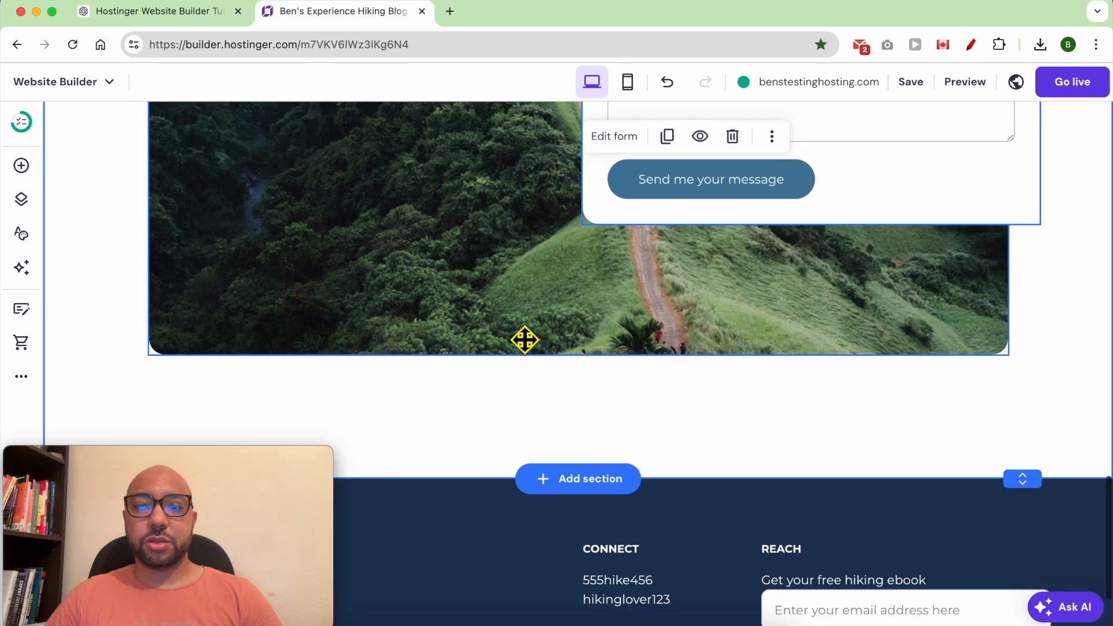
pyautogui.scroll(3, 652, 348)
pyautogui.scroll(-3, 652, 348)
pyautogui.moveTo(256, 464)
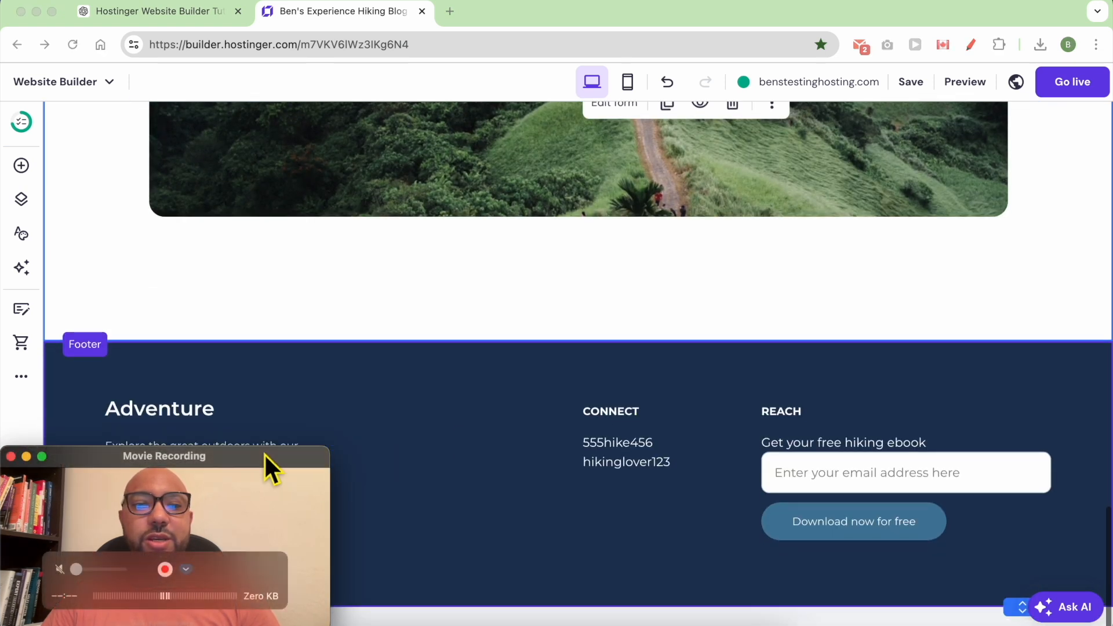
pyautogui.moveTo(259, 458); pyautogui.dragTo(1039, 25)
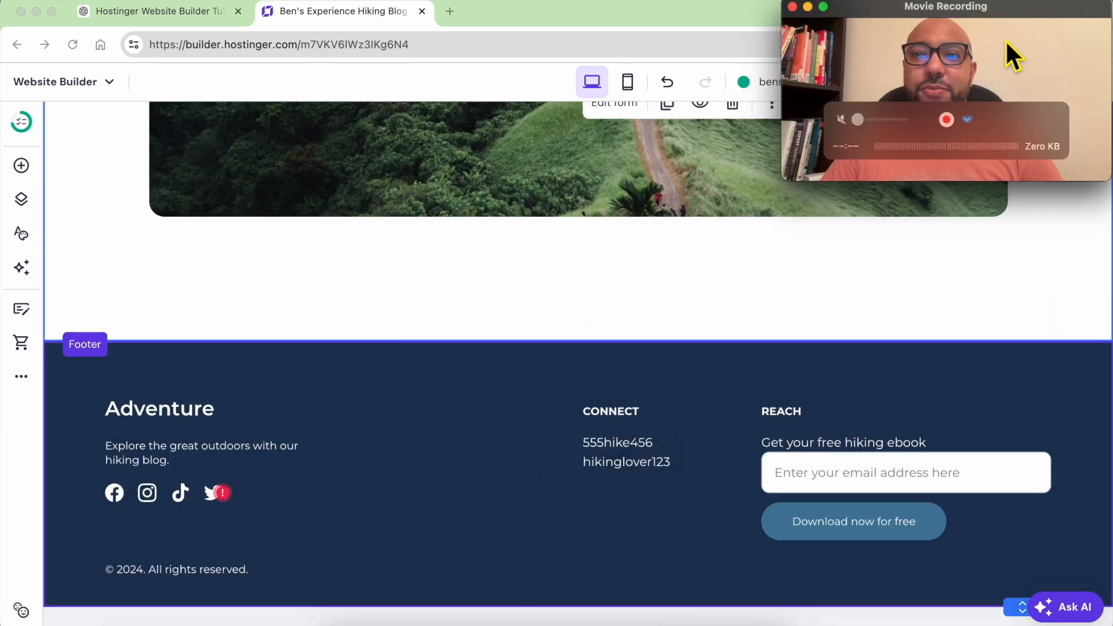
pyautogui.click(177, 427)
pyautogui.doubleClick(177, 427)
pyautogui.press('Left')
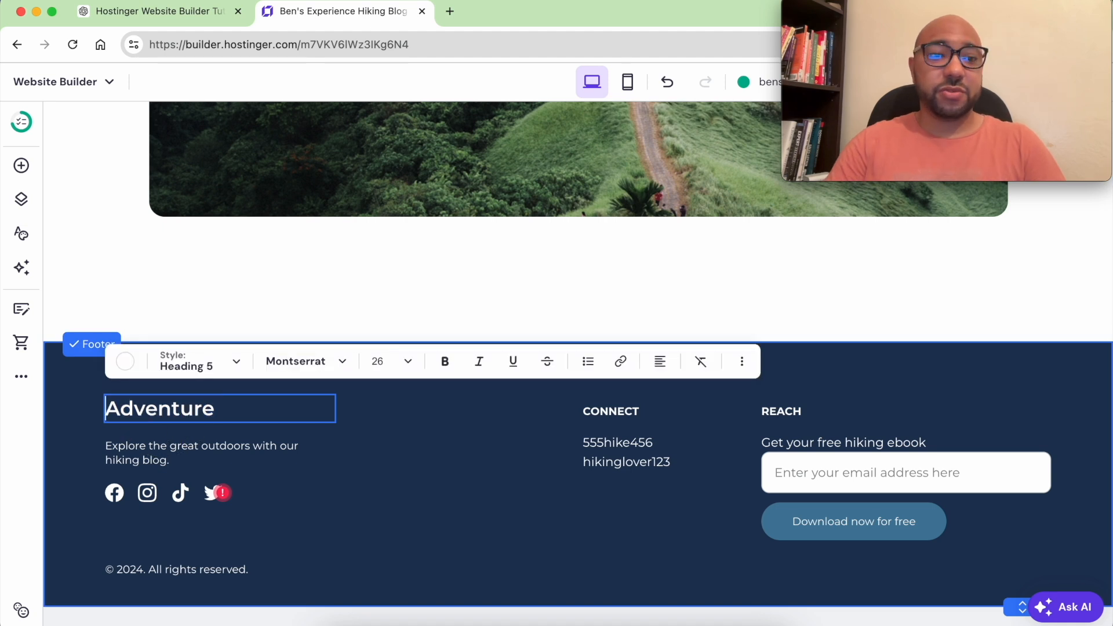
pyautogui.write("Ben's")
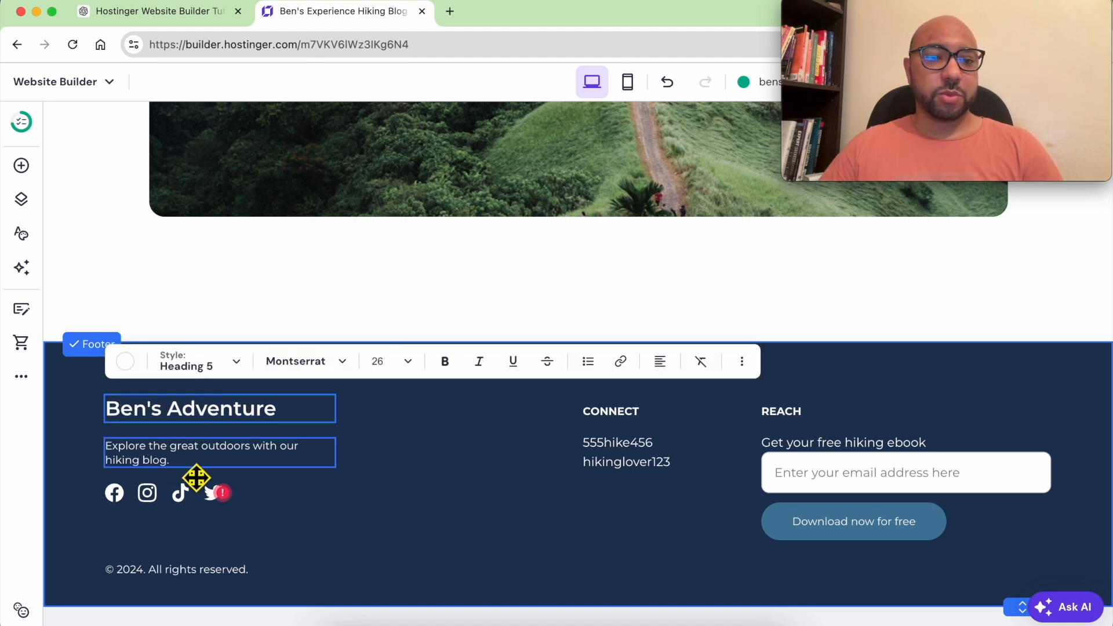
# In the footer's social icon settings, edit and confirm the Facebook link.
pyautogui.click(124, 495)
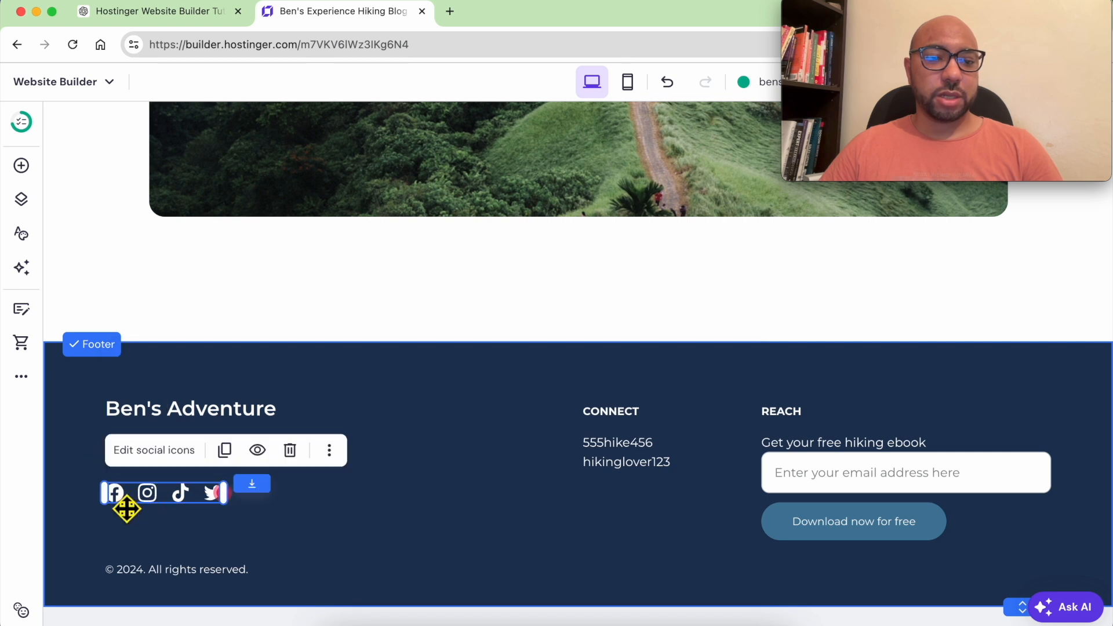
pyautogui.click(154, 452)
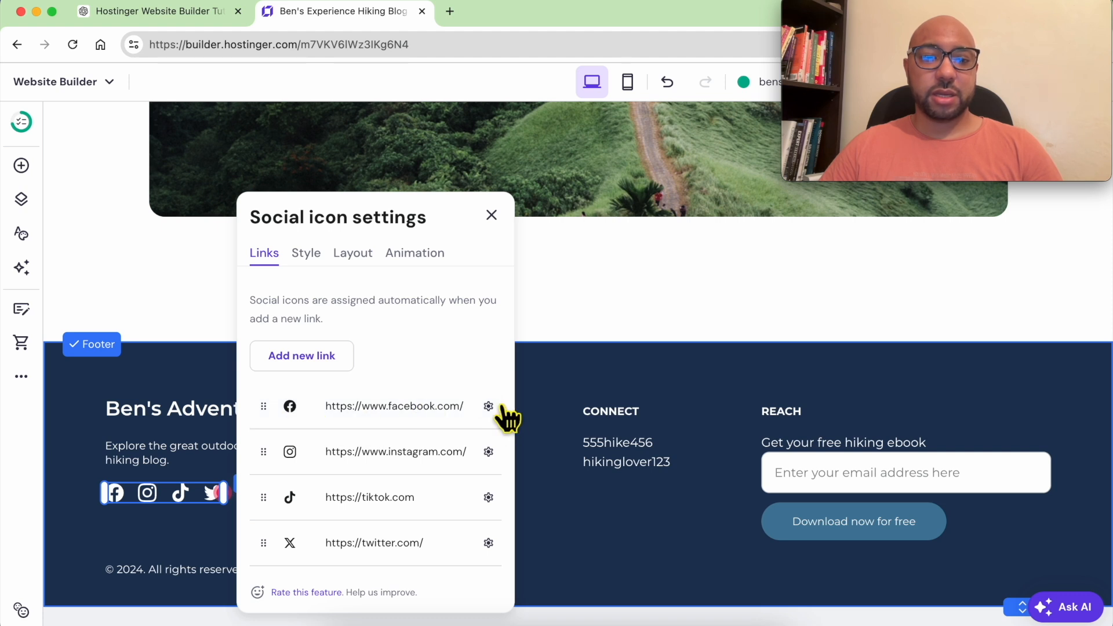
pyautogui.click(488, 406)
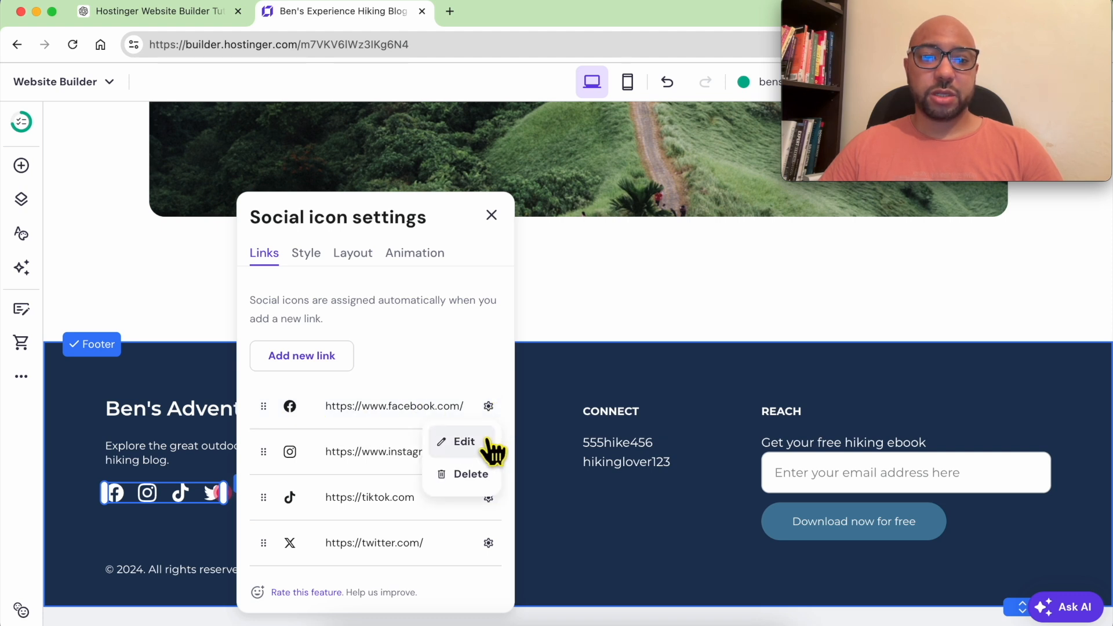
pyautogui.click(485, 442)
pyautogui.tripleClick(405, 419)
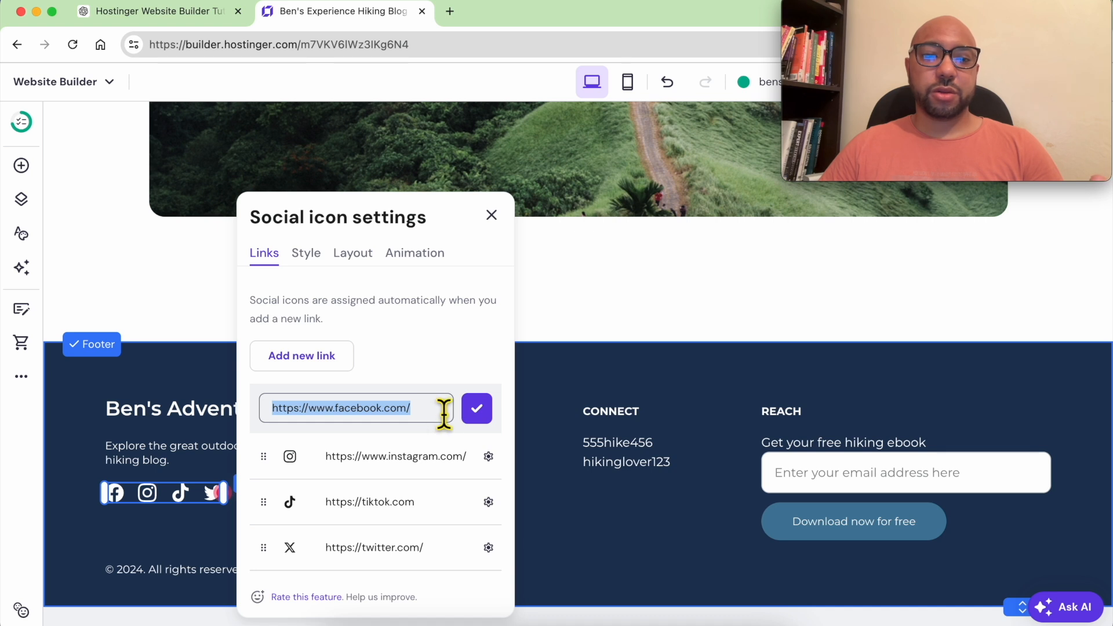
pyautogui.click(473, 408)
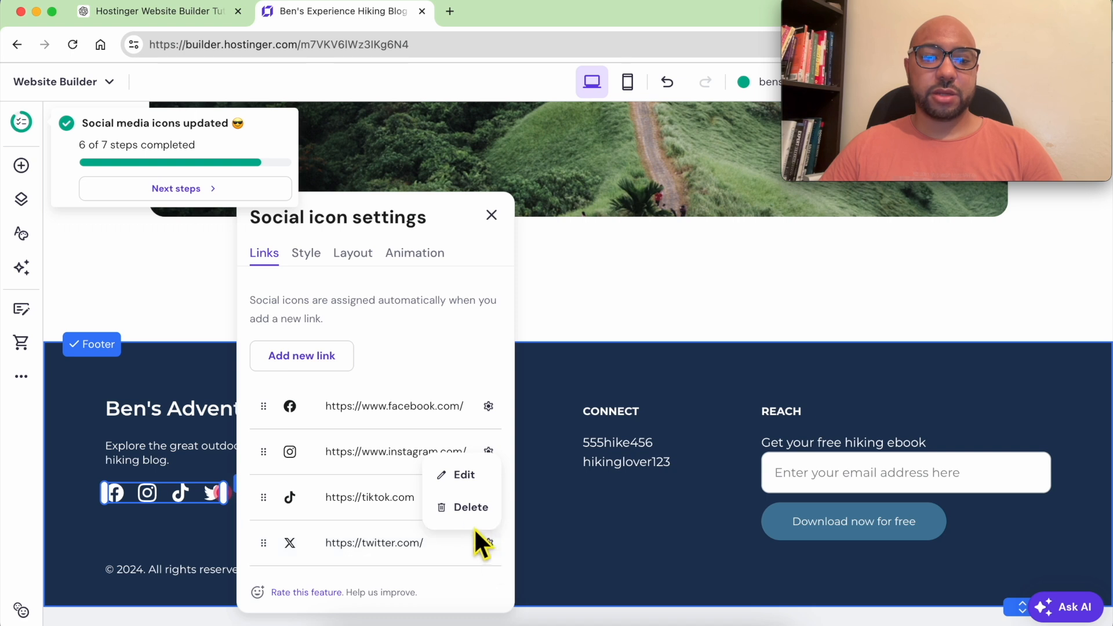
# Delete the Twitter link and icon, removing the accidentally duplicated icons row.
pyautogui.click(472, 513)
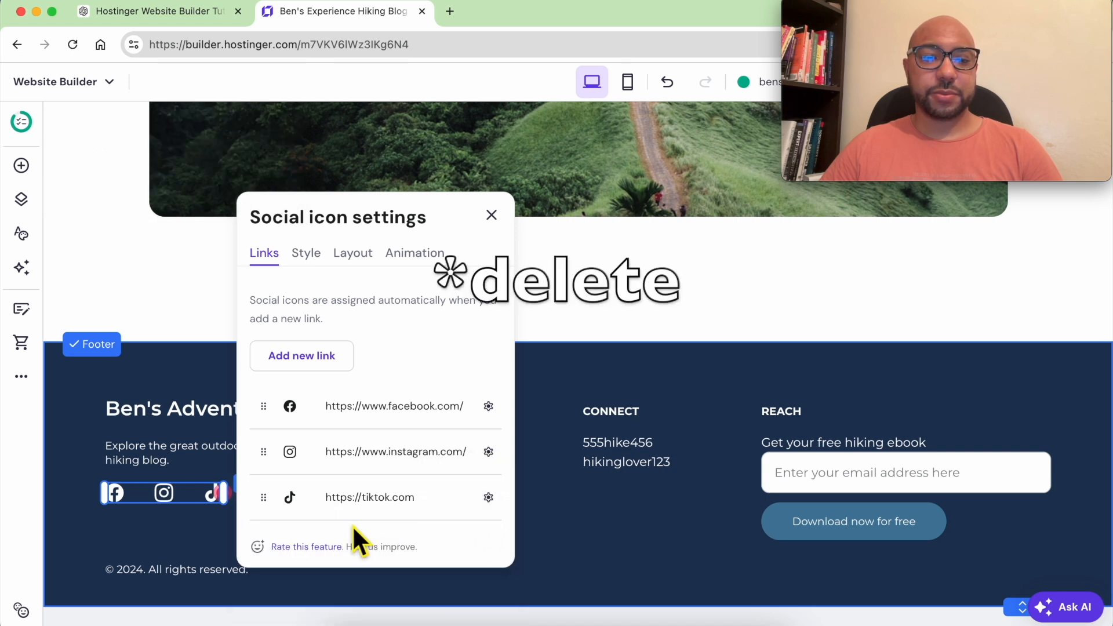
pyautogui.click(208, 436)
pyautogui.click(192, 493)
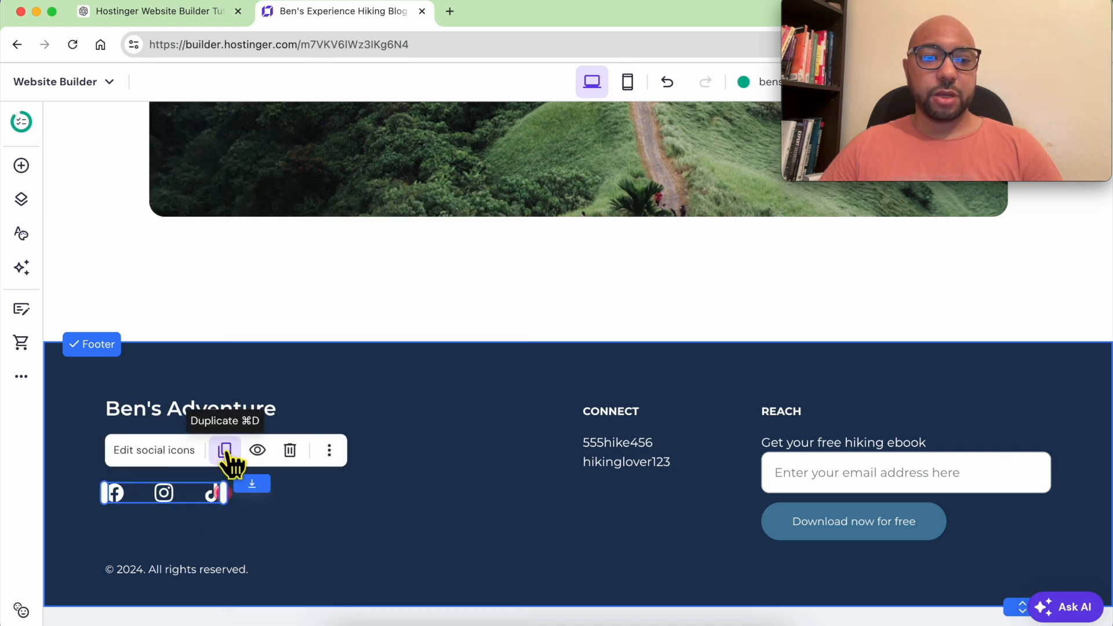
pyautogui.click(297, 455)
# Enlarge the social icons to 40 px in the Style options.
pyautogui.click(222, 498)
pyautogui.click(171, 451)
pyautogui.click(307, 299)
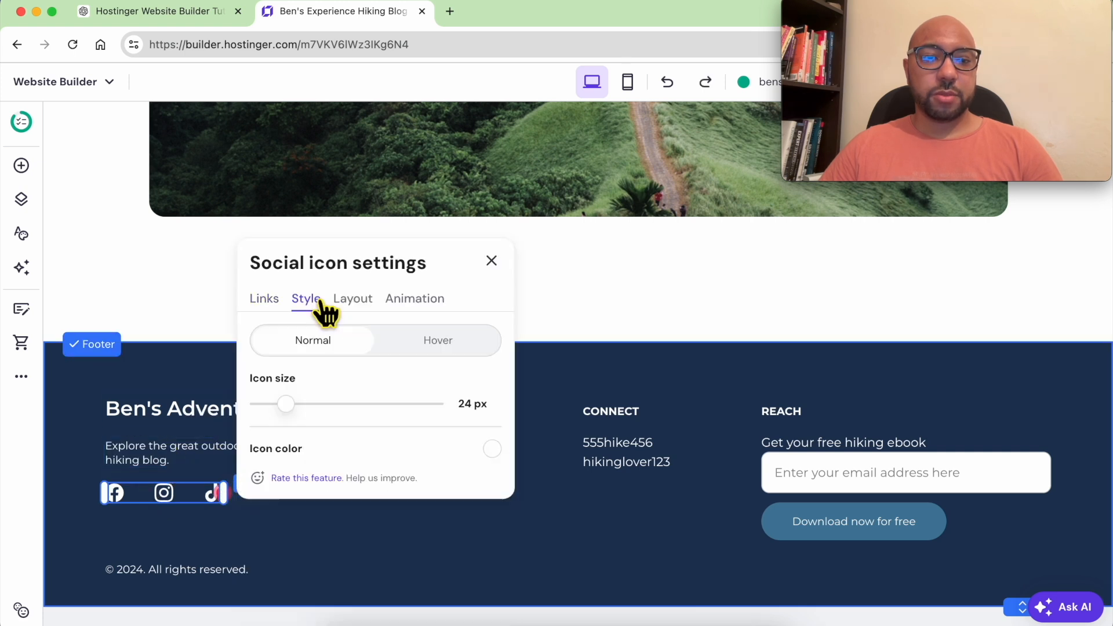
pyautogui.moveTo(288, 405)
pyautogui.mouseDown()
pyautogui.moveTo(328, 415)
pyautogui.moveTo(297, 419)
pyautogui.mouseUp()
# Replace the phone number under CONNECT with the blog's e-mail address and widen its text box.
pyautogui.click(213, 566)
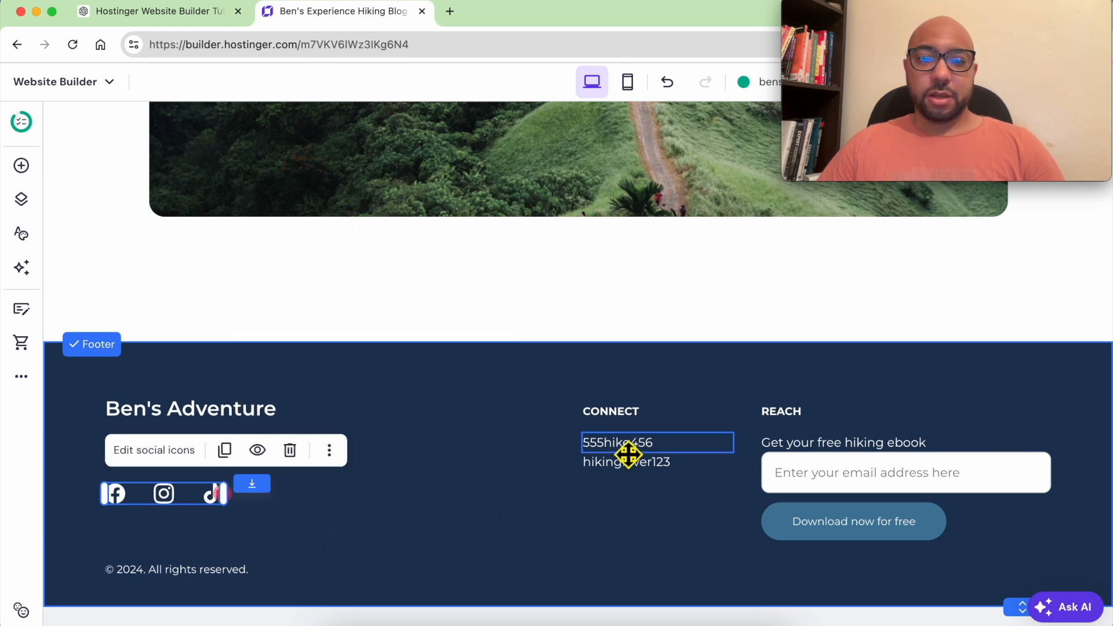
pyautogui.doubleClick(679, 457)
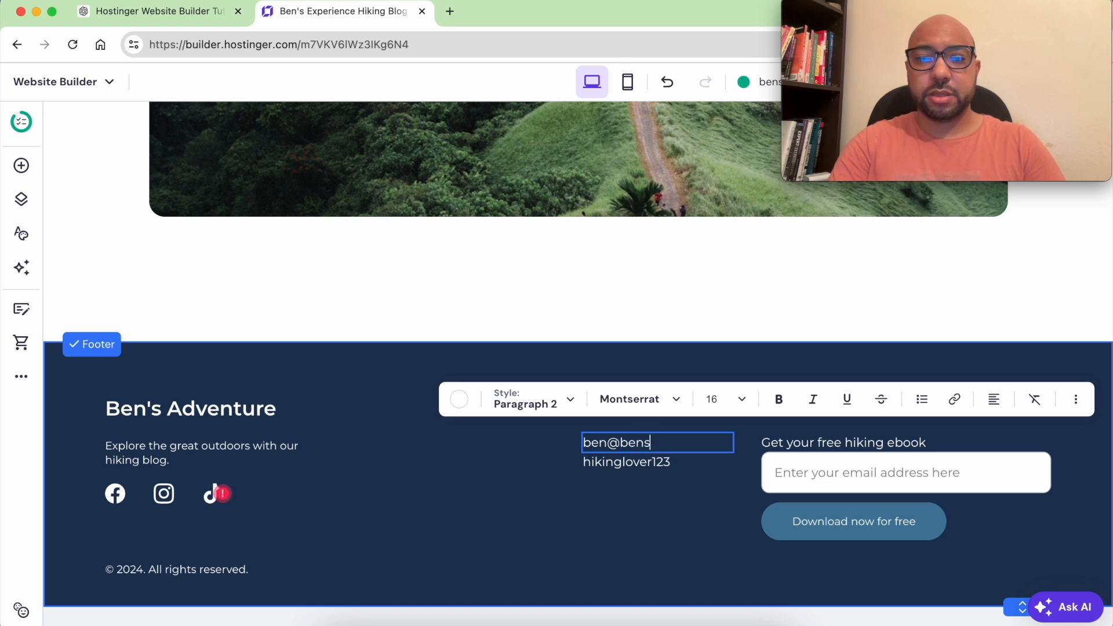
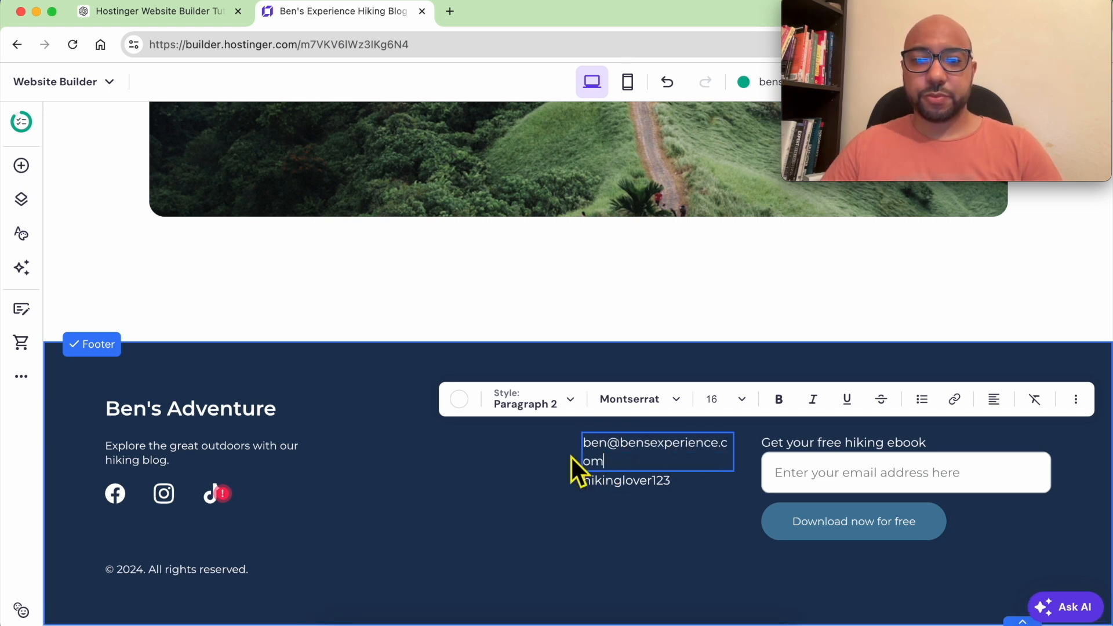
pyautogui.click(570, 457)
pyautogui.moveTo(590, 460); pyautogui.dragTo(560, 455)
# Hide the second contact line under CONNECT.
pyautogui.click(637, 487)
pyautogui.doubleClick(635, 490)
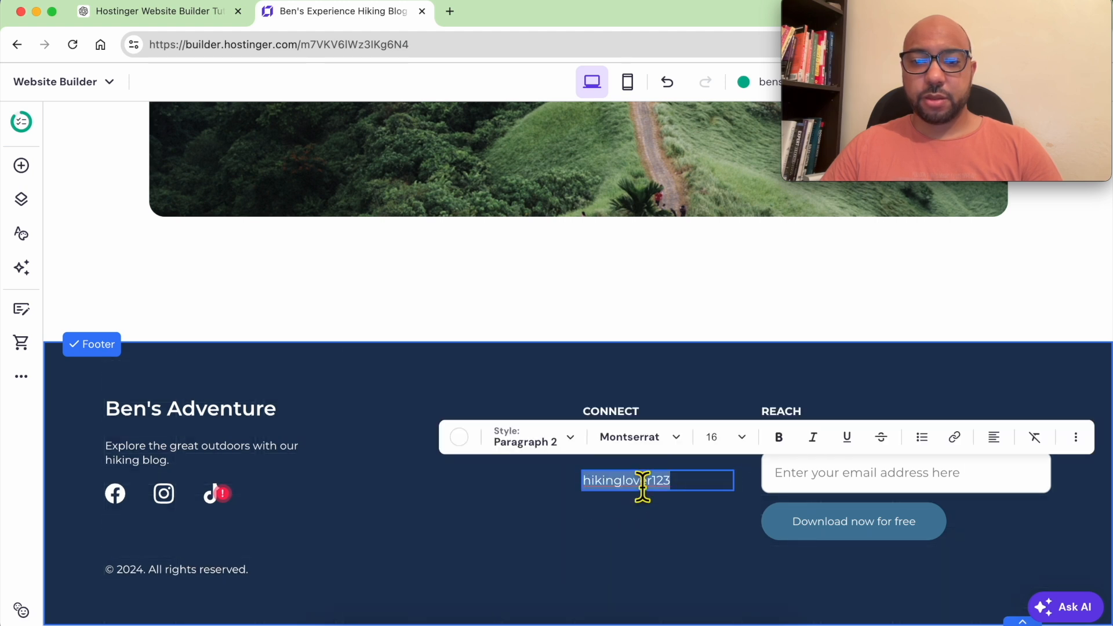
pyautogui.press('Escape')
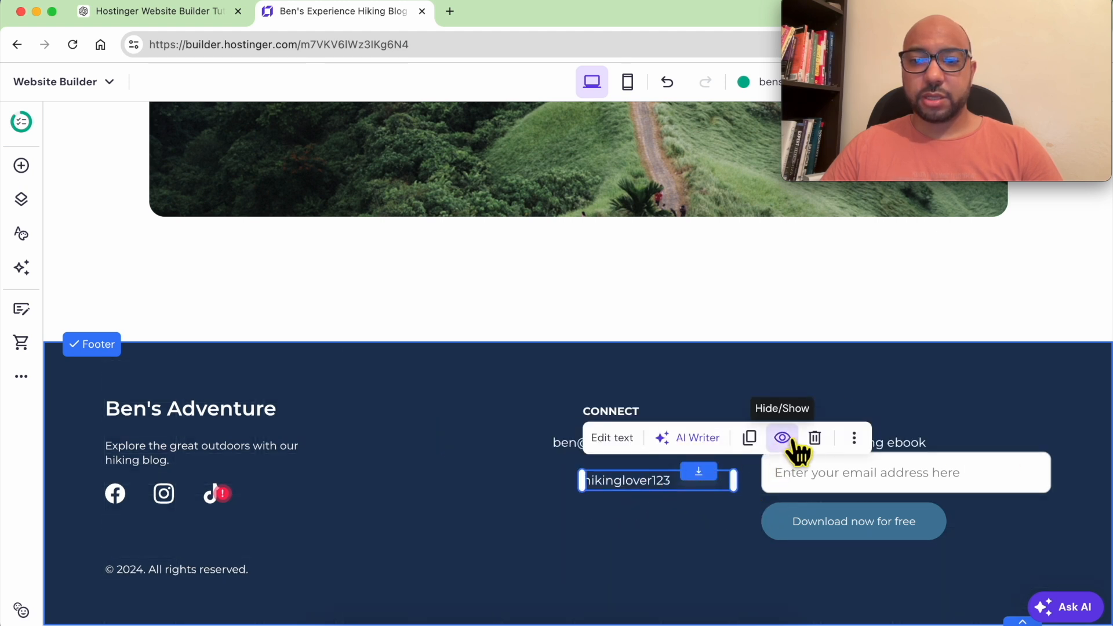
pyautogui.click(783, 439)
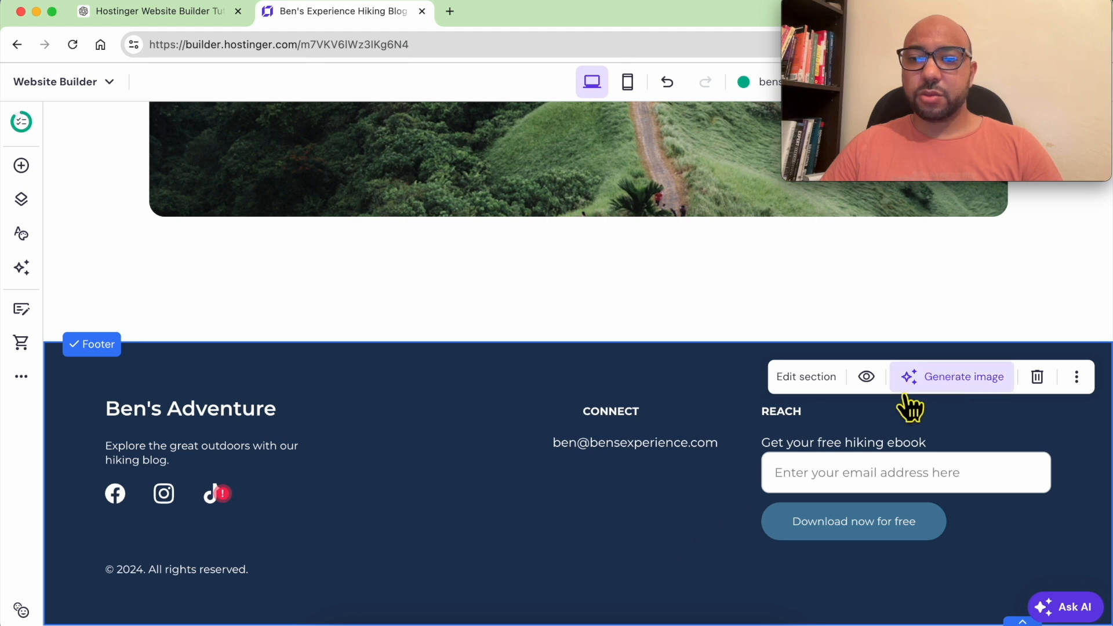
# Delete the ebook sign-up form and the REACH heading from the footer.
pyautogui.click(827, 443)
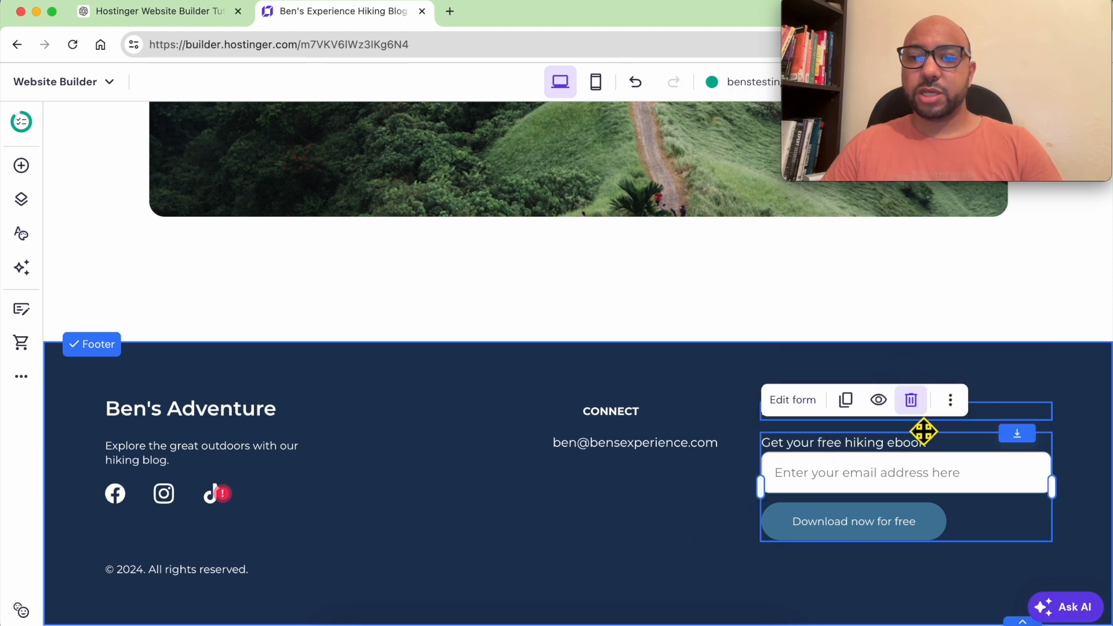
pyautogui.click(912, 402)
pyautogui.click(851, 426)
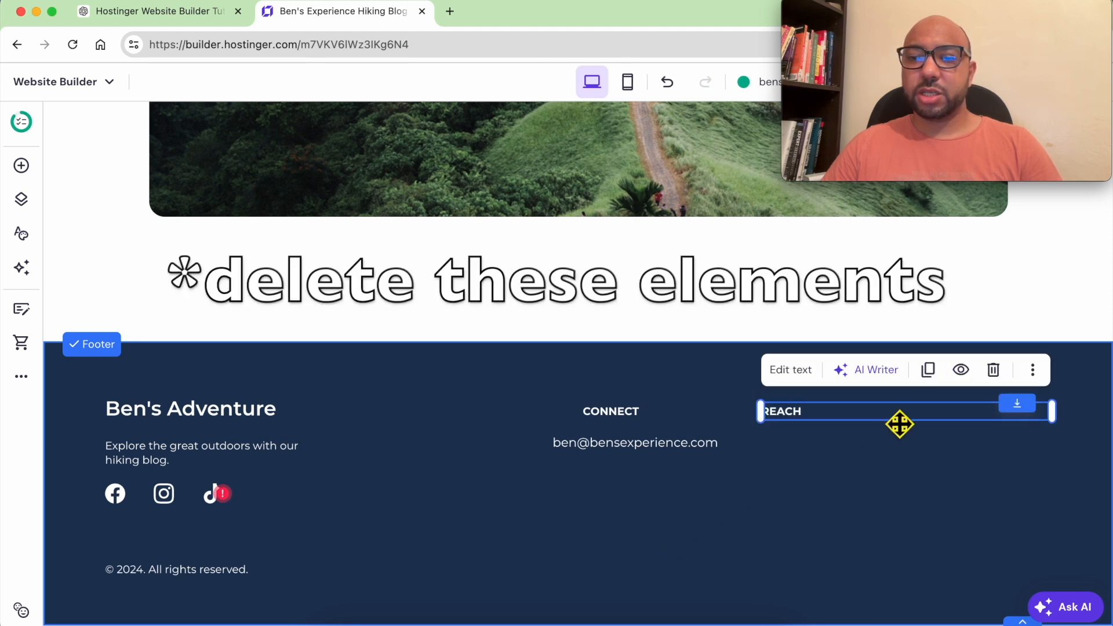
pyautogui.click(991, 376)
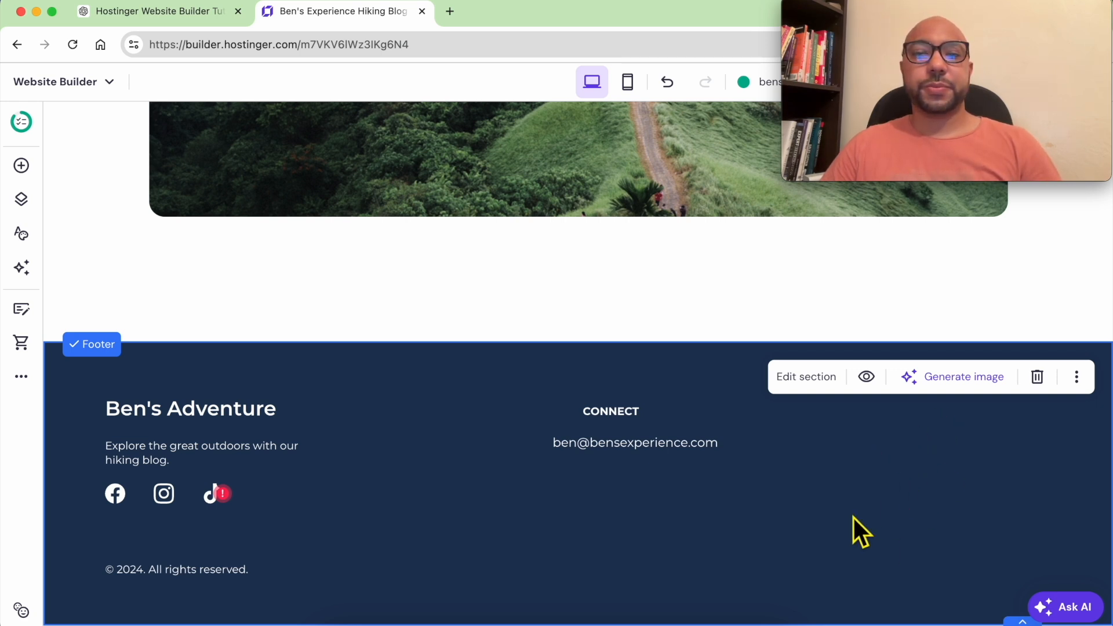
pyautogui.scroll(-1, 789, 458)
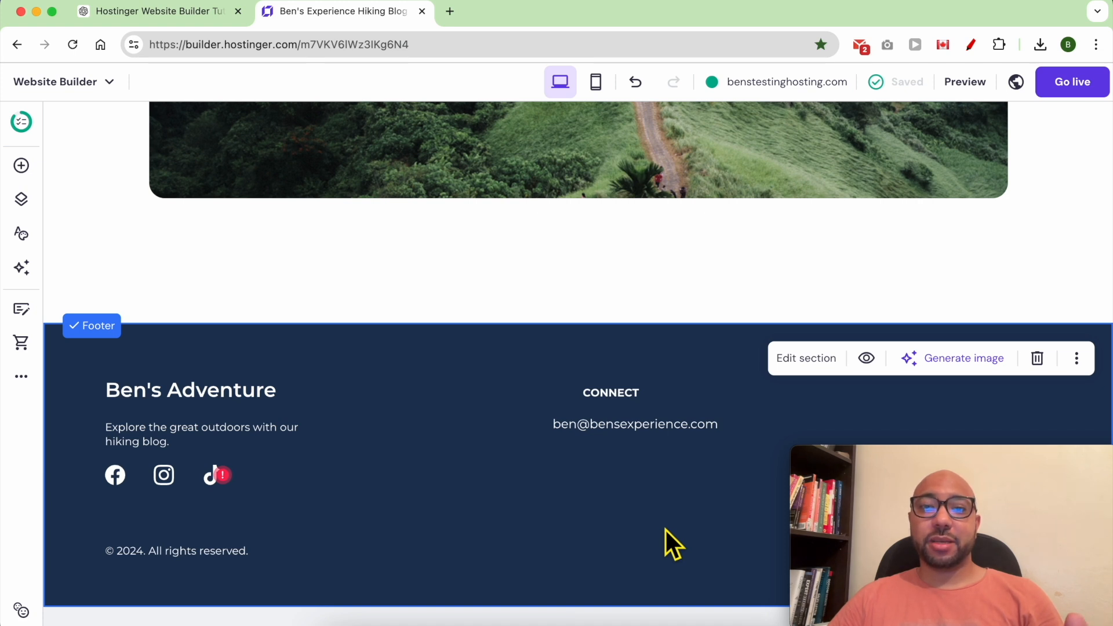
pyautogui.scroll(10, 669, 531)
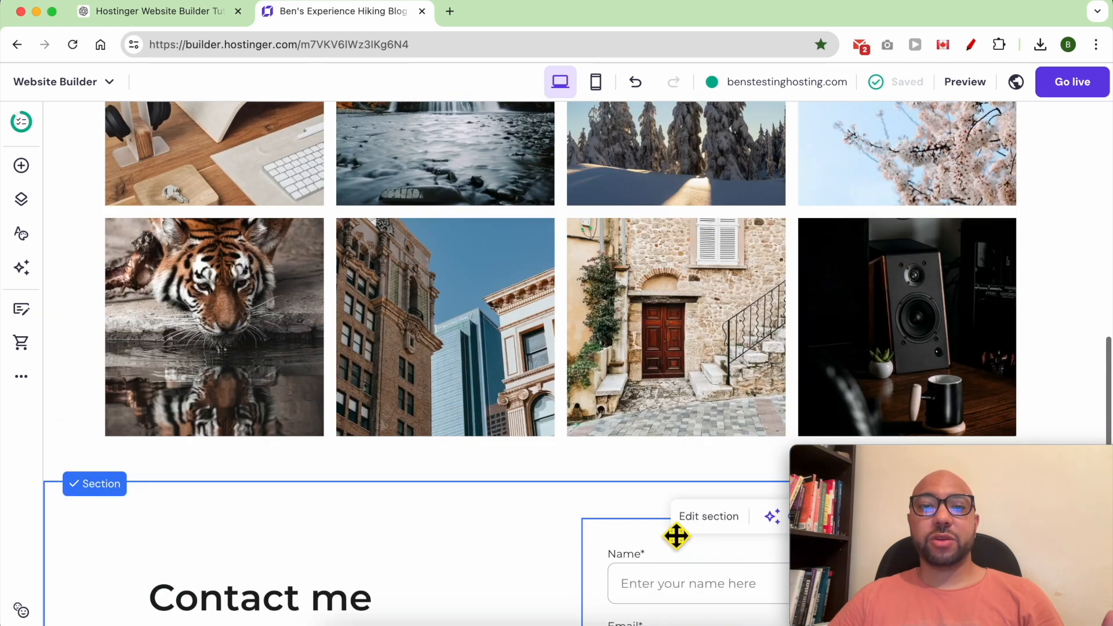
pyautogui.scroll(10, 672, 532)
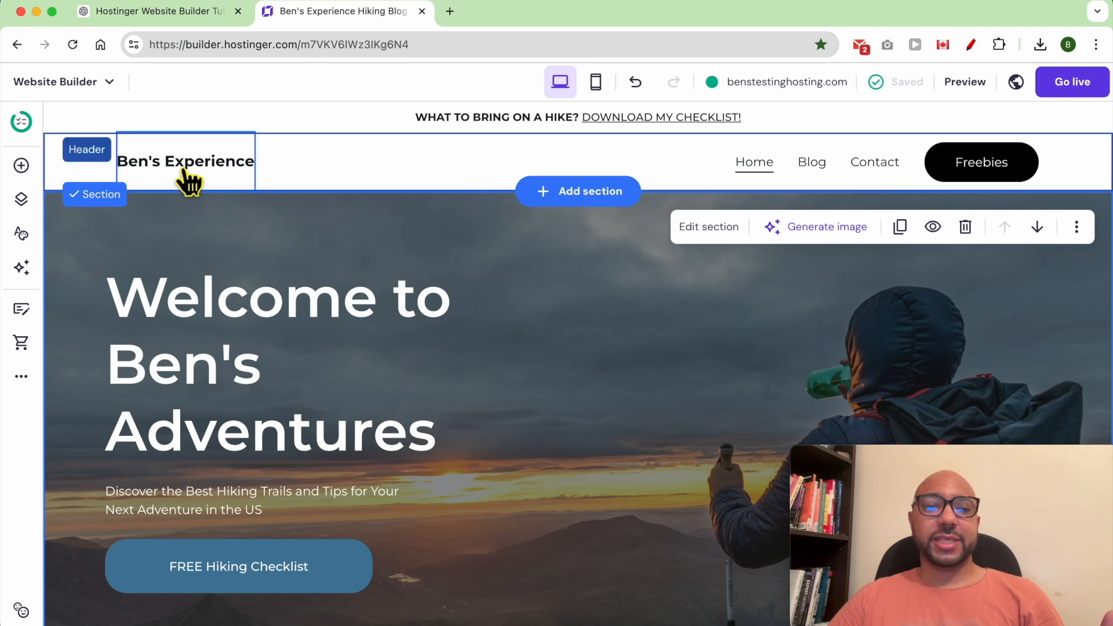
pyautogui.click(189, 174)
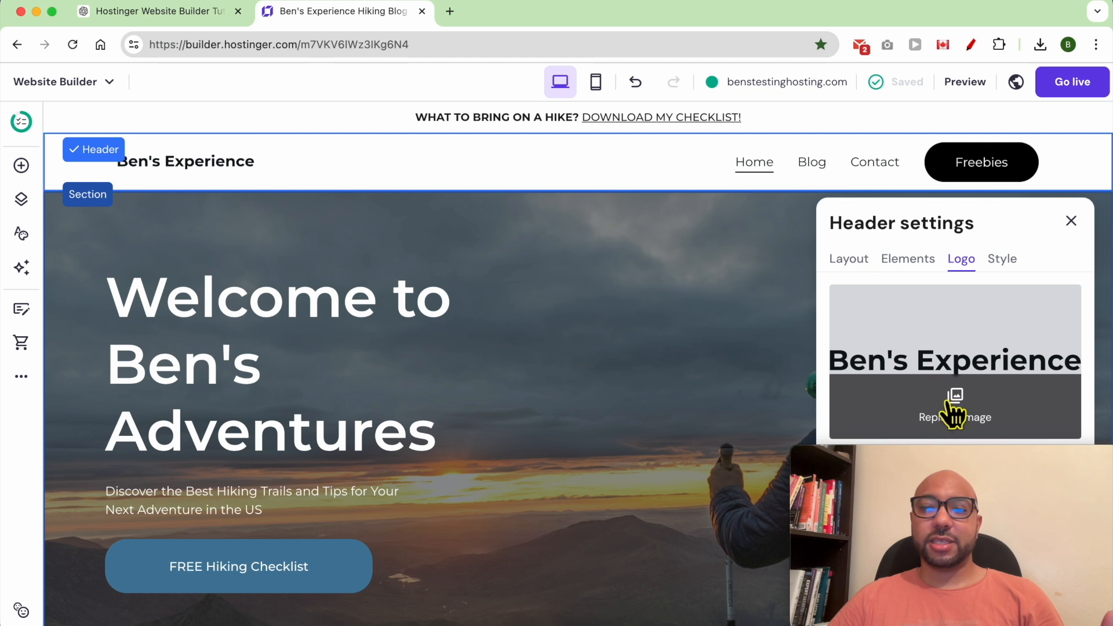
pyautogui.click(970, 421)
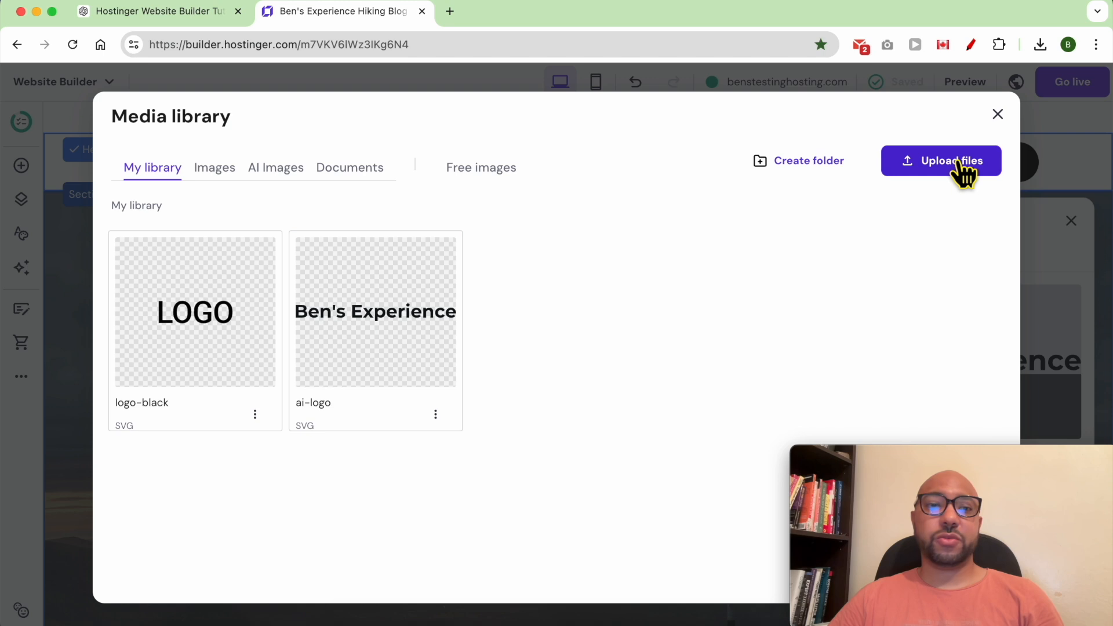
pyautogui.click(998, 115)
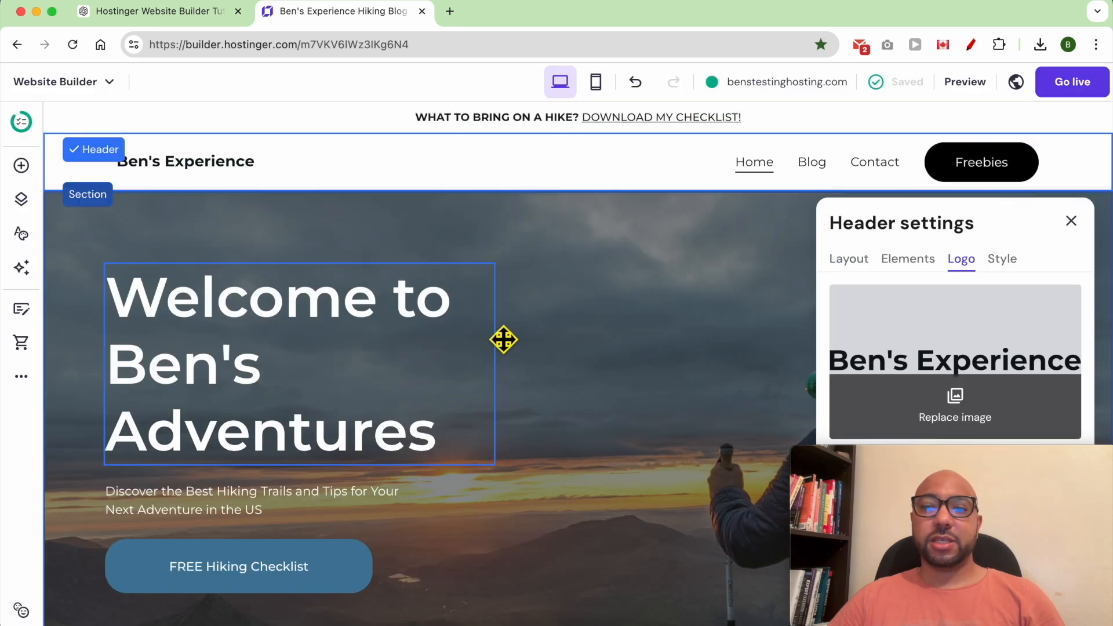
pyautogui.scroll(-10, 582, 357)
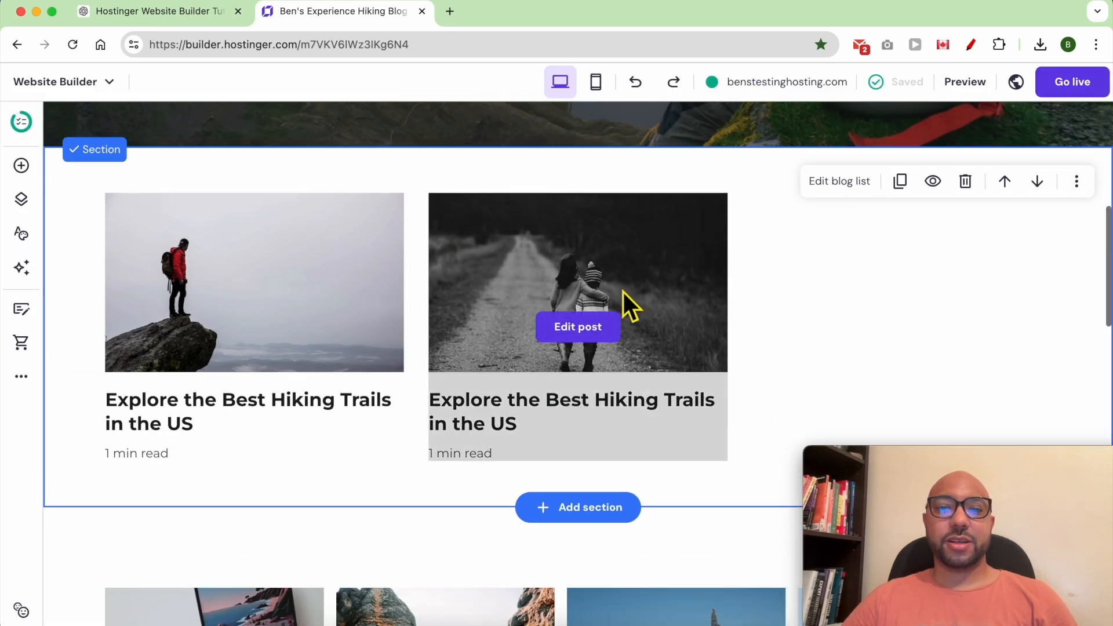
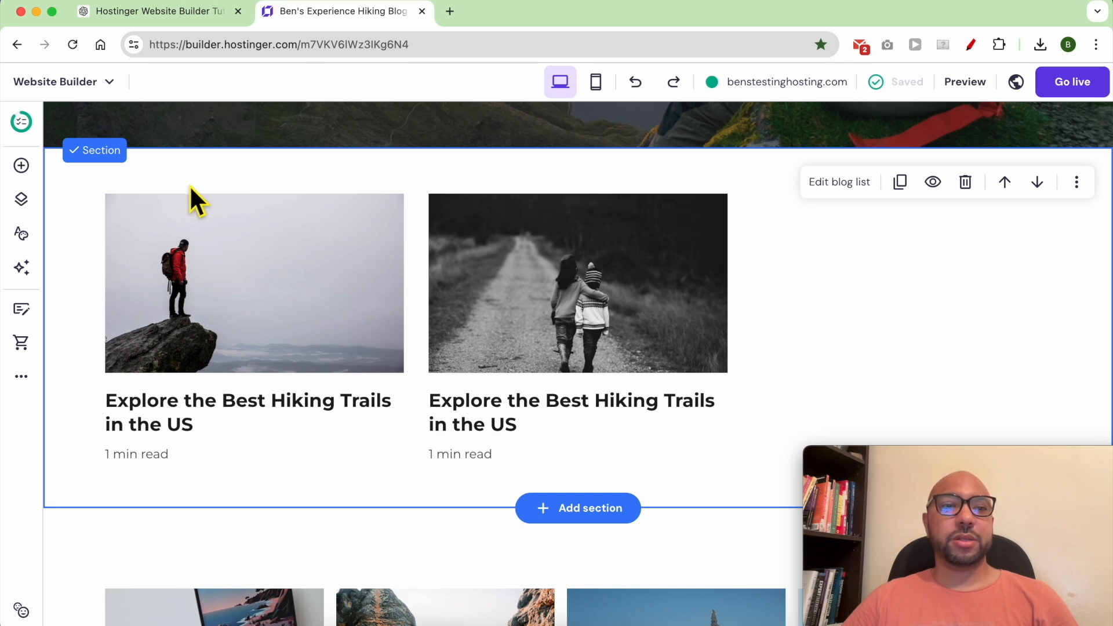
# Insert a blank section above the blog list and shorten its height.
pyautogui.click(23, 168)
pyautogui.moveTo(110, 262); pyautogui.dragTo(464, 206)
pyautogui.moveTo(132, 265); pyautogui.dragTo(603, 226)
pyautogui.click(630, 195)
pyautogui.scroll(1, 627, 194)
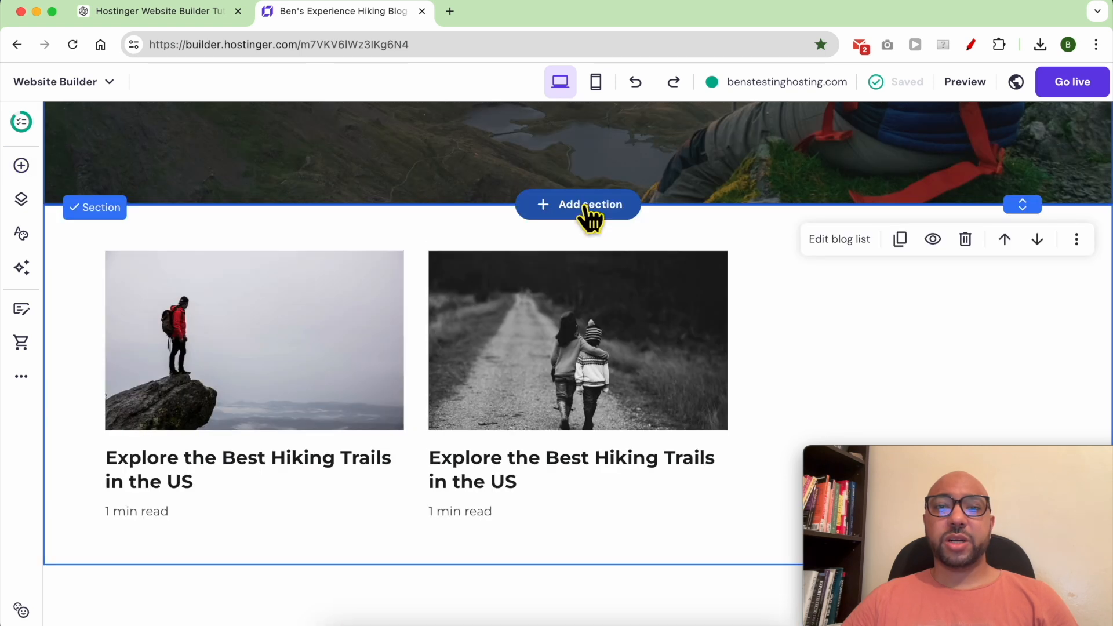
pyautogui.click(586, 209)
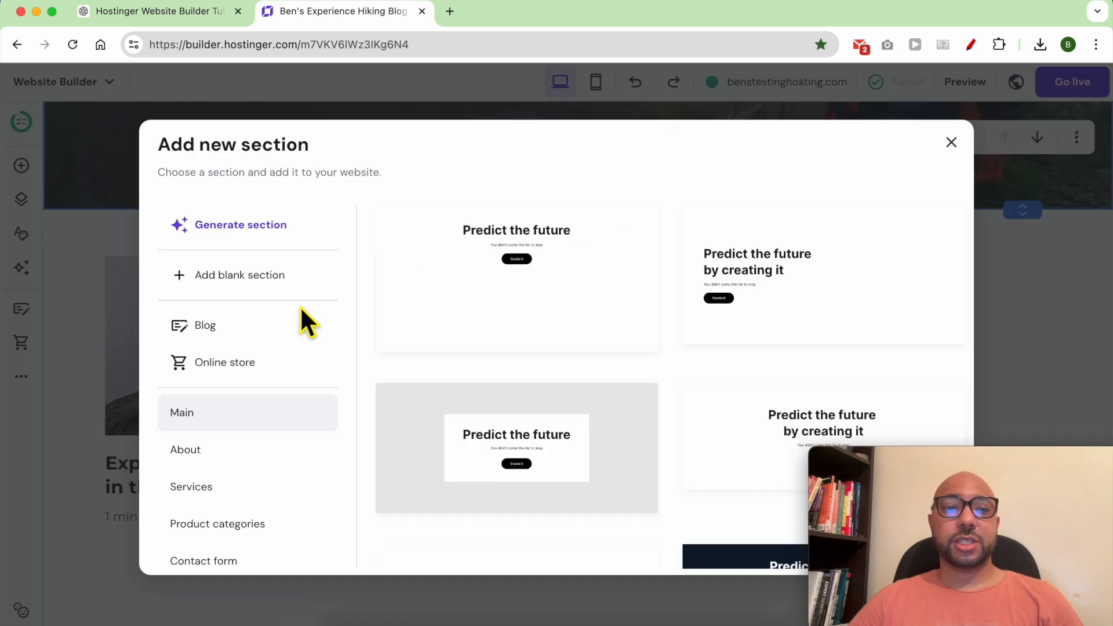
pyautogui.click(264, 276)
pyautogui.moveTo(907, 464); pyautogui.dragTo(112, 463)
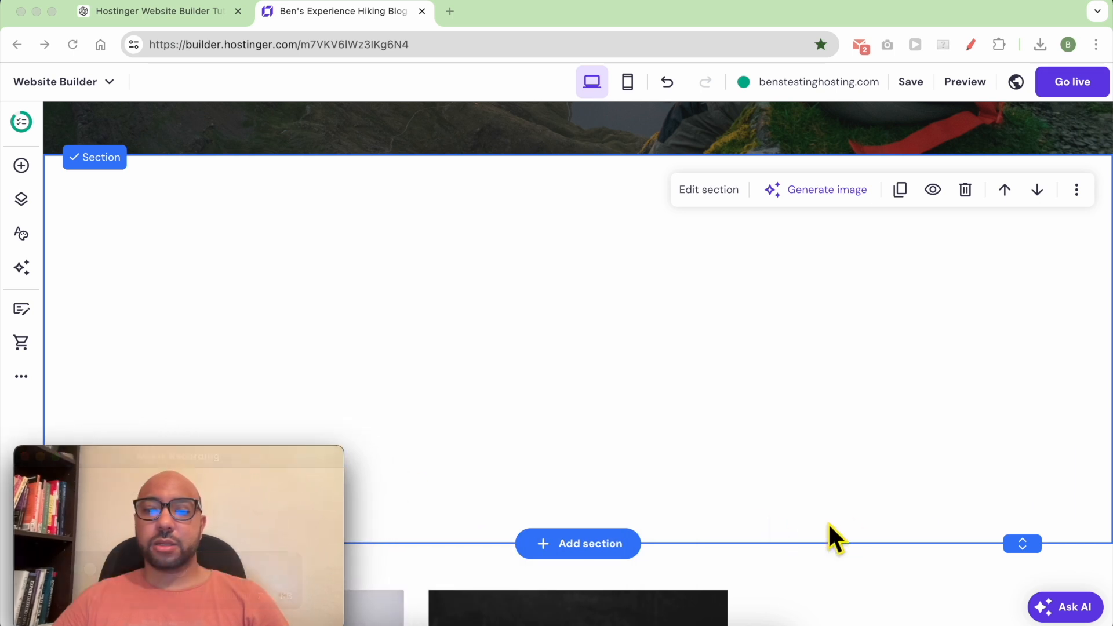
pyautogui.moveTo(1023, 545); pyautogui.dragTo(1022, 236)
# Add a text box in the new section reading 'Latest posts:'.
pyautogui.click(21, 165)
pyautogui.moveTo(110, 231); pyautogui.dragTo(479, 181)
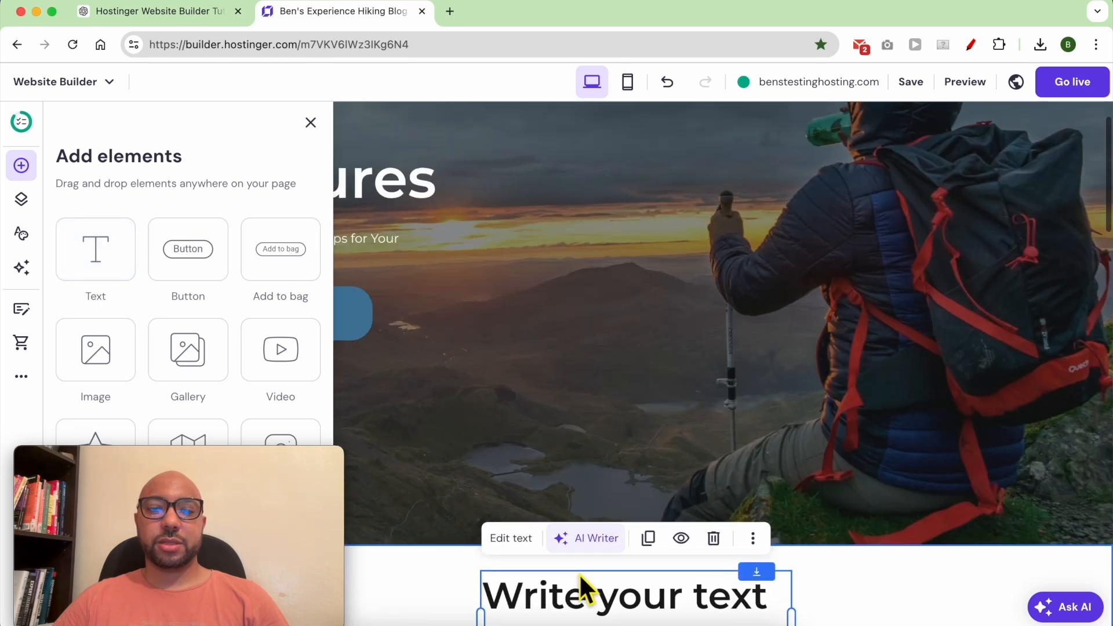
pyautogui.doubleClick(596, 597)
pyautogui.tripleClick(595, 566)
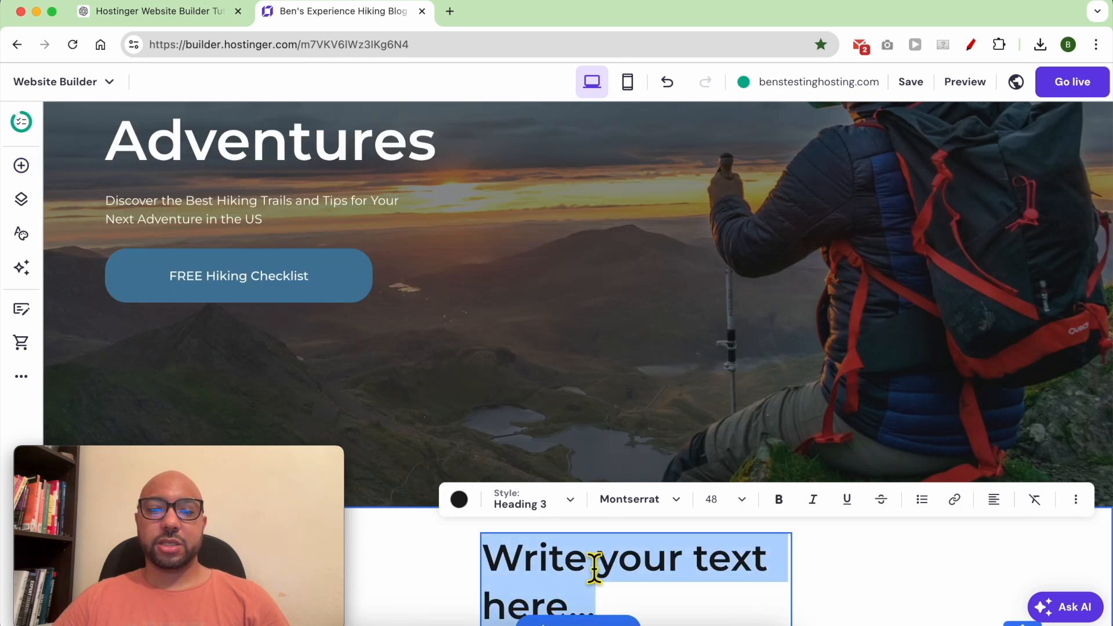
pyautogui.write('Latest posts:')
pyautogui.scroll(-3, 585, 335)
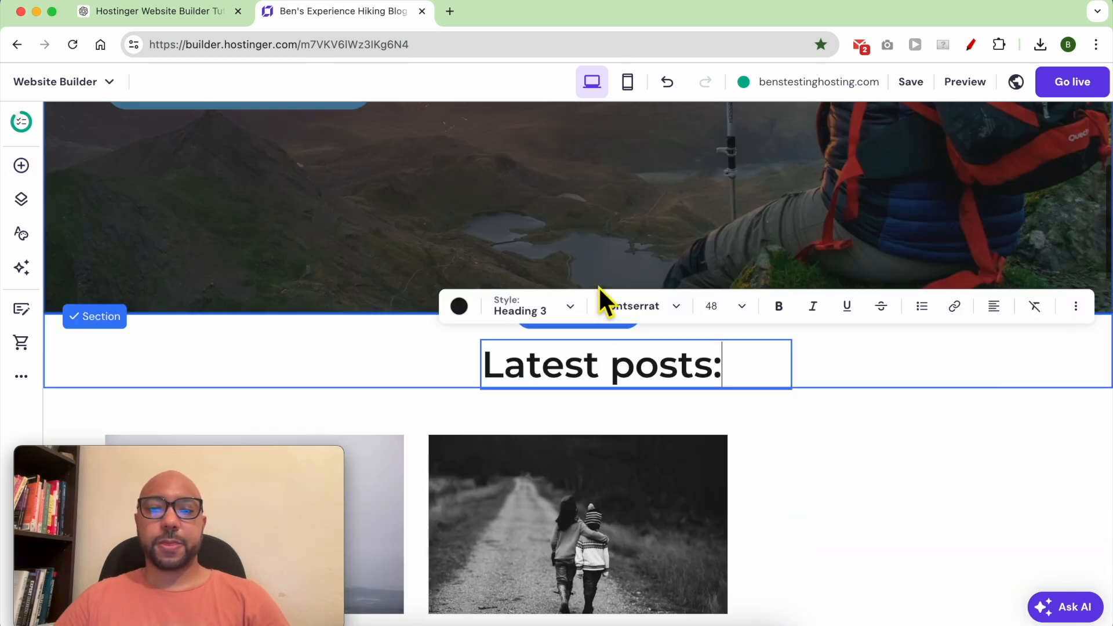
pyautogui.scroll(-10, 736, 303)
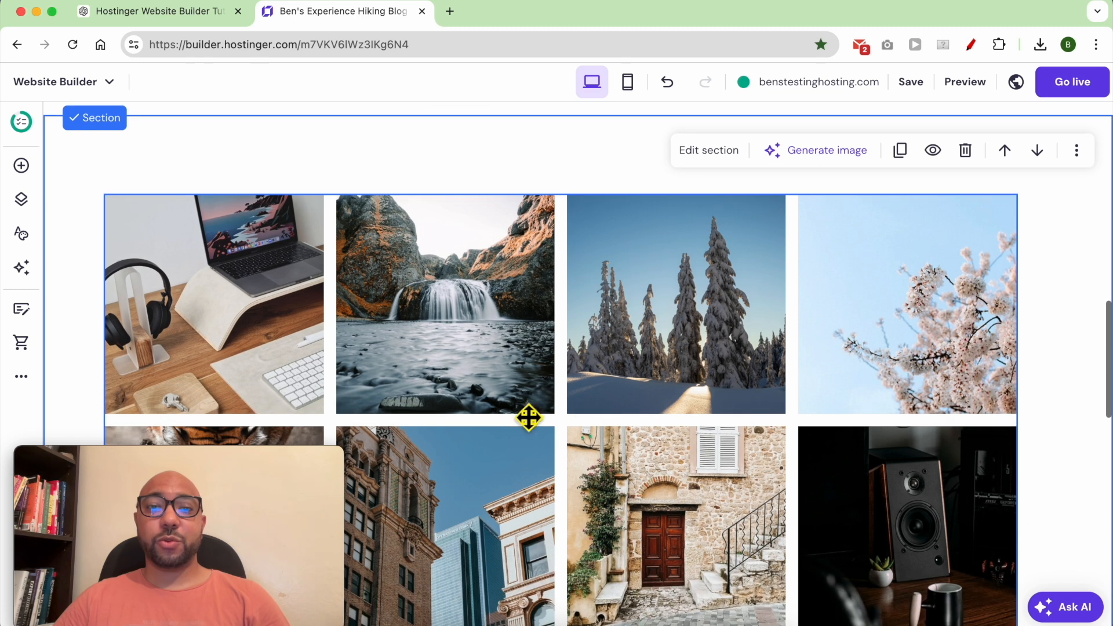
# Place a text box at the top of the photo gallery reading 'follow me on IG'.
pyautogui.click(23, 168)
pyautogui.moveTo(120, 274); pyautogui.dragTo(565, 168)
pyautogui.scroll(6, 485, 464)
pyautogui.scroll(-6, 513, 509)
pyautogui.click(523, 194)
pyautogui.moveTo(620, 219); pyautogui.dragTo(432, 193)
pyautogui.click(652, 217)
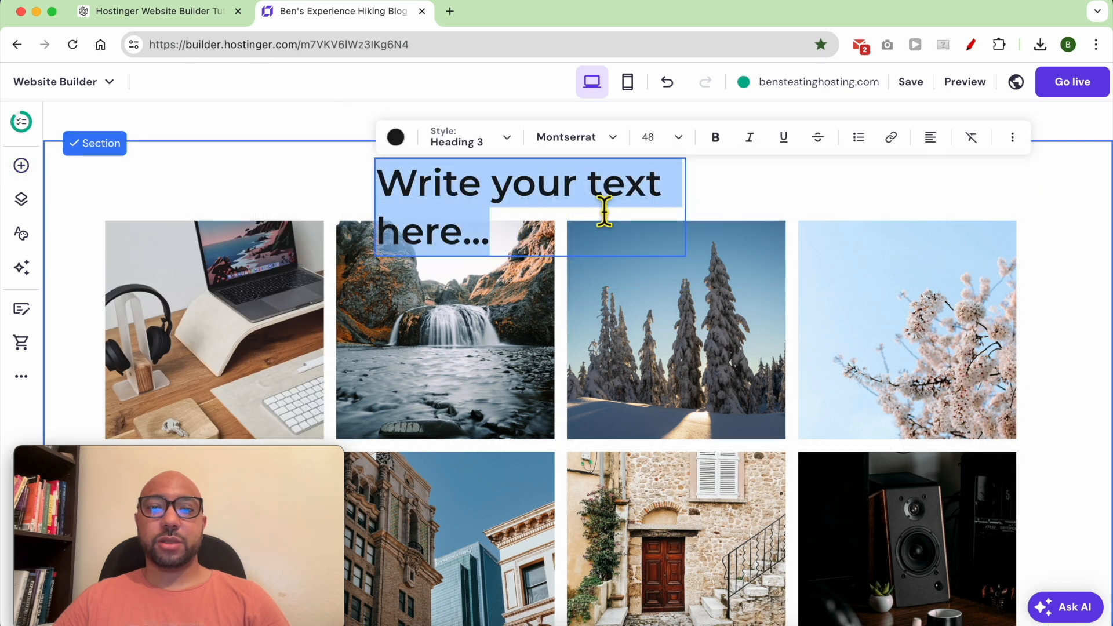
pyautogui.write('follow me on IG')
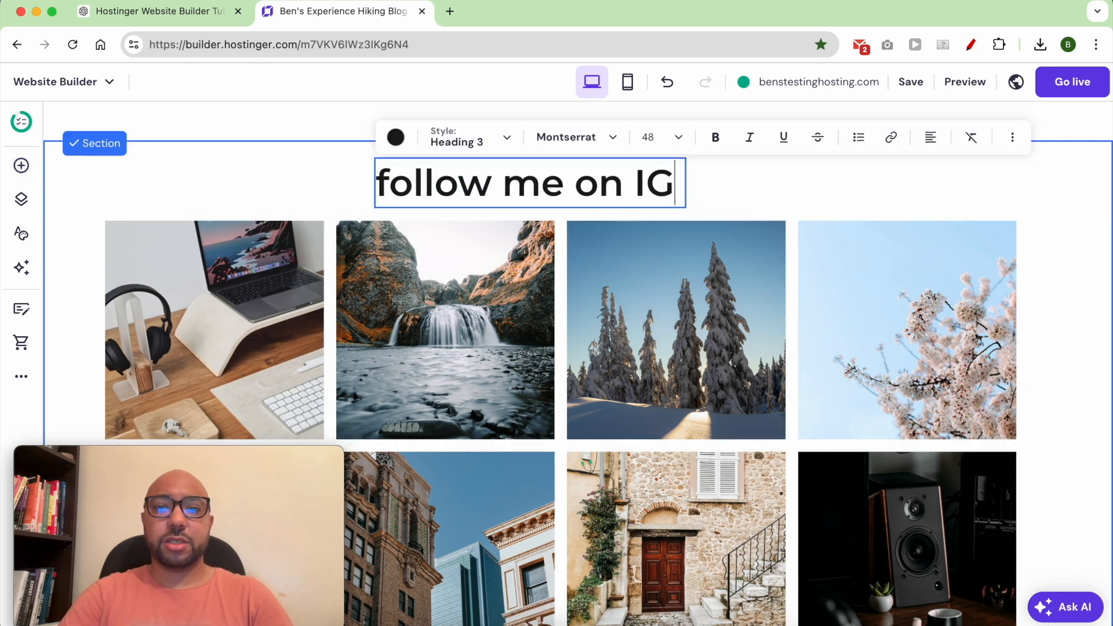
pyautogui.scroll(-8, 858, 325)
pyautogui.scroll(-3, 844, 329)
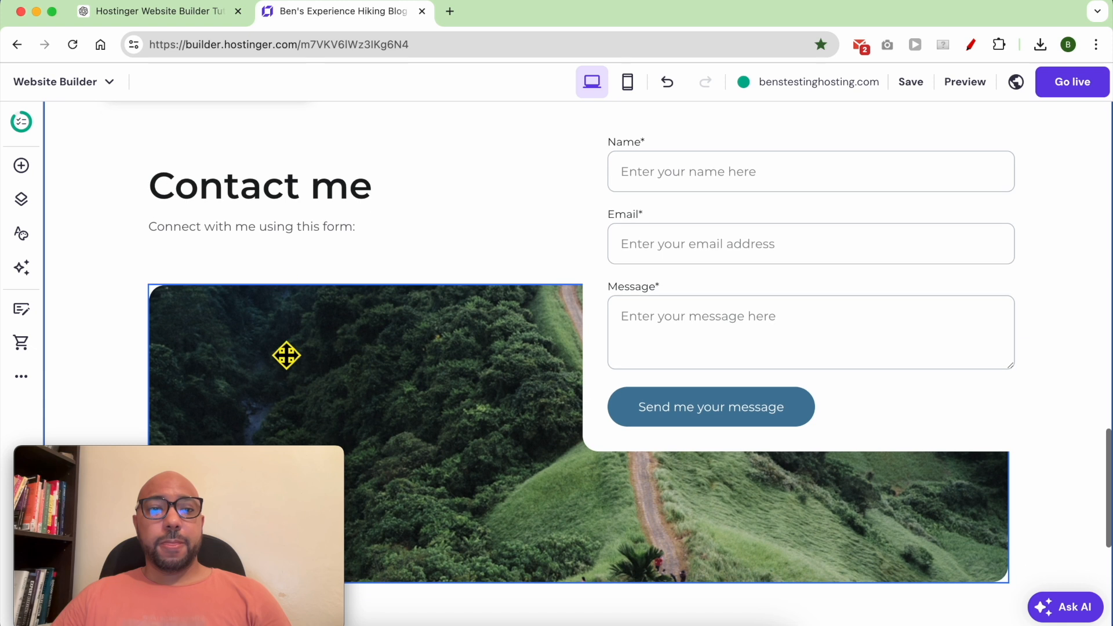
pyautogui.scroll(-7, 646, 398)
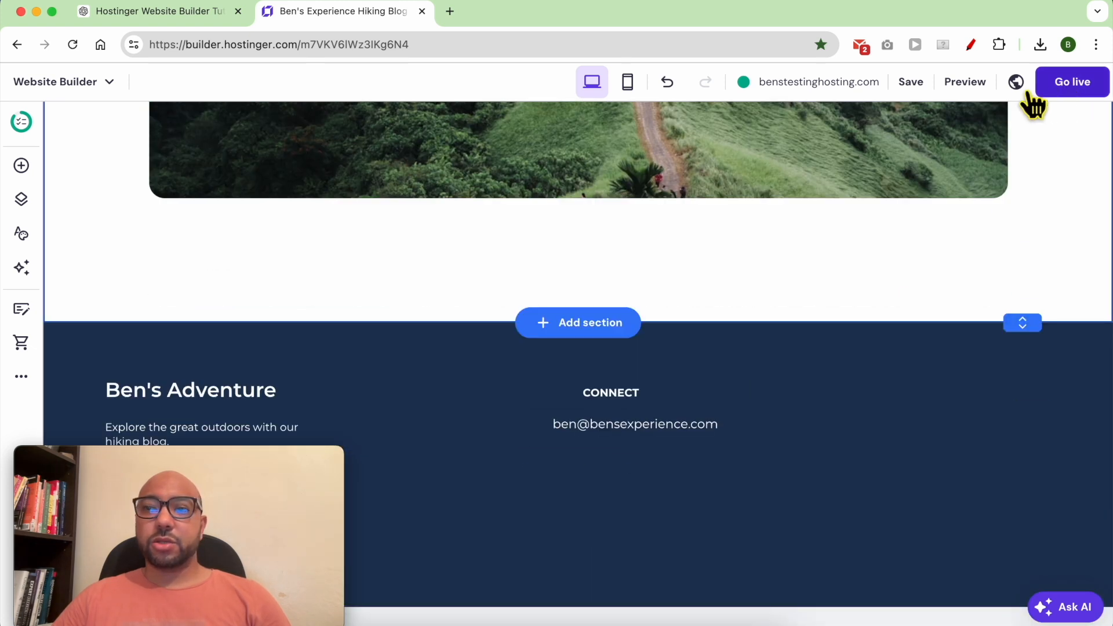
# Save the site and scroll through the home page in Preview Mode to check the new headings.
pyautogui.click(912, 84)
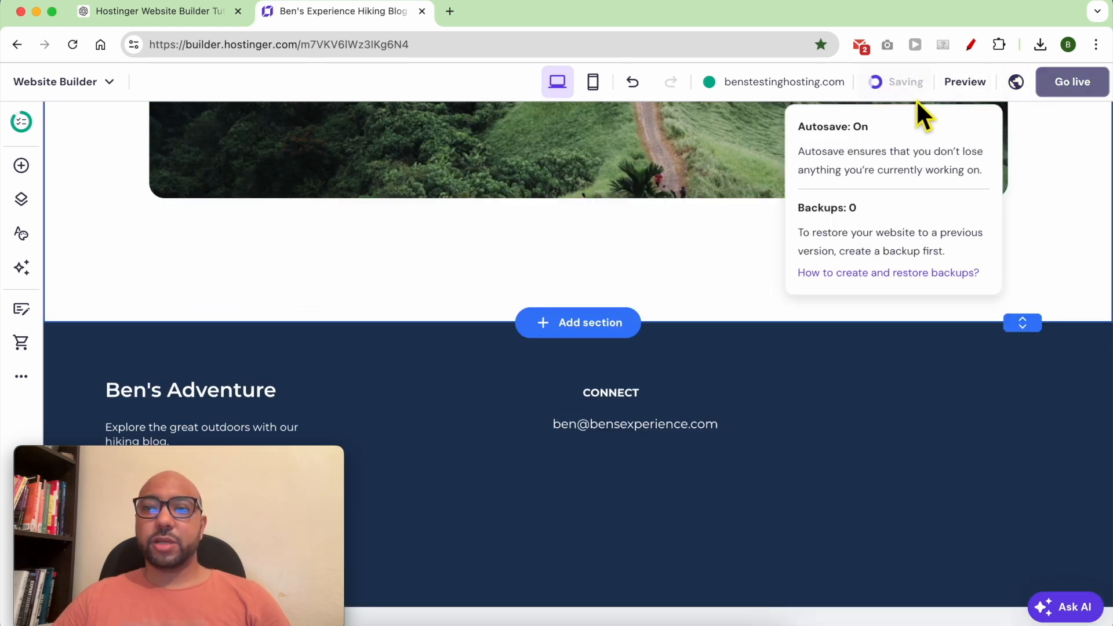
pyautogui.click(964, 87)
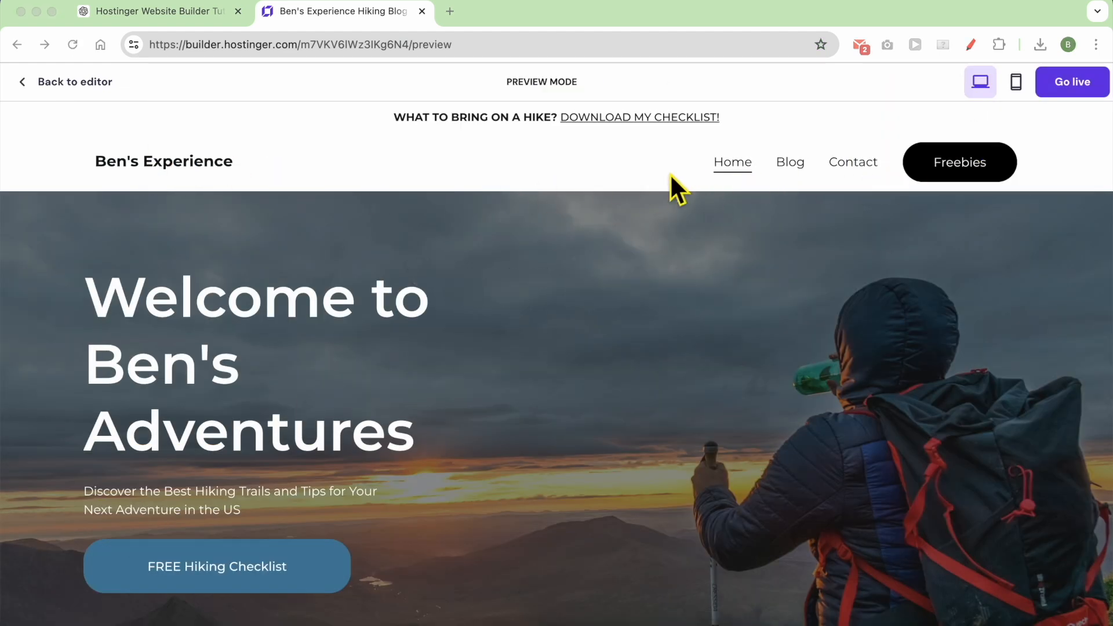
pyautogui.scroll(-3, 564, 185)
pyautogui.scroll(3, 545, 162)
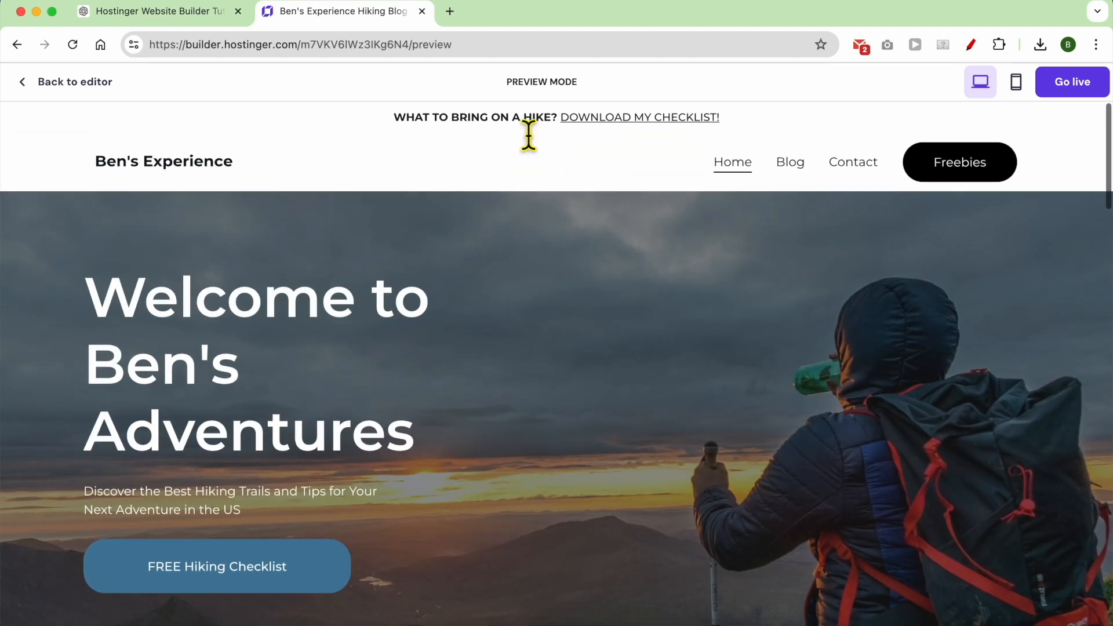
pyautogui.scroll(-3, 541, 209)
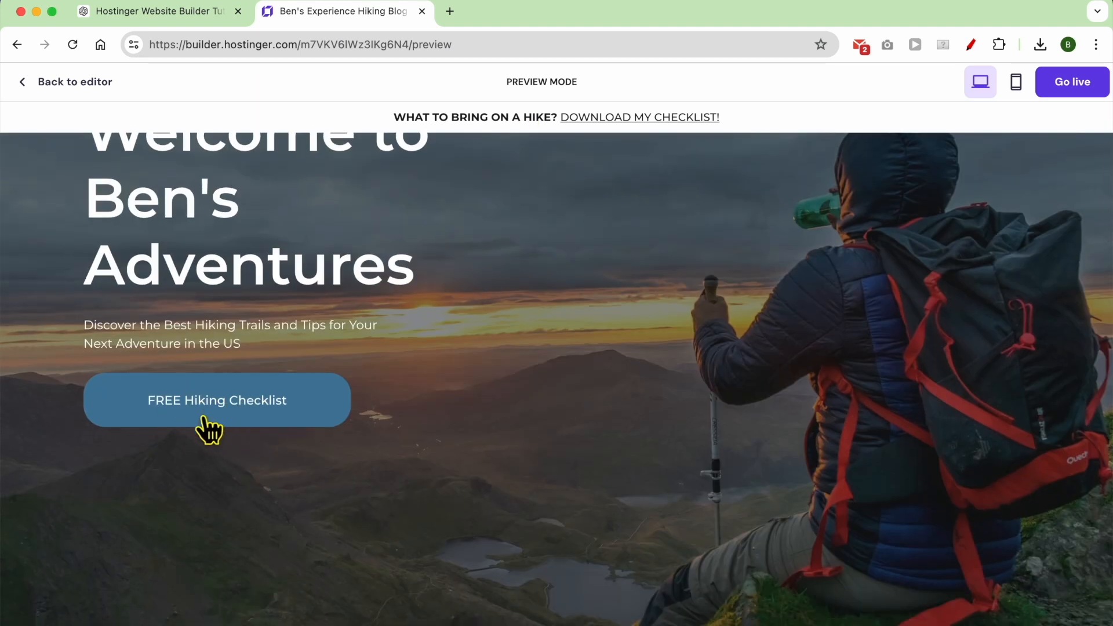
pyautogui.scroll(-9, 641, 406)
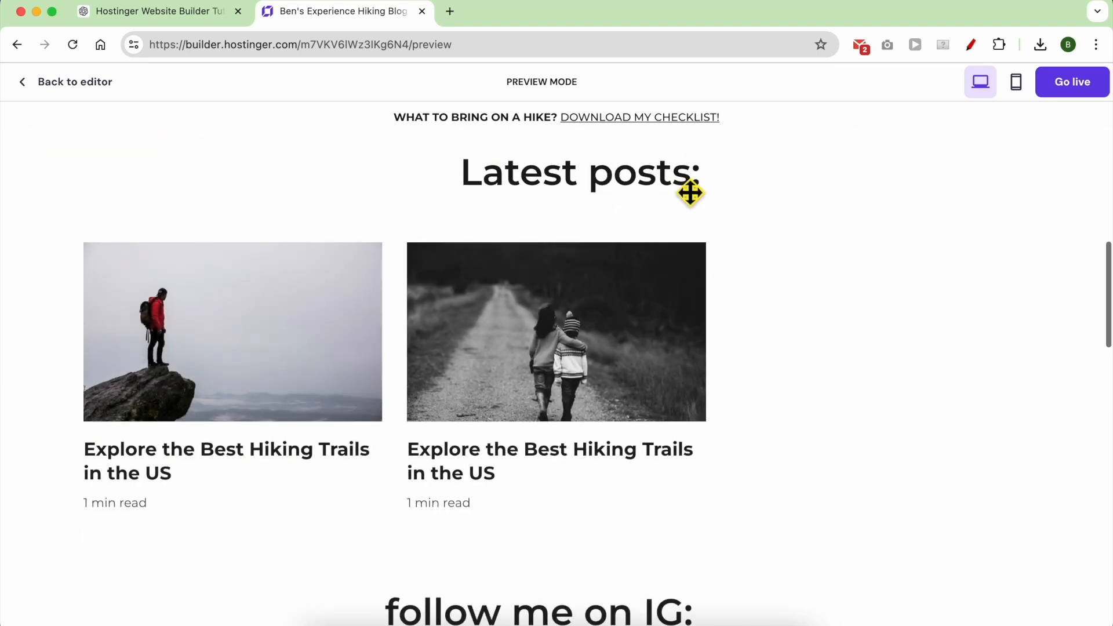
pyautogui.scroll(-1, 653, 200)
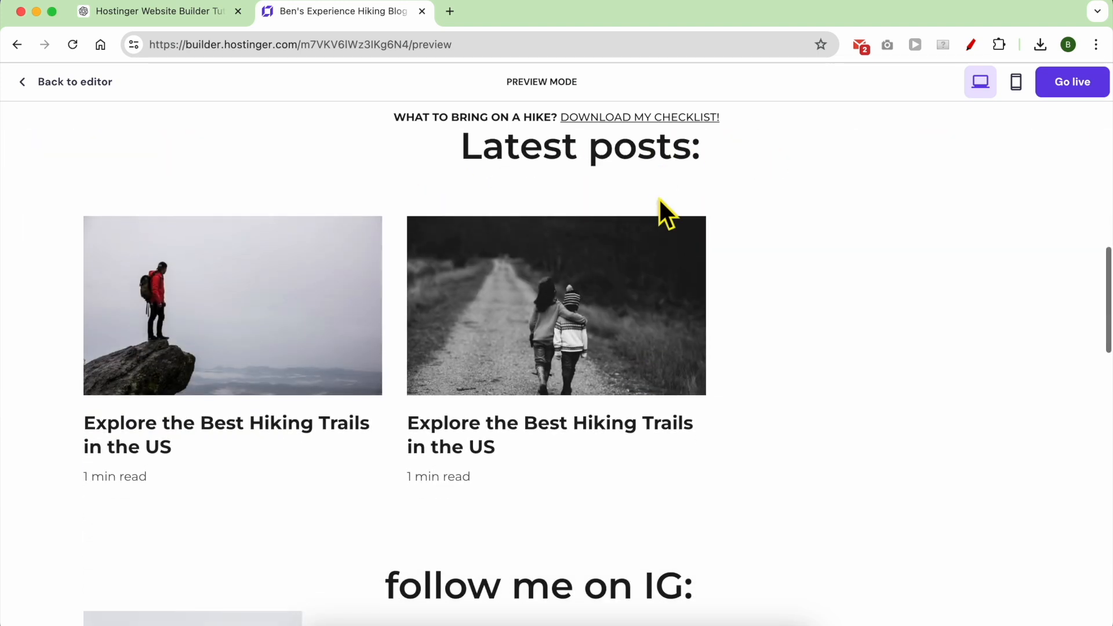
pyautogui.scroll(-10, 443, 447)
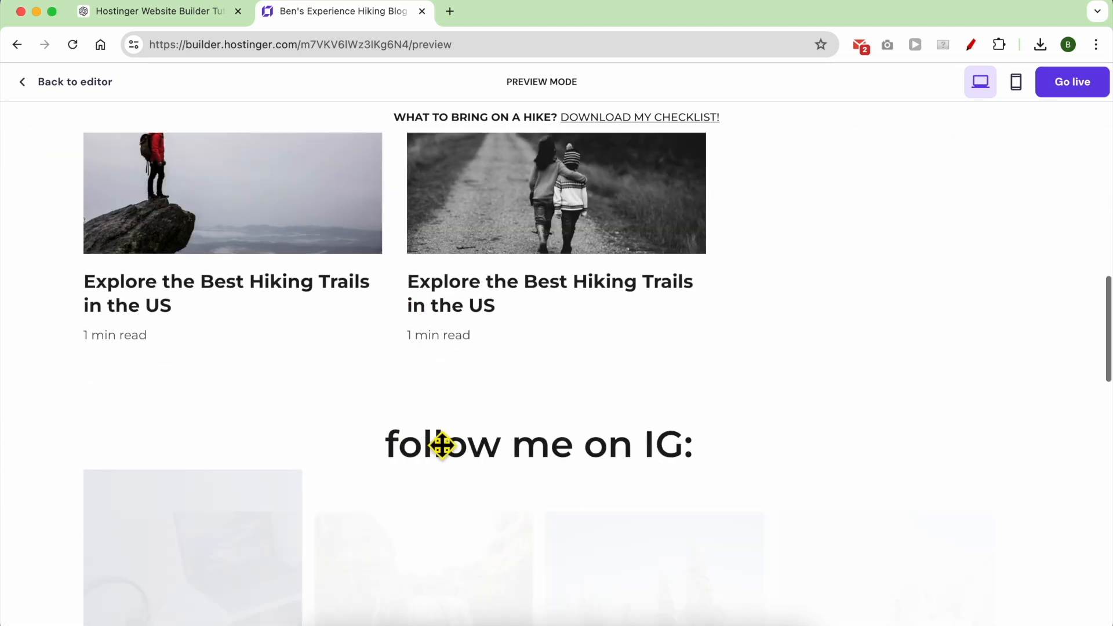
pyautogui.scroll(2, 482, 480)
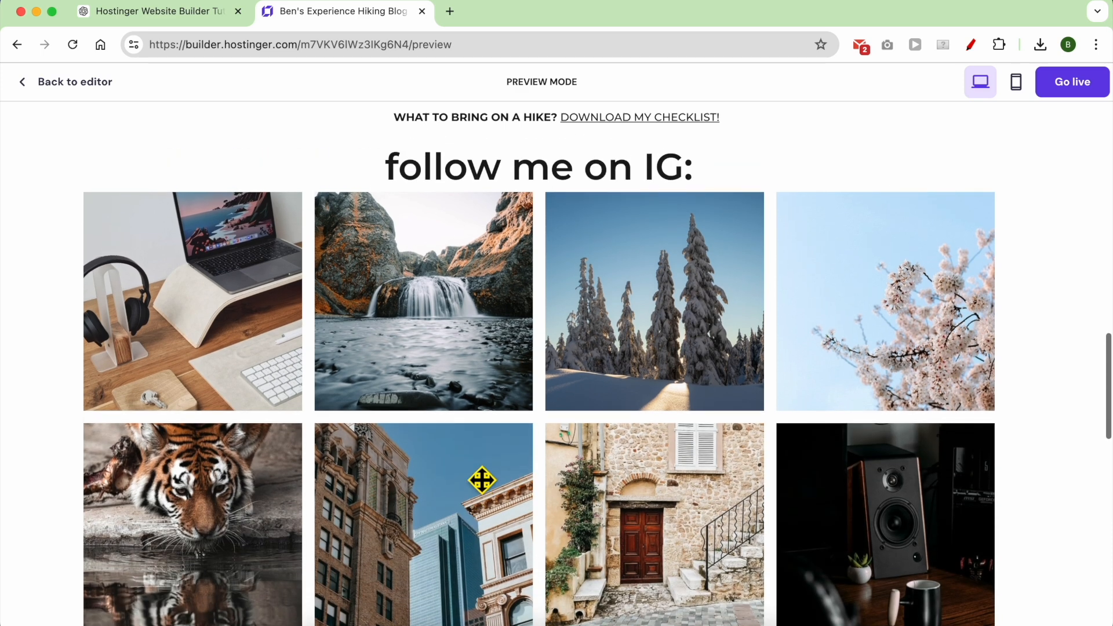
pyautogui.scroll(-15, 483, 480)
pyautogui.scroll(-3, 483, 480)
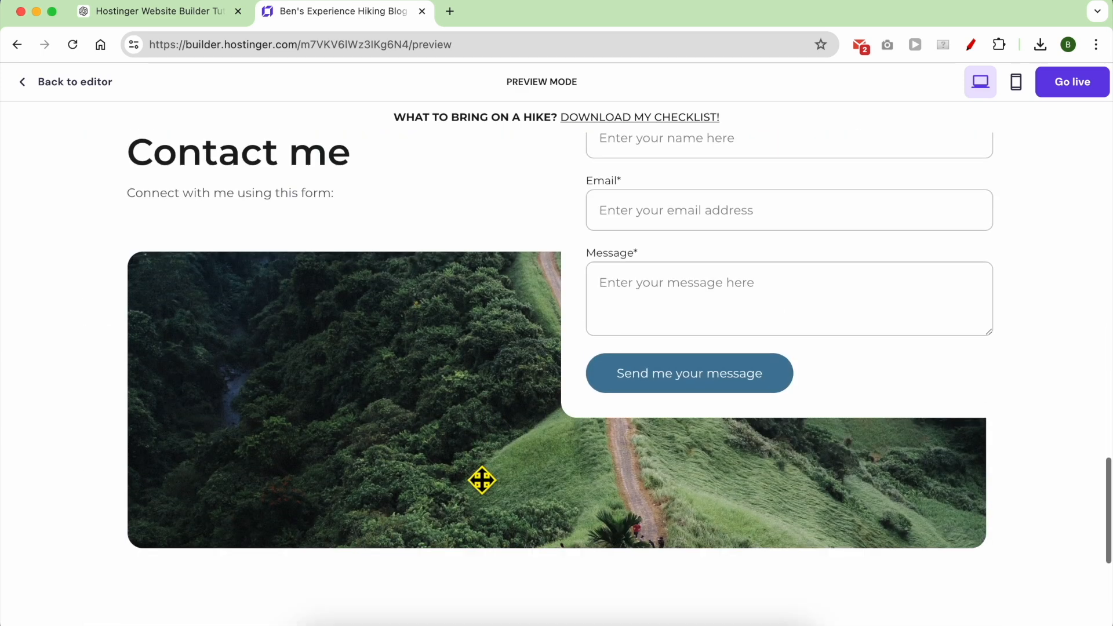
pyautogui.scroll(2, 483, 480)
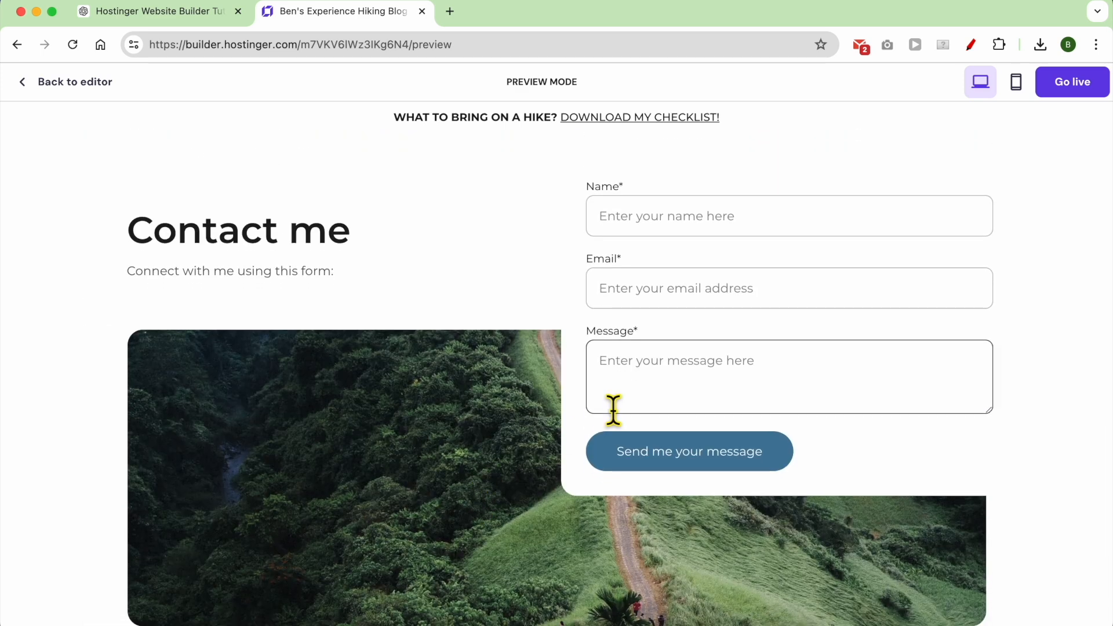
pyautogui.scroll(-6, 524, 430)
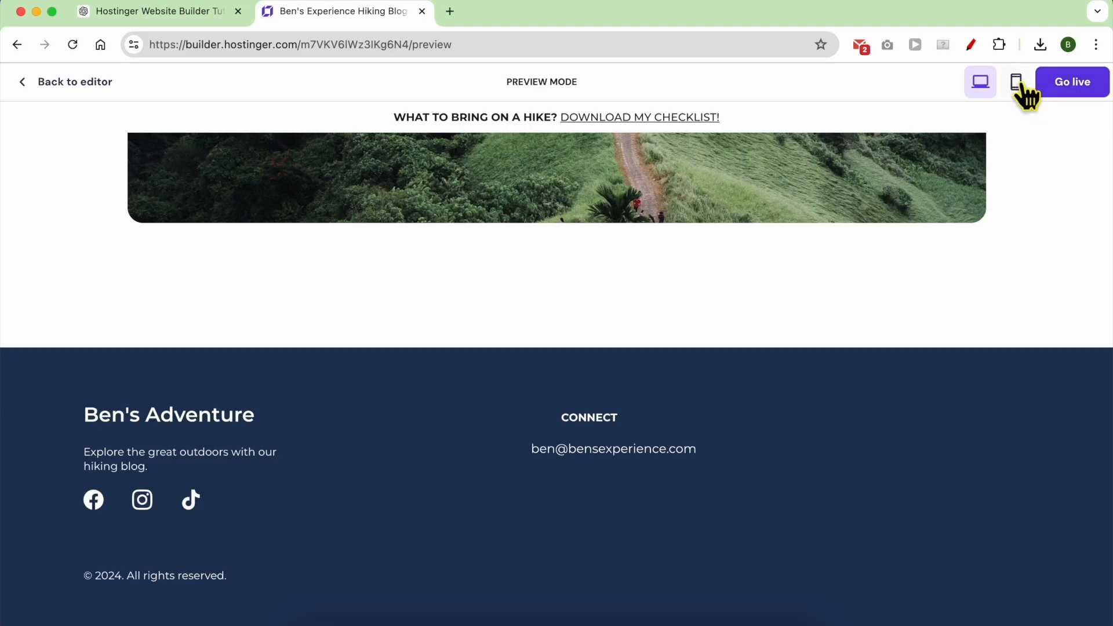
# Review the home page in the phone preview, then go back to the editor.
pyautogui.click(1019, 88)
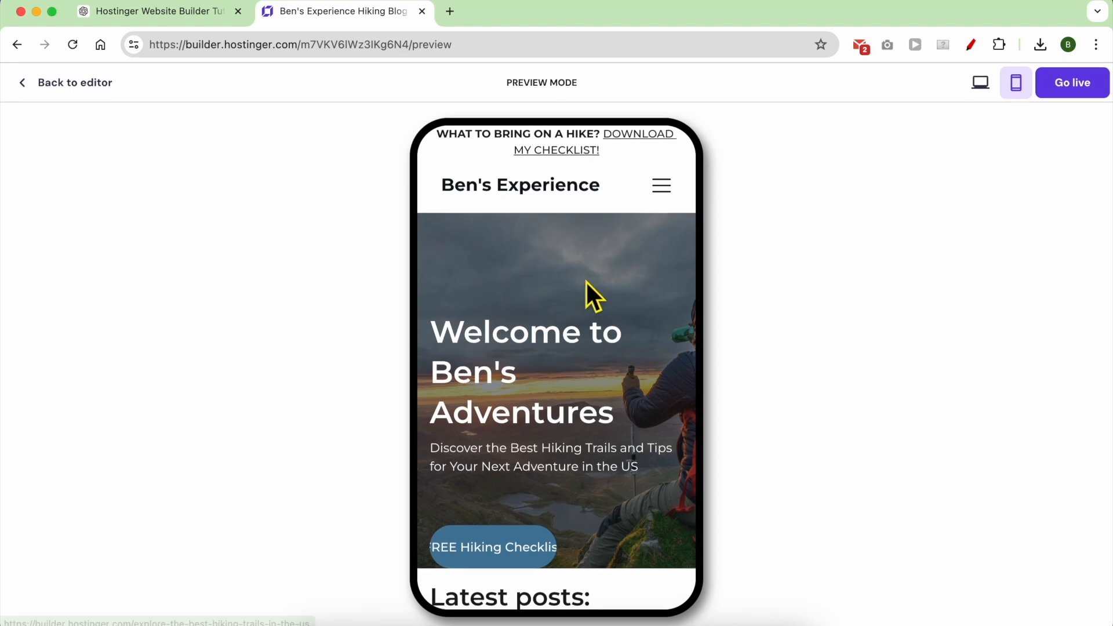
pyautogui.scroll(-5, 597, 243)
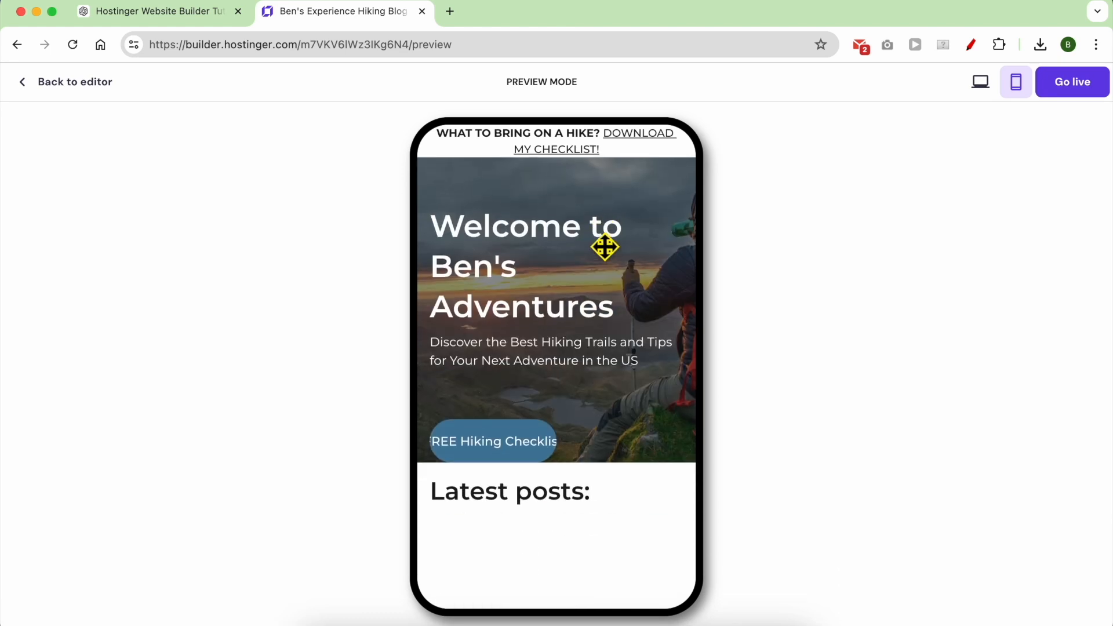
pyautogui.scroll(5, 594, 152)
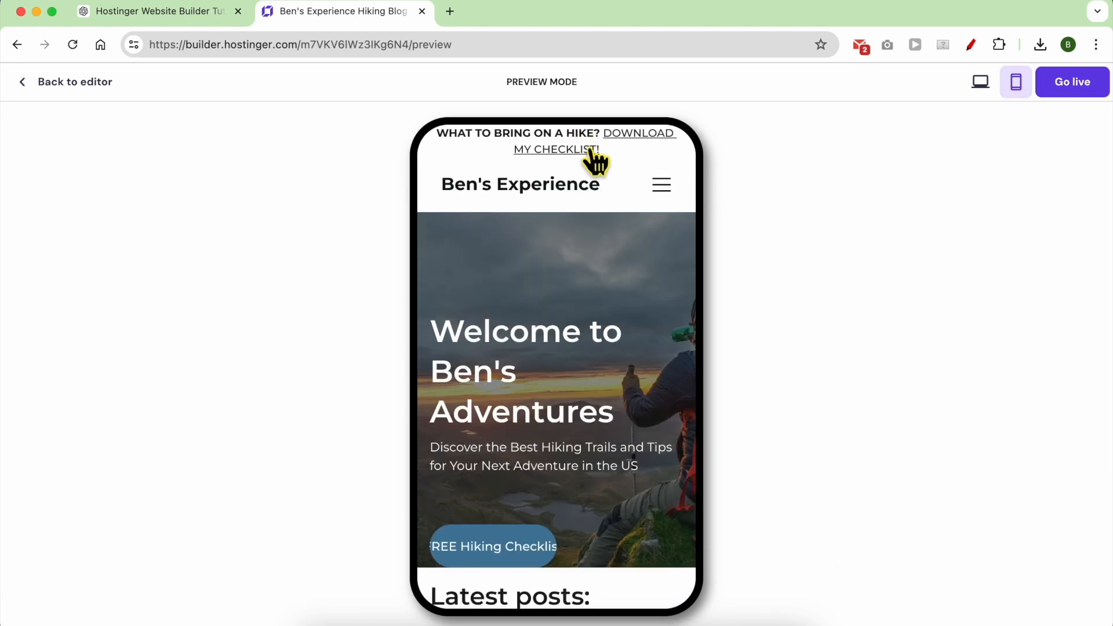
pyautogui.scroll(-4, 667, 189)
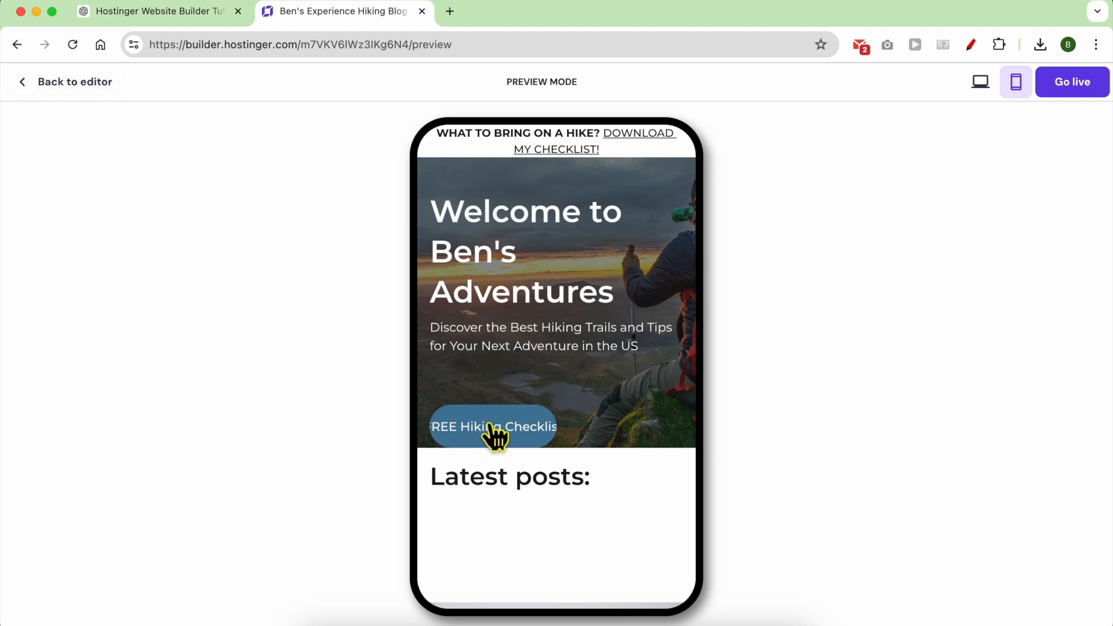
pyautogui.click(75, 83)
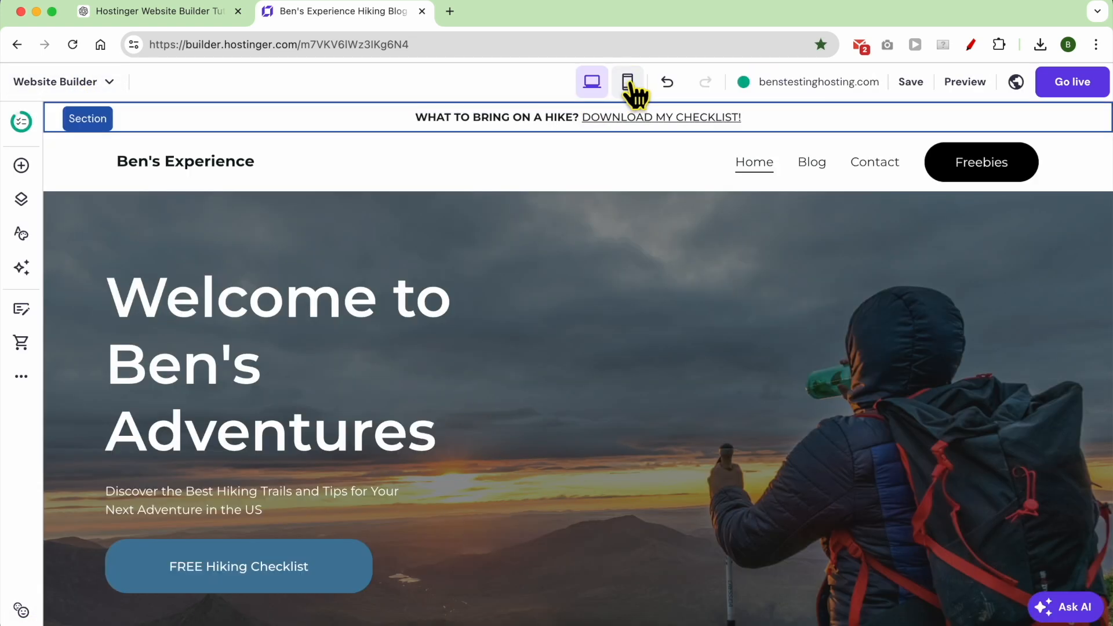
# On mobile, enlarge and reposition the FREE Hiking Checklist button with text size 20, then save.
pyautogui.click(628, 82)
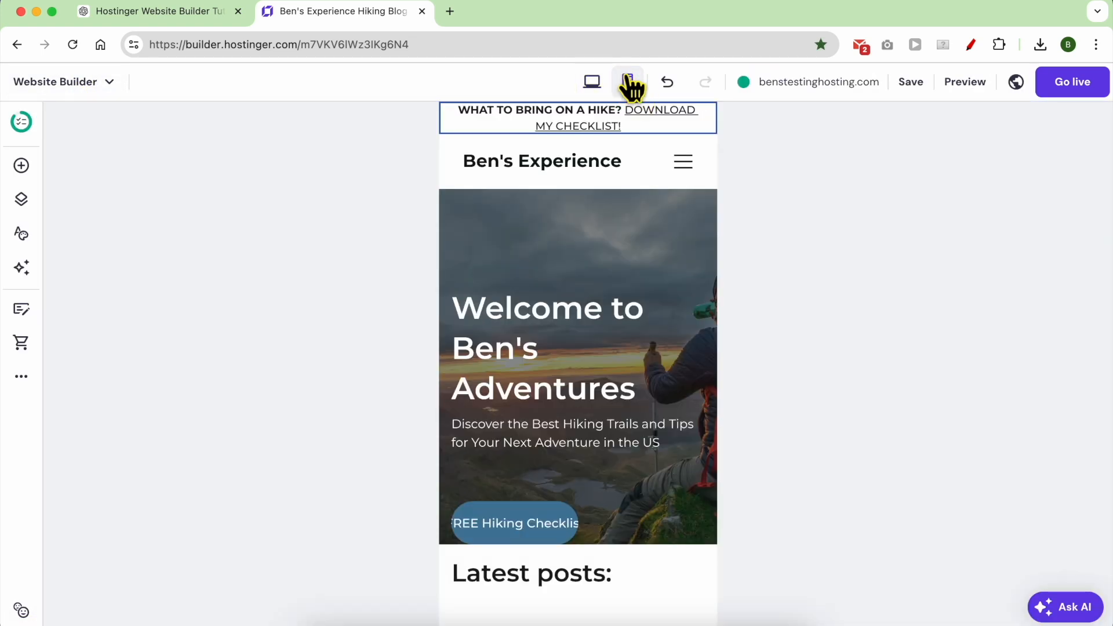
pyautogui.click(543, 525)
pyautogui.scroll(-2, 559, 499)
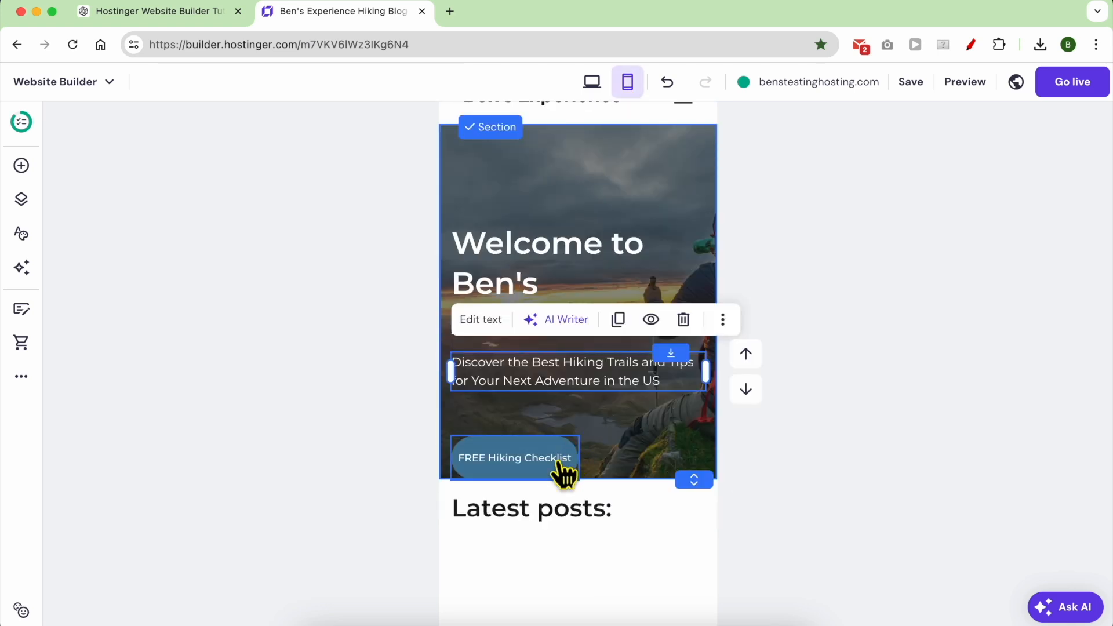
pyautogui.moveTo(592, 452); pyautogui.dragTo(673, 458)
pyautogui.click(557, 450)
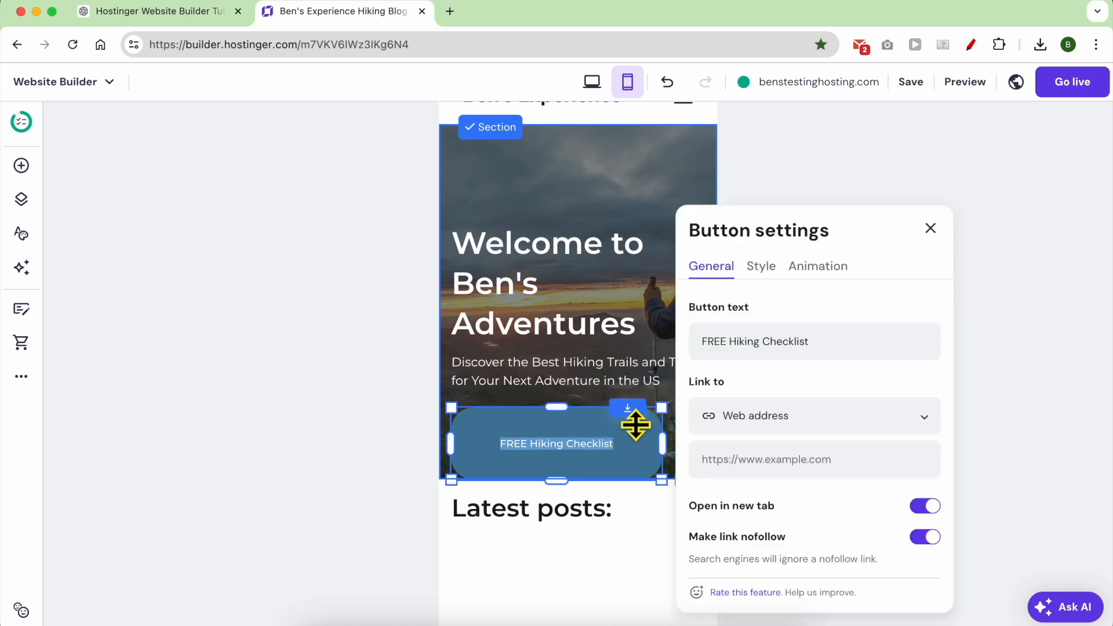
pyautogui.moveTo(636, 439)
pyautogui.mouseDown()
pyautogui.moveTo(649, 423)
pyautogui.moveTo(635, 419)
pyautogui.mouseUp()
pyautogui.click(562, 432)
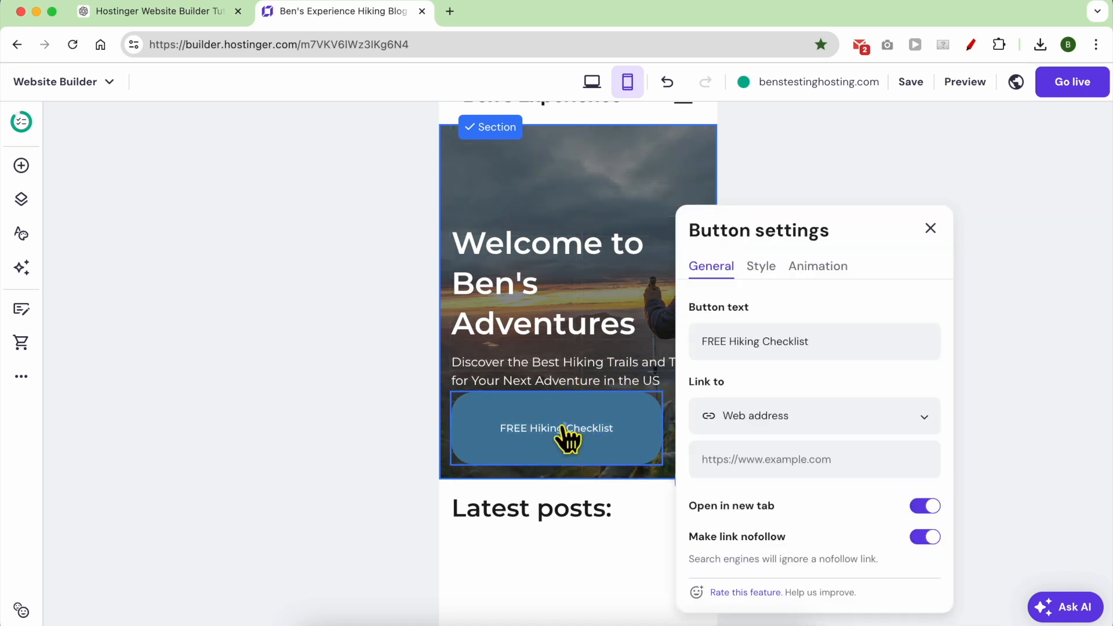
pyautogui.click(763, 268)
pyautogui.moveTo(714, 483); pyautogui.dragTo(761, 497)
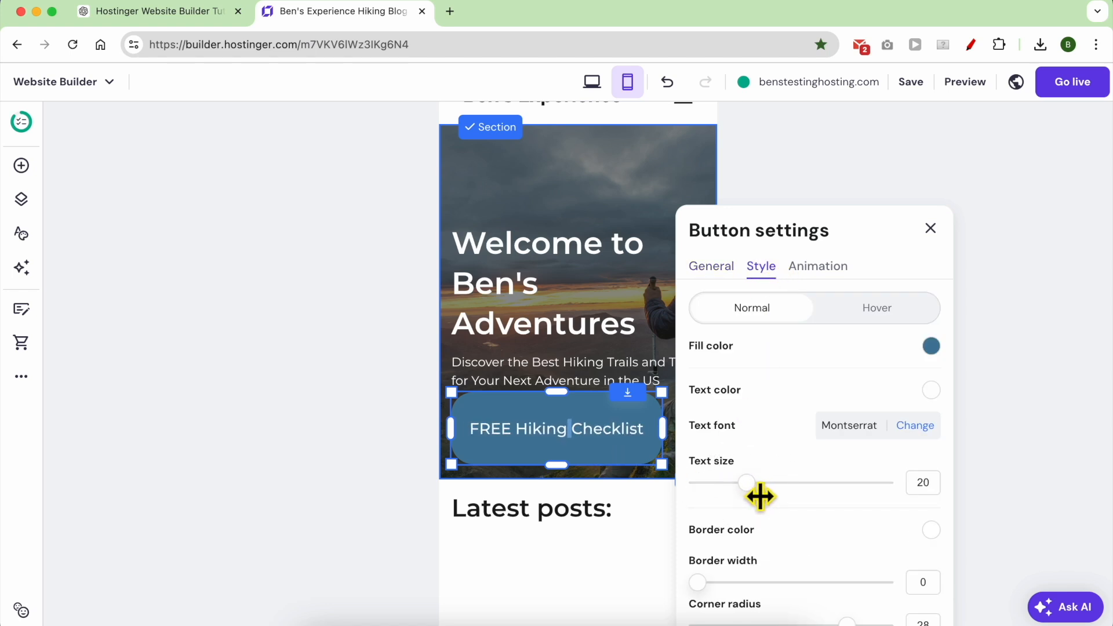
pyautogui.click(911, 83)
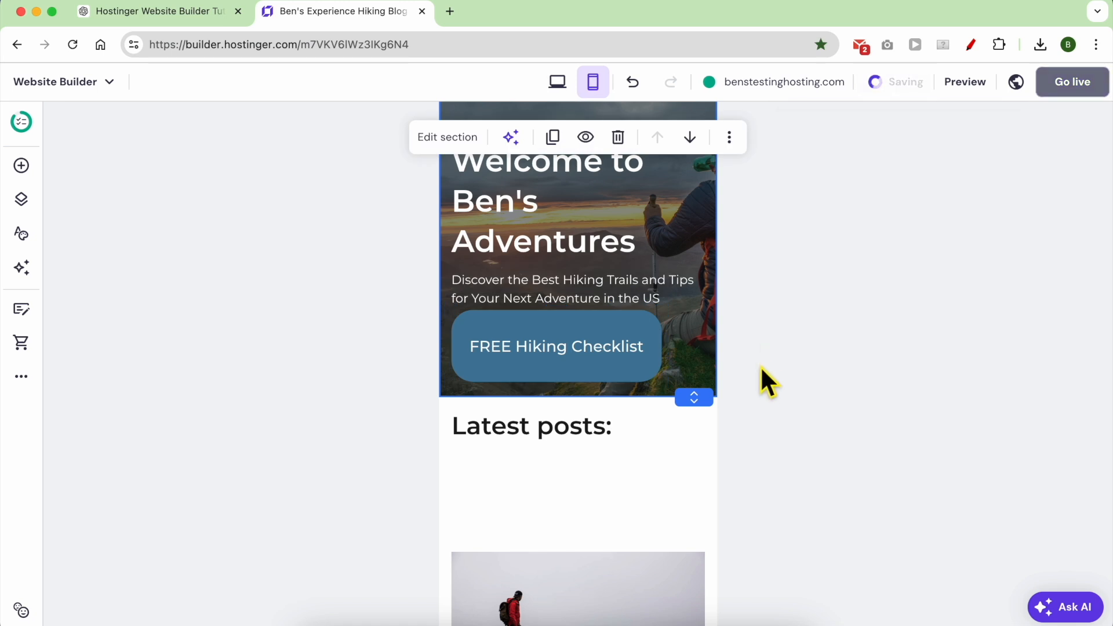
# Reposition the Latest posts: heading and move follow me on IG: directly above the Instagram gallery.
pyautogui.scroll(-4, 584, 428)
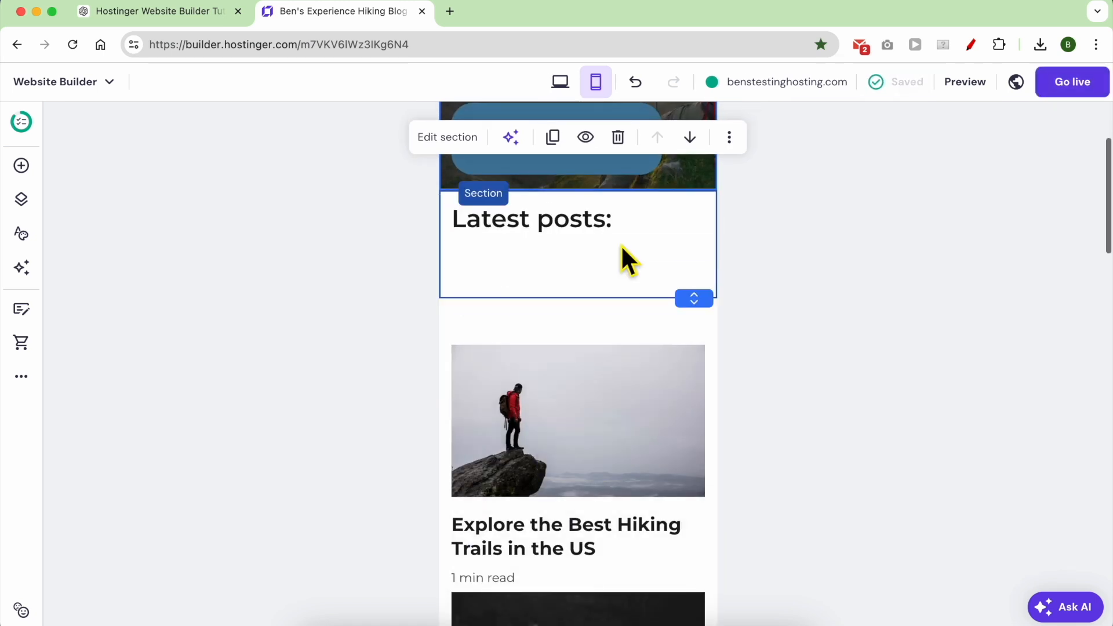
pyautogui.moveTo(577, 237); pyautogui.dragTo(585, 287)
pyautogui.scroll(-5, 606, 376)
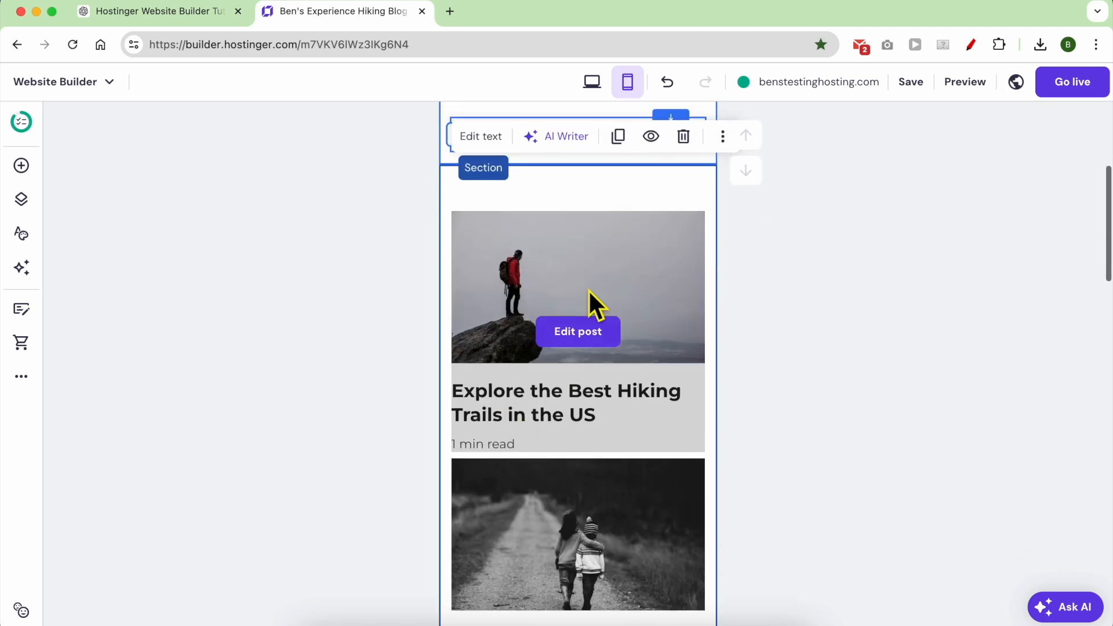
pyautogui.scroll(-8, 601, 377)
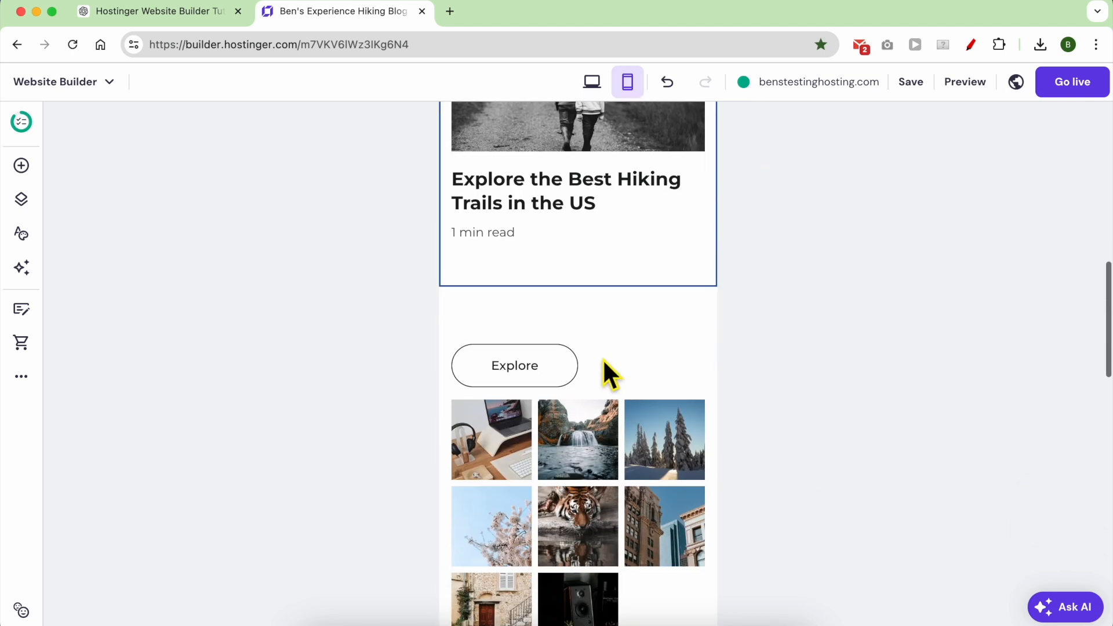
pyautogui.scroll(3, 610, 328)
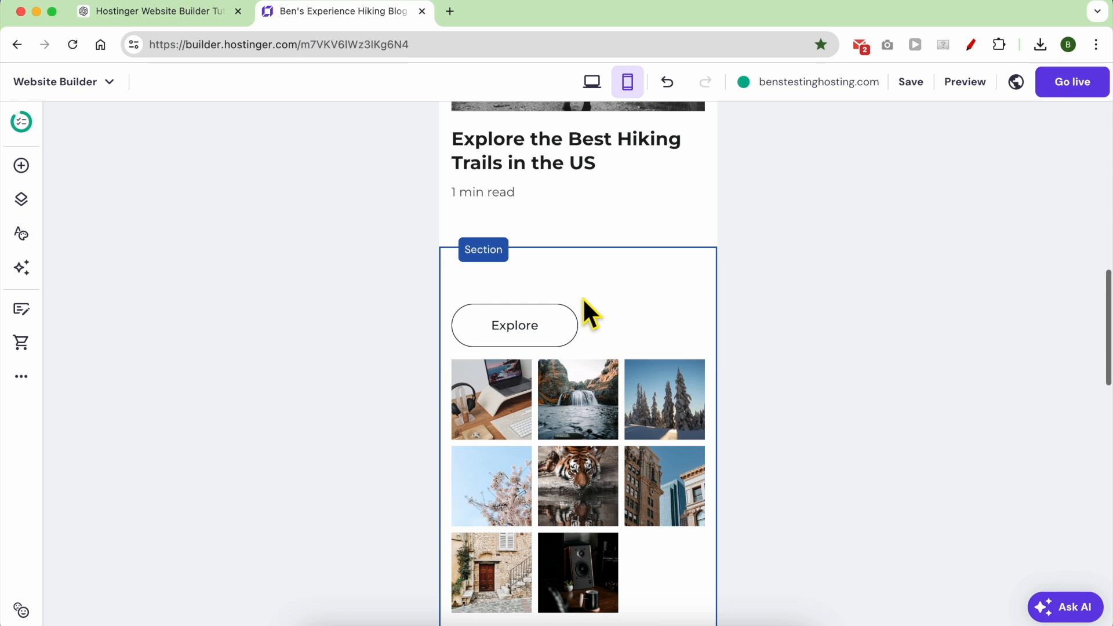
pyautogui.scroll(-3, 551, 371)
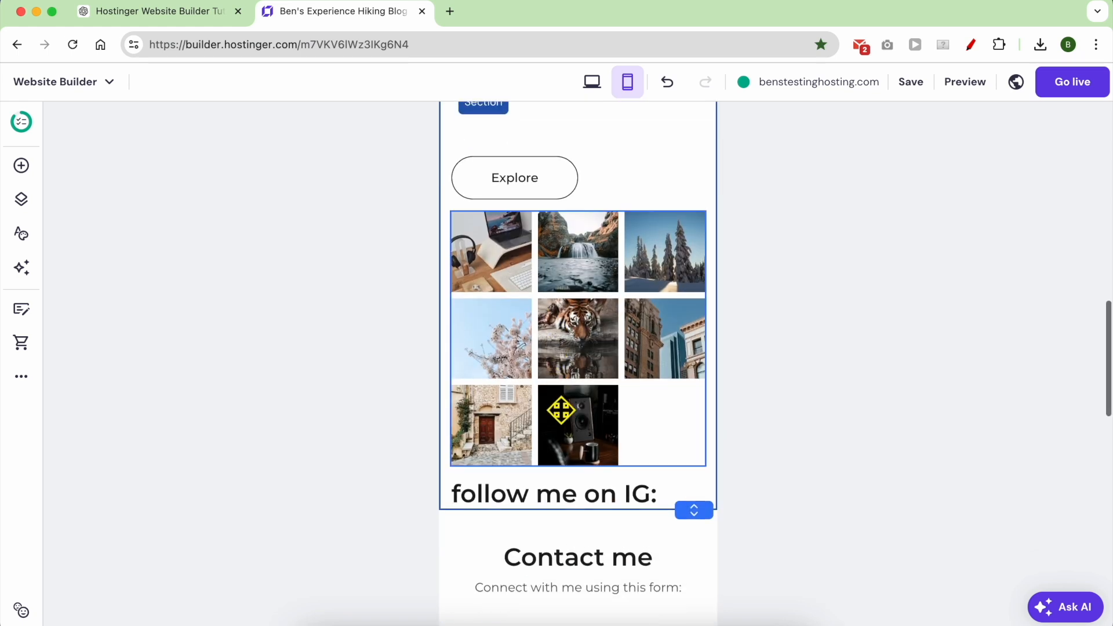
pyautogui.click(601, 506)
pyautogui.moveTo(601, 506); pyautogui.dragTo(596, 213)
pyautogui.moveTo(590, 277); pyautogui.dragTo(591, 325)
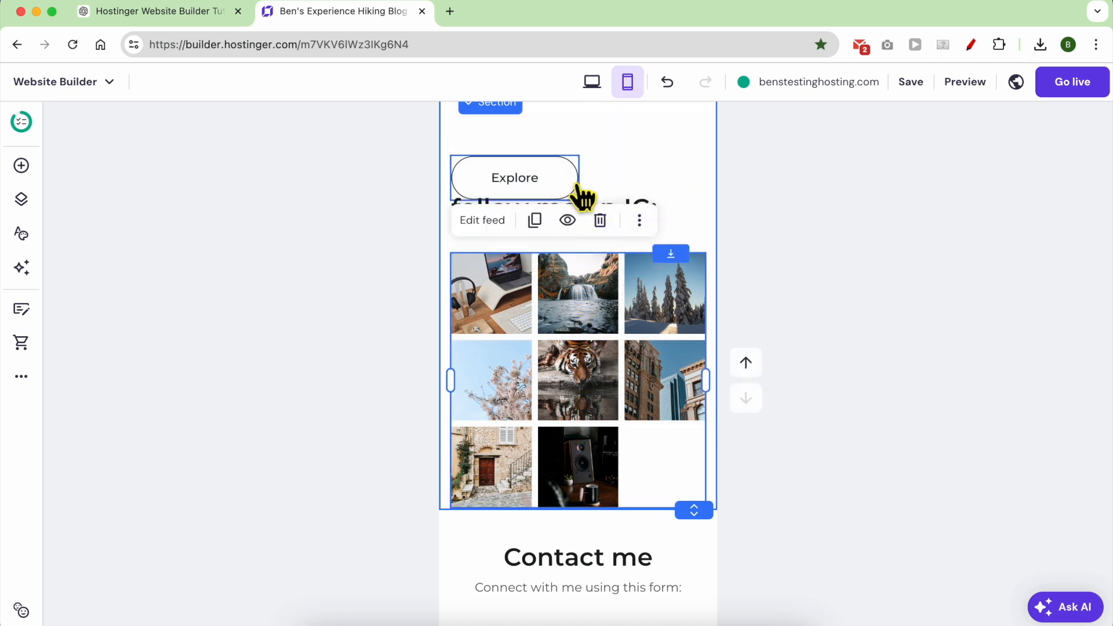
# Delete the Explore button from the mobile layout.
pyautogui.scroll(2, 579, 194)
pyautogui.click(567, 303)
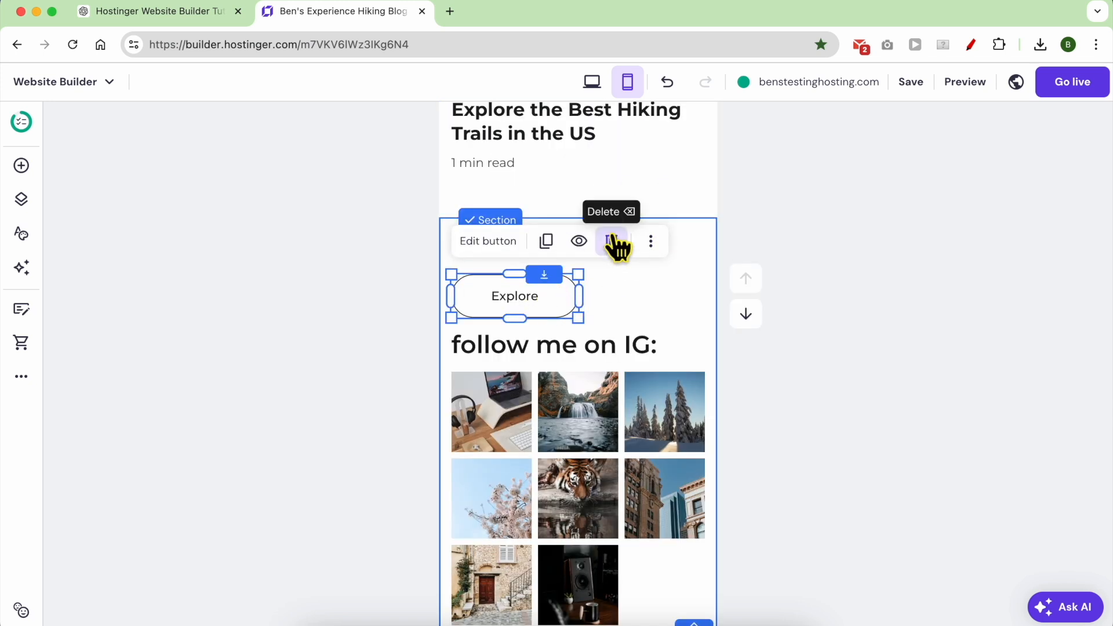
pyautogui.click(612, 241)
pyautogui.moveTo(628, 316); pyautogui.dragTo(617, 289)
# Review the whole page down to the footer before publishing.
pyautogui.scroll(1, 616, 288)
pyautogui.scroll(-7, 616, 289)
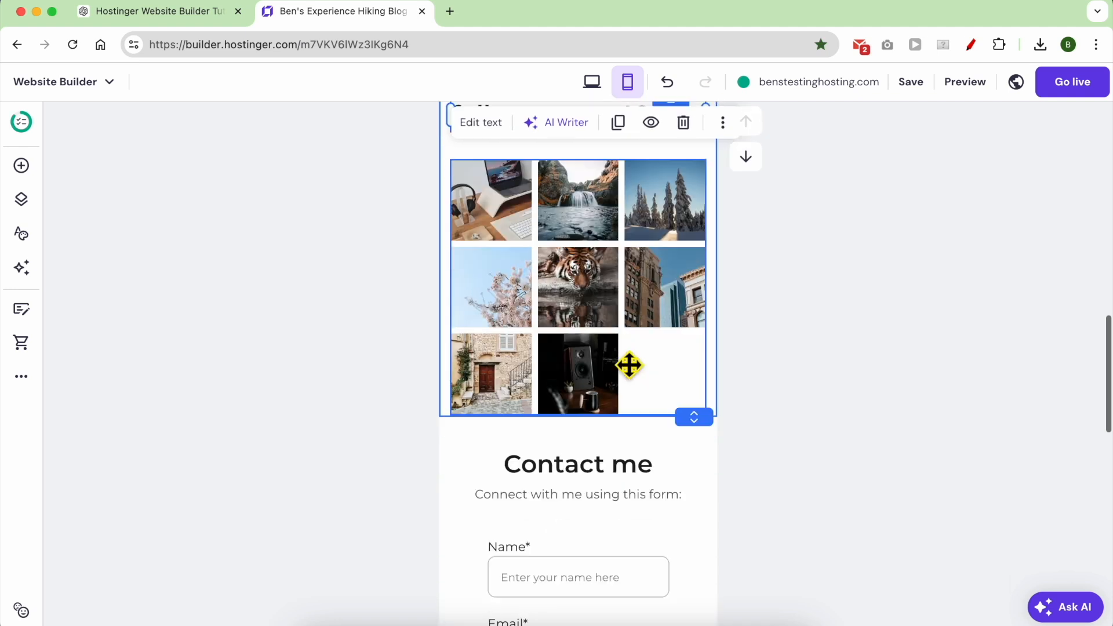
pyautogui.scroll(-9, 618, 415)
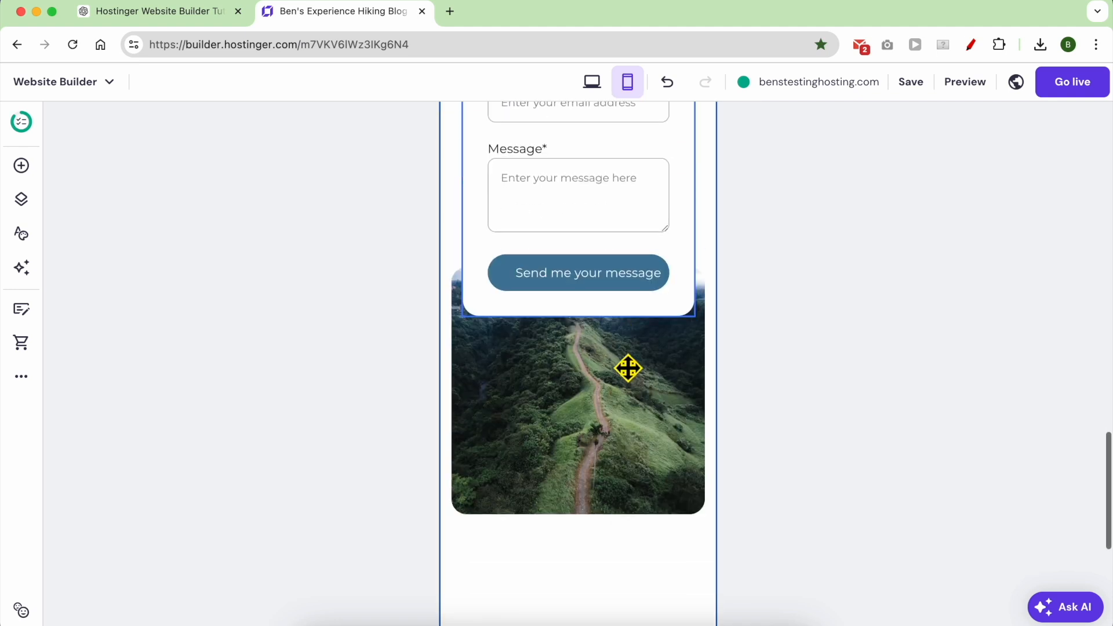
pyautogui.scroll(-4, 593, 385)
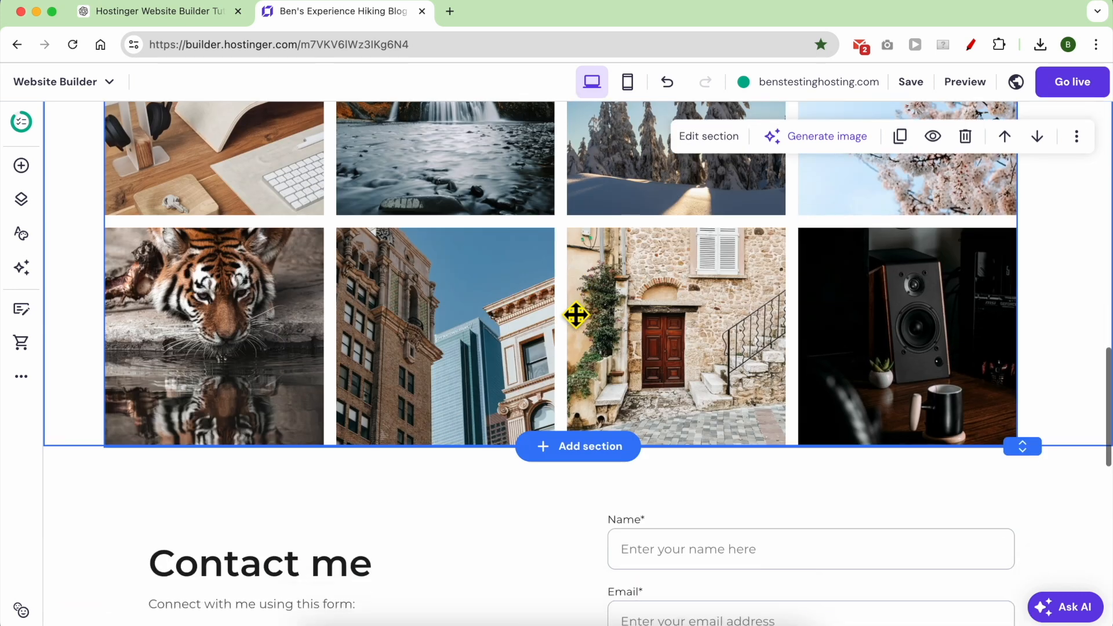
pyautogui.scroll(15, 574, 315)
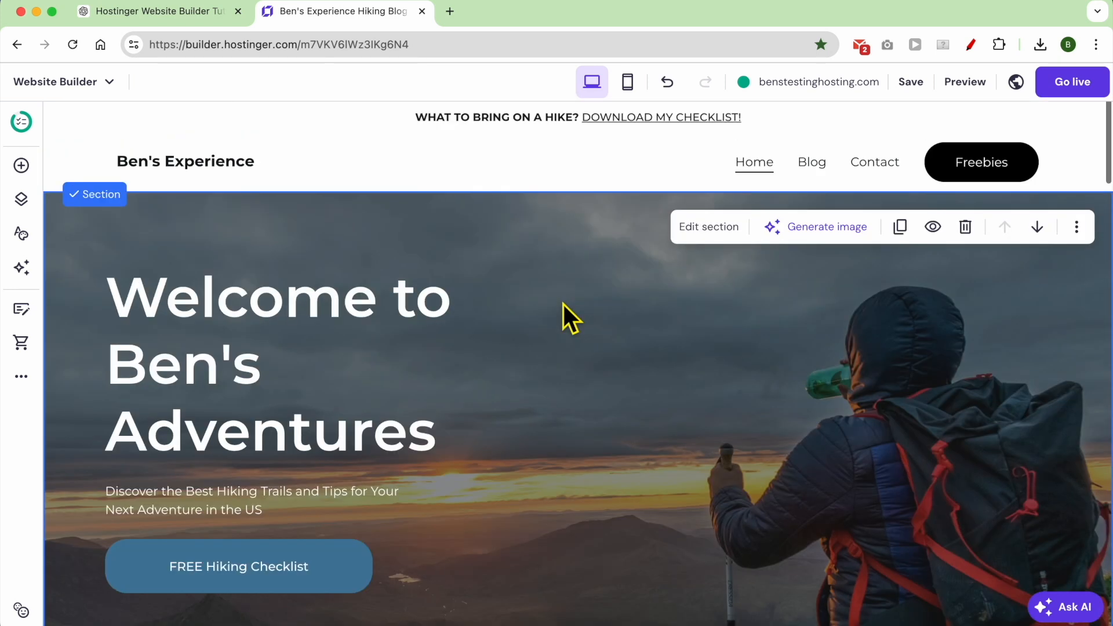
pyautogui.scroll(-3, 564, 305)
pyautogui.scroll(3, 564, 305)
pyautogui.scroll(-14, 564, 304)
pyautogui.scroll(-15, 564, 305)
pyautogui.scroll(-3, 564, 305)
pyautogui.scroll(2, 523, 300)
pyautogui.scroll(-2, 523, 301)
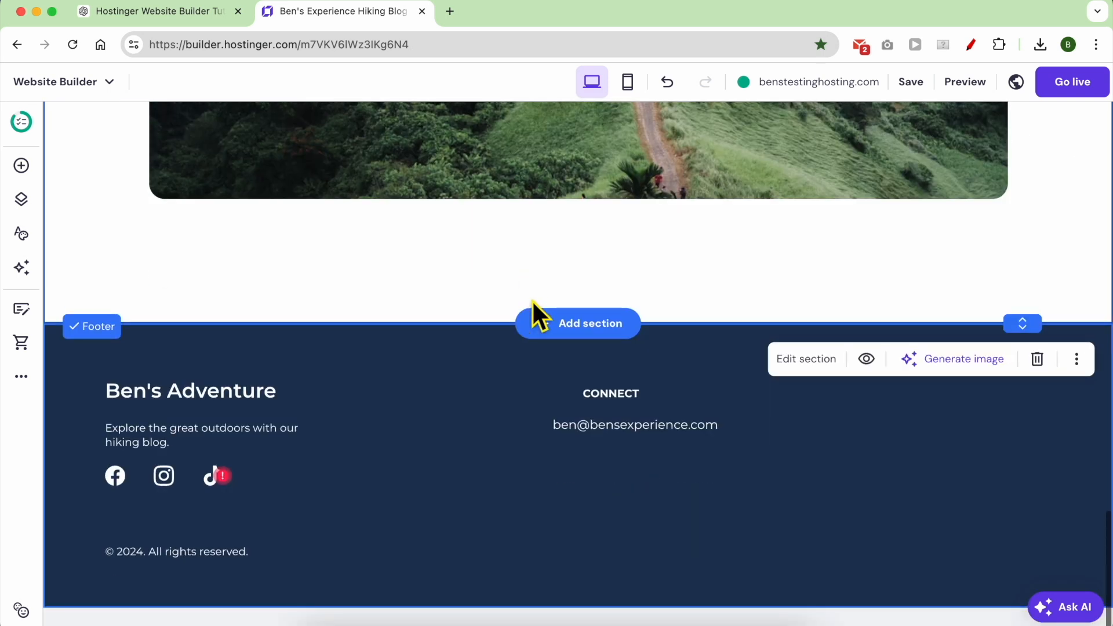
pyautogui.click(1073, 88)
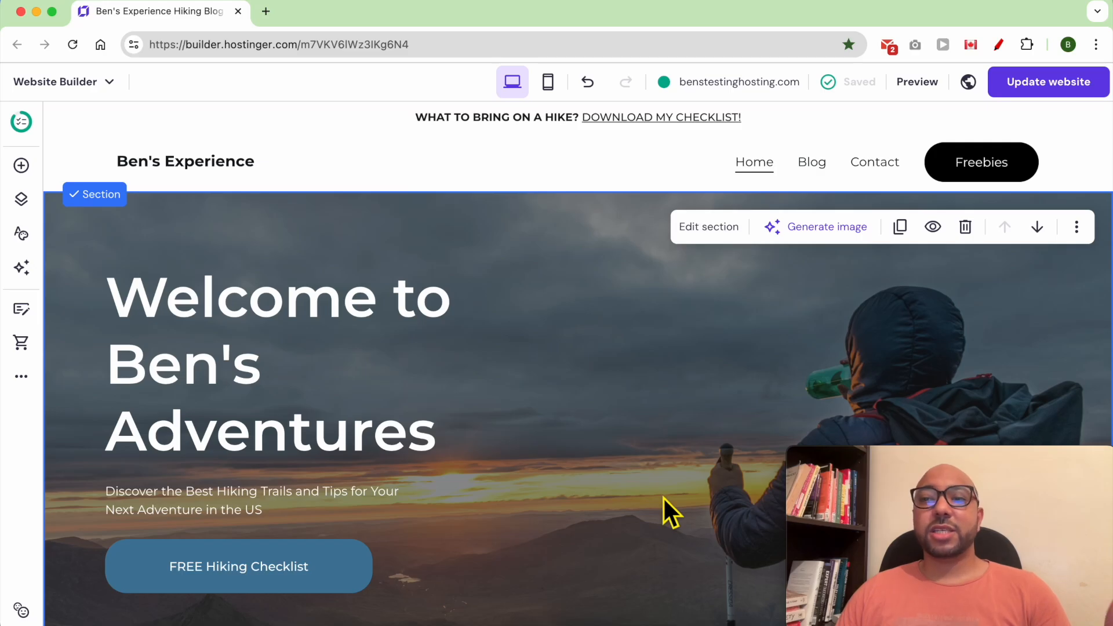
# Open the live benstestinghosting.com site in a new tab and return to the editor.
pyautogui.click(792, 87)
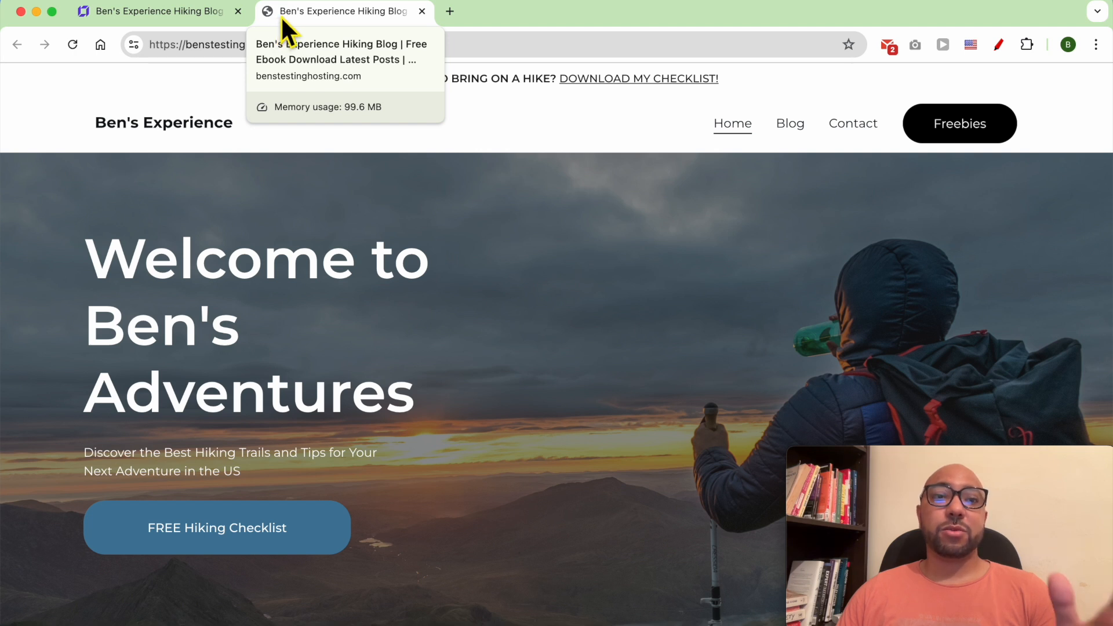
pyautogui.click(186, 17)
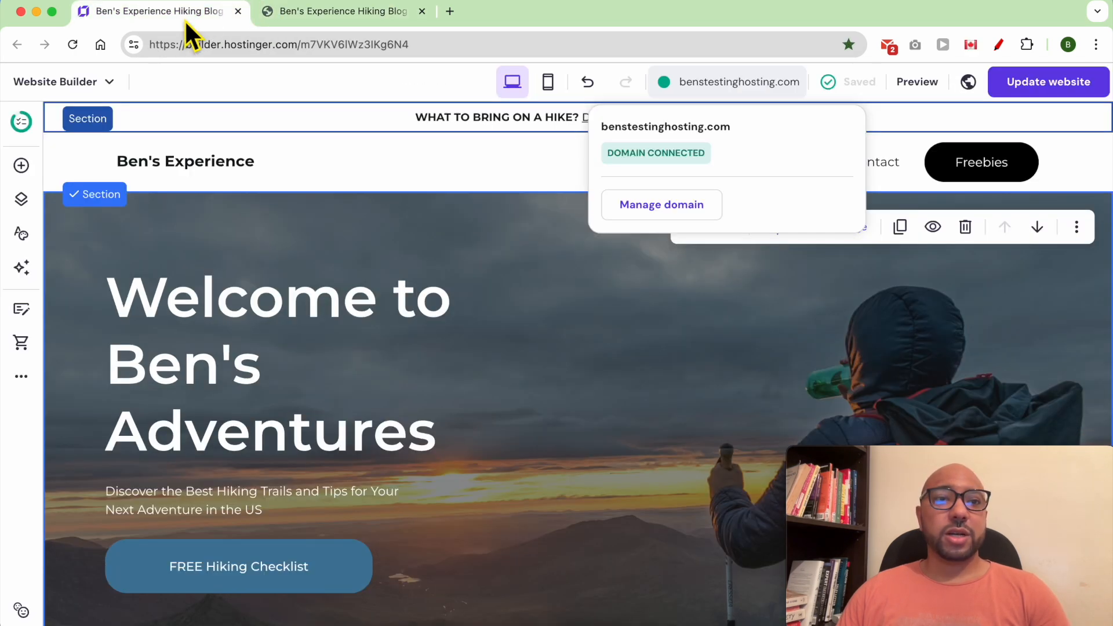
# Expand the Favicon section in General settings and open favicon.io in a new tab.
pyautogui.click(21, 378)
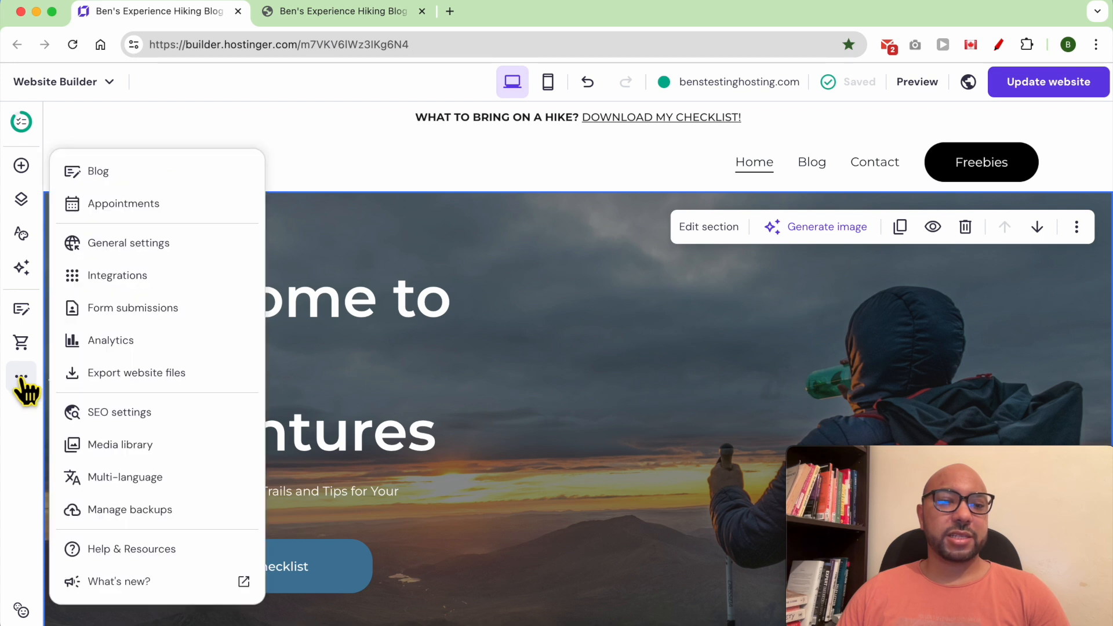
pyautogui.click(191, 253)
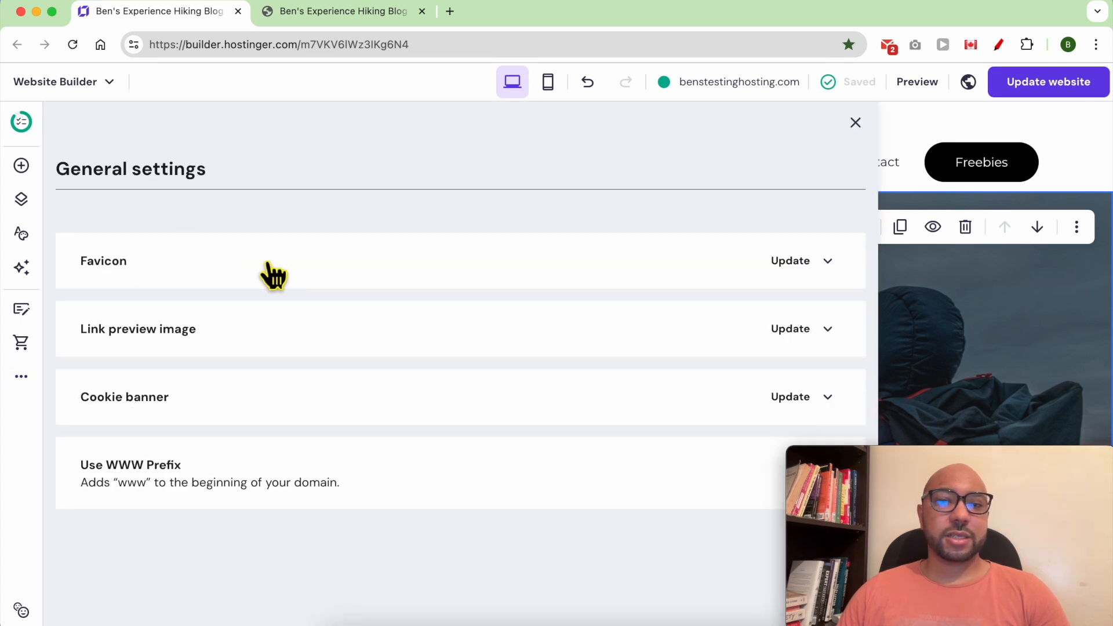
pyautogui.click(784, 263)
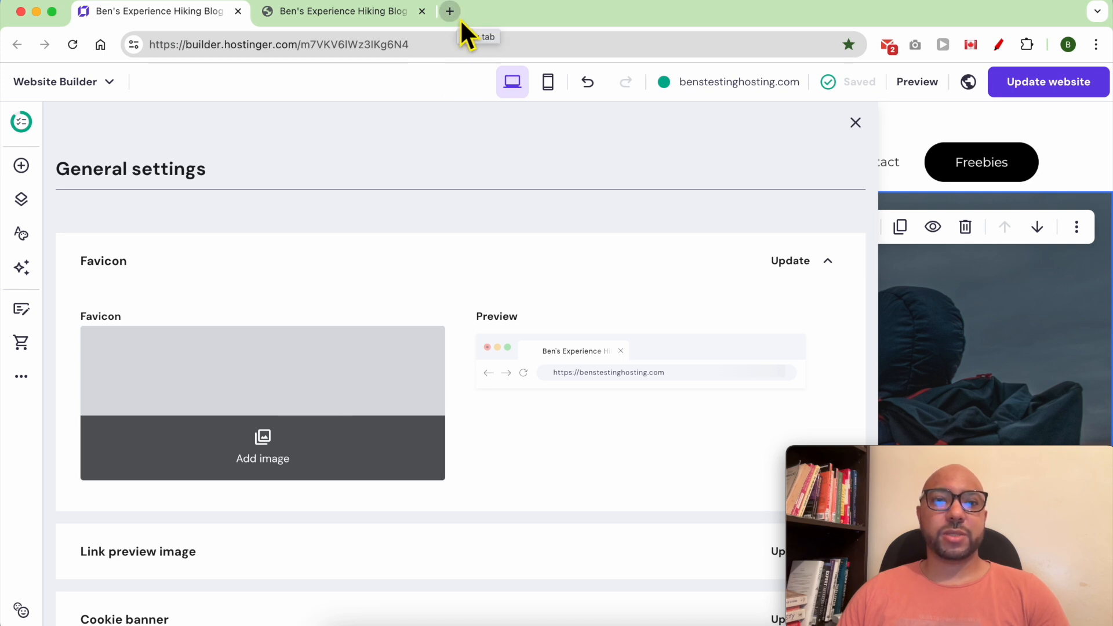
pyautogui.click(450, 12)
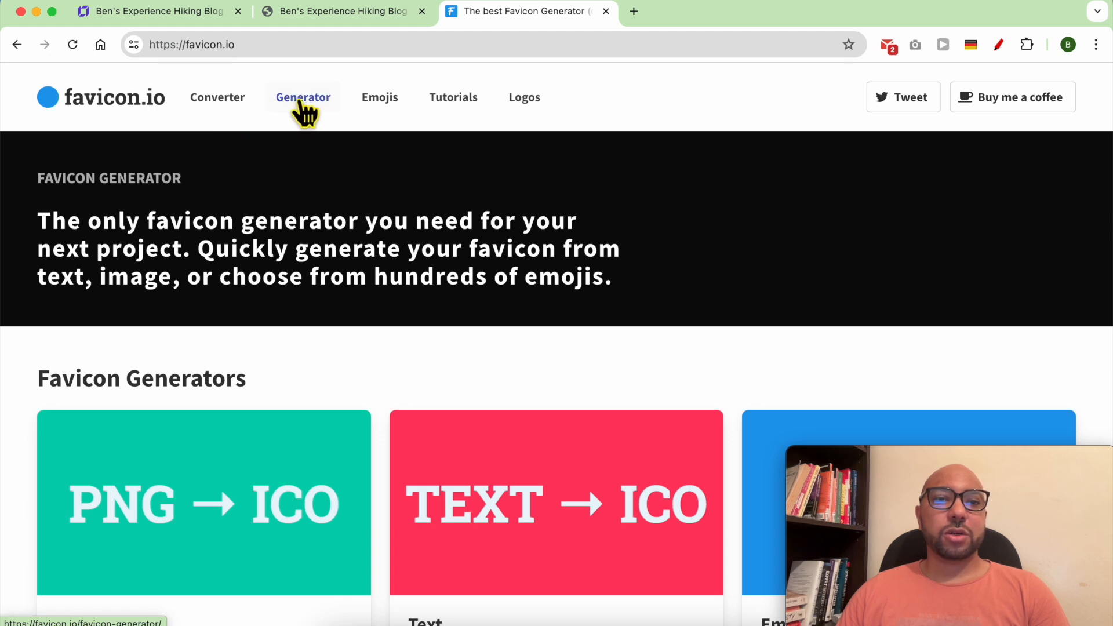
# Open favicon.io's text generator, comparing it against the live blog tab.
pyautogui.click(304, 104)
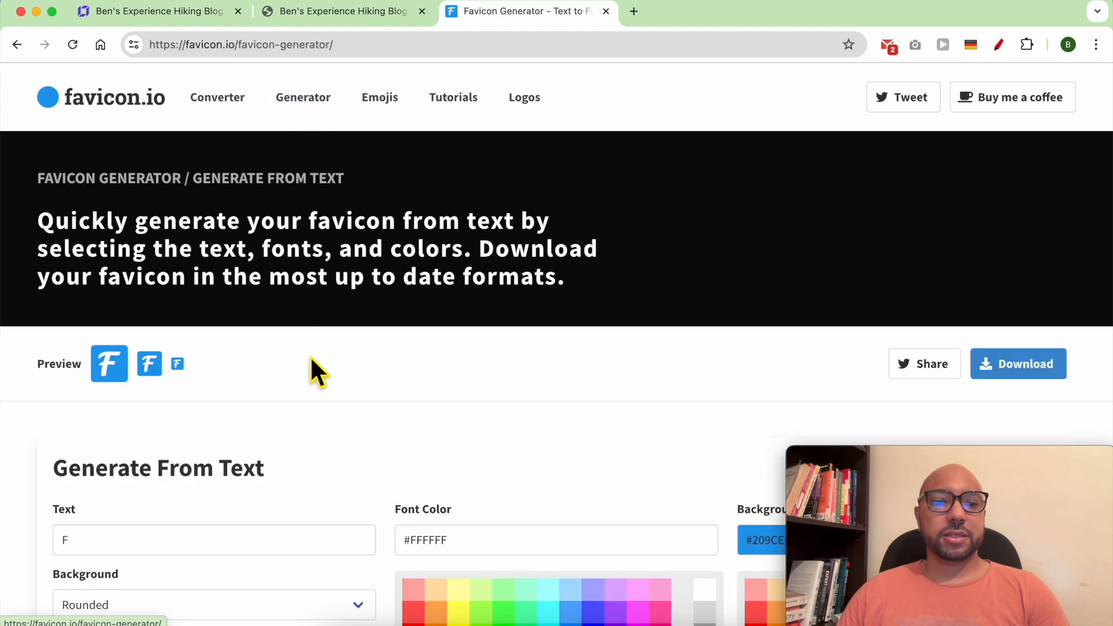
pyautogui.scroll(-2, 311, 373)
pyautogui.hotkey('ctrl', 'shift', 'Tab')
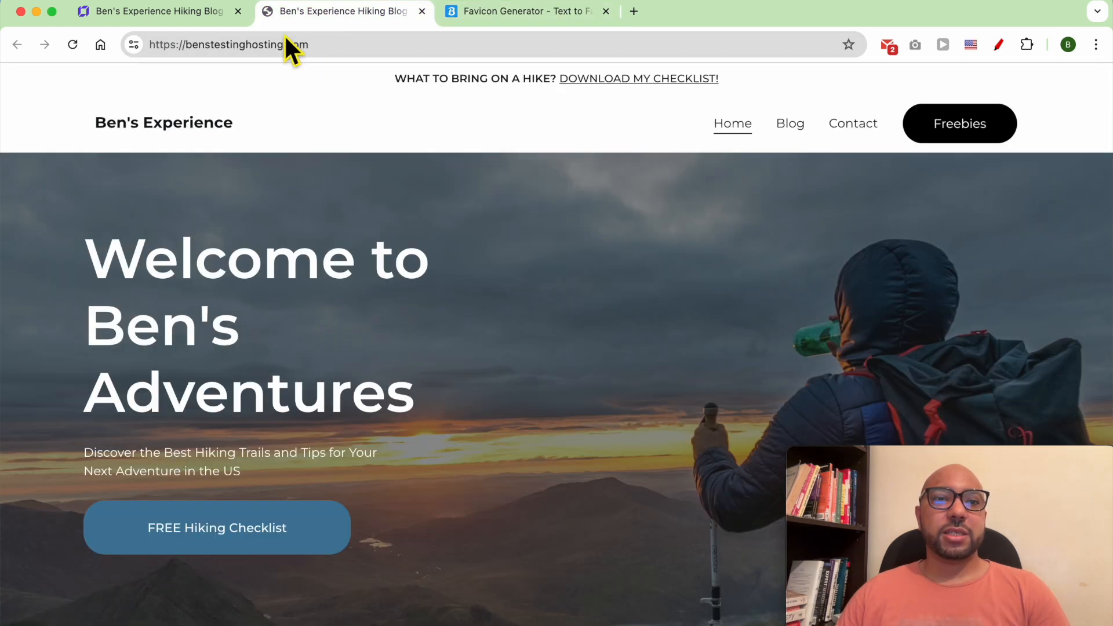
pyautogui.click(522, 17)
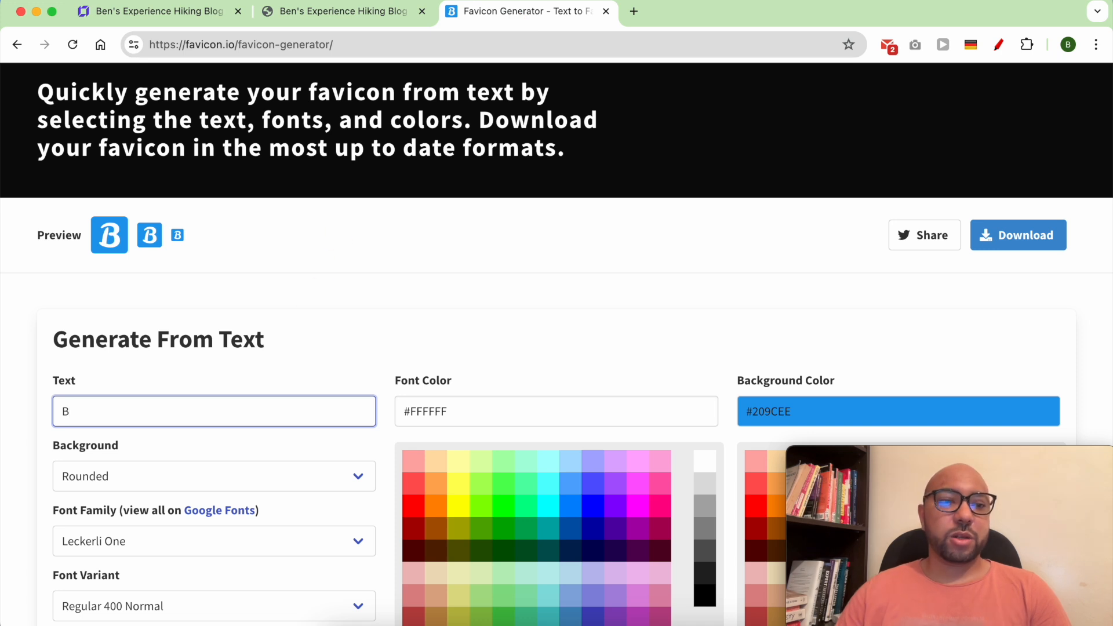
pyautogui.scroll(-1, 171, 412)
pyautogui.scroll(-1, 249, 361)
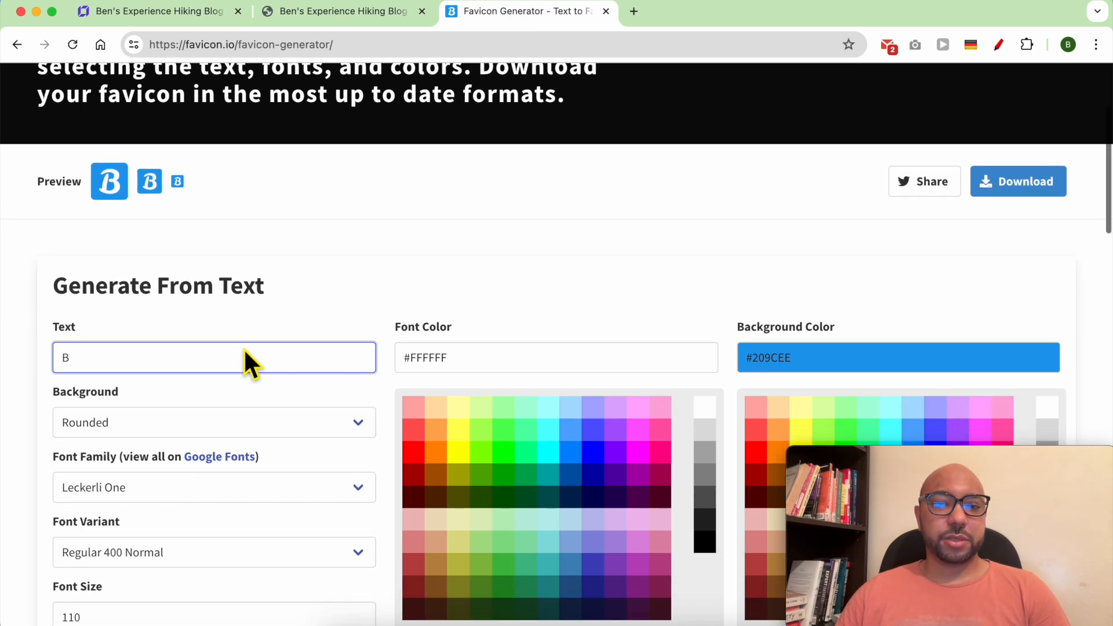
pyautogui.click(377, 13)
pyautogui.scroll(-8, 450, 262)
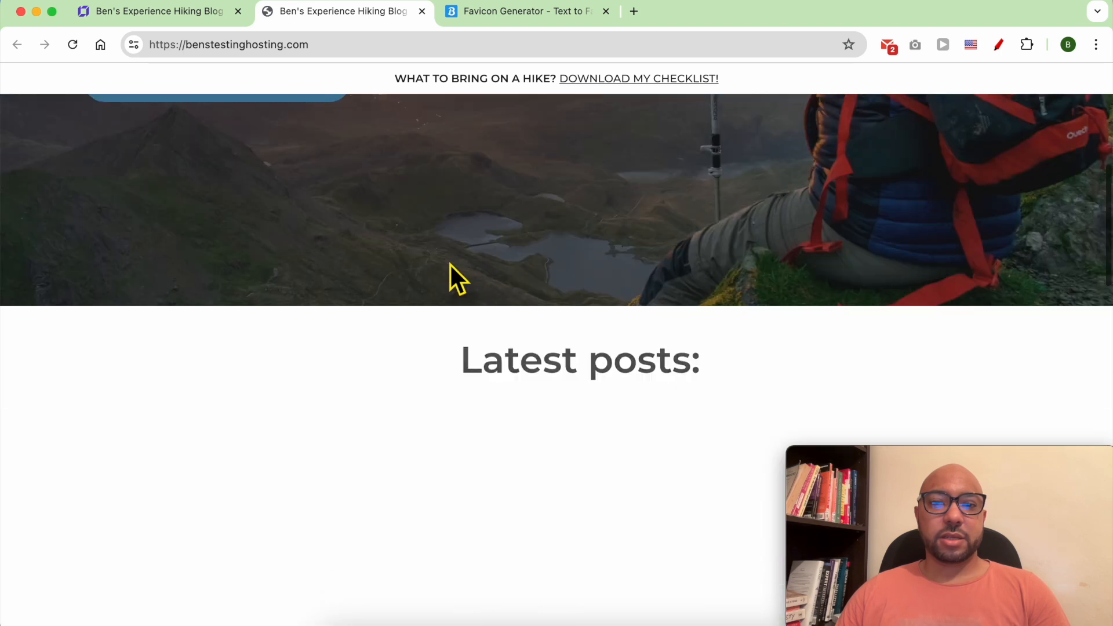
pyautogui.scroll(8, 450, 263)
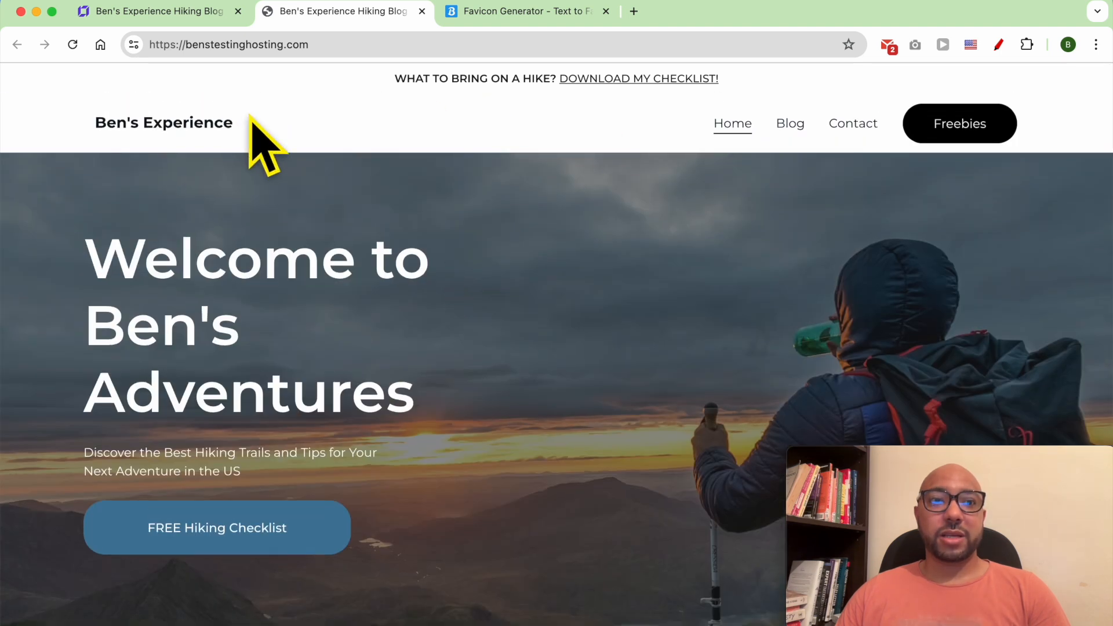
pyautogui.click(489, 12)
pyautogui.scroll(-3, 699, 377)
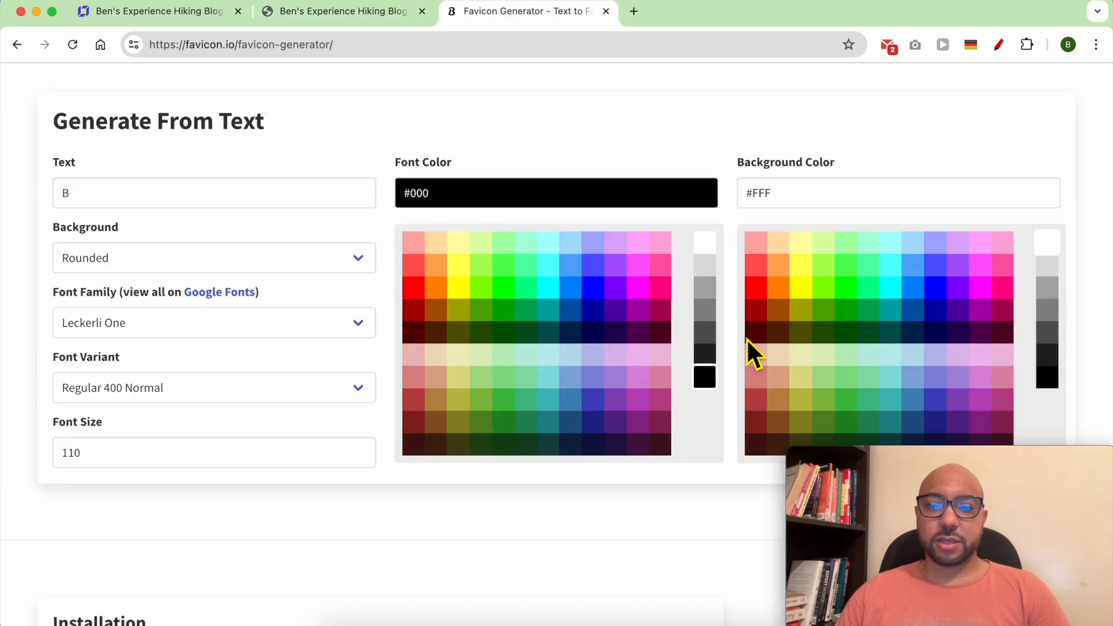
# Make the favicon white #FFF on black #000, download favicon_io.zip and inspect the extracted icons.
pyautogui.click(704, 244)
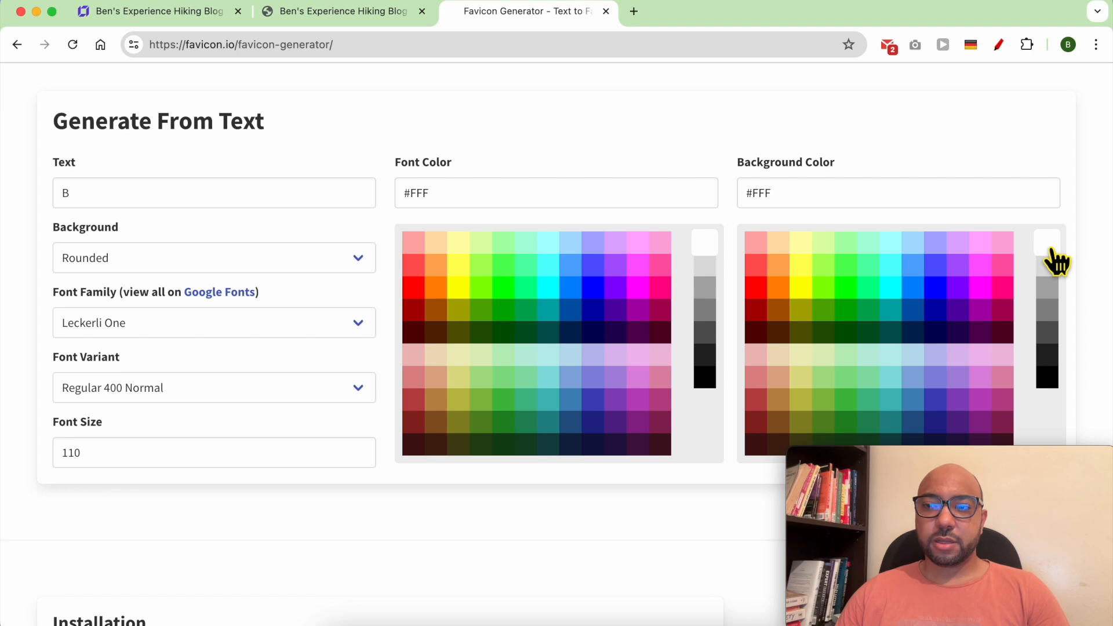
pyautogui.click(1040, 380)
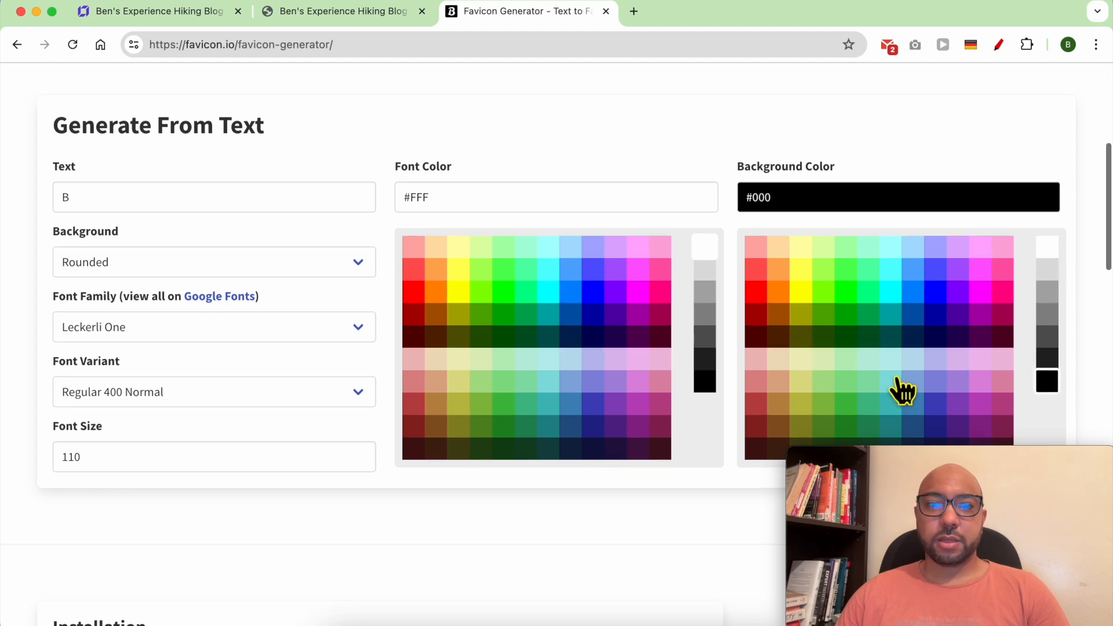
pyautogui.scroll(5, 902, 390)
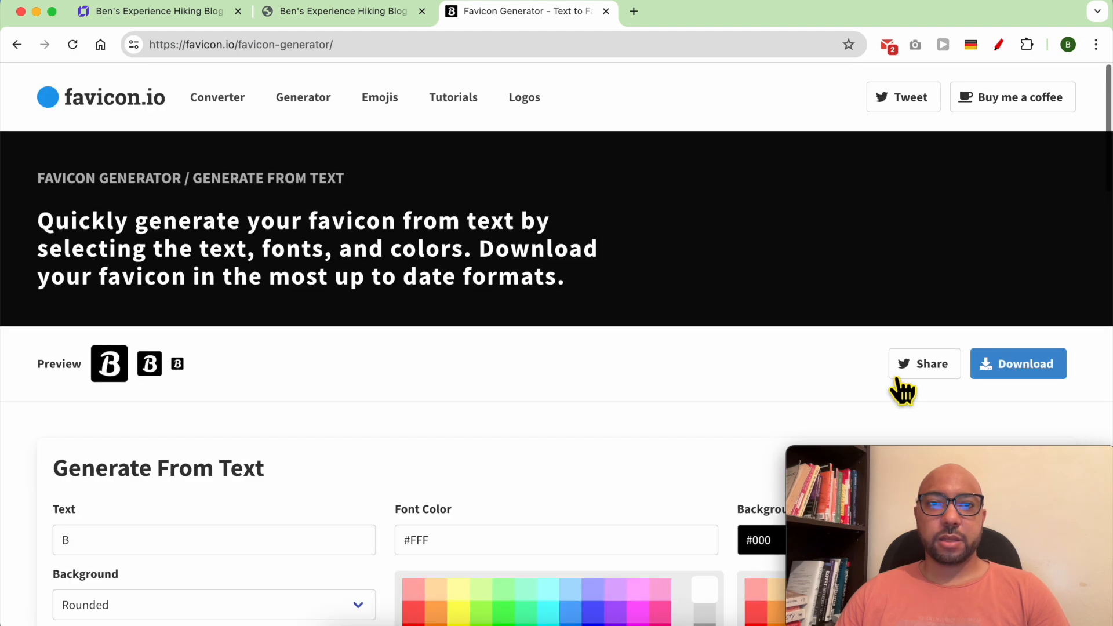
pyautogui.click(1025, 367)
pyautogui.moveTo(893, 91)
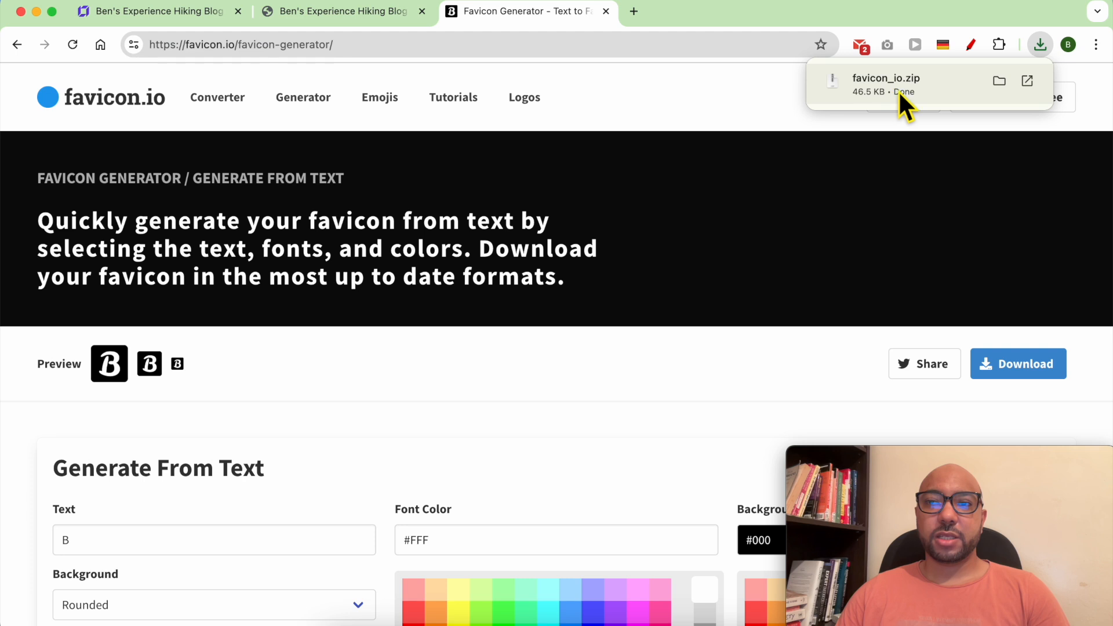
pyautogui.click(912, 85)
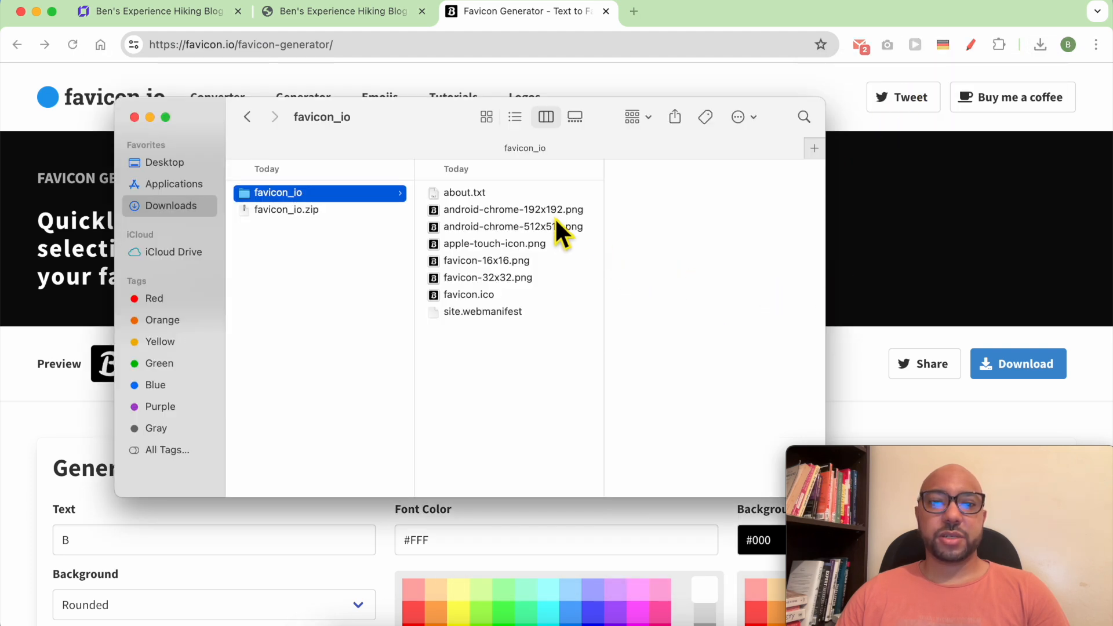
pyautogui.click(556, 217)
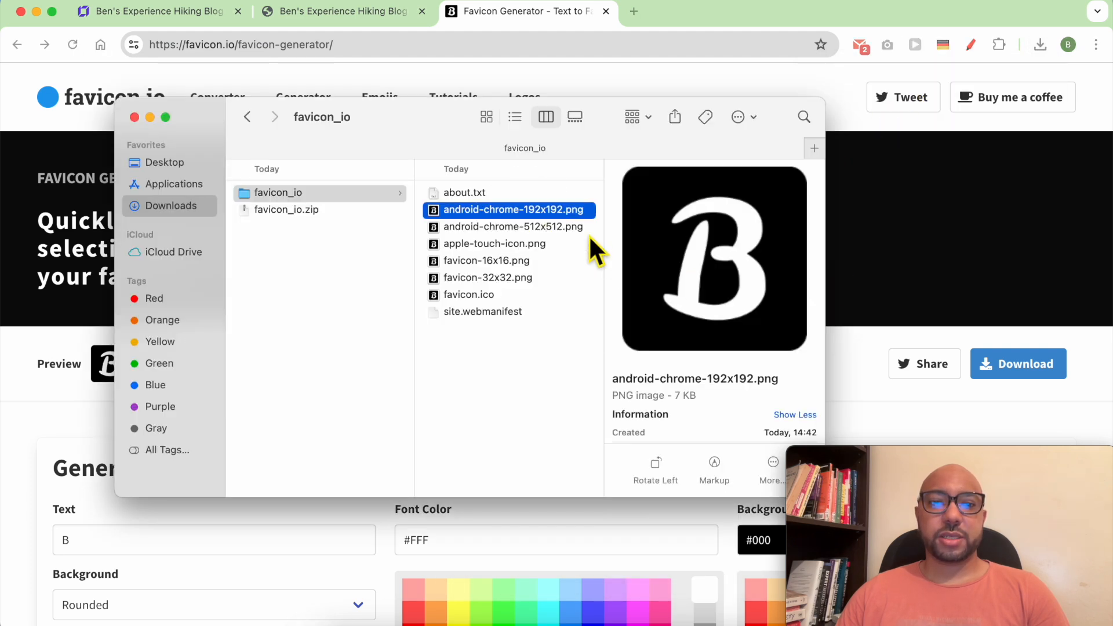
pyautogui.click(902, 251)
pyautogui.click(156, 11)
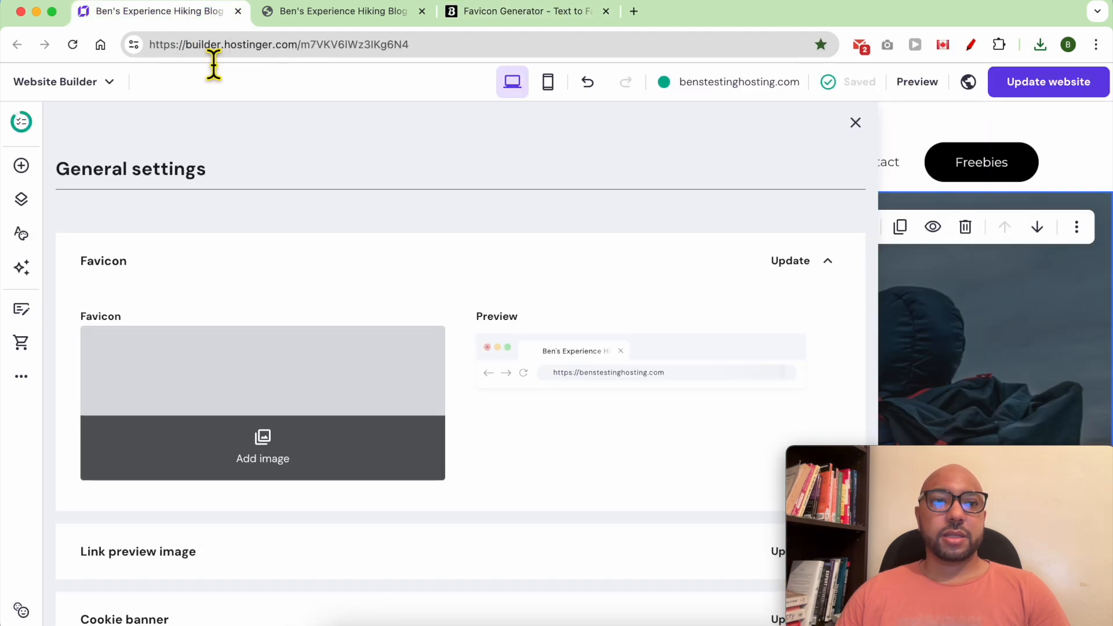
# Upload android-chrome-512x512.png as the site favicon, save it and update the published website.
pyautogui.click(274, 461)
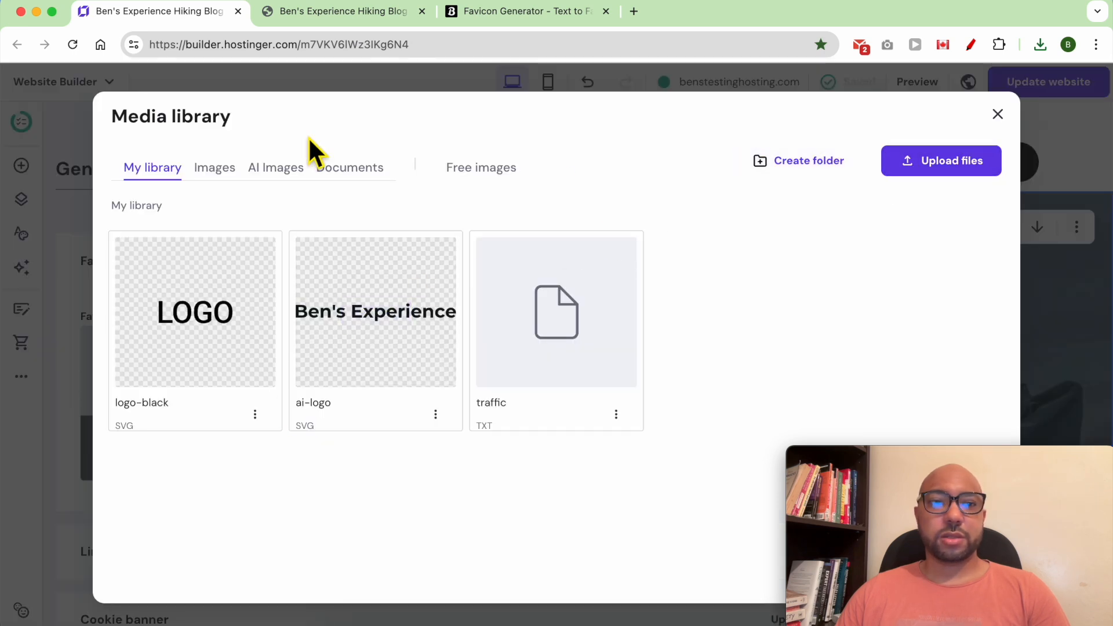
pyautogui.click(913, 164)
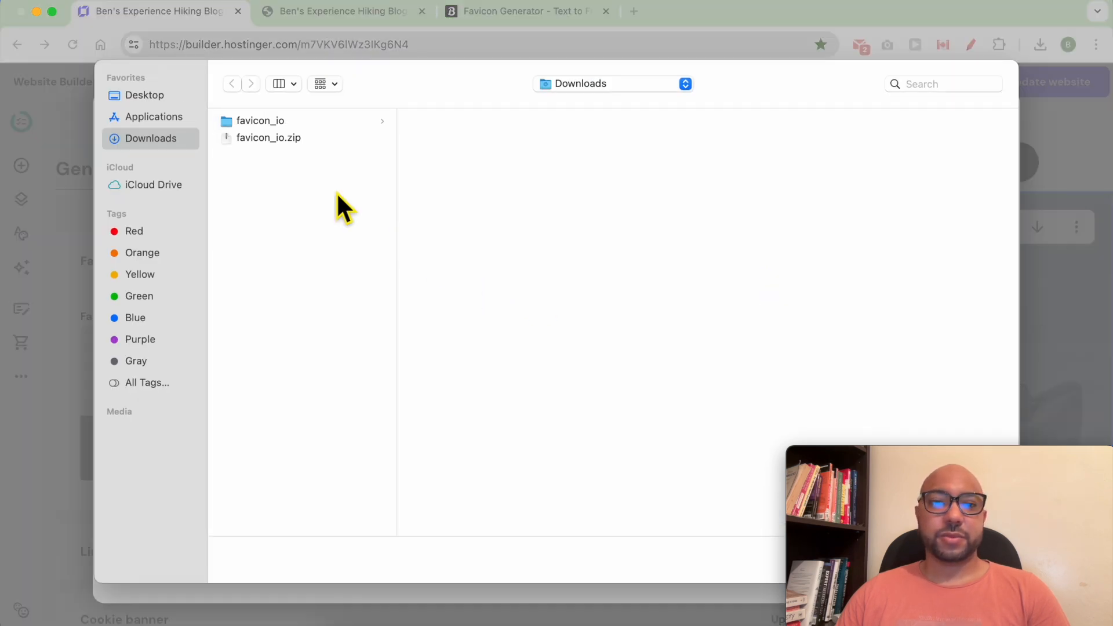
pyautogui.click(295, 120)
pyautogui.click(521, 138)
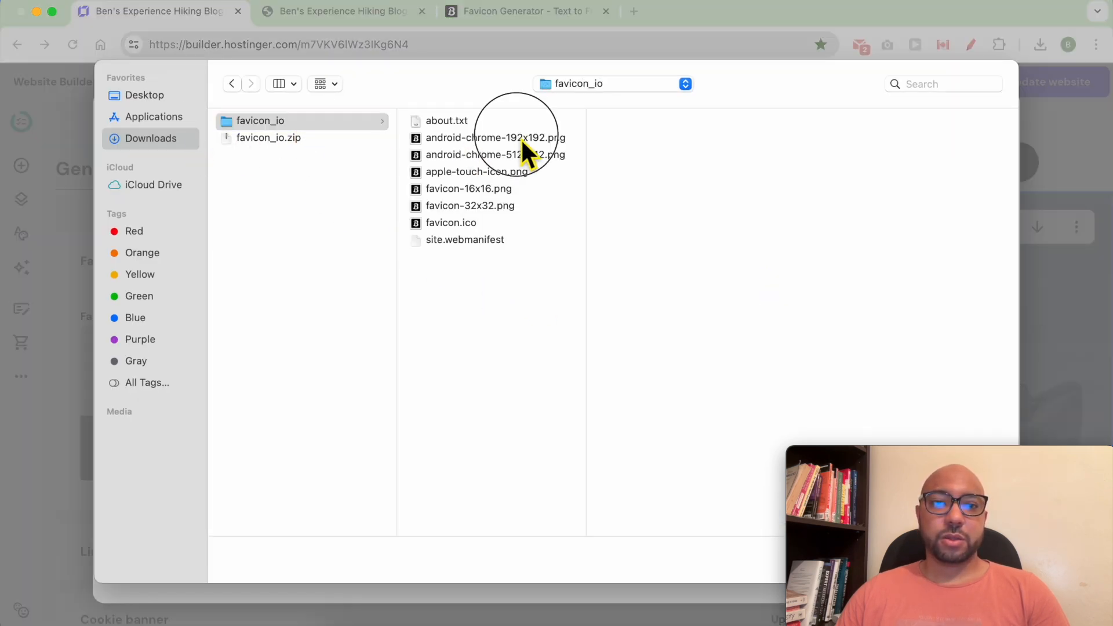
pyautogui.doubleClick(519, 152)
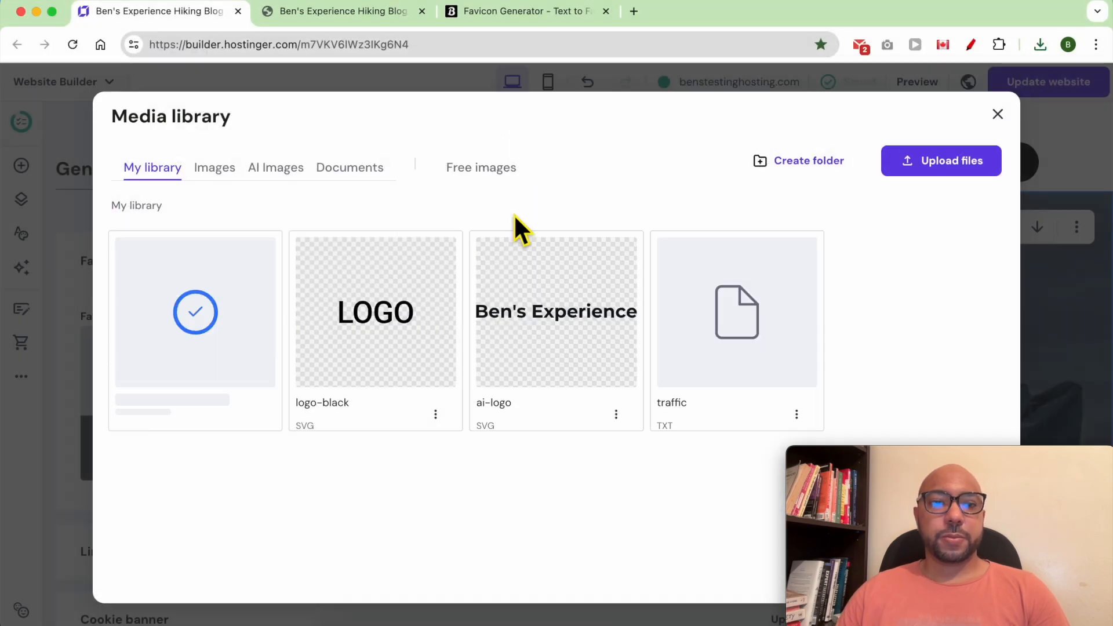
pyautogui.moveTo(924, 468); pyautogui.dragTo(667, 473)
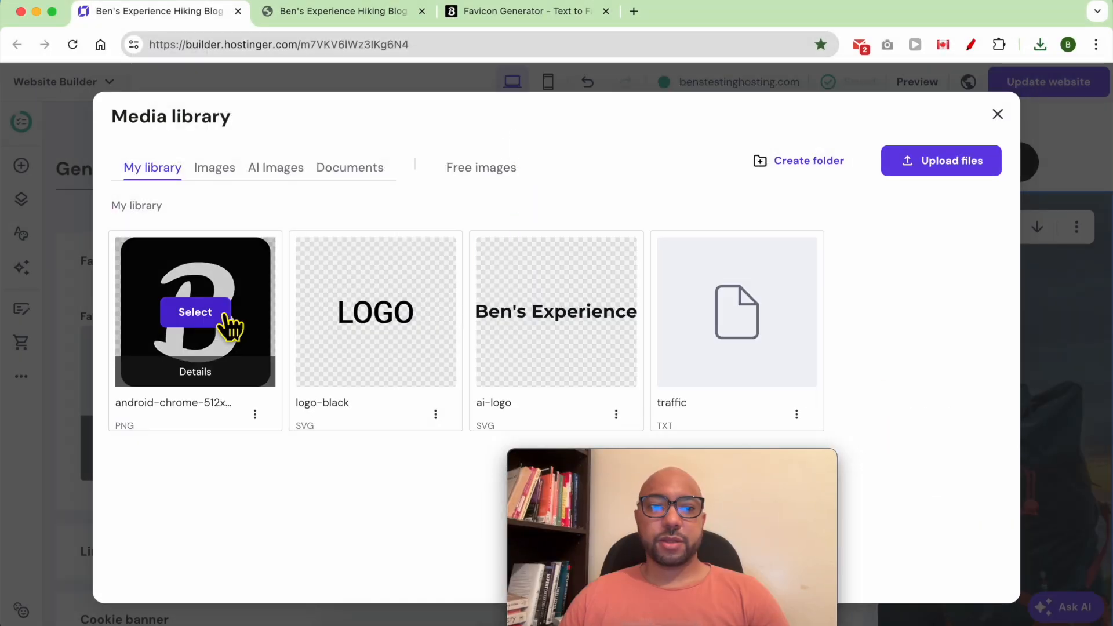
pyautogui.click(211, 316)
pyautogui.moveTo(625, 473); pyautogui.dragTo(909, 462)
pyautogui.click(686, 444)
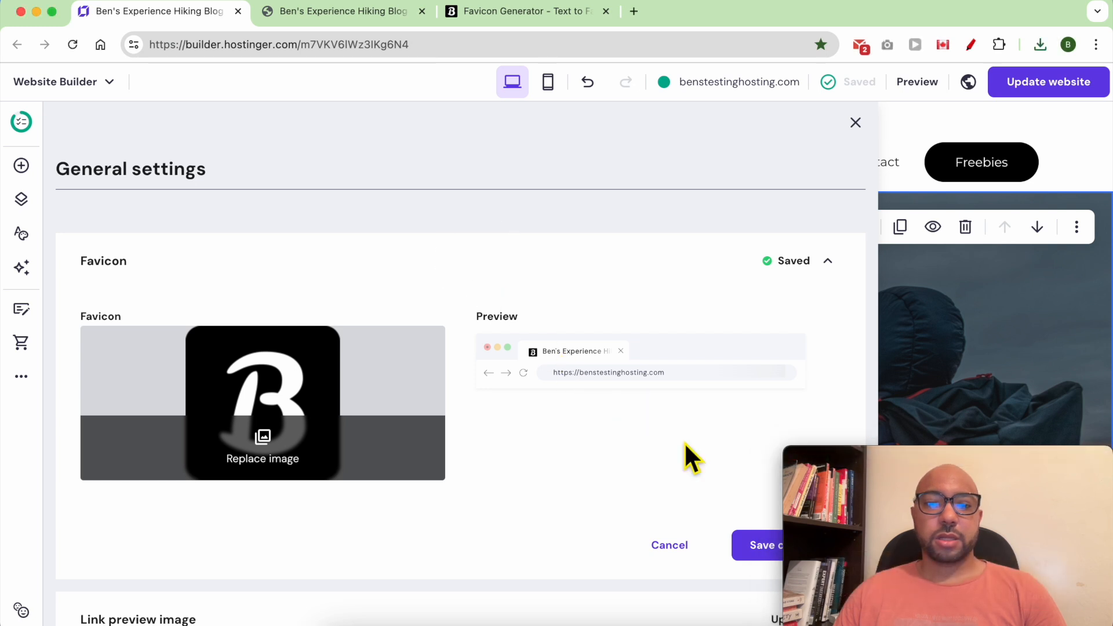
pyautogui.click(754, 546)
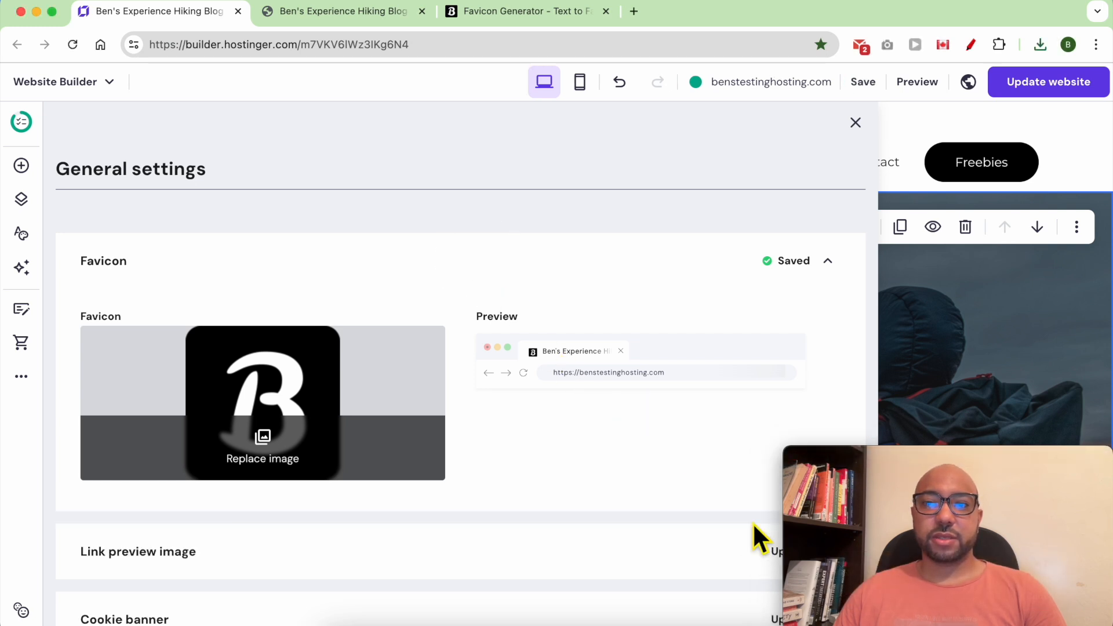
pyautogui.click(856, 122)
pyautogui.click(1052, 81)
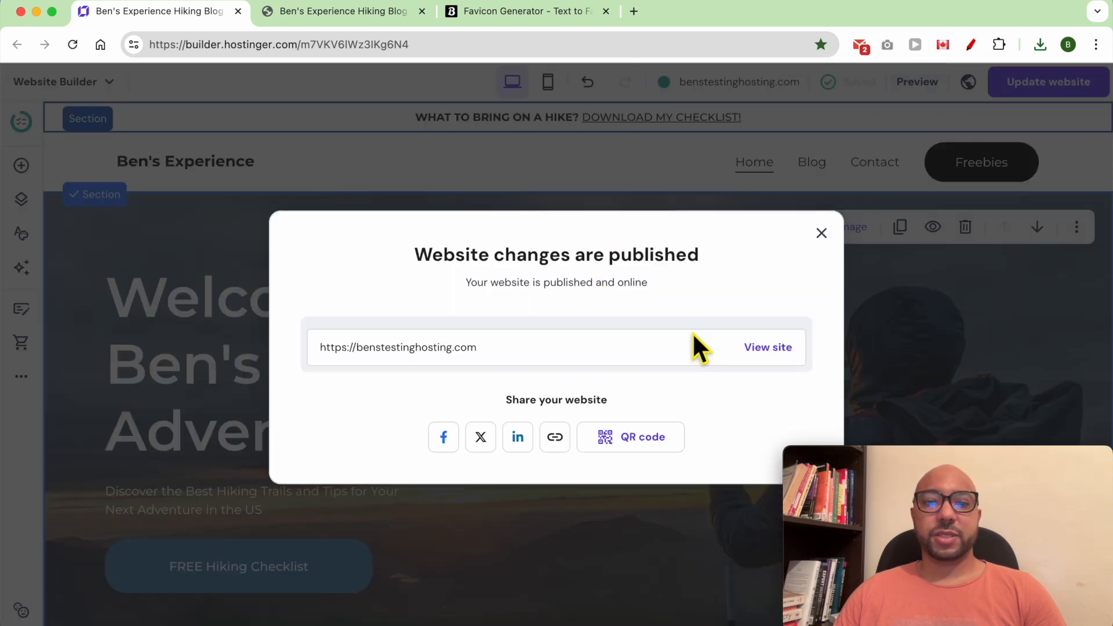
# Check the live site, close the extra tabs and publish dialog, then open the pages list.
pyautogui.click(766, 348)
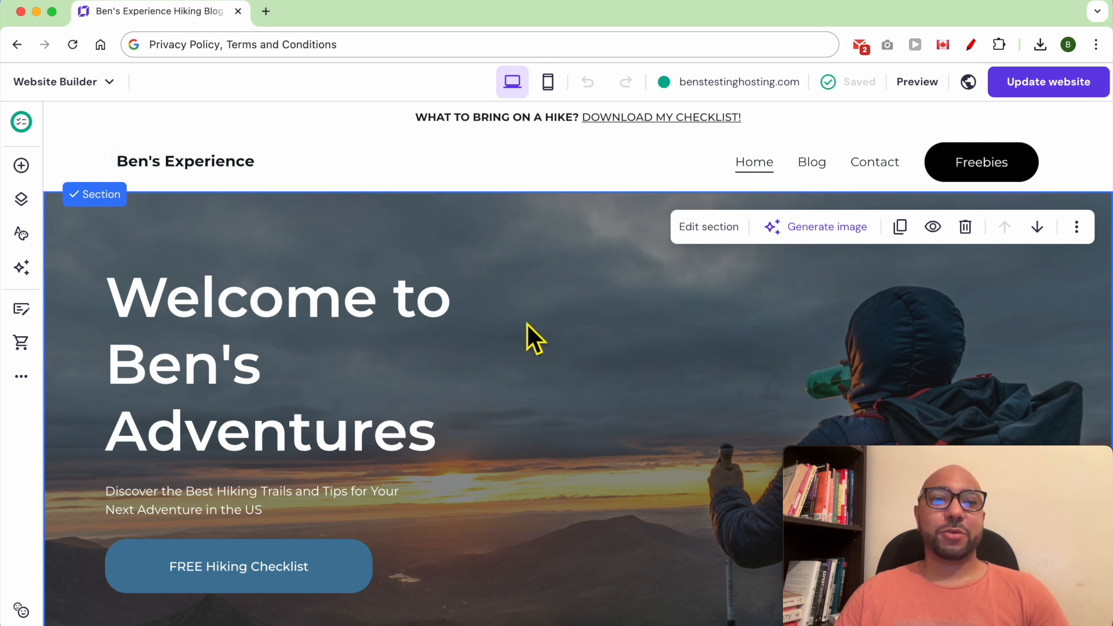
pyautogui.click(22, 200)
# Create a Privacy policy page from the template for company Ben's Adventures LLC.
pyautogui.scroll(-2, 146, 580)
pyautogui.click(144, 608)
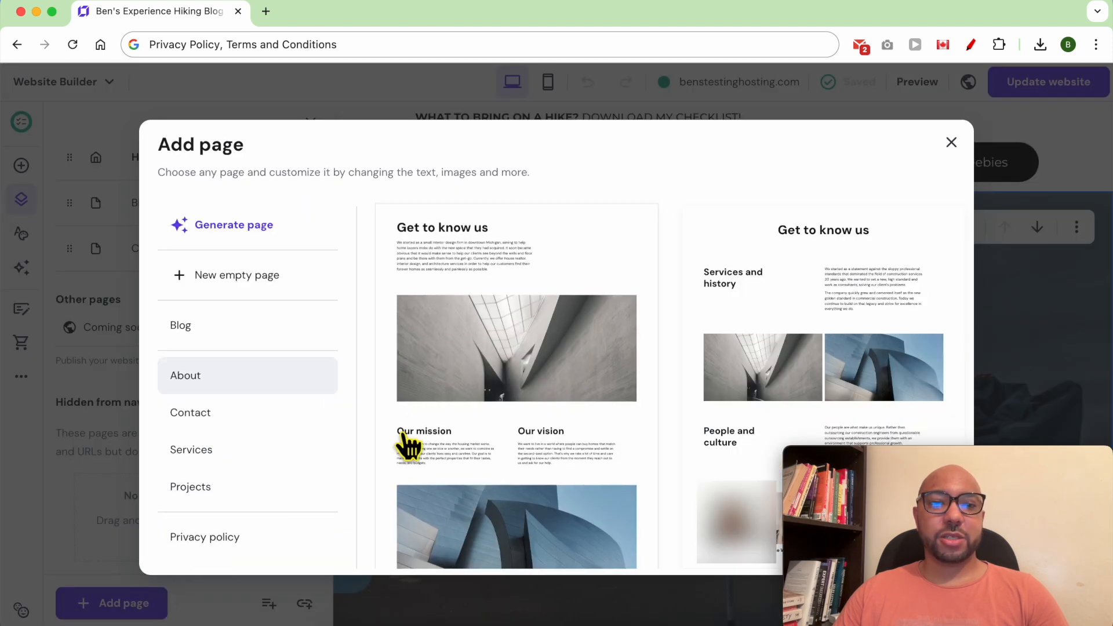
pyautogui.scroll(-2, 316, 459)
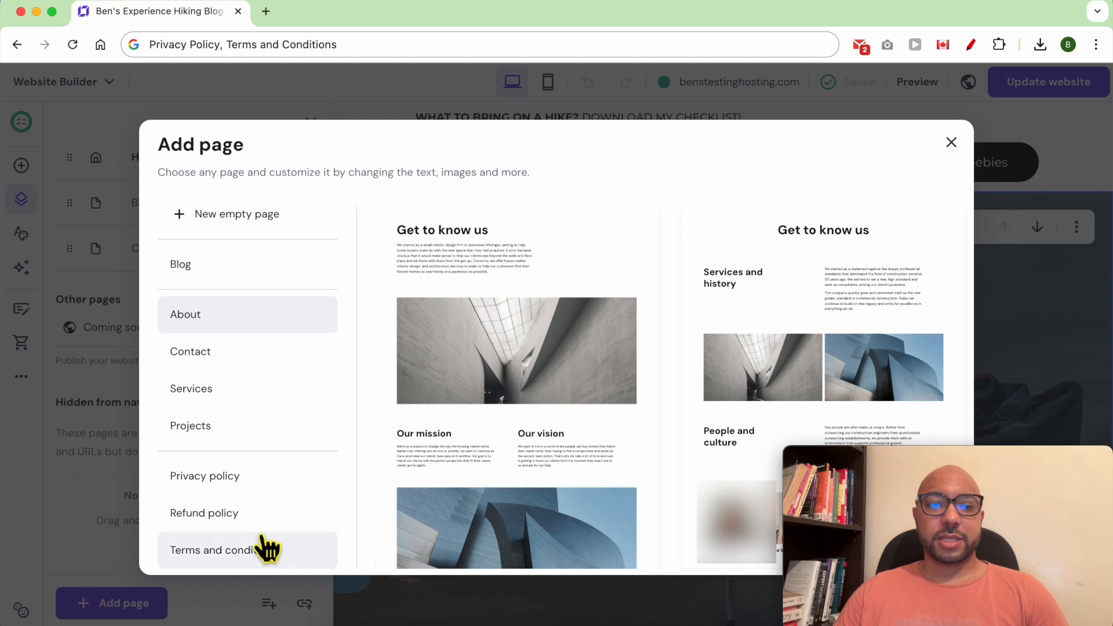
pyautogui.click(286, 490)
pyautogui.click(526, 343)
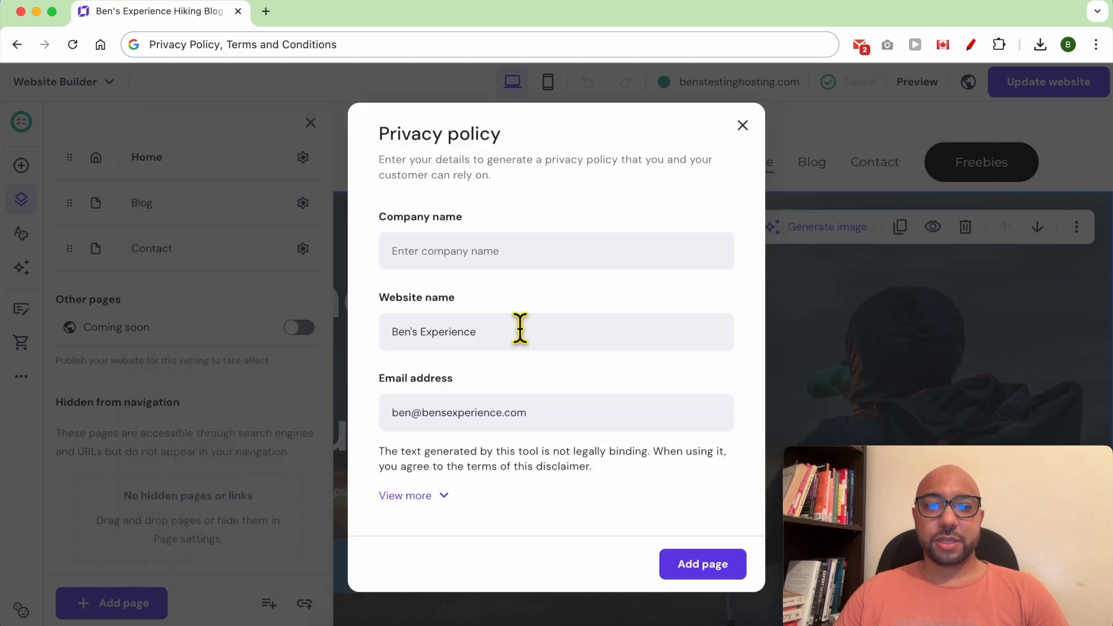
pyautogui.click(462, 255)
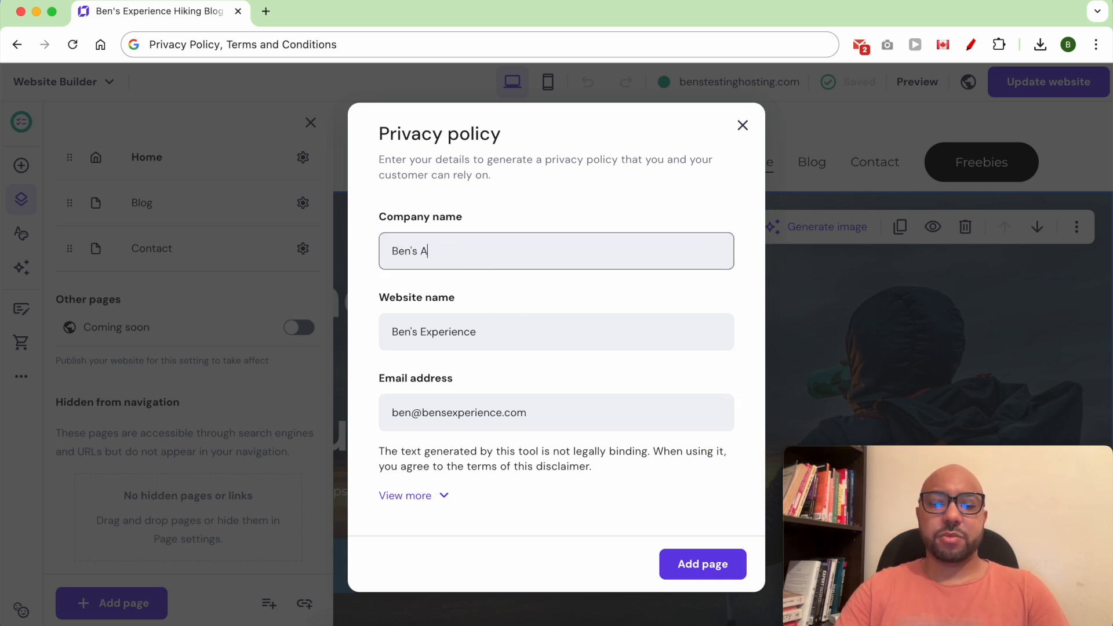
pyautogui.write("Ben's Adventures L")
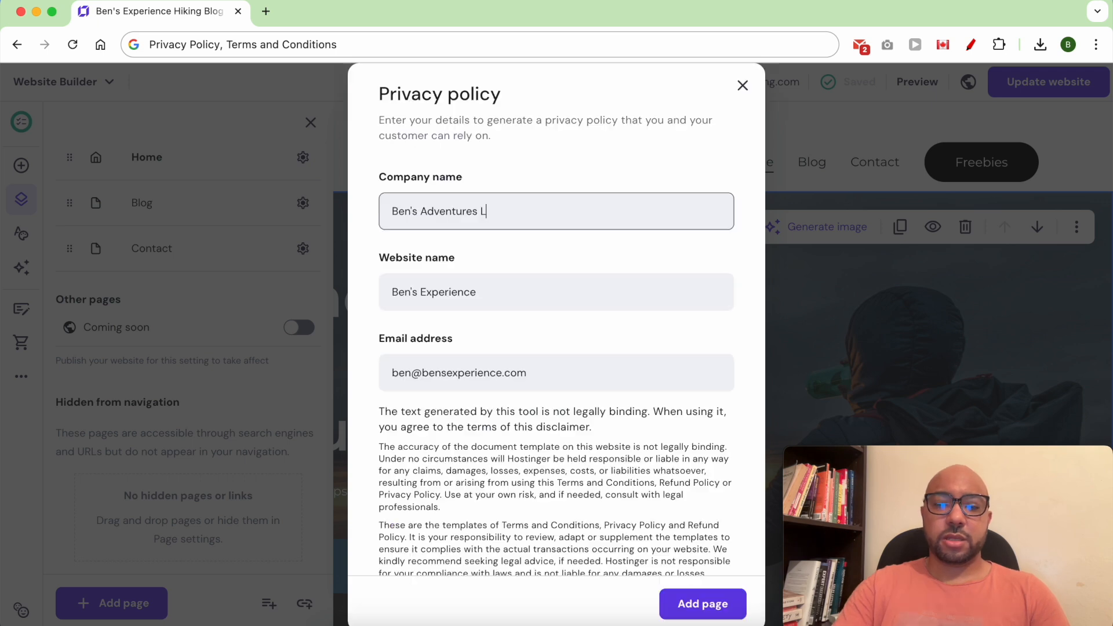
pyautogui.scroll(-1, 537, 343)
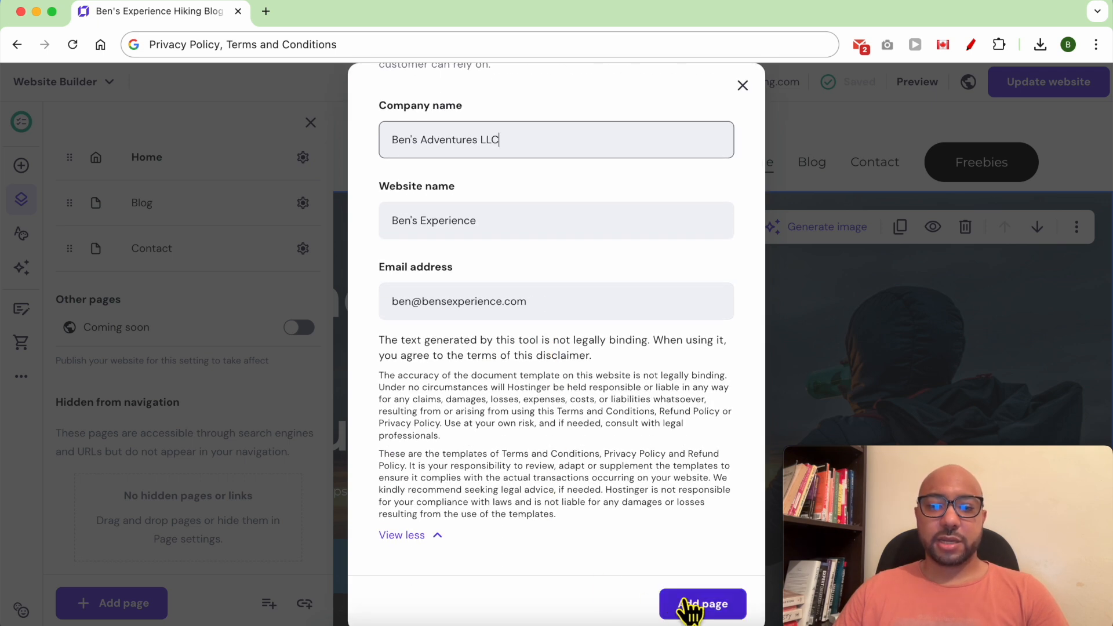
pyautogui.click(684, 604)
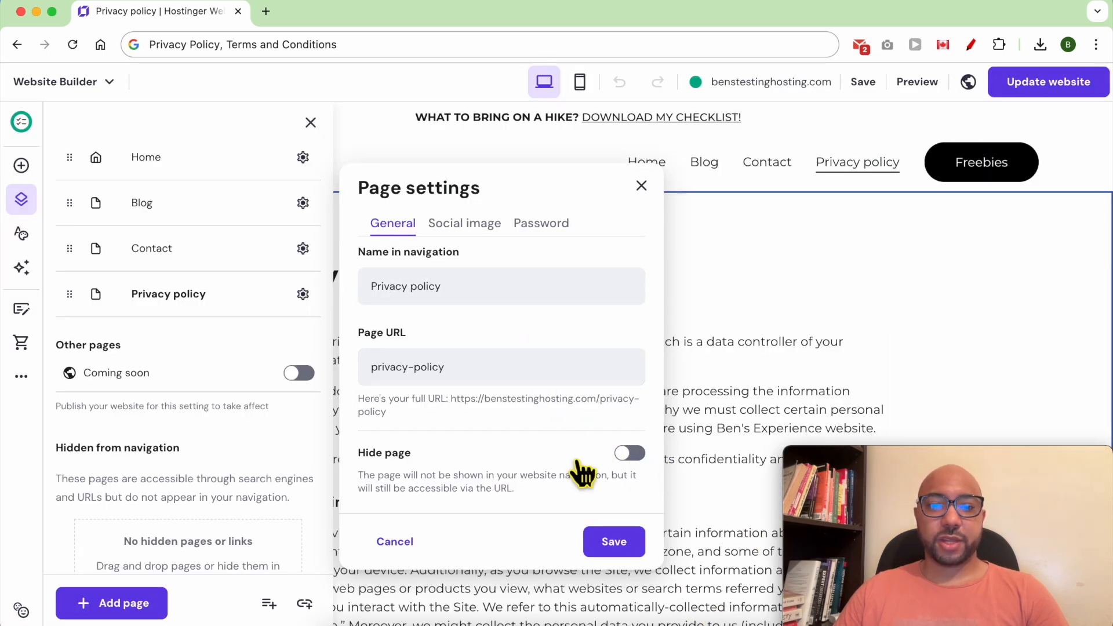
# Save the new Privacy policy page and select its generated policy text in the editor.
pyautogui.click(615, 542)
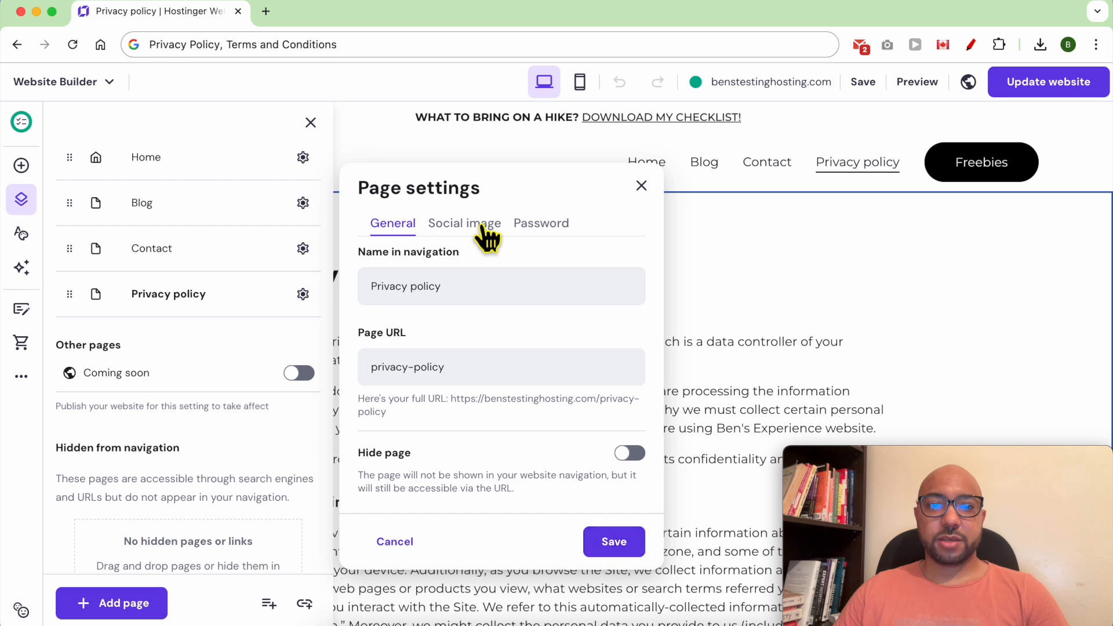
pyautogui.scroll(-20, 476, 400)
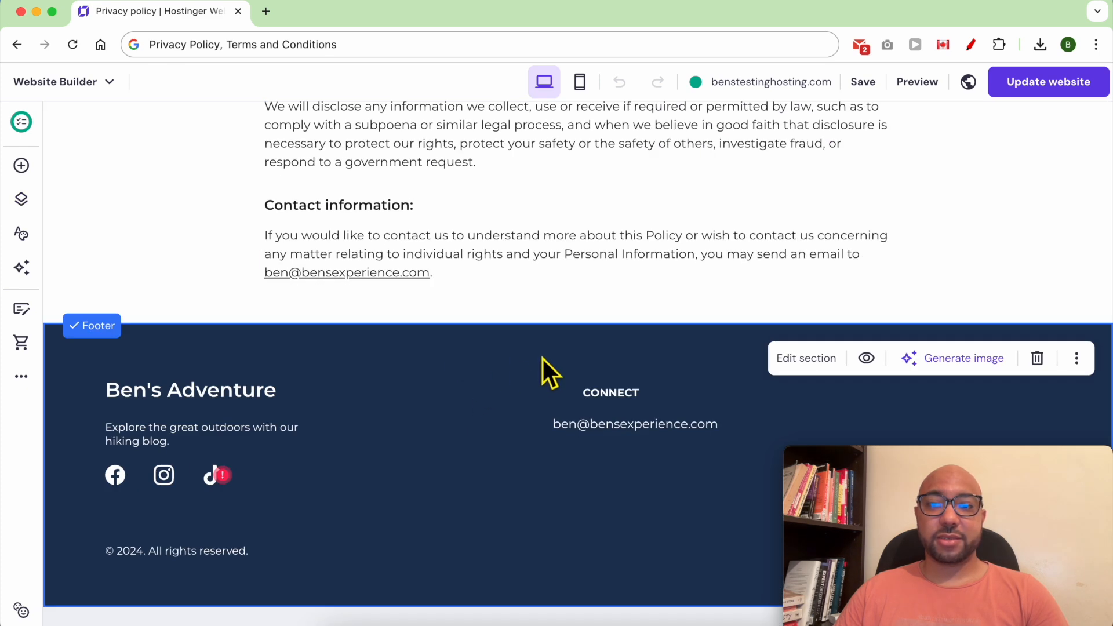
pyautogui.scroll(20, 542, 359)
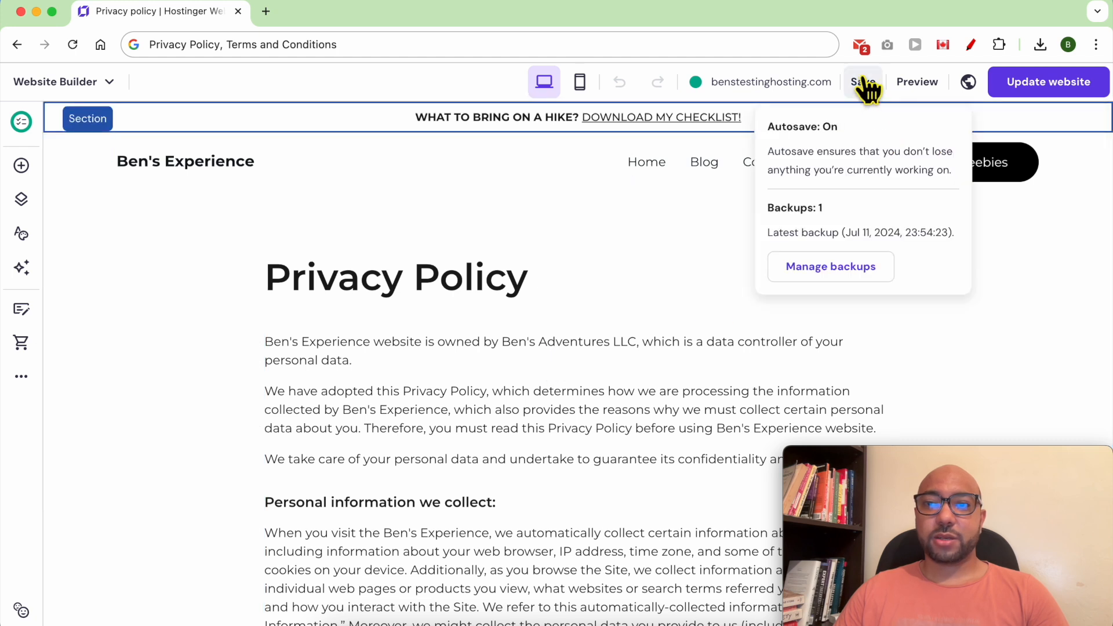
pyautogui.click(867, 87)
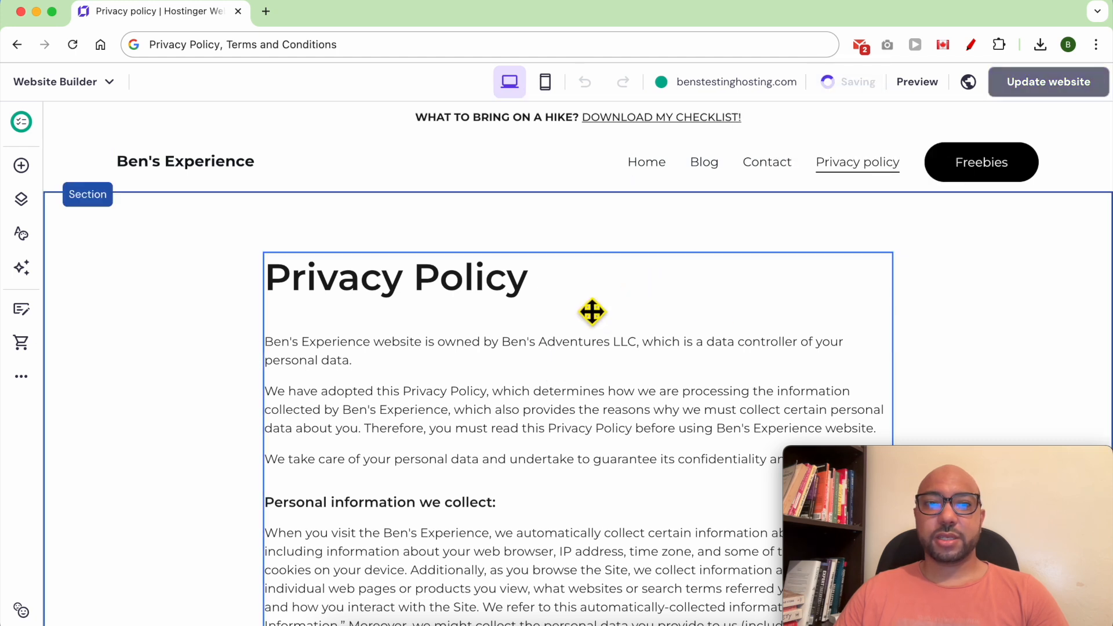
pyautogui.click(580, 385)
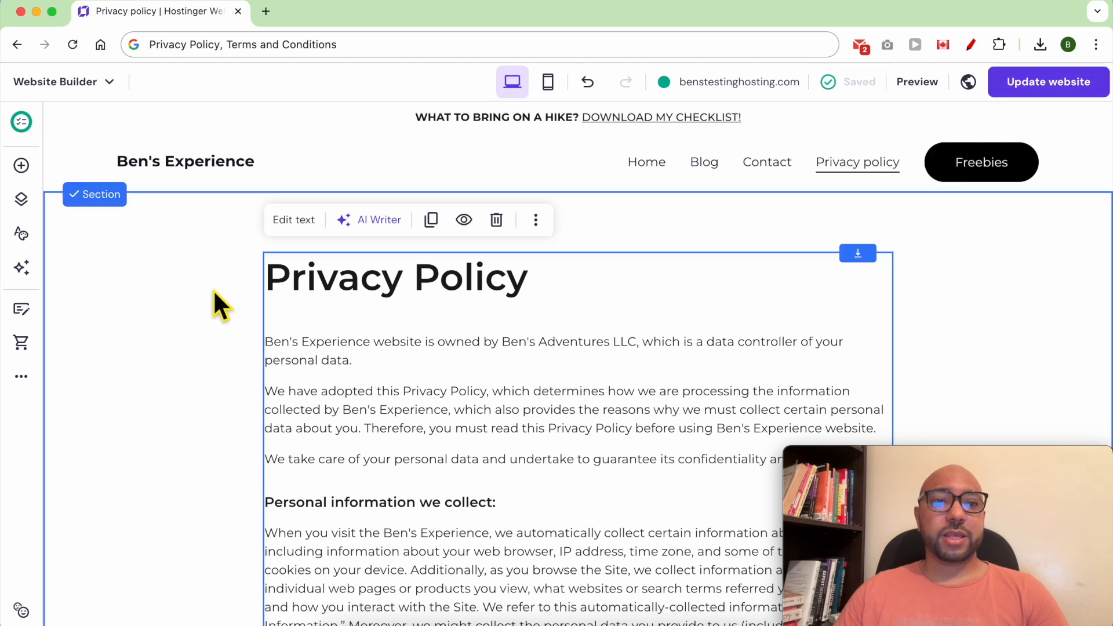
# Add a Terms and conditions page from the template for company Ben's Adventures LLC.
pyautogui.click(23, 200)
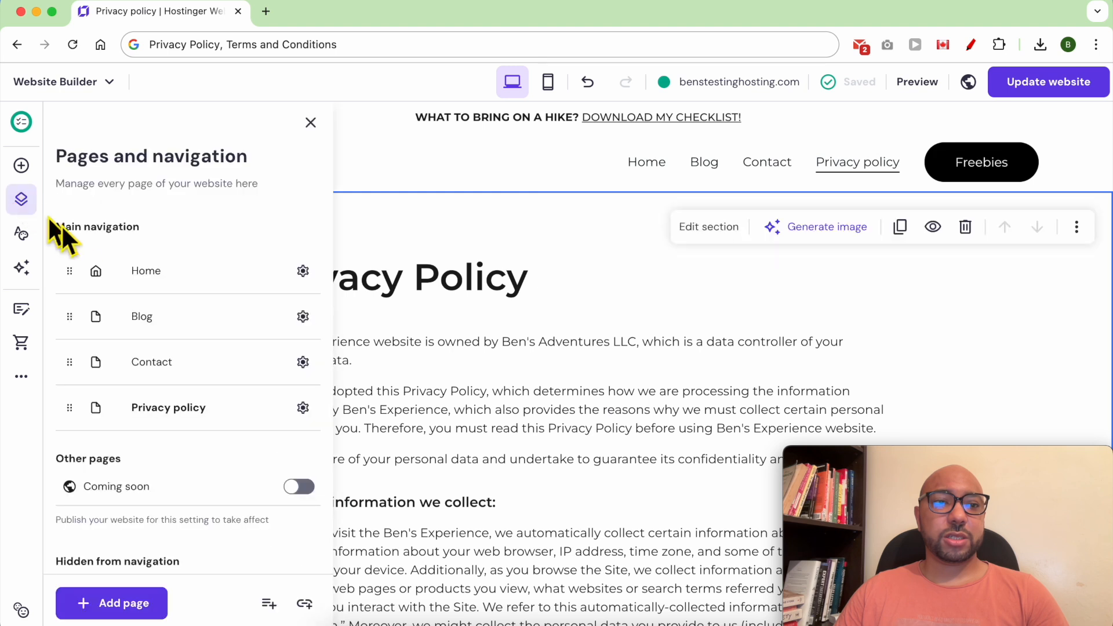
pyautogui.scroll(-3, 219, 485)
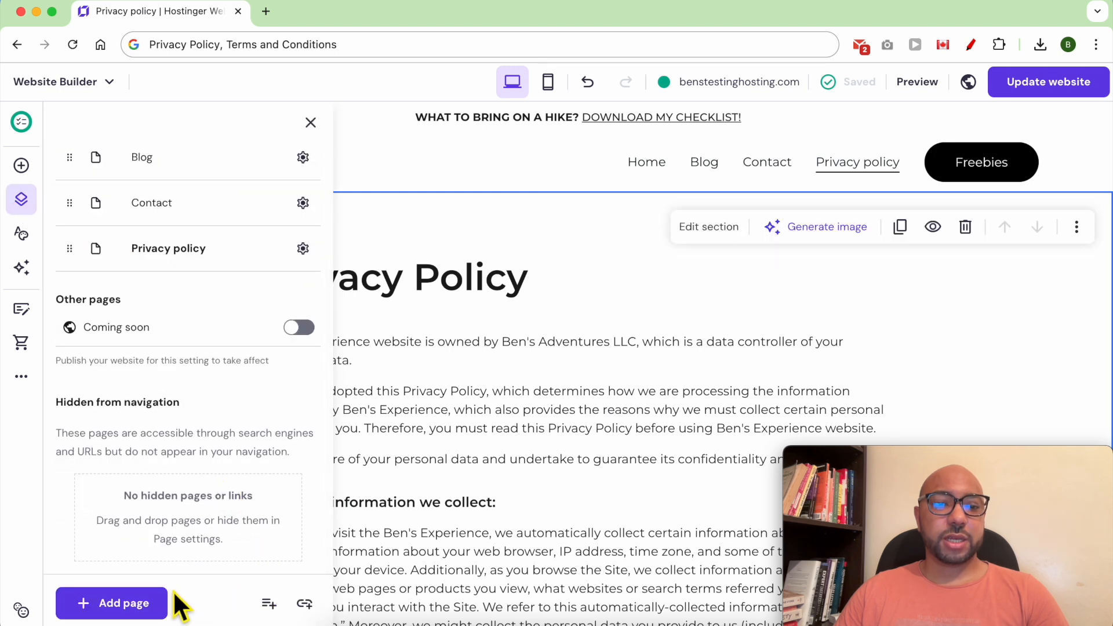
pyautogui.click(145, 606)
pyautogui.scroll(-2, 261, 542)
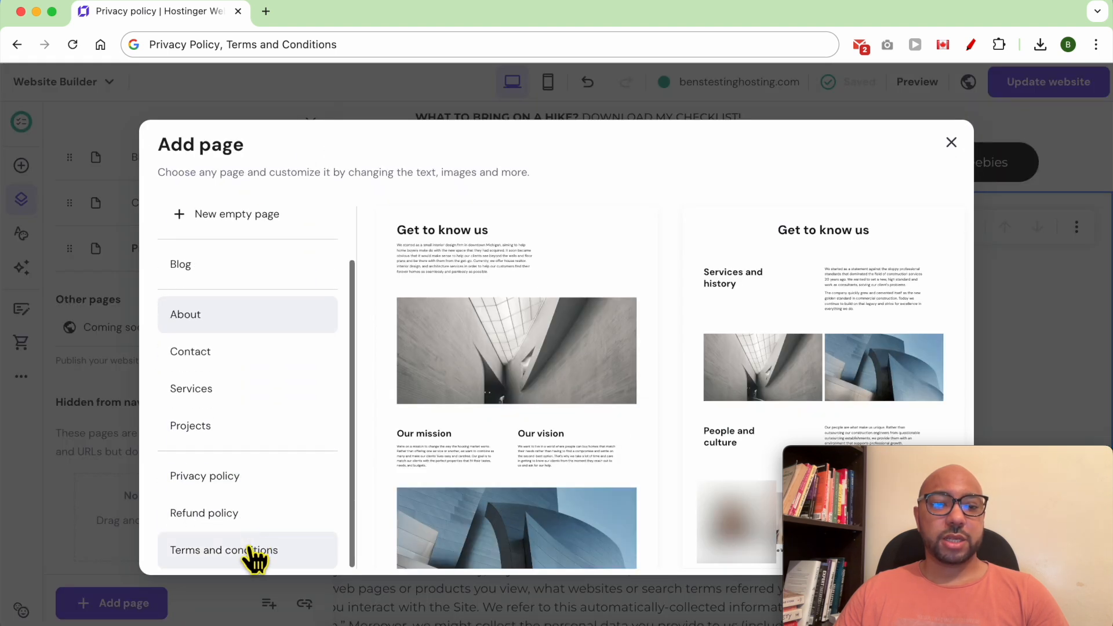
pyautogui.click(268, 555)
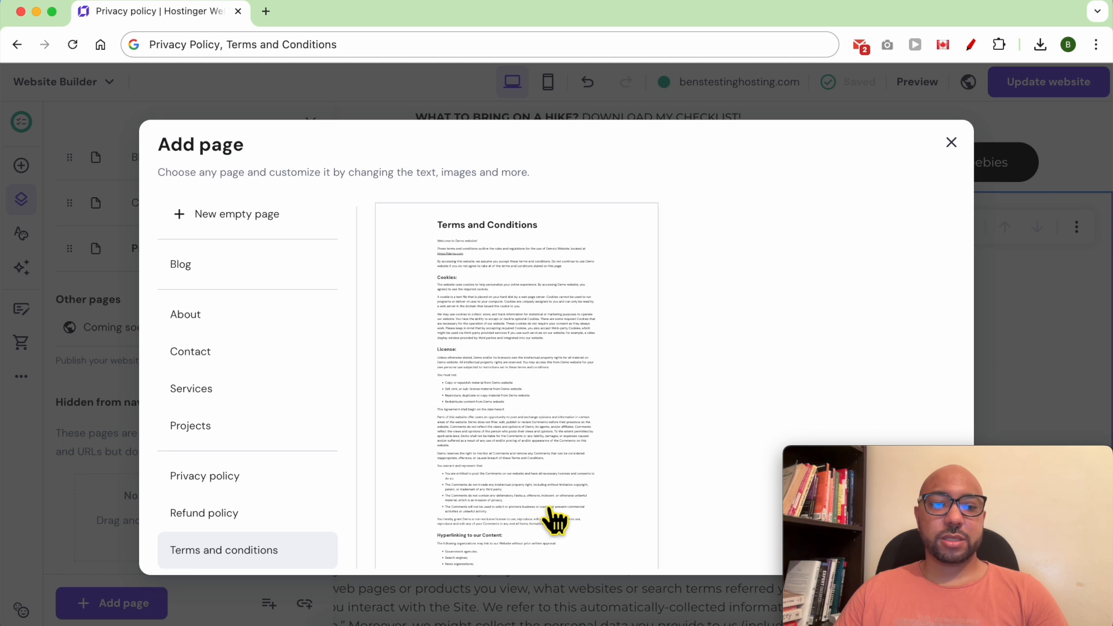
pyautogui.scroll(-10, 545, 493)
pyautogui.click(536, 406)
pyautogui.click(475, 224)
pyautogui.write('Ben')
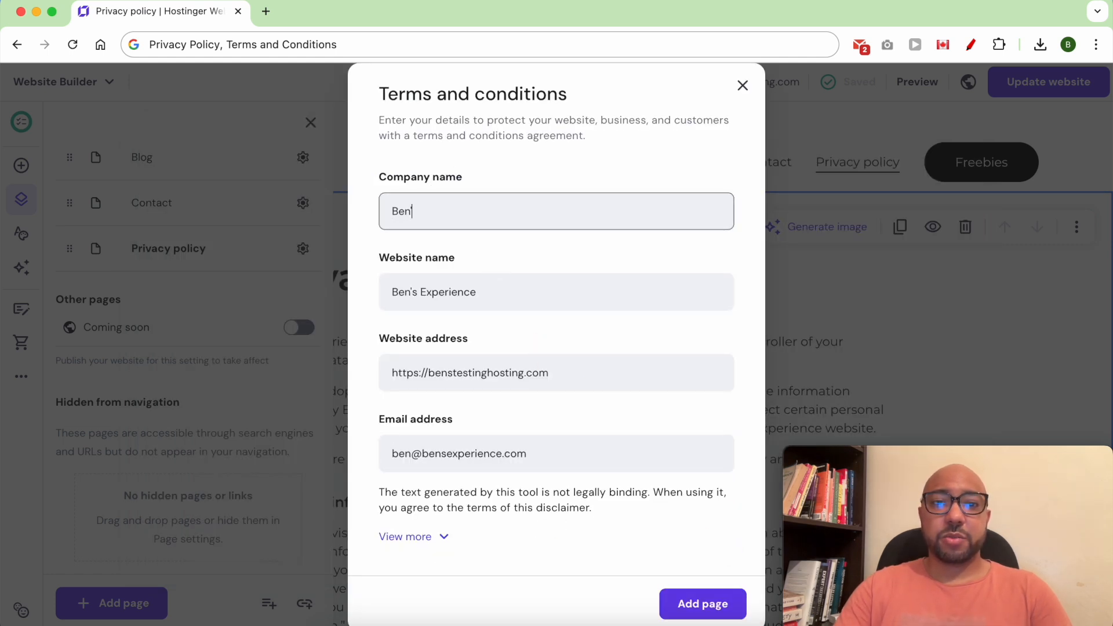
pyautogui.write("'s Adventures LLC")
pyautogui.click(702, 604)
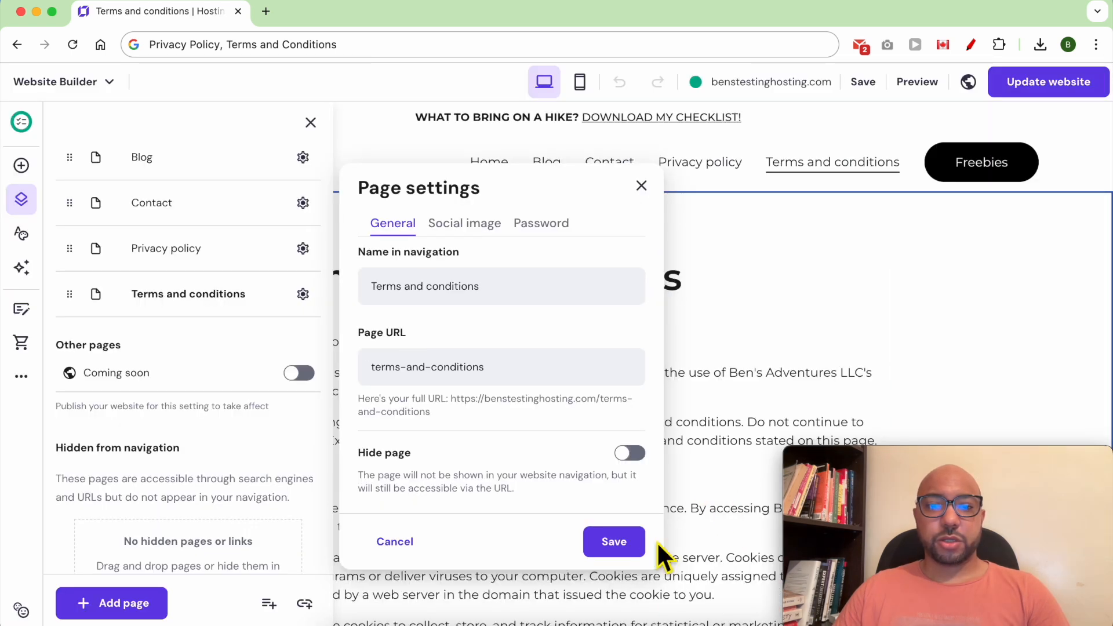
# Accept the new page's settings and return to editing the Terms and conditions page.
pyautogui.click(640, 553)
pyautogui.click(651, 382)
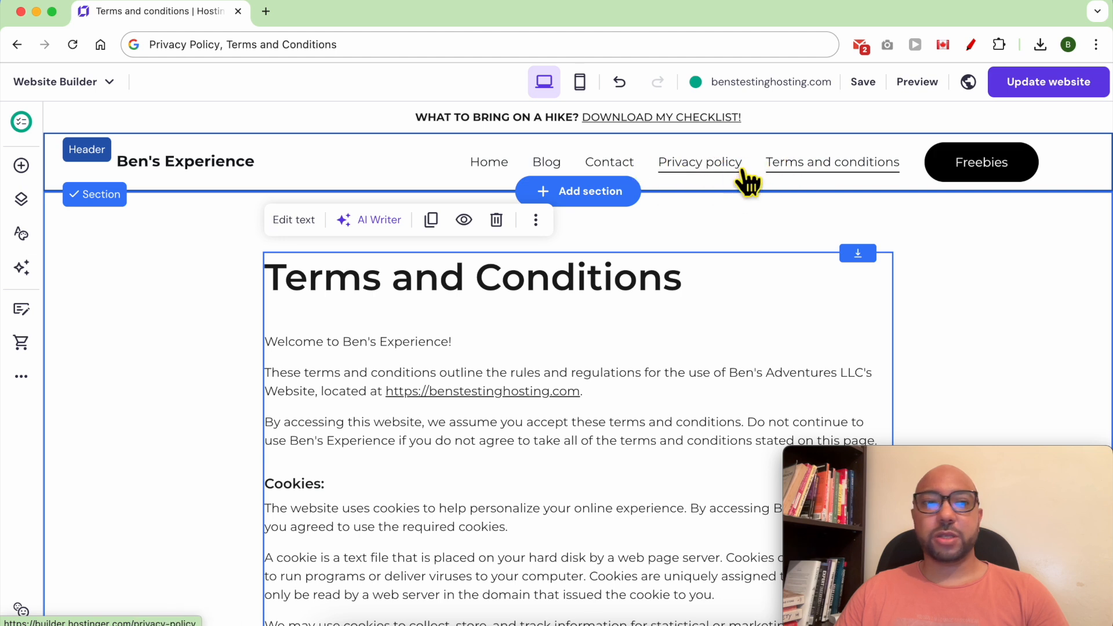
pyautogui.click(23, 202)
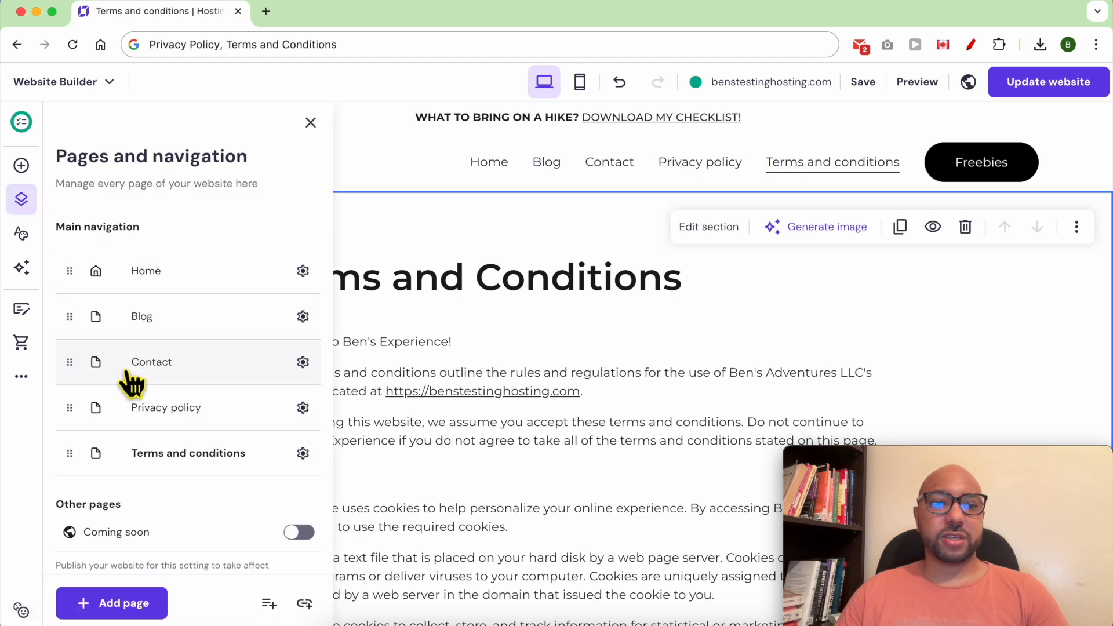
# Move Terms and conditions and Privacy policy under Hidden from navigation, then save.
pyautogui.scroll(-4, 124, 359)
pyautogui.moveTo(83, 258); pyautogui.dragTo(76, 512)
pyautogui.moveTo(84, 298); pyautogui.dragTo(87, 523)
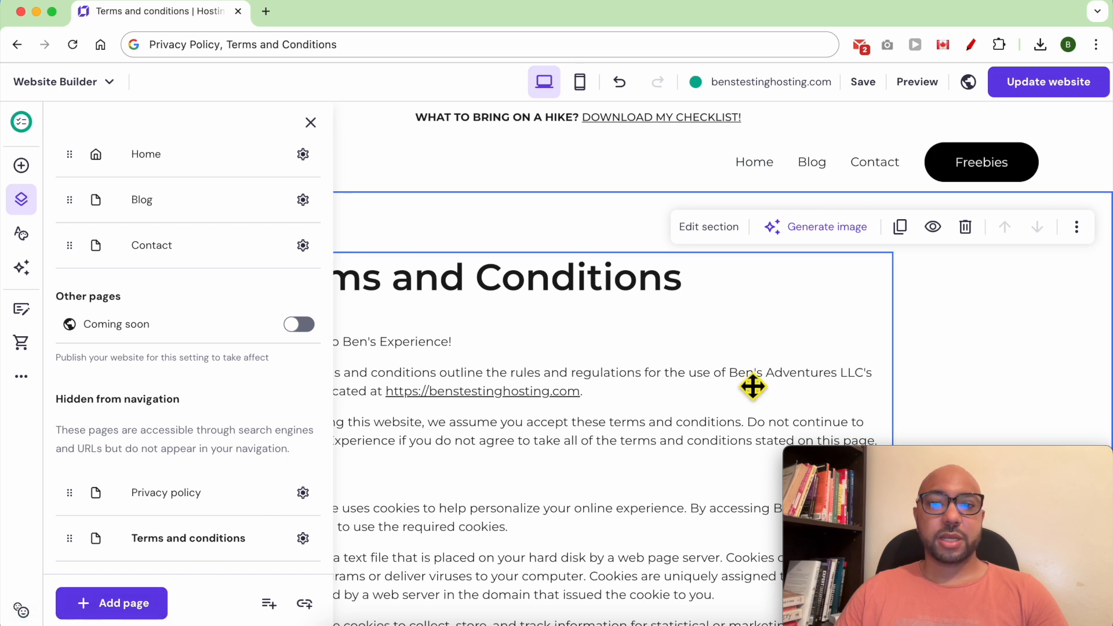
pyautogui.click(863, 86)
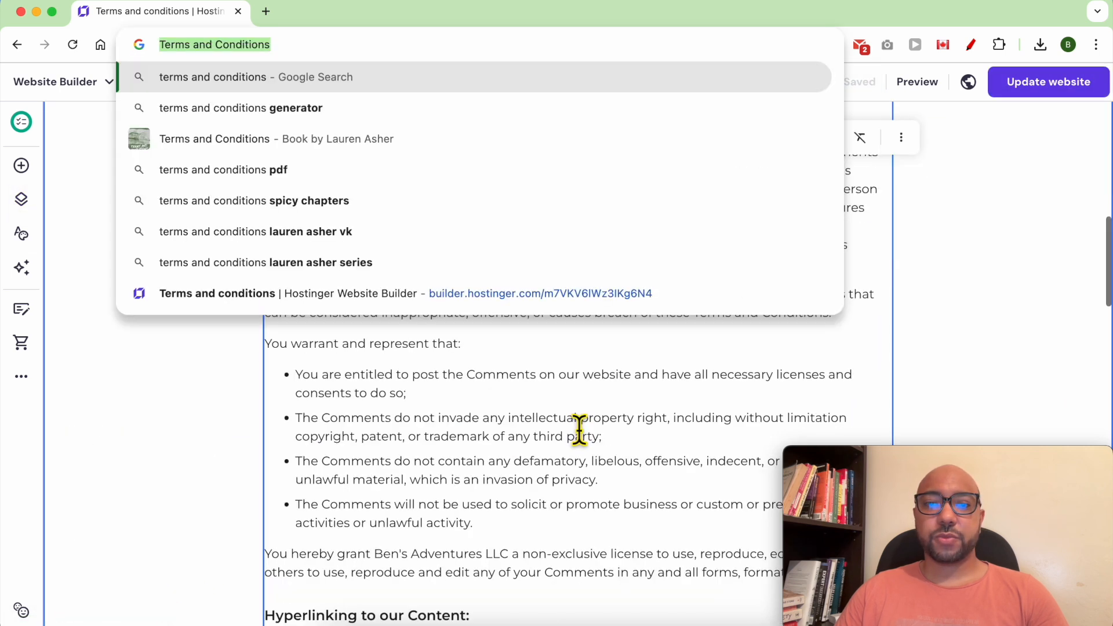
# Place a new text element on the right side of the footer.
pyautogui.scroll(-10, 654, 439)
pyautogui.moveTo(939, 459); pyautogui.dragTo(159, 457)
pyautogui.click(922, 475)
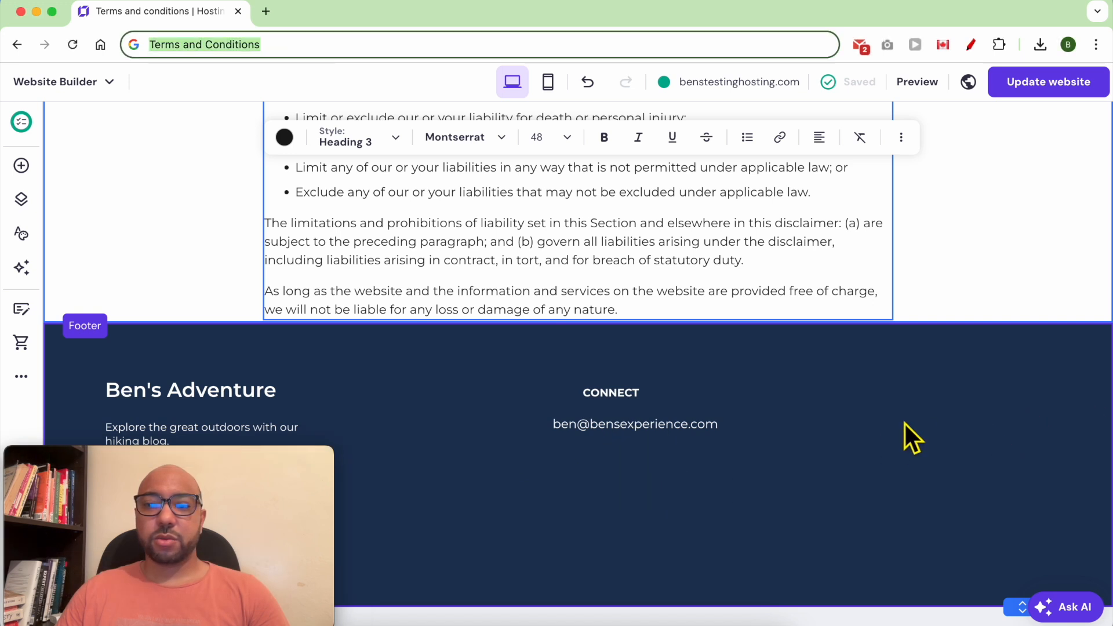
pyautogui.click(908, 465)
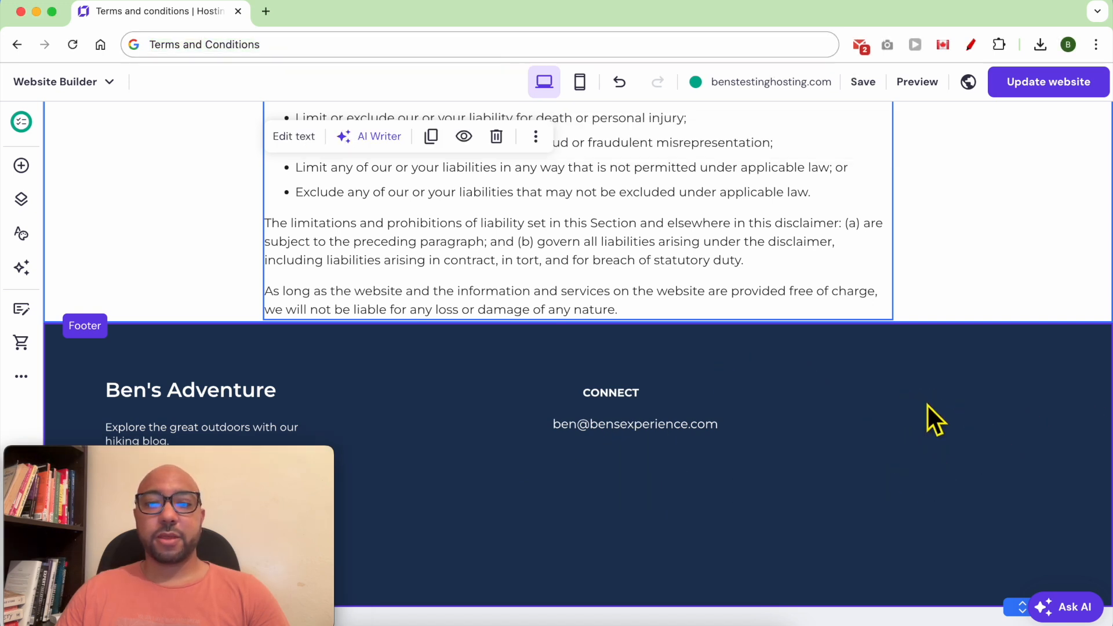
pyautogui.click(928, 405)
pyautogui.click(21, 167)
pyautogui.moveTo(104, 274); pyautogui.dragTo(929, 490)
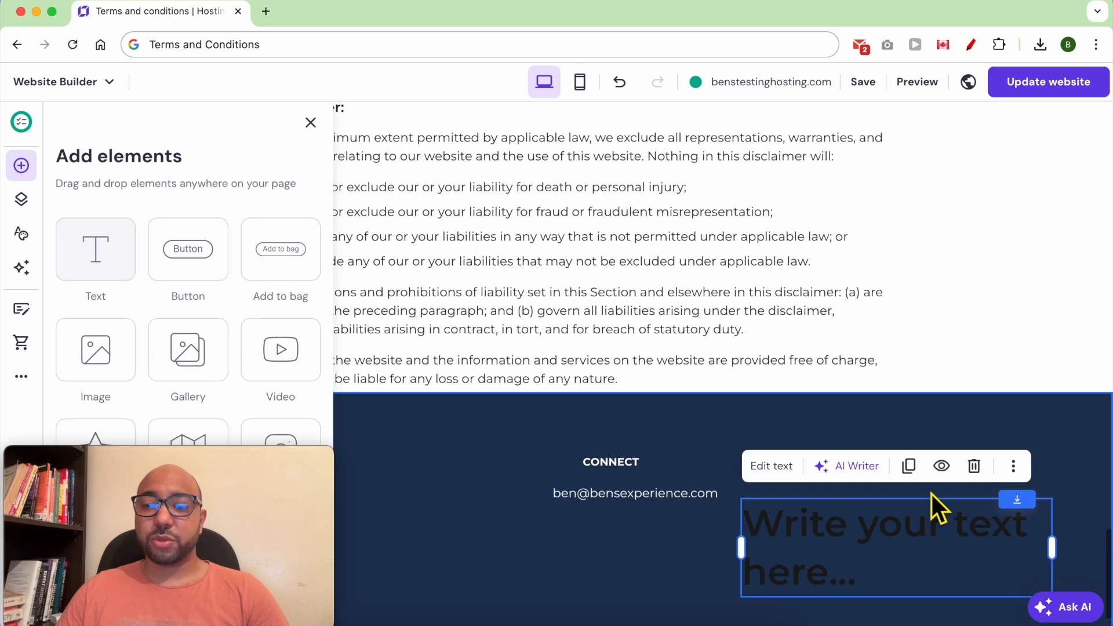
# Replace the placeholder with 'Terms and Conditions' in Paragraph 1 style.
pyautogui.click(819, 472)
pyautogui.click(873, 507)
pyautogui.click(771, 398)
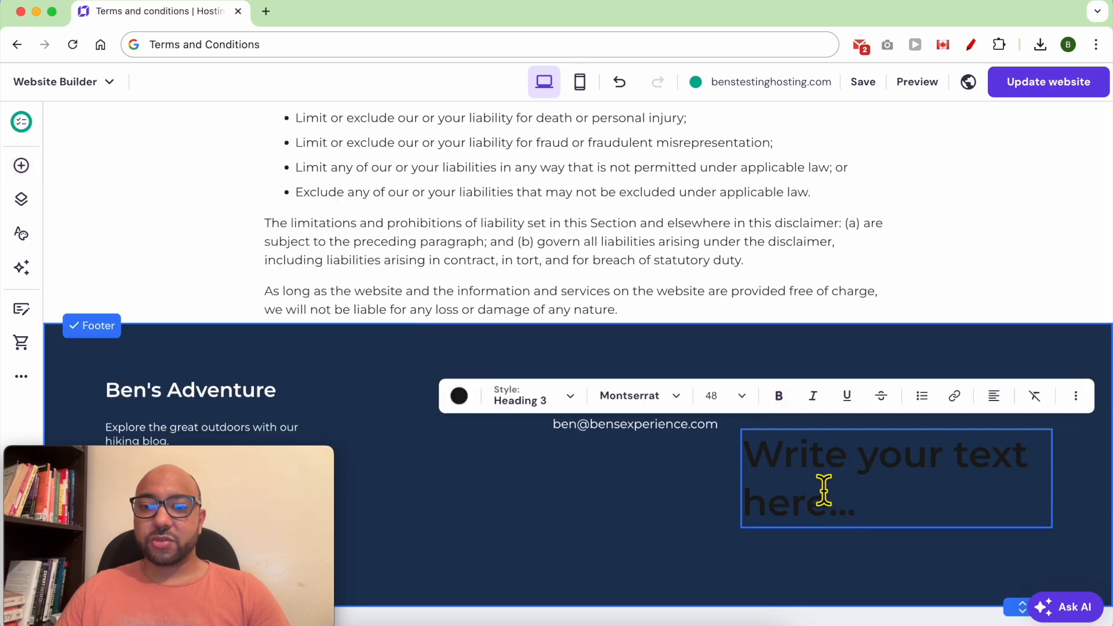
pyautogui.press('super+a')
pyautogui.write('Terms and Condi')
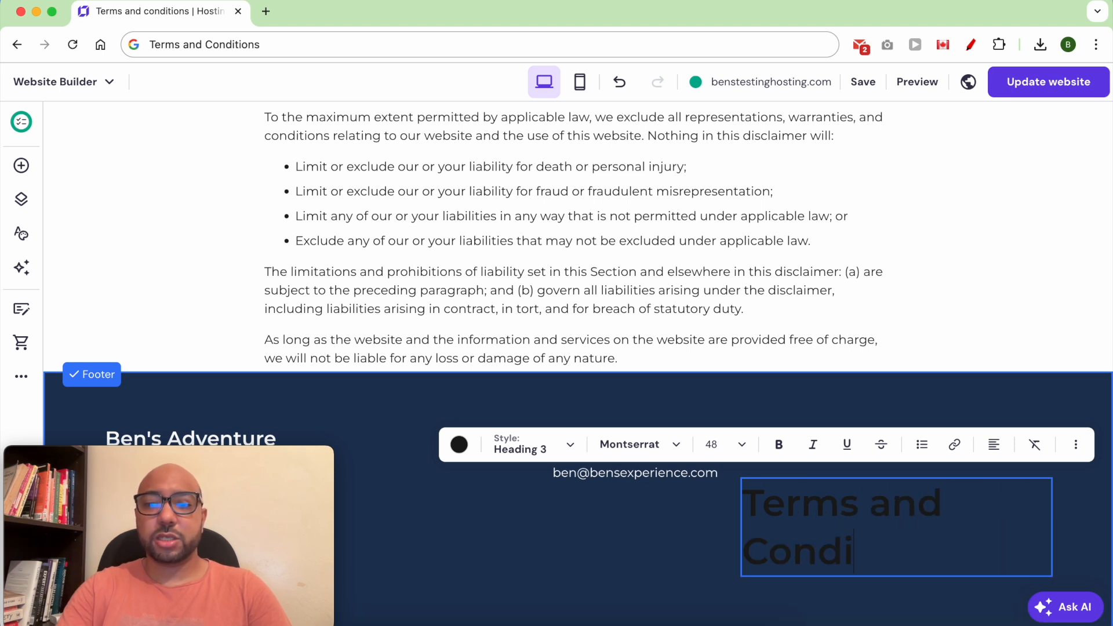
pyautogui.write('tions')
pyautogui.press('super+a')
pyautogui.click(525, 445)
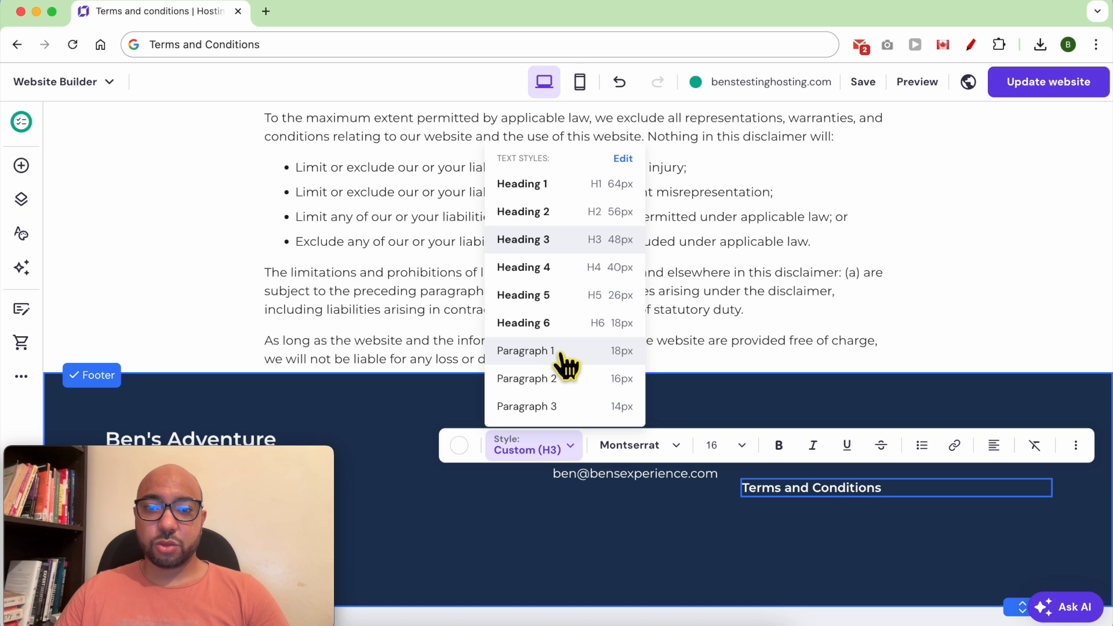
pyautogui.click(564, 351)
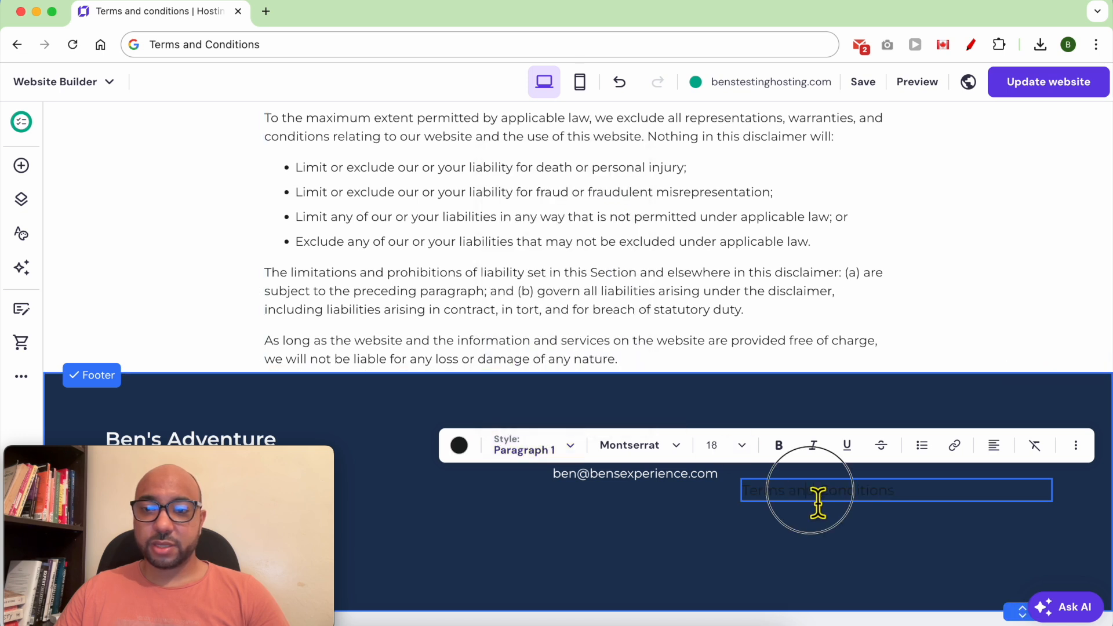
# Make the Terms and Conditions footer text white.
pyautogui.moveTo(896, 491); pyautogui.dragTo(736, 491)
pyautogui.click(461, 447)
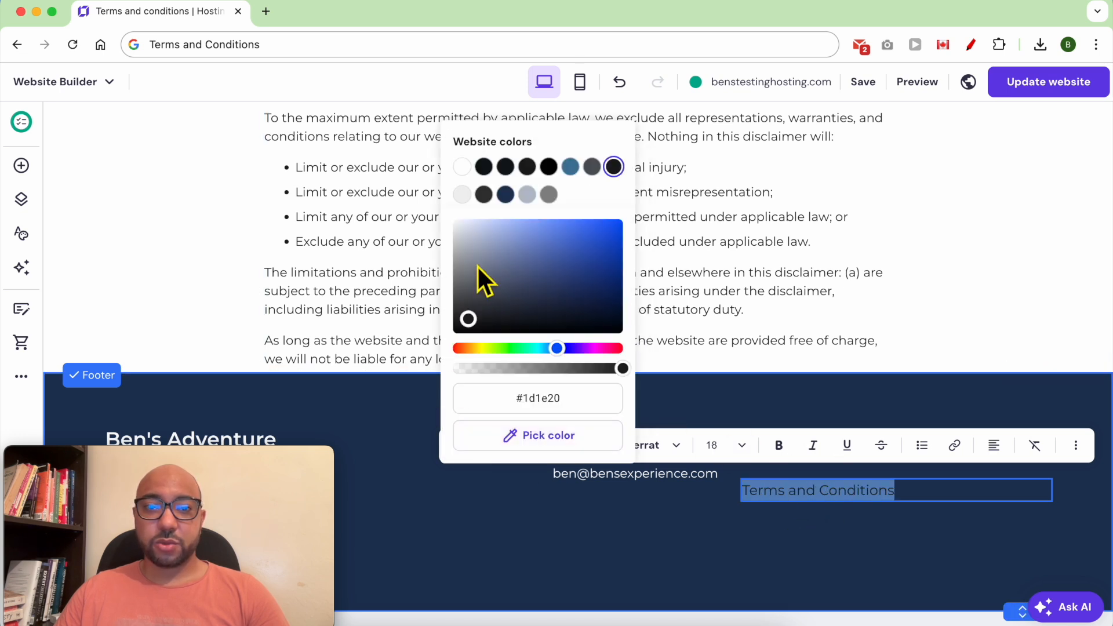
pyautogui.click(462, 167)
pyautogui.click(827, 493)
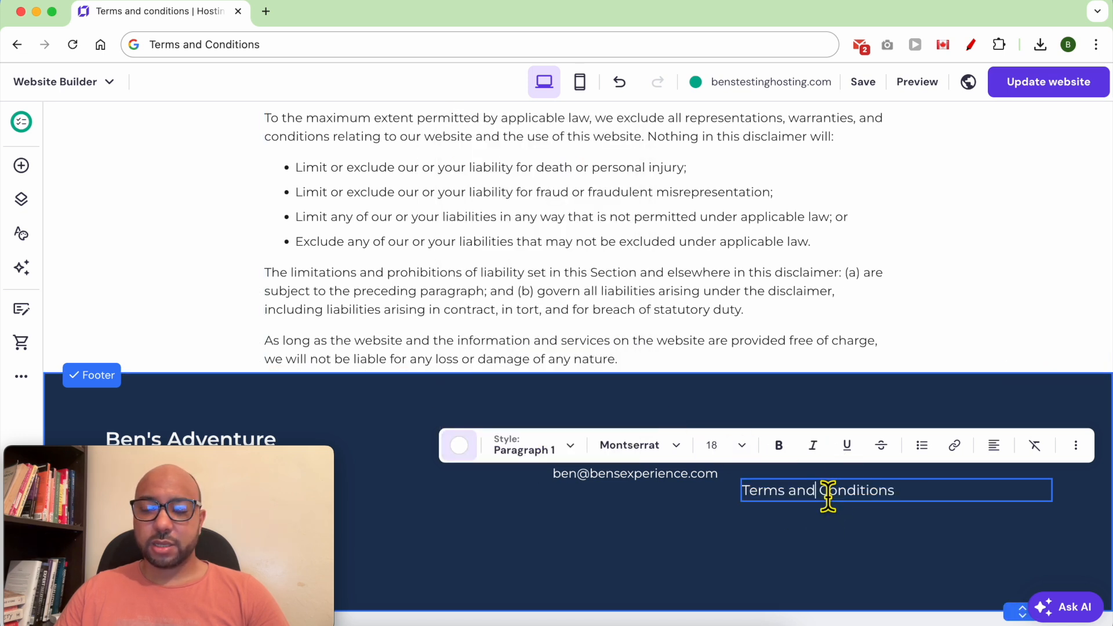
# Move the text level with CONNECT and narrow its box to fit the words.
pyautogui.click(881, 533)
pyautogui.moveTo(869, 495); pyautogui.dragTo(928, 473)
pyautogui.moveTo(1052, 467); pyautogui.dragTo(952, 487)
pyautogui.doubleClick(952, 460)
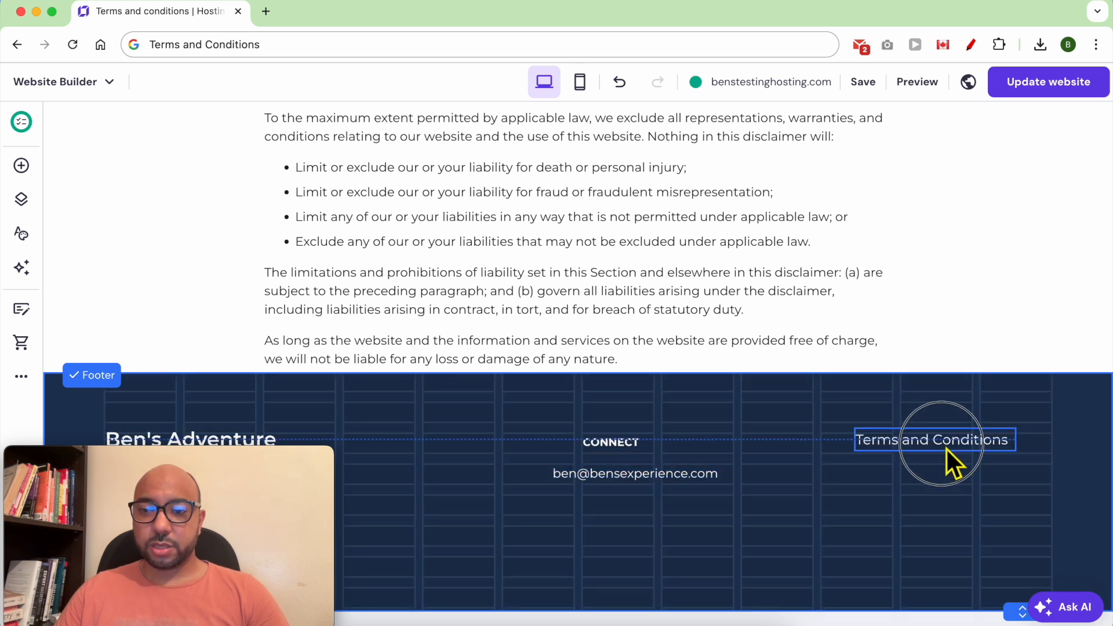
# Link the Terms and Conditions footer text to the Terms and conditions page.
pyautogui.click(955, 394)
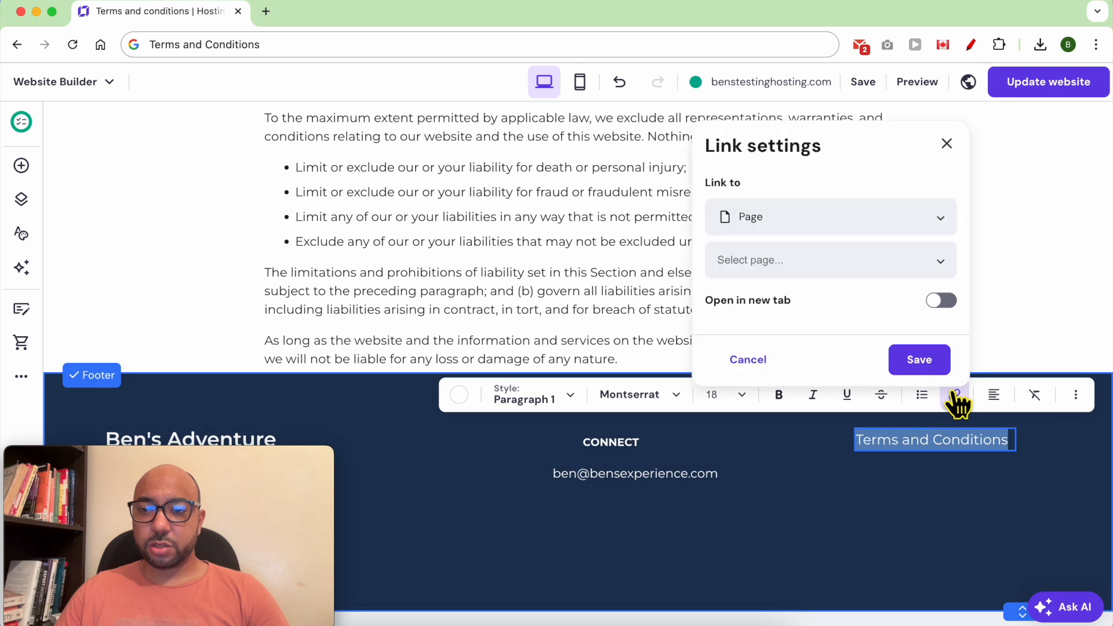
pyautogui.click(867, 234)
pyautogui.click(857, 257)
pyautogui.click(880, 270)
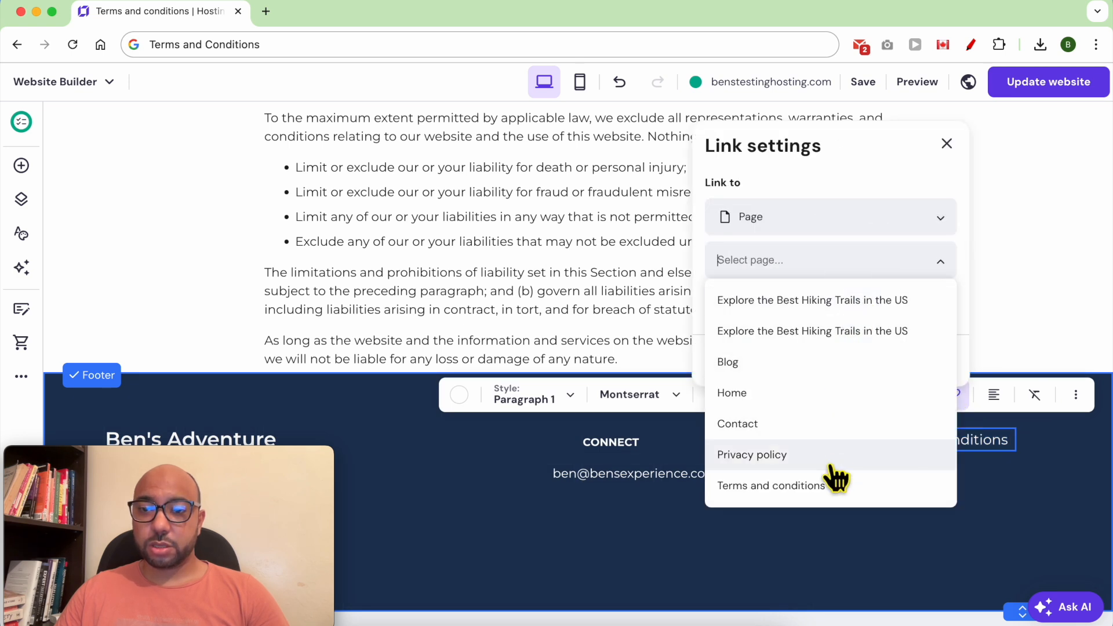
pyautogui.click(833, 487)
pyautogui.click(921, 349)
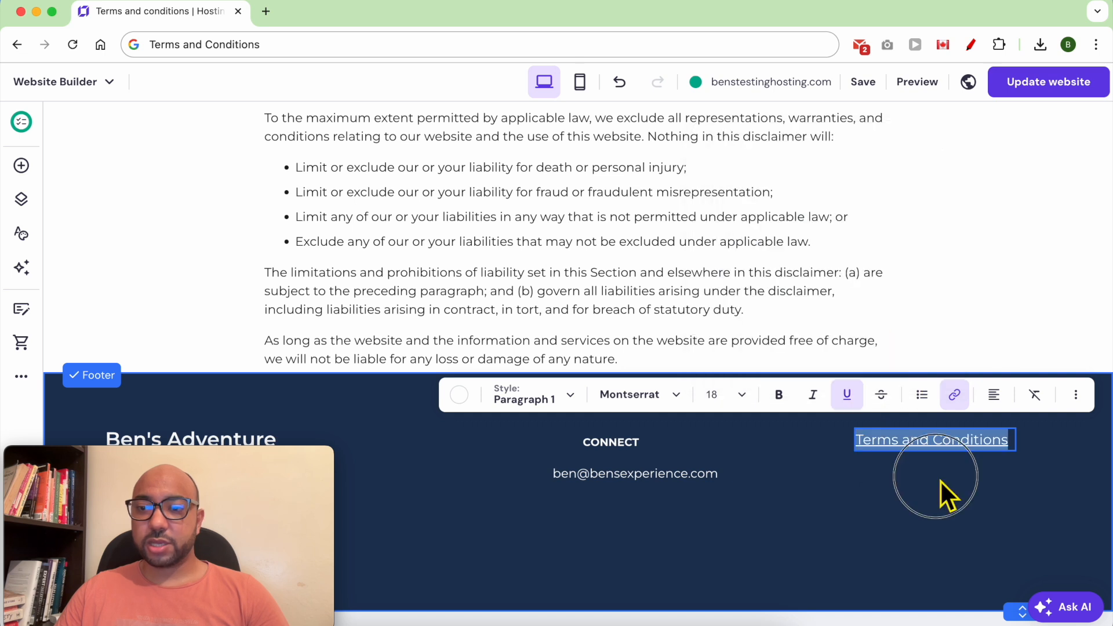
# Duplicate the link below the original and change its text to 'Privacy Policy'.
pyautogui.click(942, 484)
pyautogui.click(972, 396)
pyautogui.moveTo(940, 457); pyautogui.dragTo(943, 481)
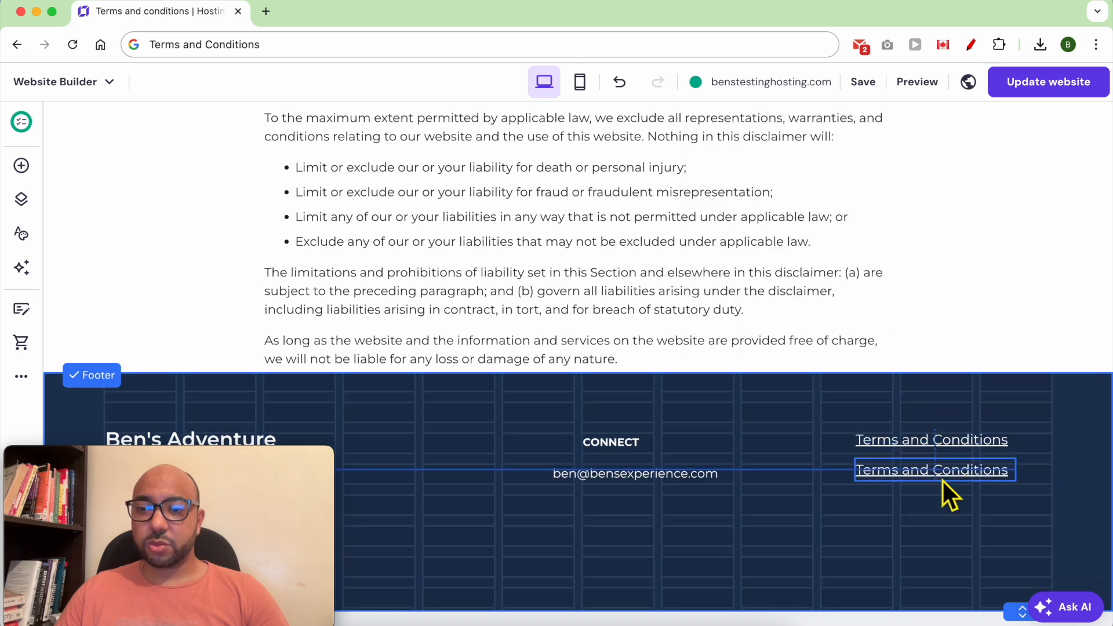
pyautogui.doubleClick(916, 466)
pyautogui.tripleClick(923, 478)
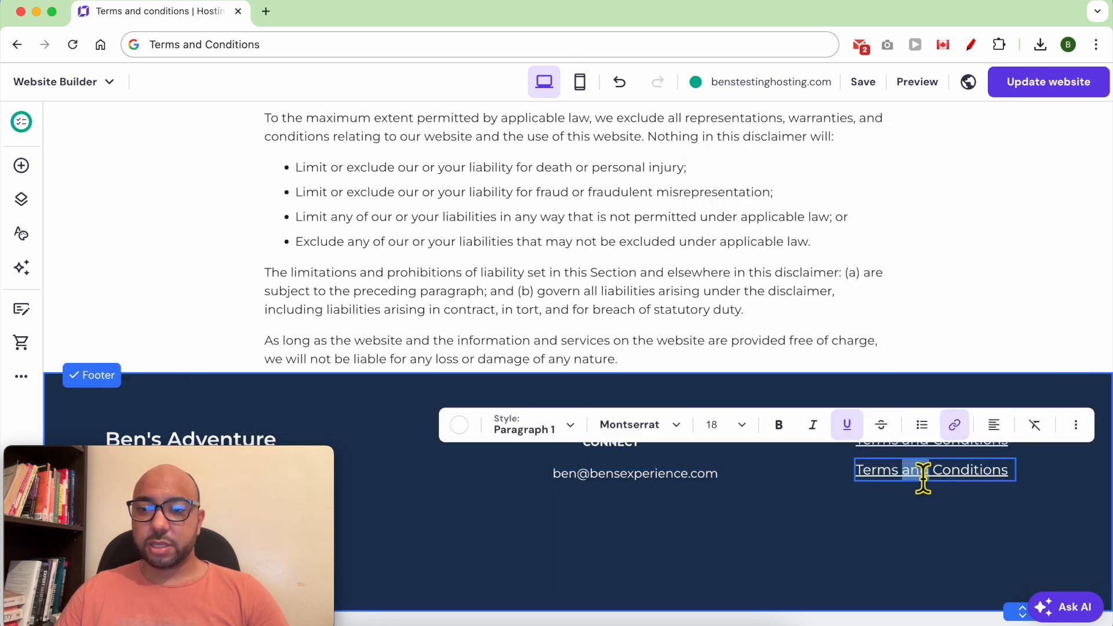
pyautogui.write('Privacy Policy')
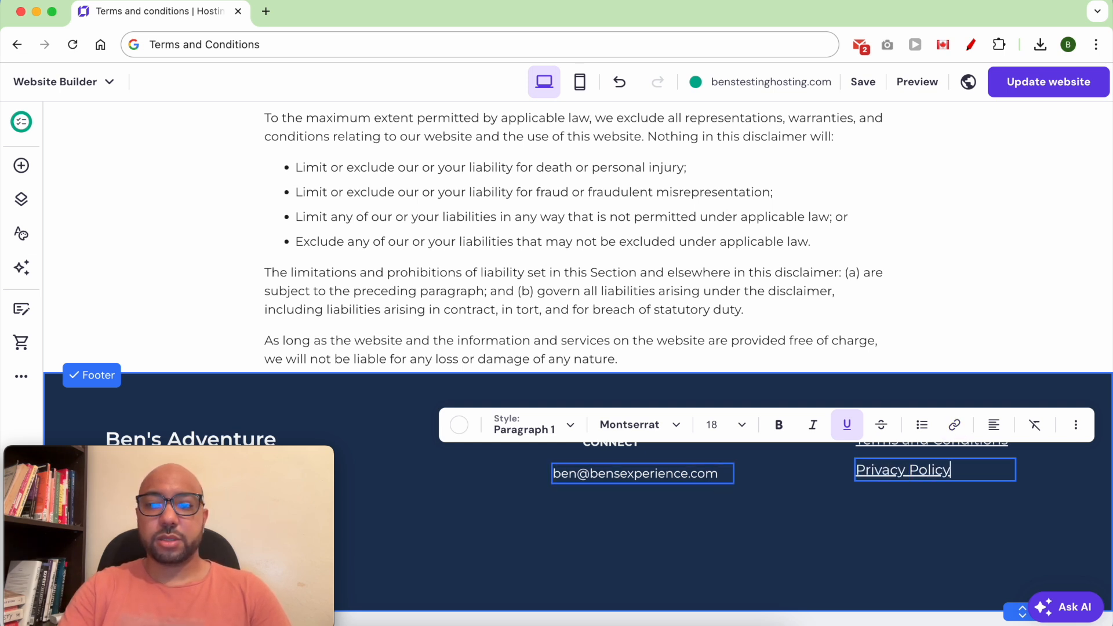
pyautogui.hotkey('shift', 'Home')
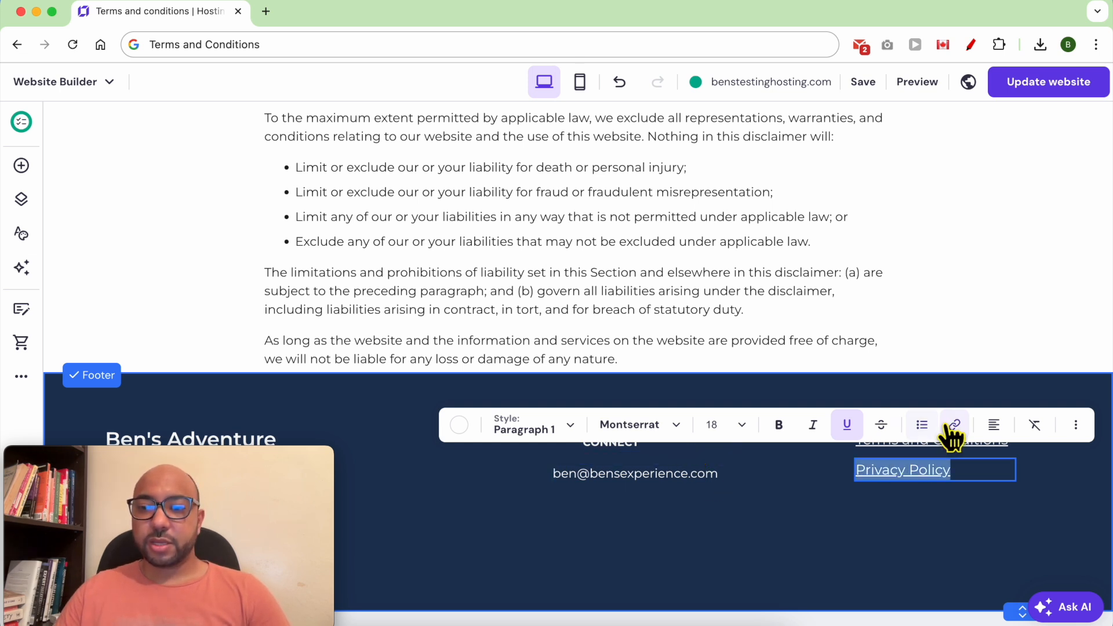
# Link the Privacy Policy text to the Privacy policy page and publish the update.
pyautogui.click(954, 426)
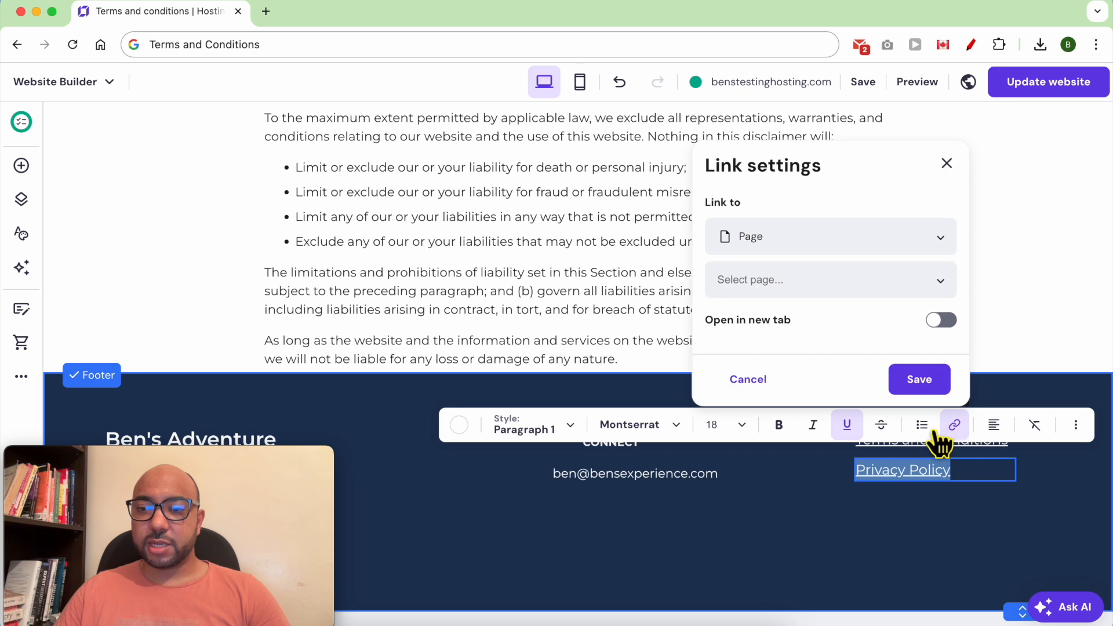
pyautogui.click(844, 278)
pyautogui.click(803, 473)
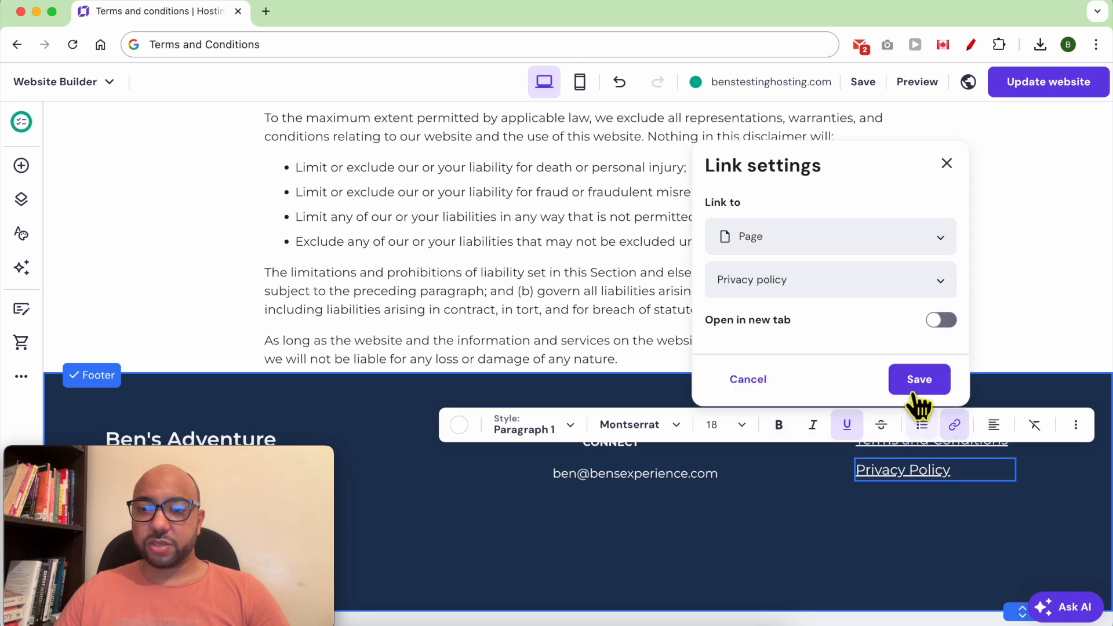
pyautogui.click(920, 381)
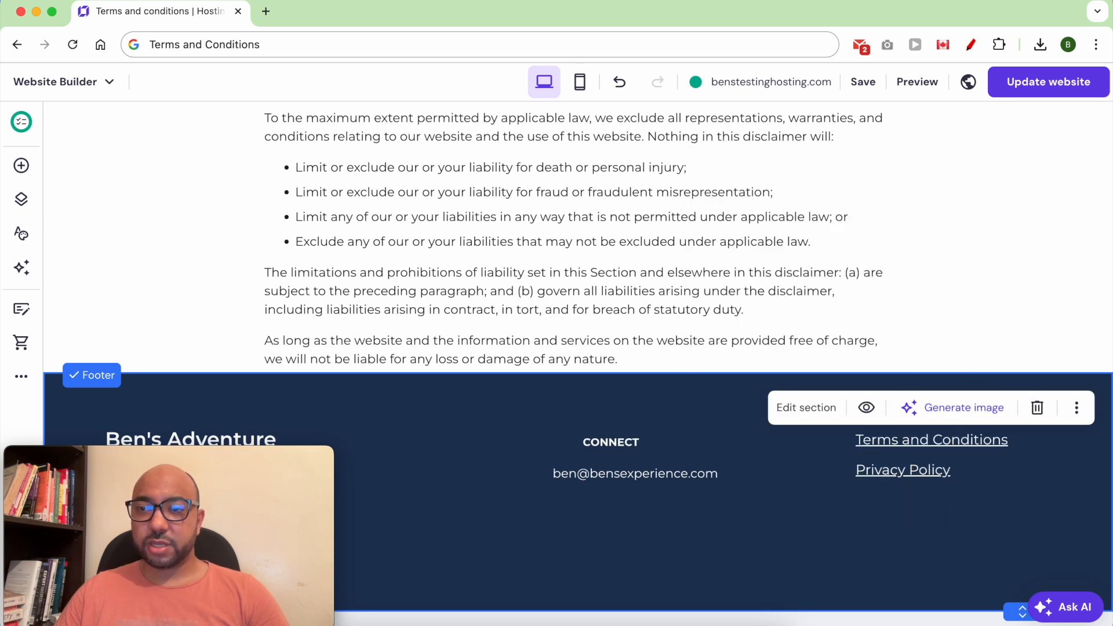
pyautogui.click(1048, 87)
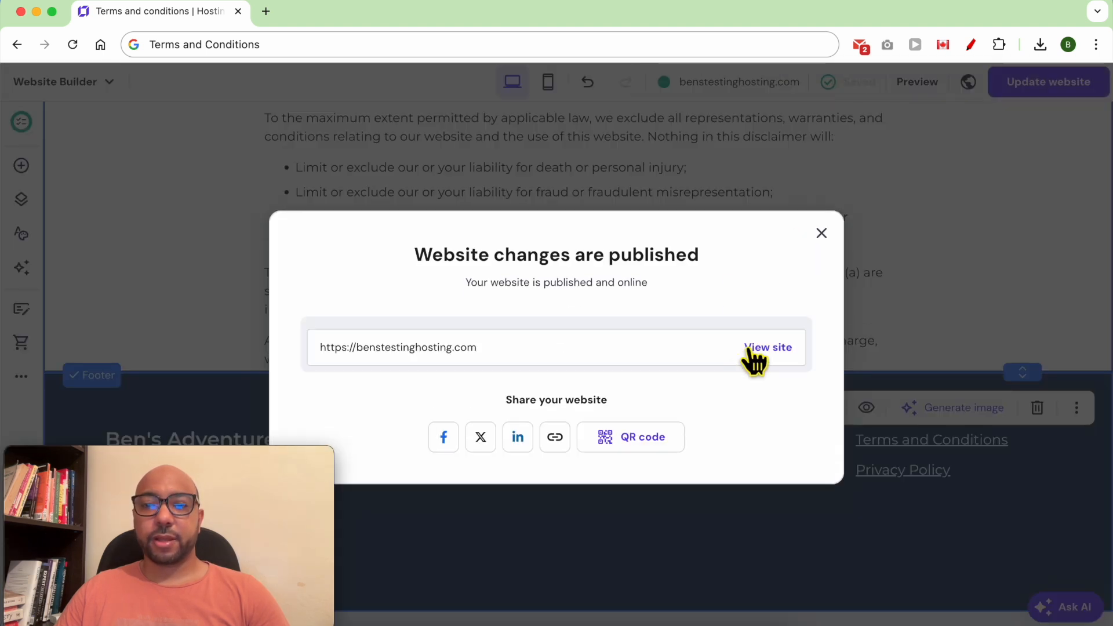
# On the live site, follow the footer Terms and Conditions link to its page.
pyautogui.click(767, 348)
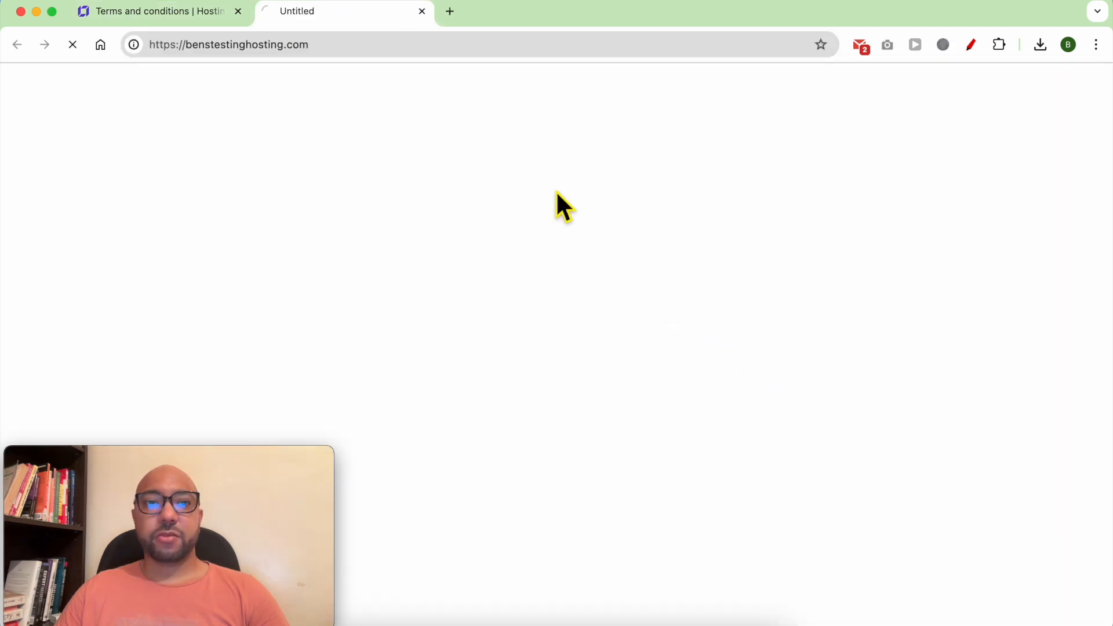
pyautogui.scroll(-20, 838, 368)
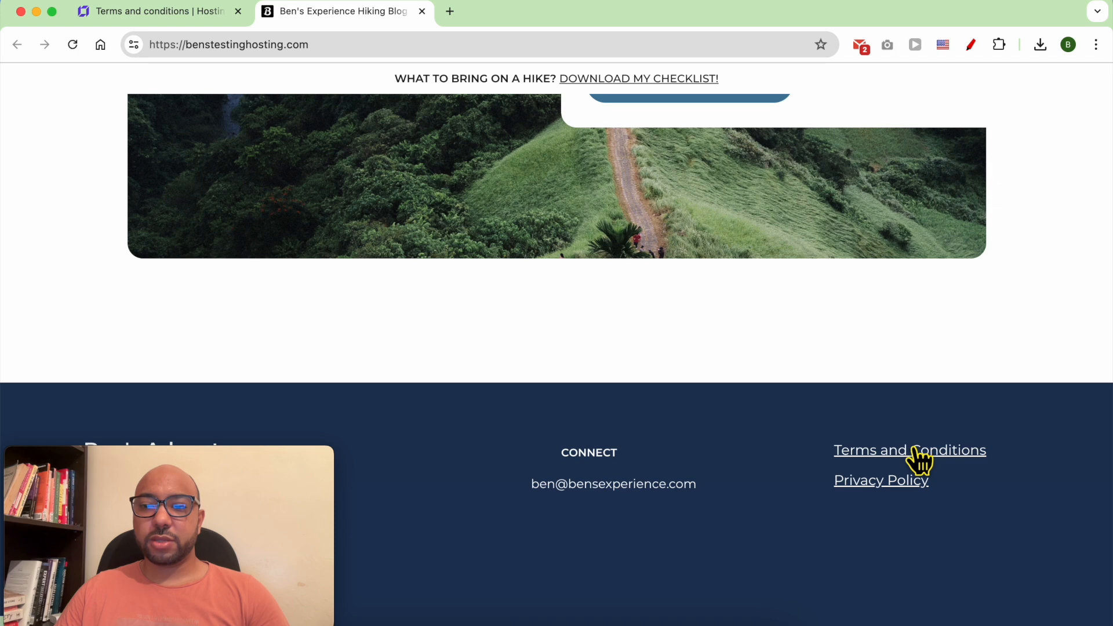
pyautogui.click(916, 451)
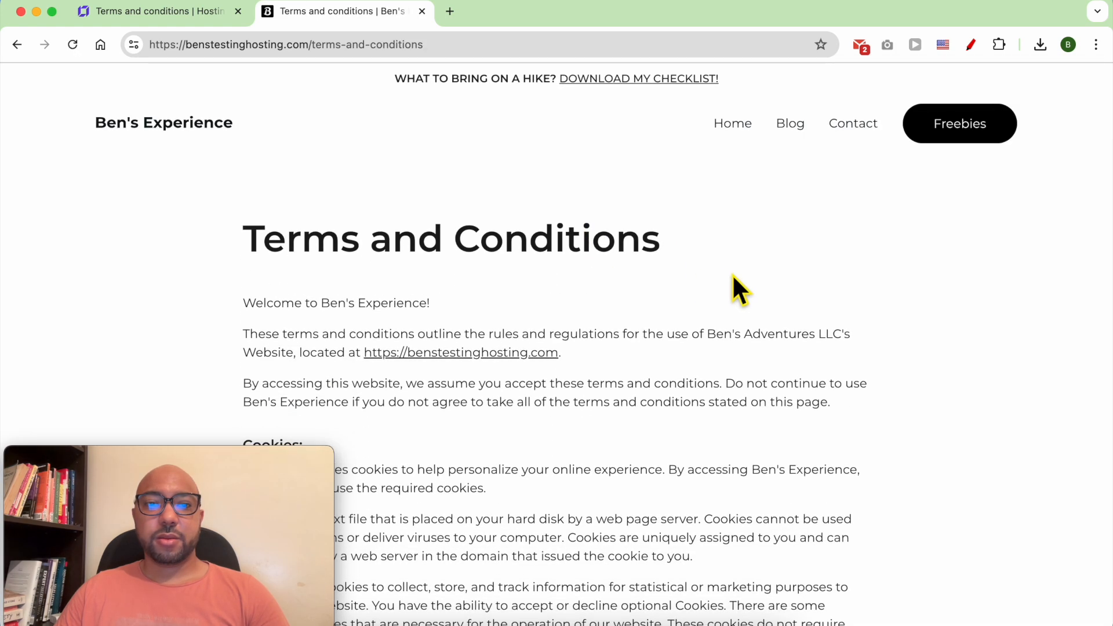
pyautogui.scroll(-20, 733, 274)
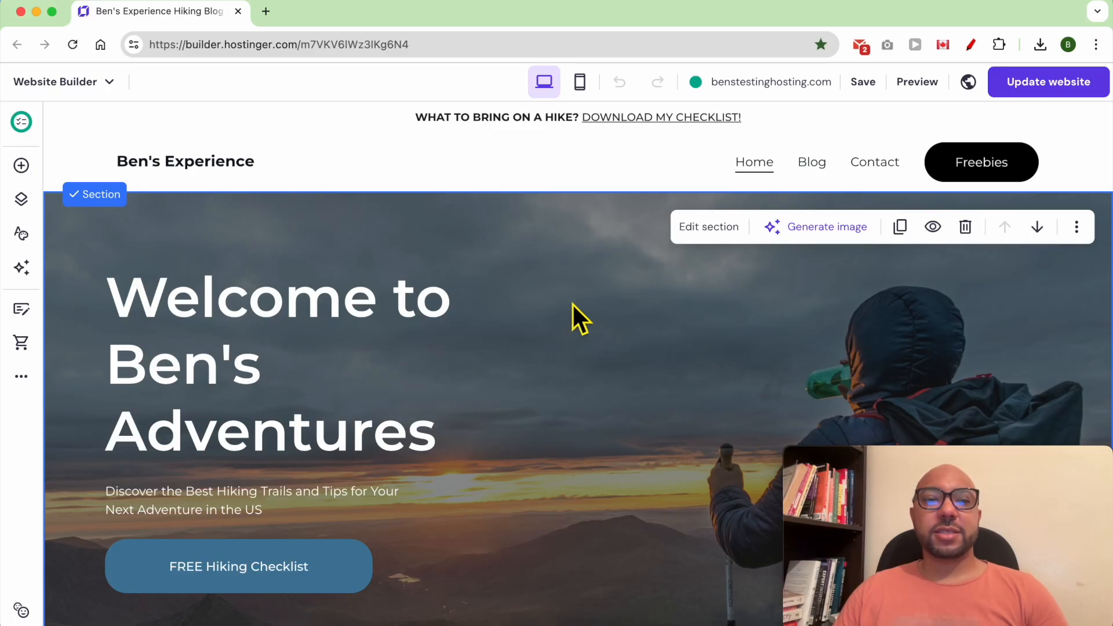
# Add a Contact page from the Contact us form template, saved with the URL contact1.
pyautogui.click(21, 202)
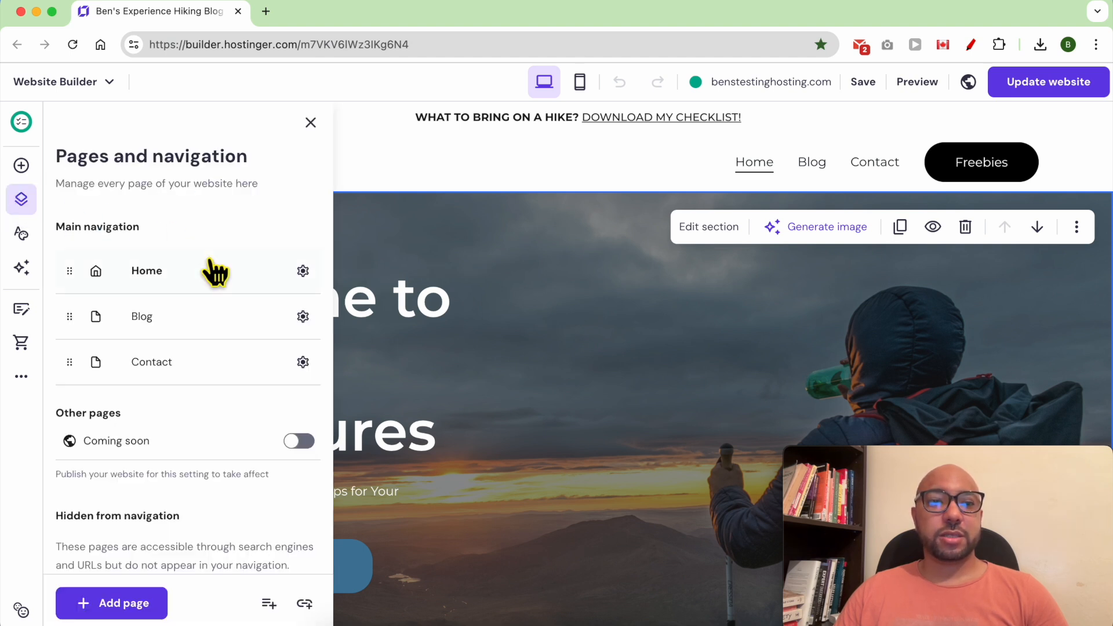
pyautogui.scroll(-2, 211, 458)
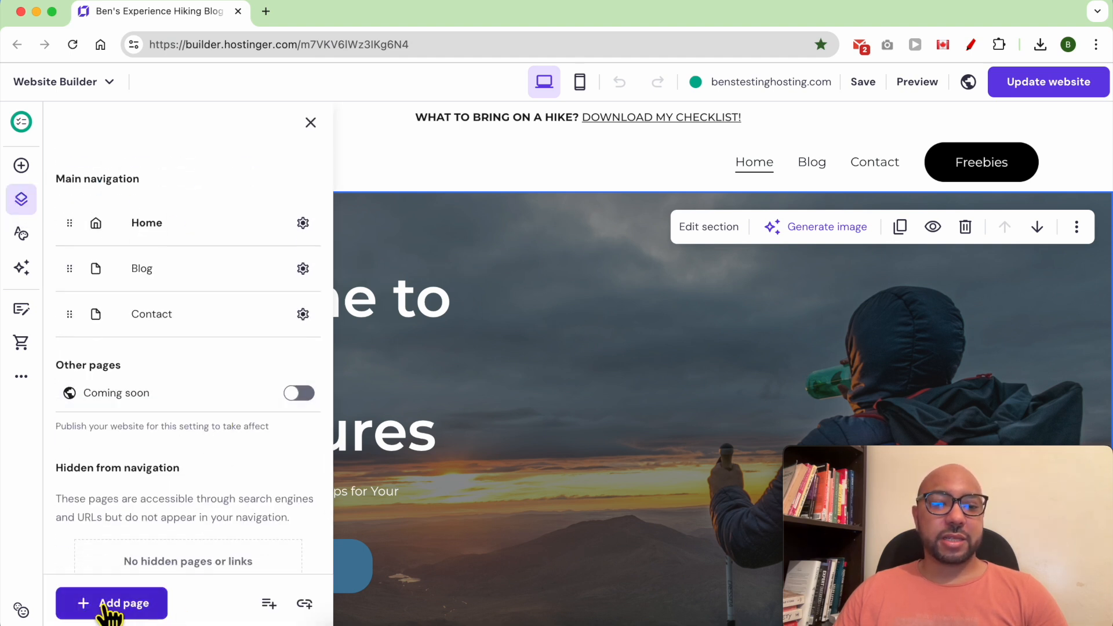
pyautogui.click(138, 606)
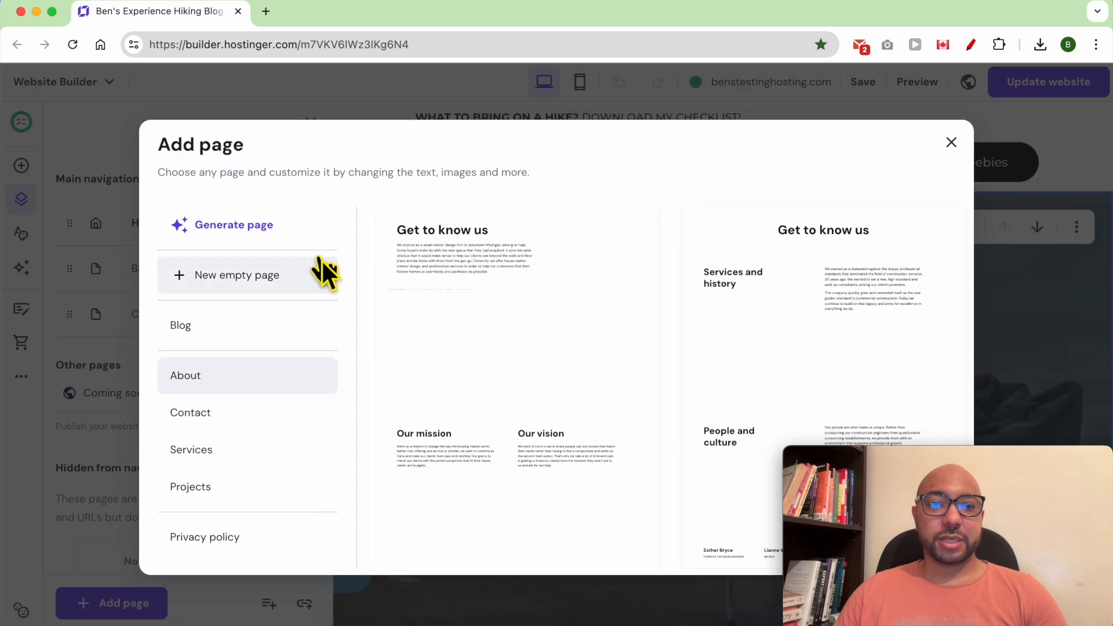
pyautogui.click(268, 422)
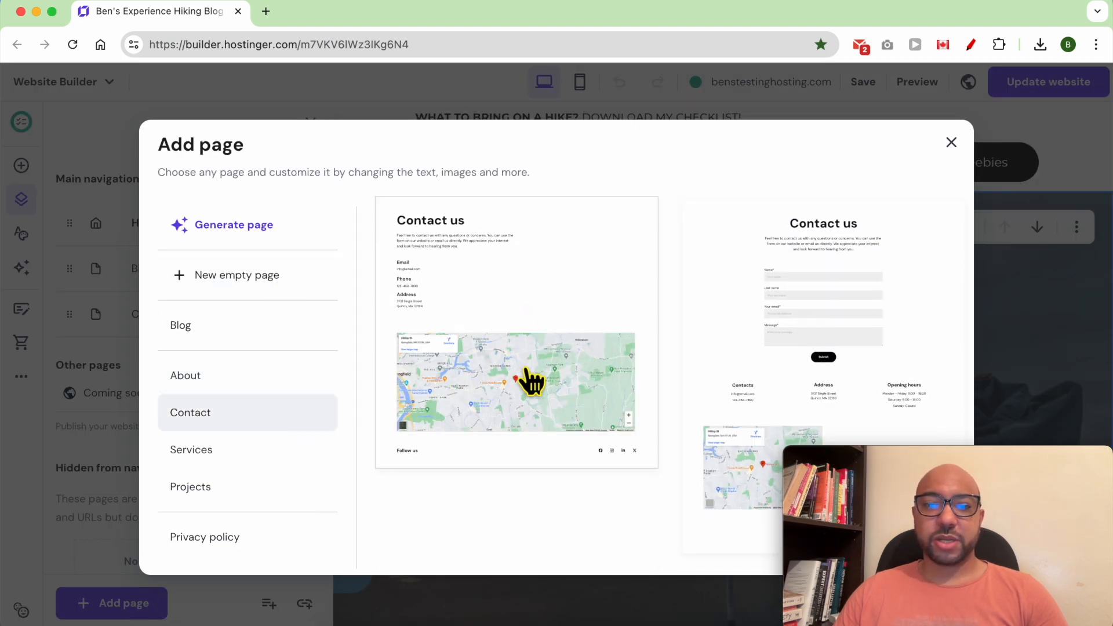
pyautogui.click(795, 321)
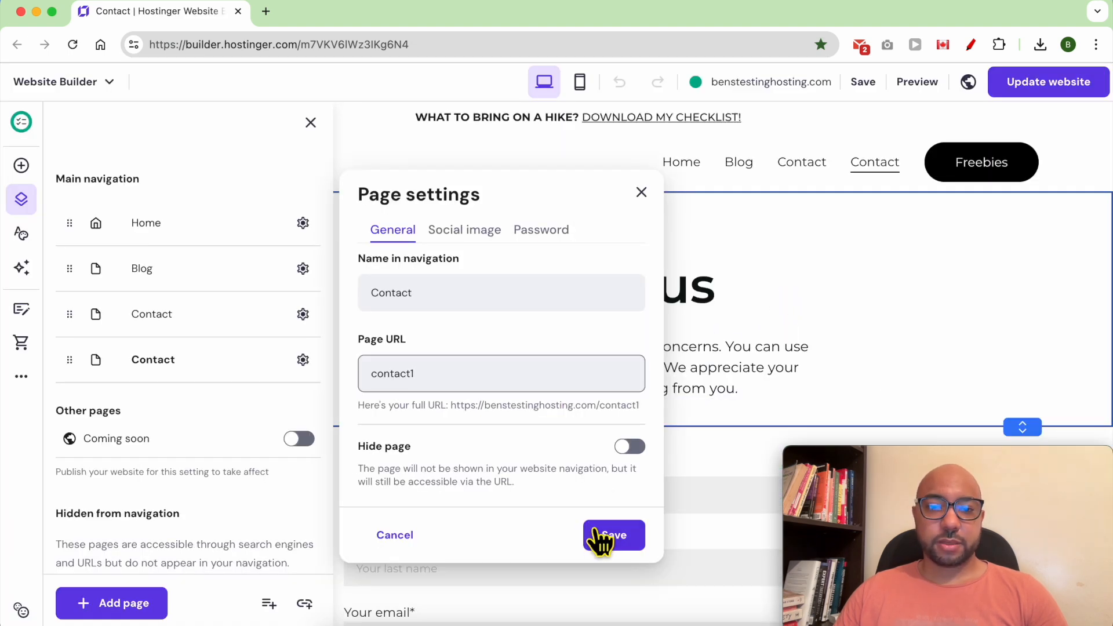
pyautogui.click(615, 536)
pyautogui.click(572, 332)
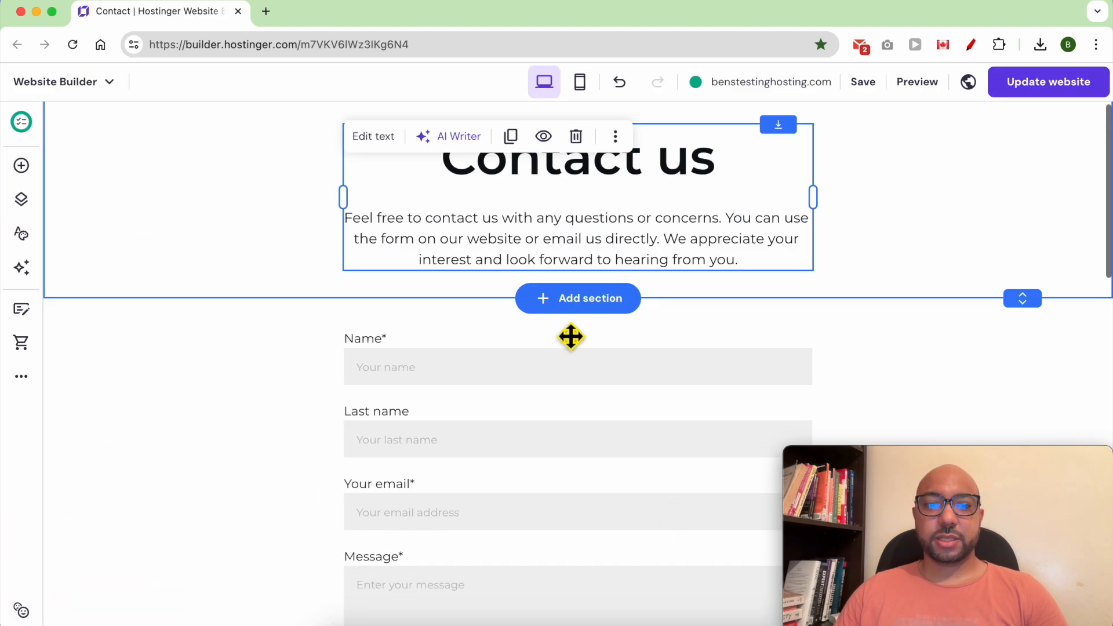
pyautogui.scroll(-8, 580, 331)
pyautogui.doubleClick(276, 413)
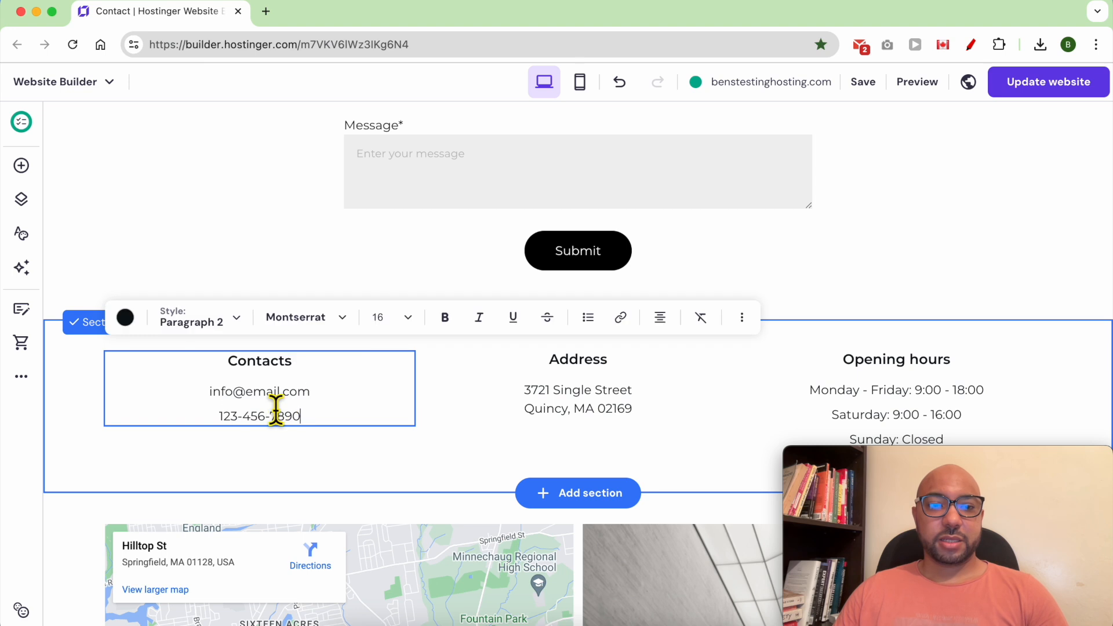
pyautogui.doubleClick(234, 393)
pyautogui.write('ben')
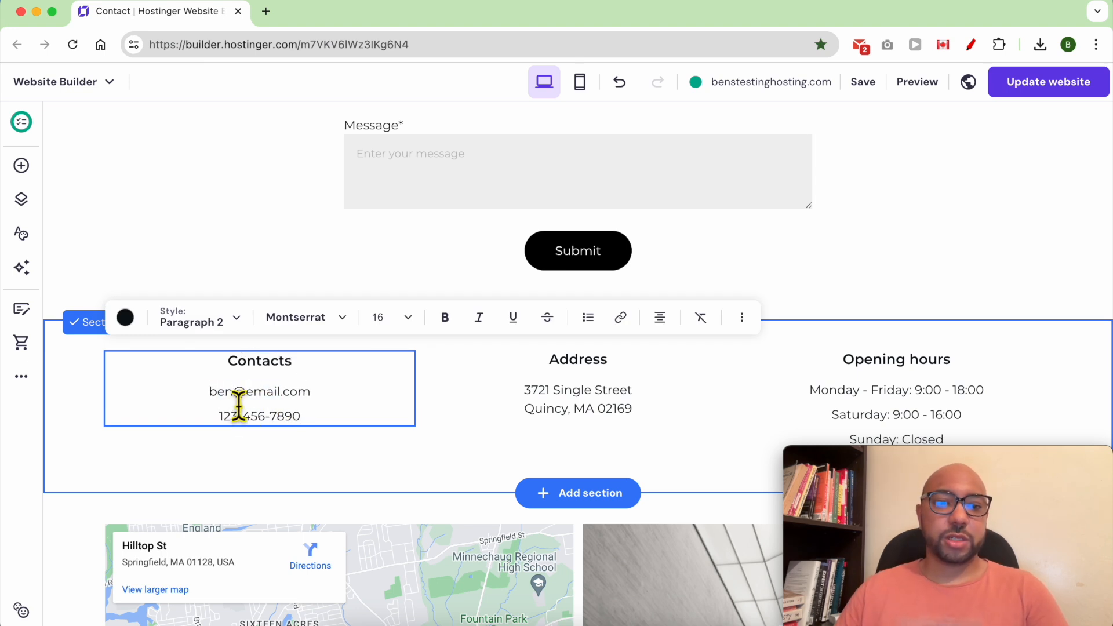
pyautogui.doubleClick(265, 399)
pyautogui.write('sexperience')
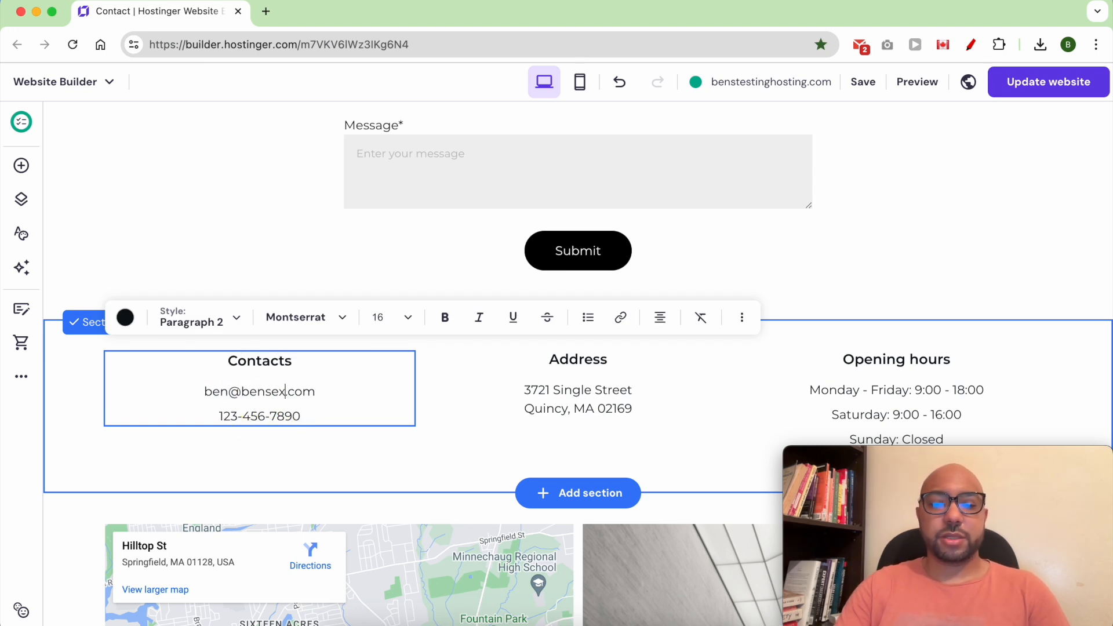
pyautogui.press('BackSpace')
pyautogui.press('BackSpace')
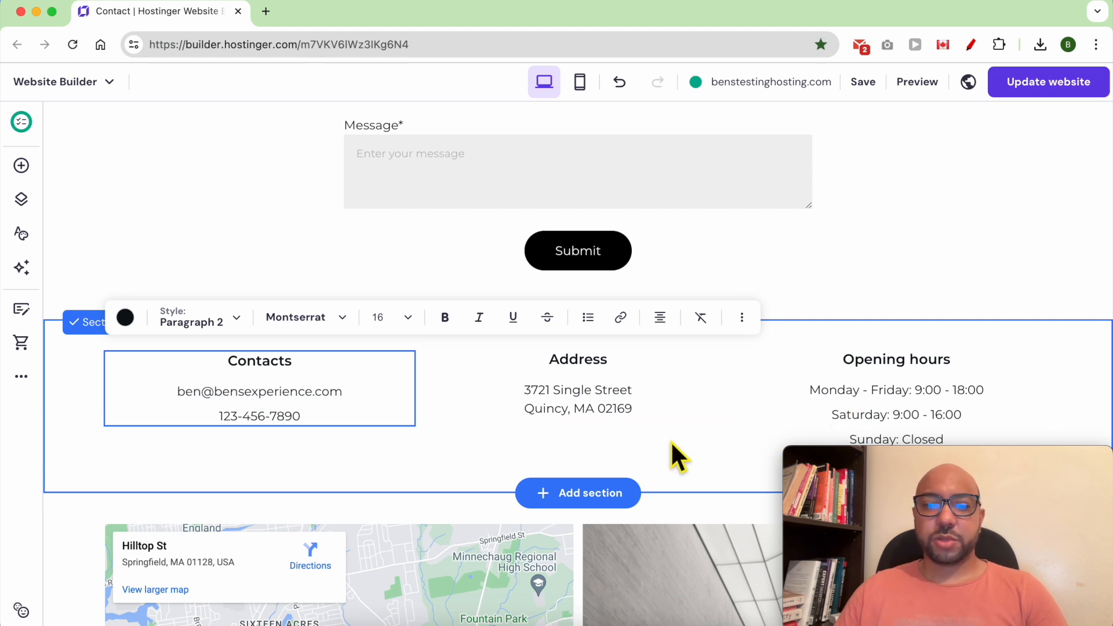
pyautogui.scroll(-5, 667, 440)
pyautogui.press('super+z')
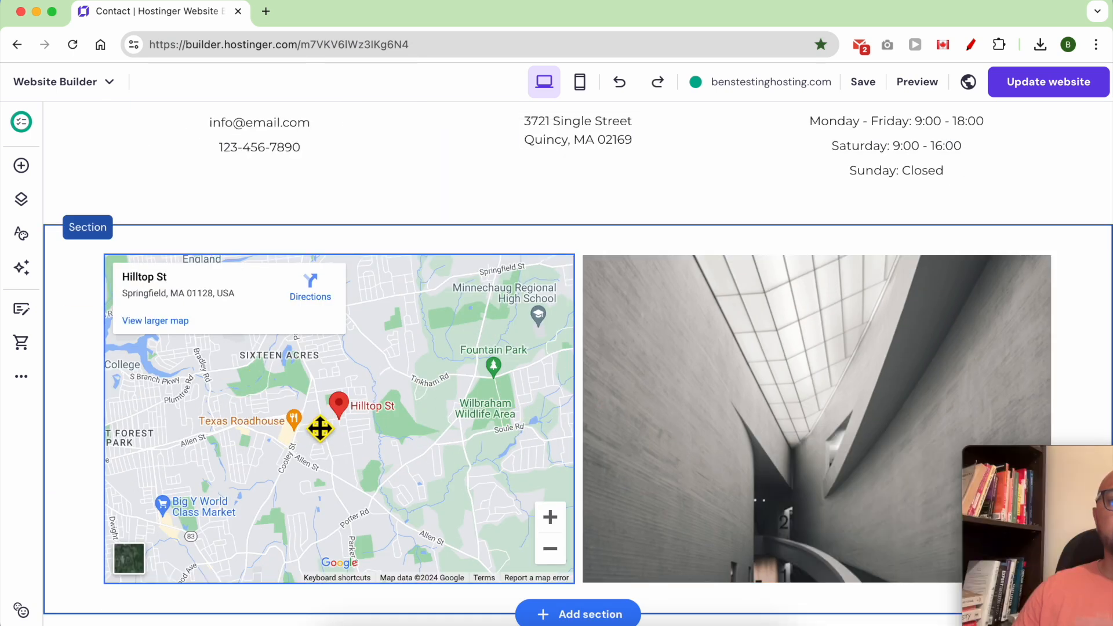
# Leave the map address unchanged and publish the website update.
pyautogui.click(397, 438)
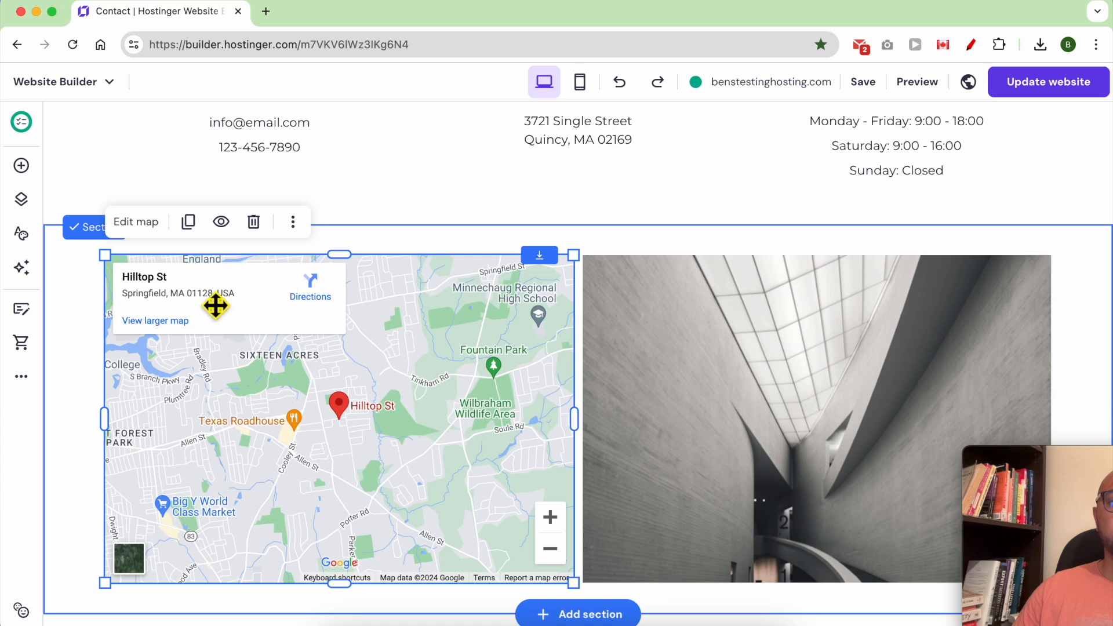
pyautogui.click(135, 223)
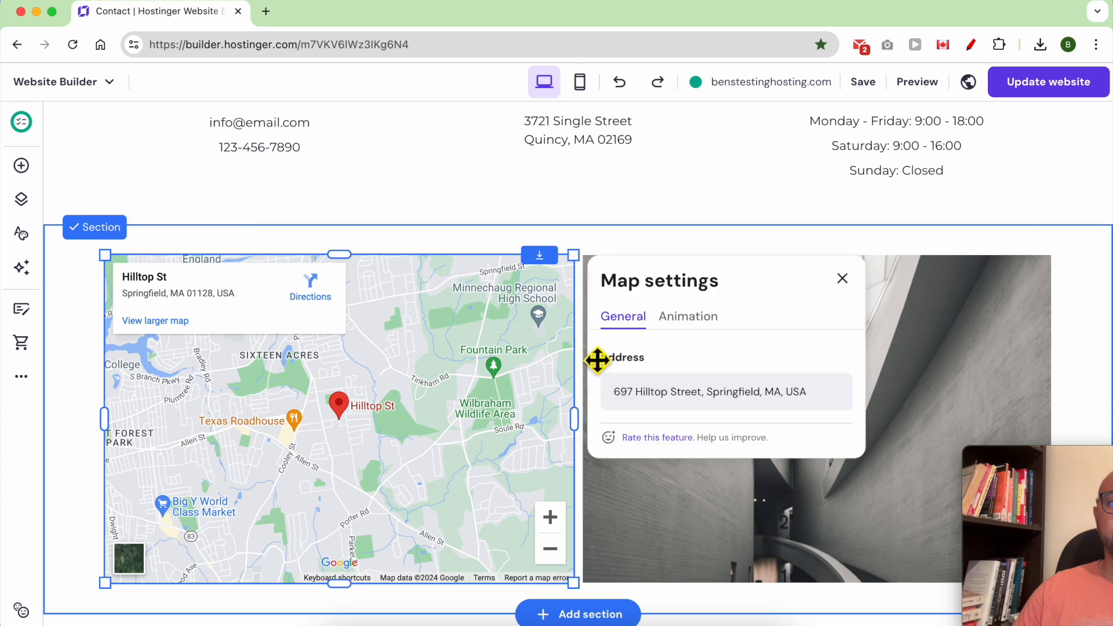
pyautogui.tripleClick(669, 403)
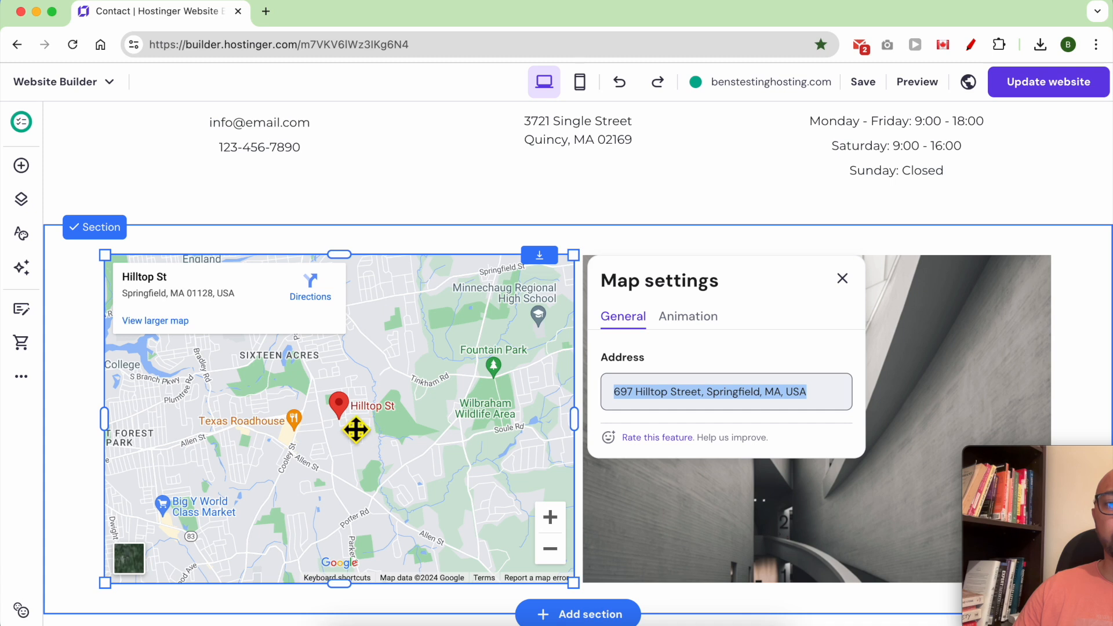
pyautogui.click(874, 245)
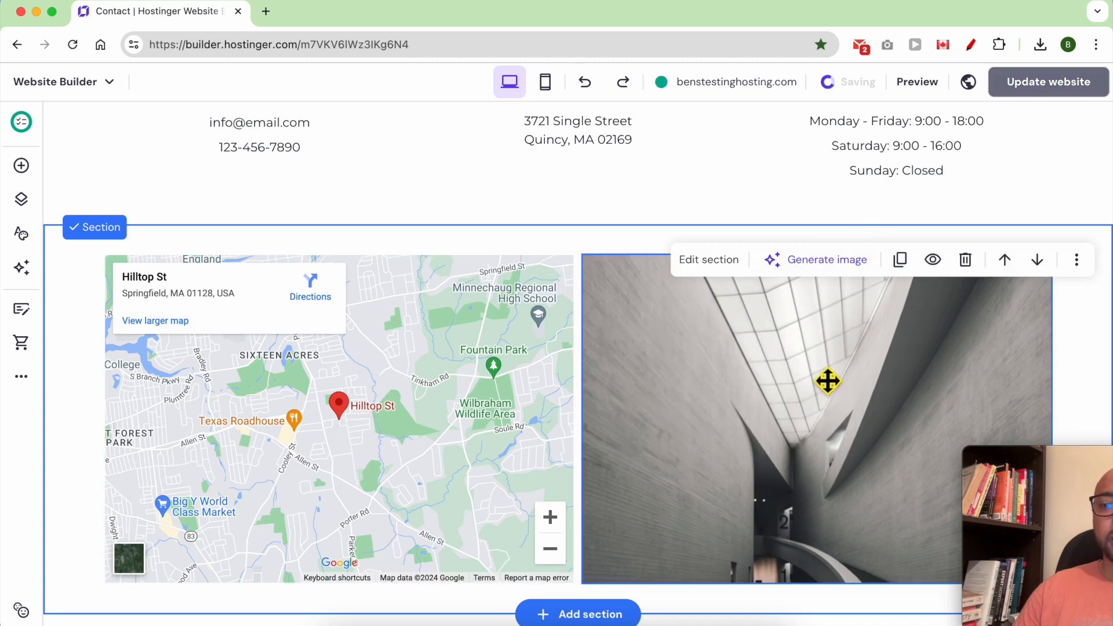
pyautogui.scroll(15, 808, 415)
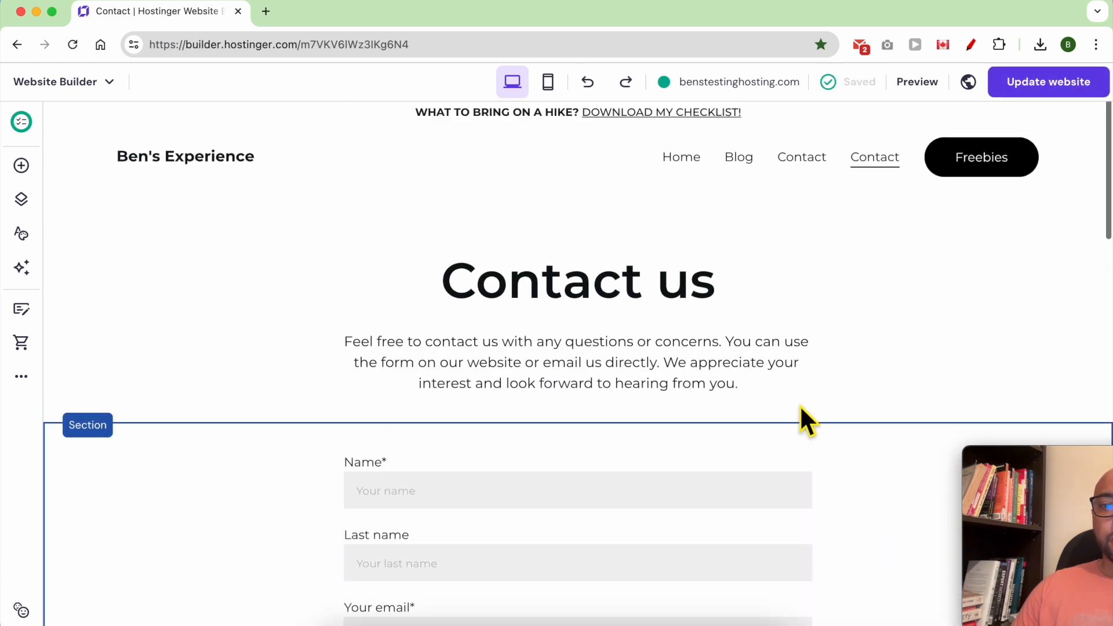
pyautogui.click(1049, 81)
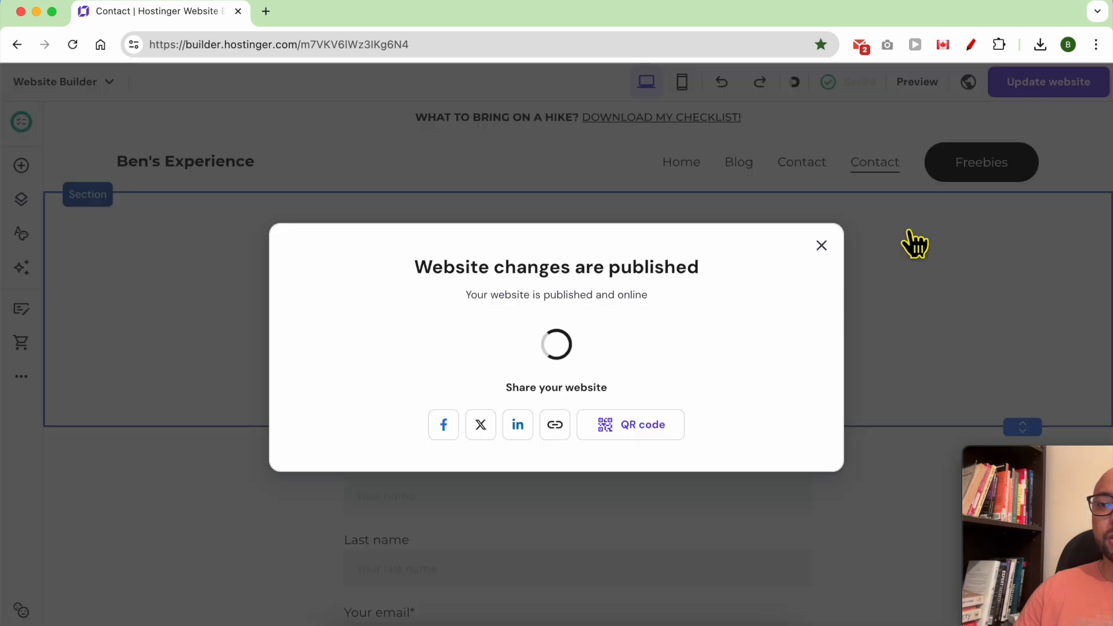
pyautogui.click(911, 235)
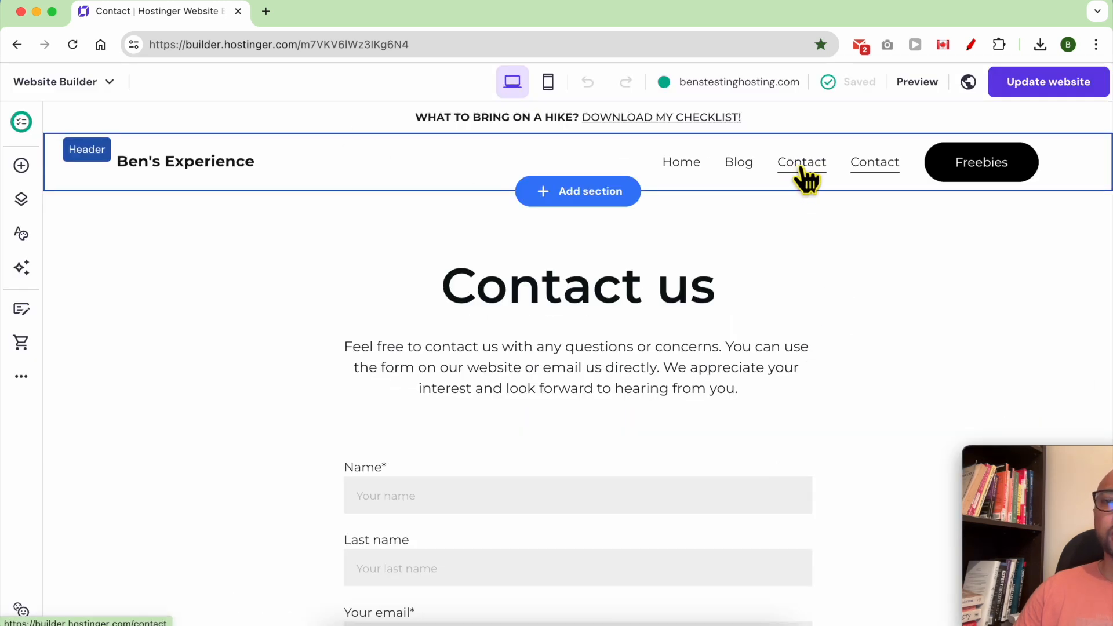
# Delete the duplicate Contact page from the site's pages.
pyautogui.click(29, 198)
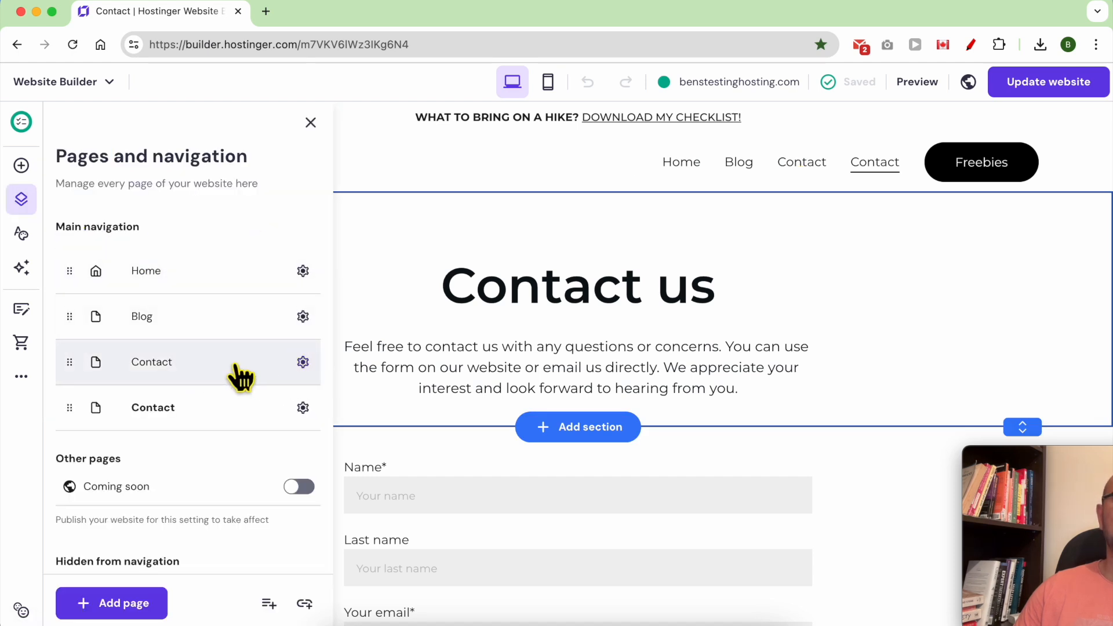
pyautogui.click(302, 362)
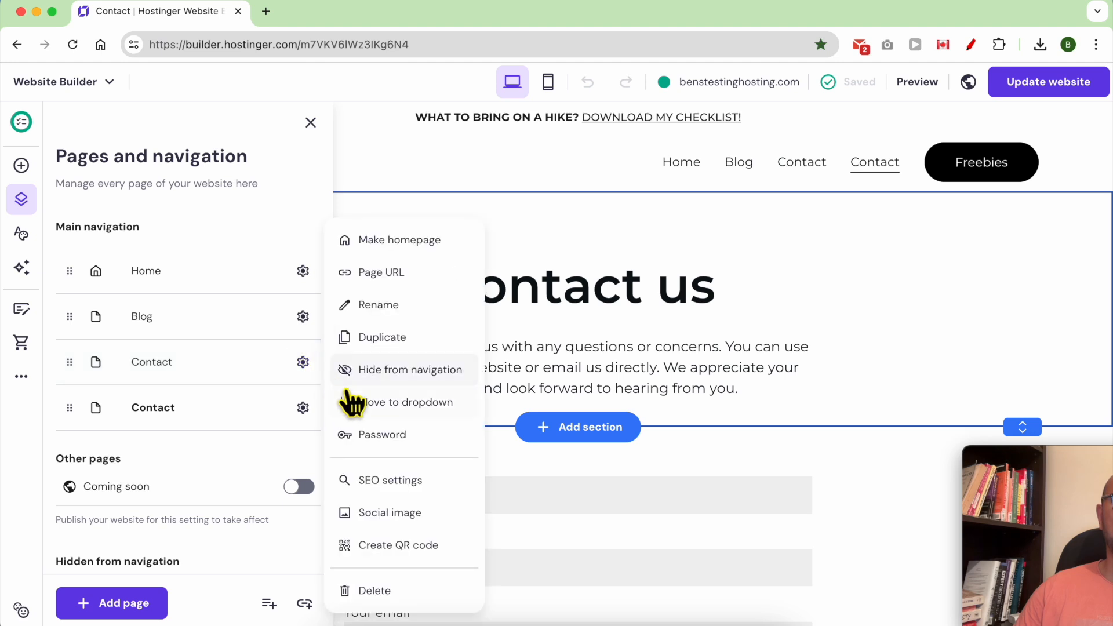
pyautogui.click(383, 593)
pyautogui.click(617, 400)
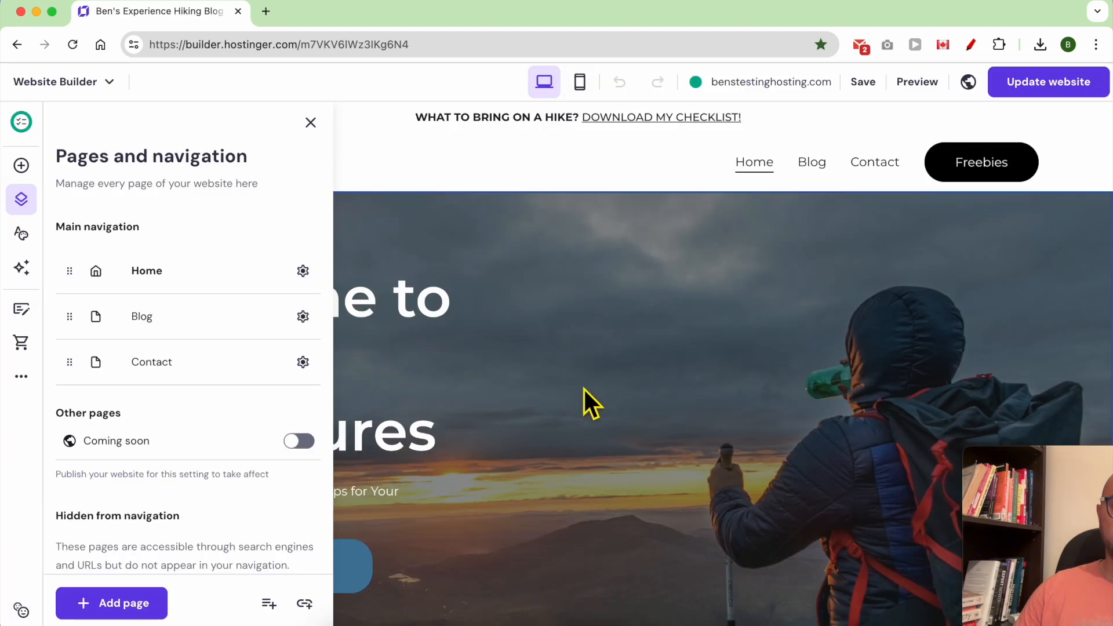
# Change the remaining Contact page's URL to contact and publish the site.
pyautogui.click(302, 362)
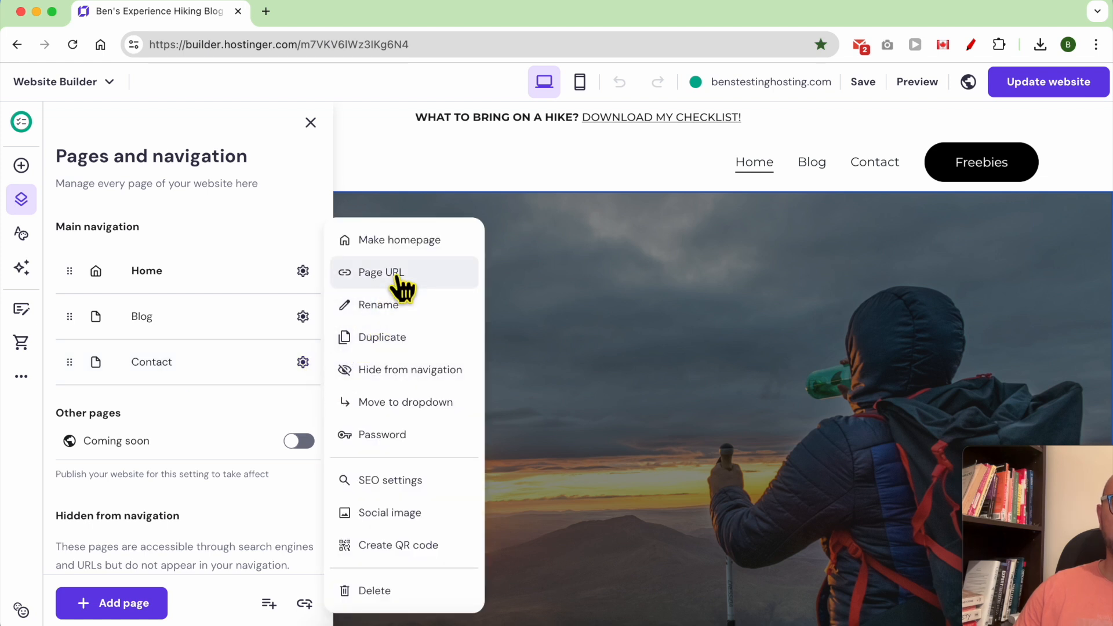
pyautogui.click(399, 274)
pyautogui.click(445, 384)
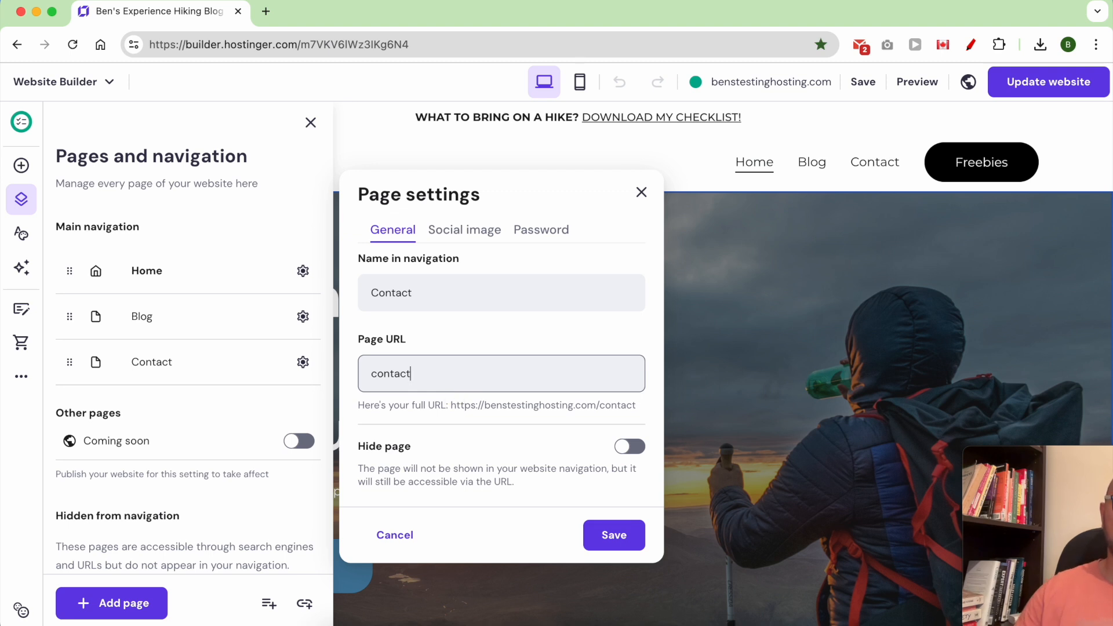
pyautogui.click(586, 536)
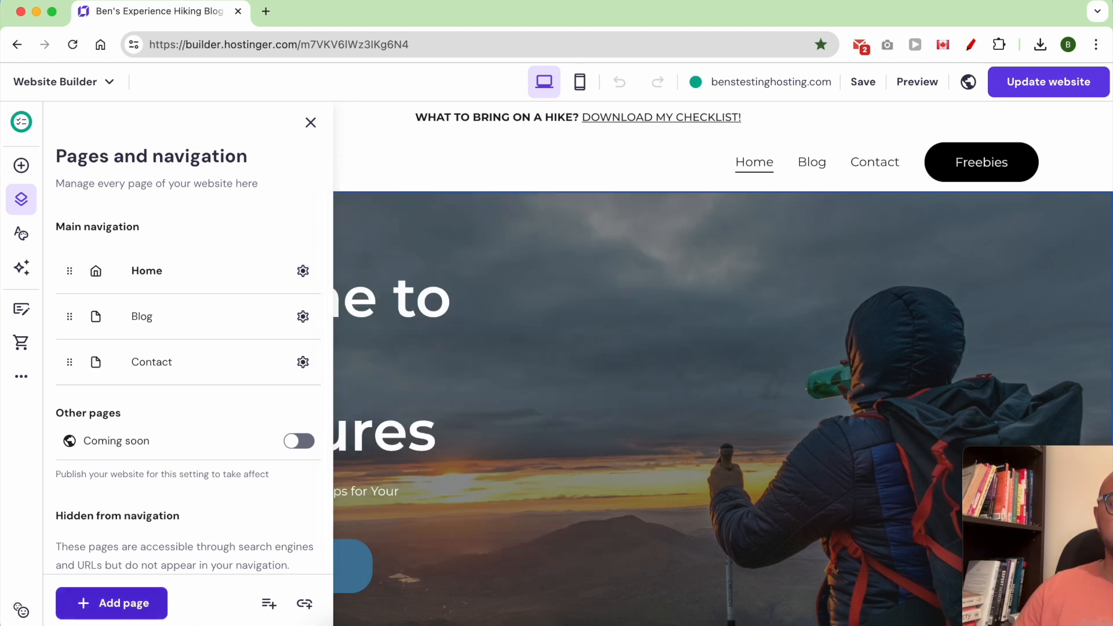
pyautogui.click(635, 371)
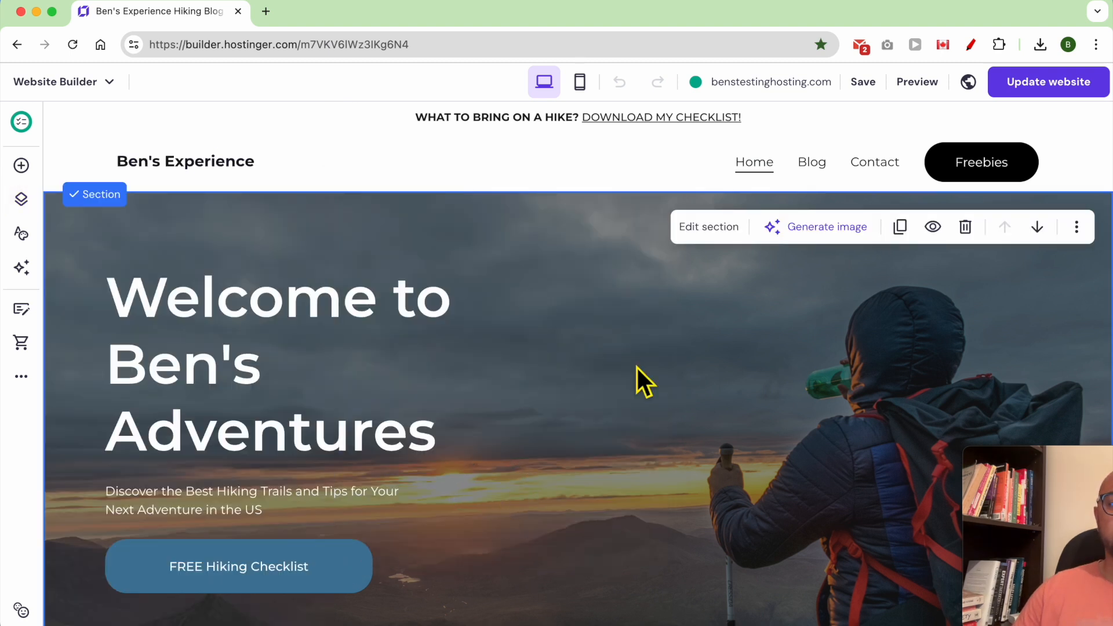
pyautogui.click(1057, 83)
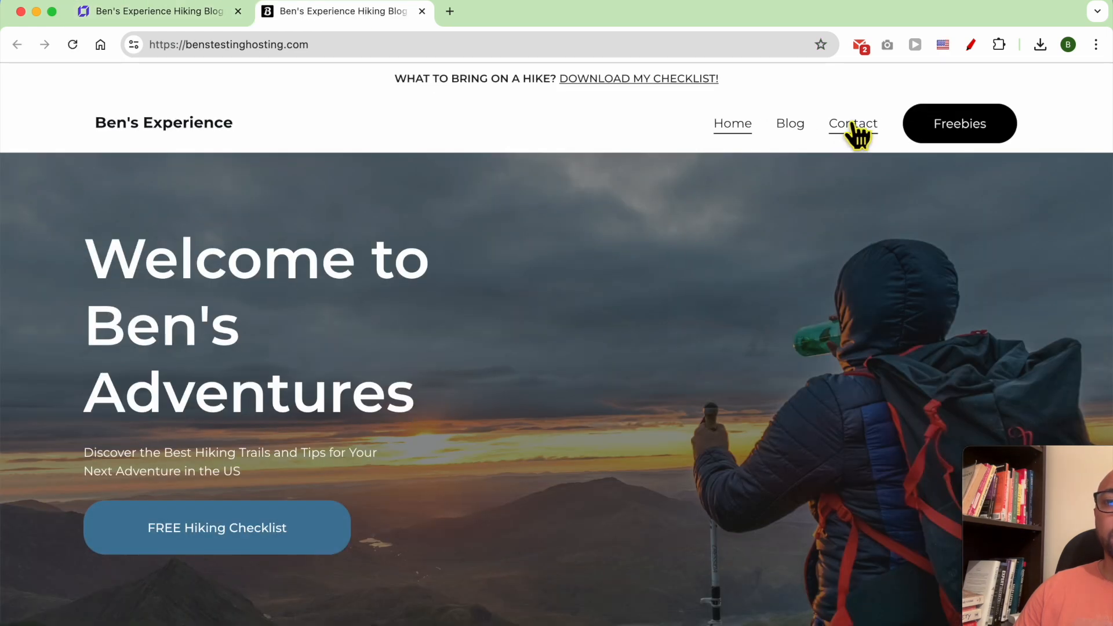
# Open the live site's Contact us page and scroll through its contact form.
pyautogui.click(852, 127)
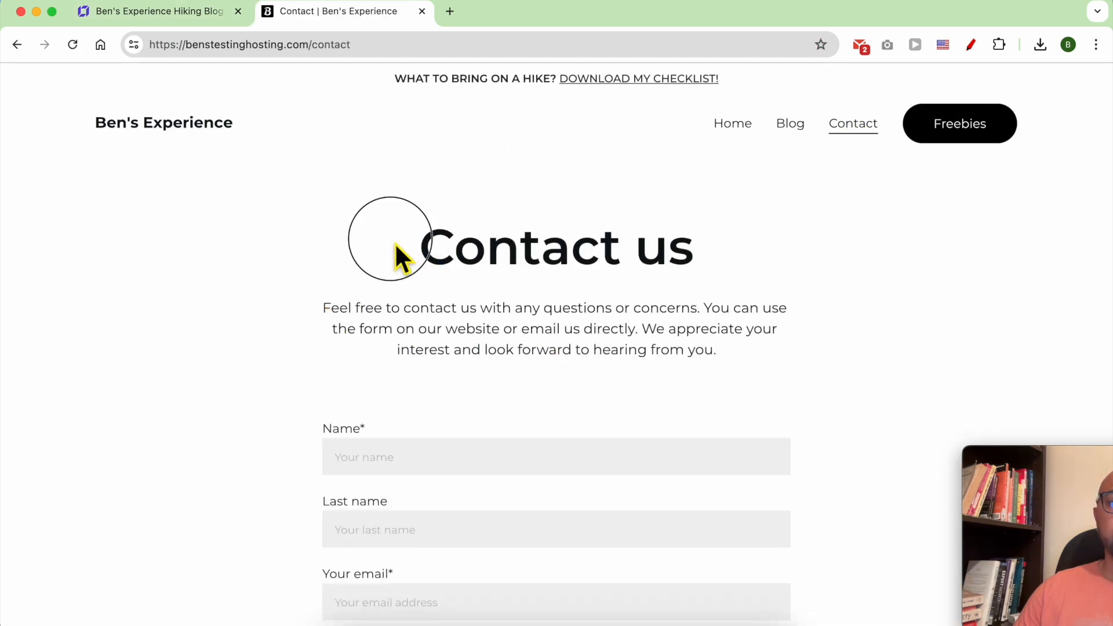
pyautogui.moveTo(400, 255); pyautogui.dragTo(627, 286)
pyautogui.scroll(-5, 607, 365)
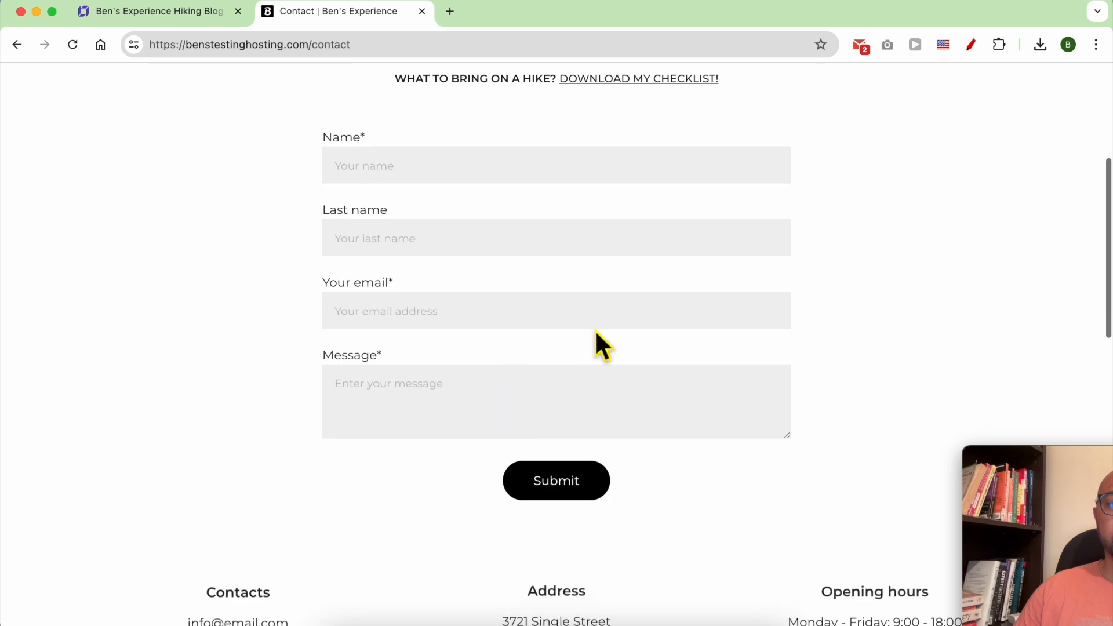
pyautogui.scroll(5, 597, 427)
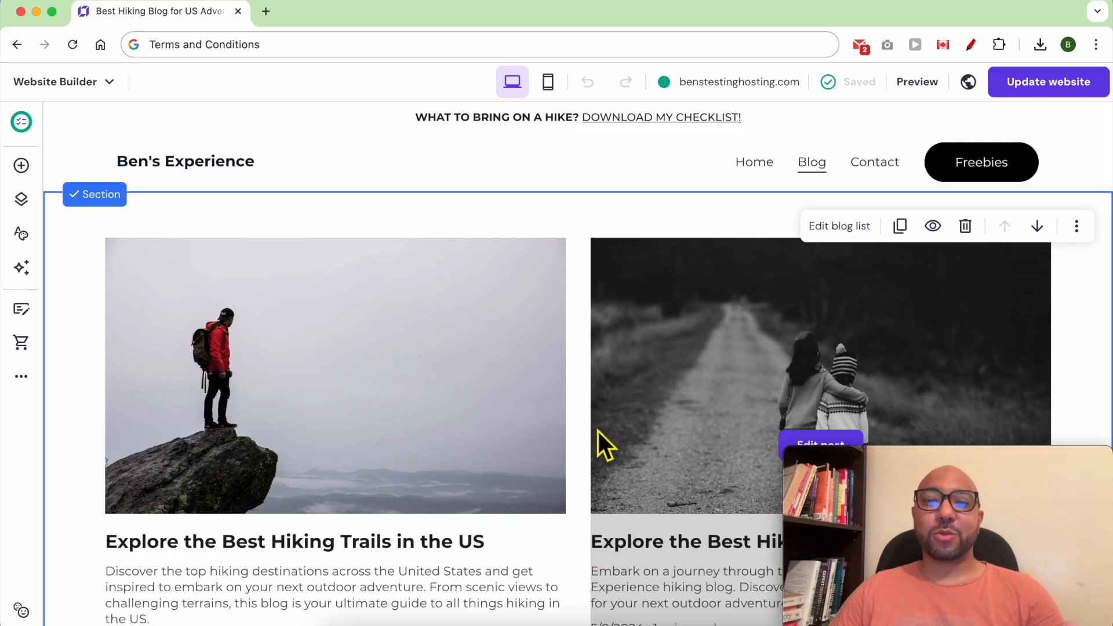
# Go to the Blog settings and add a new post with AI.
pyautogui.click(21, 378)
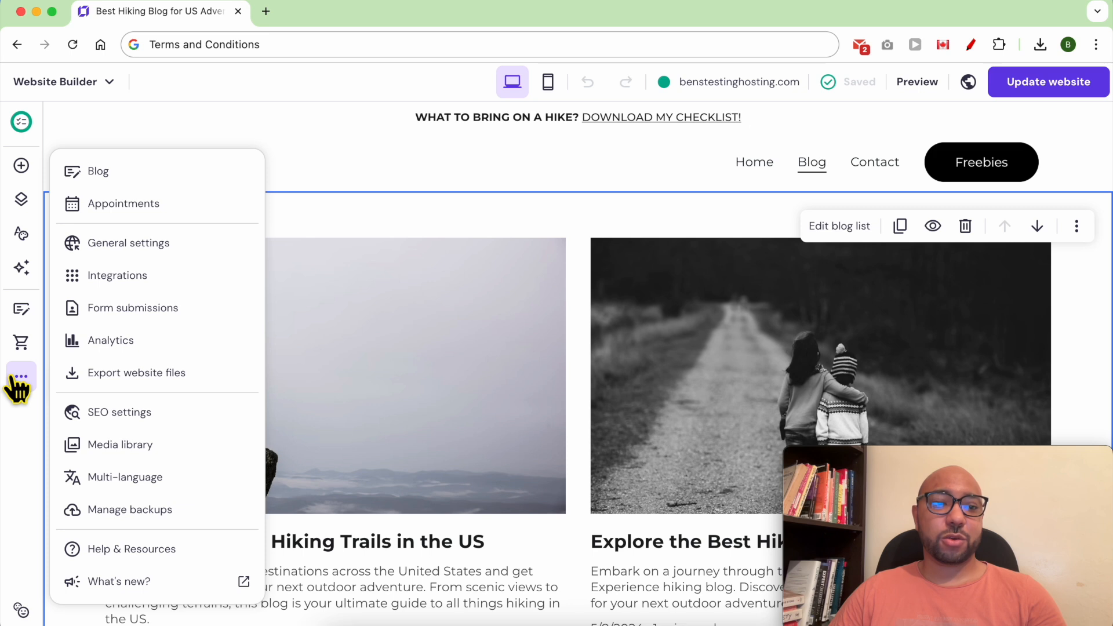
pyautogui.click(198, 174)
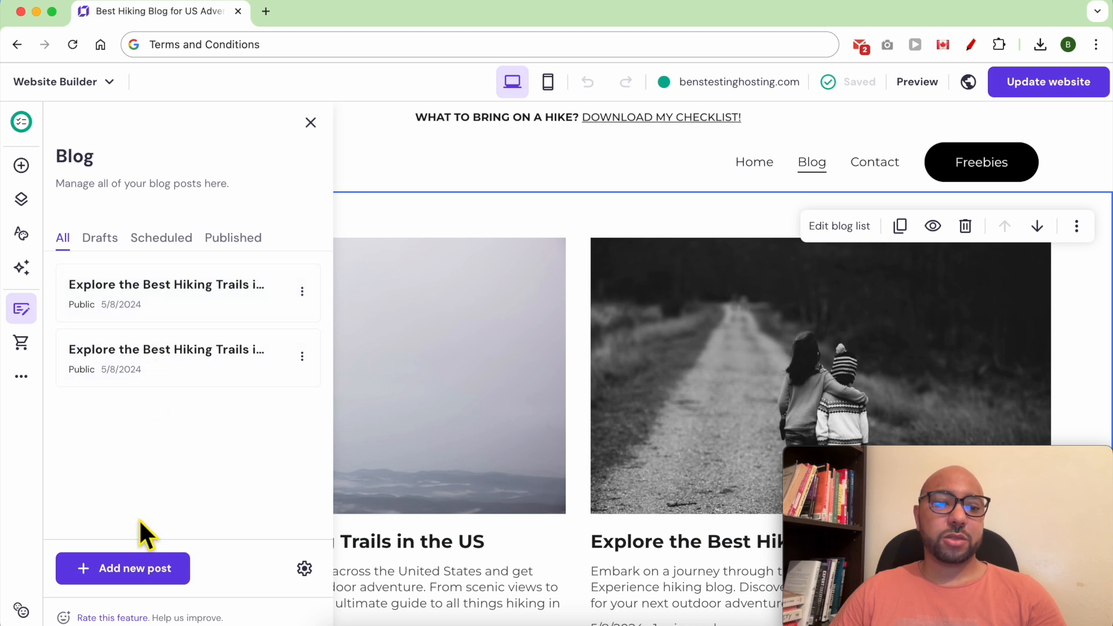
pyautogui.click(137, 591)
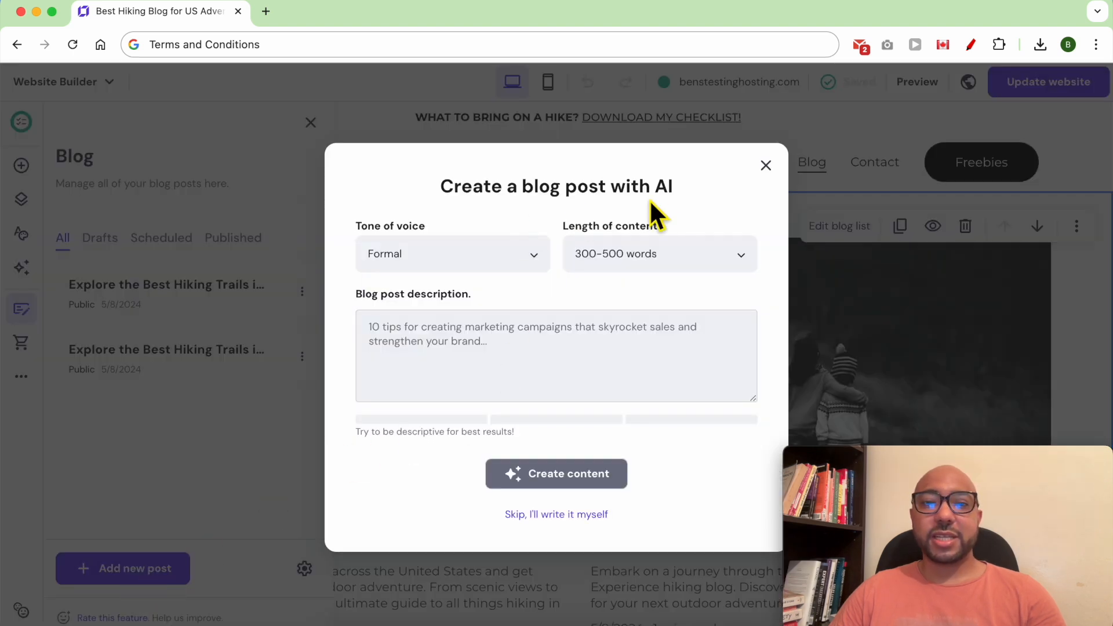
# Set the AI post's tone of voice to Casual and keep the 300-500 words length.
pyautogui.moveTo(684, 186); pyautogui.dragTo(615, 188)
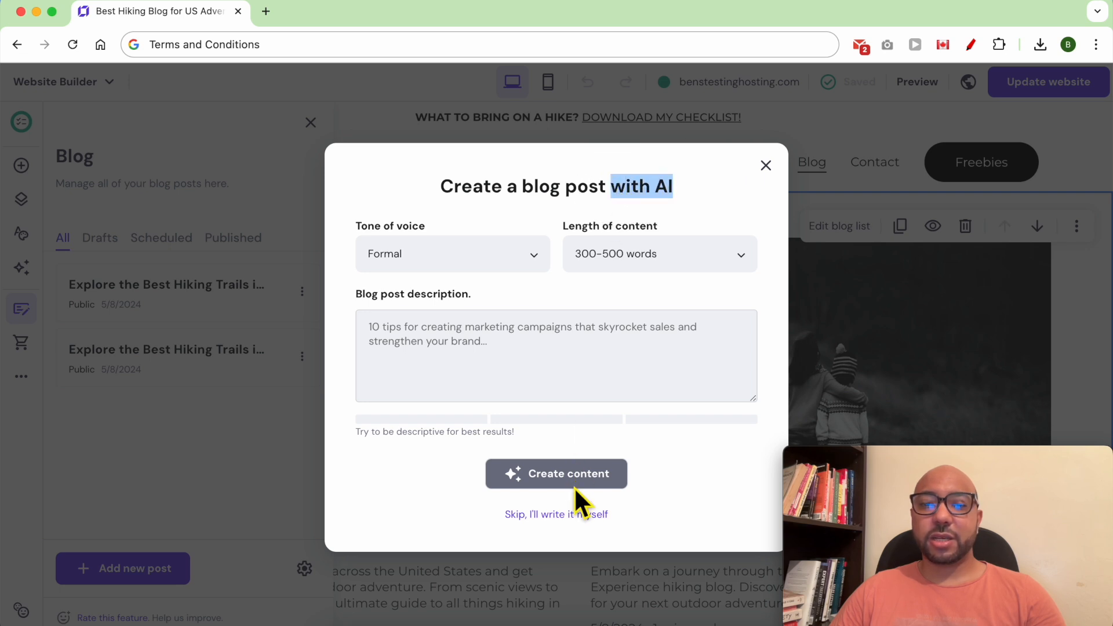
pyautogui.moveTo(489, 516); pyautogui.dragTo(582, 515)
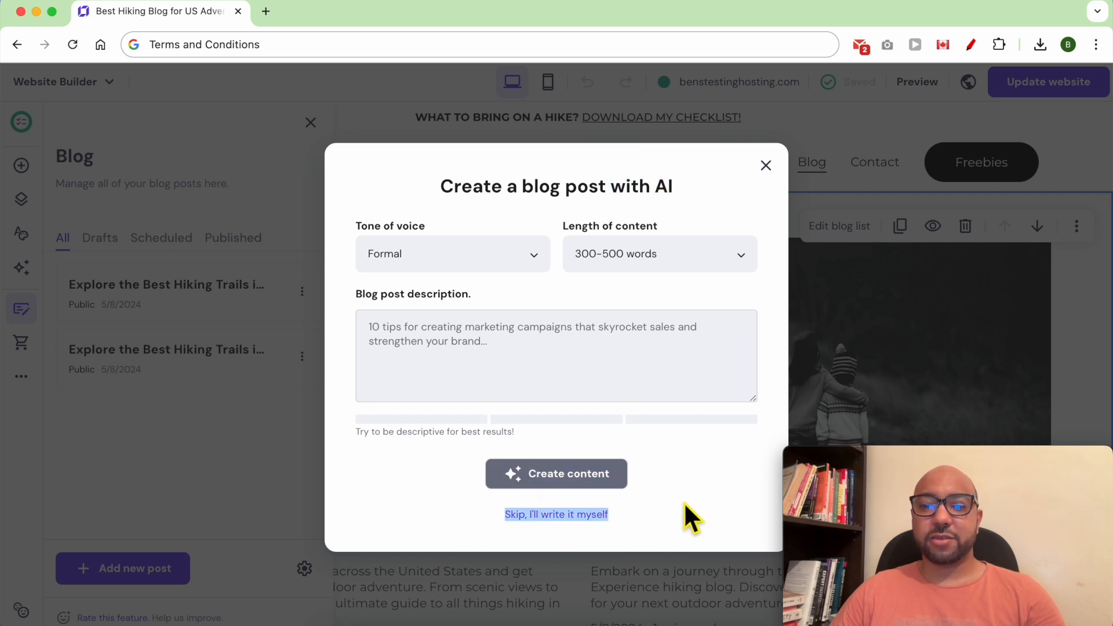
pyautogui.click(667, 522)
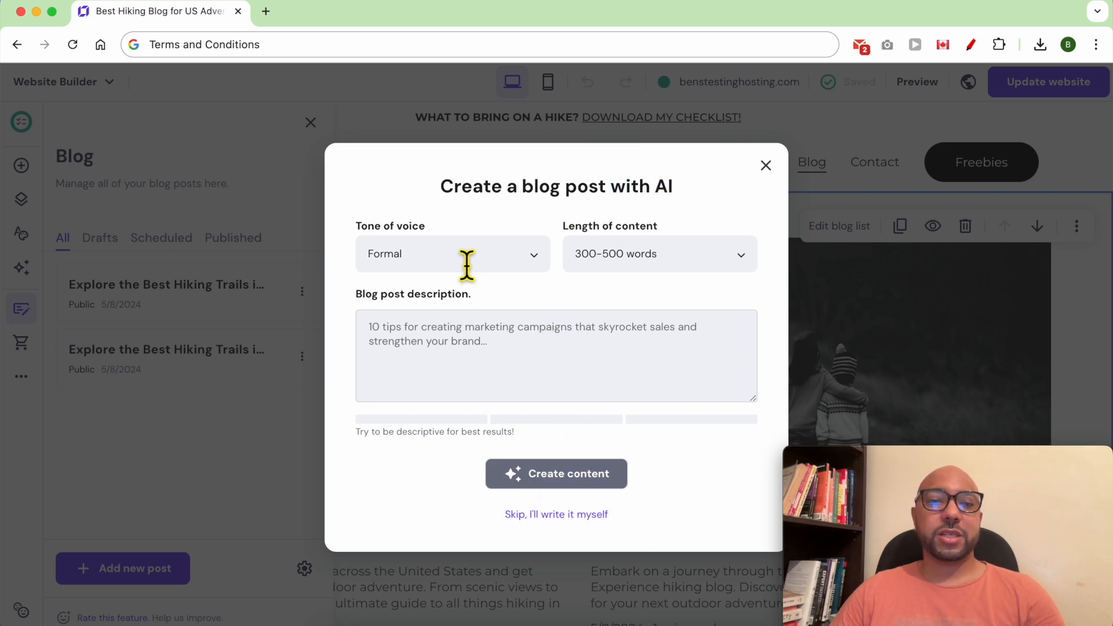
pyautogui.click(493, 261)
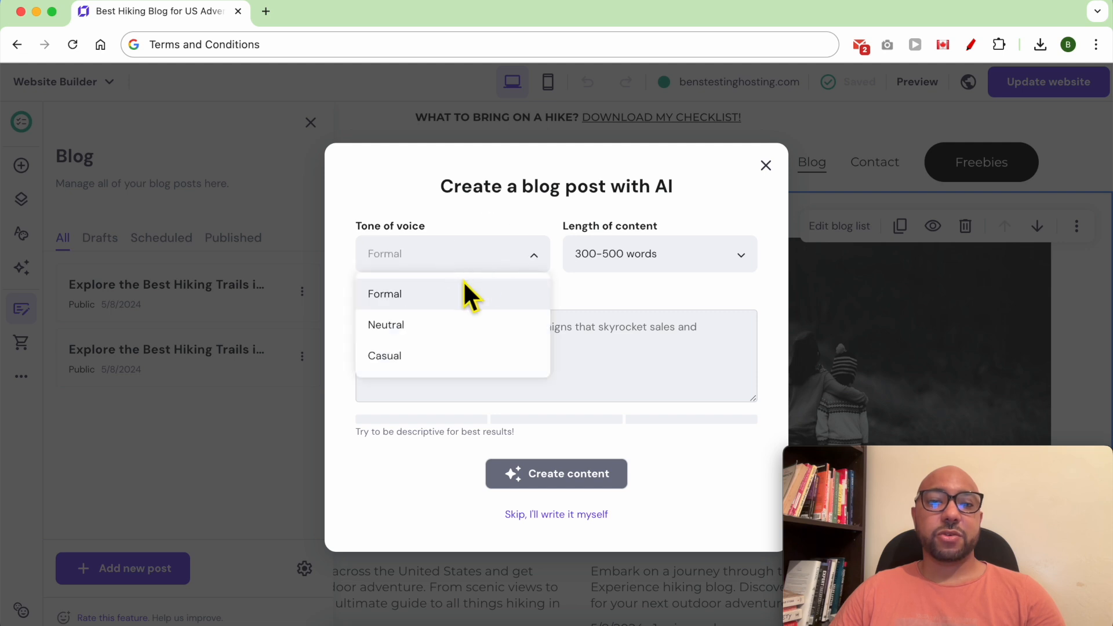
pyautogui.click(432, 356)
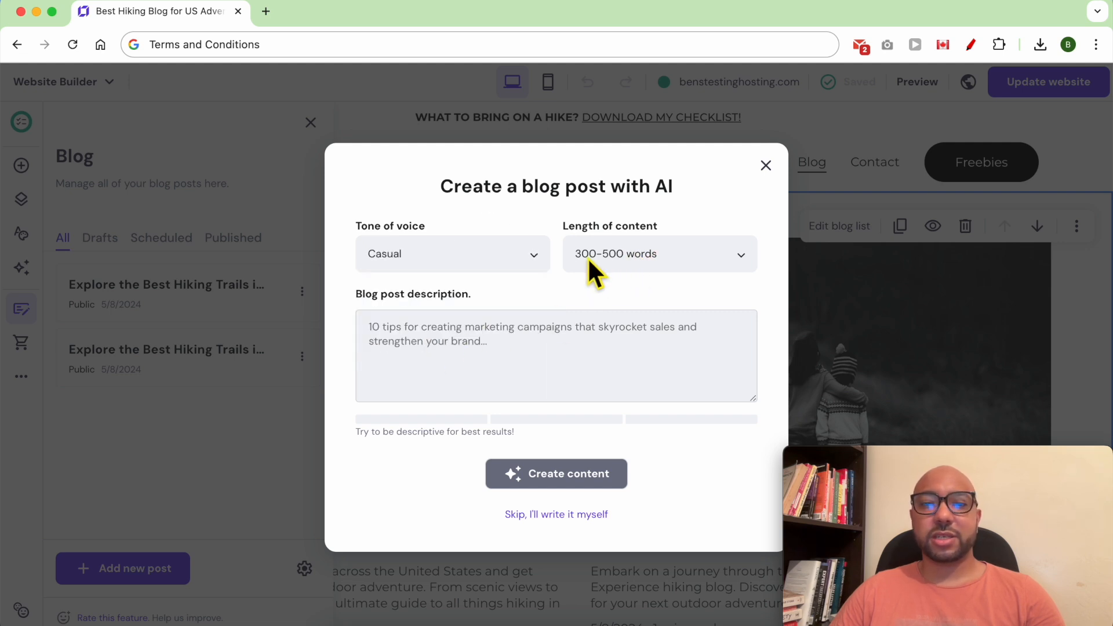
pyautogui.click(603, 262)
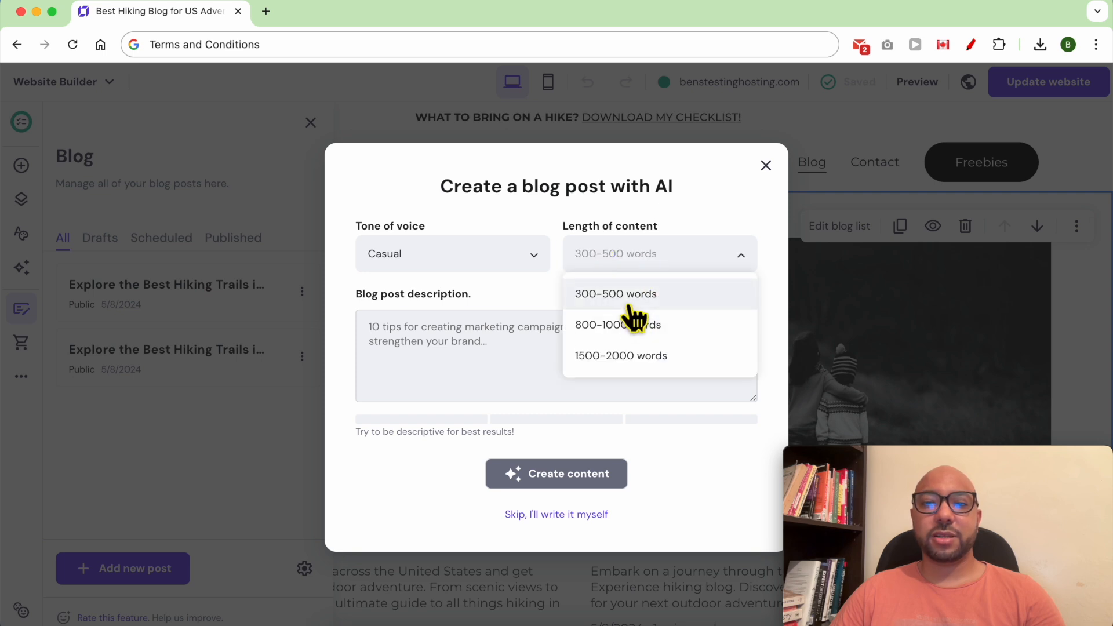
pyautogui.click(679, 218)
# Describe a post with 7 tips for hiking in the rain and generate the content.
pyautogui.click(388, 335)
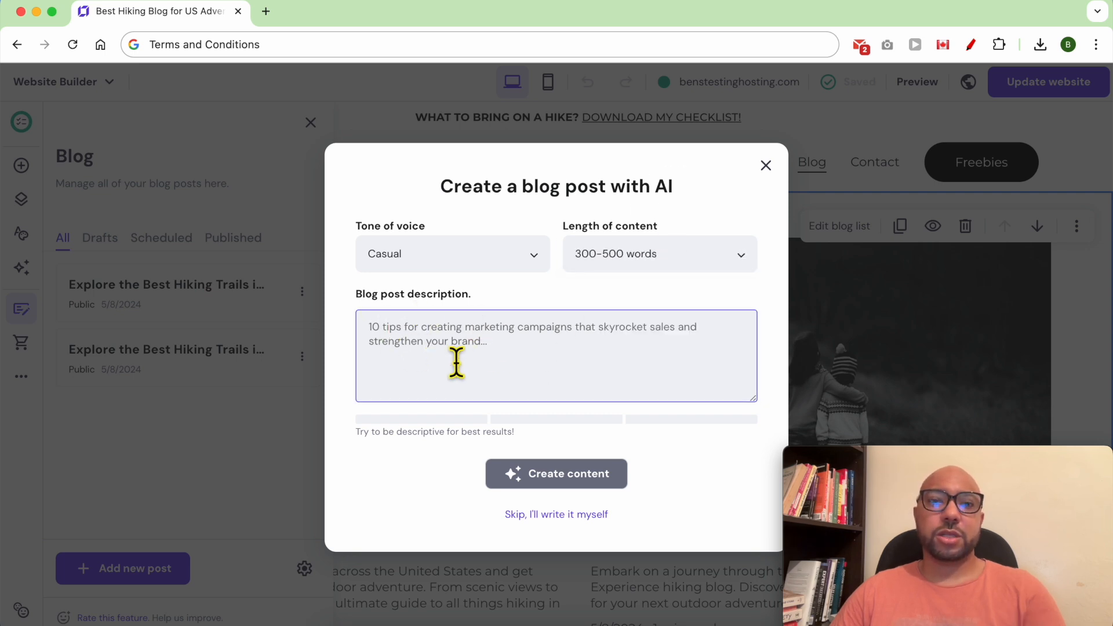
pyautogui.write('Wri')
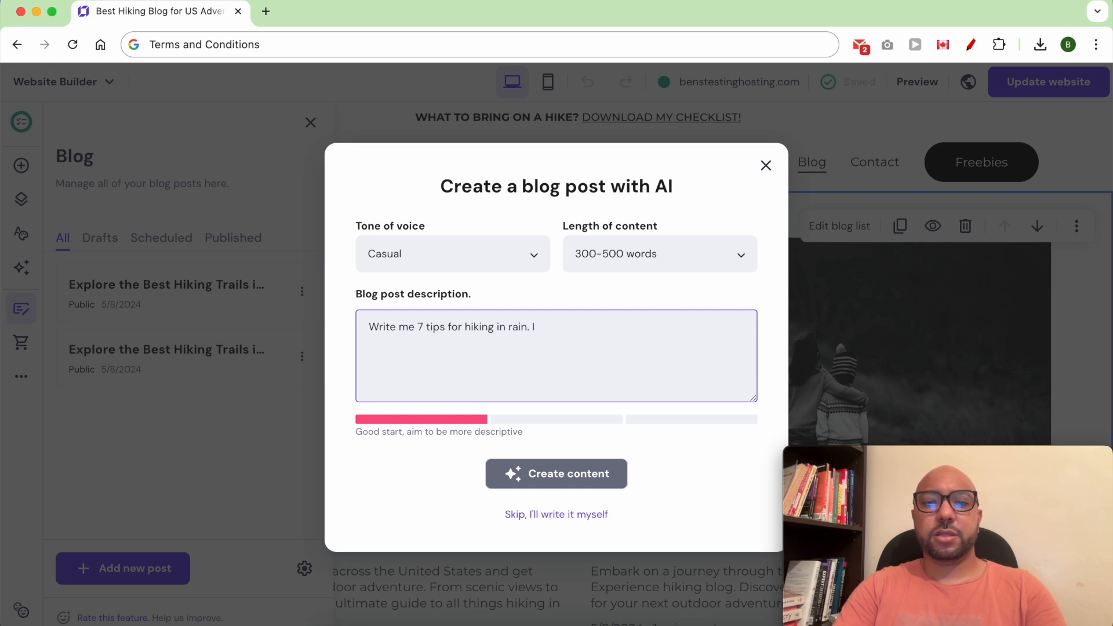
pyautogui.write('want this blog post to be shareable on social media.')
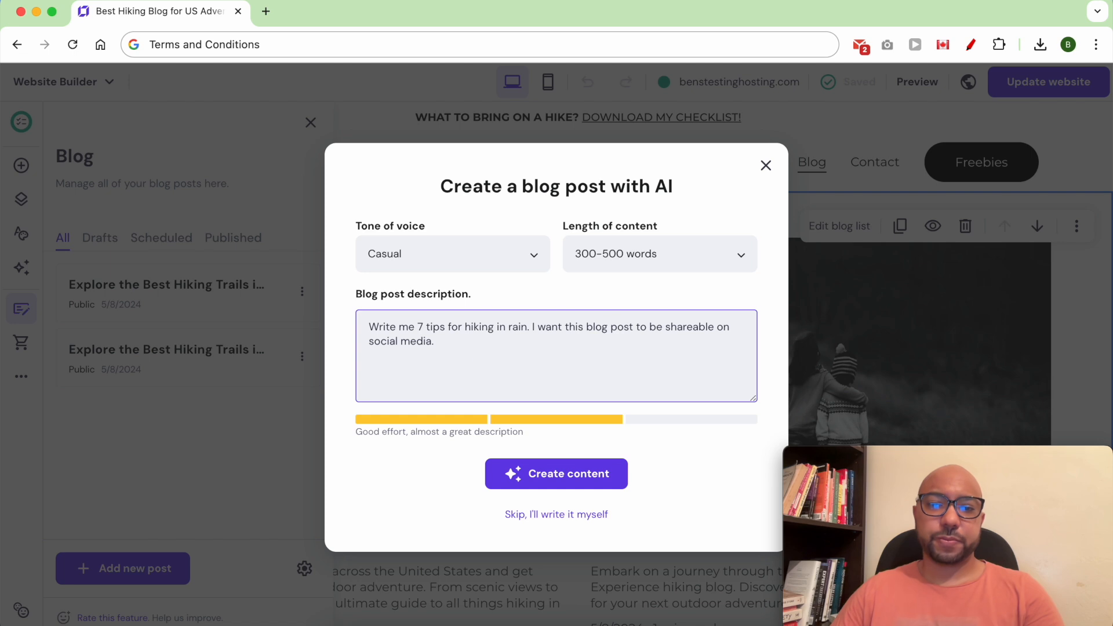
pyautogui.click(615, 474)
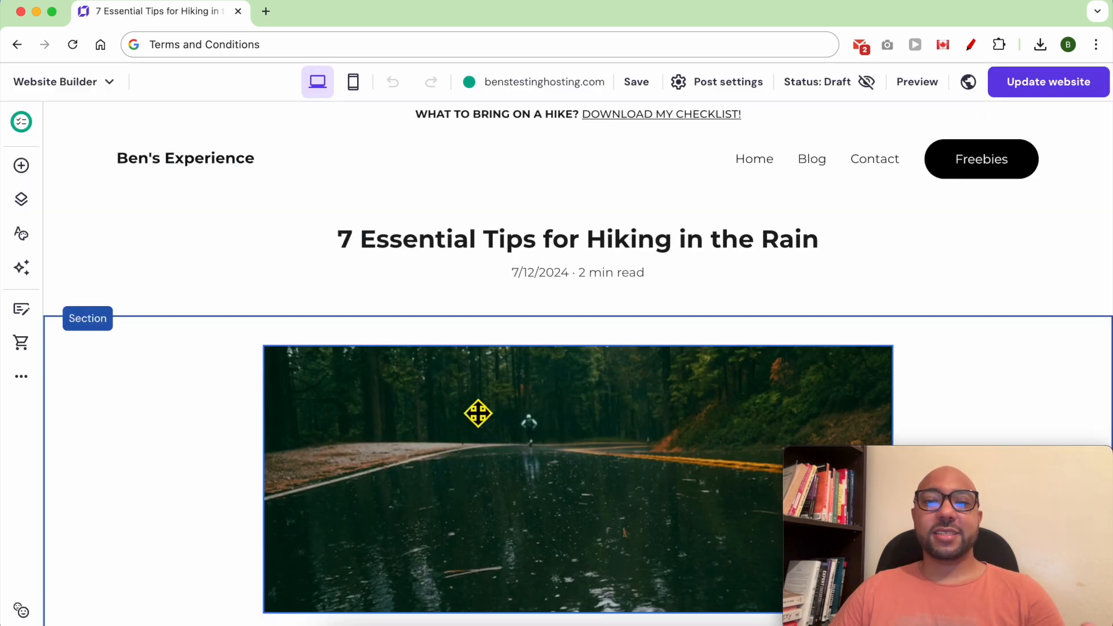
pyautogui.scroll(-2, 455, 336)
pyautogui.scroll(-10, 459, 344)
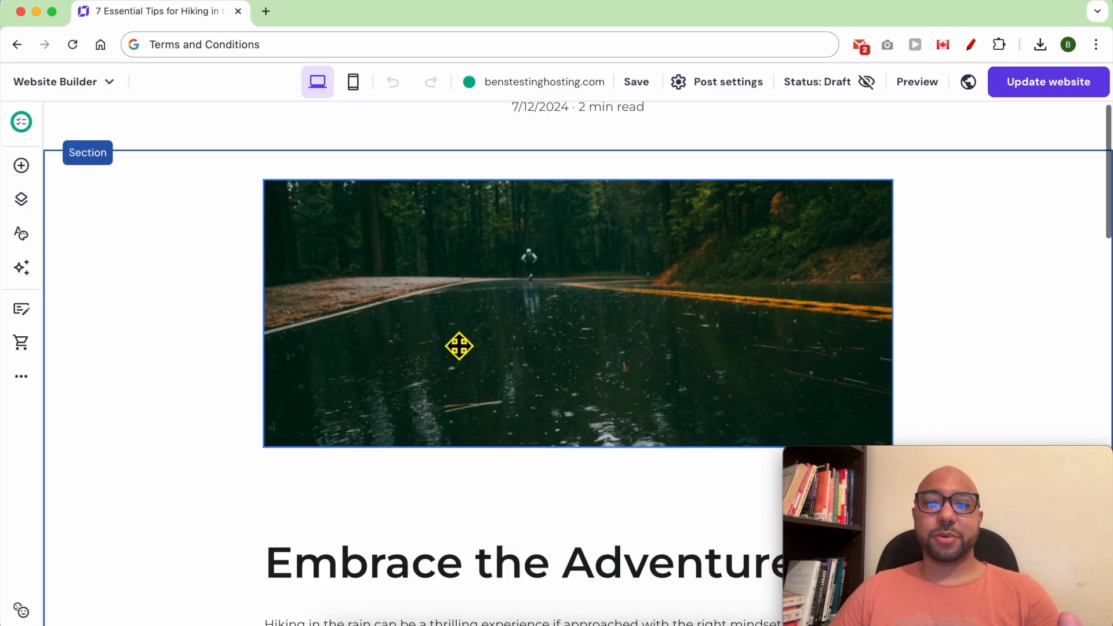
pyautogui.scroll(12, 496, 351)
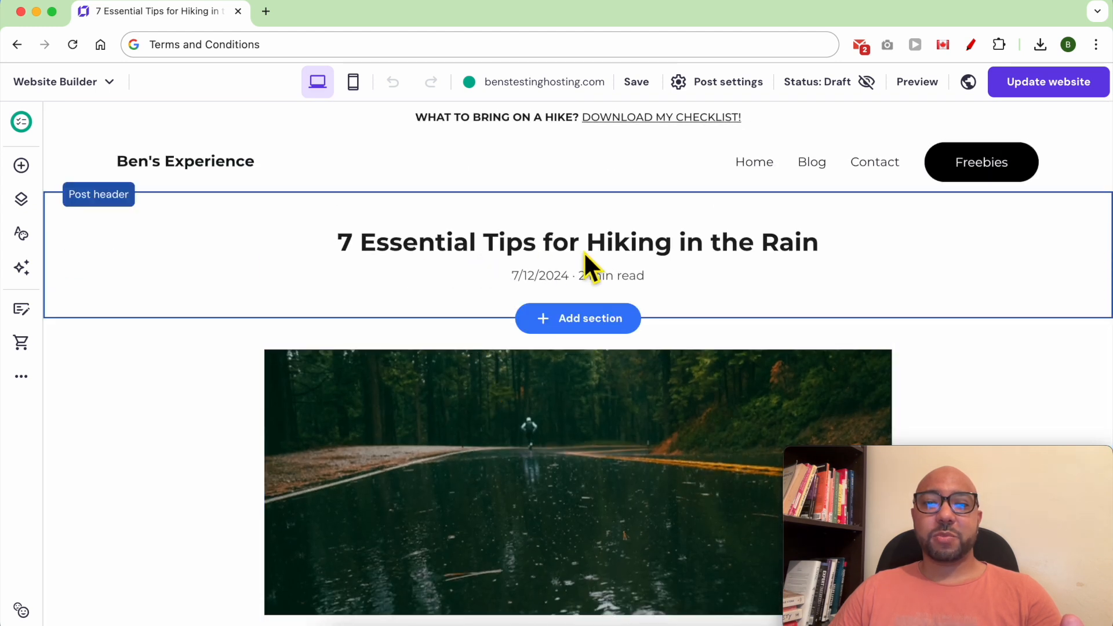
pyautogui.scroll(-10, 561, 363)
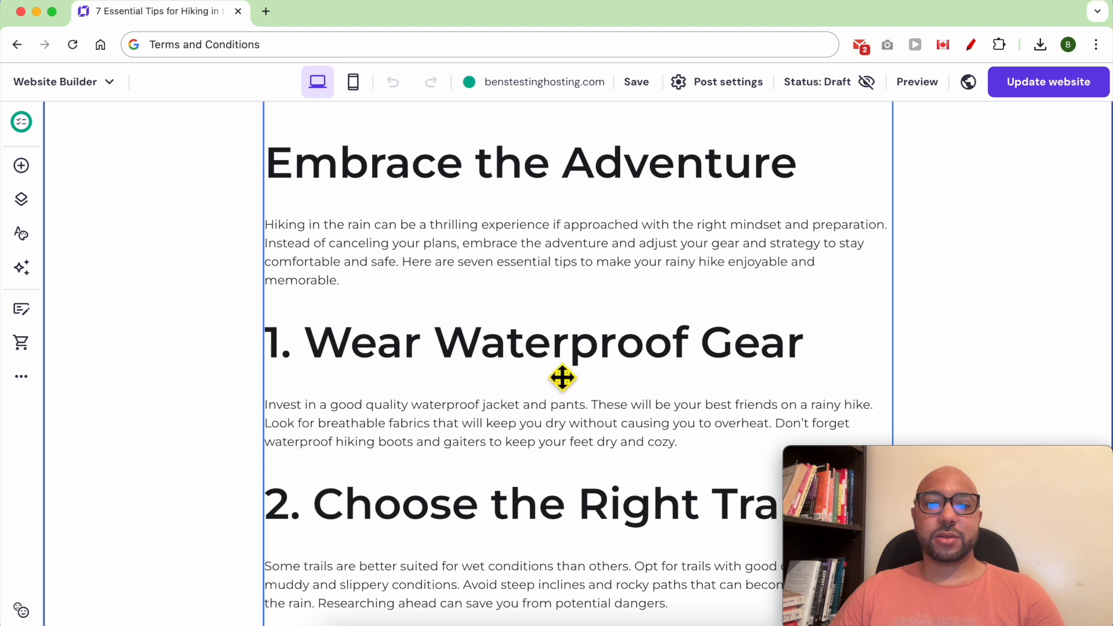
pyautogui.scroll(-4, 758, 377)
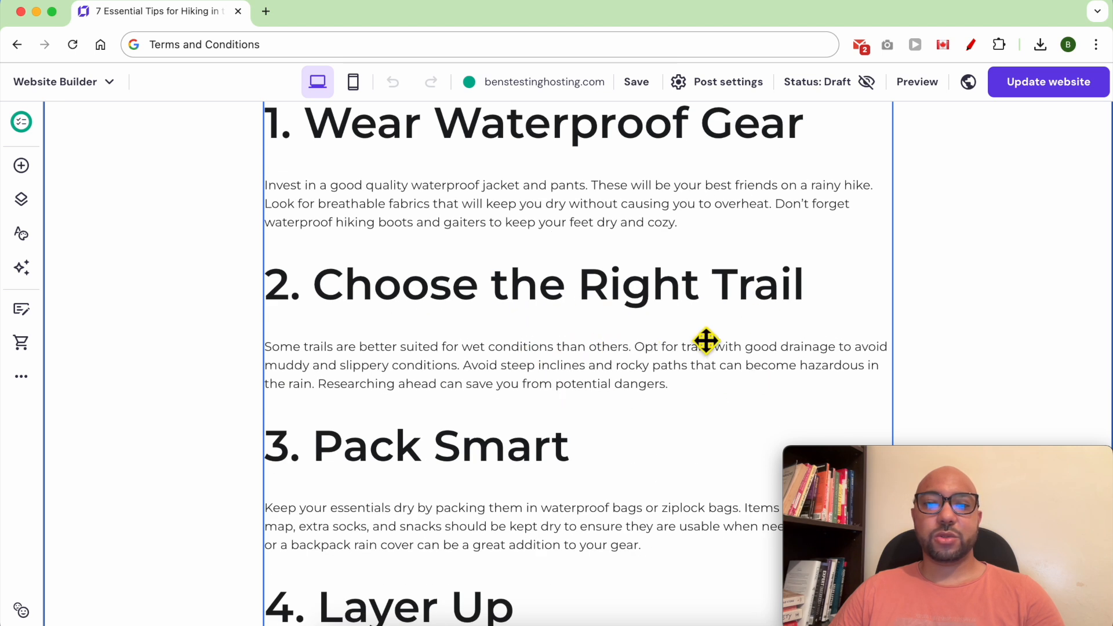
pyautogui.scroll(-5, 490, 497)
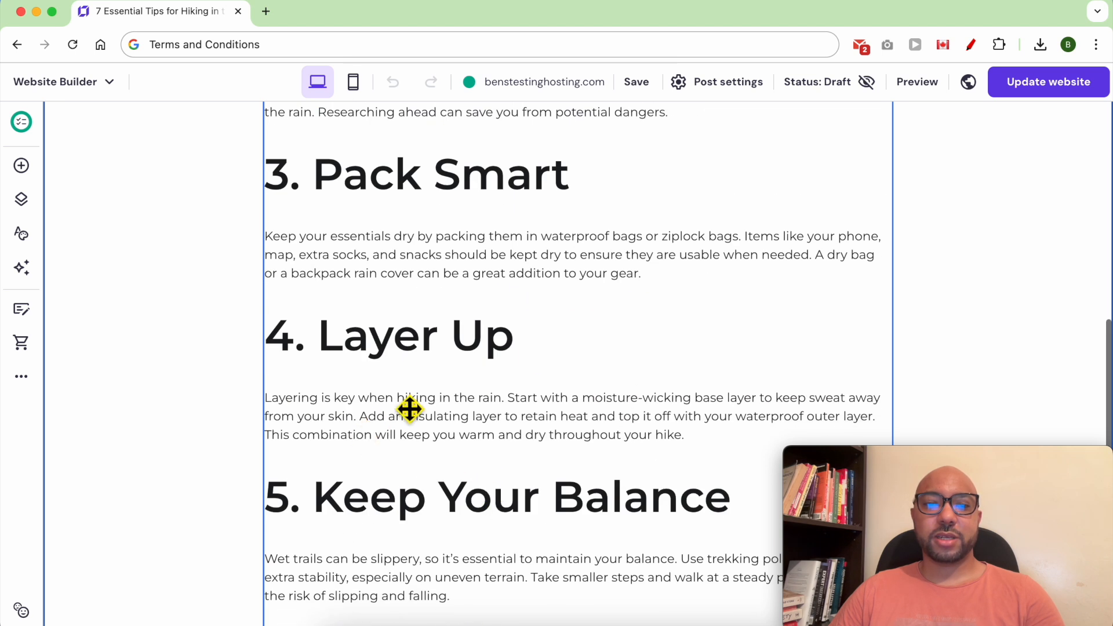
pyautogui.scroll(-4, 444, 457)
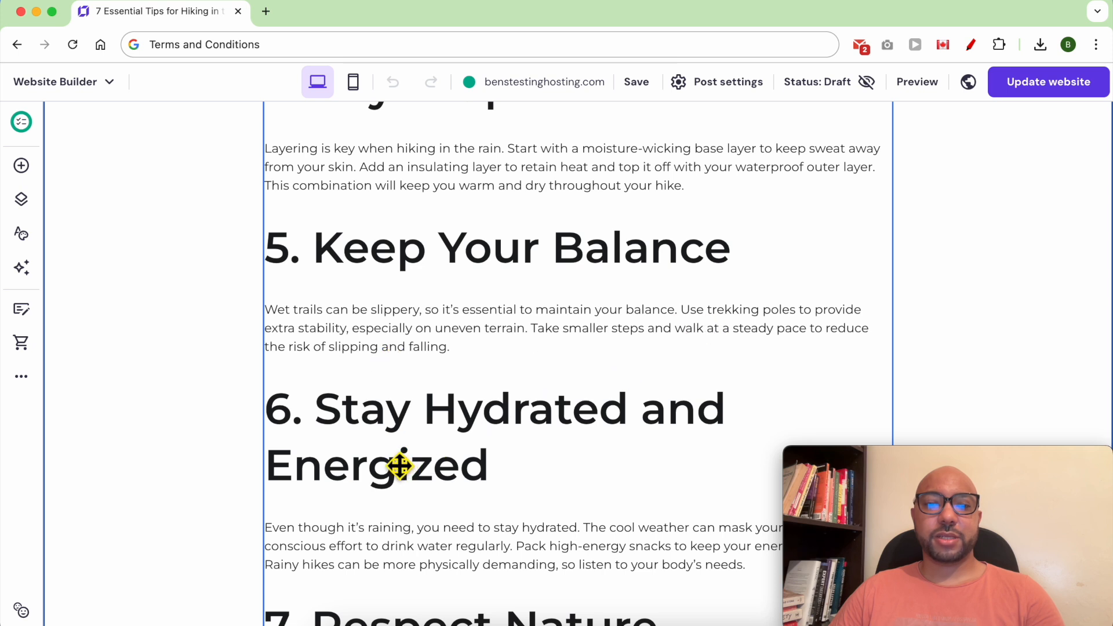
pyautogui.scroll(-5, 577, 496)
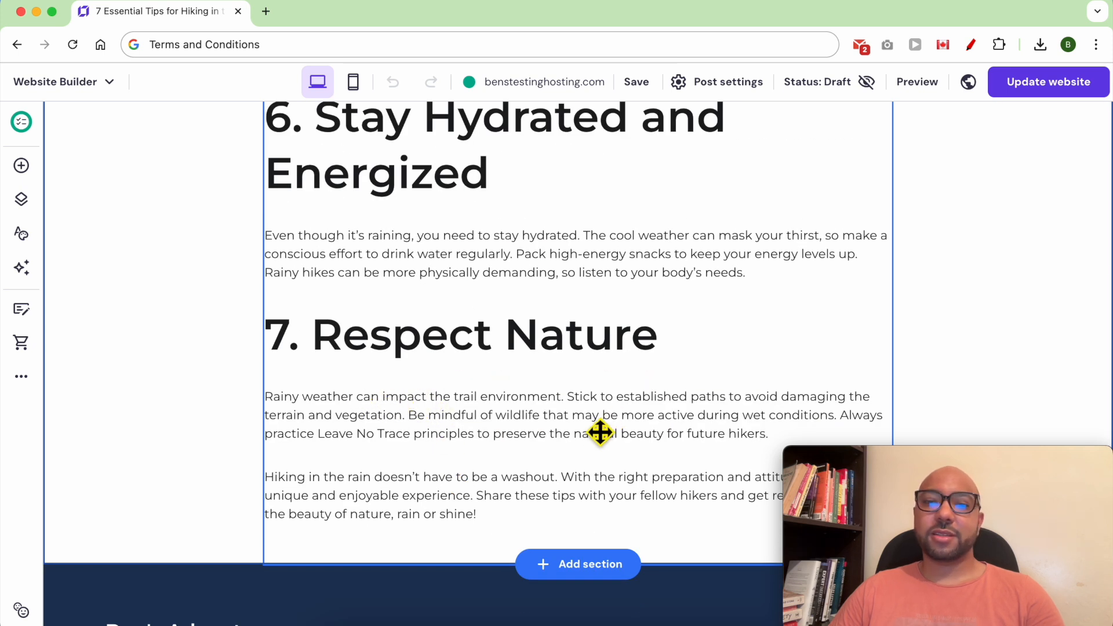
pyautogui.scroll(20, 601, 432)
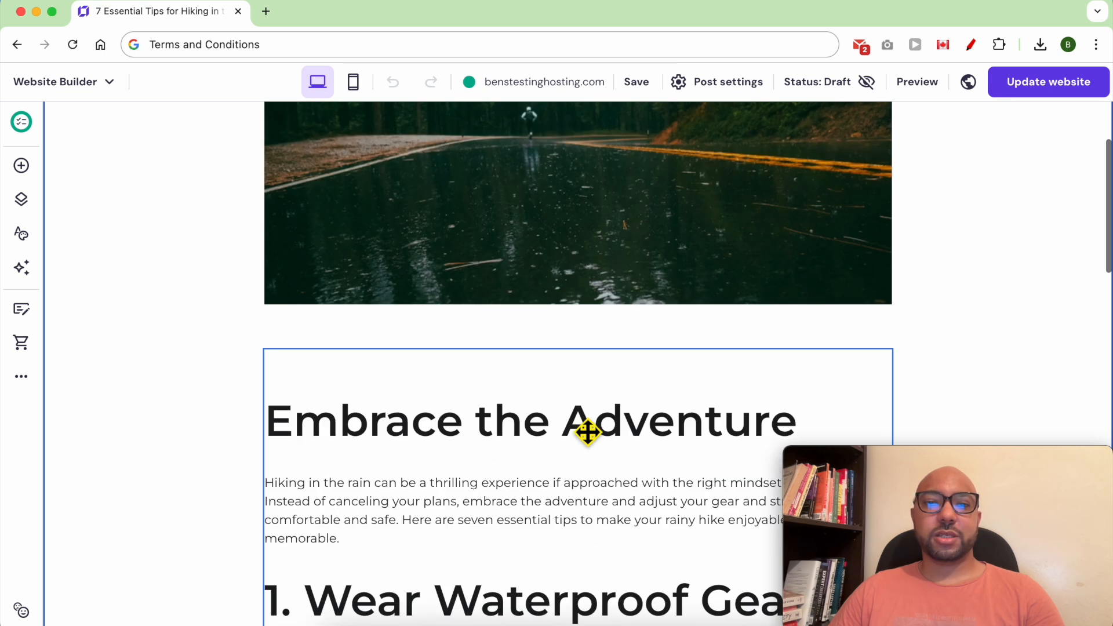
pyautogui.scroll(-10, 587, 433)
# Set the rain-hiking post's status to Public and update the website.
pyautogui.scroll(15, 587, 433)
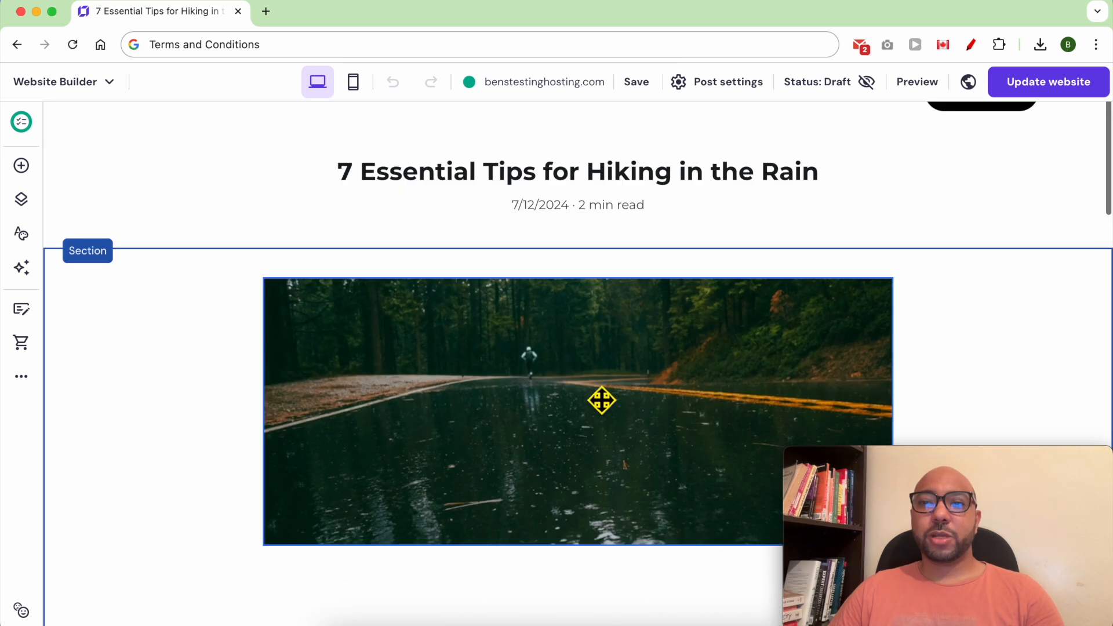
pyautogui.scroll(3, 621, 367)
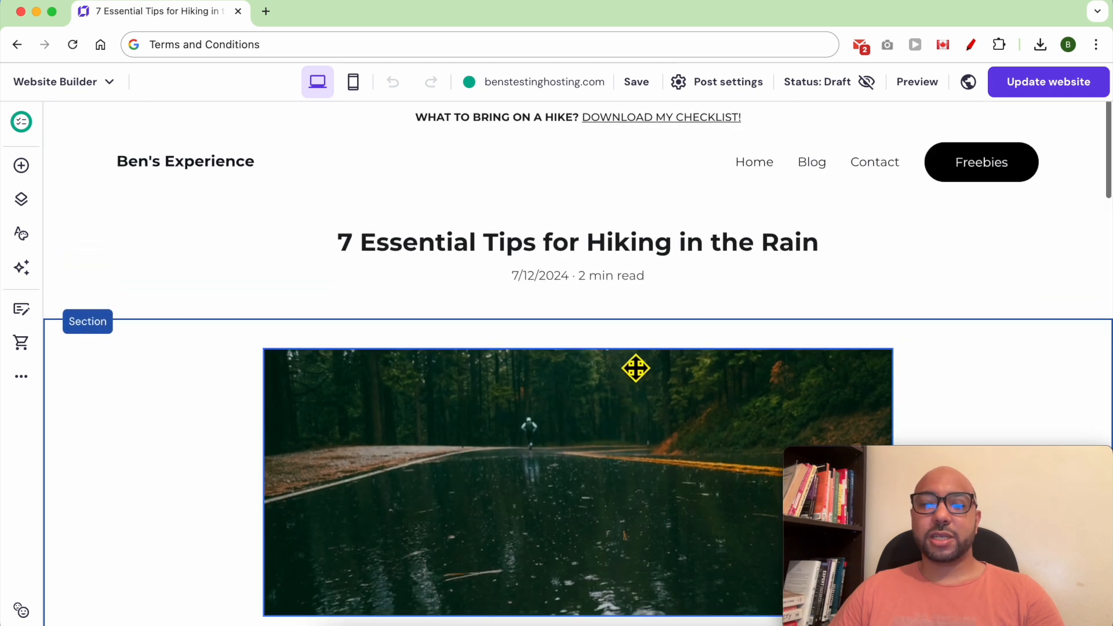
pyautogui.click(822, 94)
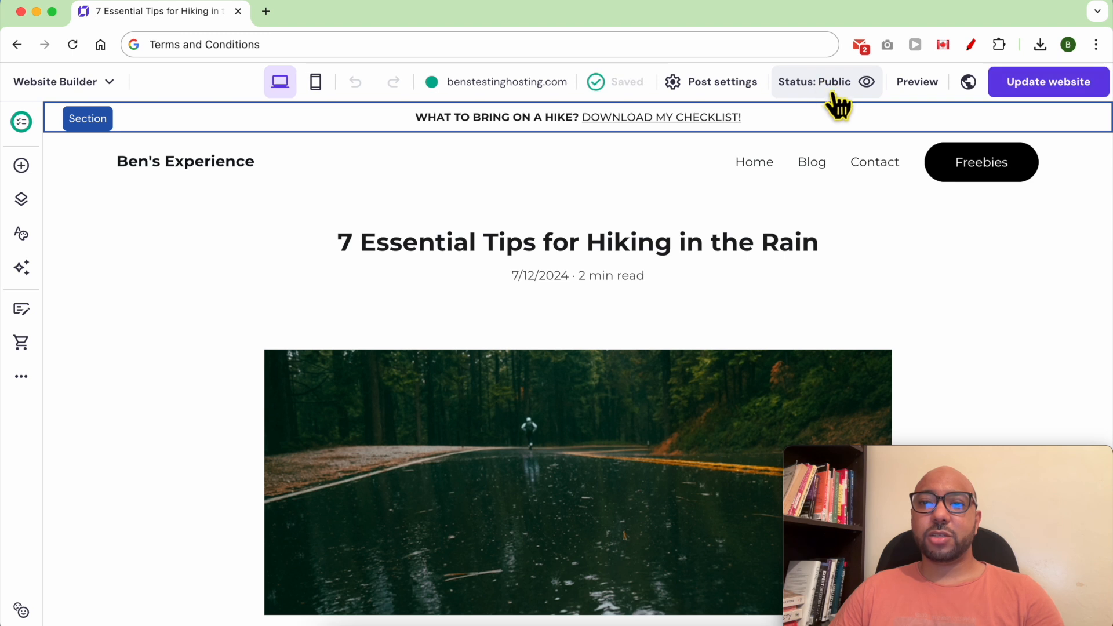
pyautogui.click(1059, 87)
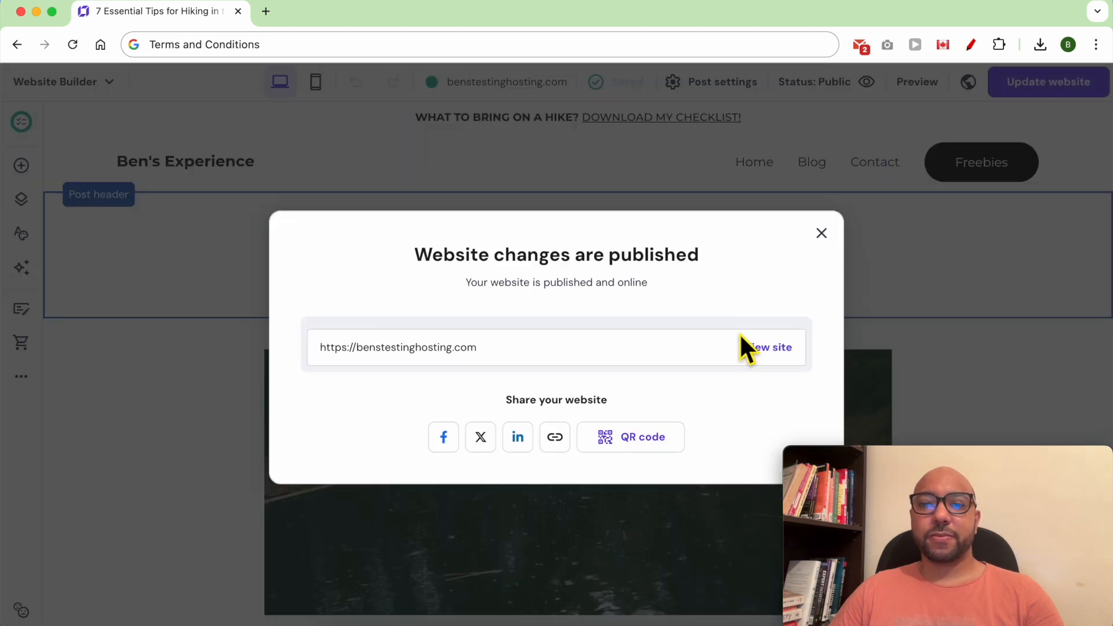
# View the live post from the Blog page and check its address ends in blog-post.
pyautogui.click(764, 346)
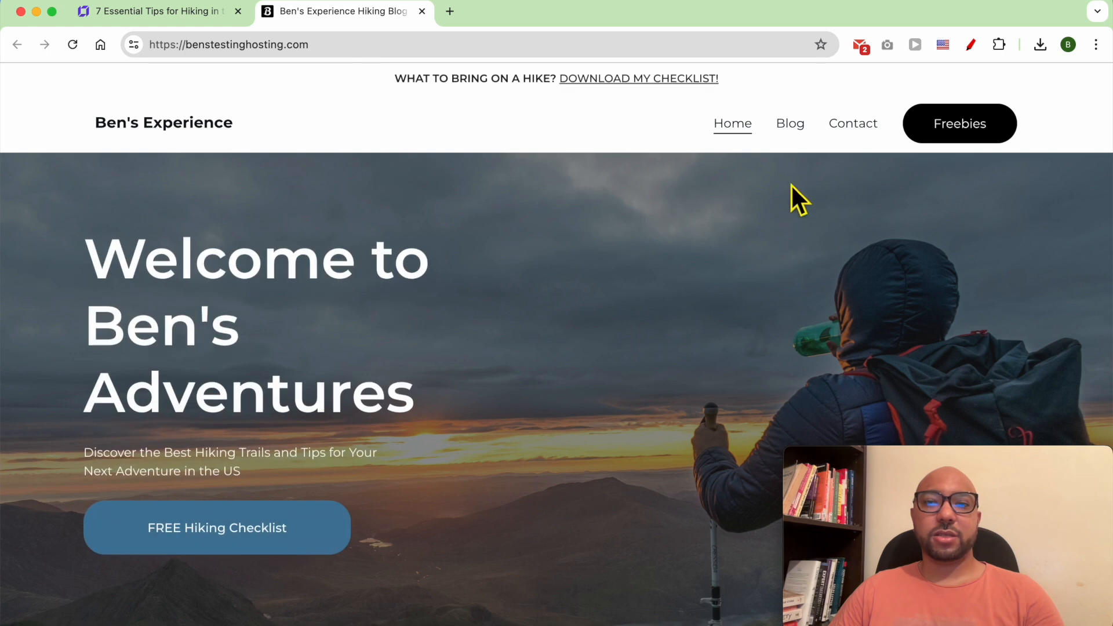
pyautogui.click(790, 124)
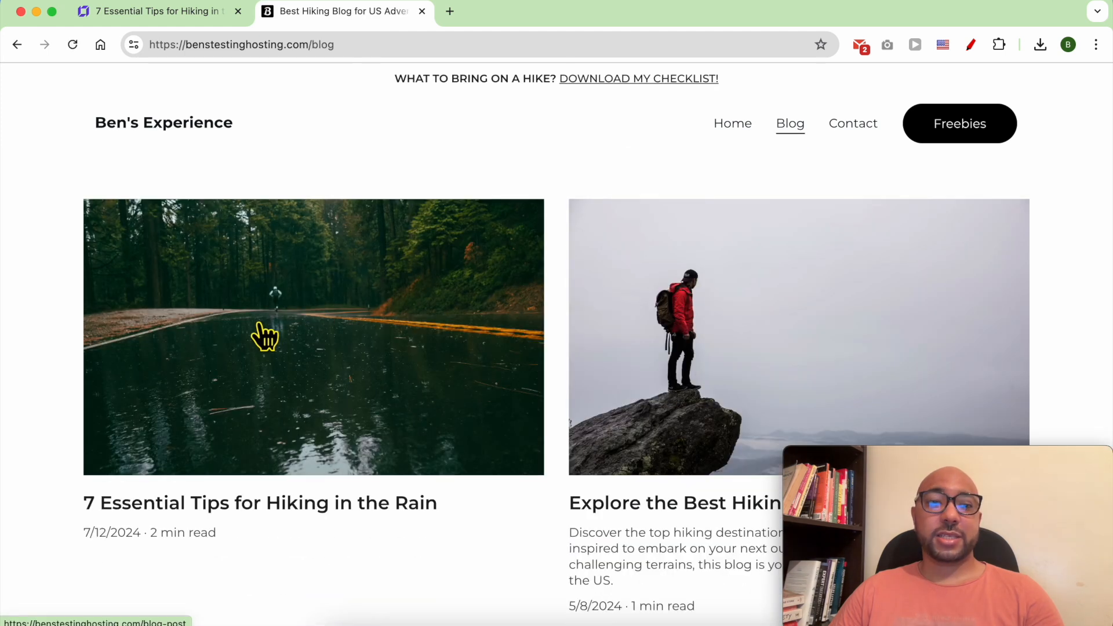
pyautogui.click(262, 330)
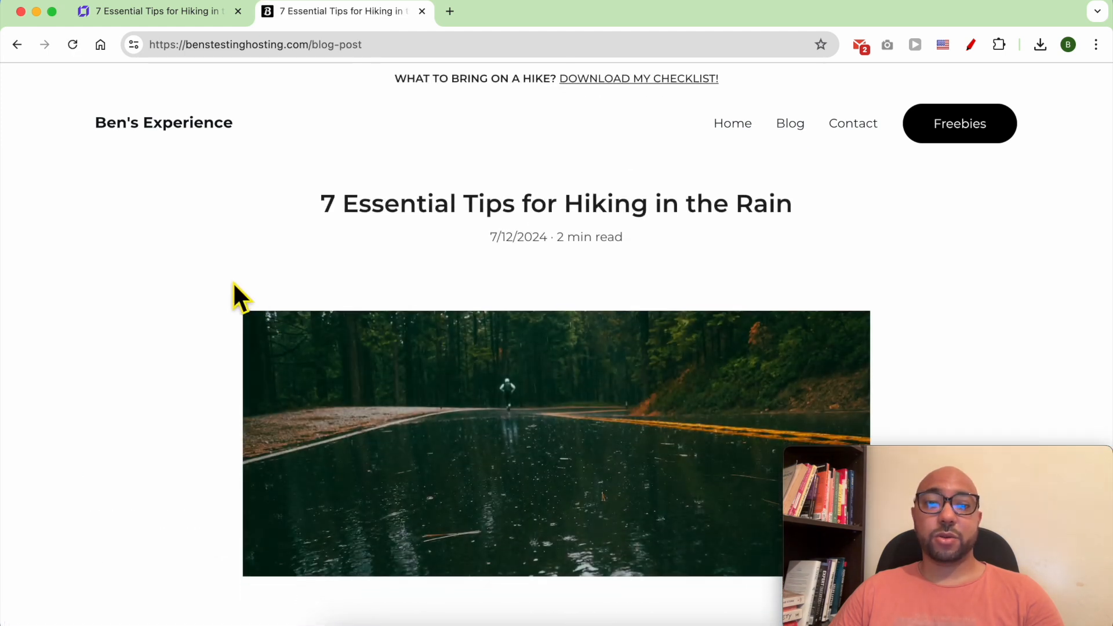
pyautogui.scroll(-7, 474, 368)
pyautogui.moveTo(504, 296); pyautogui.dragTo(501, 517)
pyautogui.scroll(-16, 502, 482)
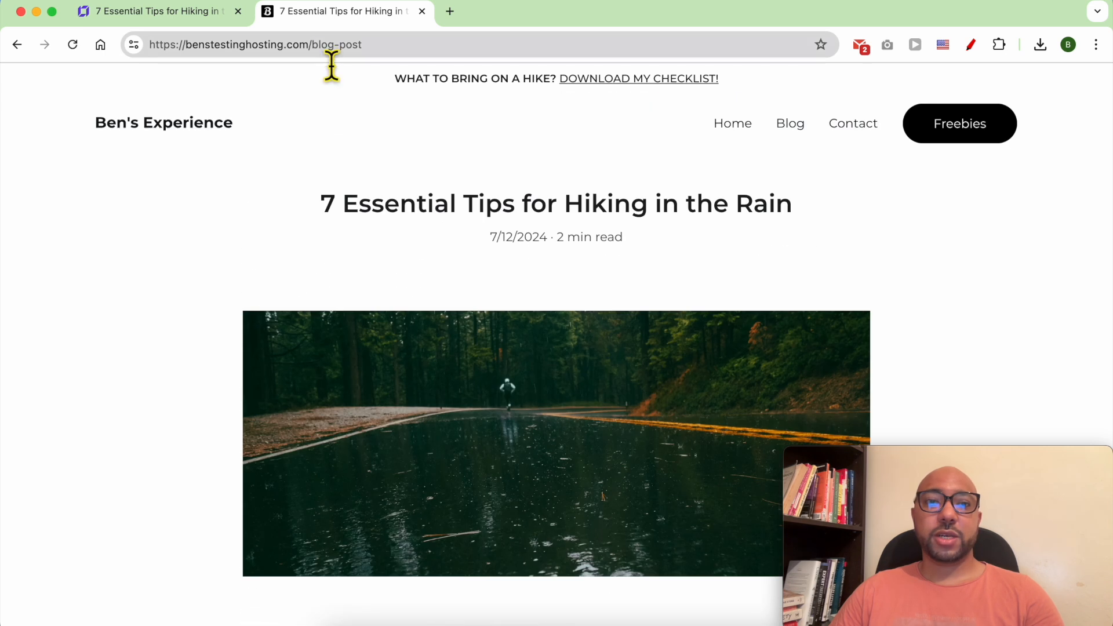
pyautogui.moveTo(321, 57); pyautogui.dragTo(422, 57)
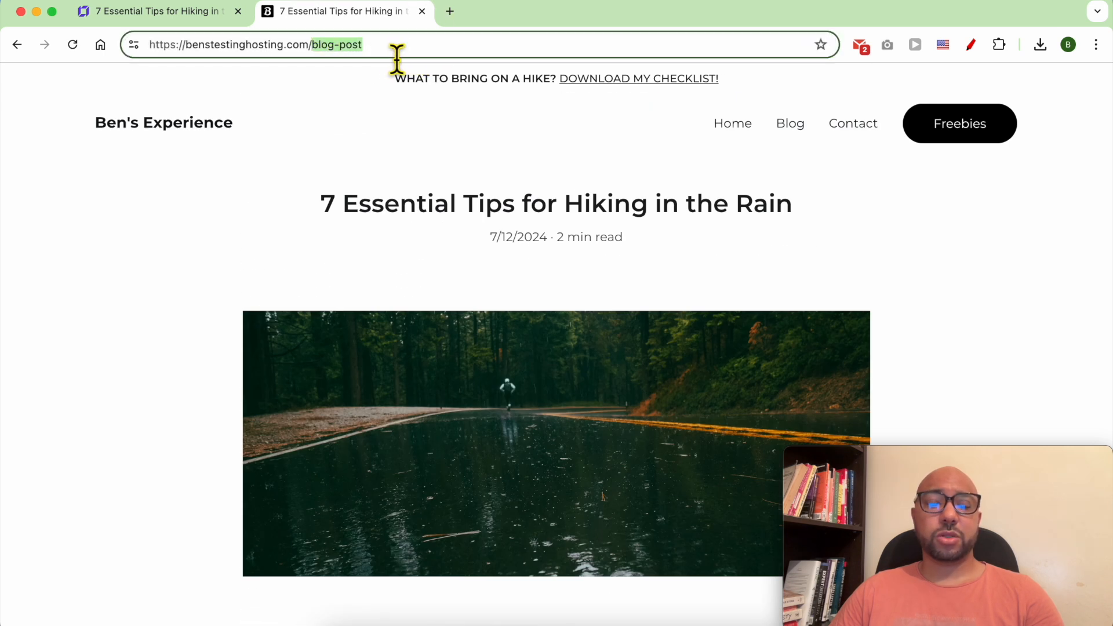
pyautogui.click(183, 13)
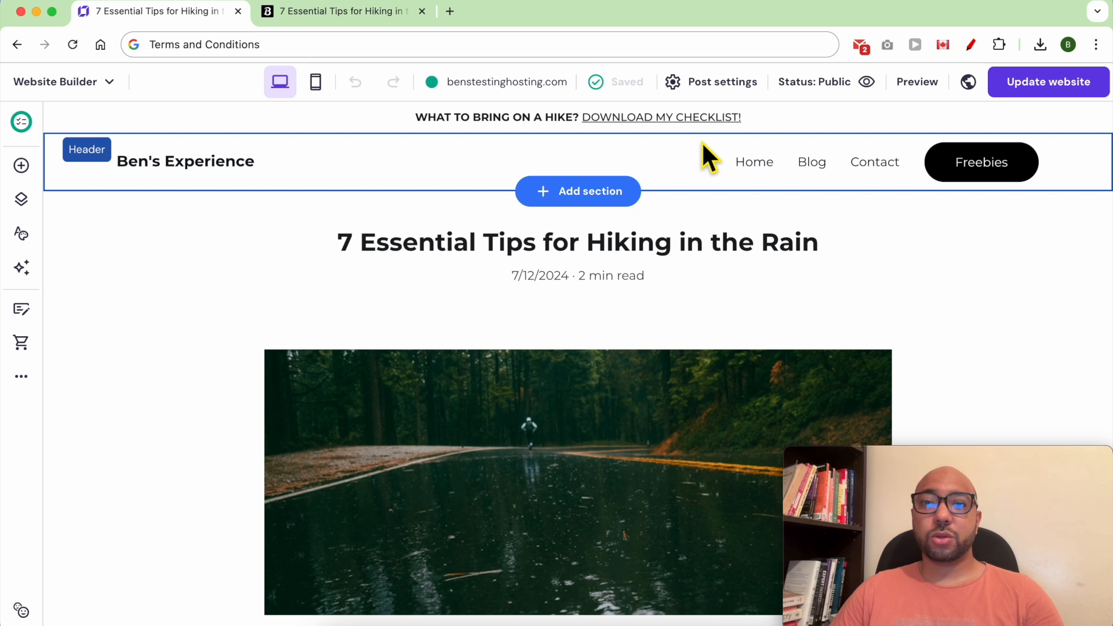
# Replace the post URL with the copied post title and save the post settings.
pyautogui.click(714, 82)
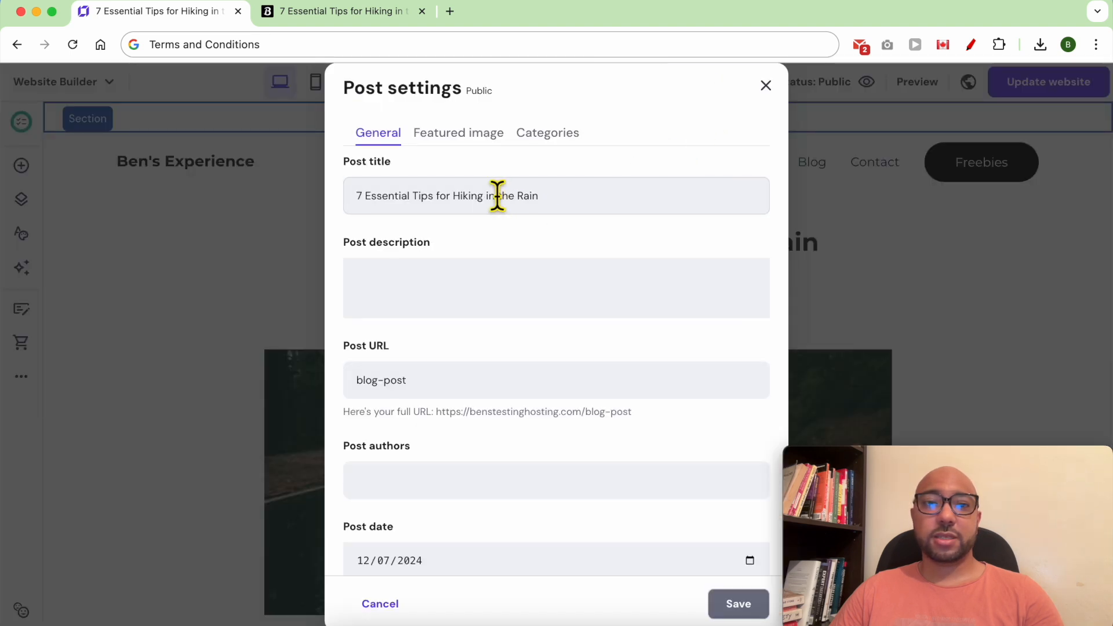
pyautogui.tripleClick(446, 196)
pyautogui.rightClick(446, 196)
pyautogui.click(482, 288)
pyautogui.click(476, 385)
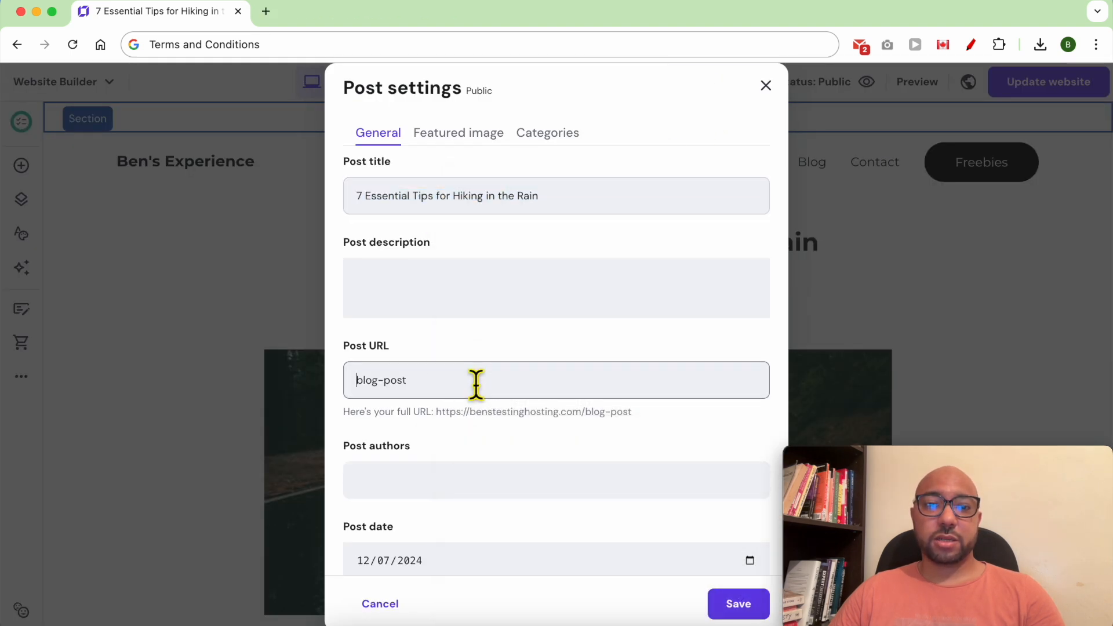
pyautogui.tripleClick(474, 382)
pyautogui.rightClick(474, 380)
pyautogui.click(513, 309)
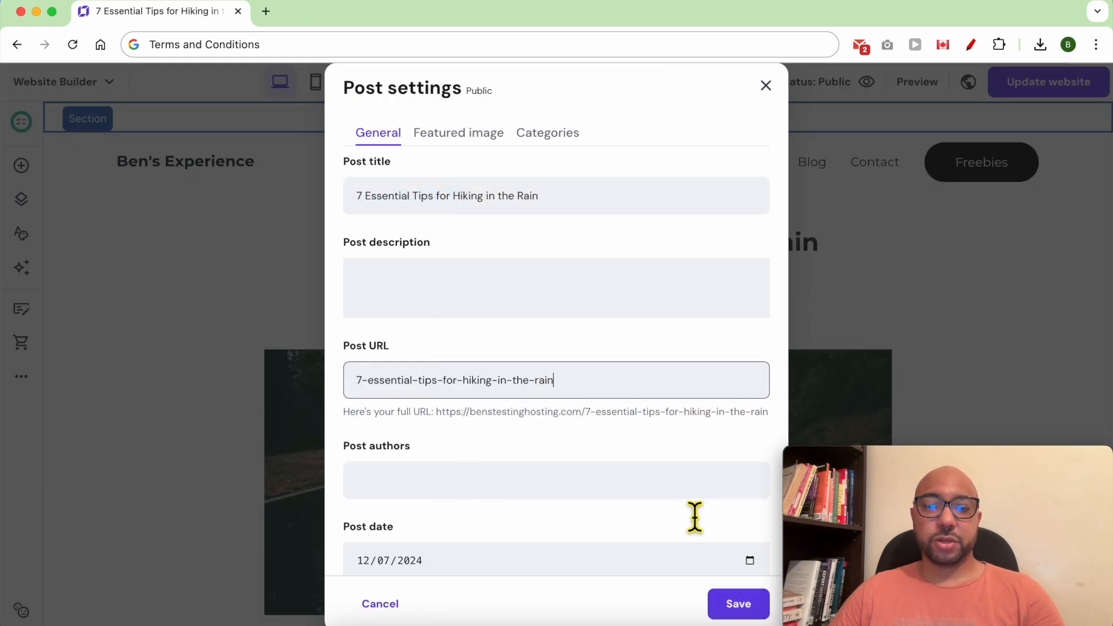
pyautogui.click(752, 606)
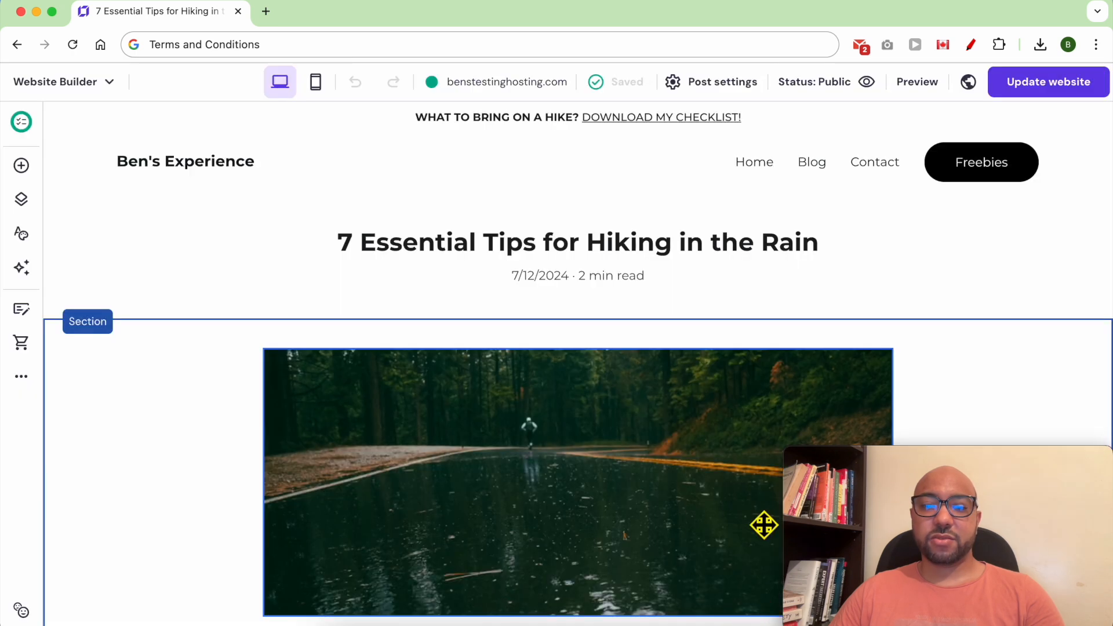
# Republish and confirm the live post path is now 7-essential-tips-for-hiking-in-the-rain.
pyautogui.click(1033, 87)
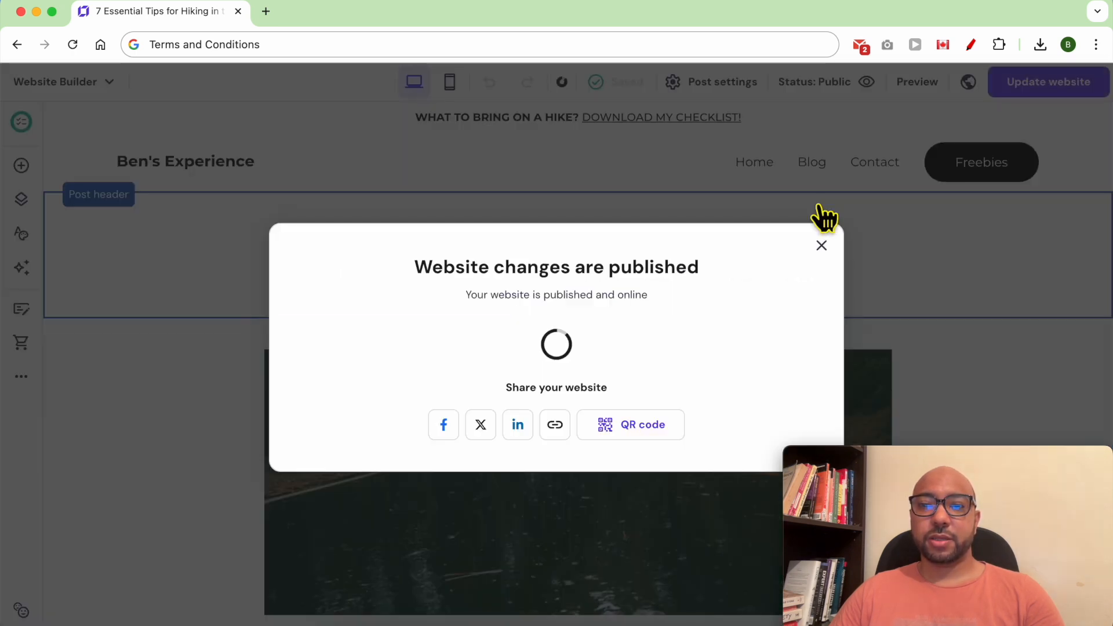
pyautogui.click(766, 349)
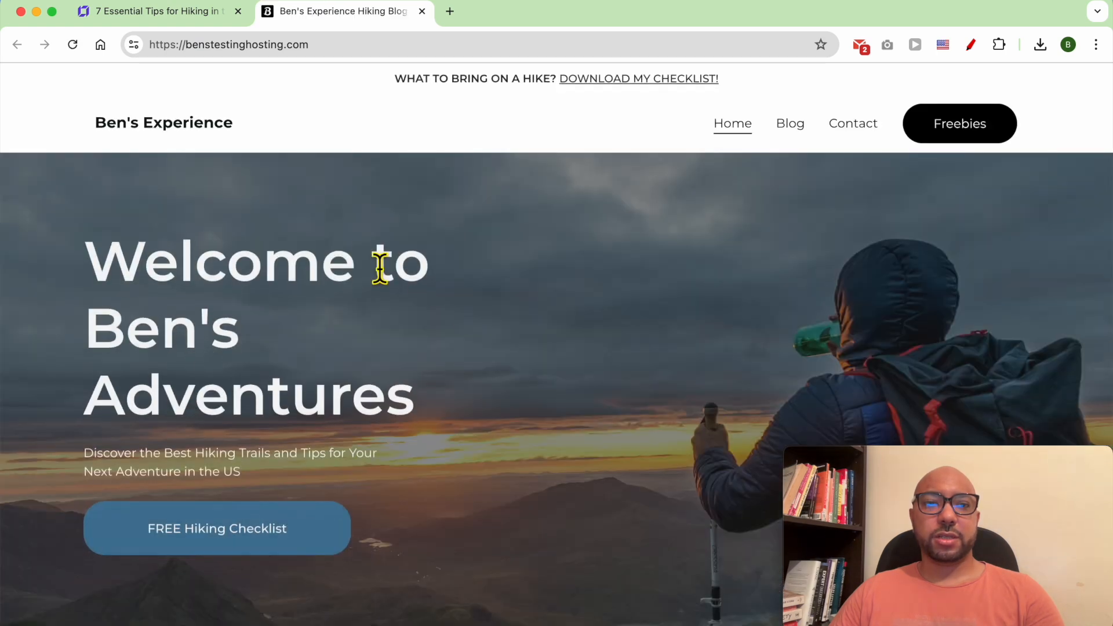
pyautogui.click(788, 126)
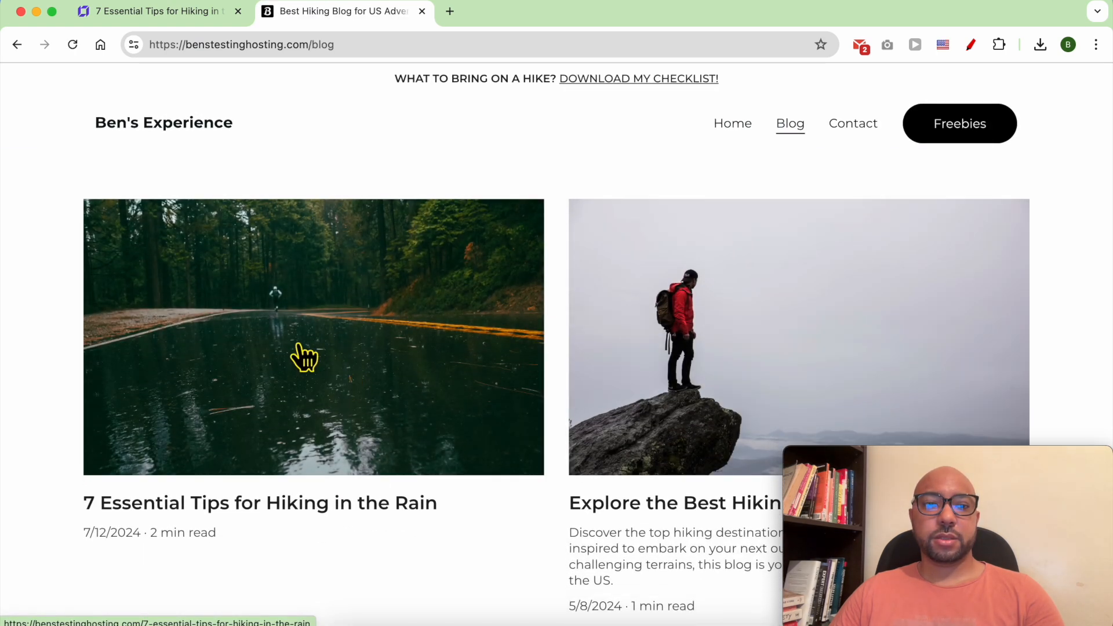
pyautogui.click(357, 295)
pyautogui.moveTo(312, 47); pyautogui.dragTo(613, 55)
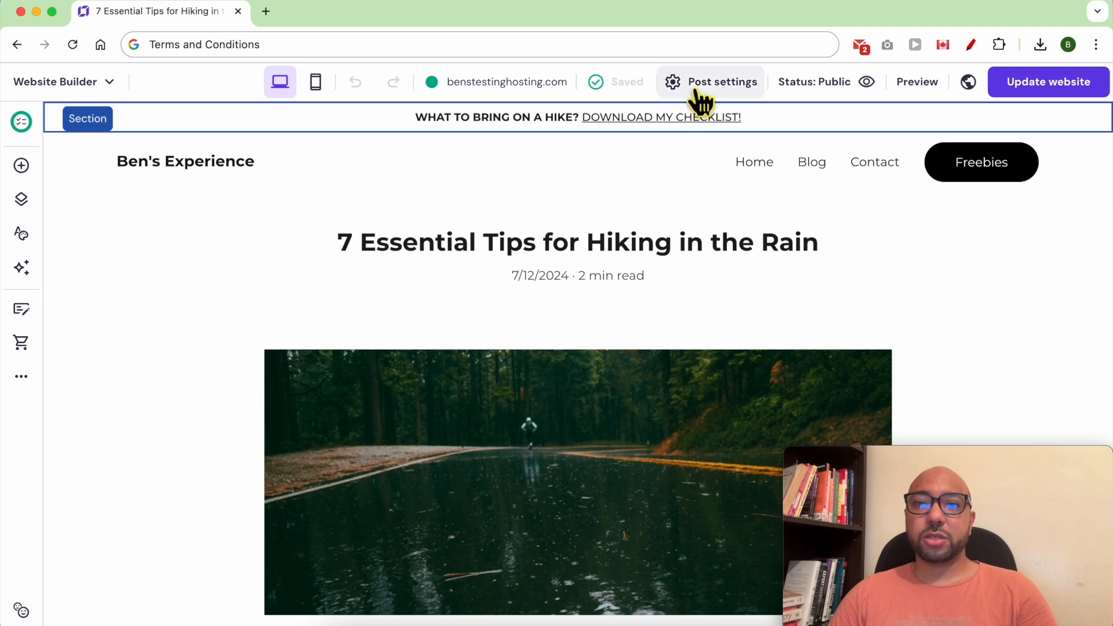
# Create a new 'Tips' category, assign it to the rain-hiking post, and update the website.
pyautogui.click(714, 87)
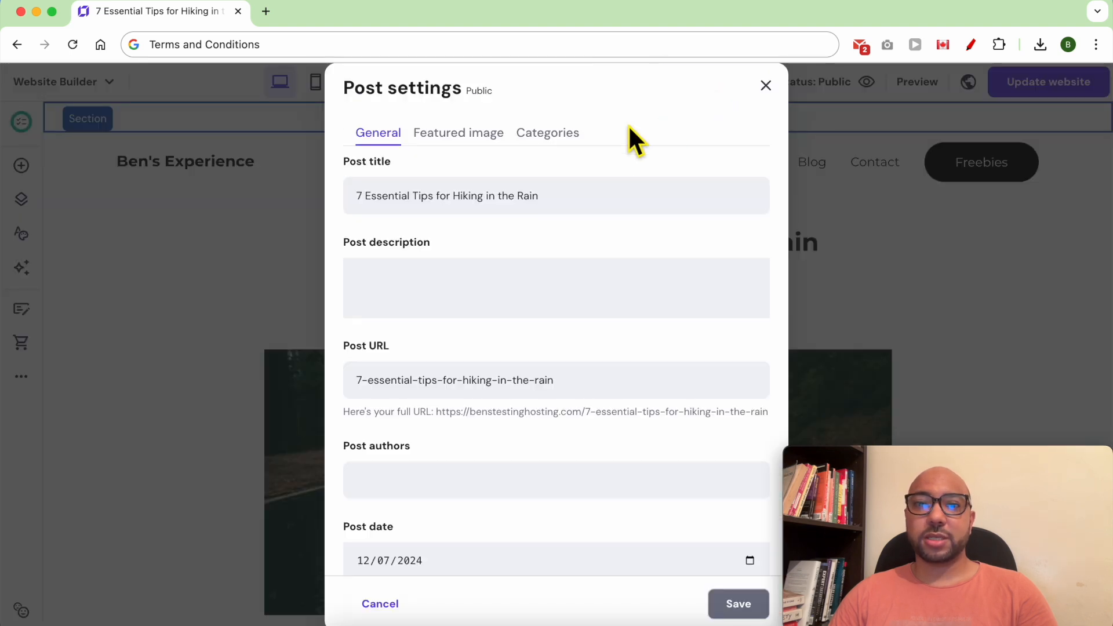
pyautogui.click(548, 138)
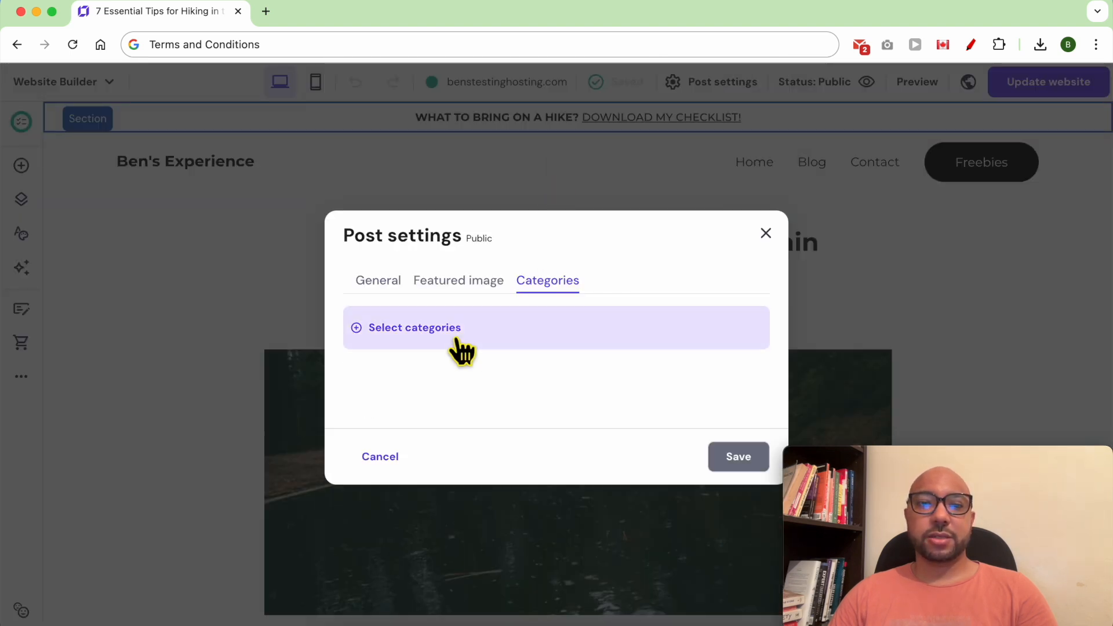
pyautogui.click(413, 338)
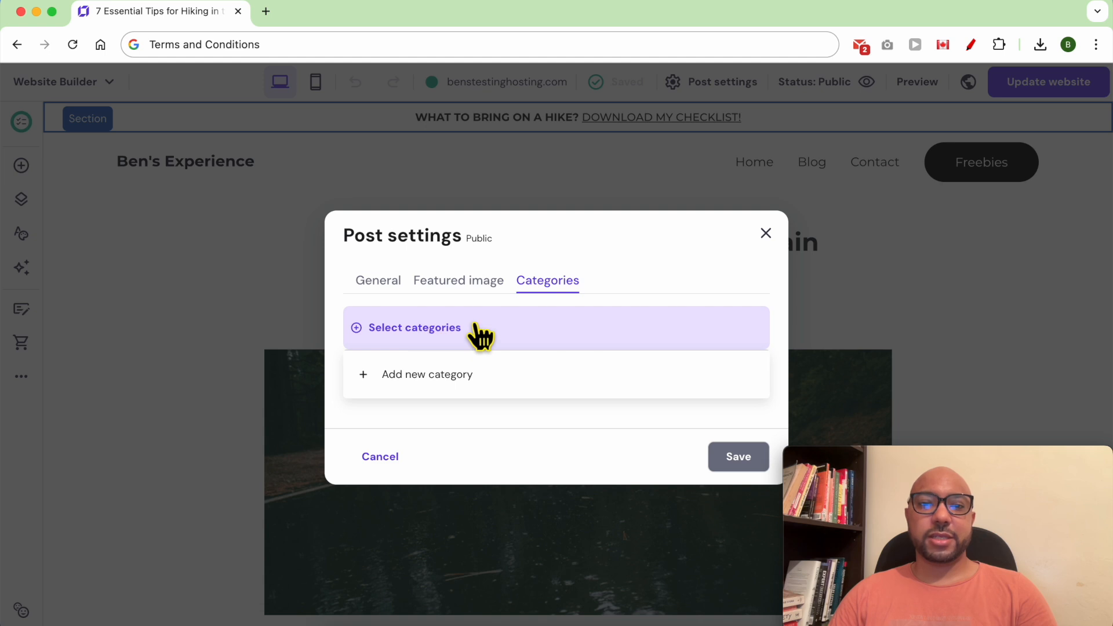
pyautogui.click(425, 386)
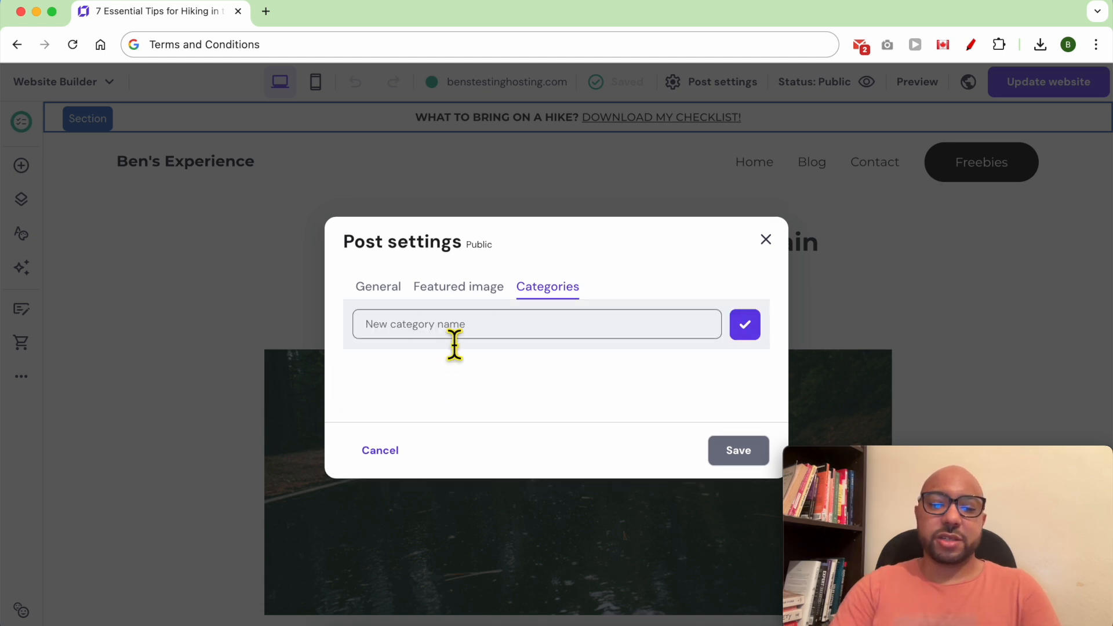
pyautogui.write('Tips')
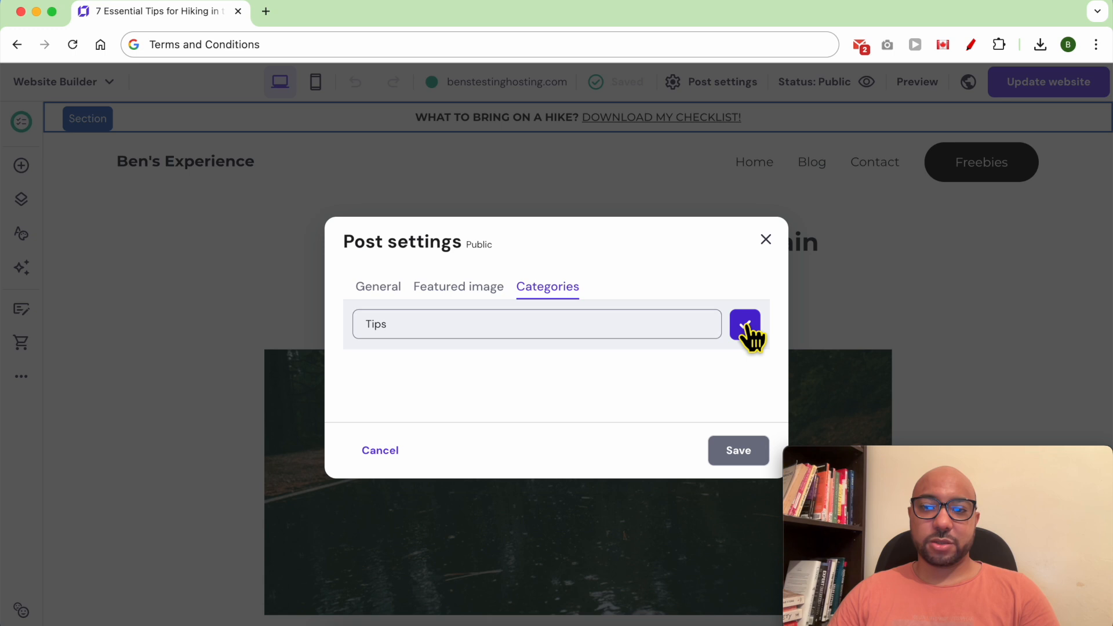
pyautogui.click(745, 324)
pyautogui.click(733, 458)
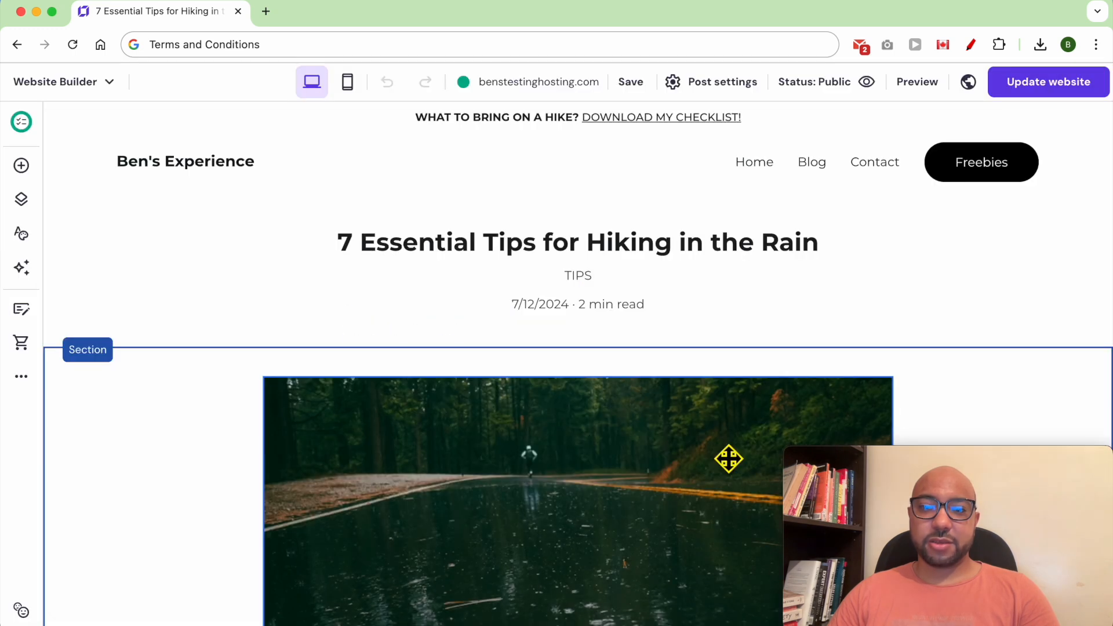
pyautogui.click(1065, 87)
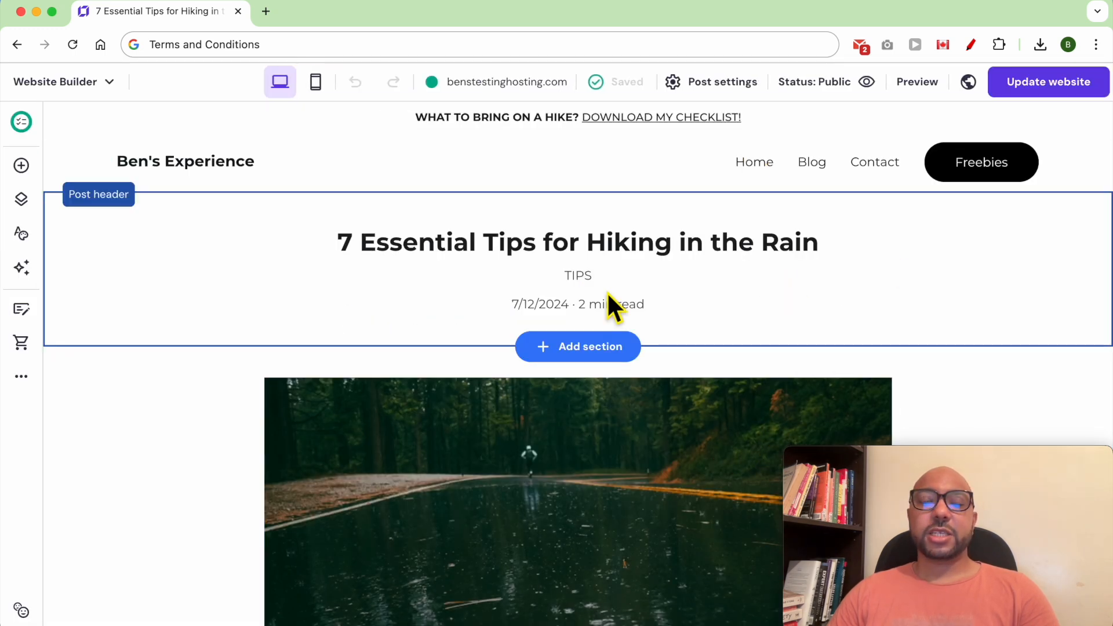
# Add a 'News' category in the blog's category settings and publish the changes.
pyautogui.click(19, 381)
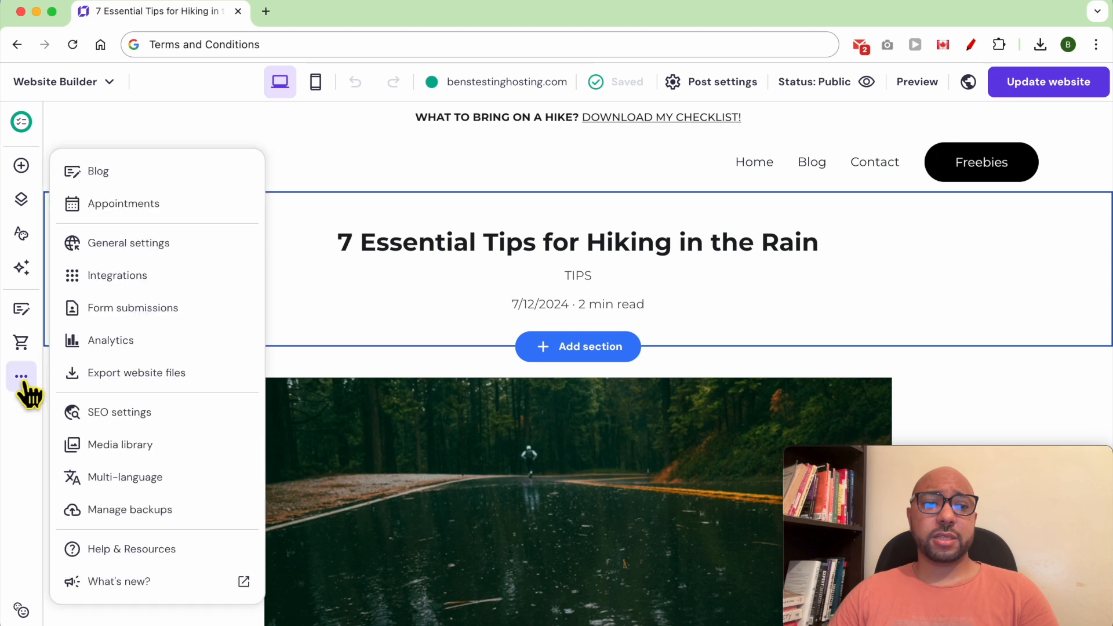
pyautogui.click(203, 171)
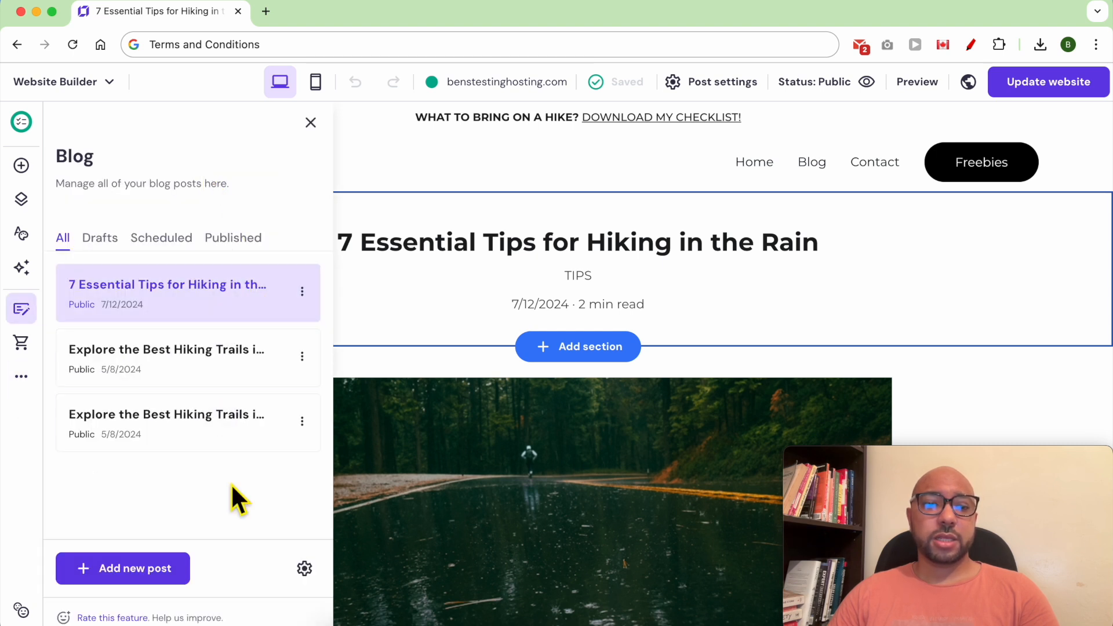
pyautogui.click(304, 569)
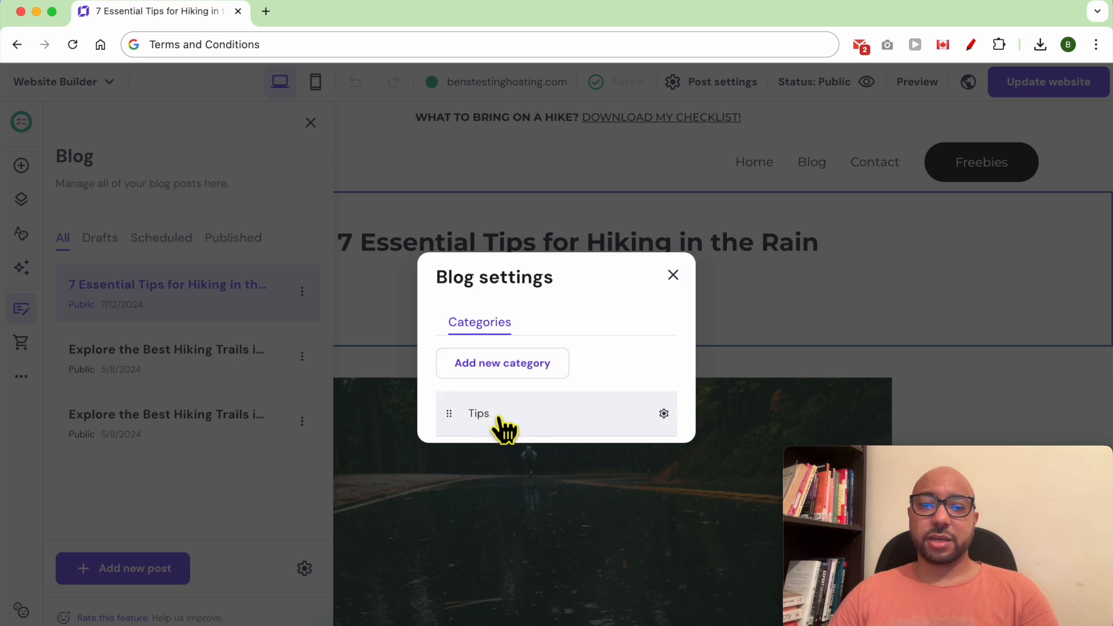
pyautogui.click(504, 369)
pyautogui.write('News')
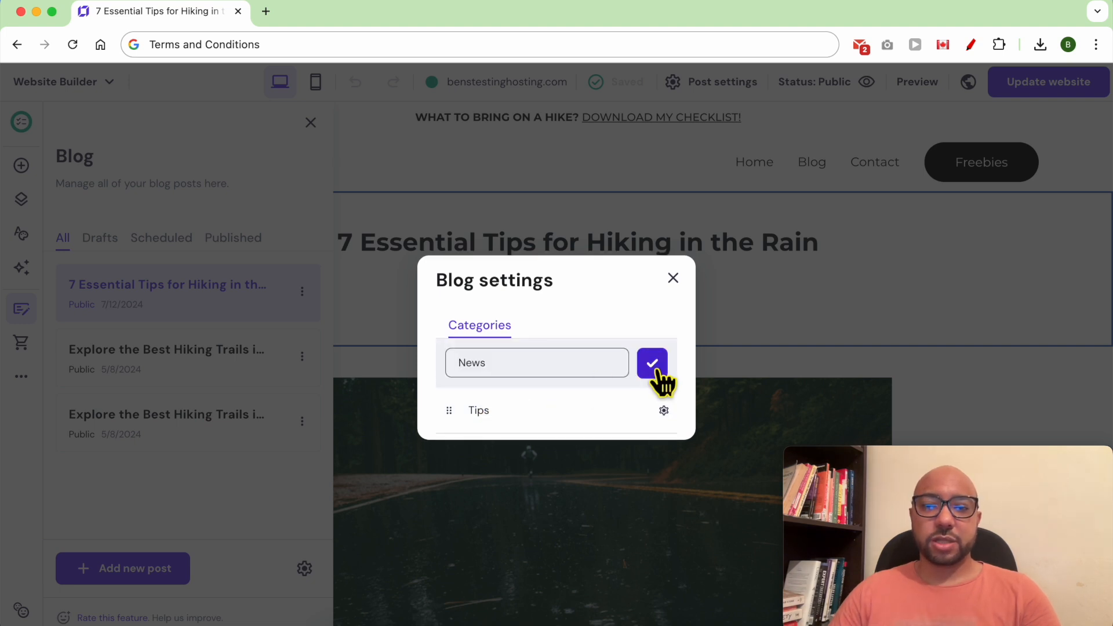
pyautogui.click(654, 364)
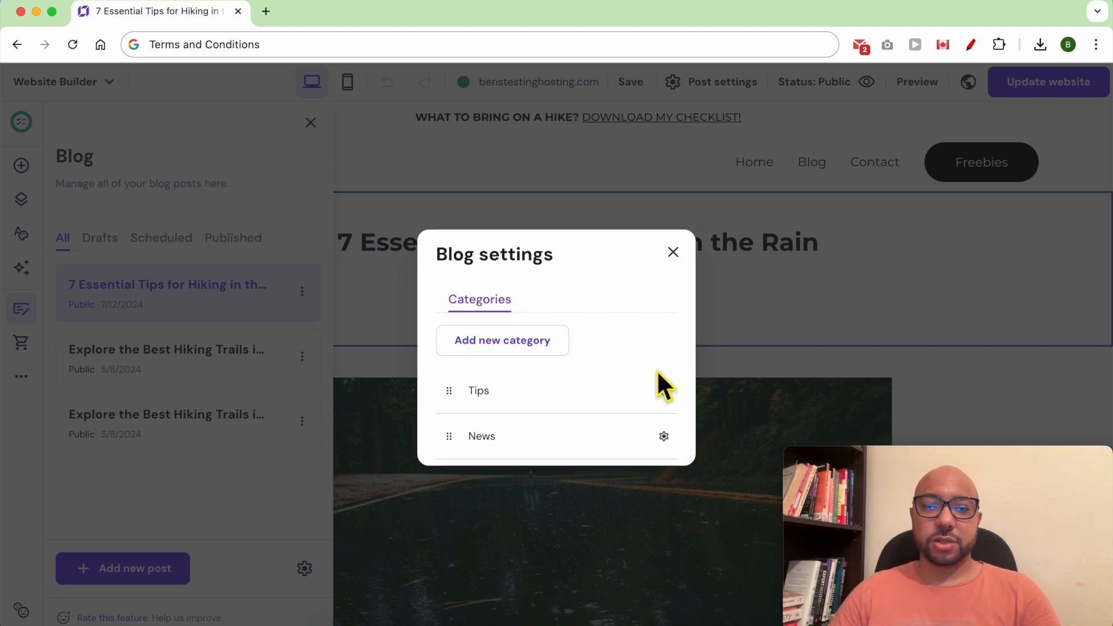
pyautogui.click(673, 251)
pyautogui.click(1019, 92)
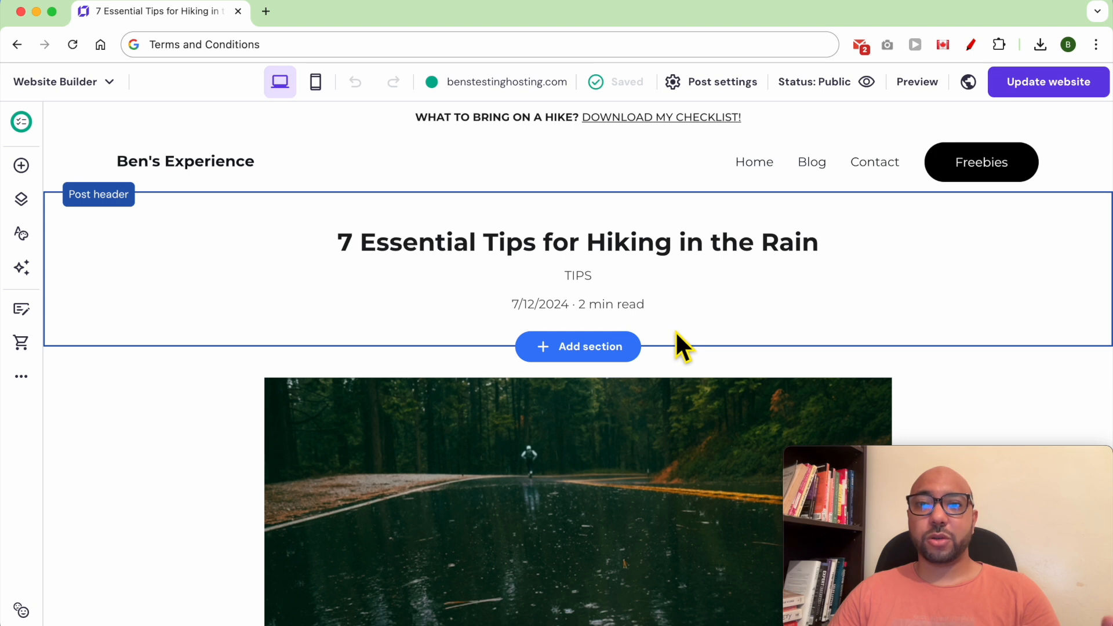
# Tick News alongside Tips in the post's categories, save, and republish the site.
pyautogui.click(724, 87)
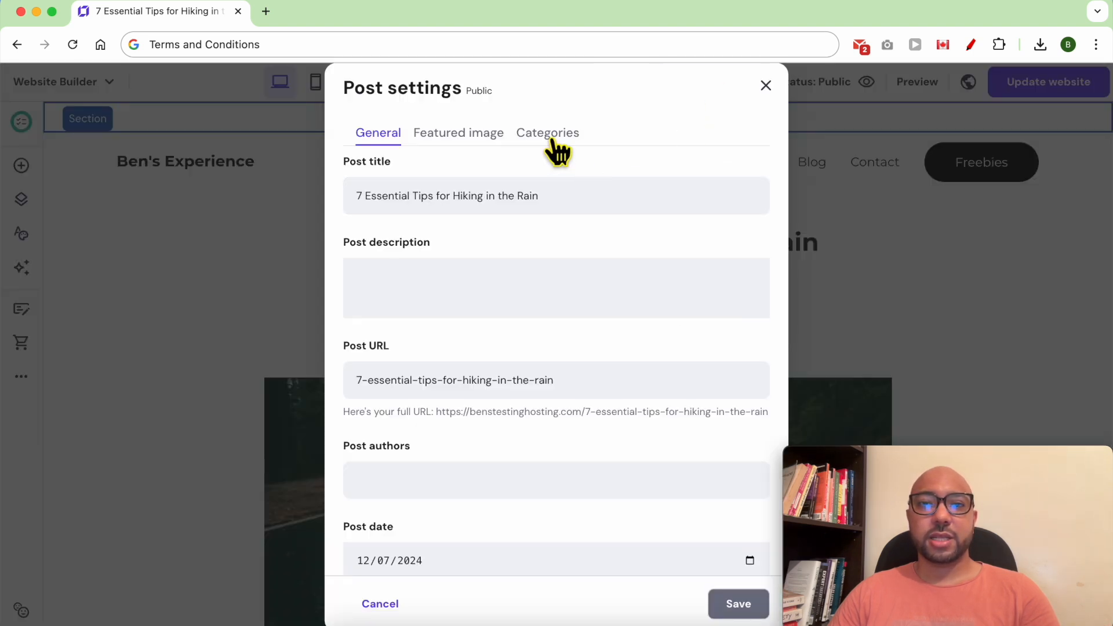
pyautogui.click(551, 136)
pyautogui.click(429, 333)
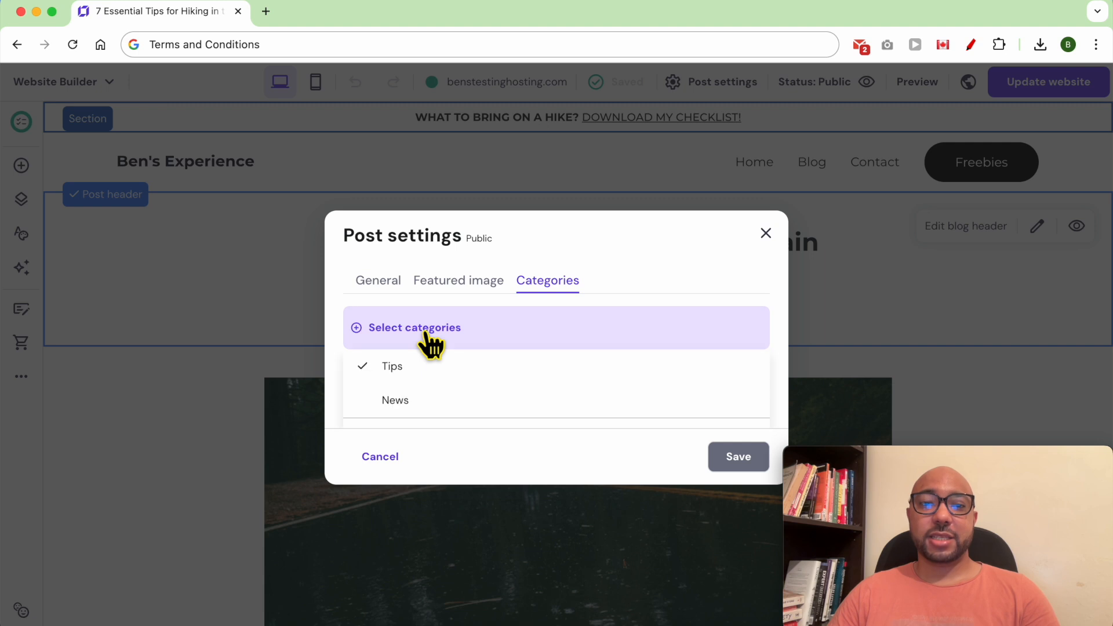
pyautogui.click(413, 401)
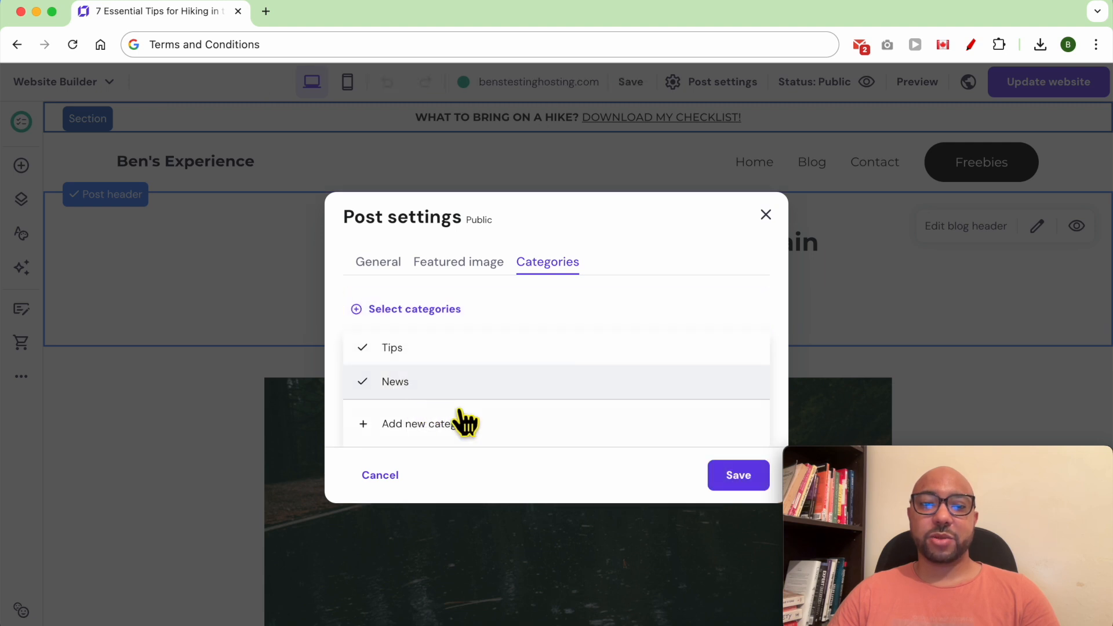
pyautogui.click(739, 476)
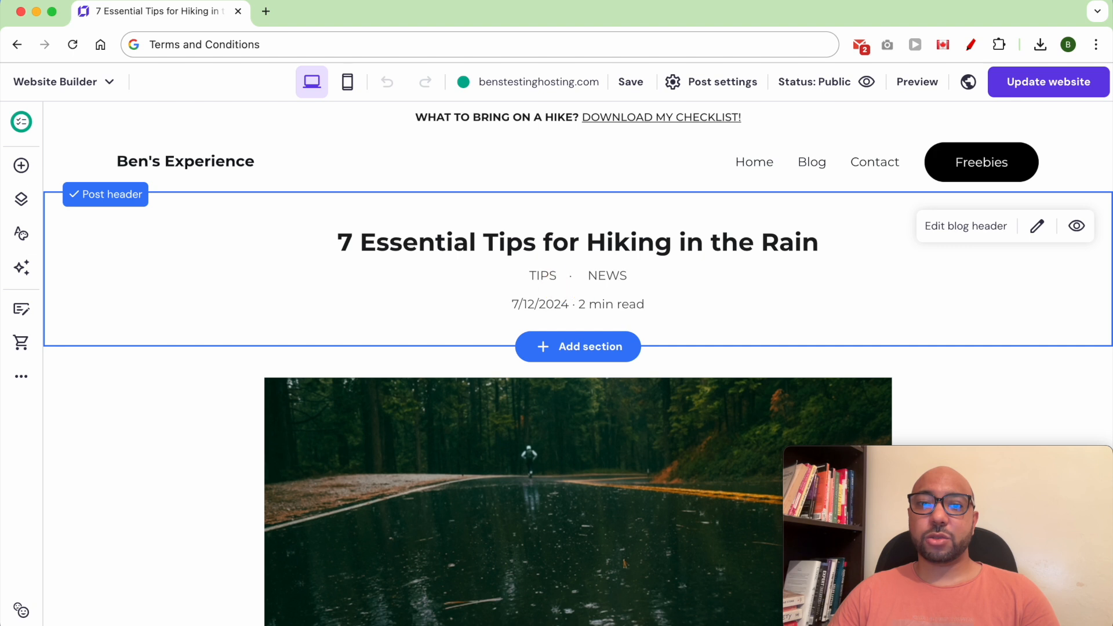
pyautogui.click(1040, 86)
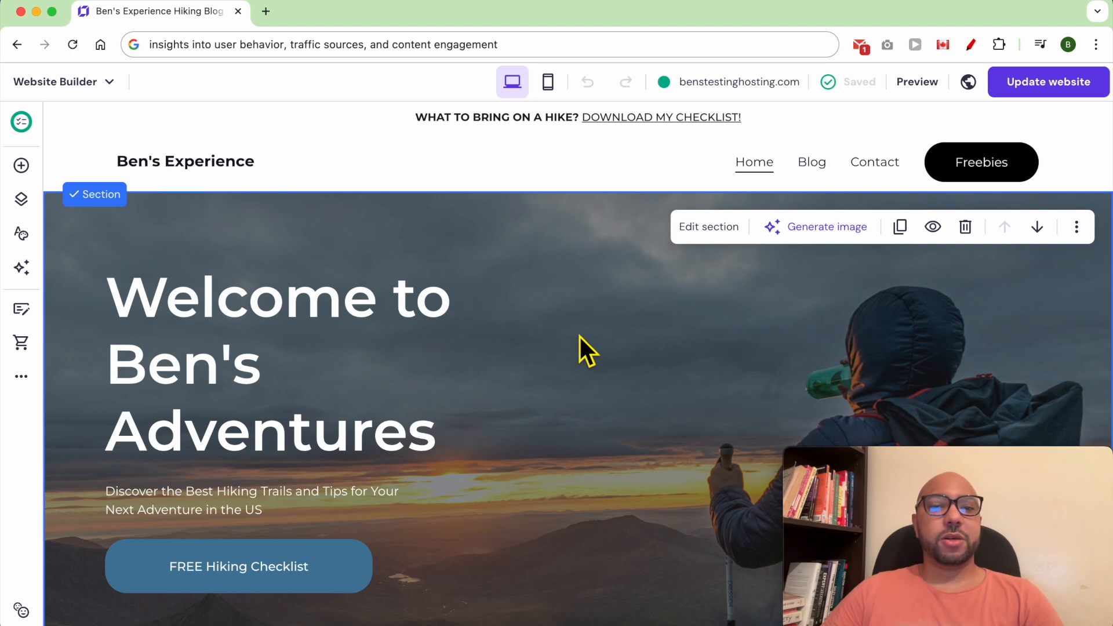
# Open the site's Integrations and expand Google Analytics to reveal its ID field.
pyautogui.click(19, 382)
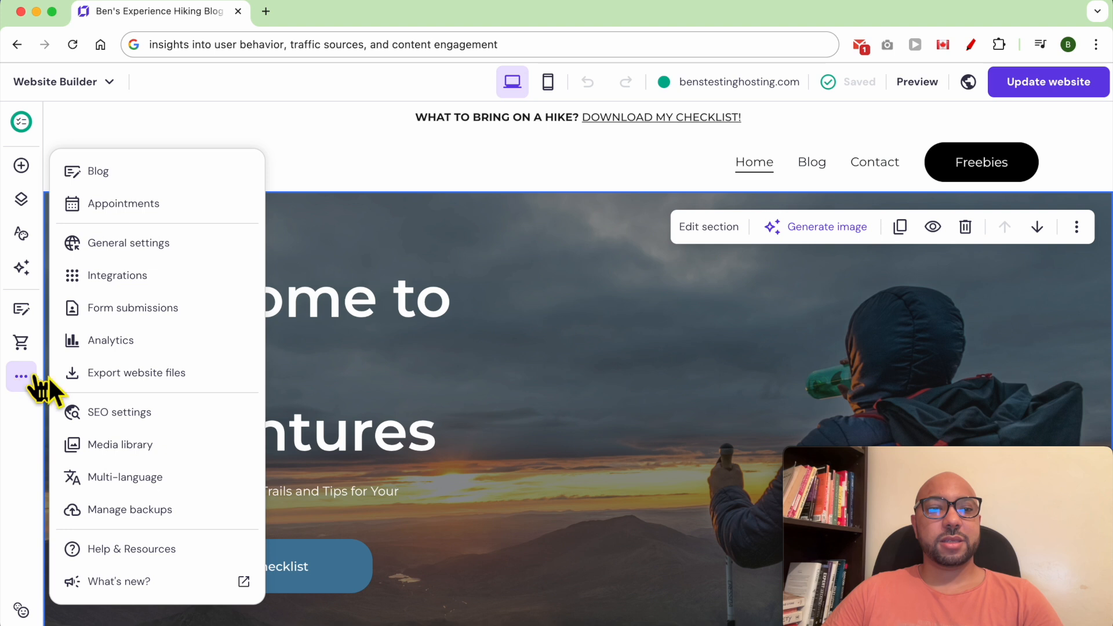
pyautogui.click(189, 280)
pyautogui.scroll(-5, 435, 348)
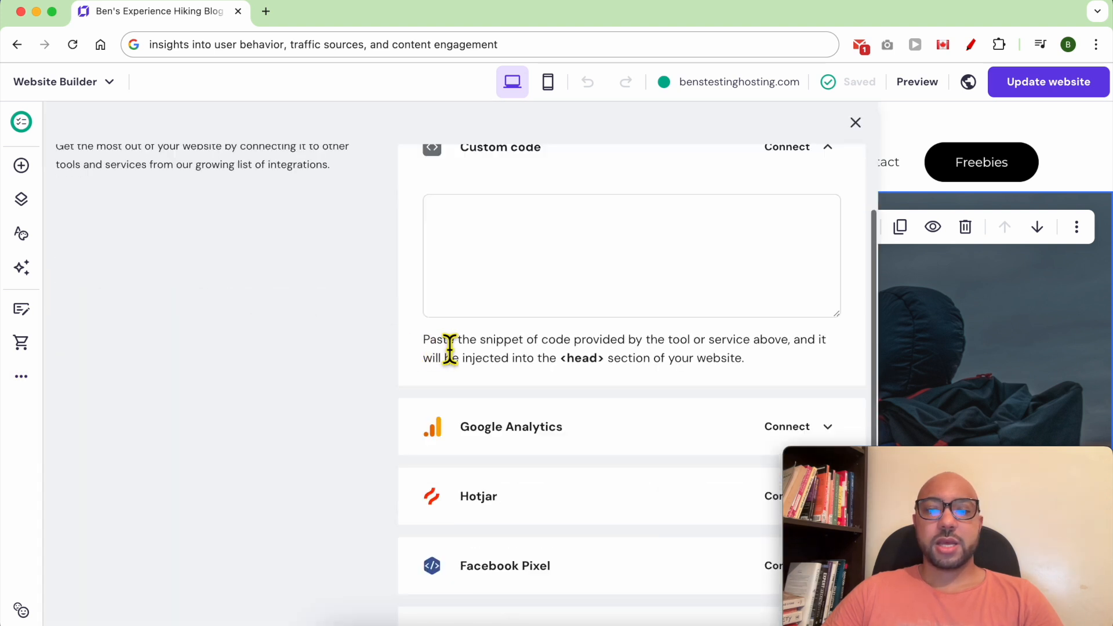
pyautogui.click(814, 246)
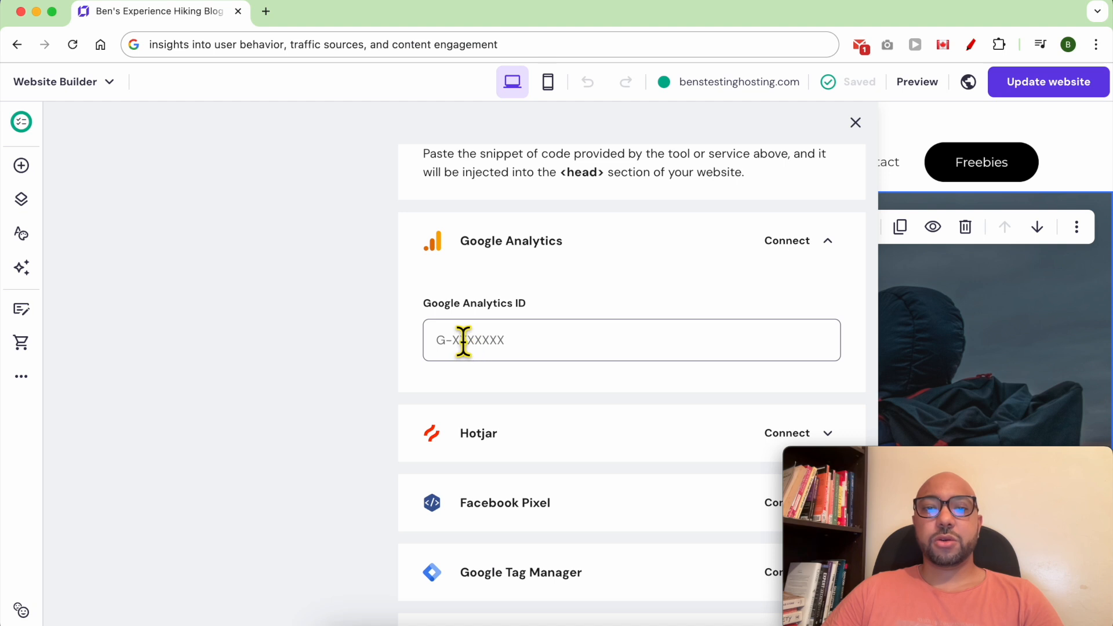
pyautogui.moveTo(528, 304); pyautogui.dragTo(423, 309)
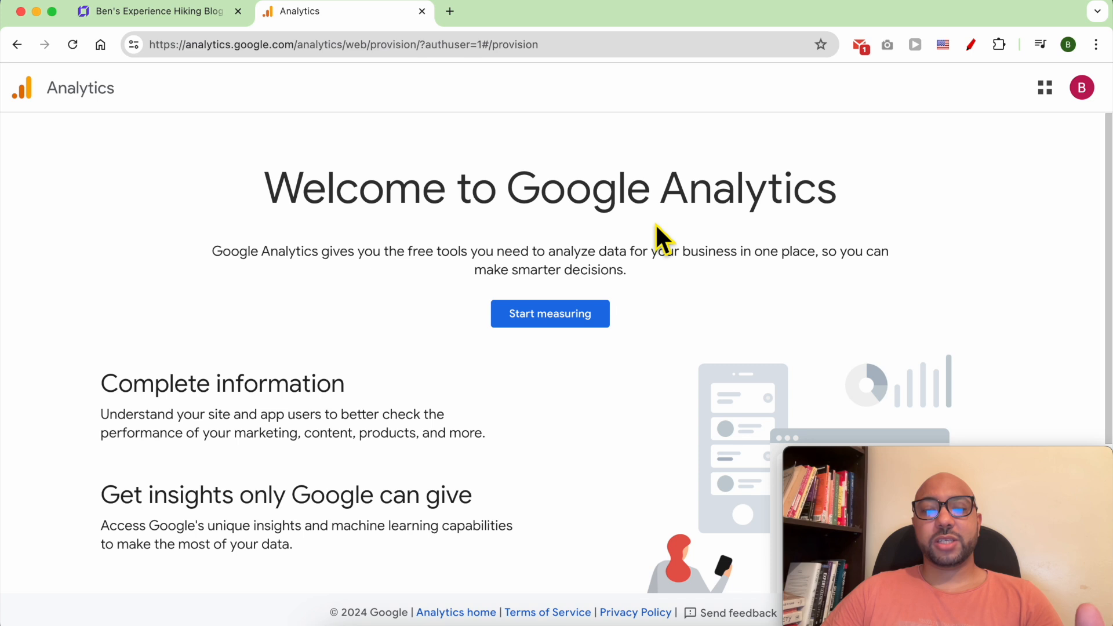
# Start measuring with a new account named 'Ben's Adventures', keeping default data-sharing settings.
pyautogui.click(558, 322)
pyautogui.click(266, 425)
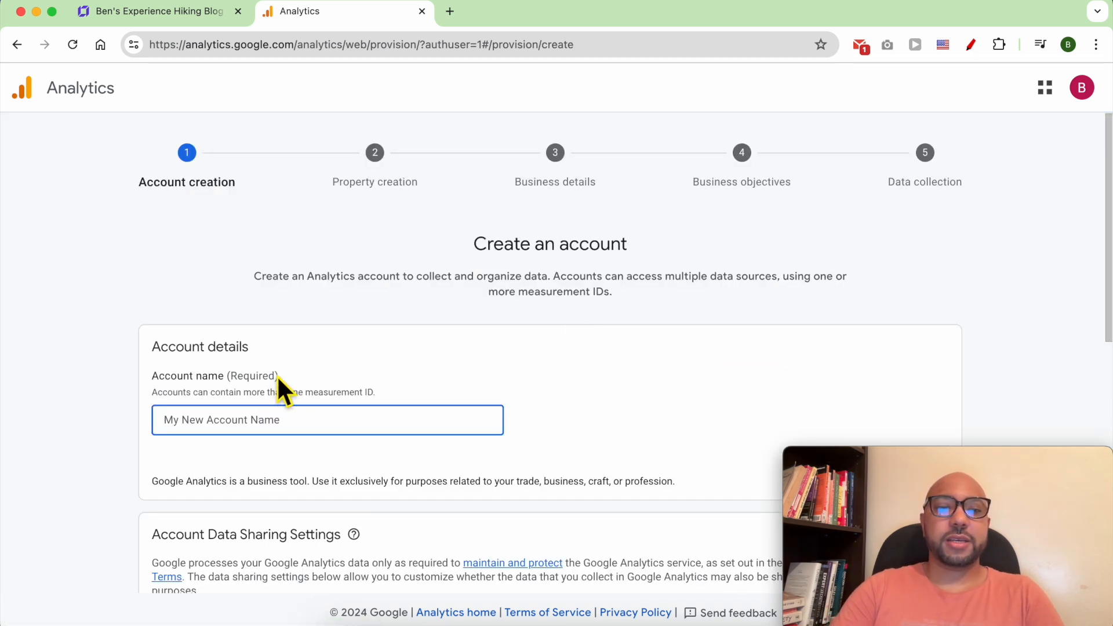
pyautogui.write("Ben's")
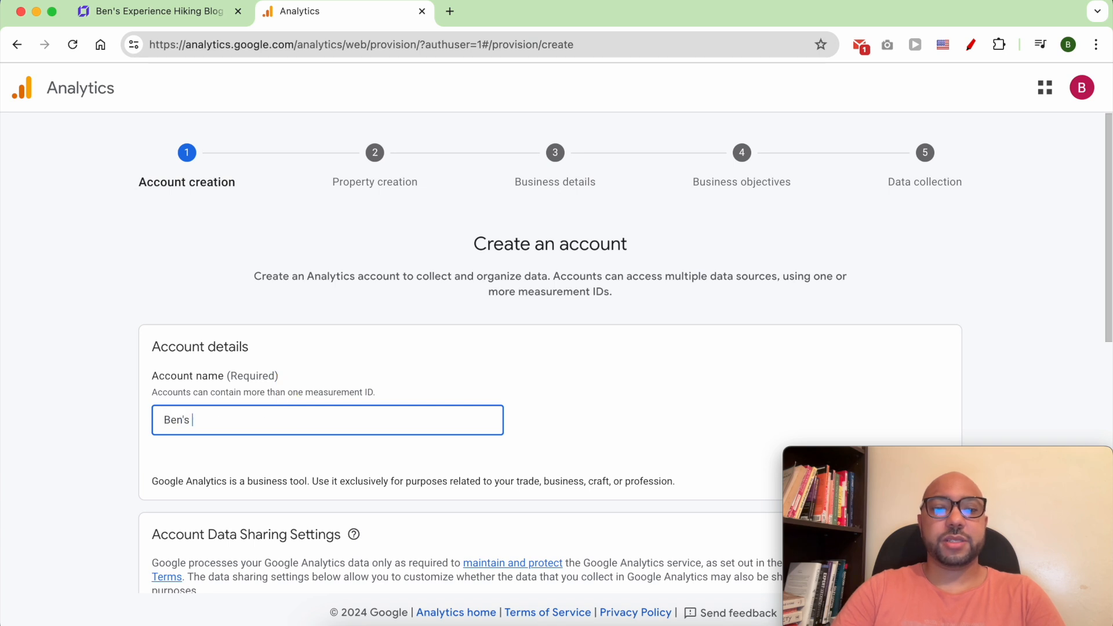
pyautogui.write(' Adventures')
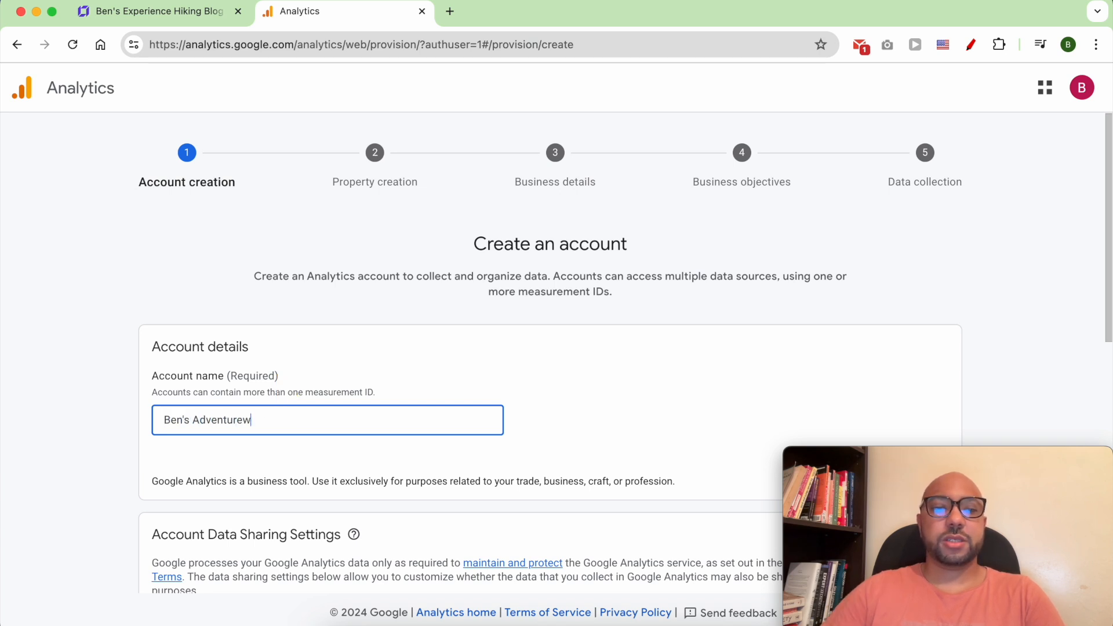
pyautogui.scroll(-7, 355, 416)
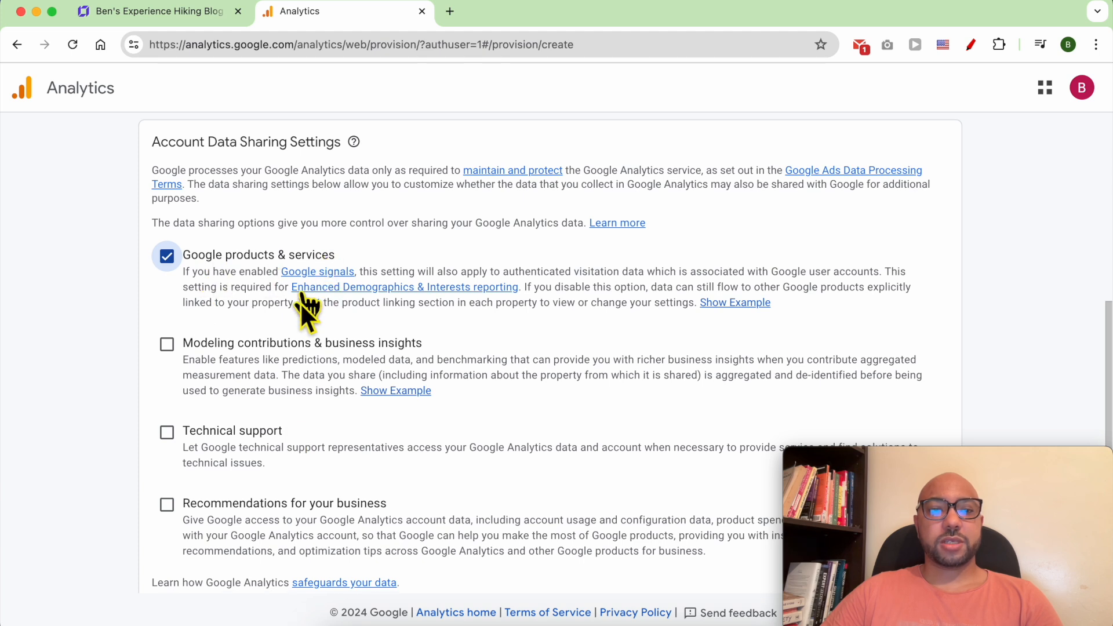
pyautogui.scroll(-1, 303, 523)
pyautogui.scroll(-3, 301, 523)
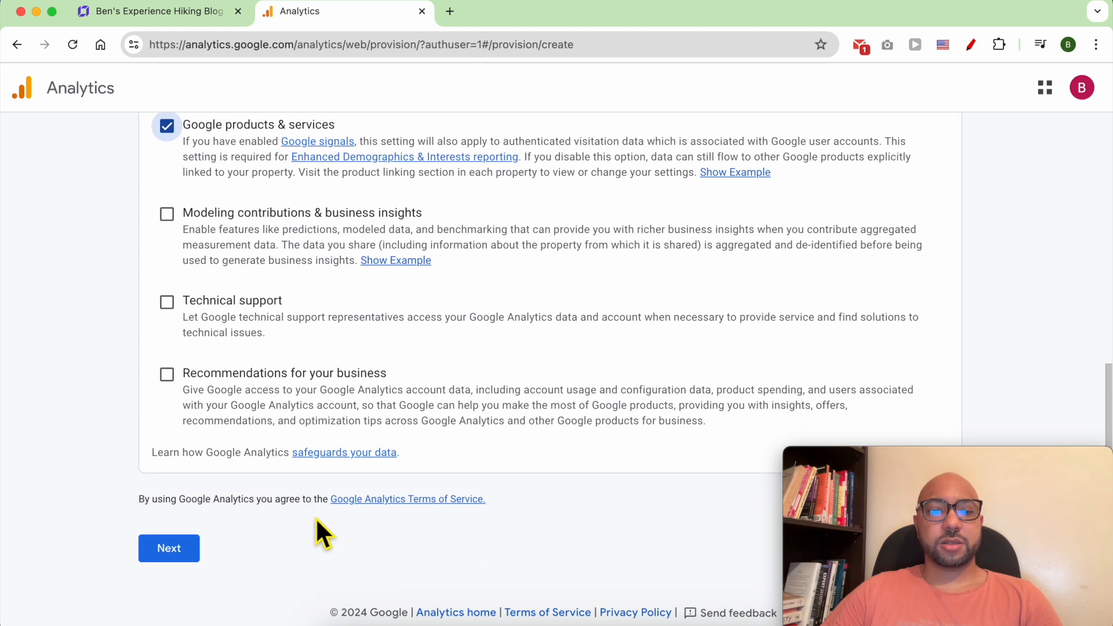
pyautogui.click(175, 549)
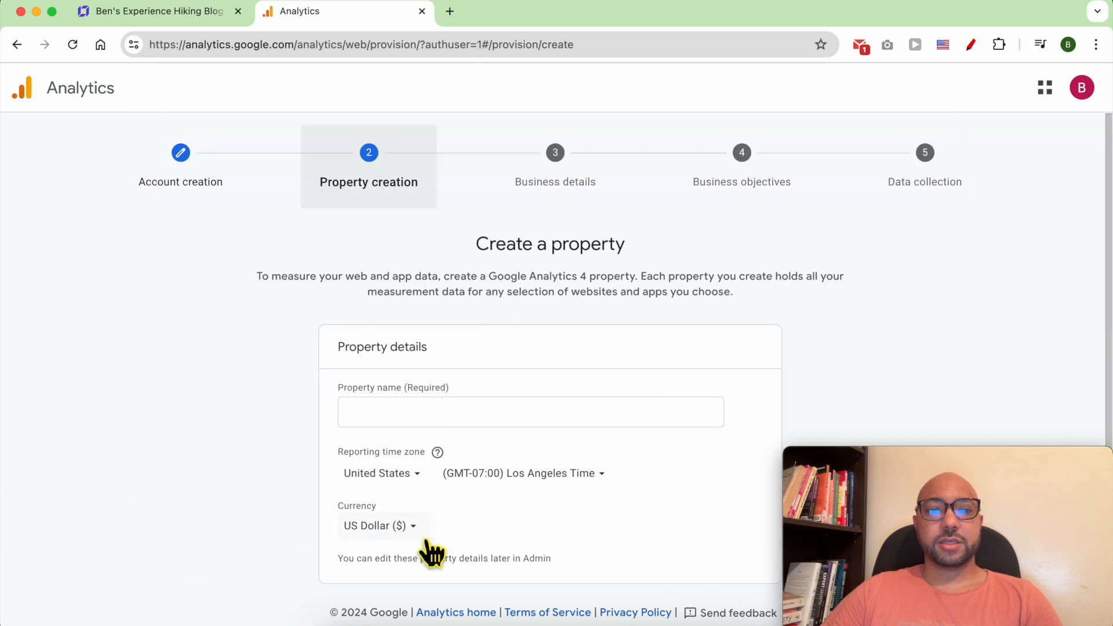
# Name the property 'Ben's Adventures blog', keeping United States time zone and US Dollar currency.
pyautogui.click(416, 422)
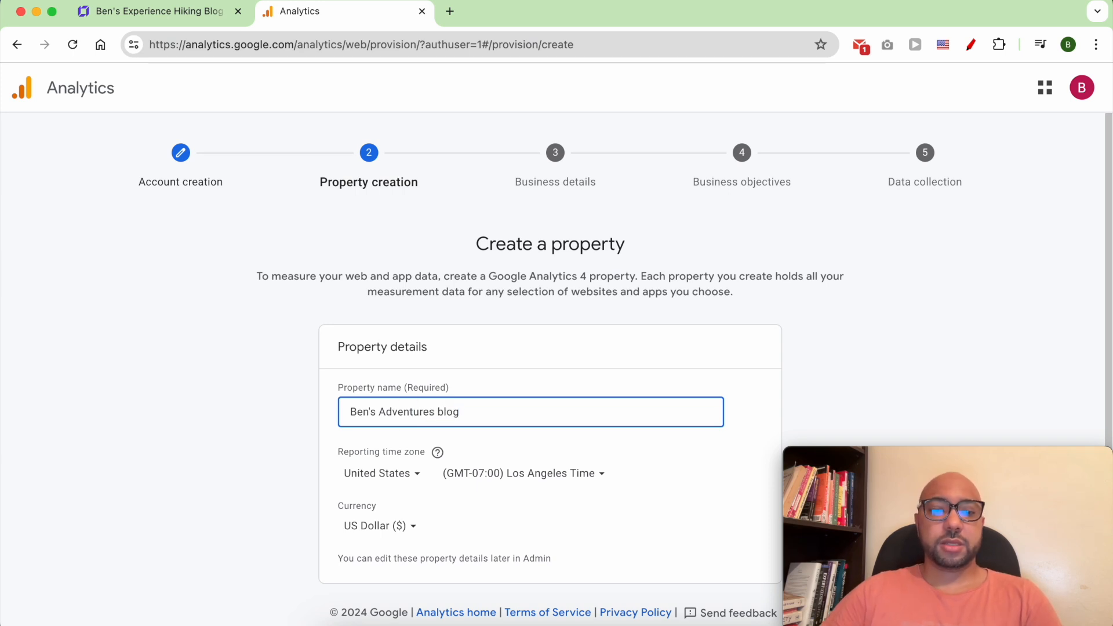
pyautogui.click(545, 453)
pyautogui.scroll(-2, 546, 454)
pyautogui.click(408, 406)
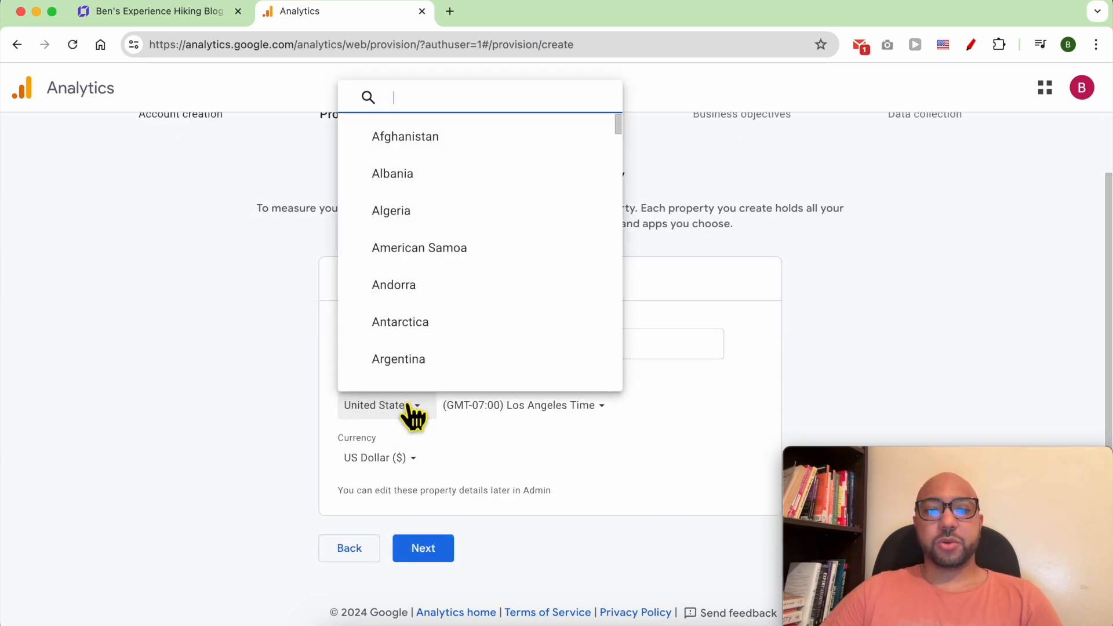
pyautogui.click(506, 432)
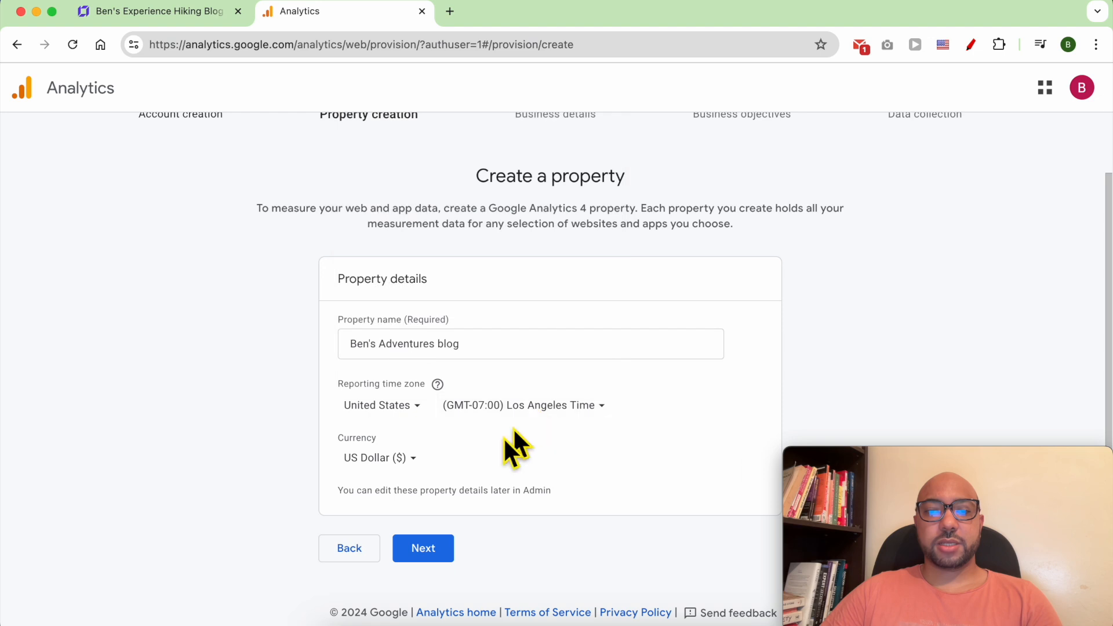
pyautogui.click(413, 459)
pyautogui.click(496, 472)
pyautogui.click(419, 548)
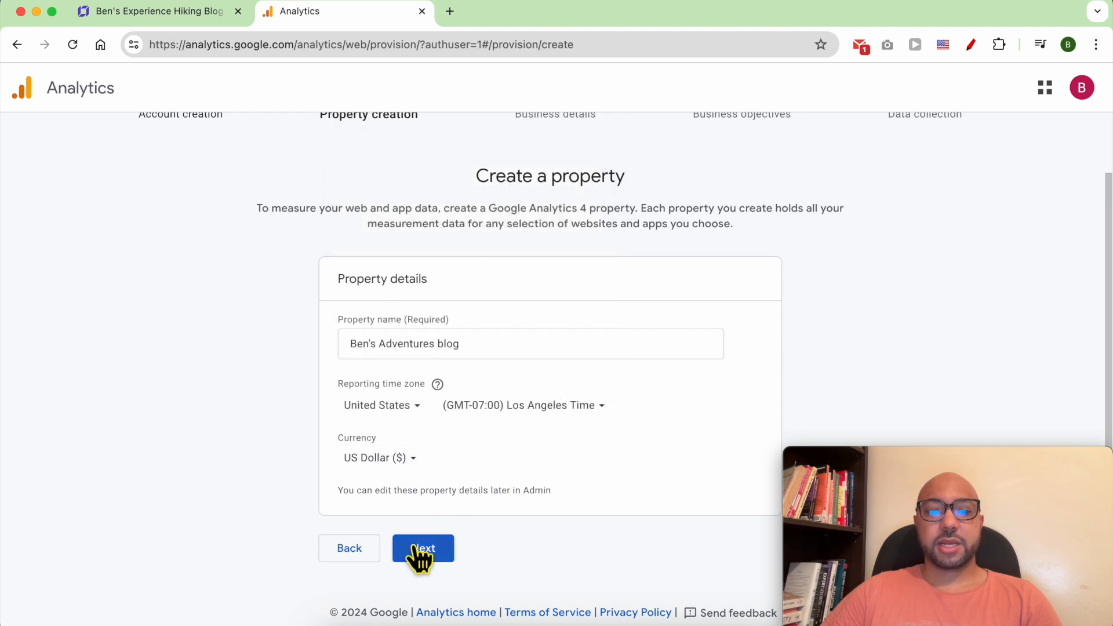
pyautogui.scroll(-2, 451, 411)
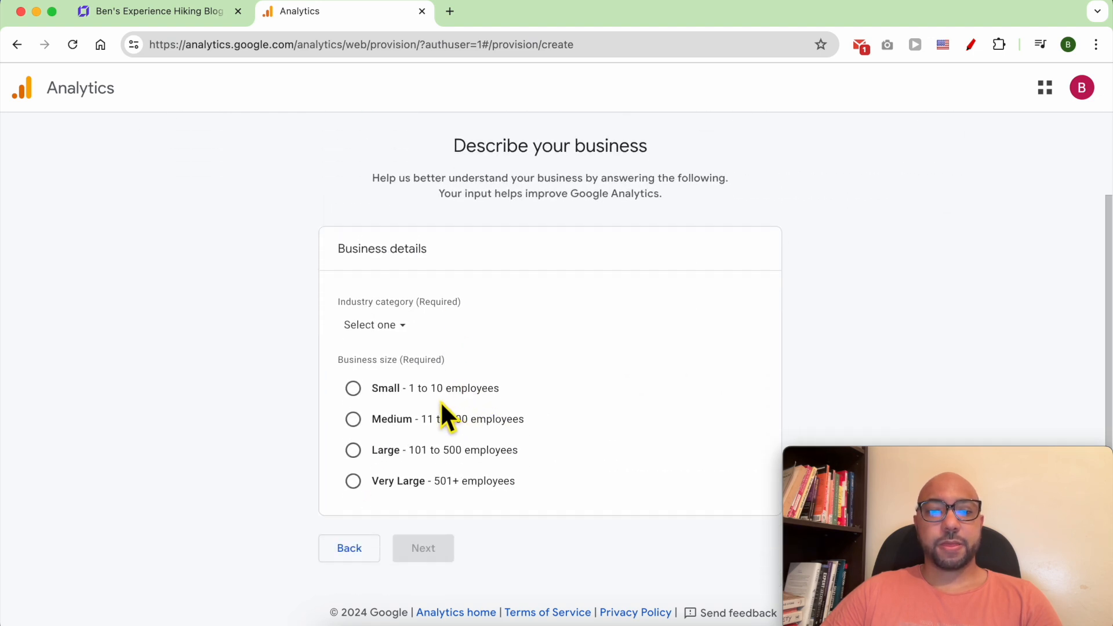
# Describe the business as Travel industry with Small size, then continue to business objectives.
pyautogui.click(406, 328)
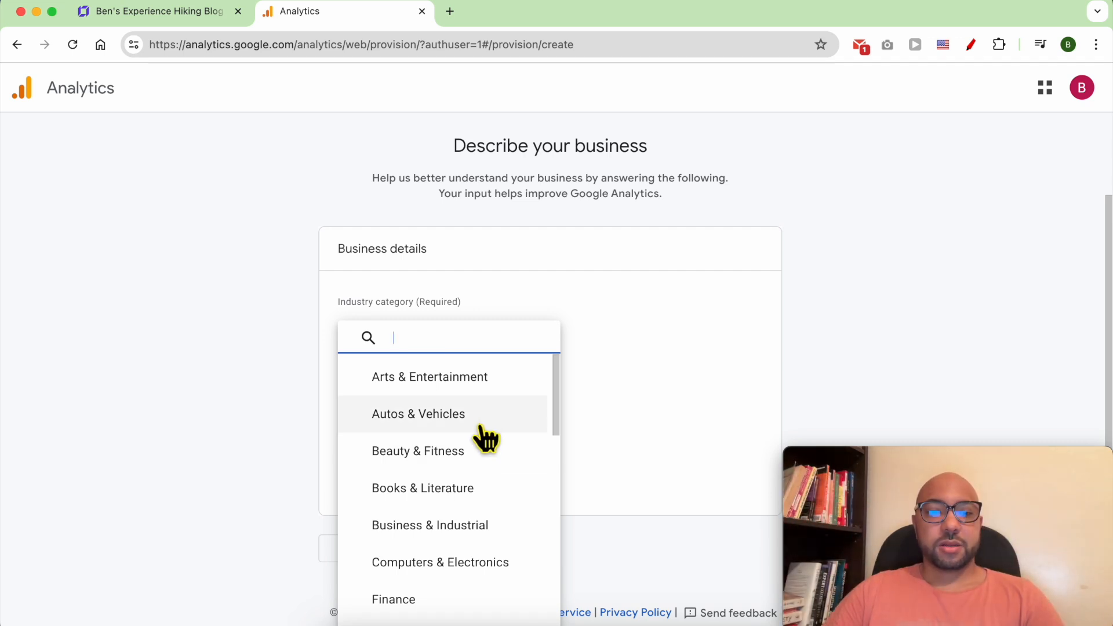
pyautogui.scroll(-3, 493, 555)
pyautogui.scroll(-5, 493, 562)
pyautogui.click(464, 569)
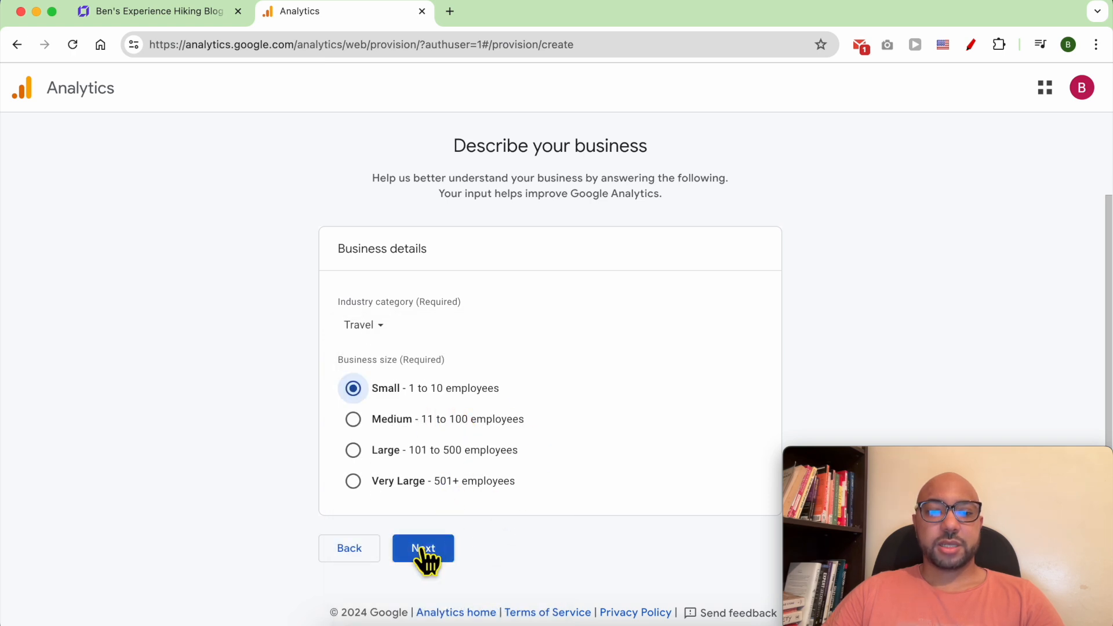
pyautogui.click(424, 555)
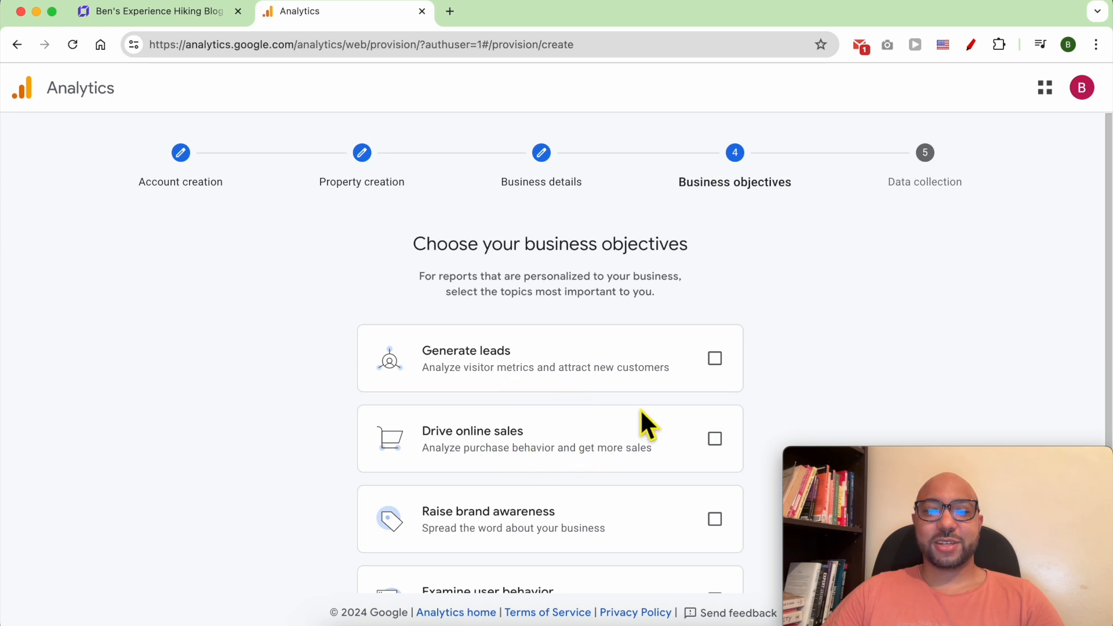
# Tick Generate leads and Examine user behavior as the account's business objectives.
pyautogui.click(715, 359)
pyautogui.scroll(-2, 716, 416)
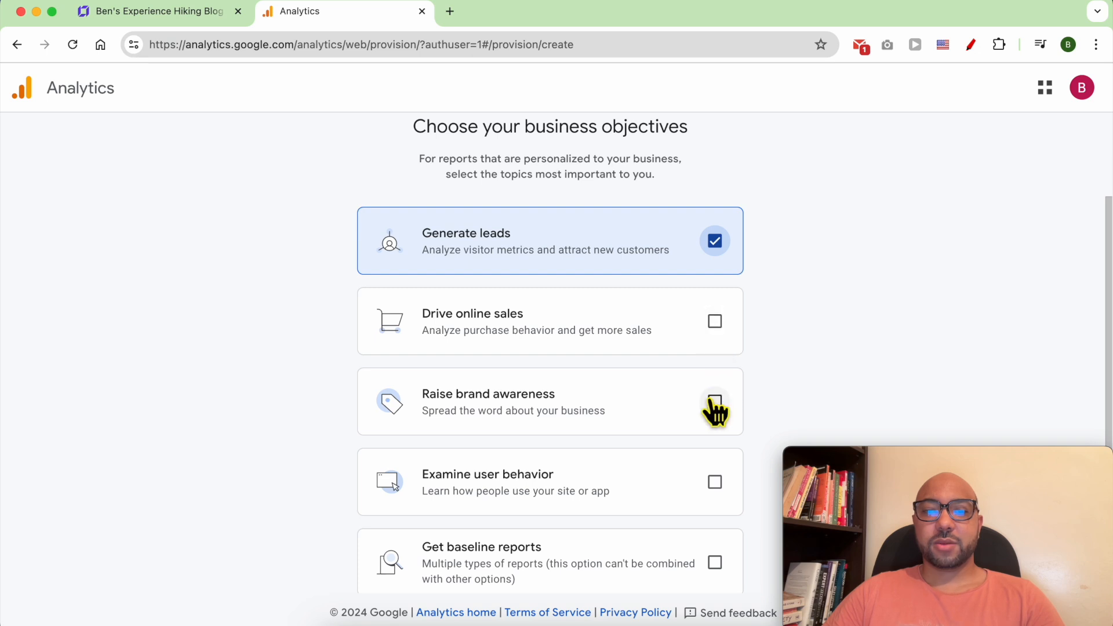
pyautogui.scroll(-1, 716, 404)
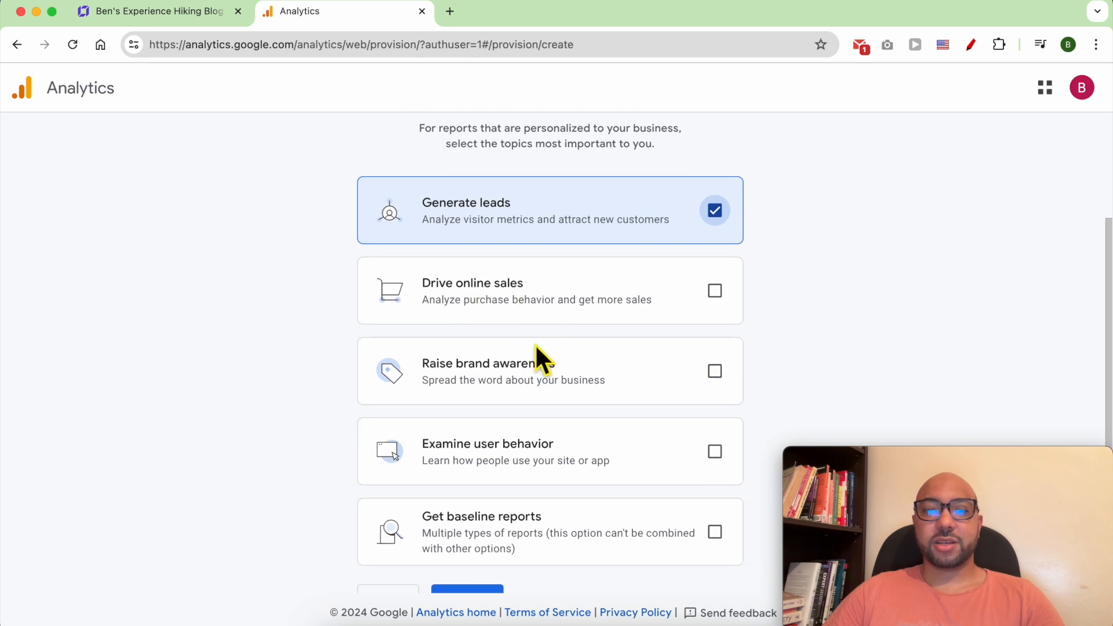
pyautogui.scroll(-1, 569, 371)
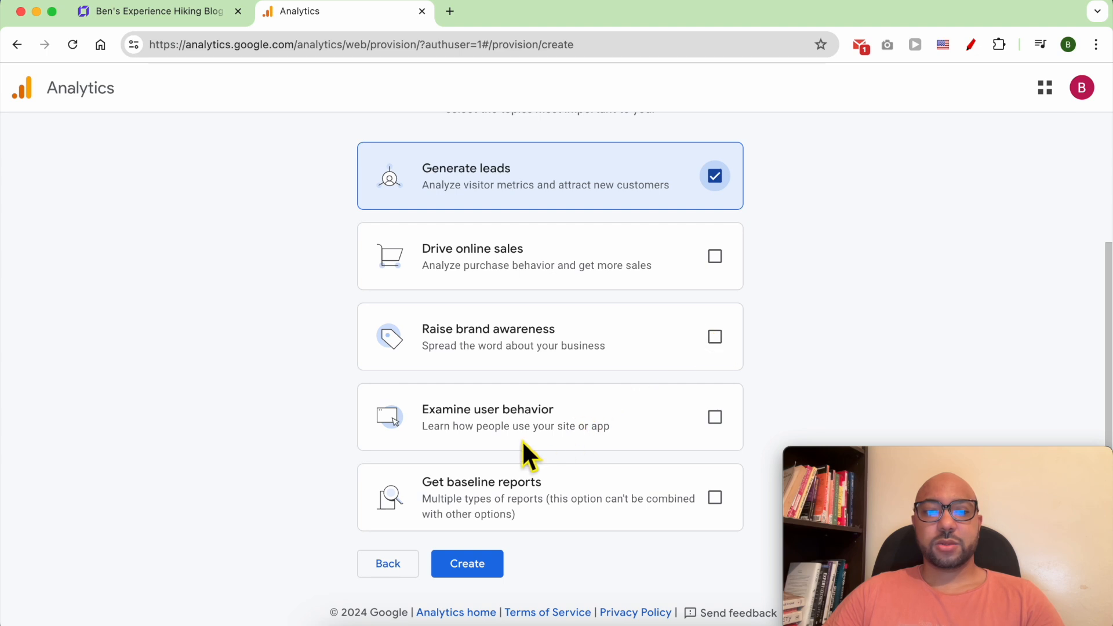
pyautogui.scroll(-1, 608, 424)
pyautogui.click(716, 404)
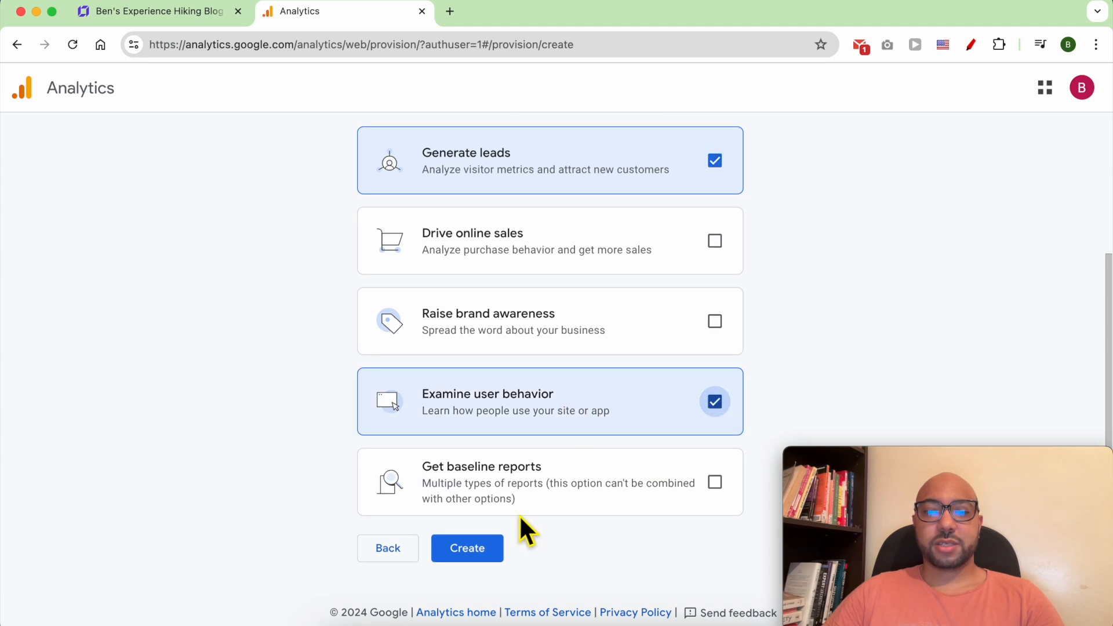
# Create the account and accept the Data Processing and data protection terms.
pyautogui.click(472, 555)
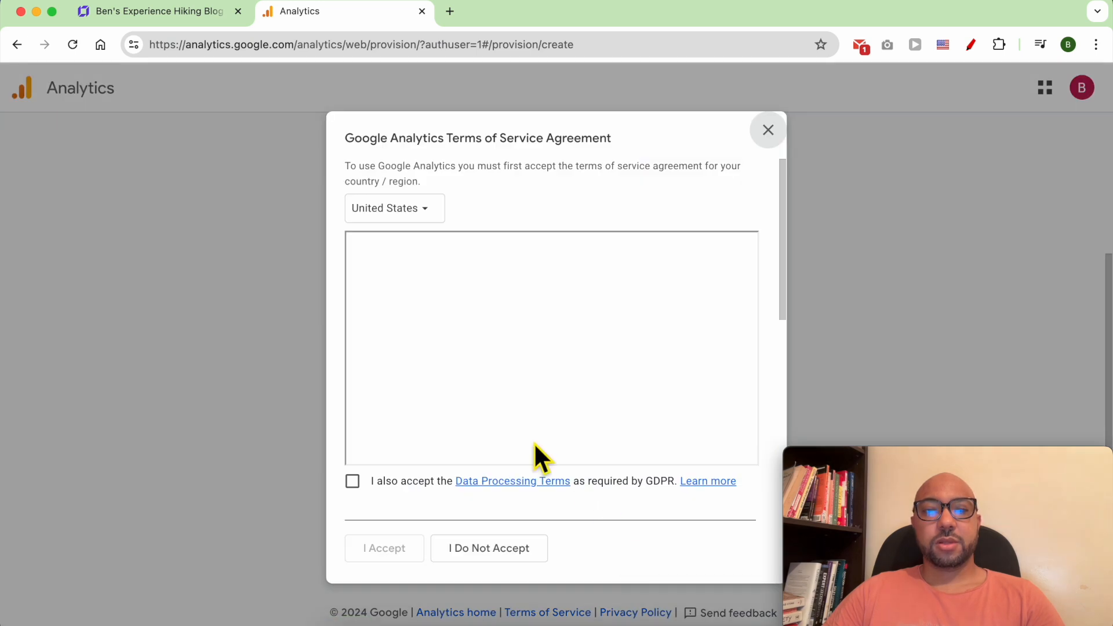
pyautogui.click(352, 482)
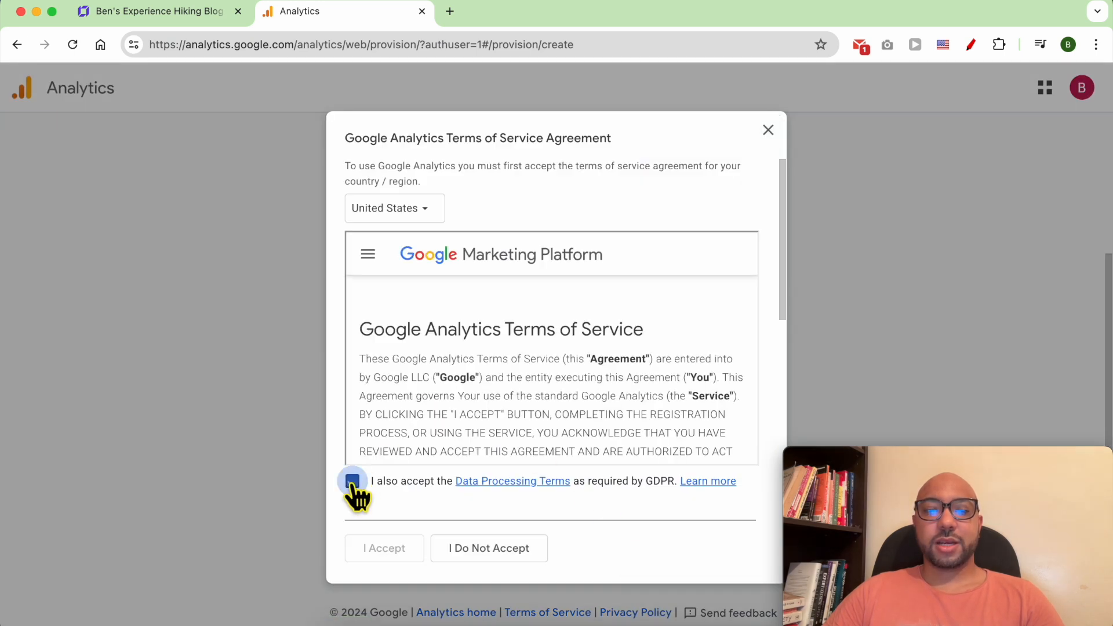
pyautogui.moveTo(784, 263); pyautogui.dragTo(772, 493)
pyautogui.click(352, 497)
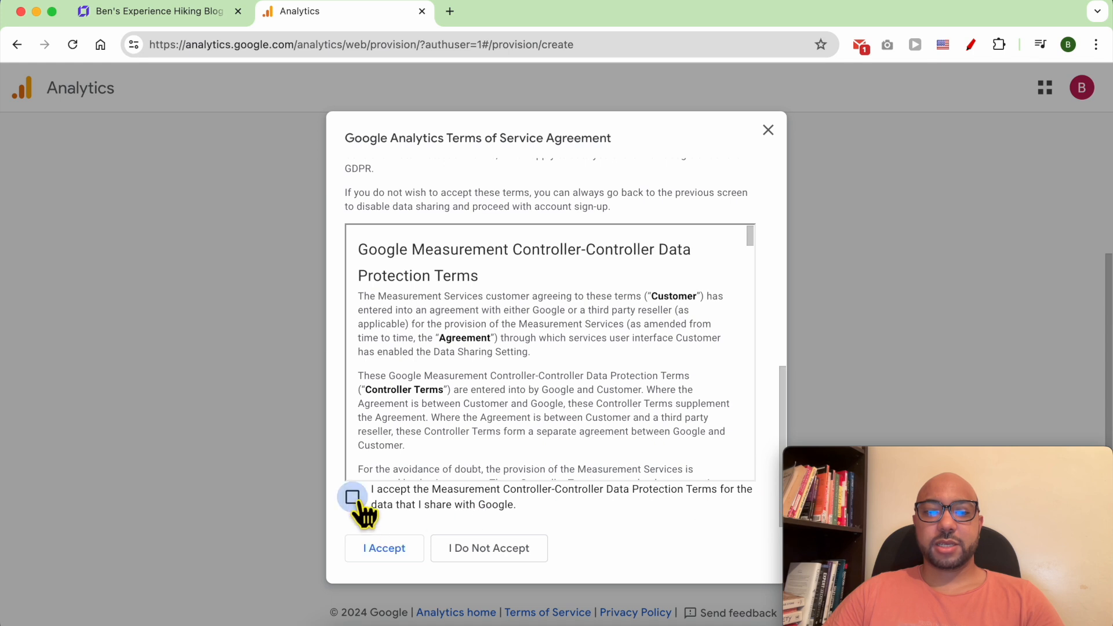
pyautogui.click(386, 550)
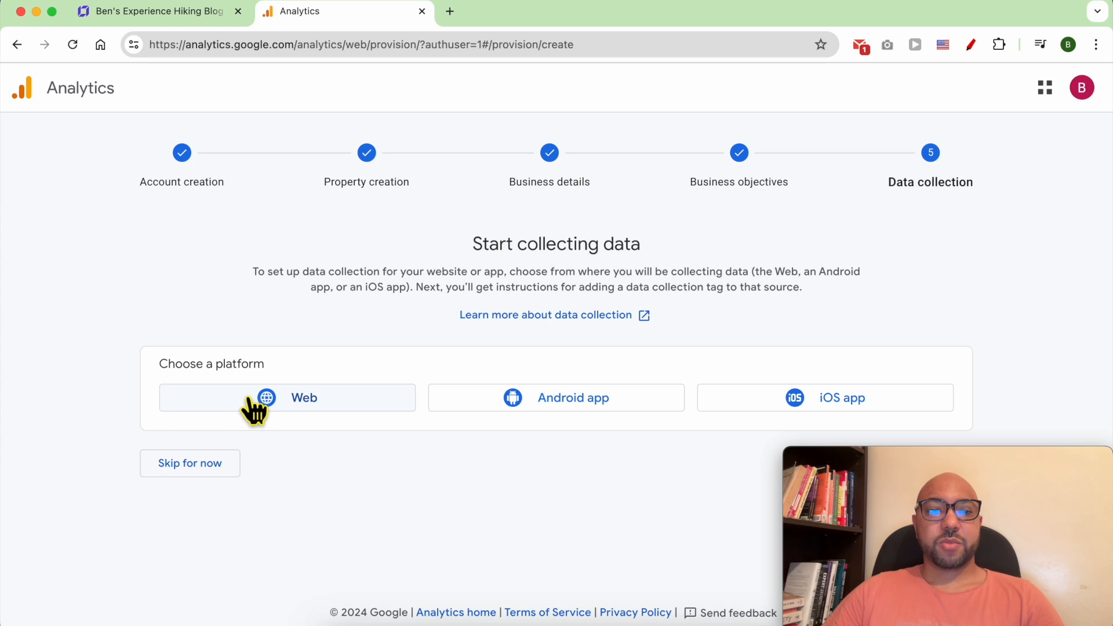
pyautogui.click(301, 406)
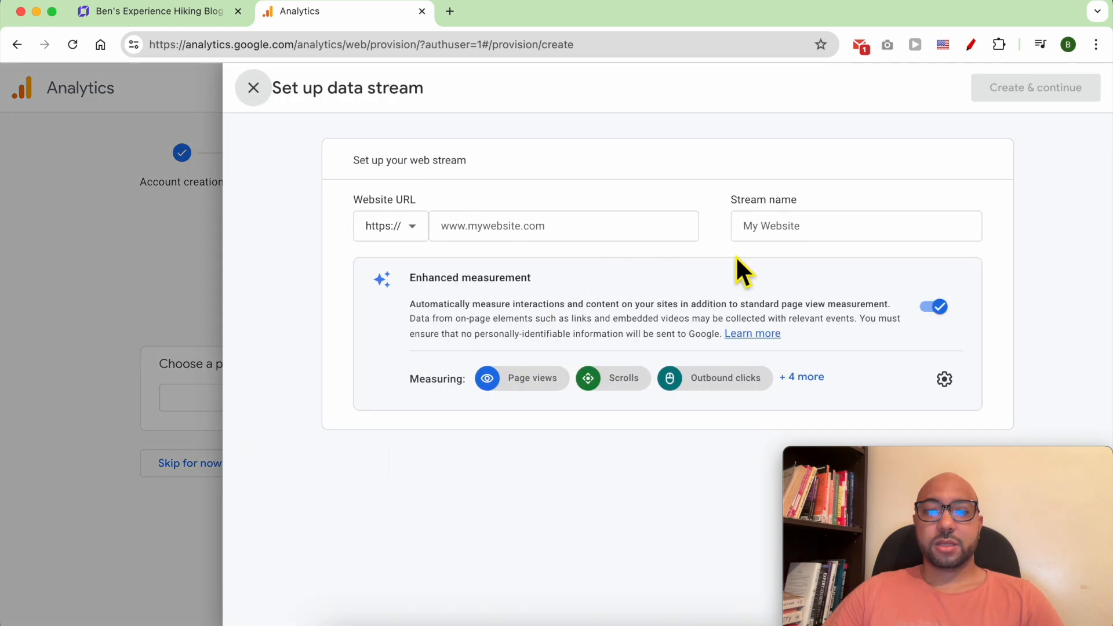
pyautogui.click(472, 235)
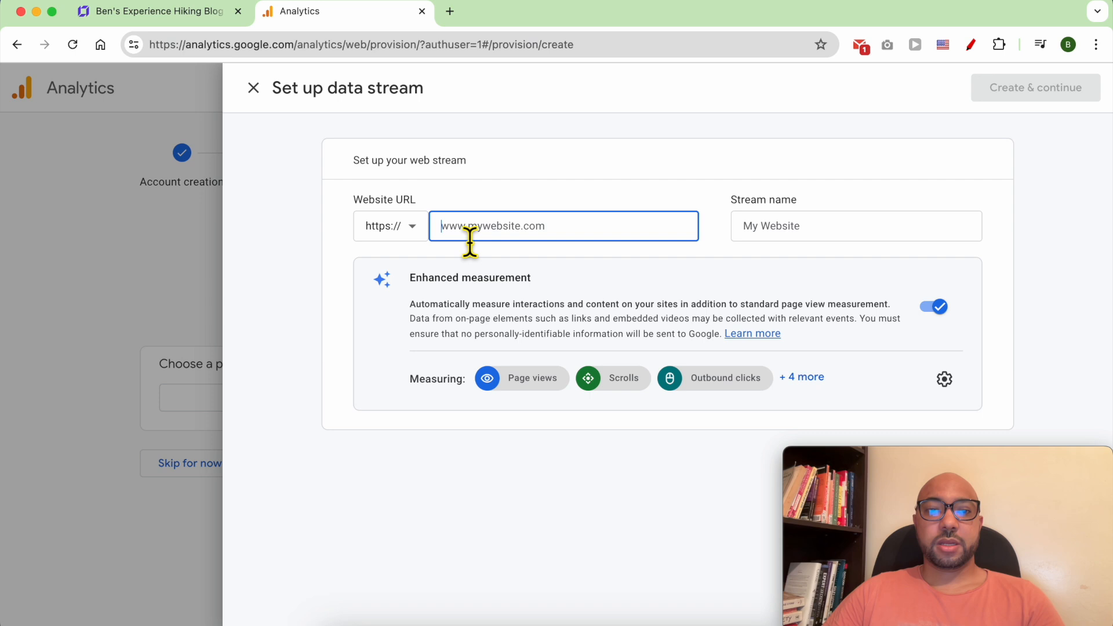
pyautogui.write('www.benstest')
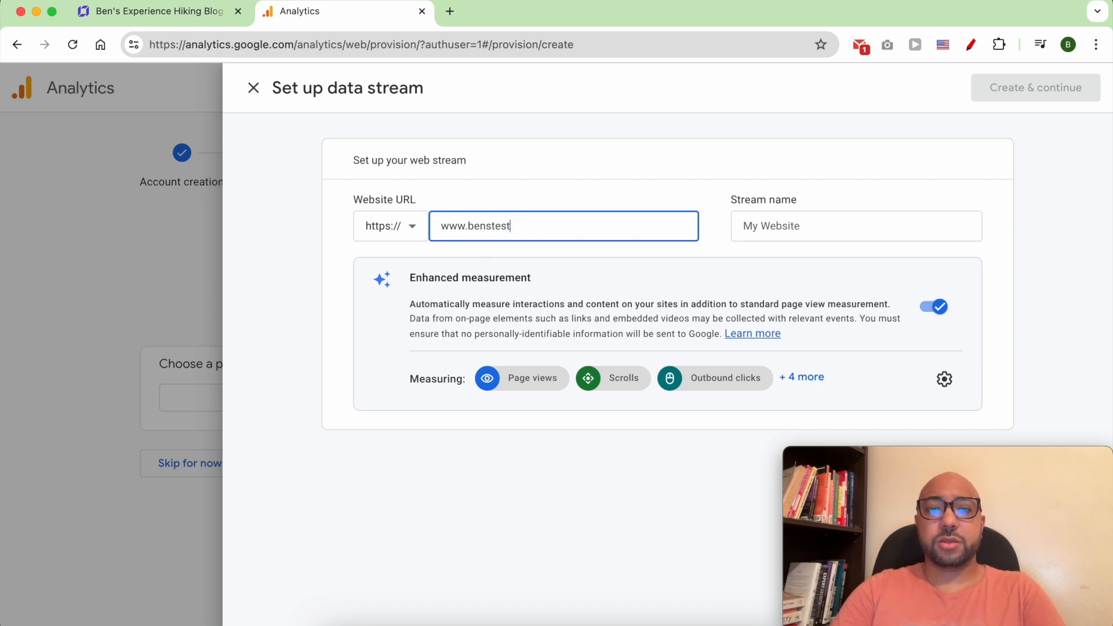
pyautogui.write('inghosting.com')
pyautogui.click(795, 235)
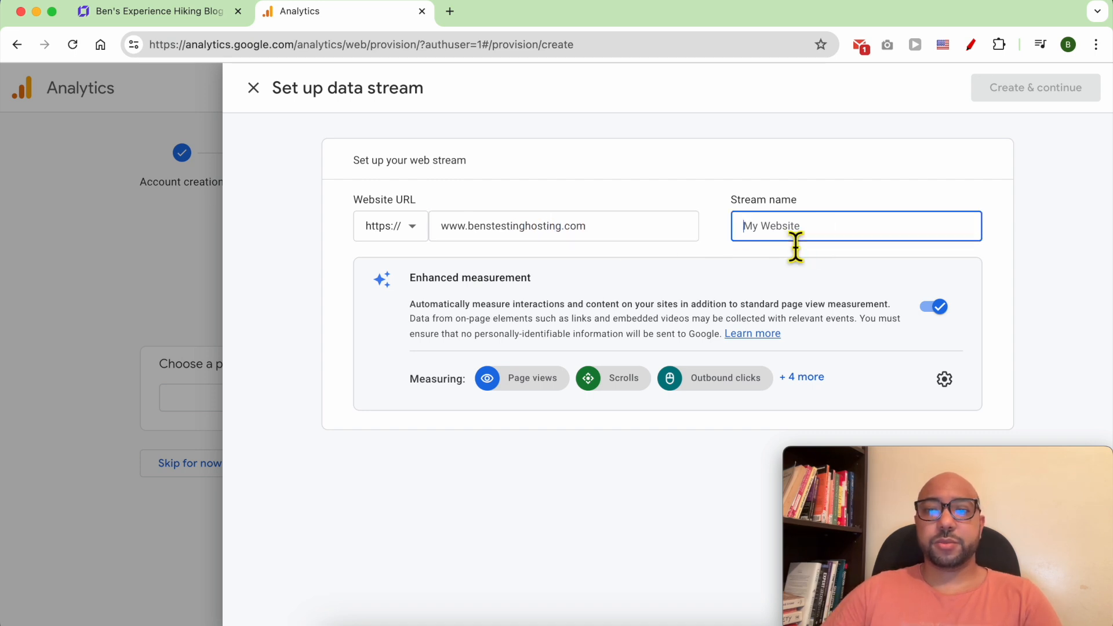
pyautogui.write("Ben's Adventures")
pyautogui.click(951, 464)
pyautogui.moveTo(951, 464); pyautogui.dragTo(193, 462)
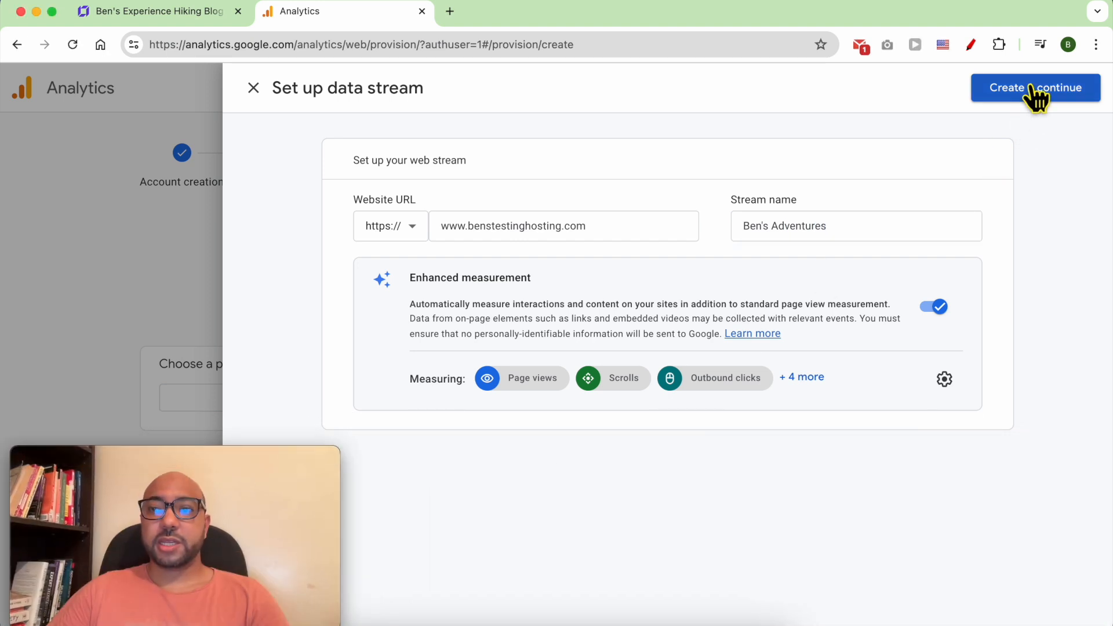
# Create the web stream, skip the Google tag setup instructions, and open the stream's details.
pyautogui.click(1081, 91)
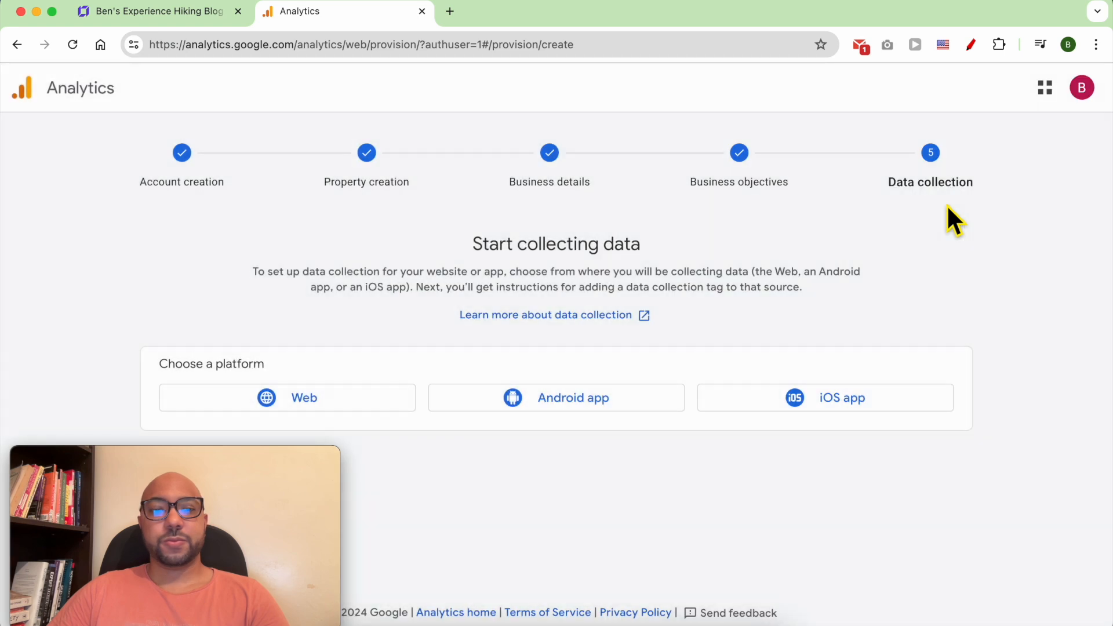
pyautogui.moveTo(249, 455); pyautogui.dragTo(1023, 444)
pyautogui.click(177, 428)
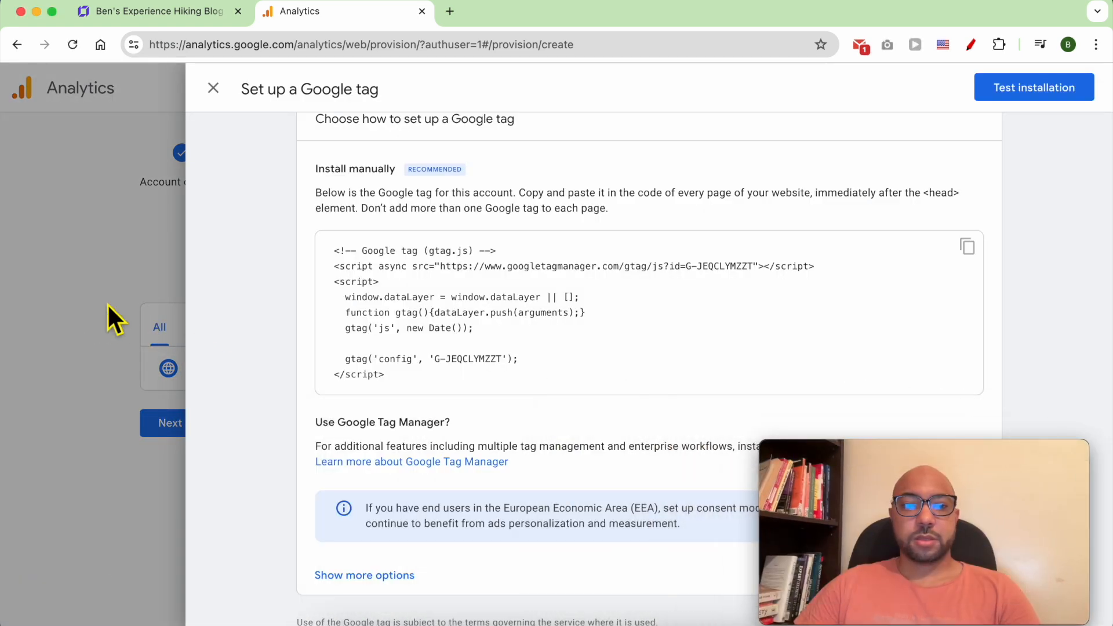
pyautogui.click(214, 88)
pyautogui.click(441, 367)
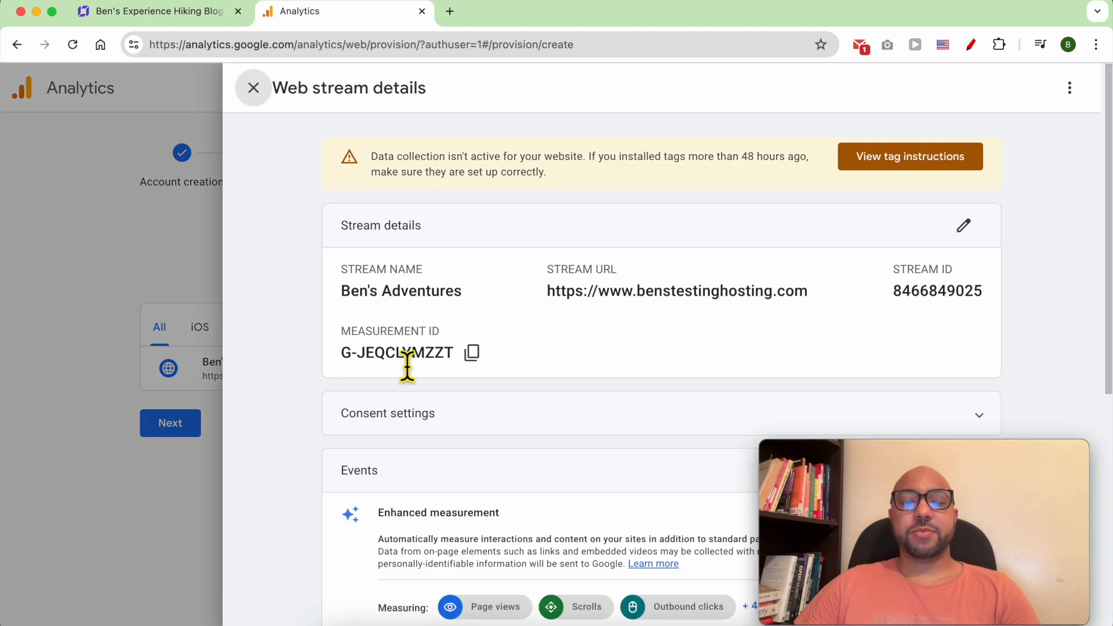
# Copy the measurement ID and save it in Hostinger's Google Analytics ID field.
pyautogui.click(475, 355)
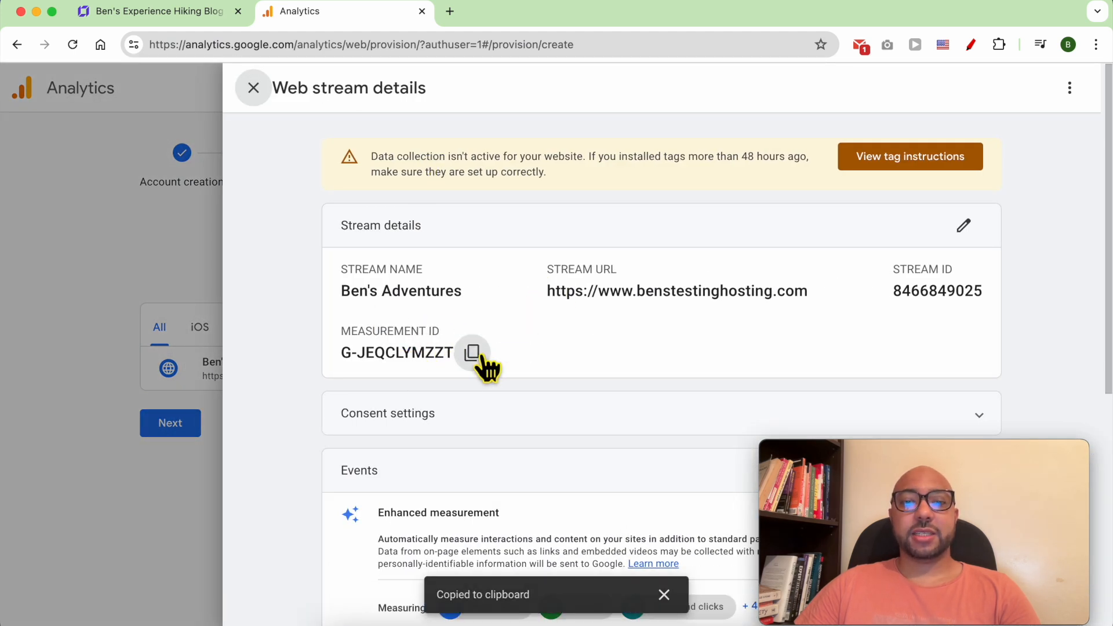
pyautogui.click(187, 11)
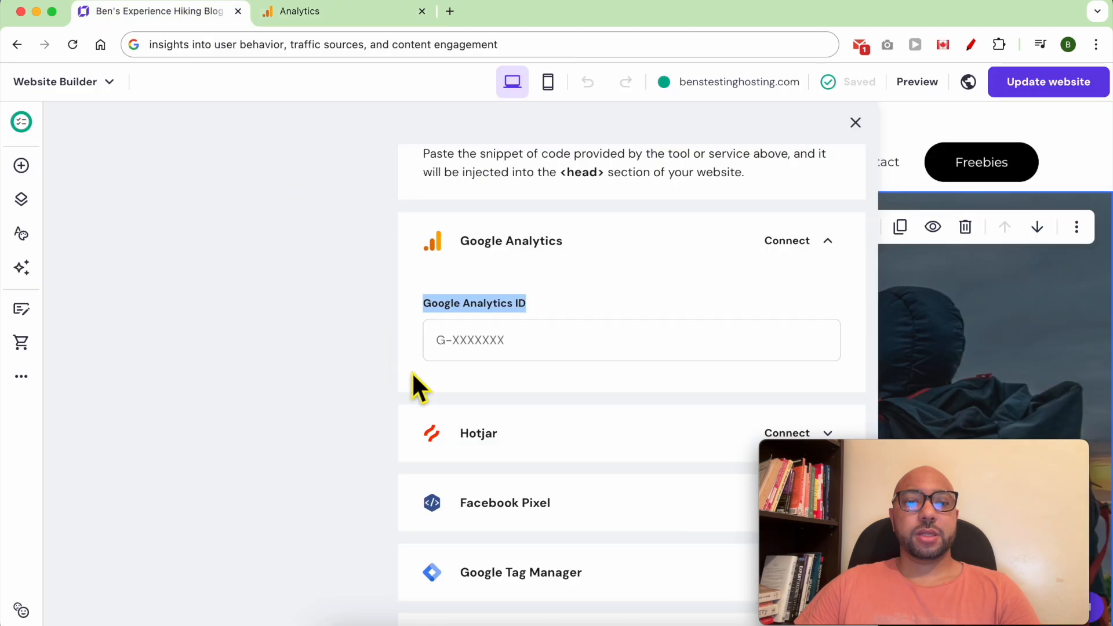
pyautogui.click(510, 348)
pyautogui.rightClick(507, 343)
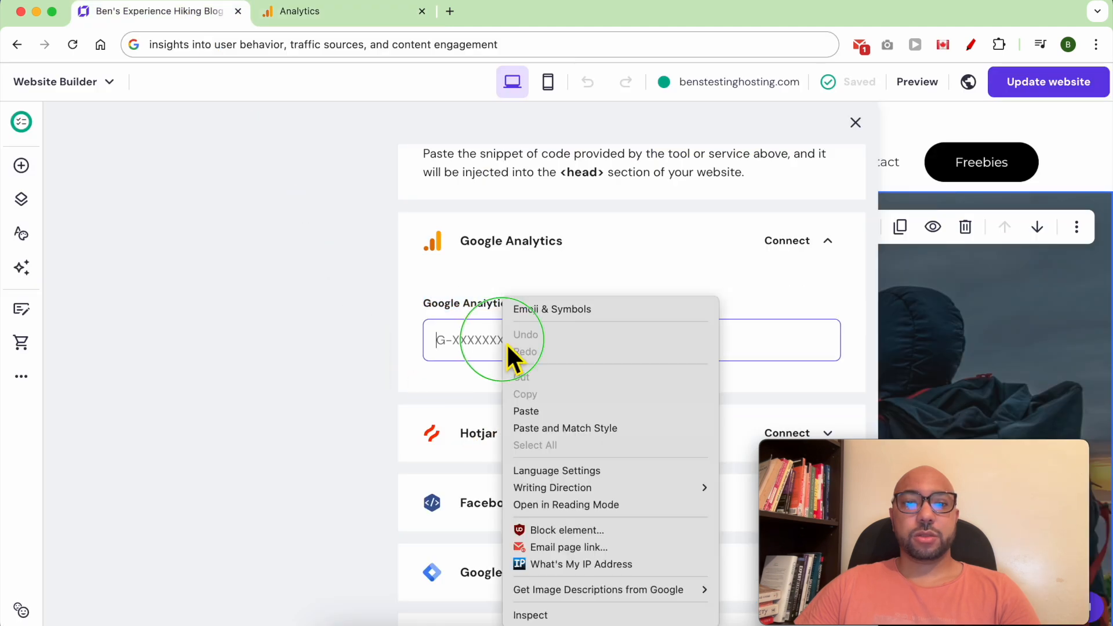
pyautogui.click(538, 411)
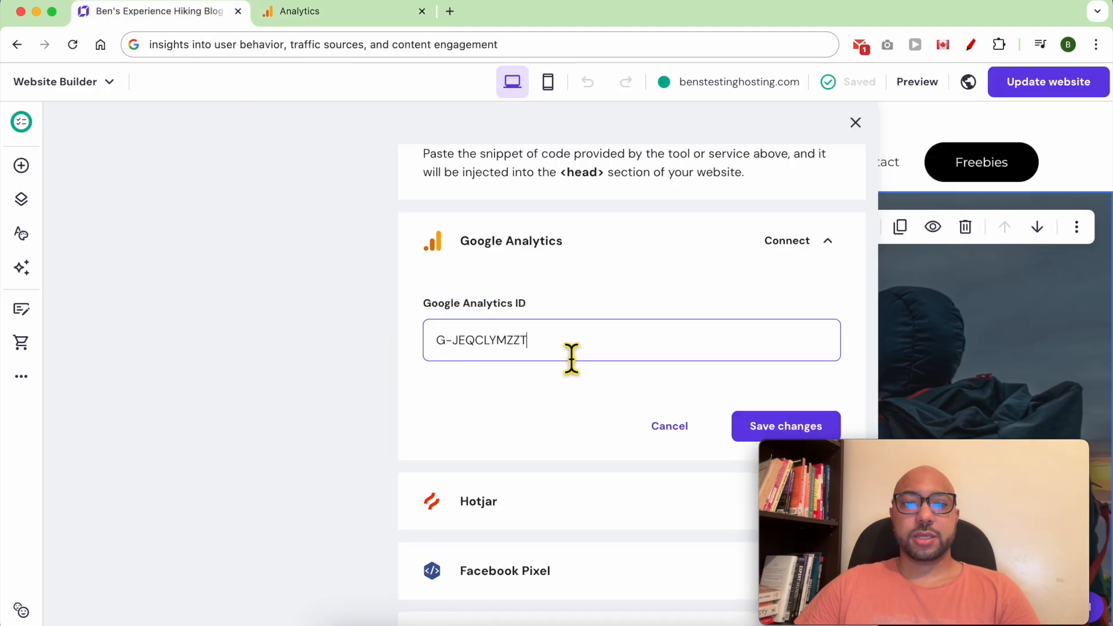
pyautogui.click(752, 434)
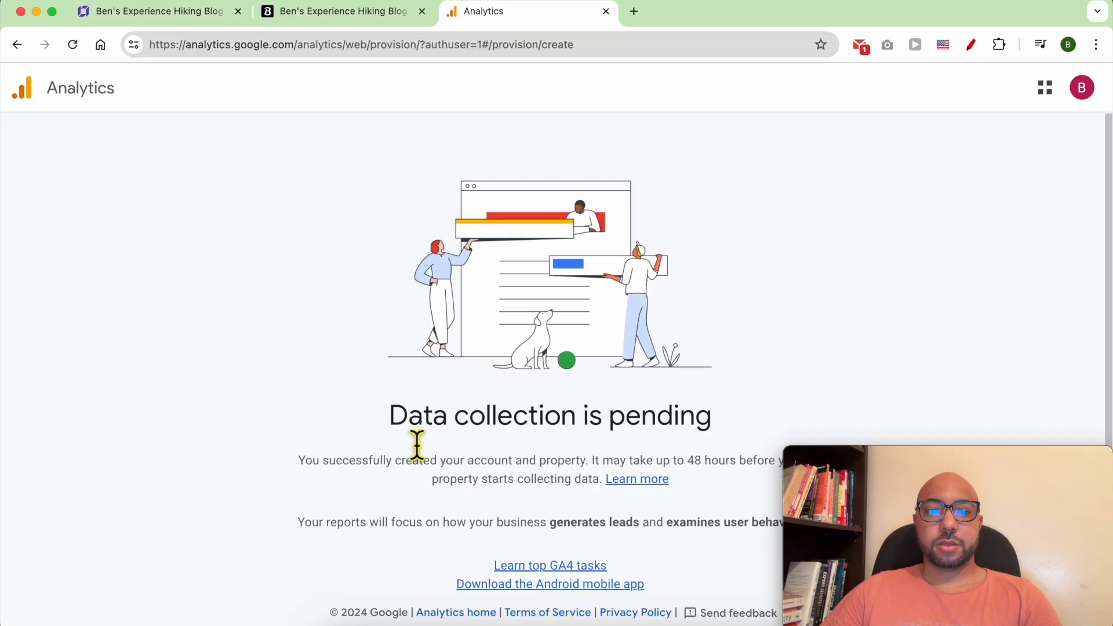
# Continue from the data collection step to the Analytics home page.
pyautogui.scroll(-3, 400, 423)
pyautogui.moveTo(382, 342); pyautogui.dragTo(738, 350)
pyautogui.click(770, 335)
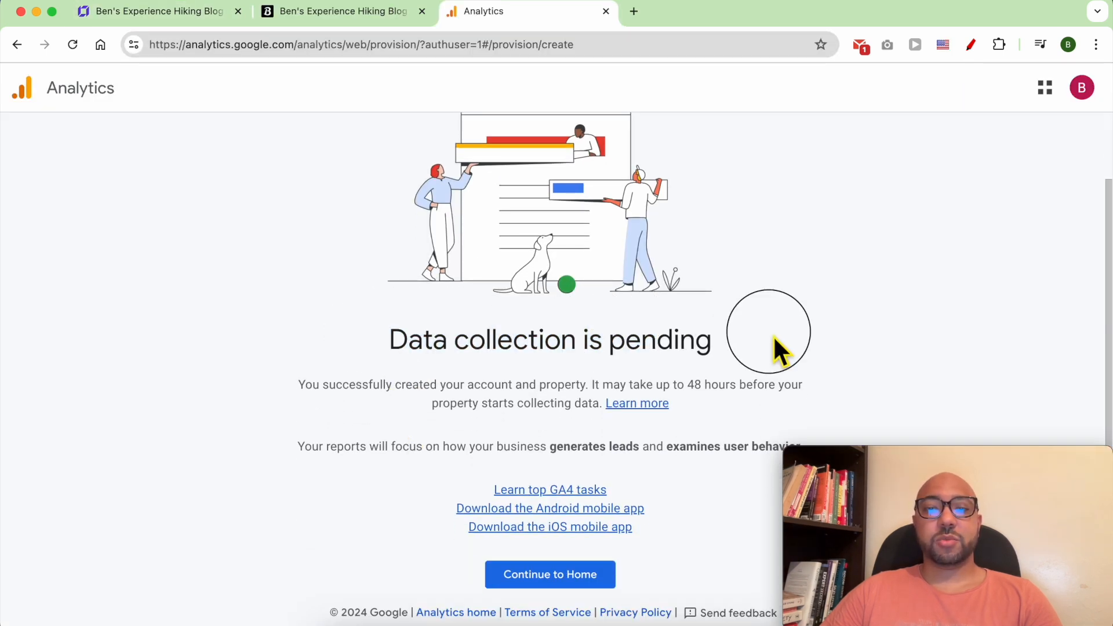
pyautogui.click(562, 579)
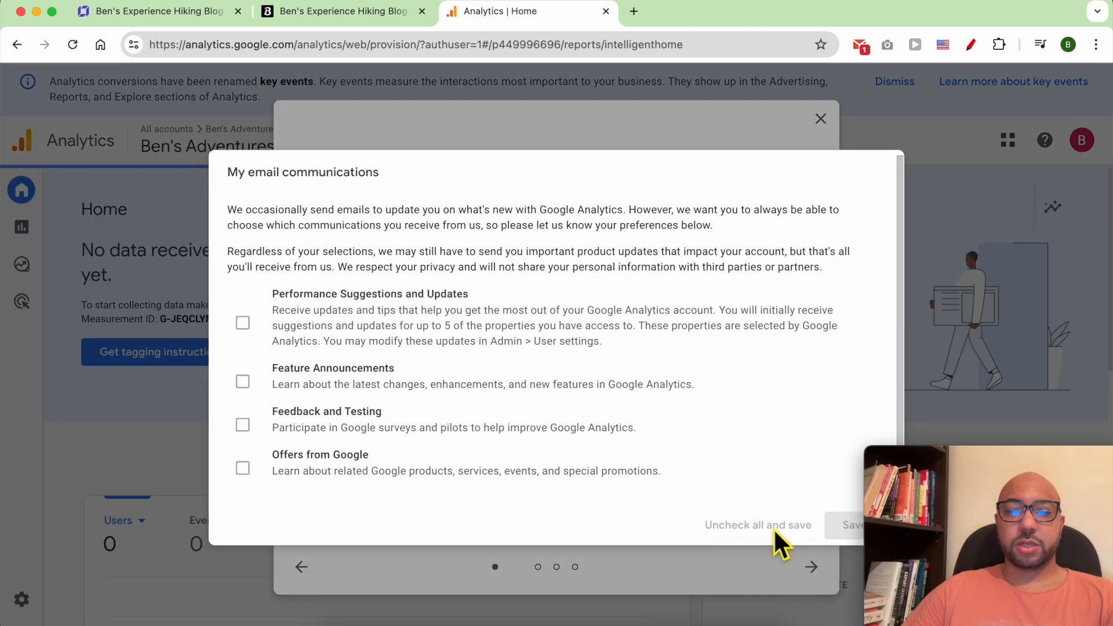
# Opt out of all email communications and dismiss the key events announcement and notice.
pyautogui.click(773, 526)
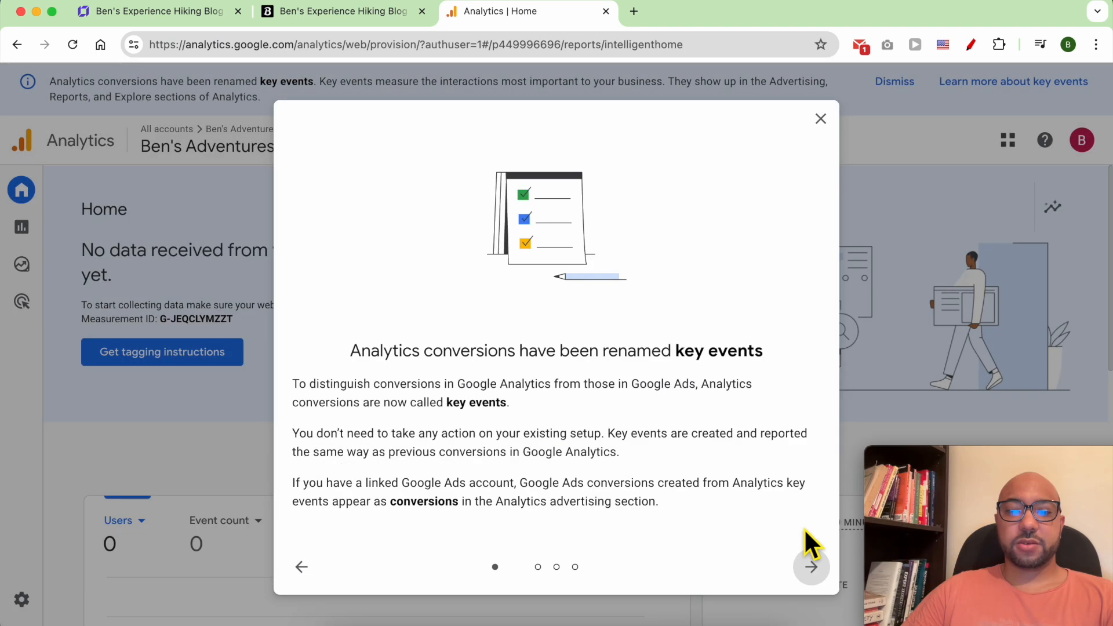
pyautogui.click(822, 120)
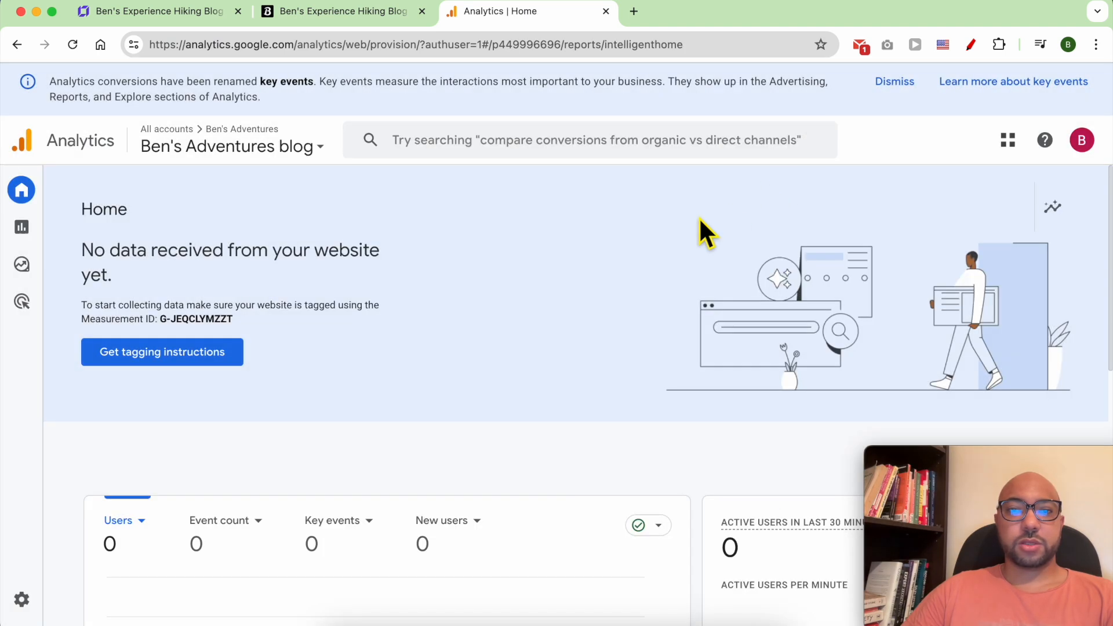
pyautogui.click(893, 81)
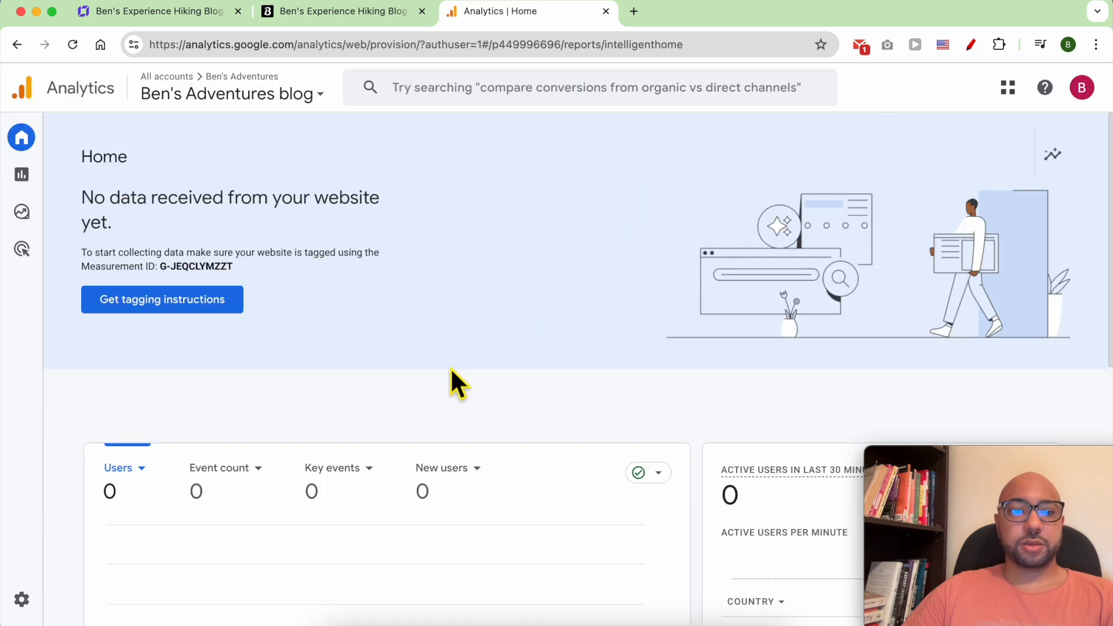
pyautogui.scroll(-5, 450, 373)
pyautogui.scroll(5, 450, 373)
pyautogui.scroll(-4, 467, 263)
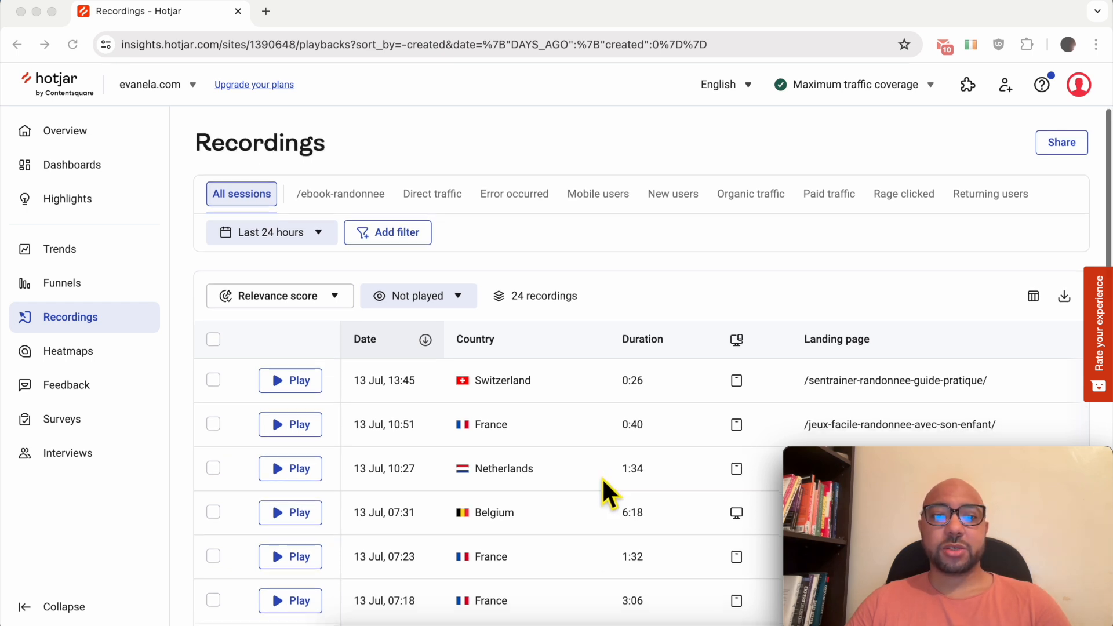
# Browse the Recordings list and play the 2:28 French visitor's steam cooker comparison session.
pyautogui.scroll(-3, 601, 478)
pyautogui.scroll(-1, 532, 261)
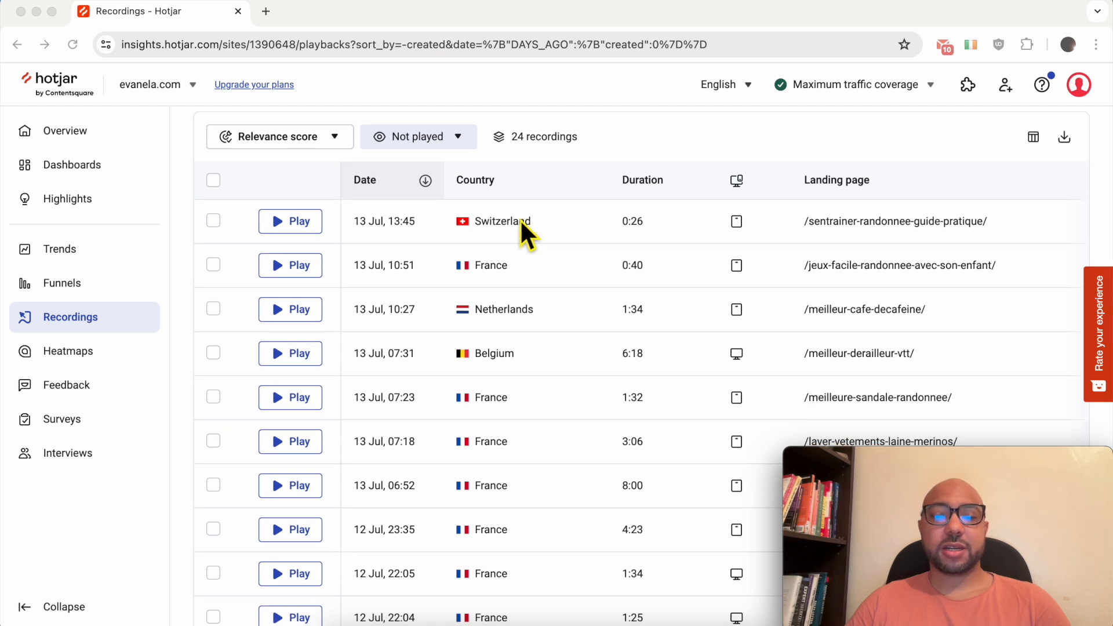
pyautogui.scroll(-8, 513, 394)
pyautogui.scroll(-3, 506, 366)
pyautogui.scroll(10, 506, 374)
pyautogui.scroll(1, 525, 370)
pyautogui.scroll(-2, 432, 244)
pyautogui.moveTo(380, 409)
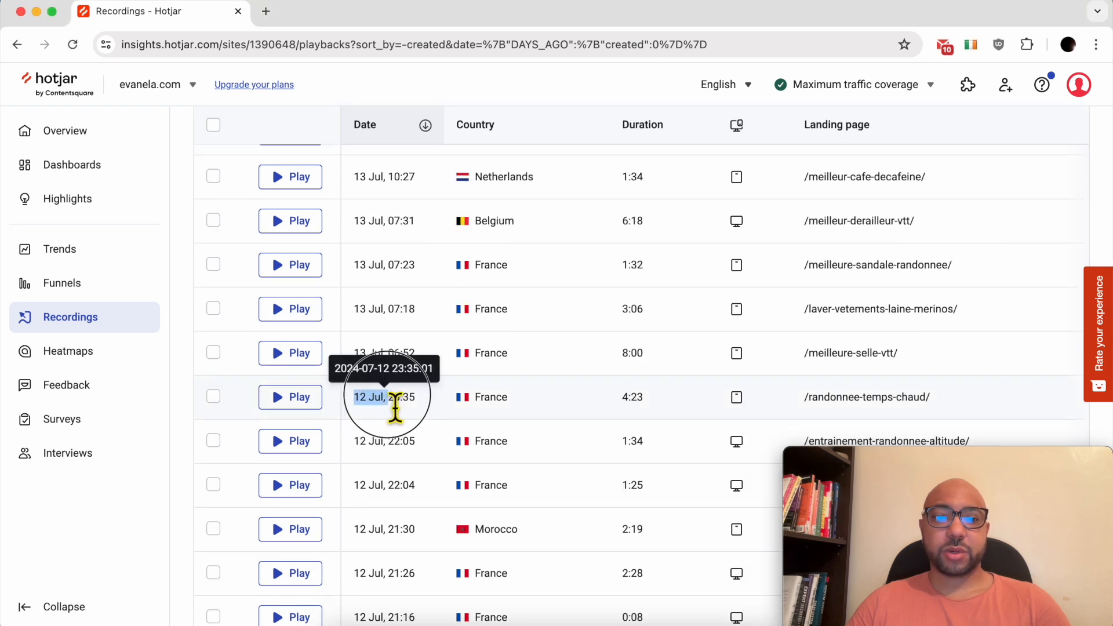
pyautogui.moveTo(354, 399); pyautogui.dragTo(384, 517)
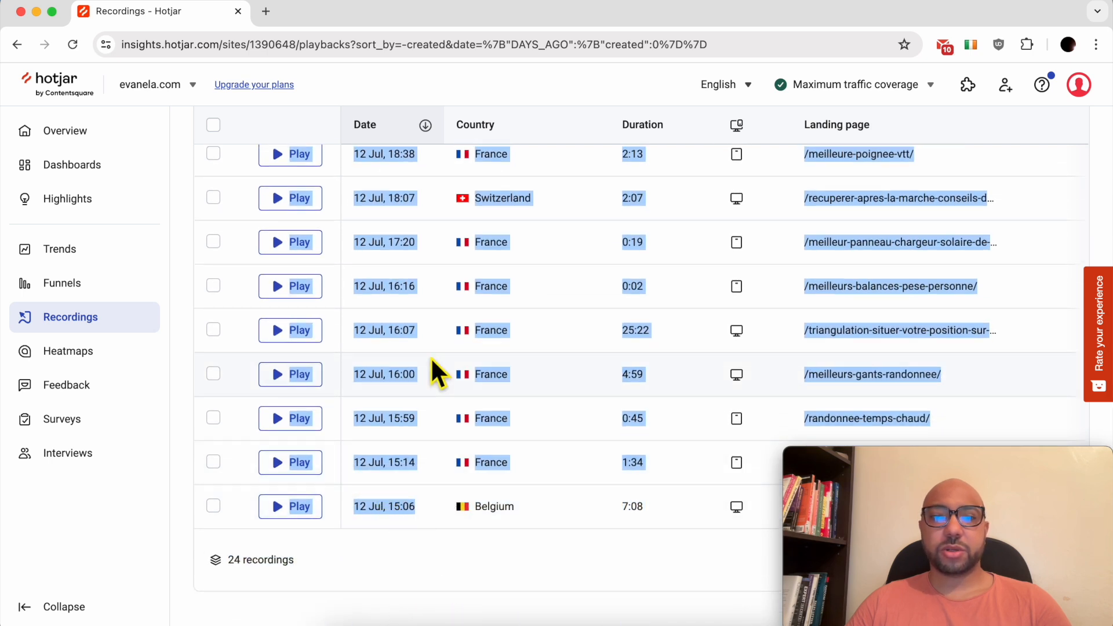
pyautogui.scroll(8, 433, 369)
pyautogui.click(432, 365)
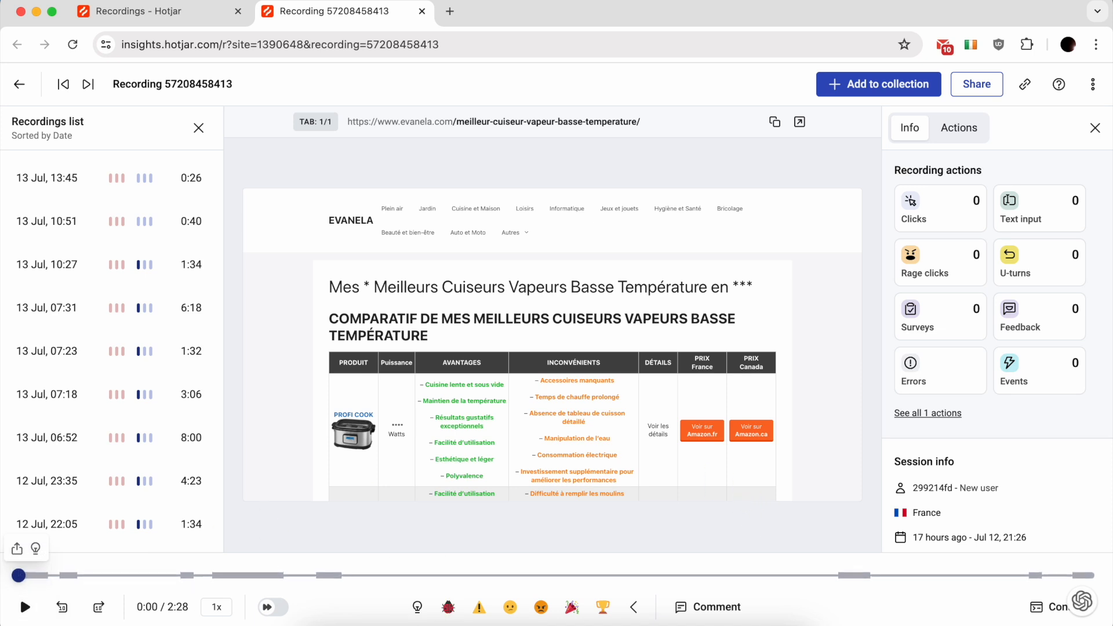
pyautogui.click(25, 606)
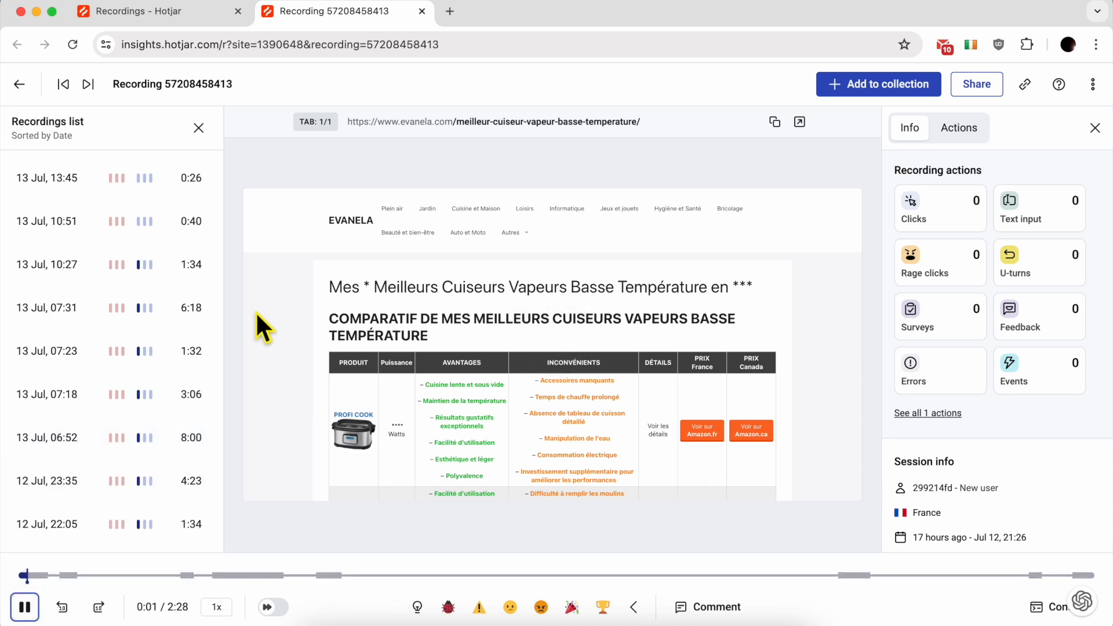
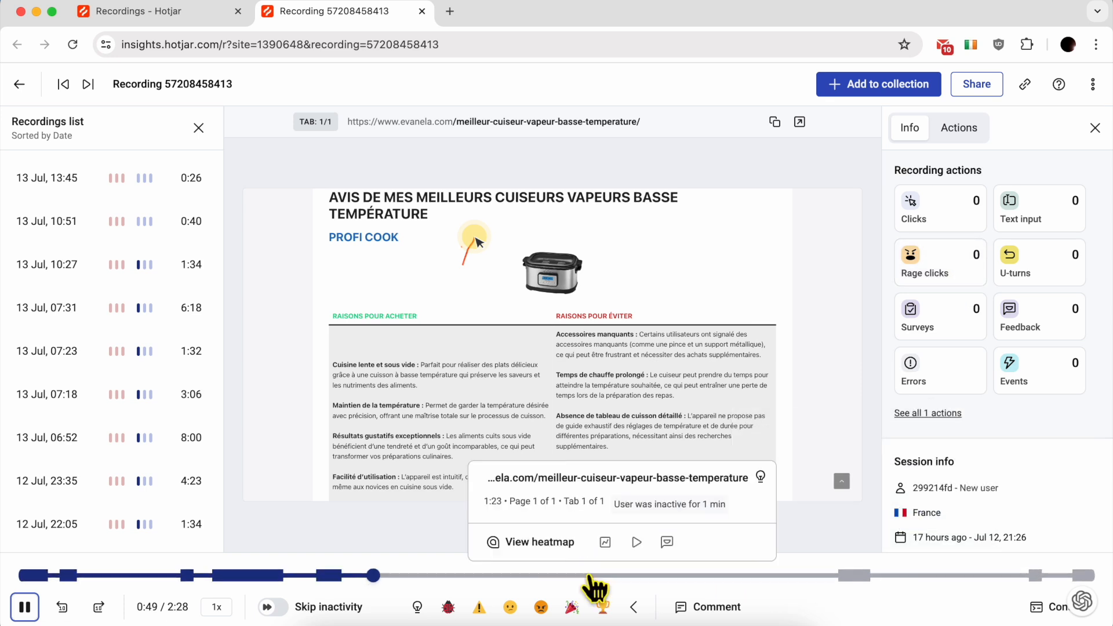
# Skip ahead in the steam-cooker replay, close it, and scroll down the Recordings list.
pyautogui.click(824, 576)
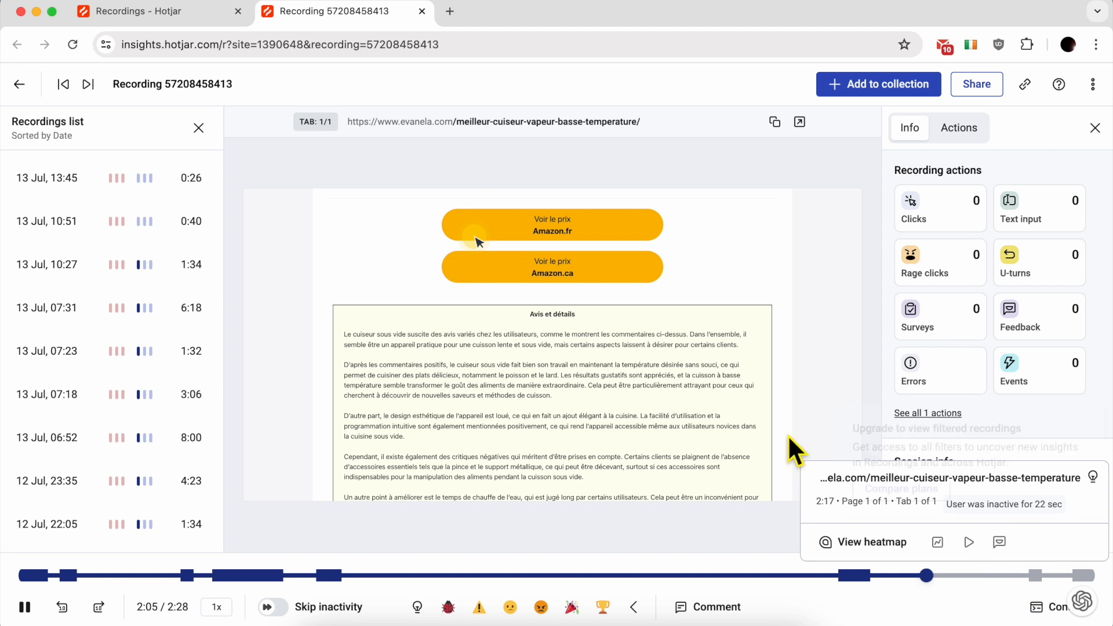
pyautogui.press('super+w')
pyautogui.scroll(-2, 625, 384)
pyautogui.scroll(-4, 625, 384)
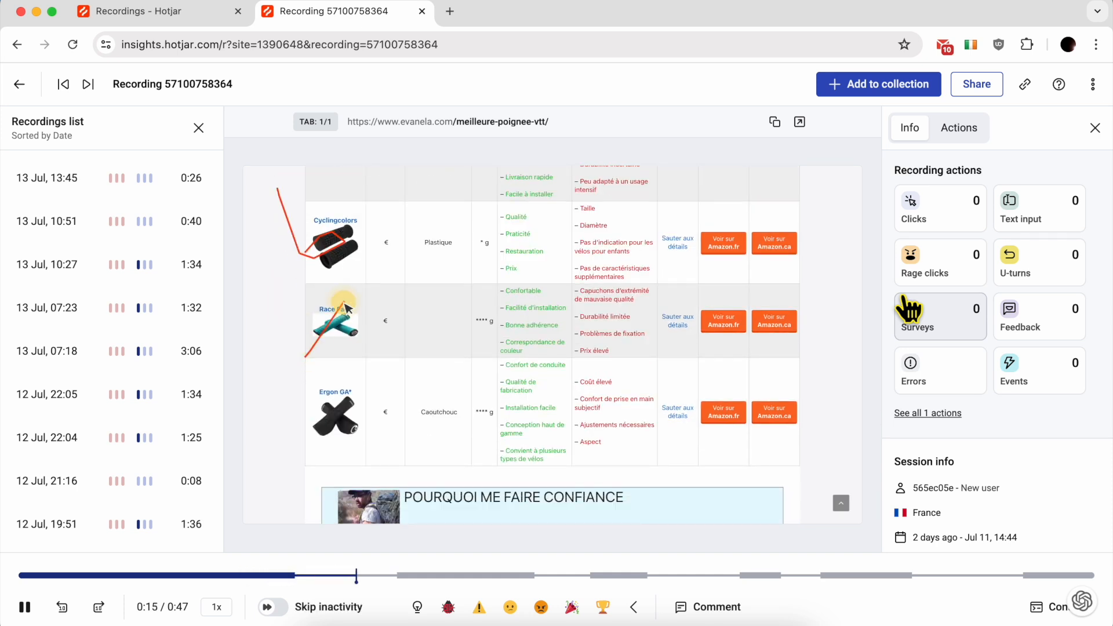
# Pause, then resume the mountain-bike grips replay and let it run to 0:46.
pyautogui.click(321, 369)
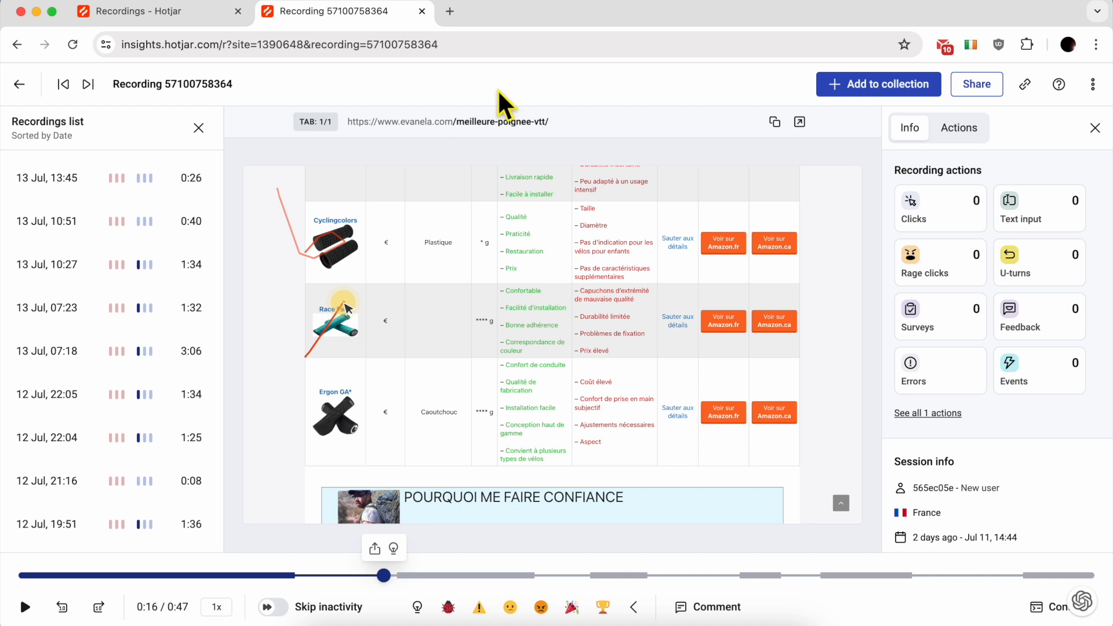
pyautogui.click(466, 350)
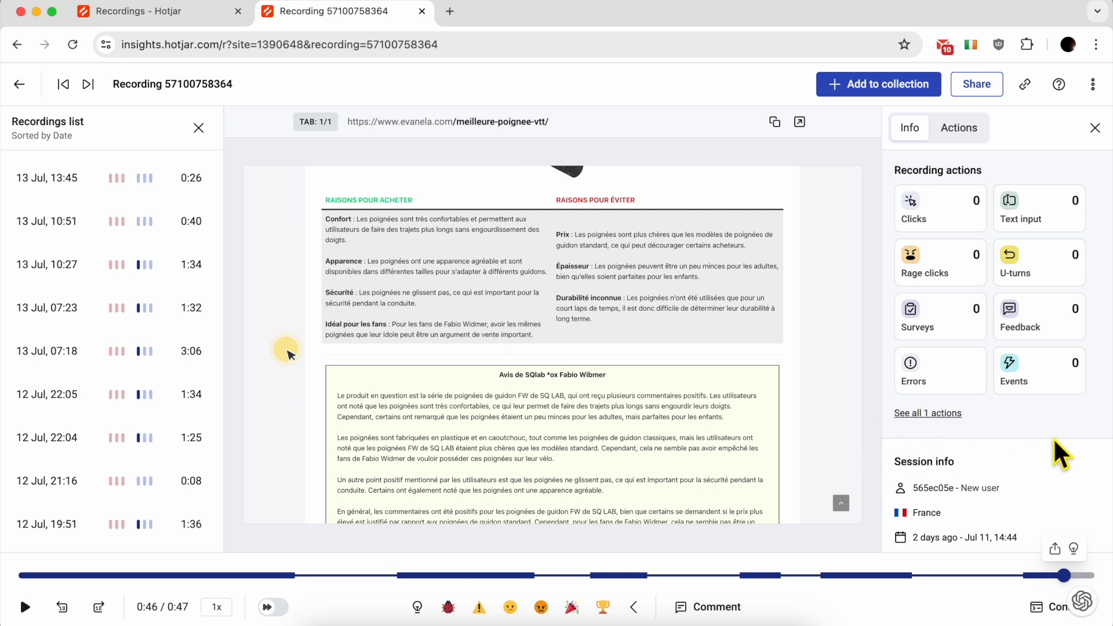
pyautogui.scroll(-3, 989, 452)
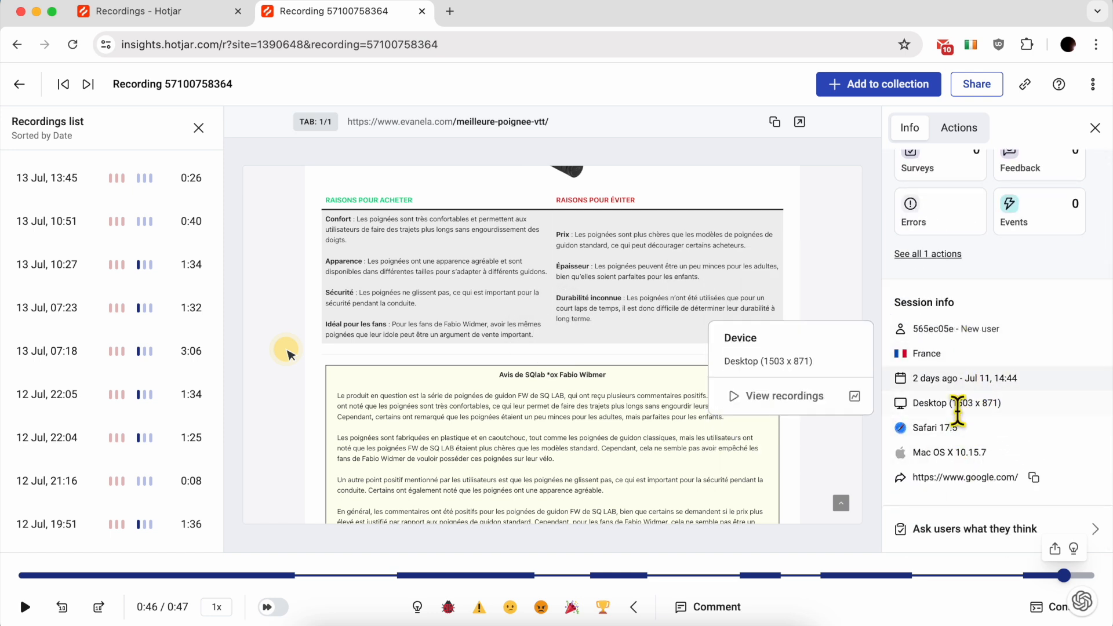
# Highlight the session's Desktop device, Safari 17.5 browser, Mac OS X 10.15.7 and google.com referrer.
pyautogui.moveTo(913, 404); pyautogui.dragTo(943, 404)
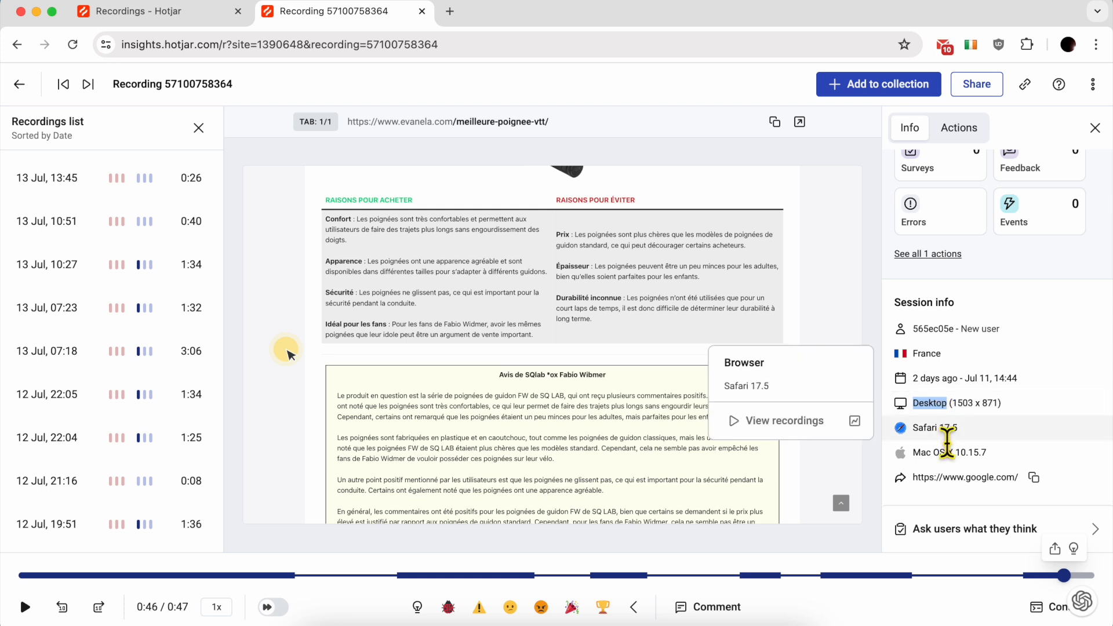
pyautogui.tripleClick(930, 430)
pyautogui.click(998, 449)
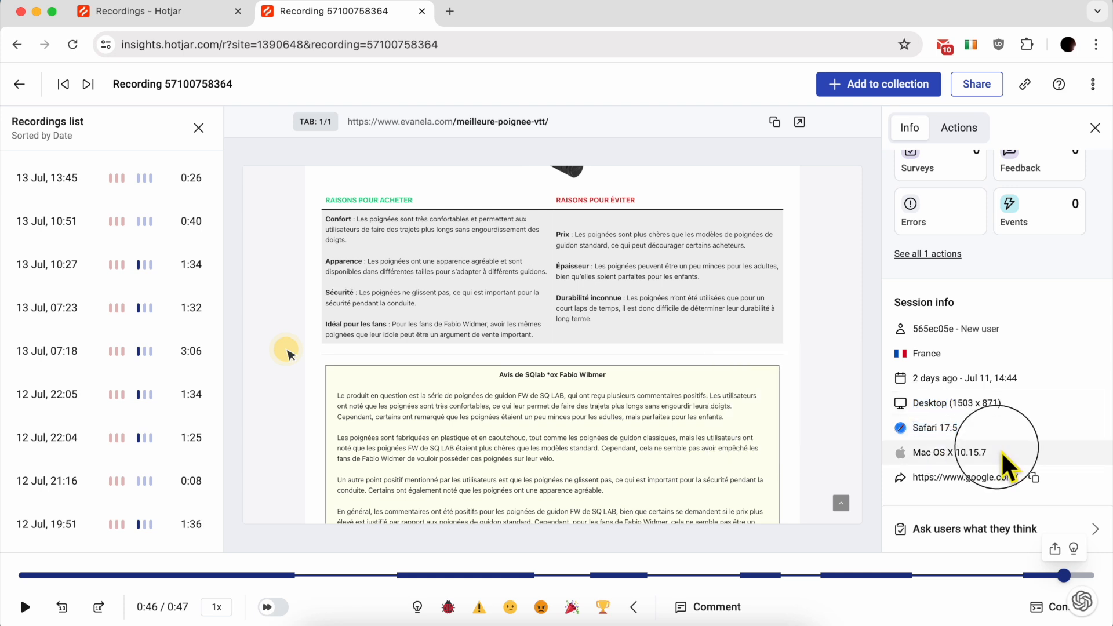
pyautogui.tripleClick(1001, 451)
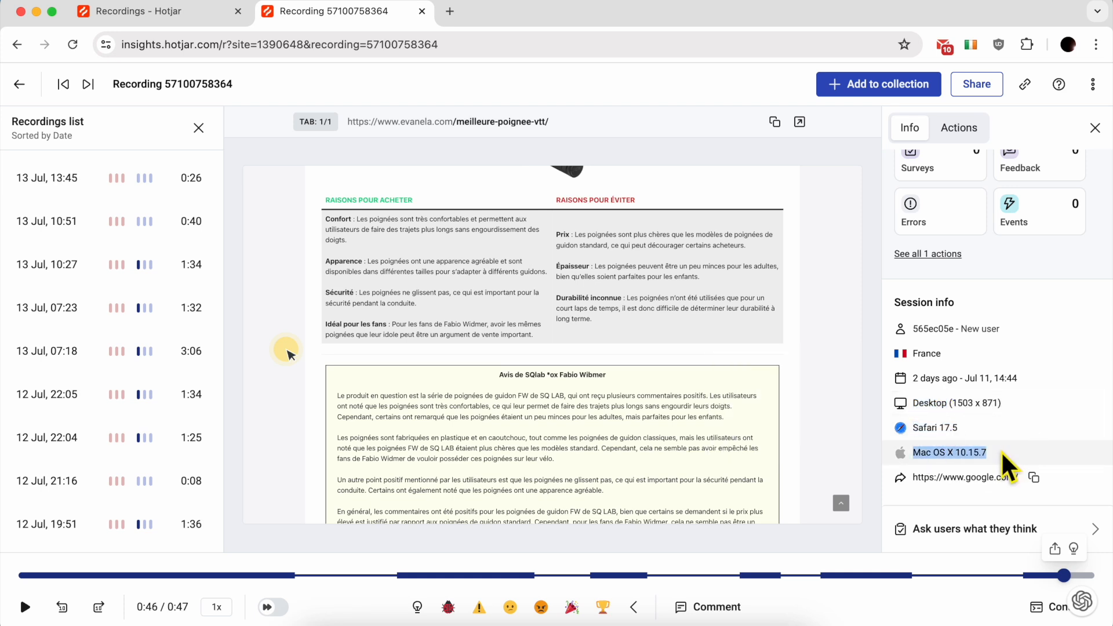
pyautogui.click(1056, 450)
pyautogui.doubleClick(1064, 474)
pyautogui.click(1063, 475)
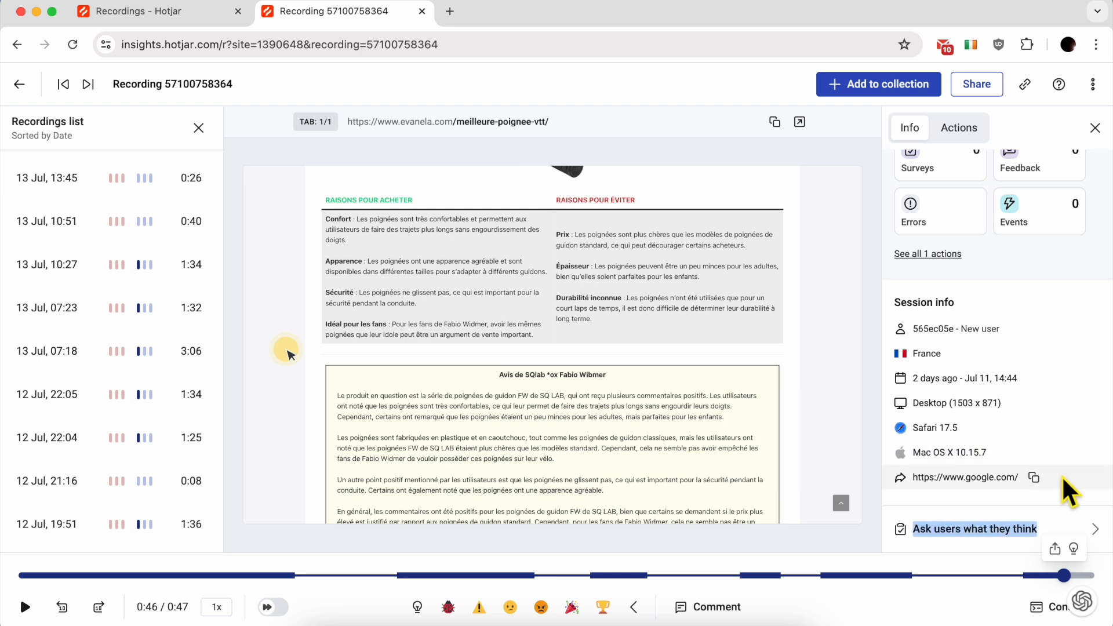
pyautogui.tripleClick(997, 475)
pyautogui.moveTo(1004, 361)
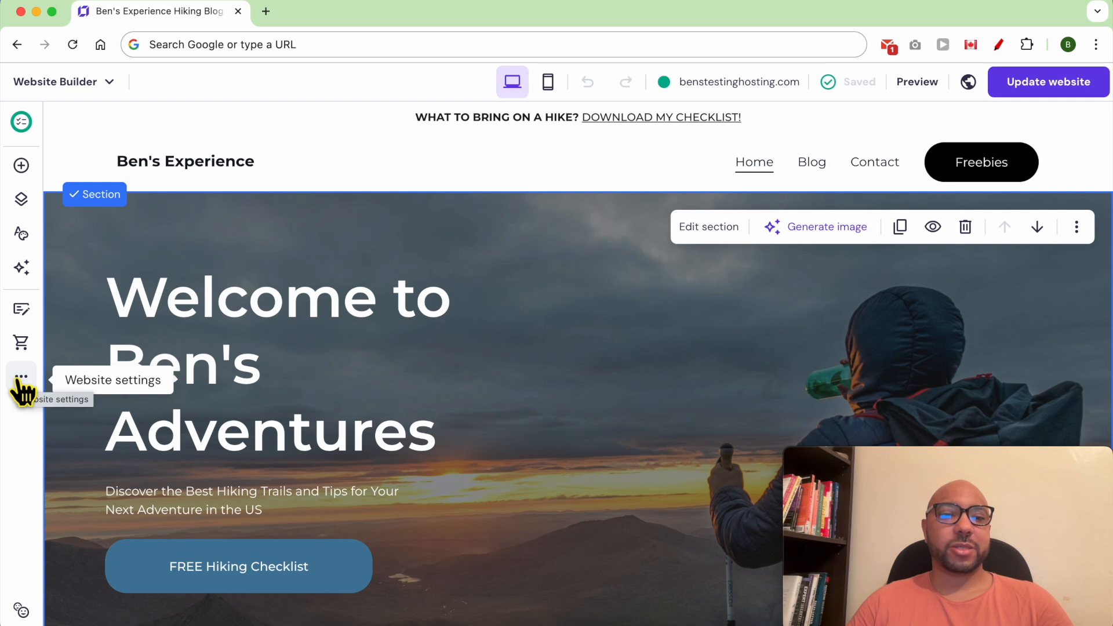
# Open the site's Integrations and expand Hotjar to show its empty site ID field.
pyautogui.click(21, 383)
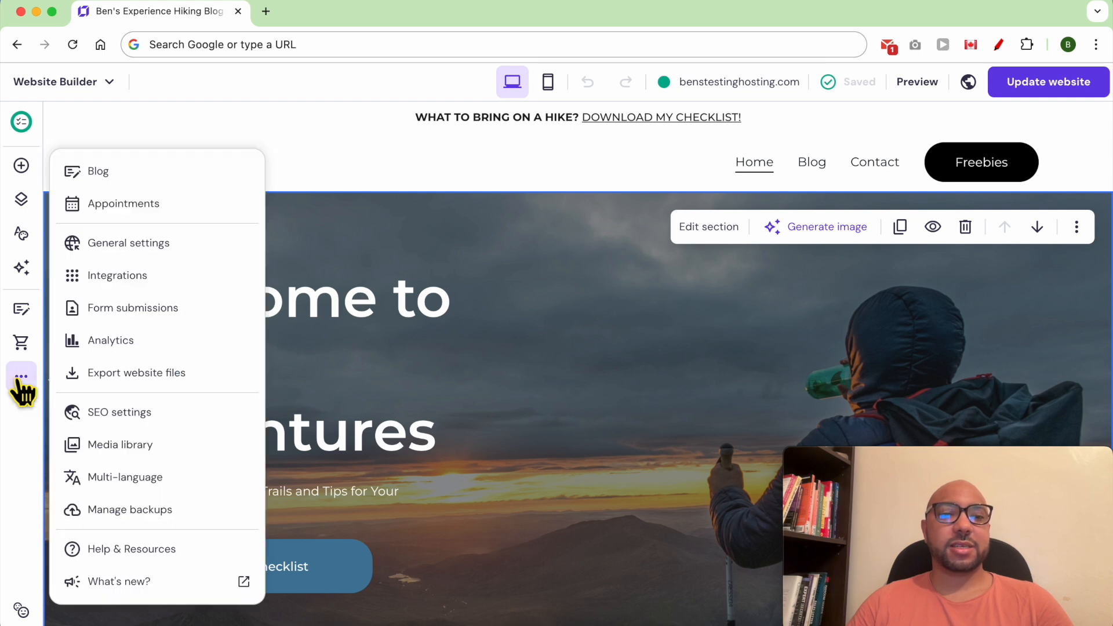
pyautogui.click(225, 276)
pyautogui.scroll(-5, 475, 351)
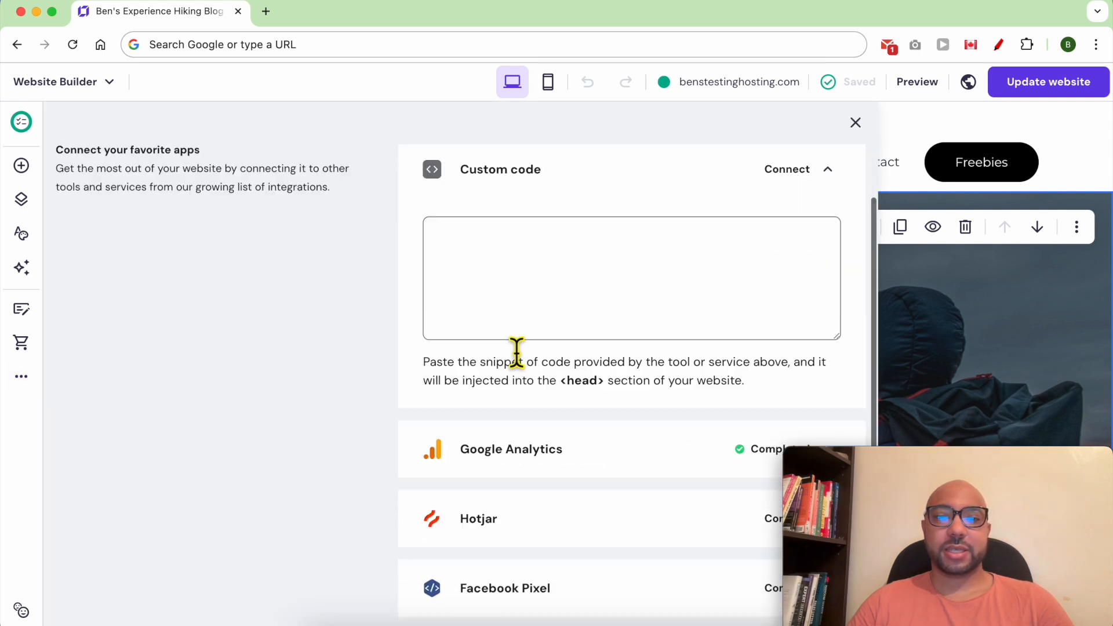
pyautogui.scroll(-3, 557, 355)
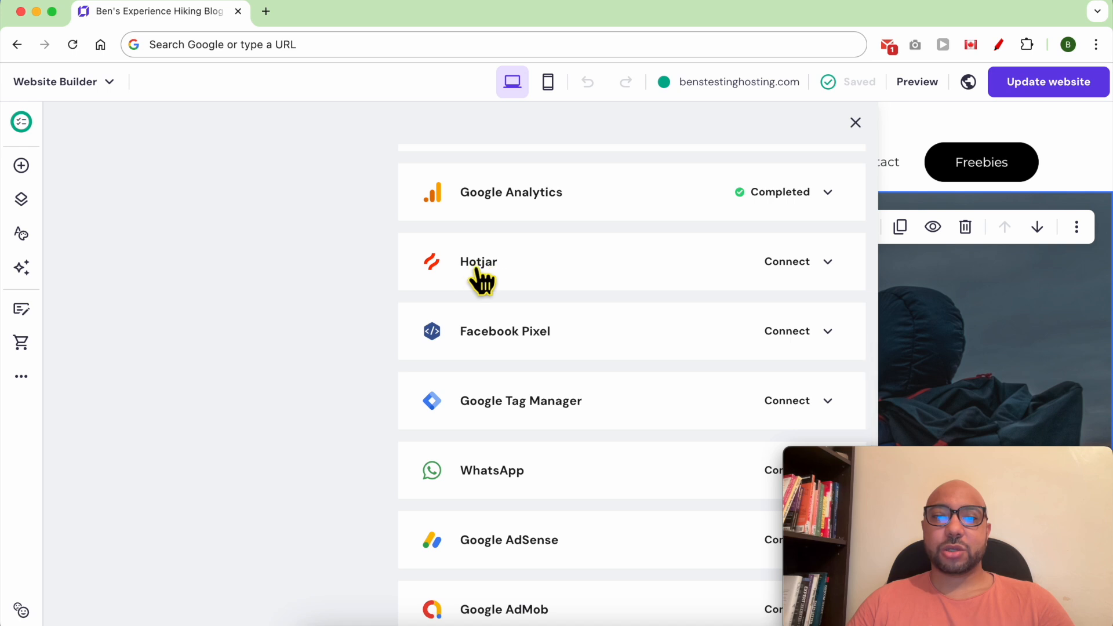
pyautogui.click(790, 266)
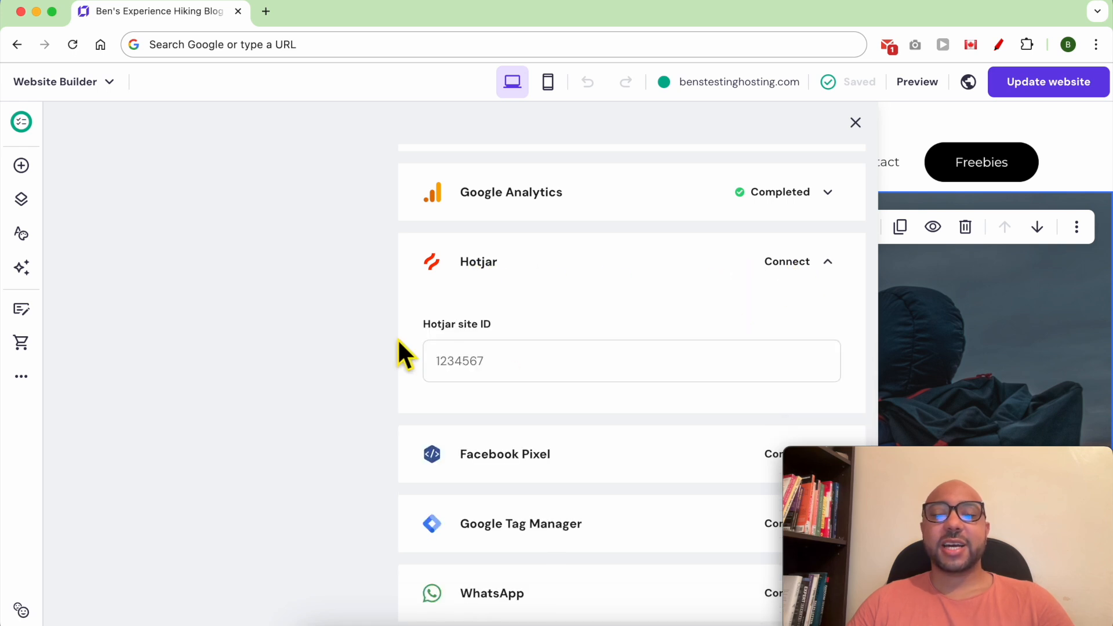
pyautogui.moveTo(412, 325); pyautogui.dragTo(552, 319)
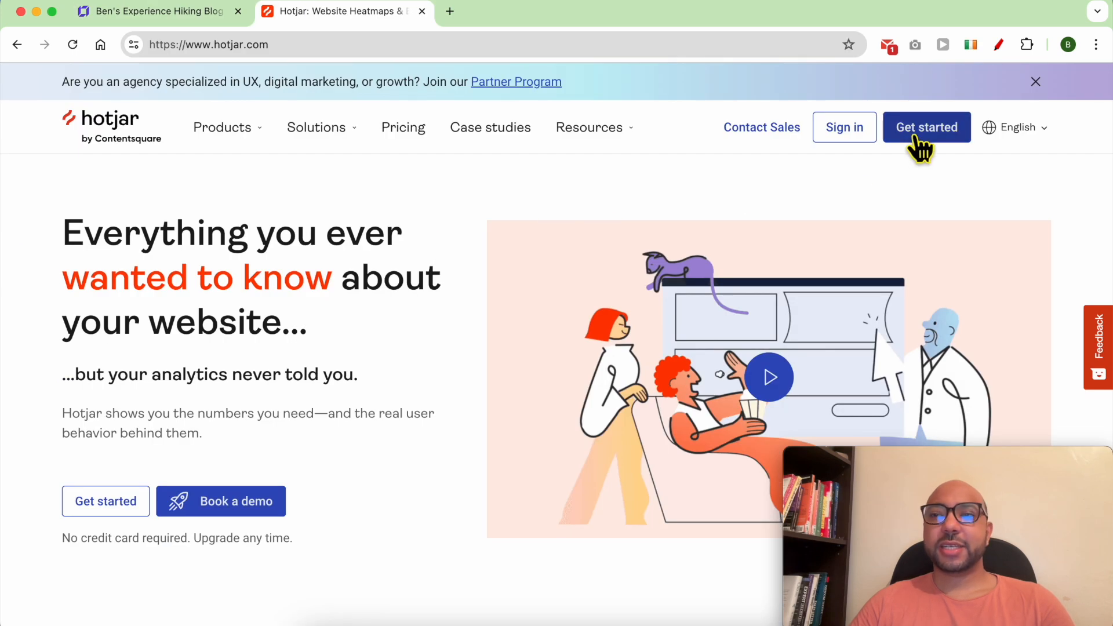
# Sign up for Hotjar with the account e-mail, accept the terms, and paste the emailed verification code.
pyautogui.click(926, 133)
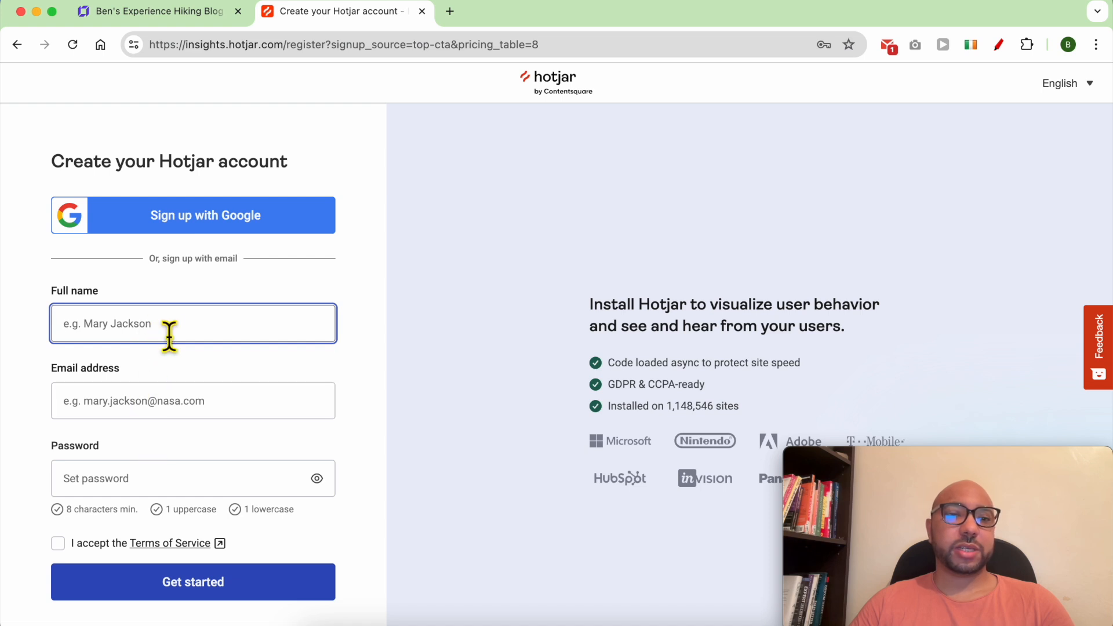
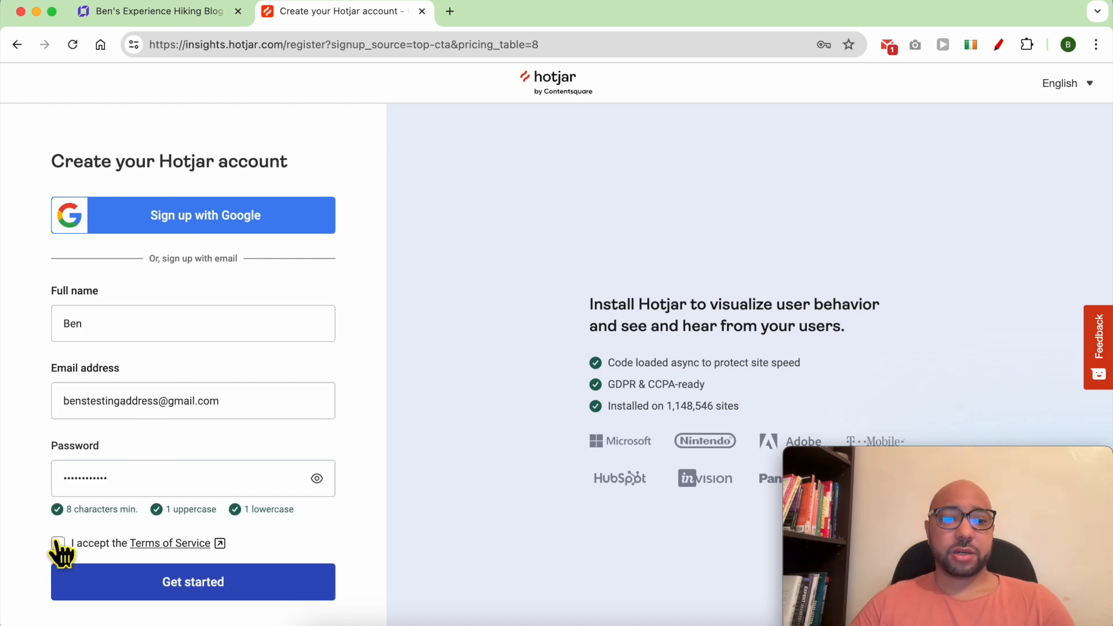
pyautogui.click(58, 543)
pyautogui.click(233, 591)
pyautogui.click(441, 416)
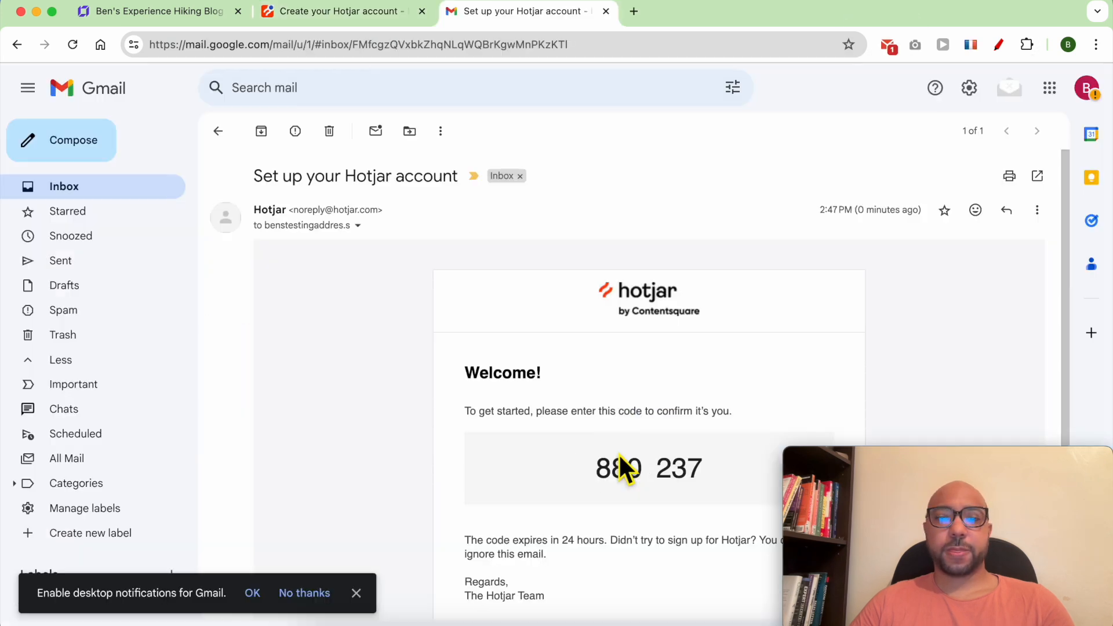
pyautogui.doubleClick(618, 458)
pyautogui.rightClick(622, 461)
pyautogui.click(632, 413)
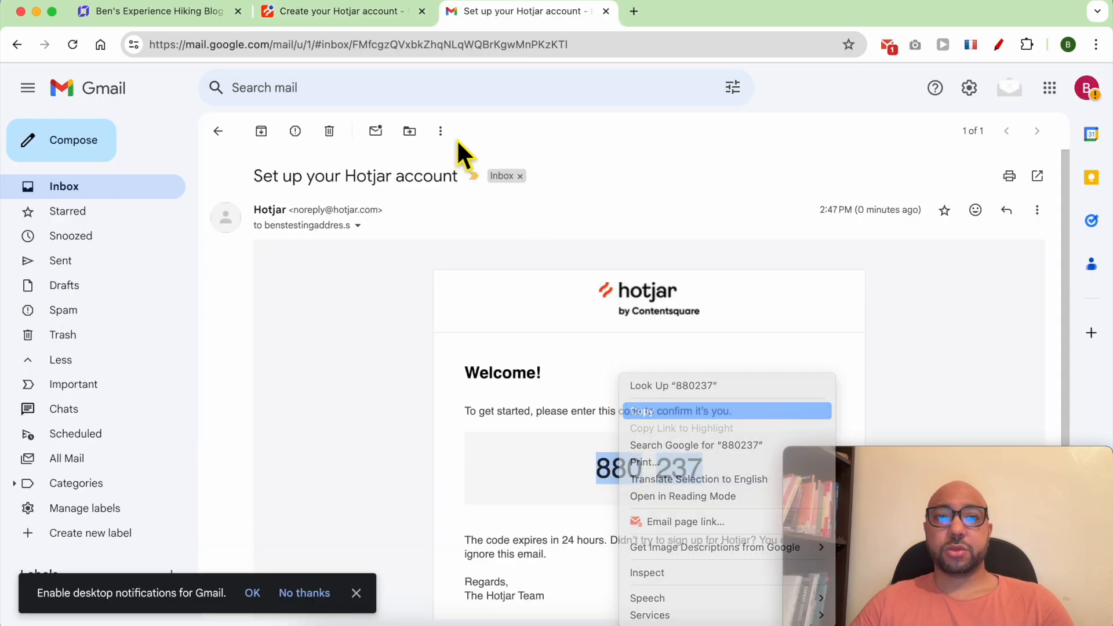
pyautogui.click(339, 11)
pyautogui.rightClick(72, 361)
pyautogui.click(168, 428)
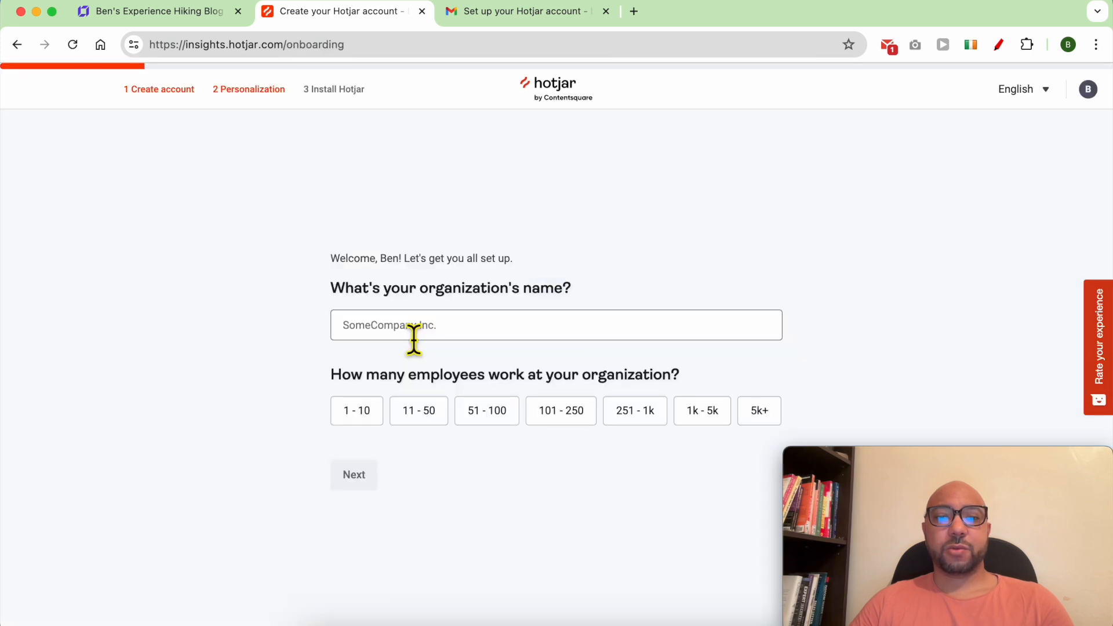
# Complete onboarding: organization 'Ben's testing', Digital Marketer role, the blog's address, goal monitoring performance.
pyautogui.click(437, 338)
pyautogui.write("Ben's testing")
pyautogui.press('Return')
pyautogui.click(376, 267)
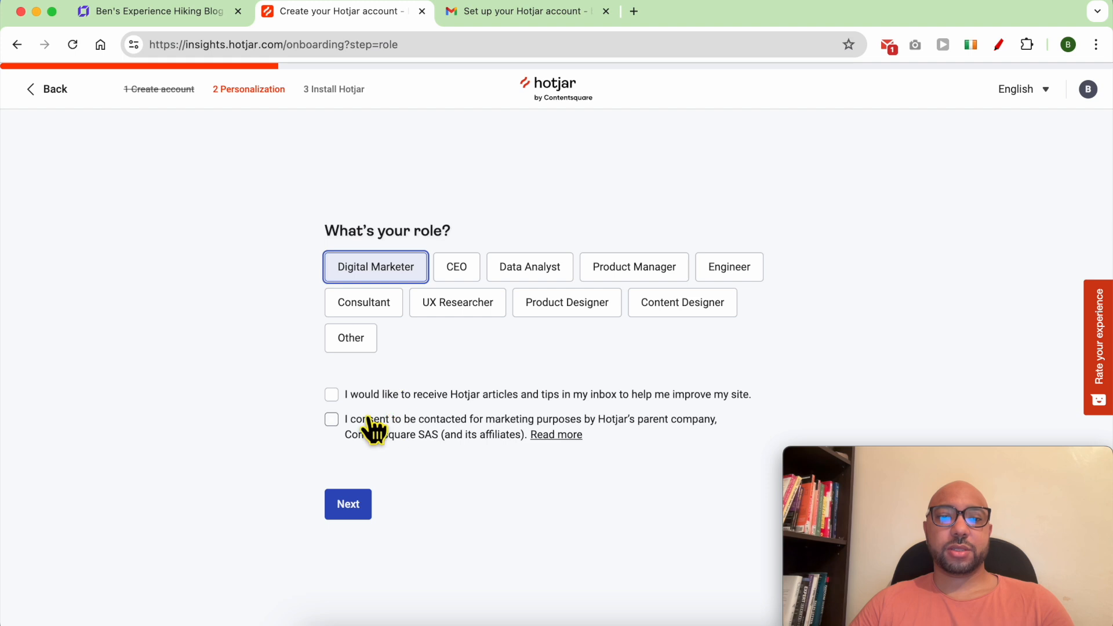
pyautogui.click(366, 504)
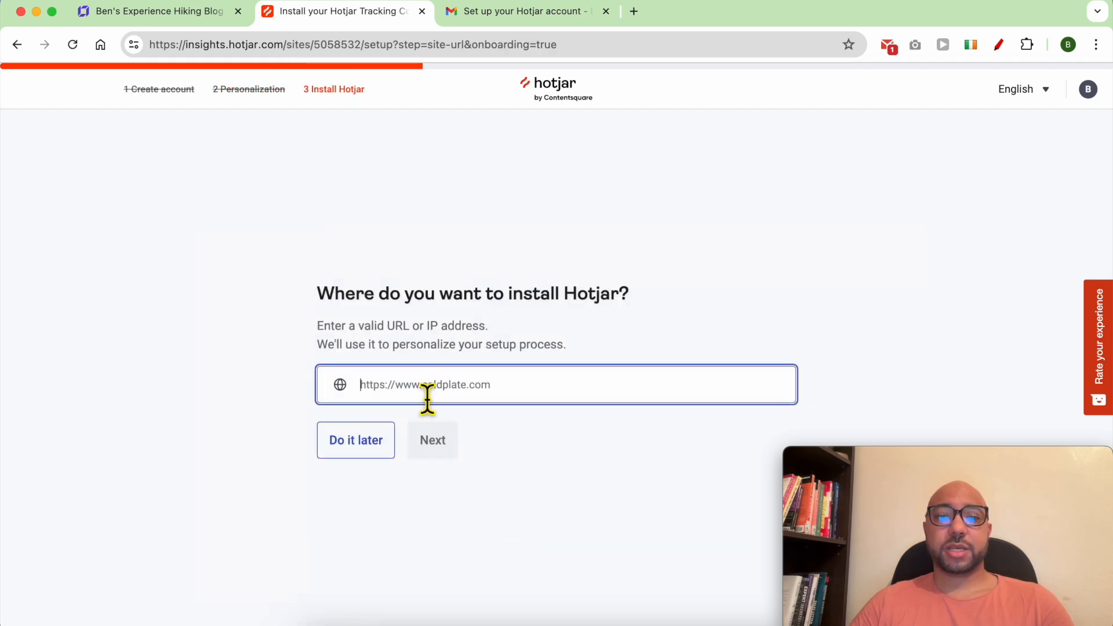
pyautogui.press('super+v')
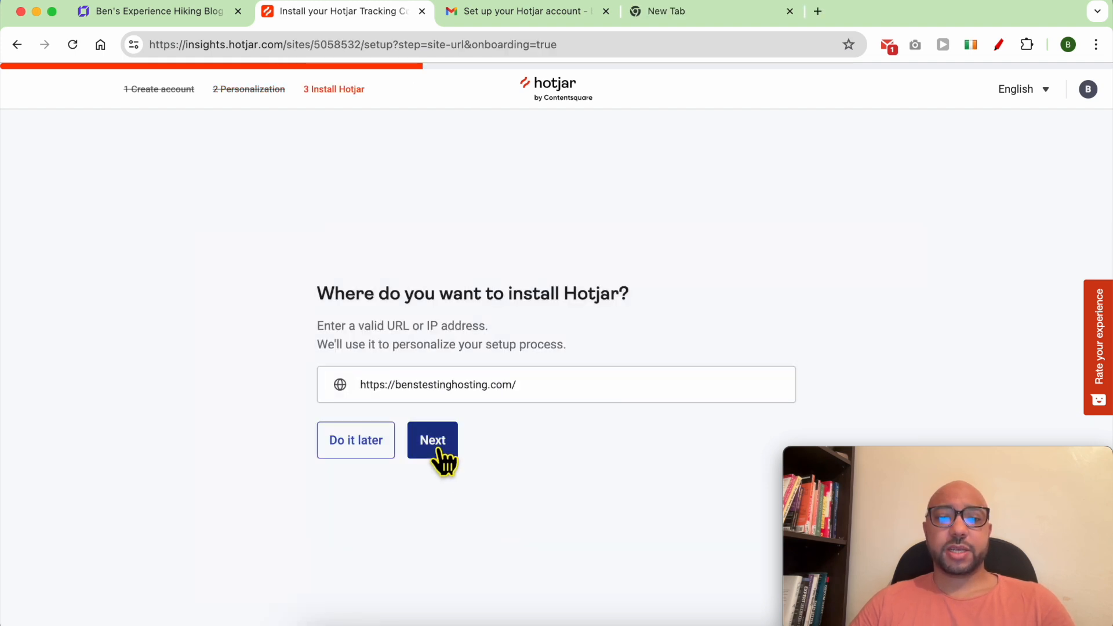
pyautogui.click(439, 451)
pyautogui.click(201, 430)
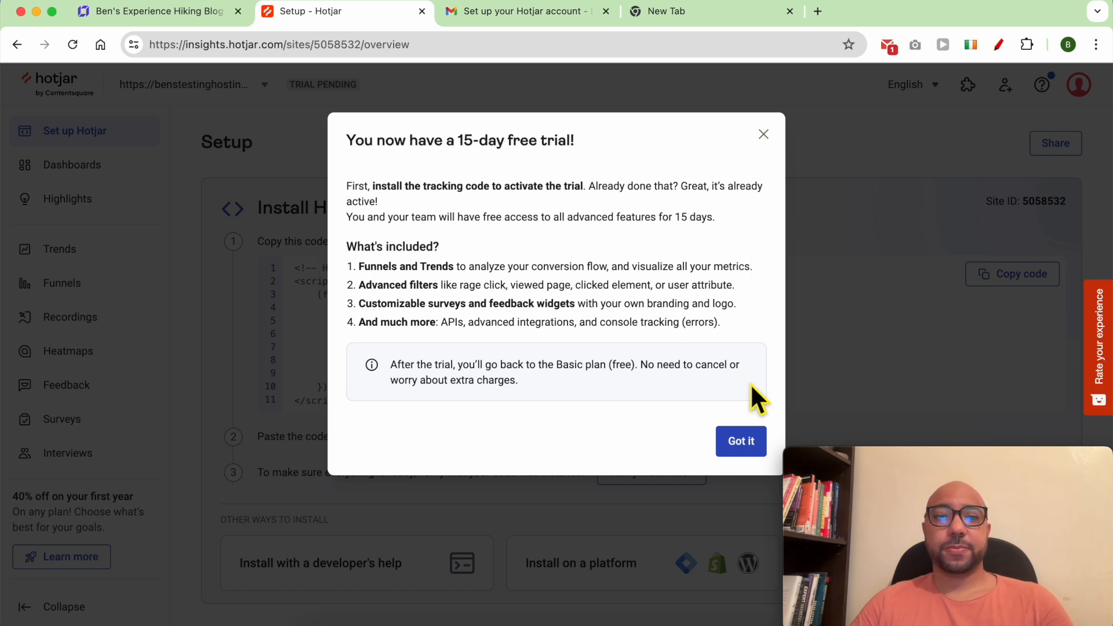
# Copy the new Hotjar site ID and paste it into the builder's Hotjar site ID field.
pyautogui.click(744, 440)
pyautogui.scroll(-1, 789, 273)
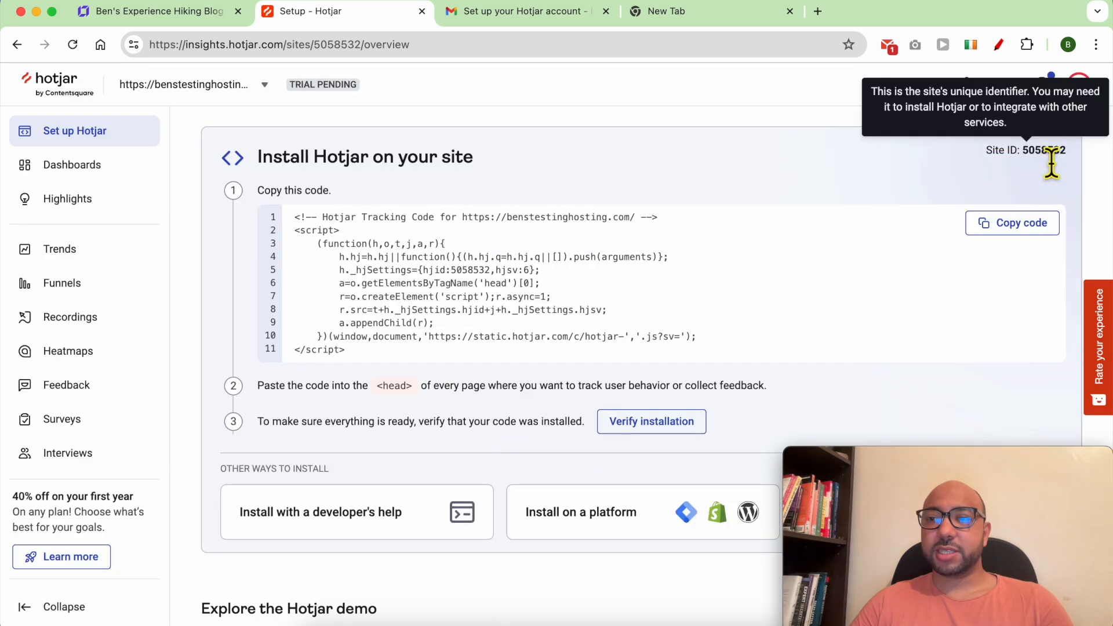
pyautogui.tripleClick(1056, 152)
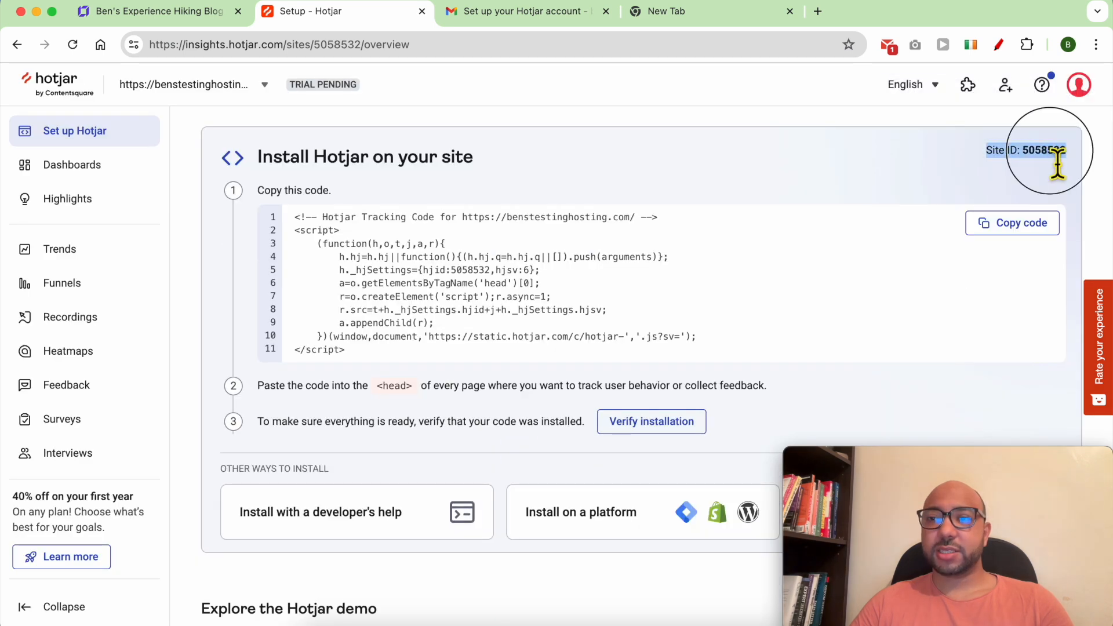
pyautogui.rightClick(1055, 155)
pyautogui.click(900, 183)
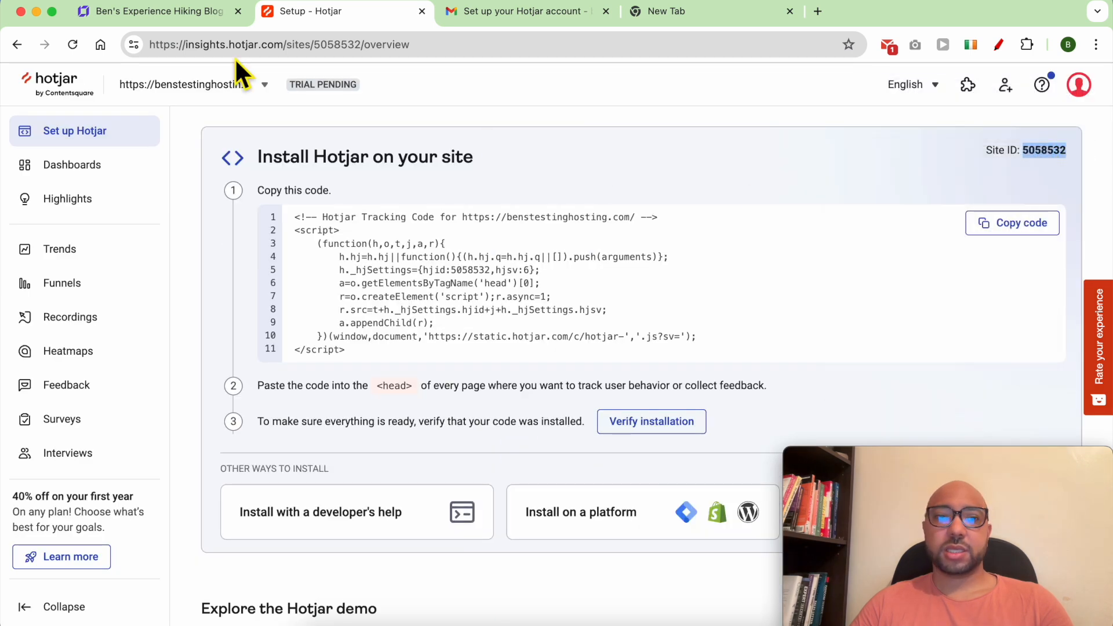
pyautogui.click(144, 12)
pyautogui.click(368, 374)
pyautogui.click(492, 377)
pyautogui.rightClick(492, 377)
pyautogui.click(603, 410)
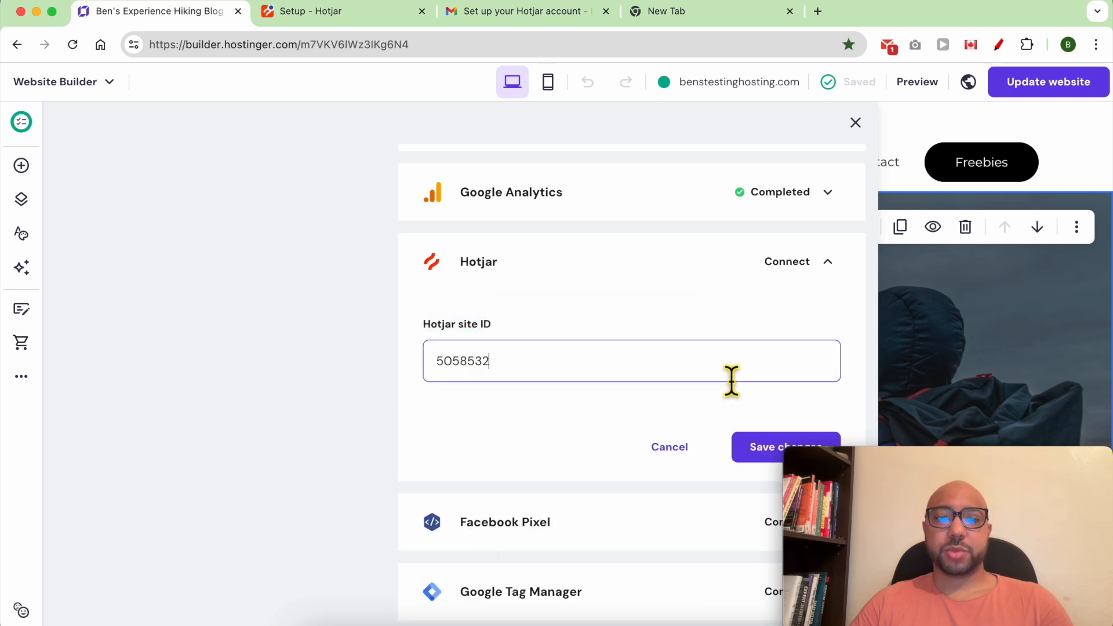
# Save the Hotjar integration with the pasted site ID.
pyautogui.moveTo(847, 457); pyautogui.dragTo(931, 457)
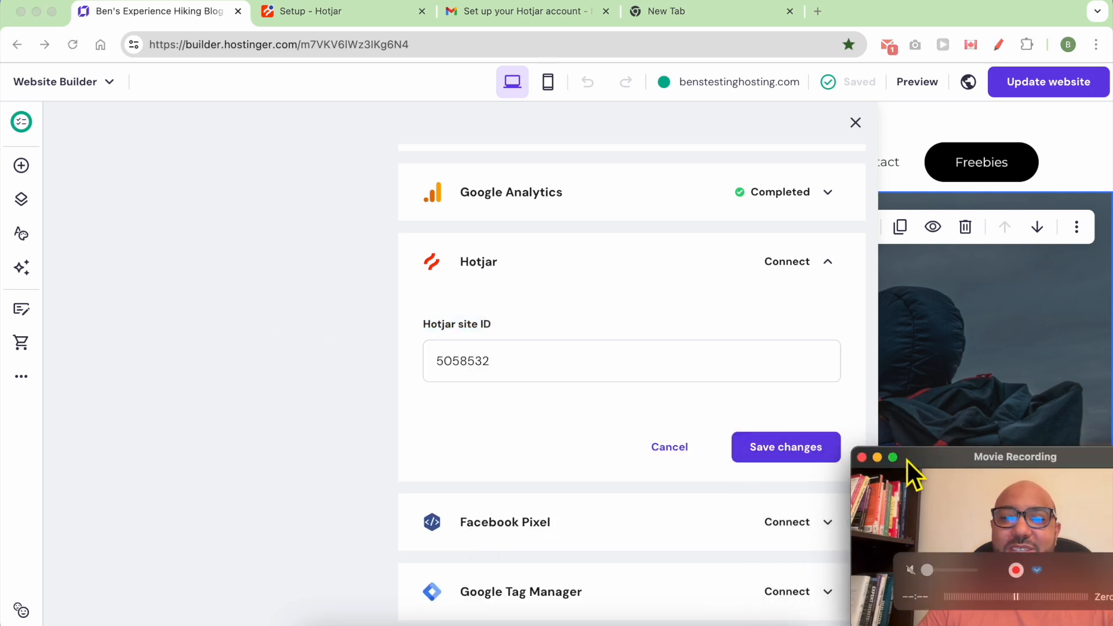
pyautogui.click(798, 453)
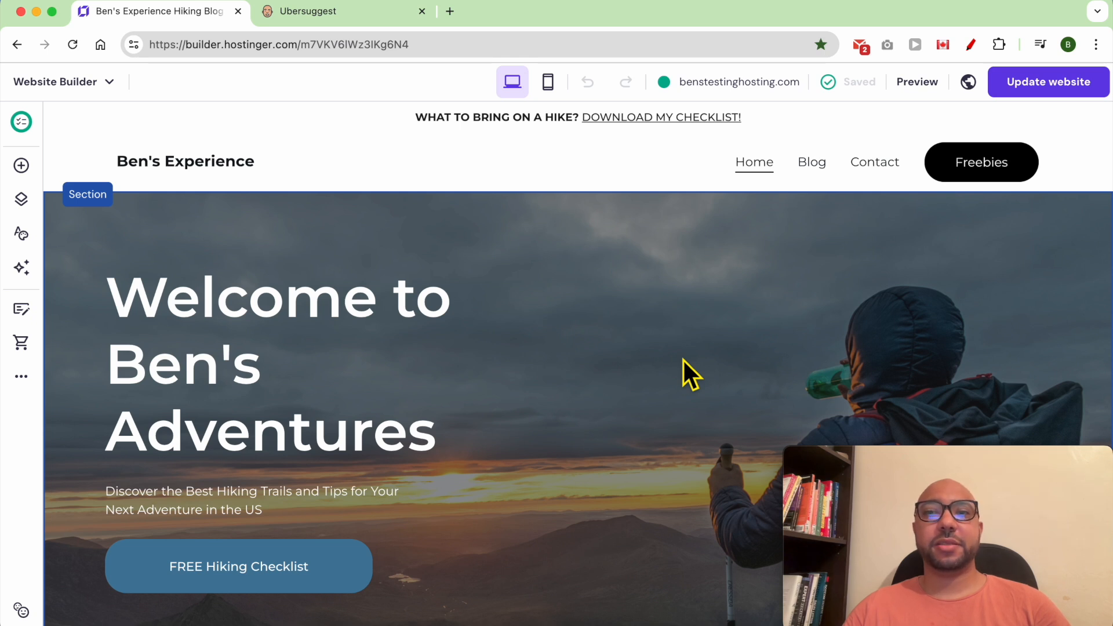
# Open the Home page's SEO settings and switch the page list to Product pages, then Main pages.
pyautogui.click(683, 360)
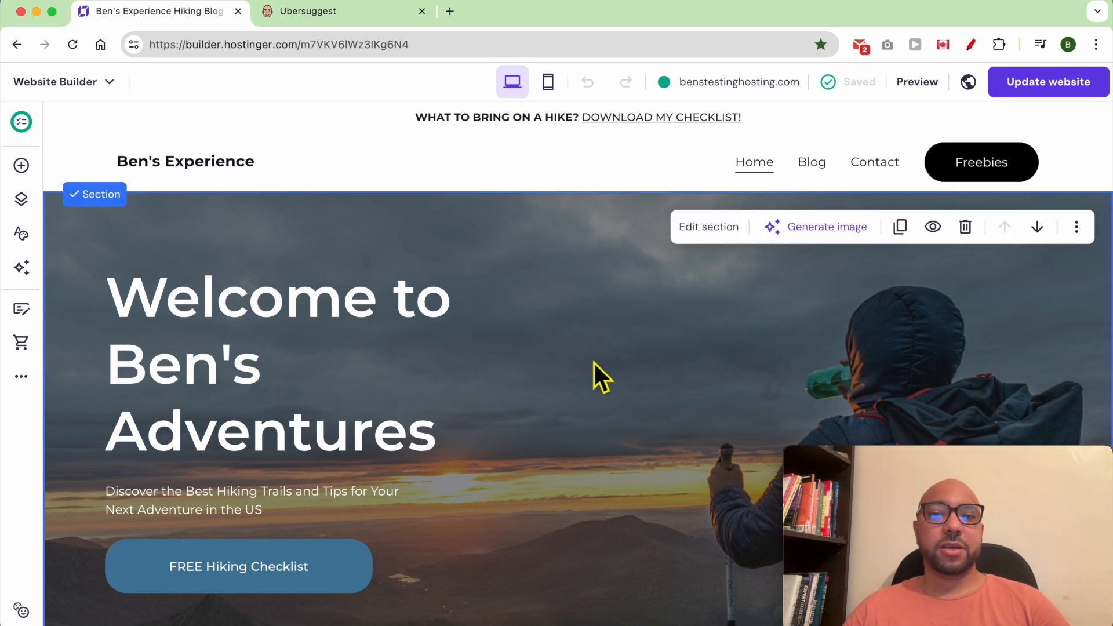
pyautogui.click(23, 380)
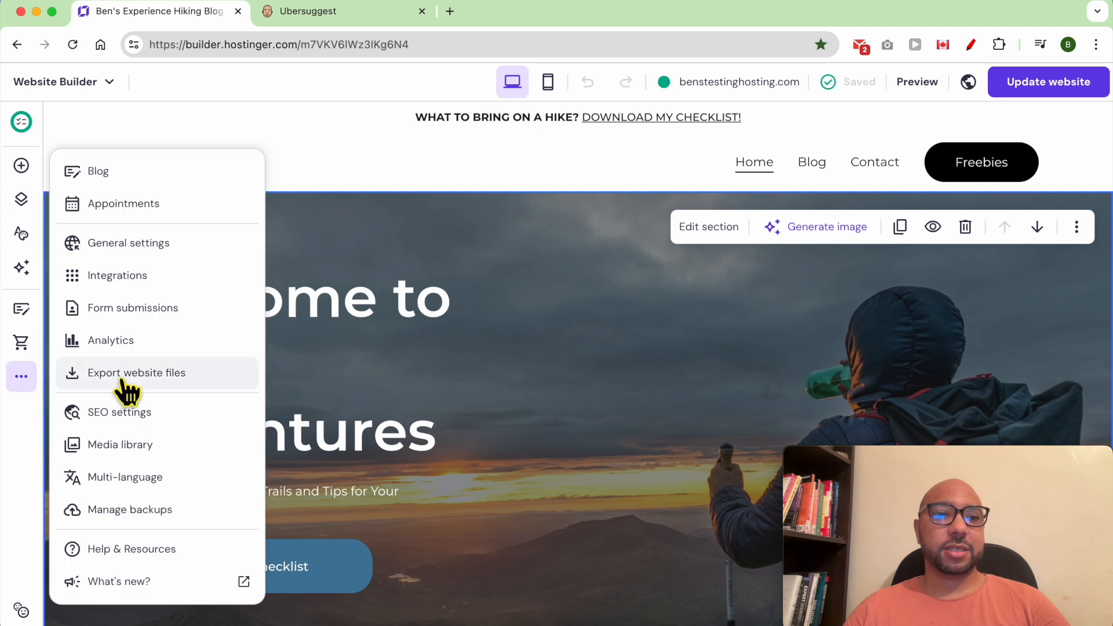
pyautogui.click(200, 421)
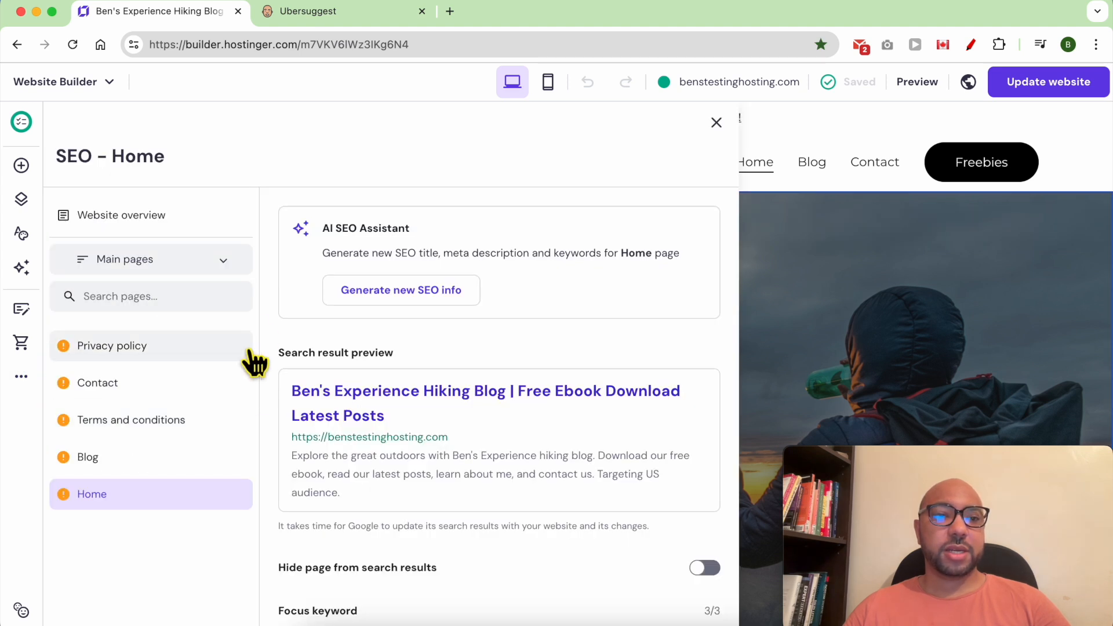
pyautogui.click(165, 264)
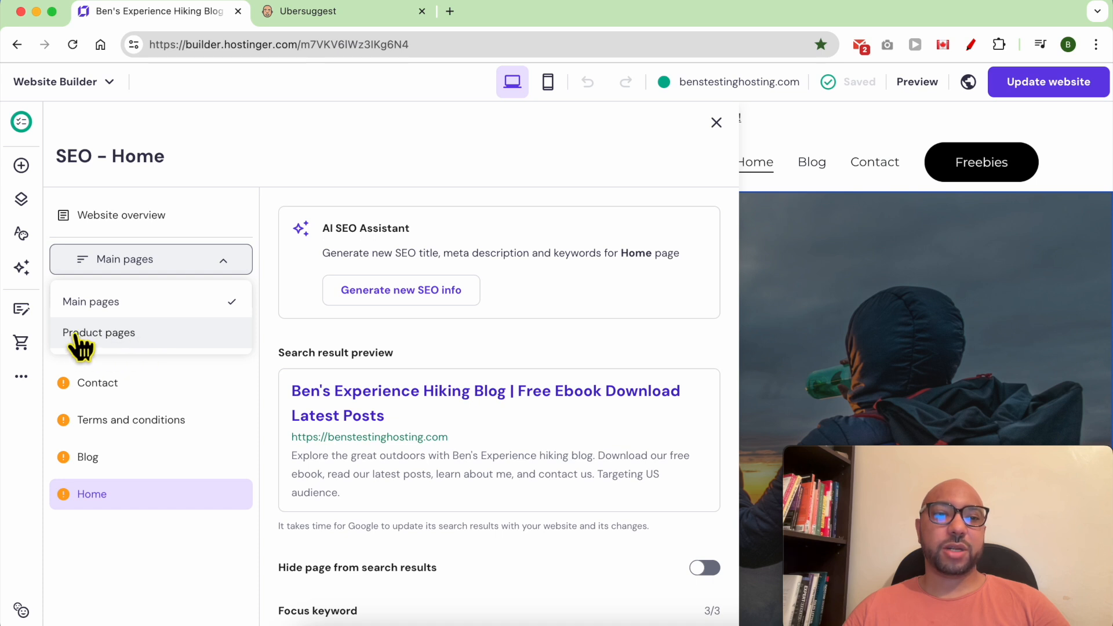
pyautogui.click(116, 342)
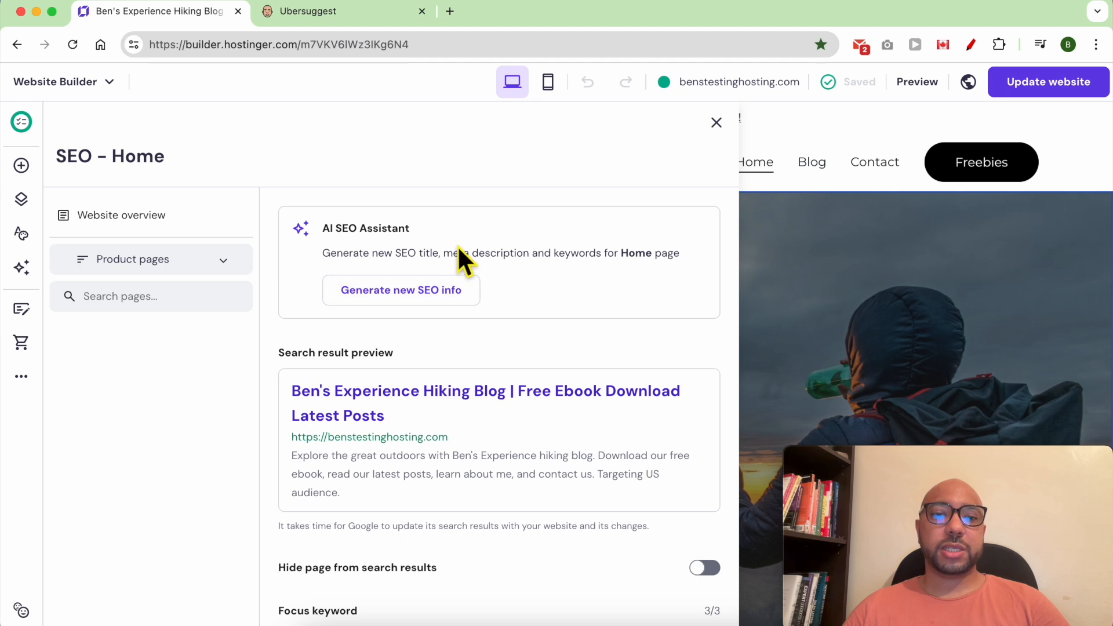
pyautogui.click(179, 262)
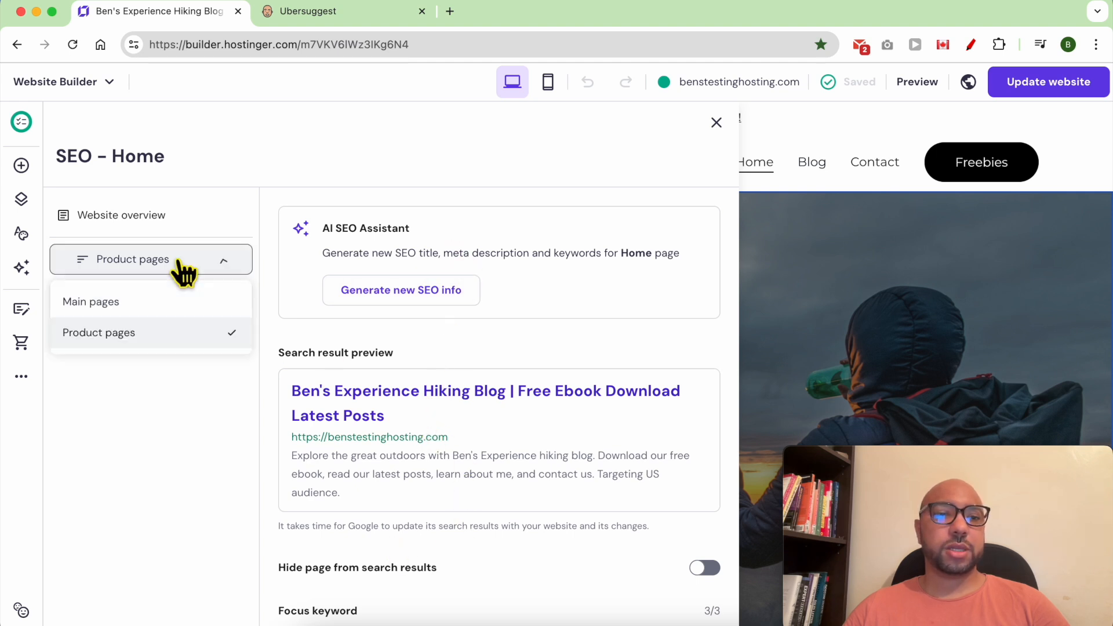
pyautogui.click(164, 305)
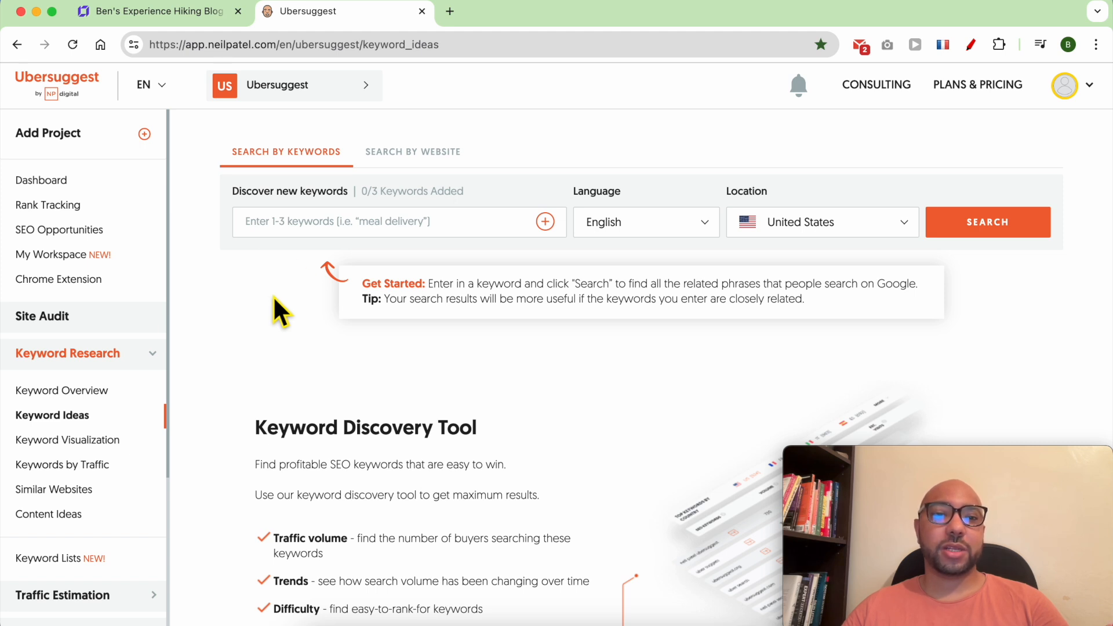
# Search Ubersuggest keyword ideas for 'best hiking'.
pyautogui.click(308, 236)
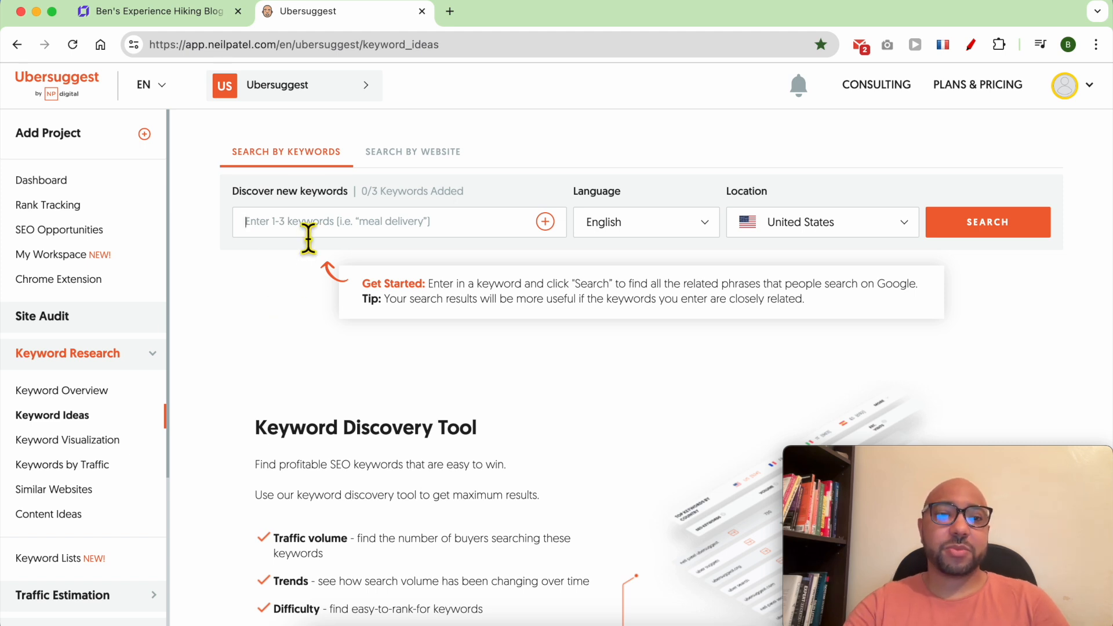
pyautogui.write('best hiking')
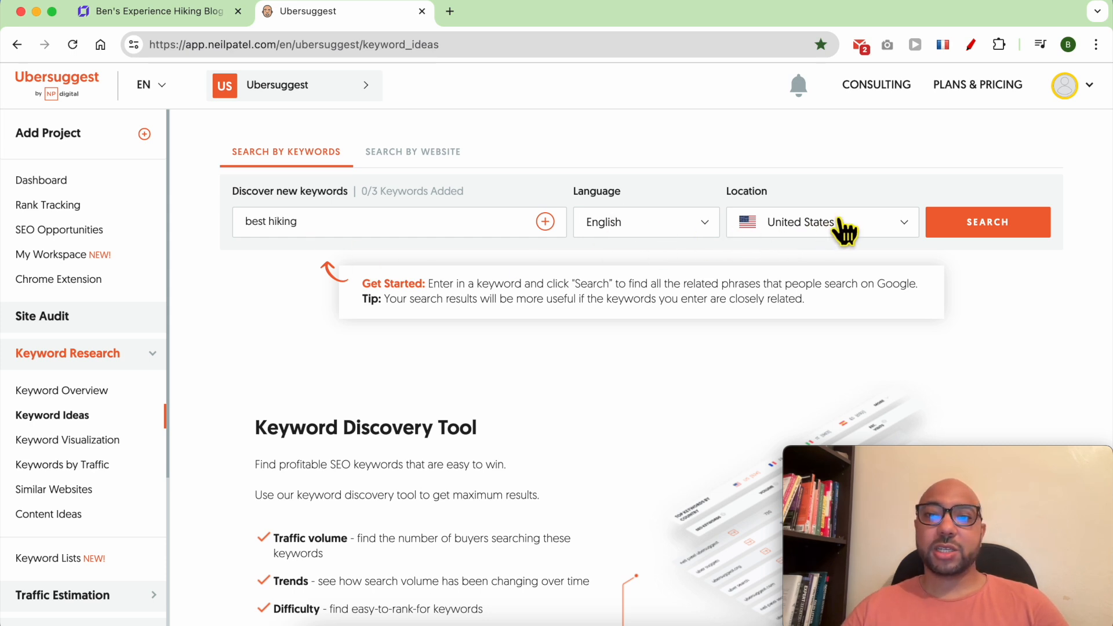
pyautogui.click(965, 238)
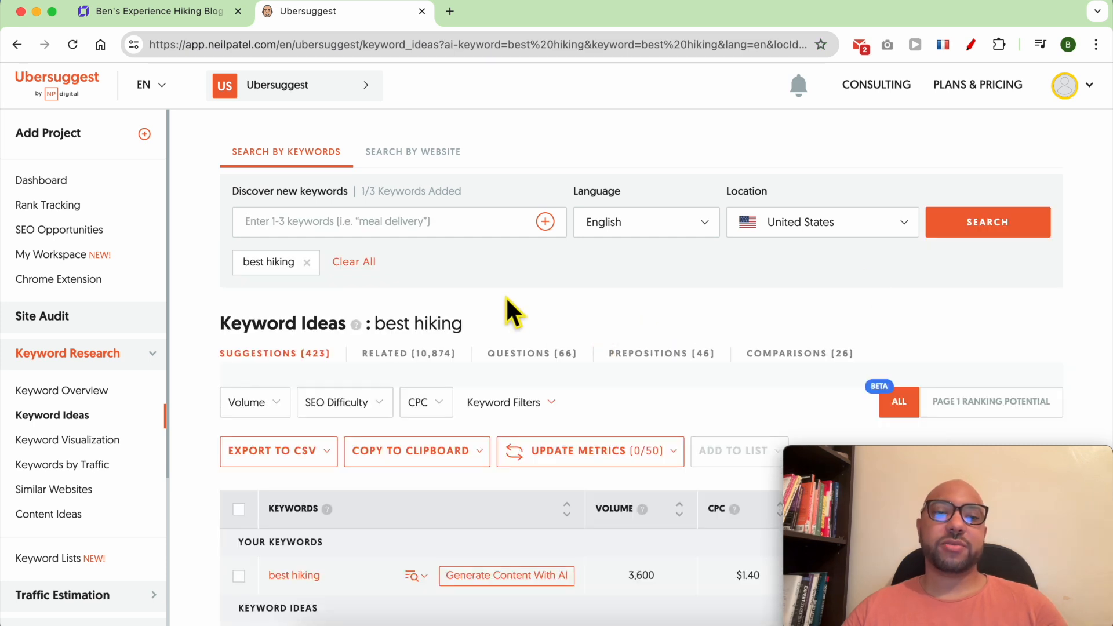
pyautogui.scroll(-4, 507, 299)
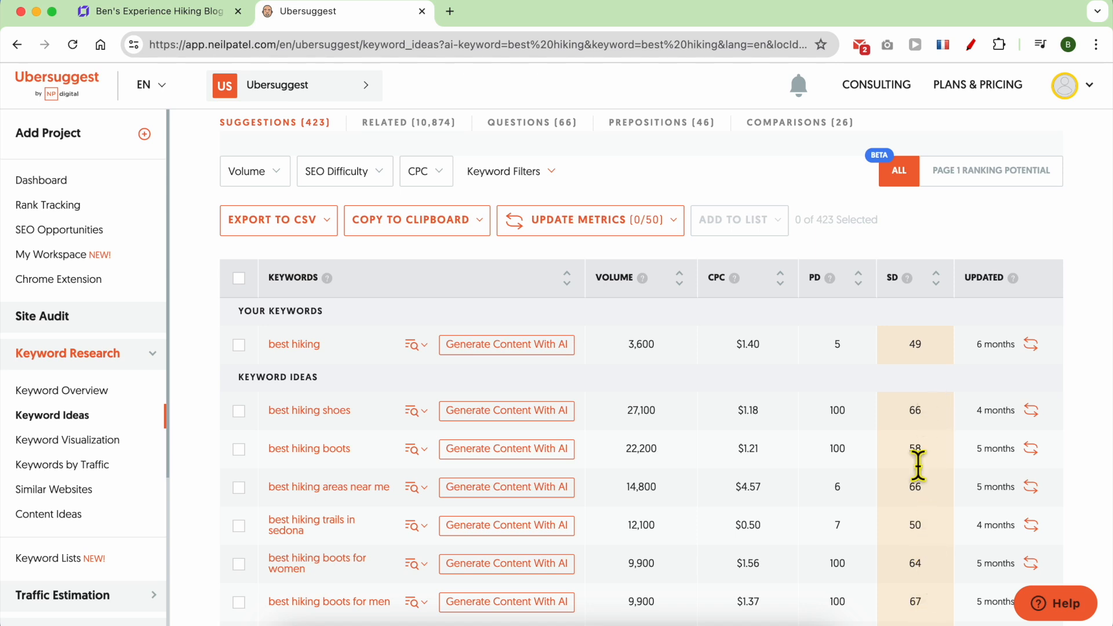
# Filter to SEO difficulty 0-35 and volume 1-1,000, then select 'best hiking gloves'.
pyautogui.click(364, 175)
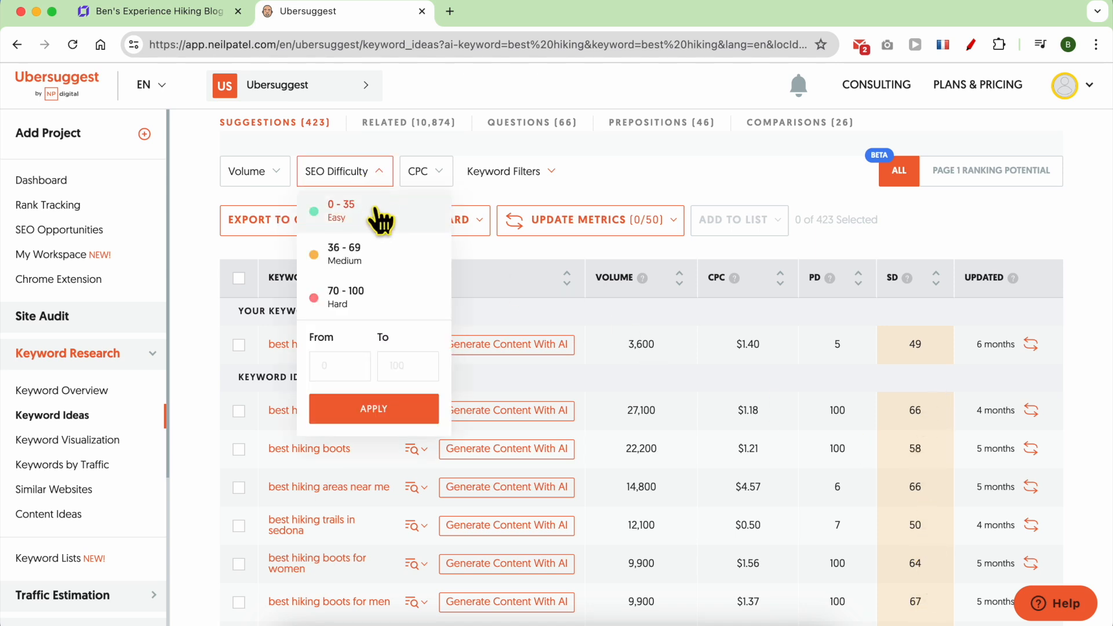
pyautogui.click(374, 220)
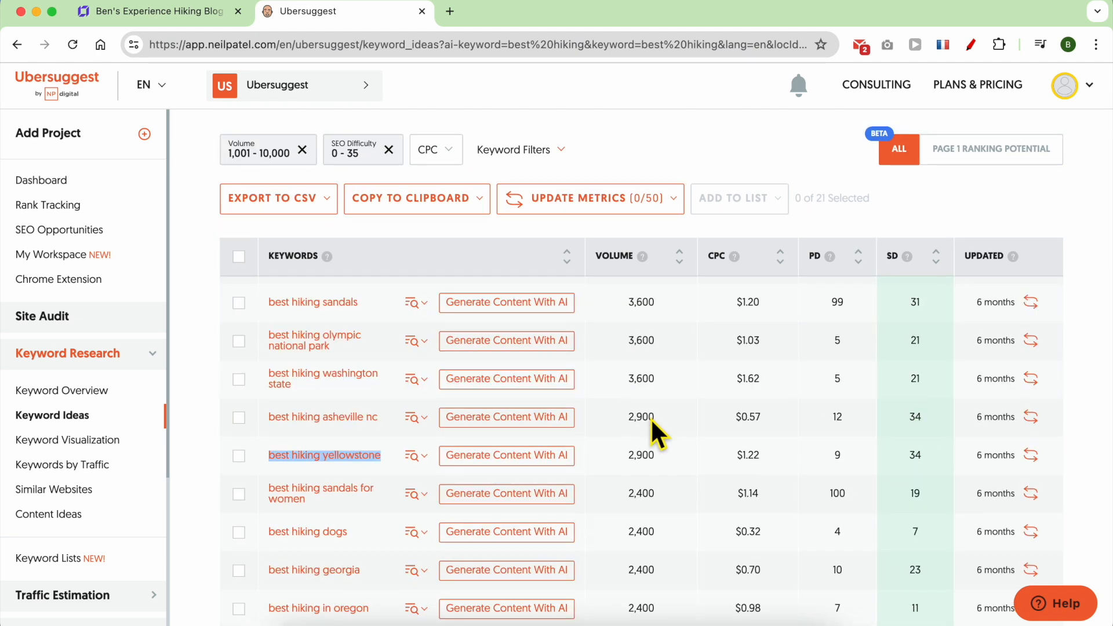
pyautogui.scroll(5, 661, 400)
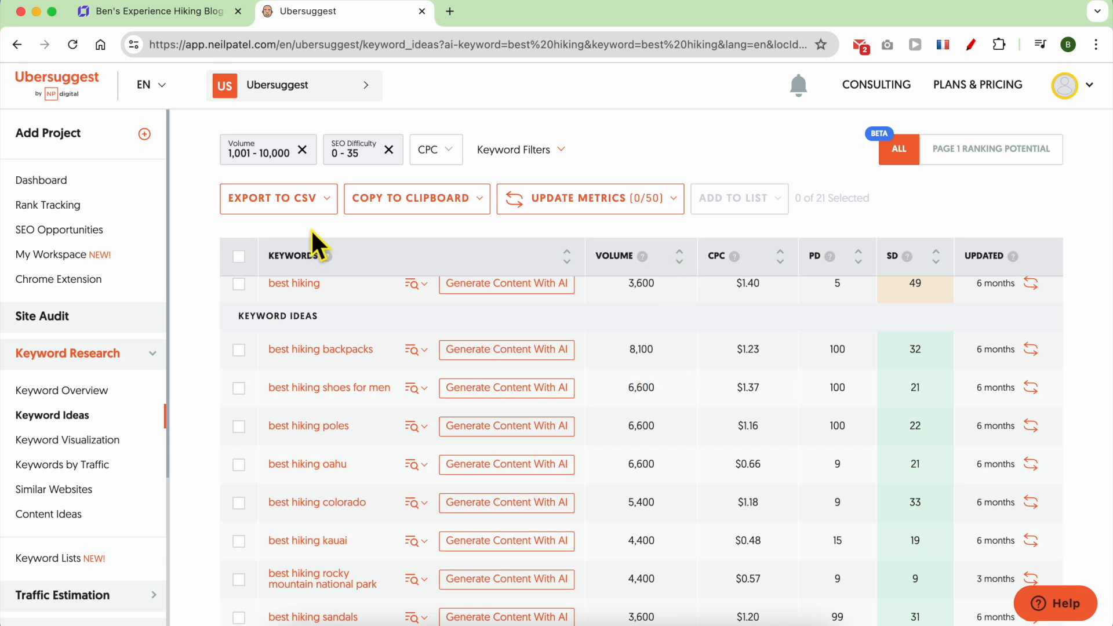
pyautogui.click(271, 152)
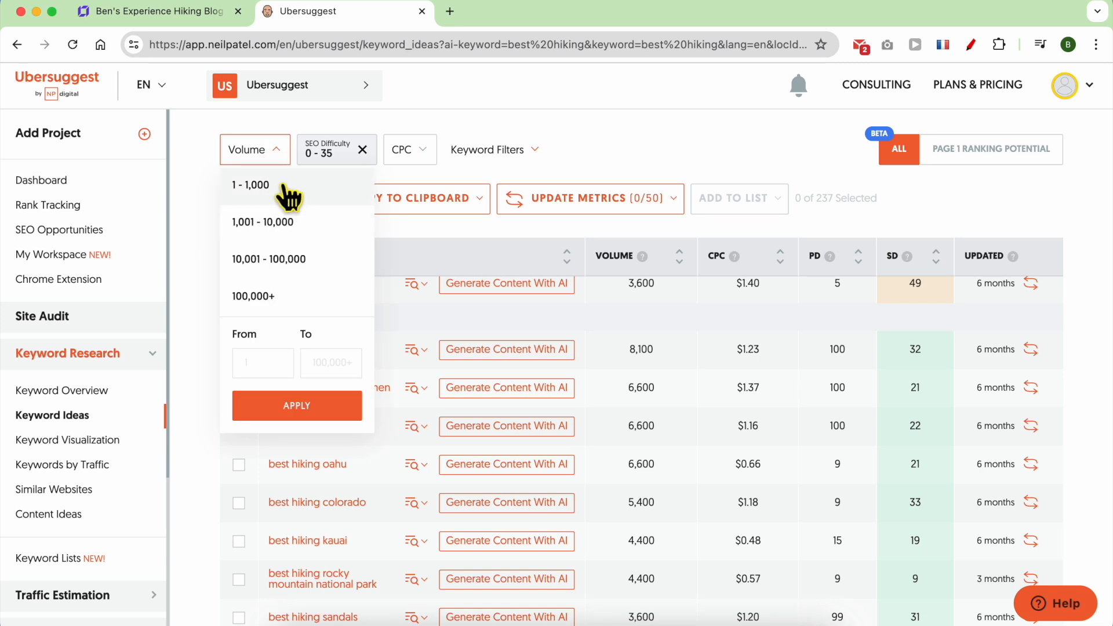
pyautogui.click(287, 191)
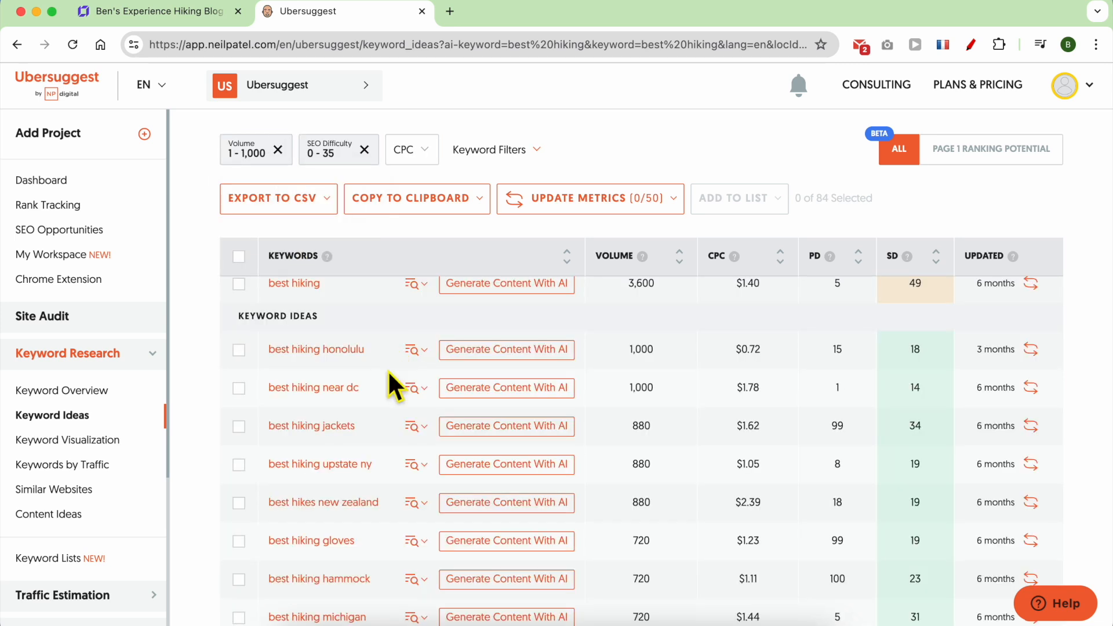
pyautogui.scroll(-1, 623, 401)
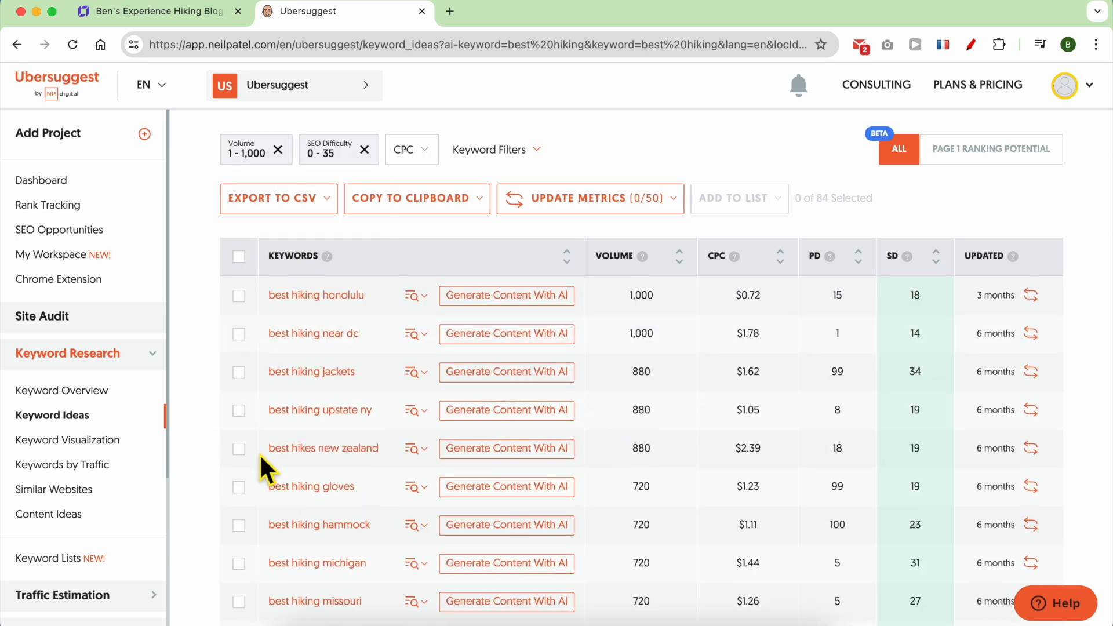
pyautogui.scroll(-3, 260, 410)
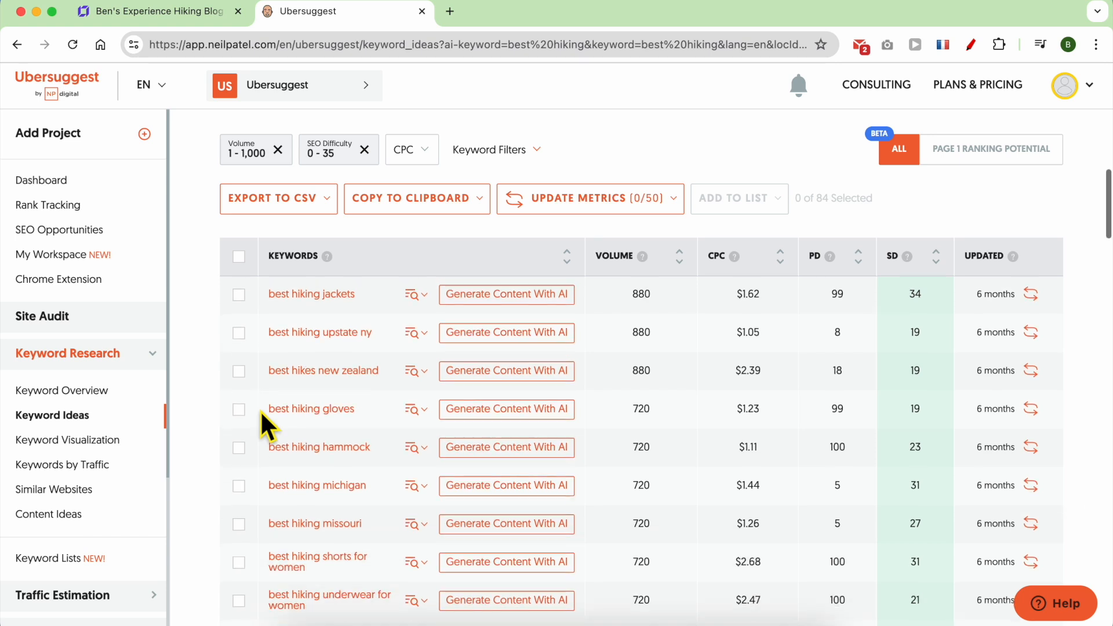
pyautogui.tripleClick(263, 349)
pyautogui.rightClick(288, 349)
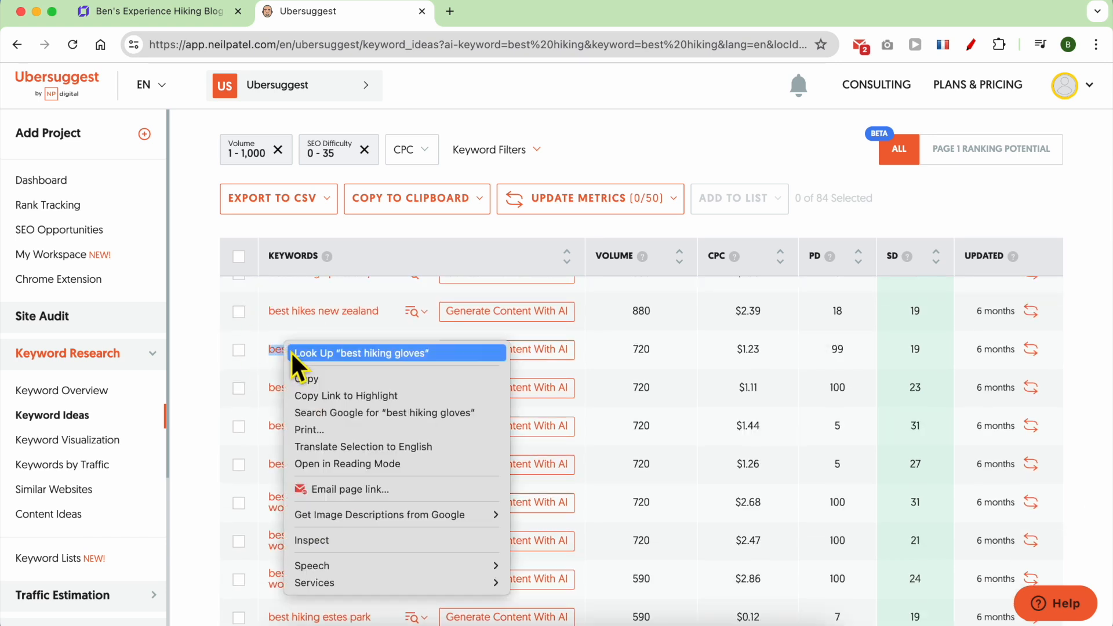
# Search Google for 'best hiking gloves', scroll through the results, and return to Ubersuggest.
pyautogui.click(377, 409)
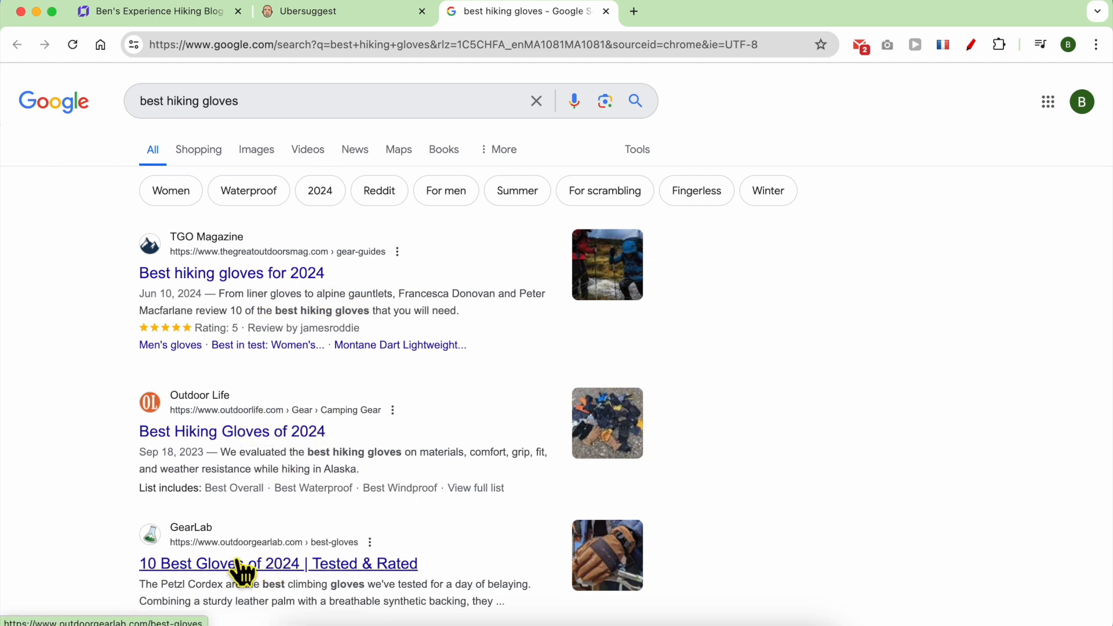
pyautogui.scroll(-3, 348, 551)
pyautogui.scroll(-2, 358, 540)
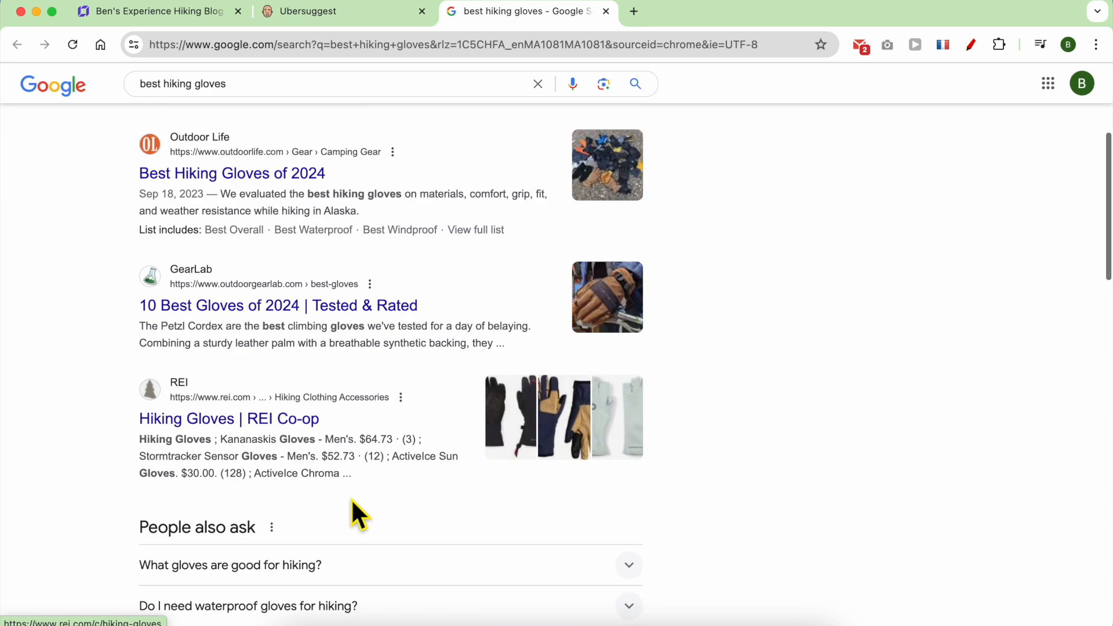
pyautogui.scroll(-5, 293, 423)
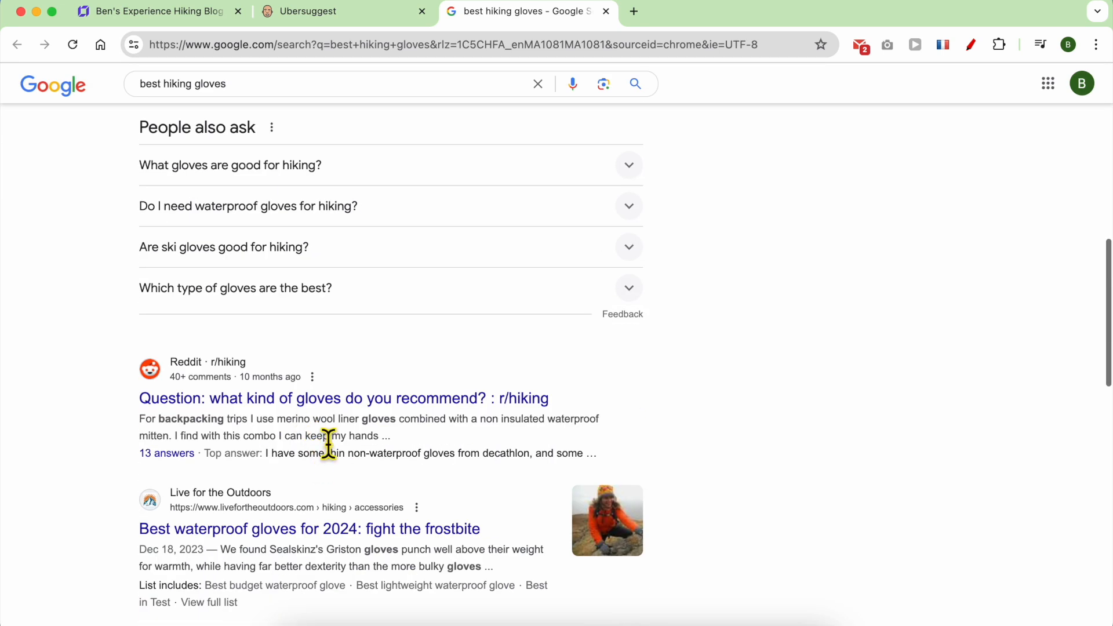
pyautogui.scroll(-4, 339, 522)
pyautogui.scroll(-2, 348, 522)
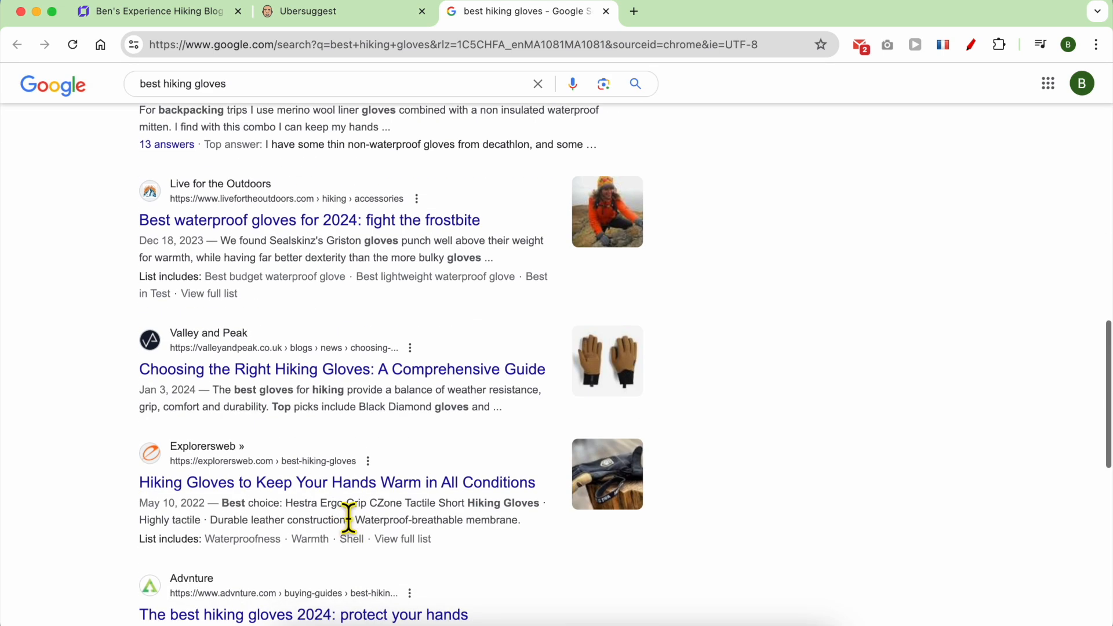
pyautogui.click(345, 13)
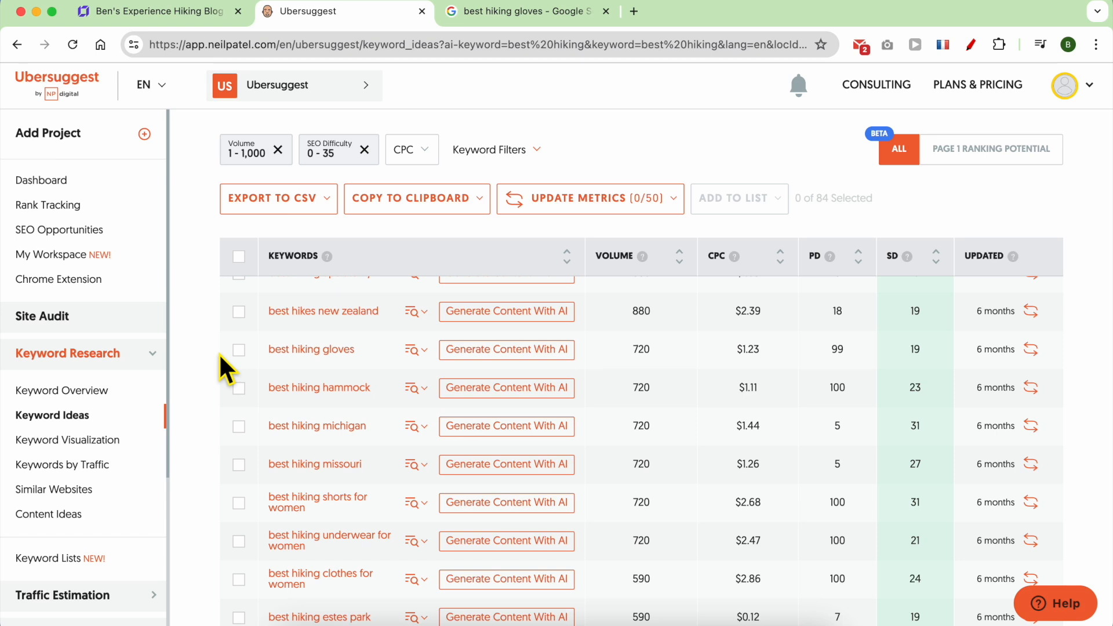
# Search Google for the Ubersuggest keyword 'best hiking jackets for cold weather'.
pyautogui.scroll(-20, 383, 464)
pyautogui.tripleClick(256, 513)
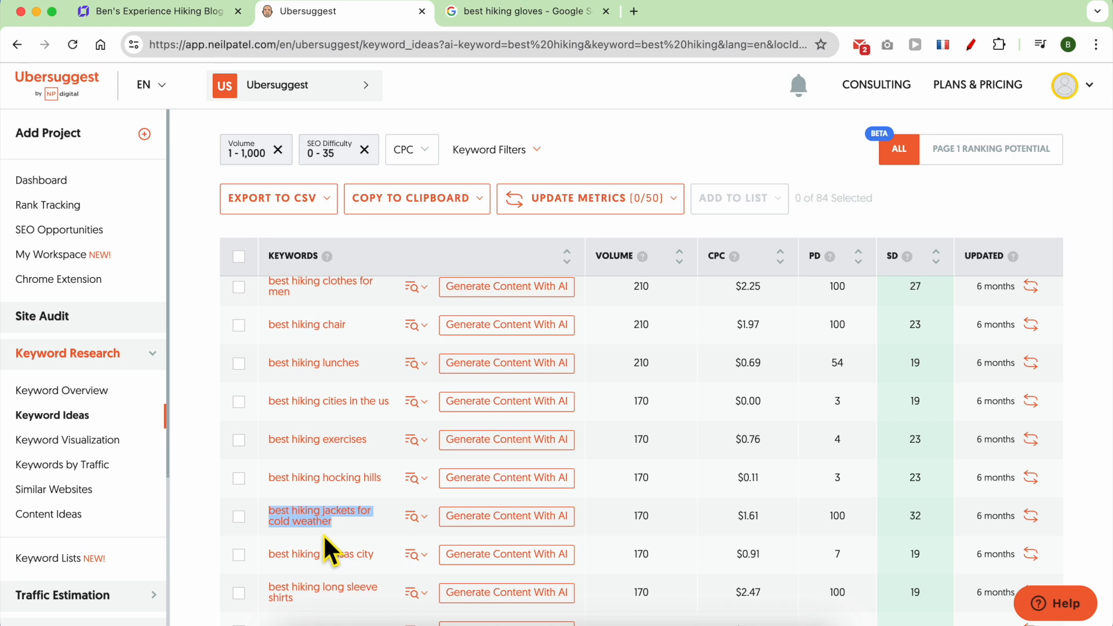
pyautogui.rightClick(301, 522)
pyautogui.click(355, 429)
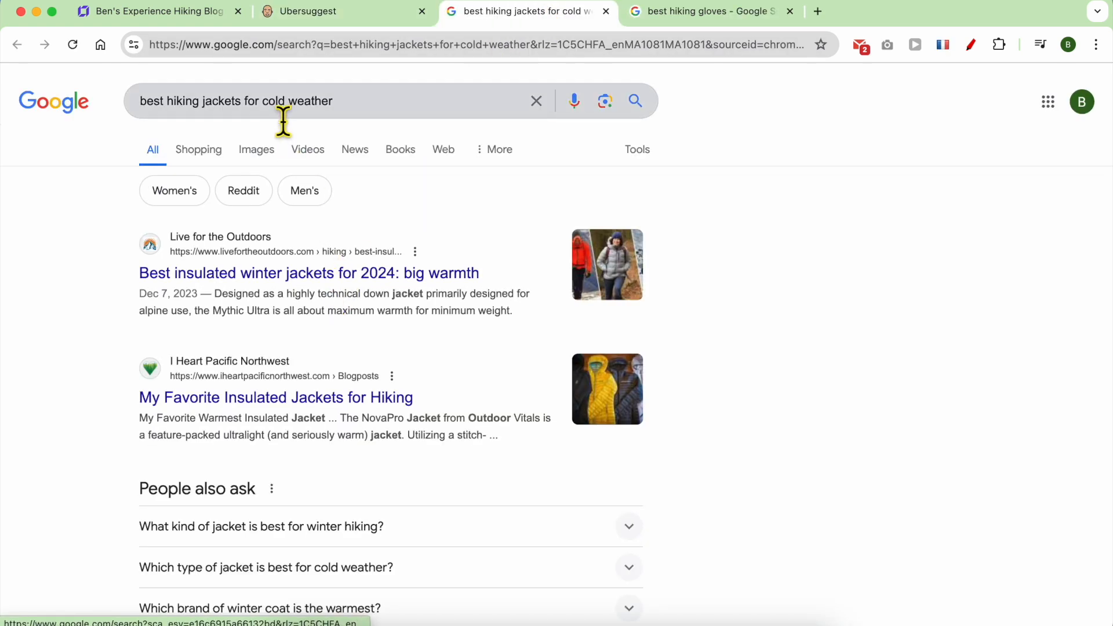
# Copy 'cold weather' from the query and highlight its matches in the results with find-in-page.
pyautogui.click(281, 114)
pyautogui.moveTo(363, 116); pyautogui.dragTo(265, 115)
pyautogui.rightClick(282, 106)
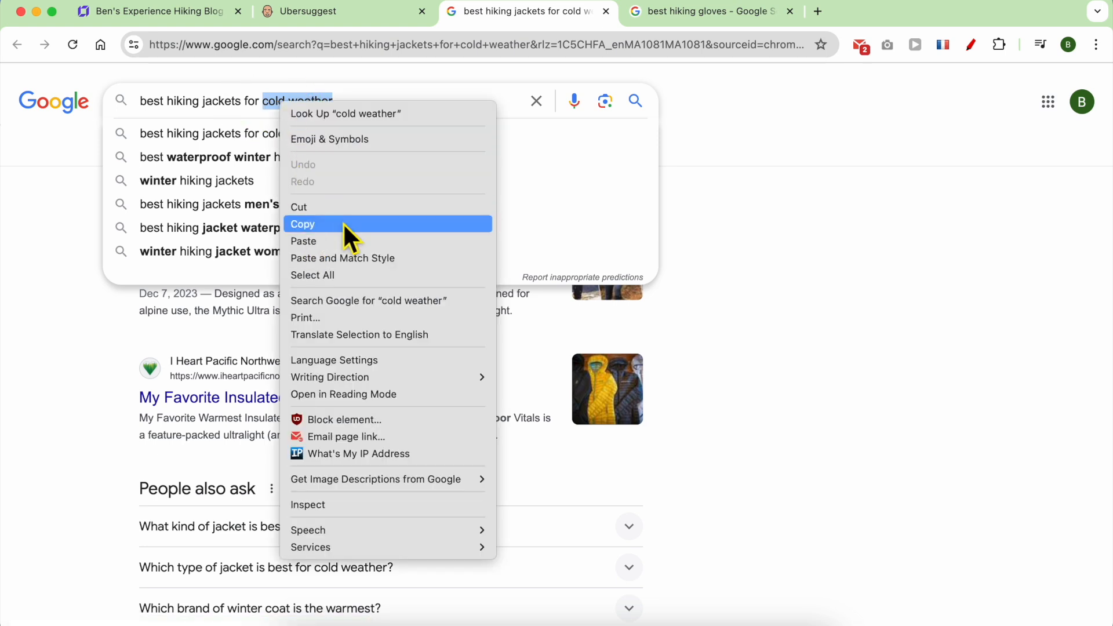
pyautogui.click(321, 225)
pyautogui.press('super+f')
pyautogui.press('super+v')
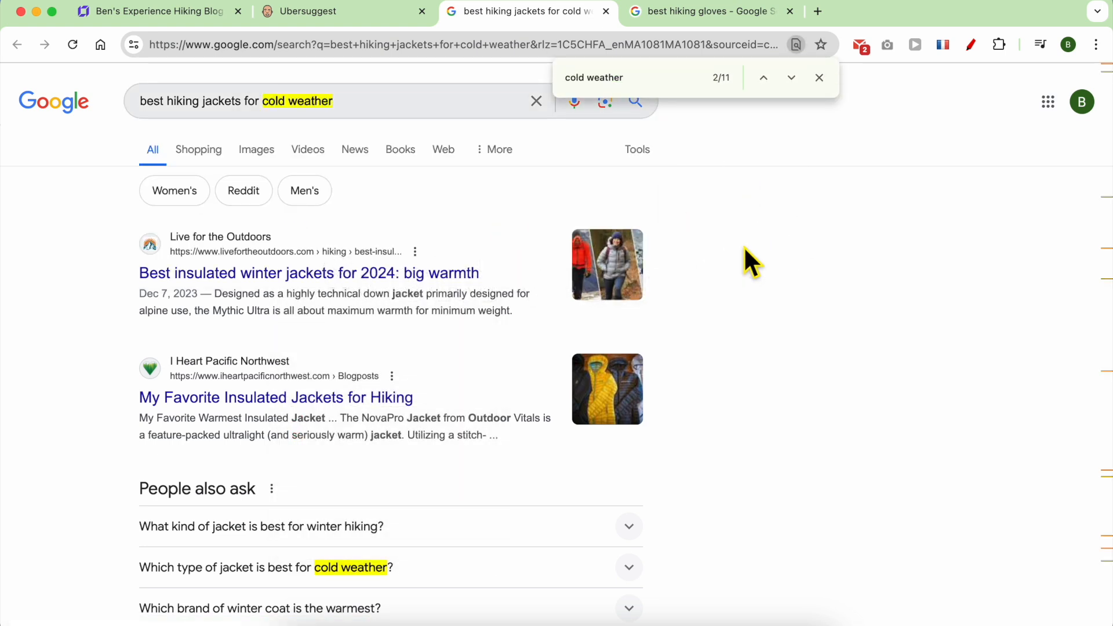
# Review the results, select the full query 'best hiking jackets for cold weather', and return to the builder's page list.
pyautogui.scroll(-3, 351, 274)
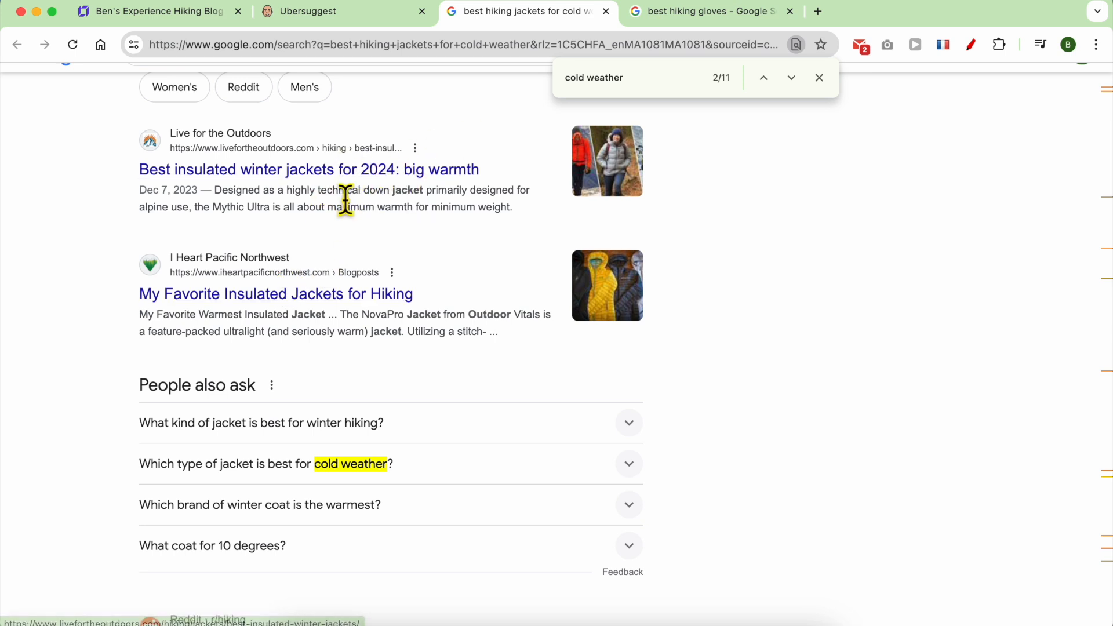
pyautogui.scroll(-7, 370, 332)
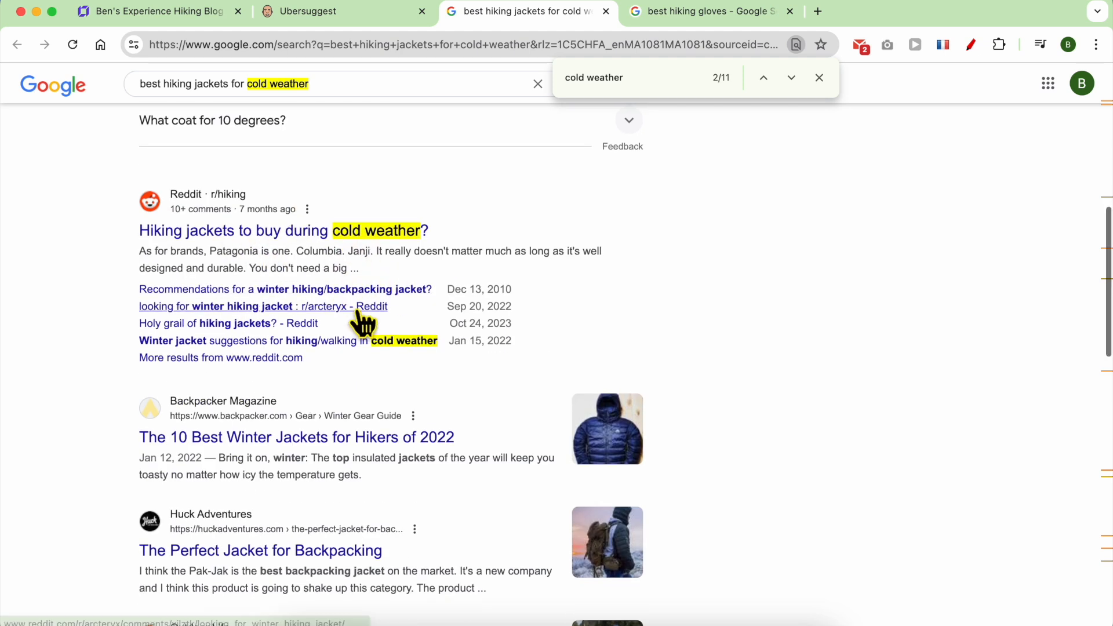
pyautogui.scroll(-5, 356, 322)
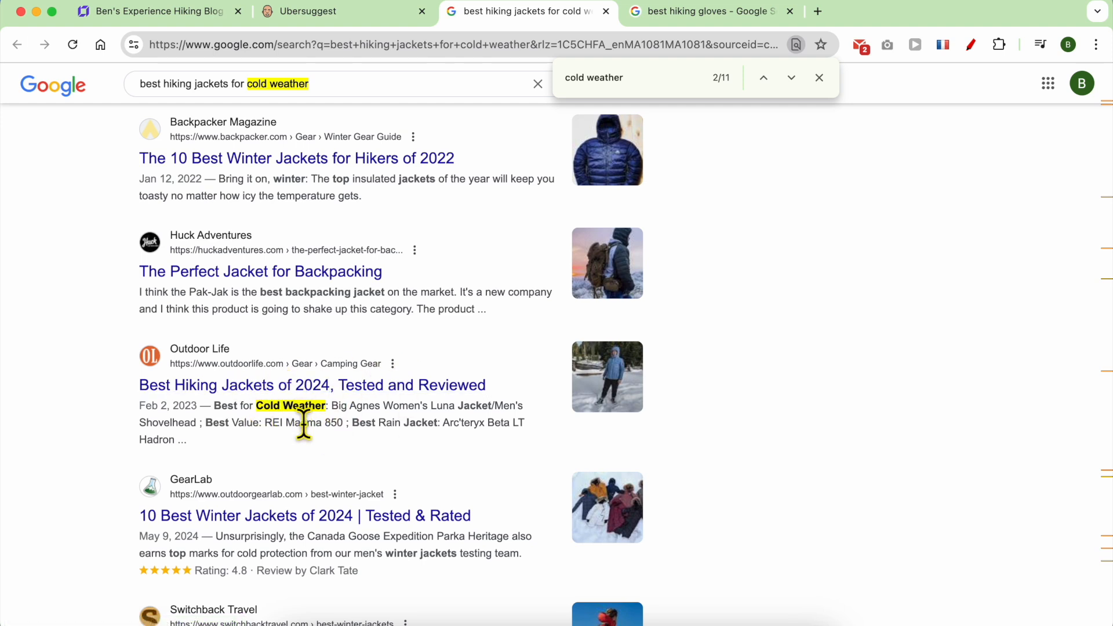
pyautogui.scroll(-1, 304, 426)
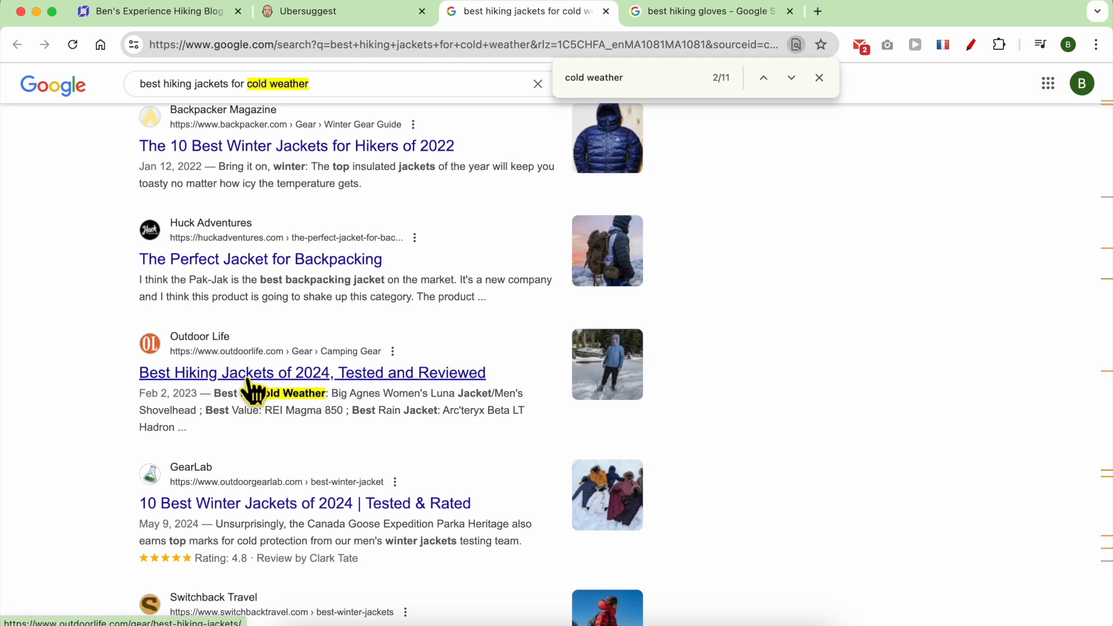
pyautogui.scroll(-4, 381, 403)
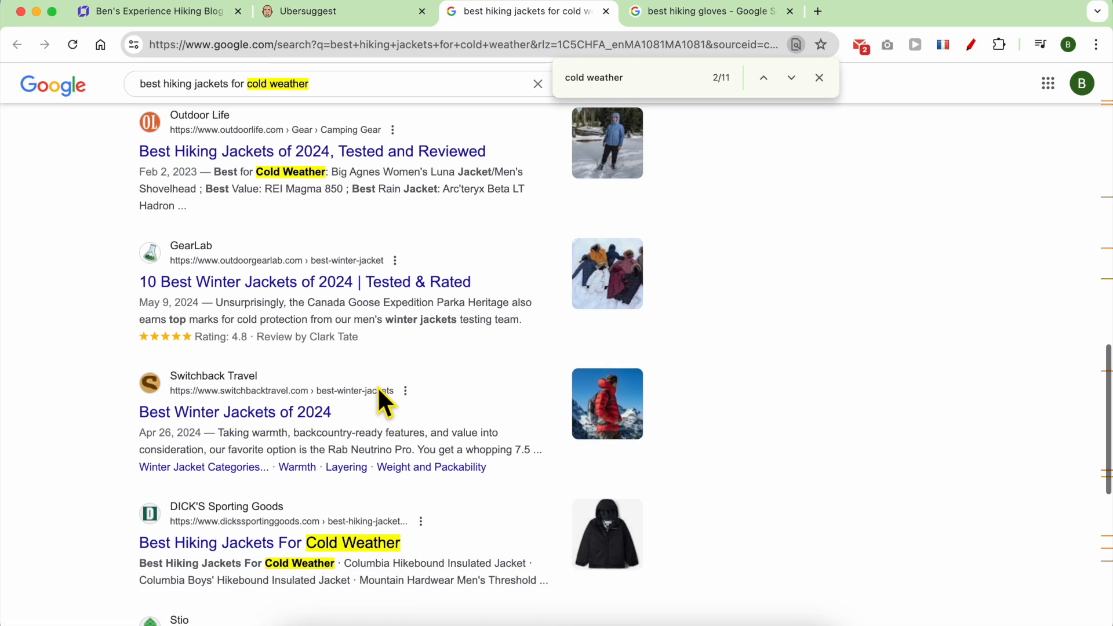
pyautogui.scroll(-4, 378, 390)
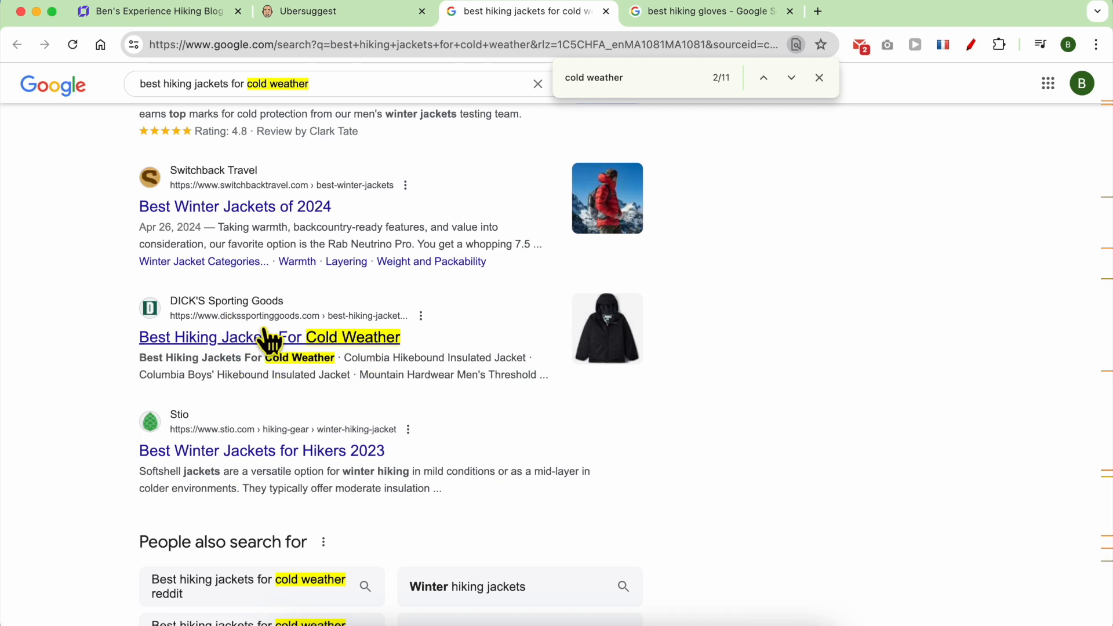
pyautogui.scroll(-4, 328, 370)
pyautogui.scroll(12, 360, 345)
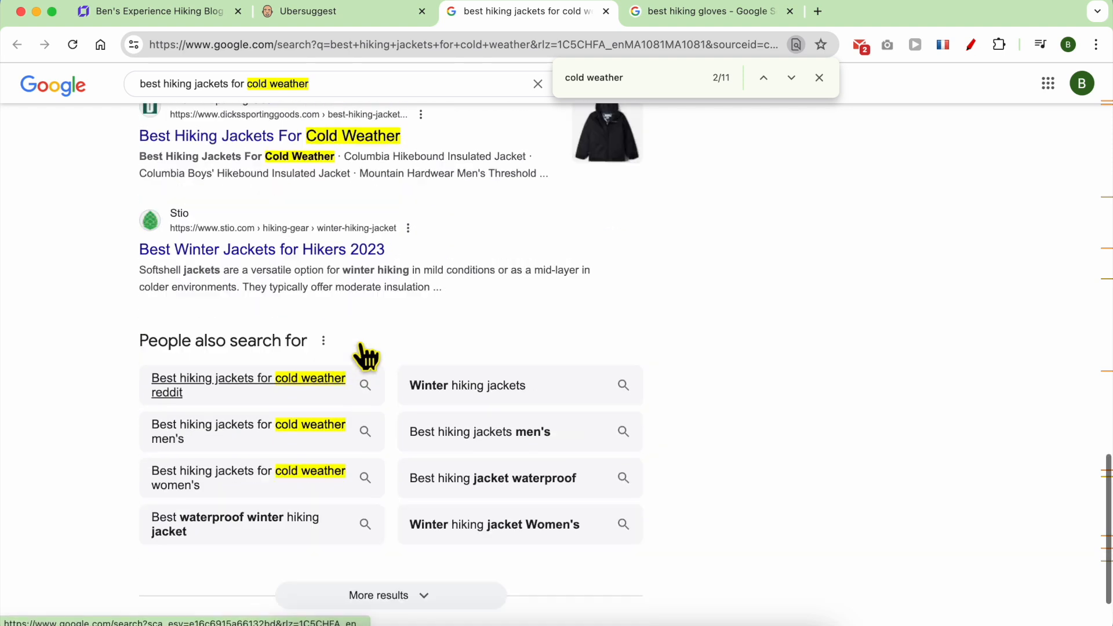
pyautogui.scroll(5, 371, 377)
pyautogui.scroll(7, 377, 281)
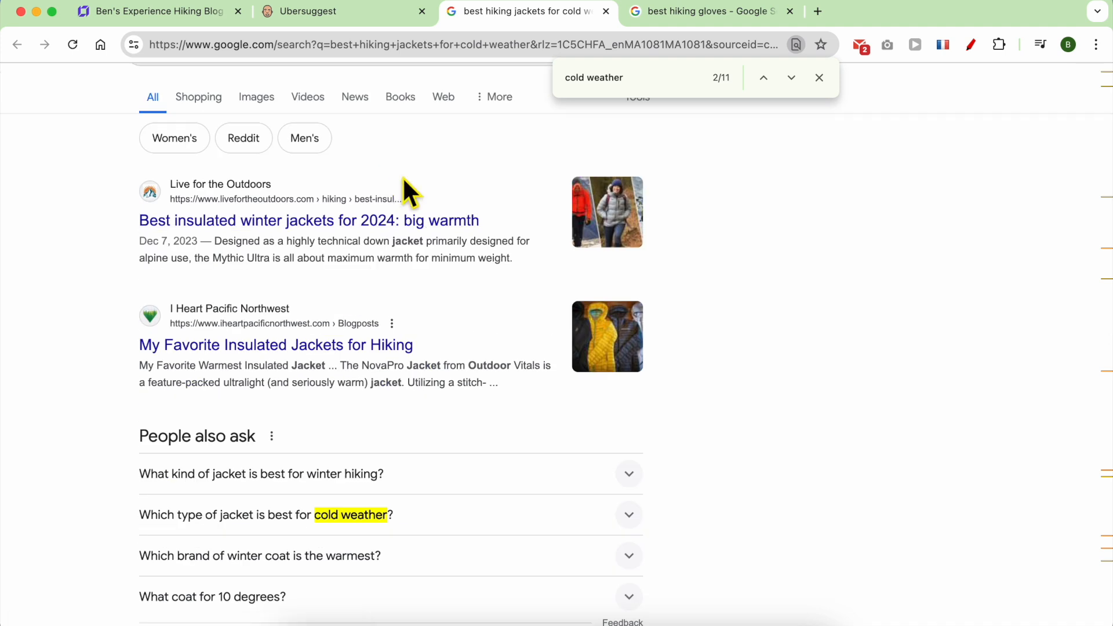
pyautogui.scroll(2, 347, 113)
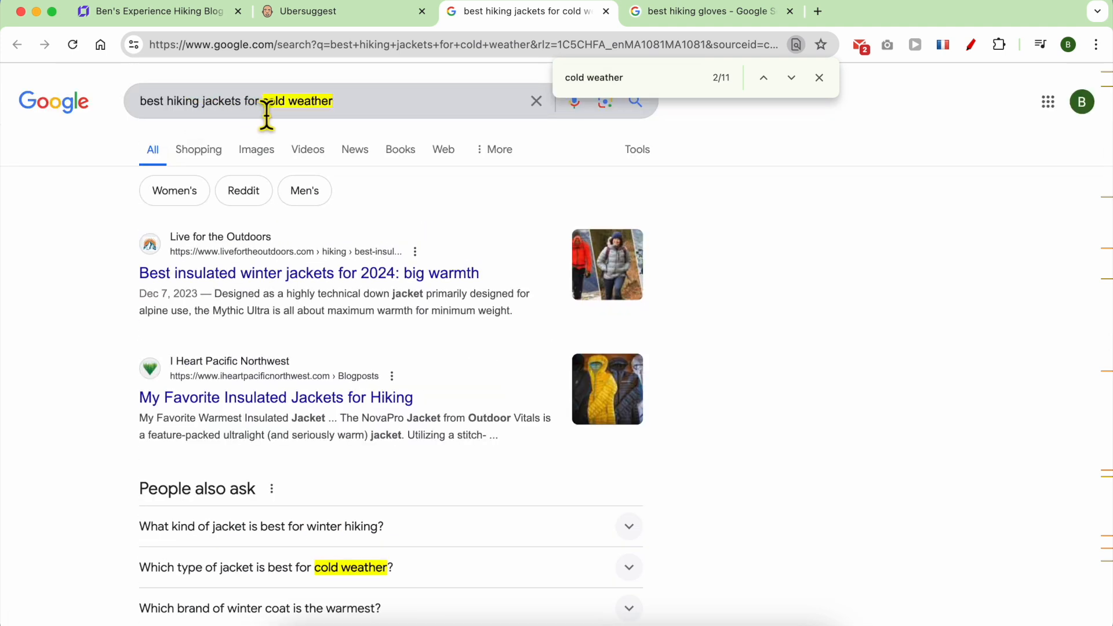
pyautogui.click(360, 114)
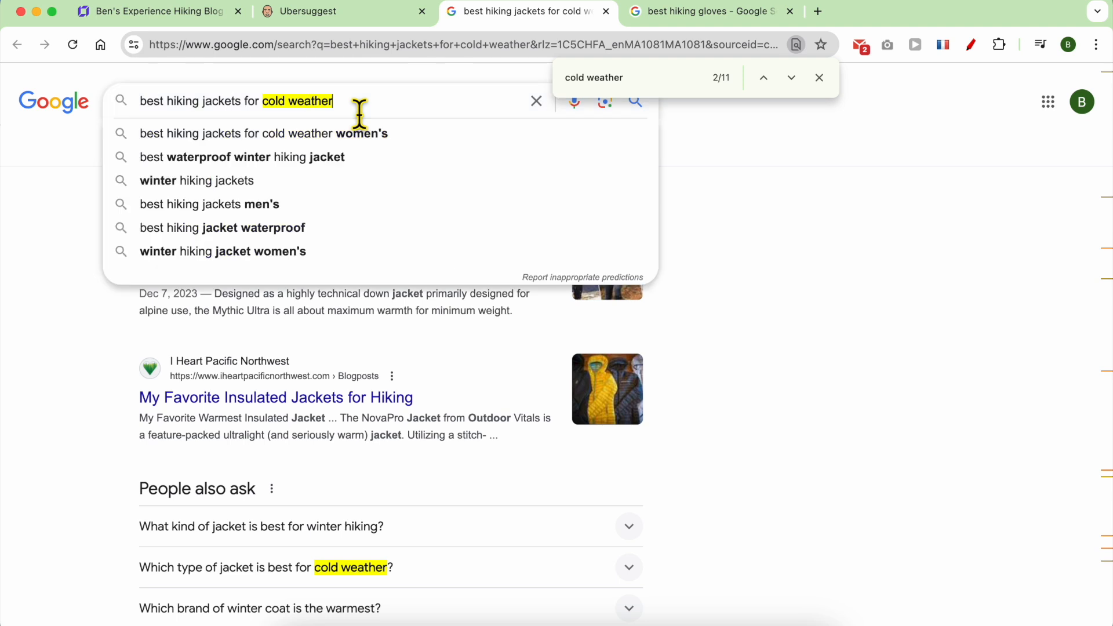
pyautogui.press('super+a')
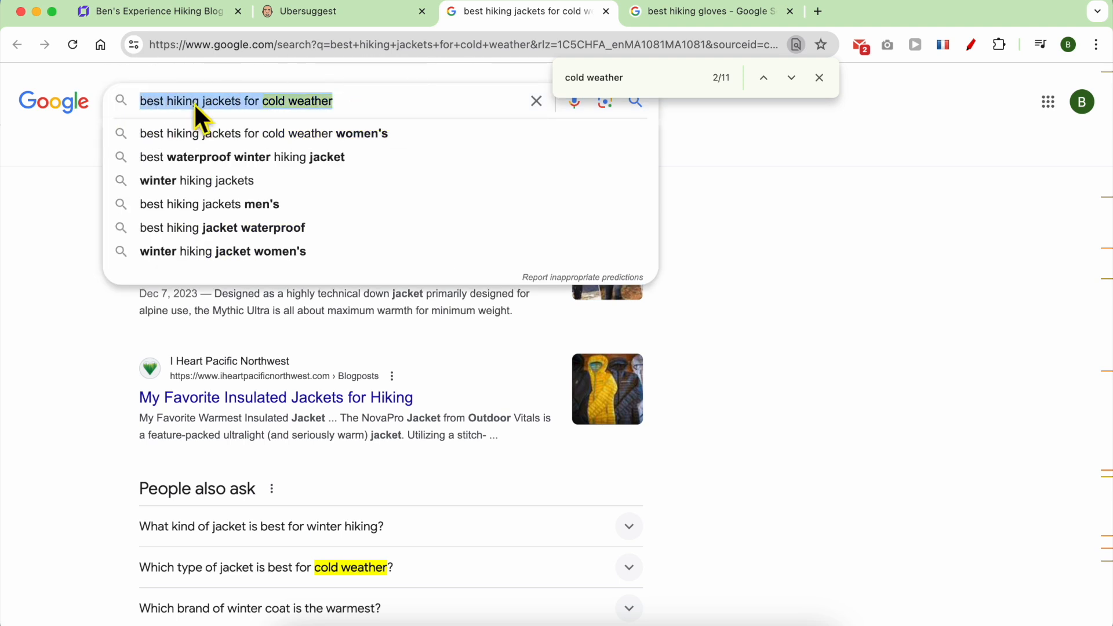
pyautogui.rightClick(198, 101)
pyautogui.press('super+1')
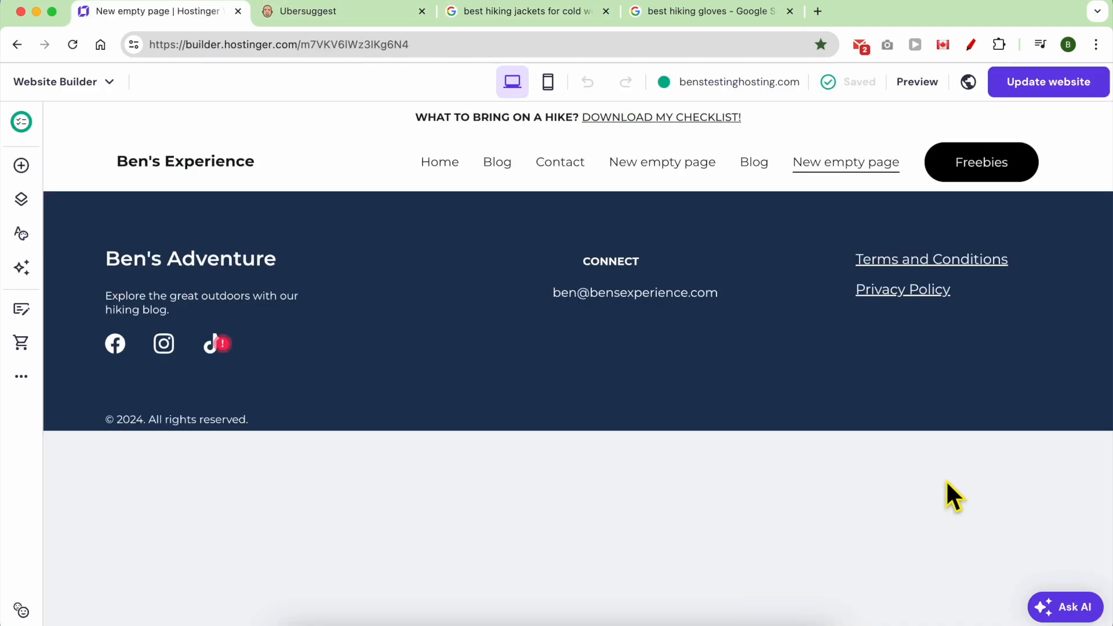
pyautogui.click(22, 204)
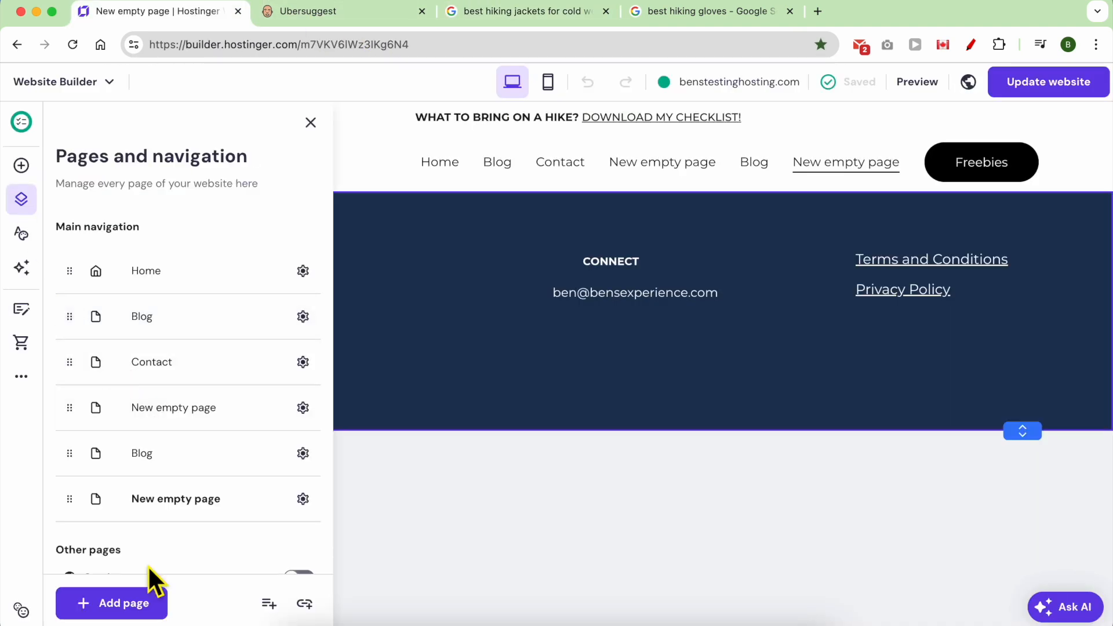
# Add a new empty page to the site and close its settings and the page list.
pyautogui.click(119, 606)
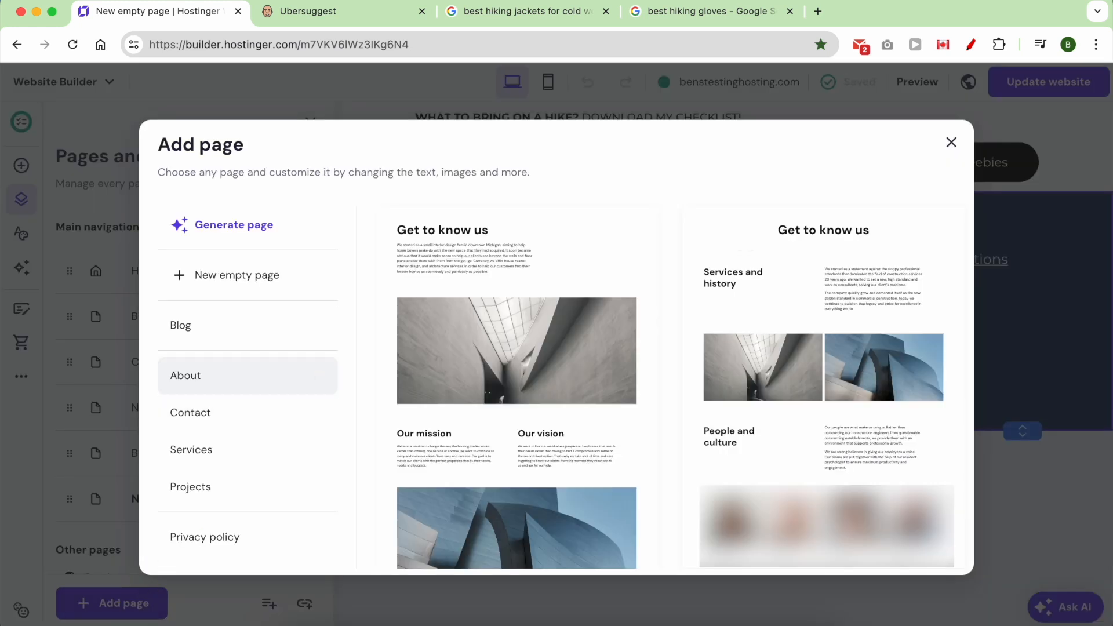
pyautogui.click(278, 278)
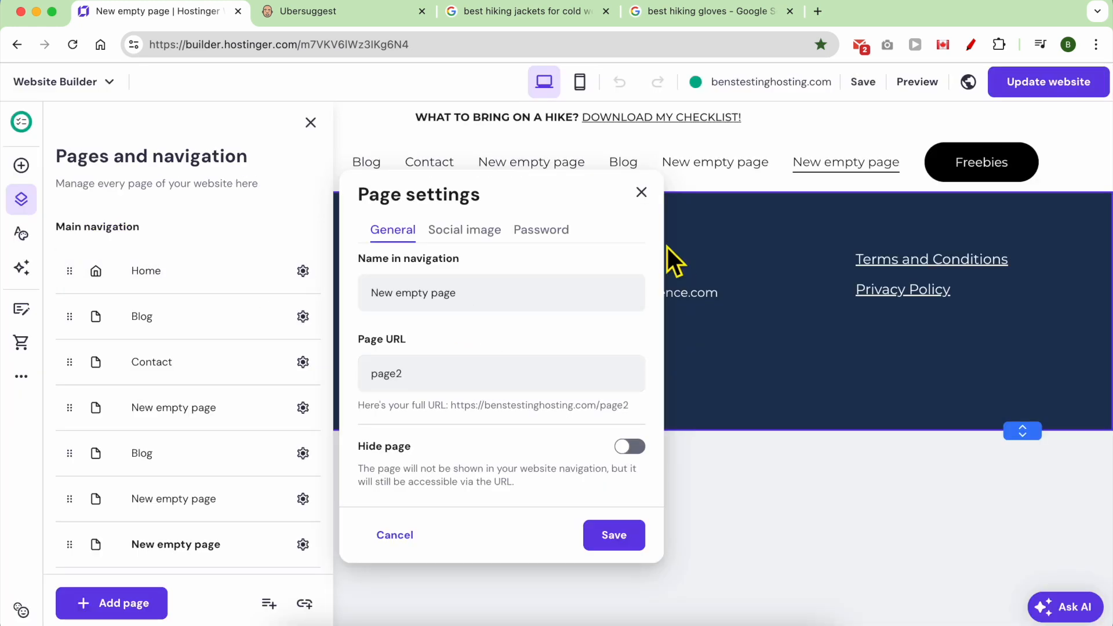
pyautogui.click(641, 192)
pyautogui.click(390, 266)
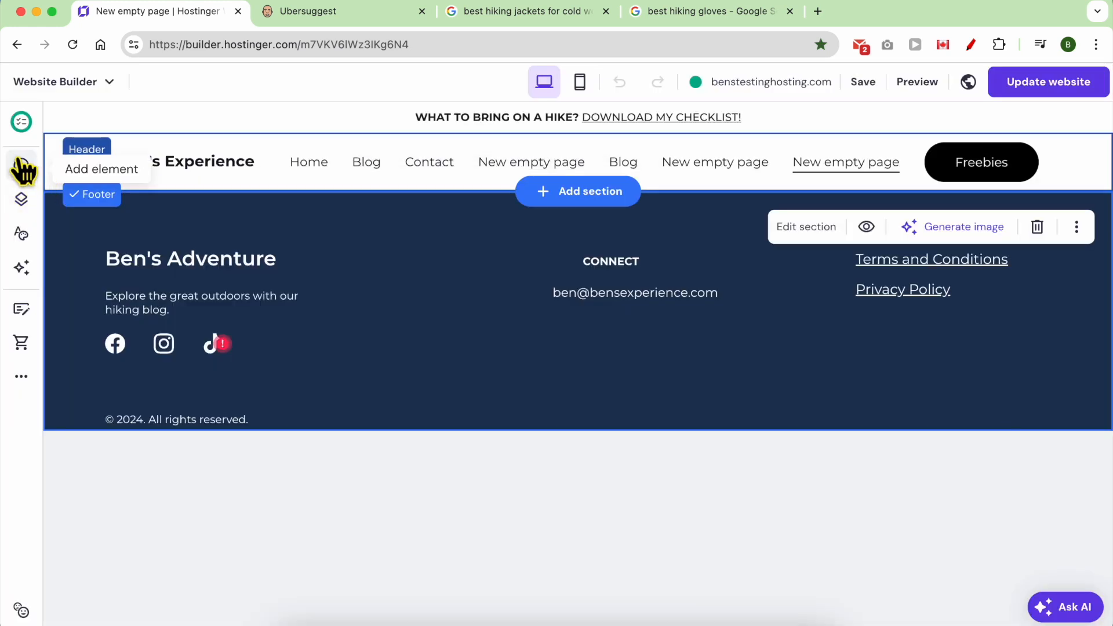
# Place a text block on the page and paste 'best hiking jackets for cold weather' into it.
pyautogui.click(21, 167)
pyautogui.moveTo(115, 273); pyautogui.dragTo(597, 219)
pyautogui.moveTo(667, 281); pyautogui.dragTo(523, 256)
pyautogui.doubleClick(523, 255)
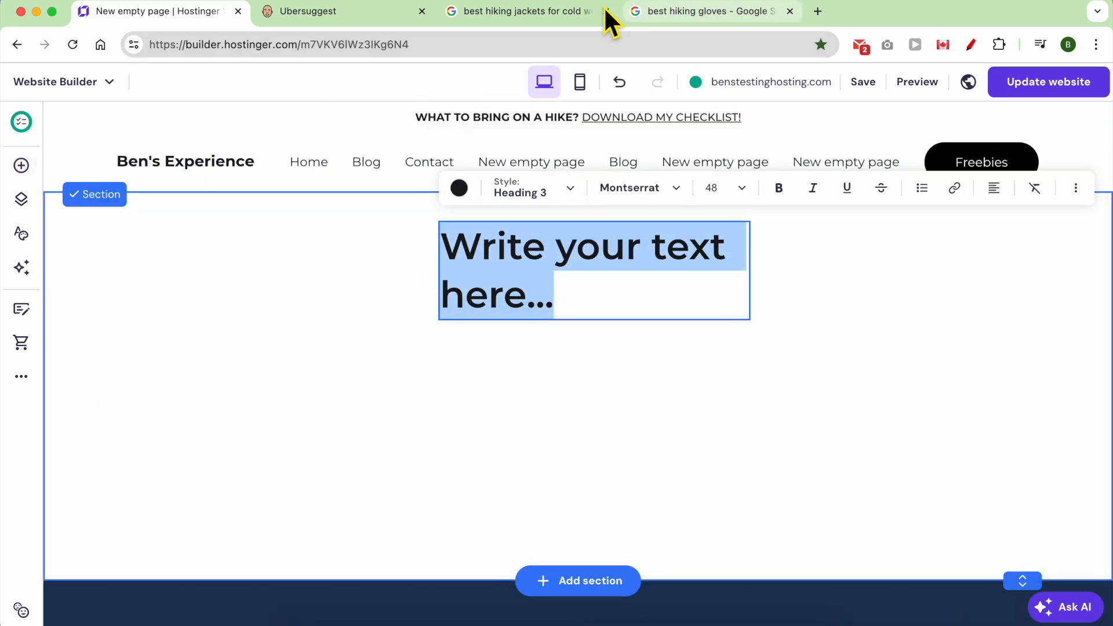
pyautogui.click(603, 7)
pyautogui.tripleClick(360, 99)
pyautogui.rightClick(360, 100)
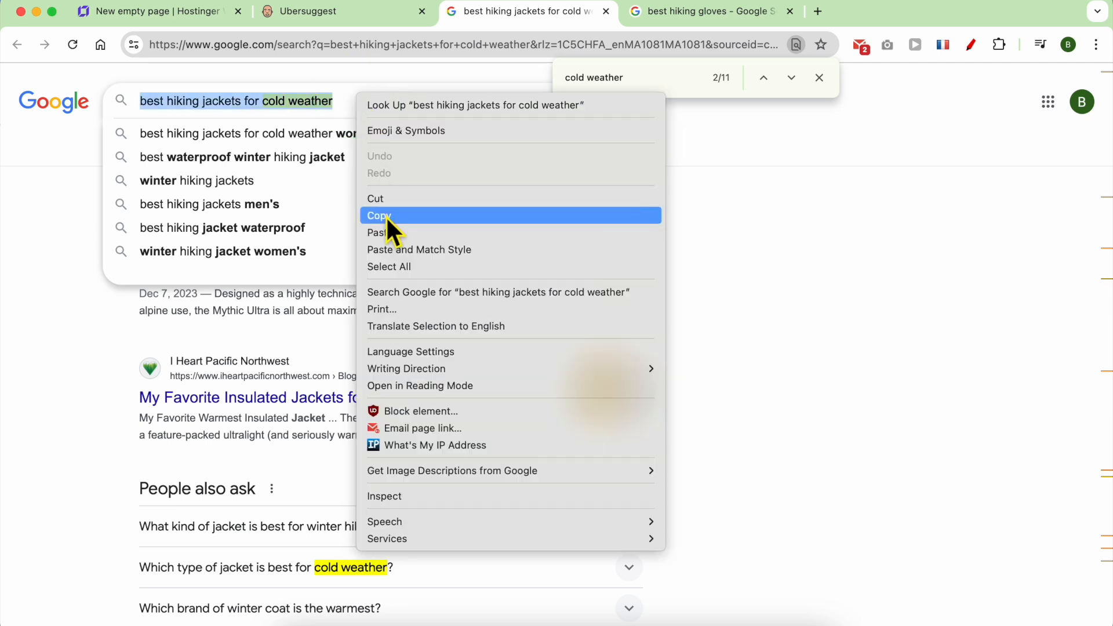
pyautogui.click(385, 216)
pyautogui.click(165, 11)
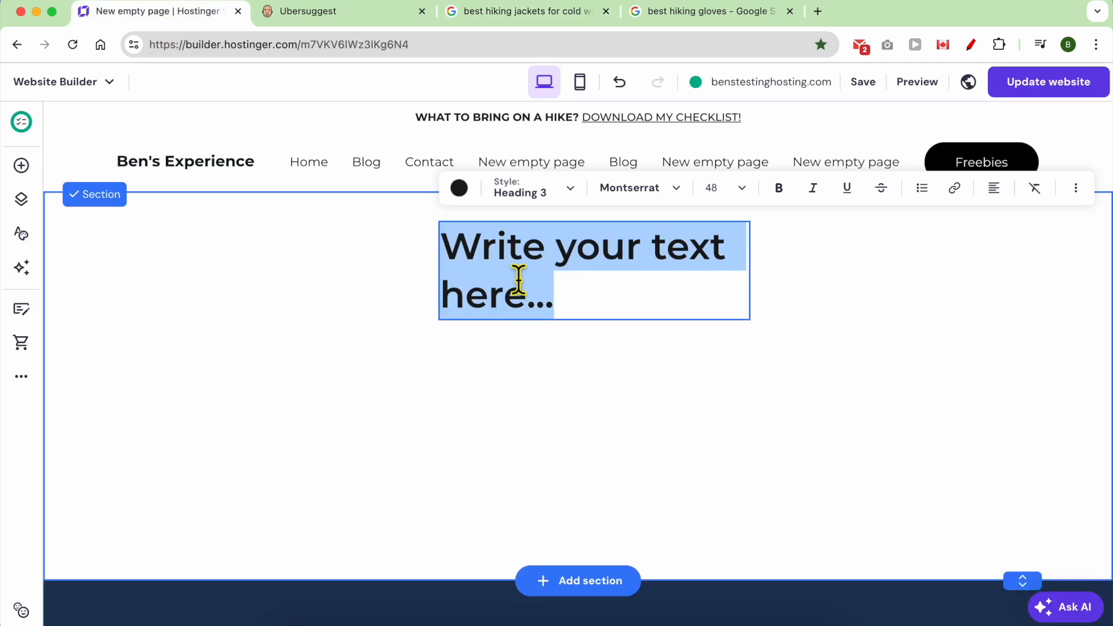
pyautogui.press('super+v')
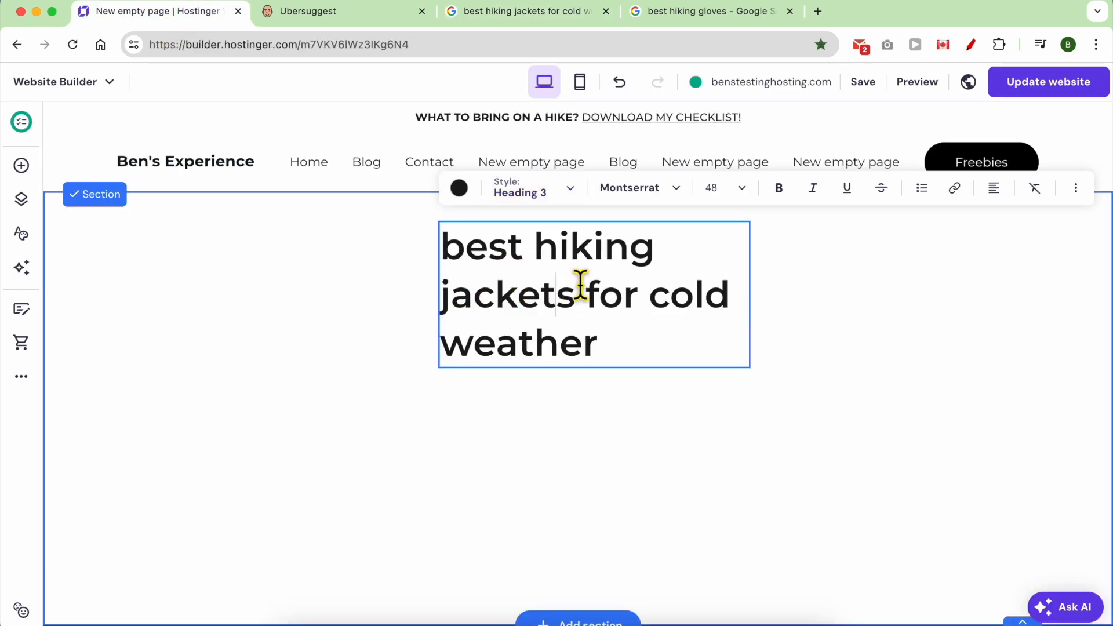
pyautogui.press('Escape')
# Widen the text box to fit one line and style the title as Heading 1.
pyautogui.moveTo(749, 294); pyautogui.dragTo(1073, 266)
pyautogui.moveTo(458, 277); pyautogui.dragTo(308, 278)
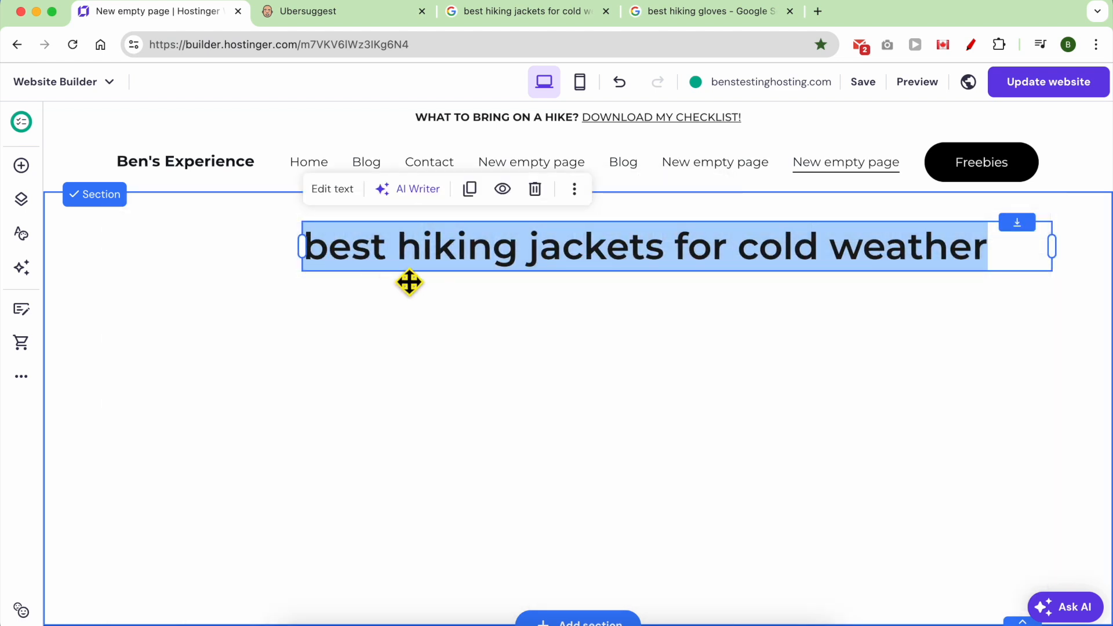
pyautogui.click(332, 196)
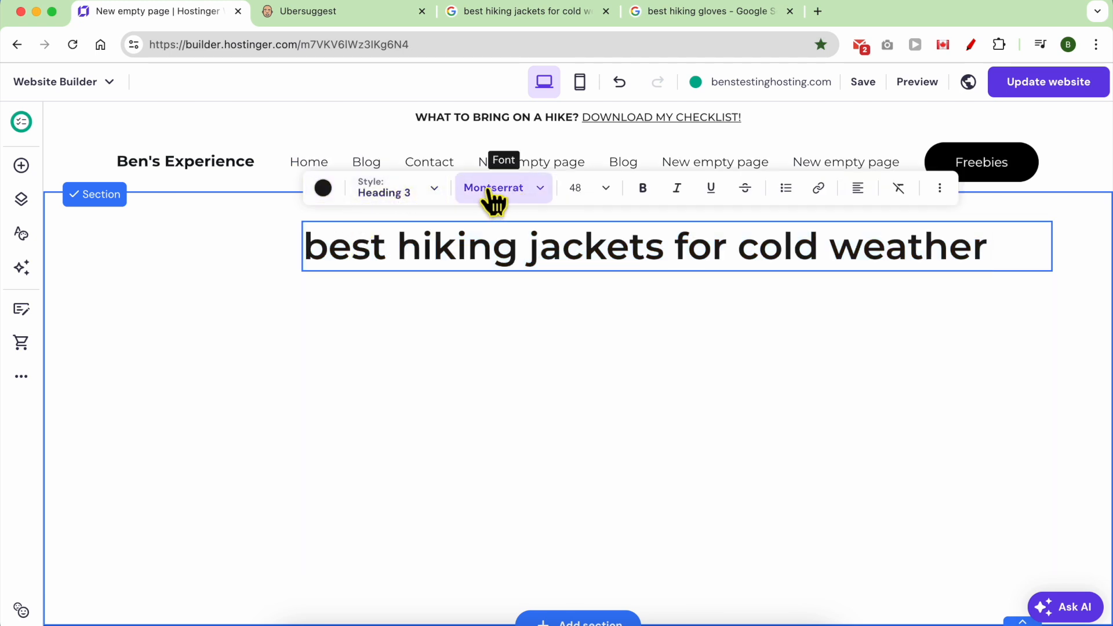
pyautogui.click(436, 191)
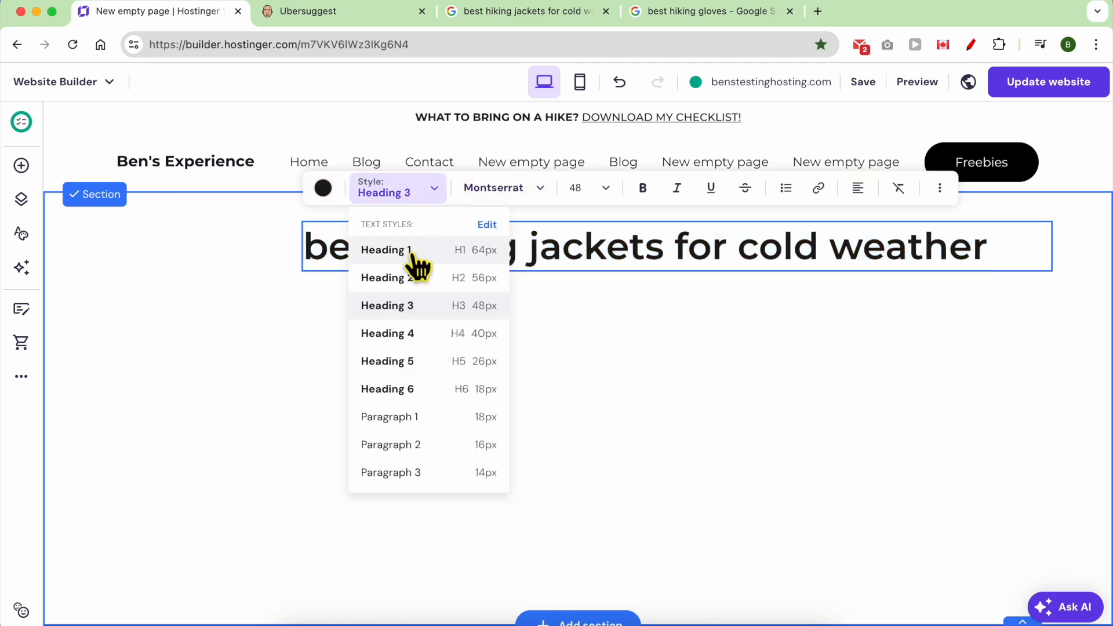
pyautogui.click(419, 255)
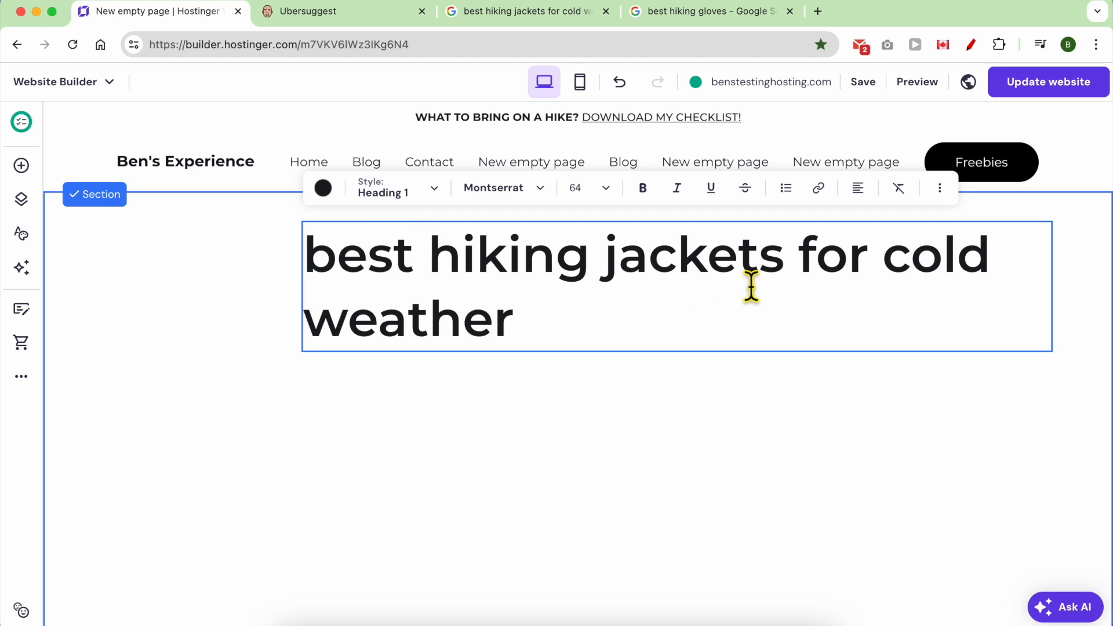
# Narrow the heading so it wraps onto two lines and move it toward the page centre.
pyautogui.tripleClick(528, 307)
pyautogui.press('super+c')
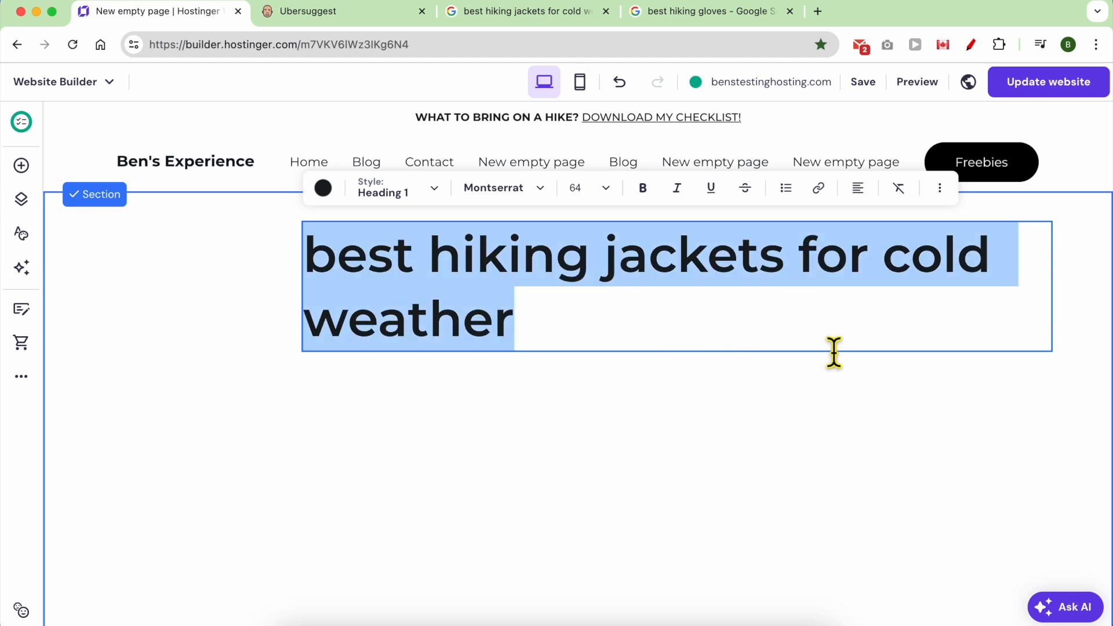
pyautogui.click(870, 415)
pyautogui.moveTo(801, 313); pyautogui.dragTo(691, 308)
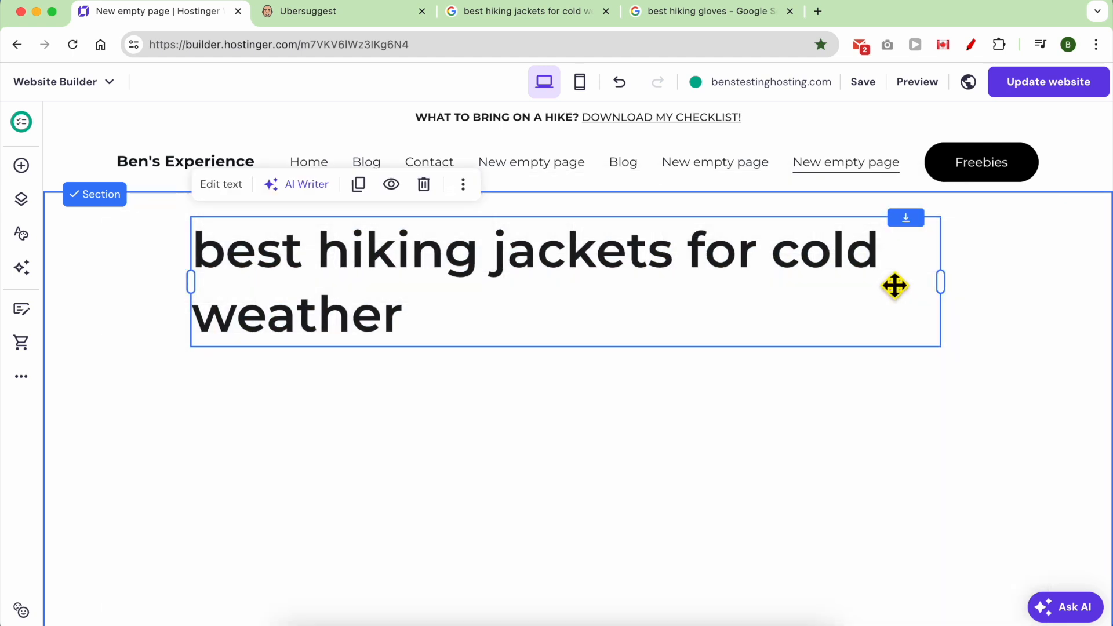
pyautogui.moveTo(949, 294); pyautogui.dragTo(779, 291)
pyautogui.moveTo(667, 278); pyautogui.dragTo(738, 252)
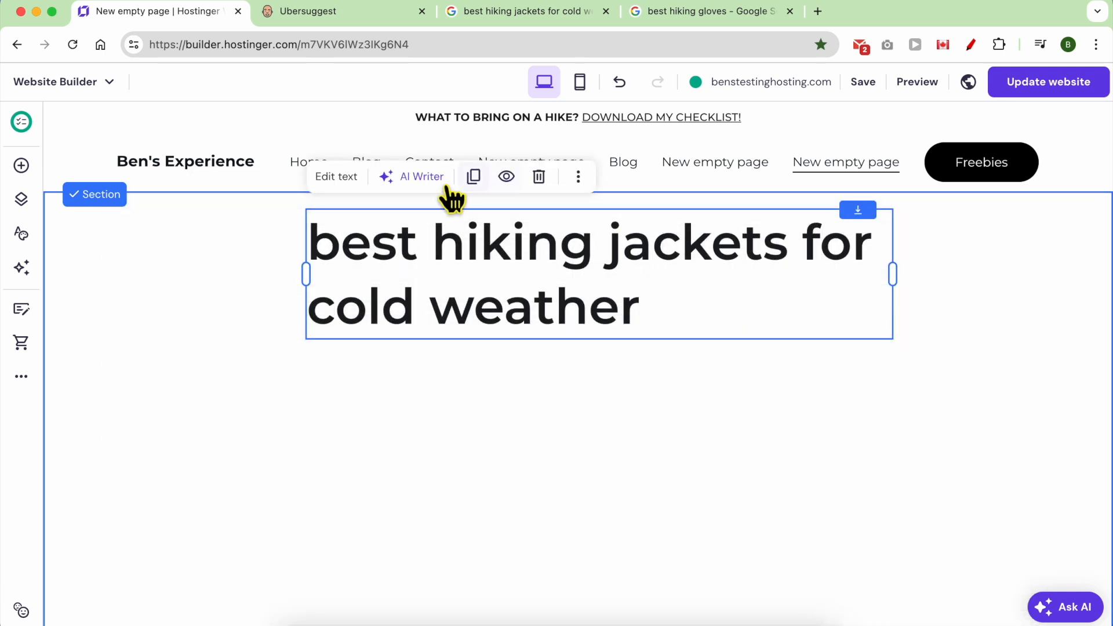
pyautogui.click(348, 187)
pyautogui.click(862, 175)
# Centre-align the heading and place an image below it.
pyautogui.click(848, 212)
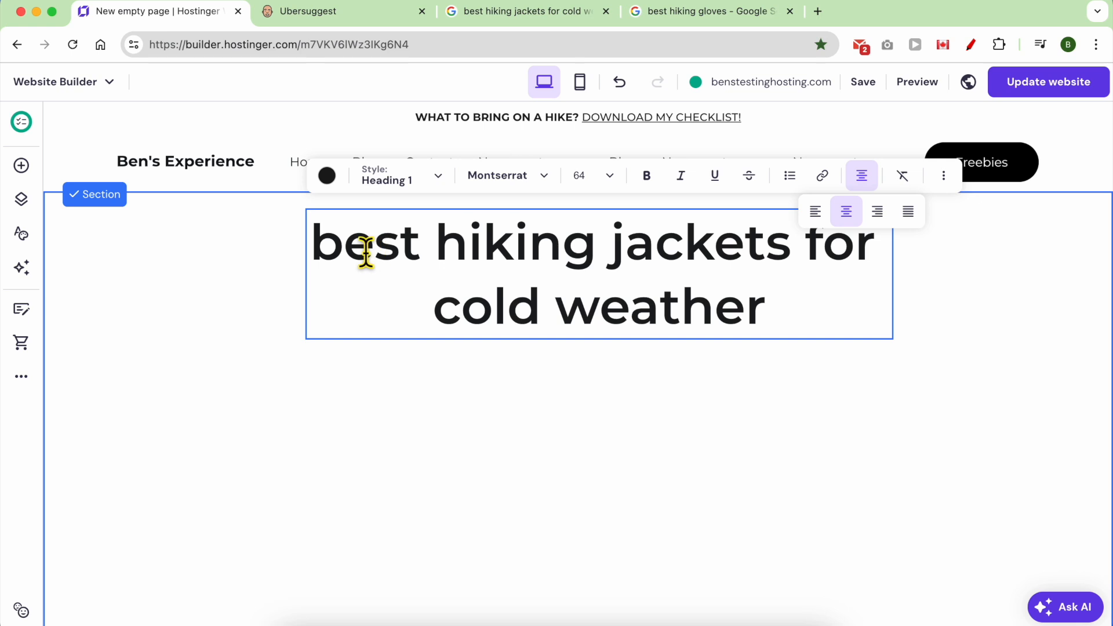
pyautogui.click(21, 166)
pyautogui.moveTo(133, 288); pyautogui.dragTo(104, 261)
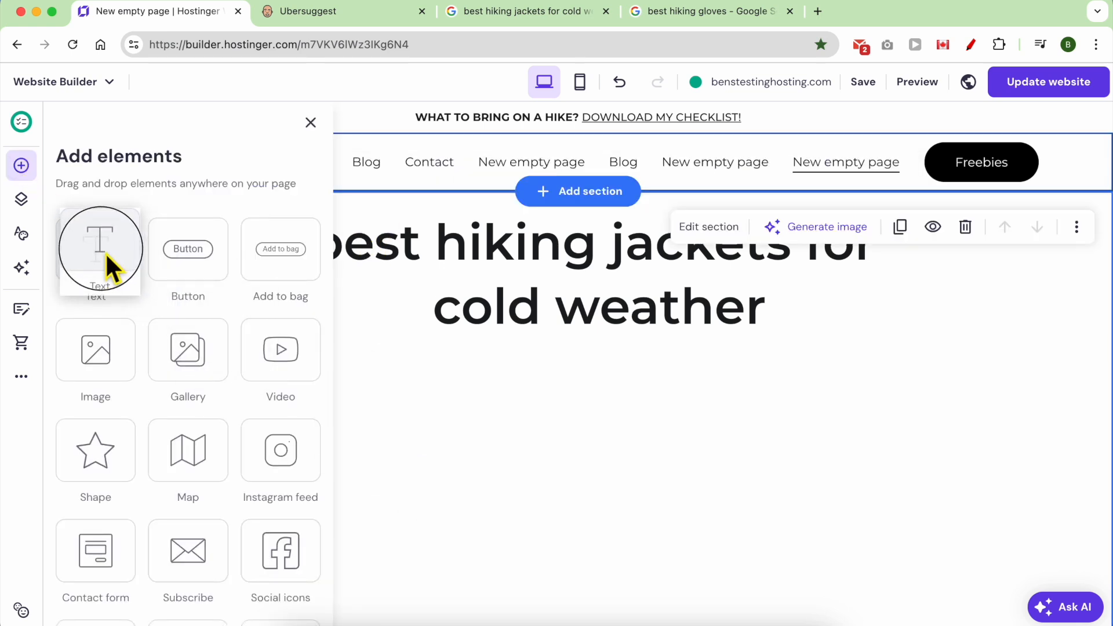
pyautogui.moveTo(117, 386); pyautogui.dragTo(514, 440)
pyautogui.moveTo(608, 452); pyautogui.dragTo(410, 400)
pyautogui.moveTo(666, 441); pyautogui.dragTo(942, 442)
pyautogui.scroll(-4, 284, 406)
# Add a text block and position it beneath the image.
pyautogui.click(21, 165)
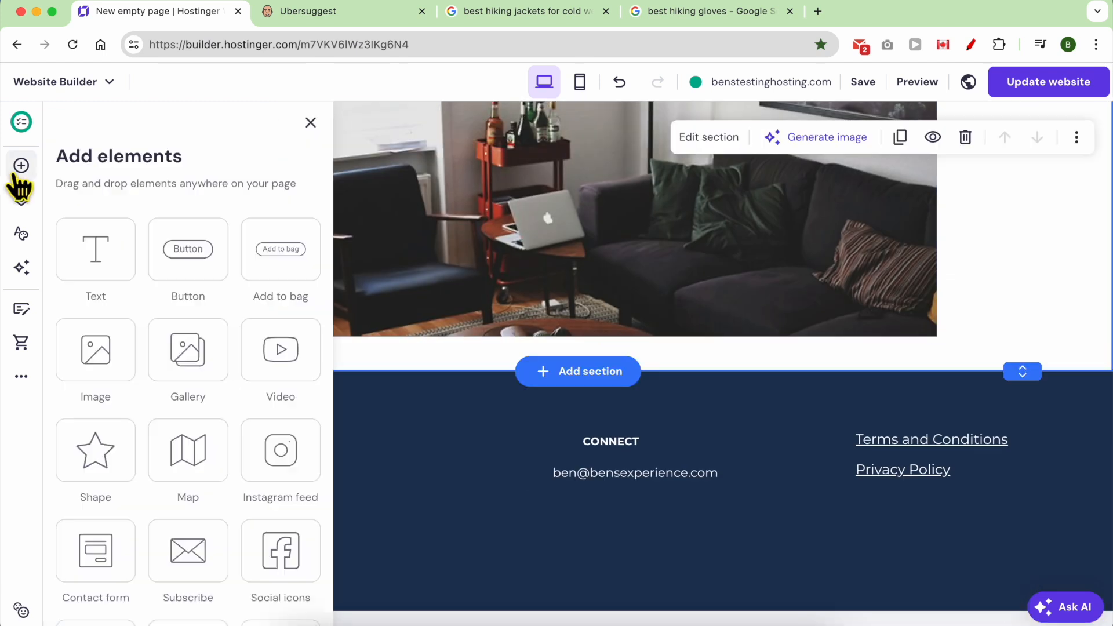
pyautogui.moveTo(105, 269); pyautogui.dragTo(484, 339)
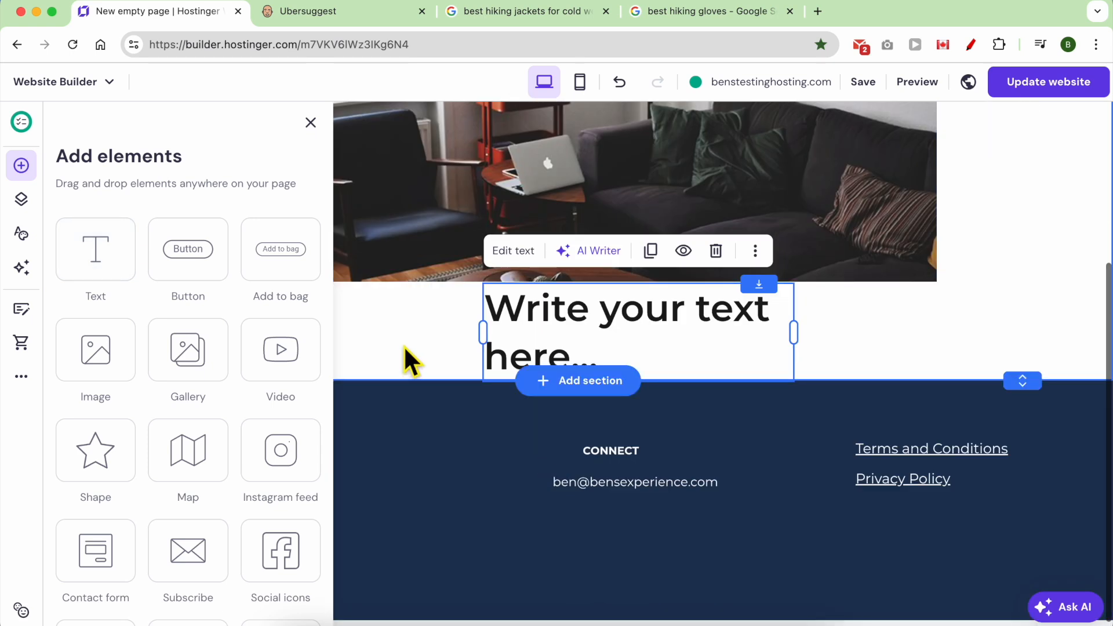
pyautogui.click(404, 346)
pyautogui.moveTo(589, 328); pyautogui.dragTo(363, 355)
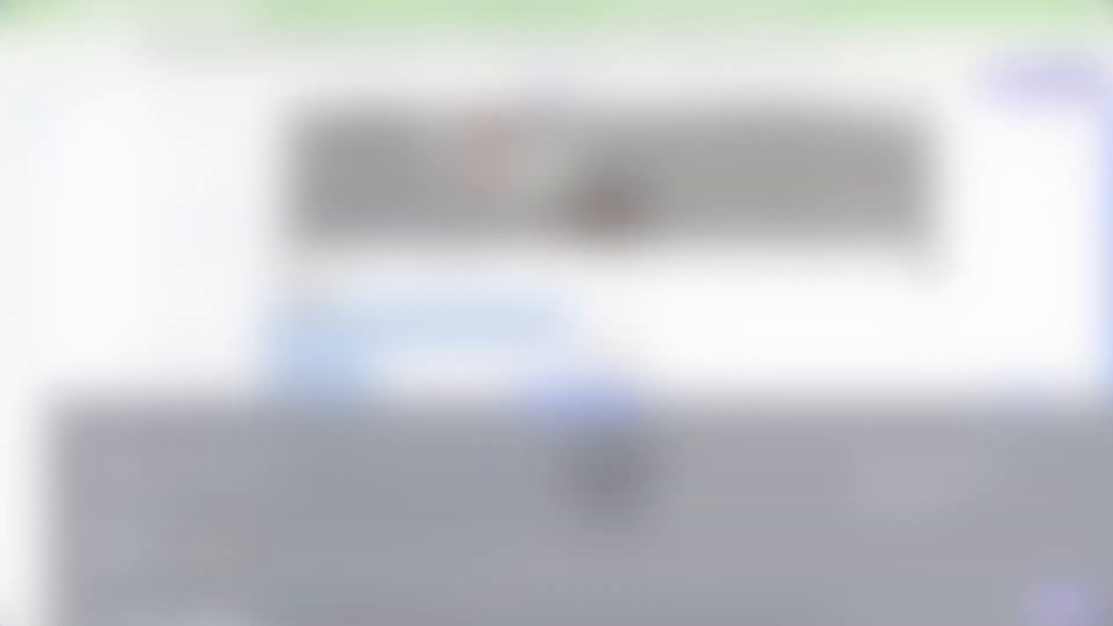
# Open amazon.com and search for the pasted cold-weather hiking jacket query.
pyautogui.click(642, 45)
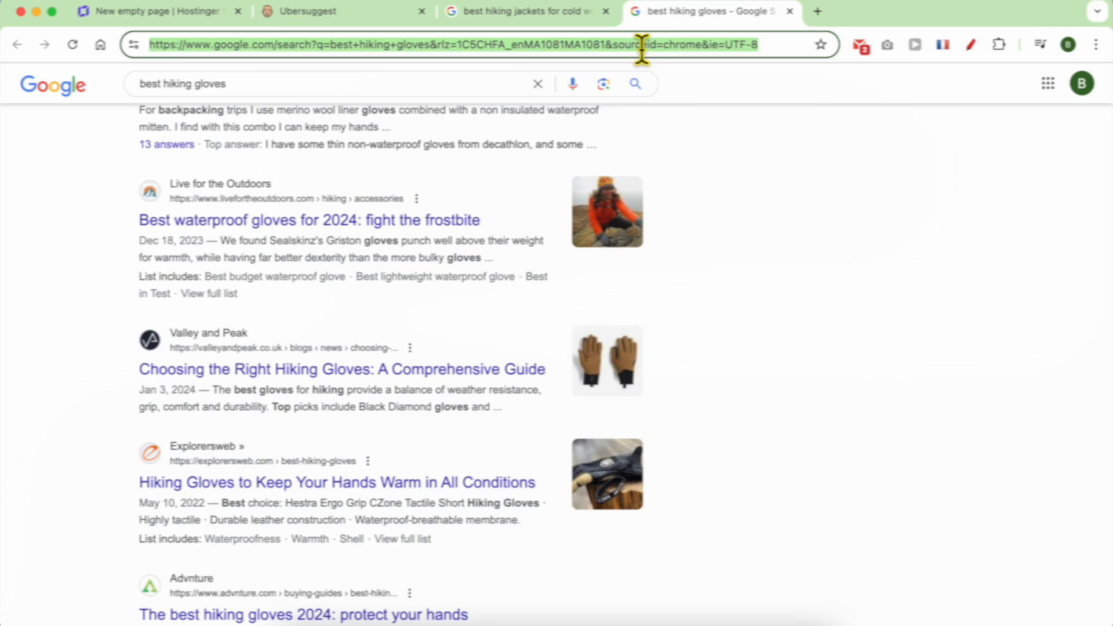
pyautogui.write('amaz')
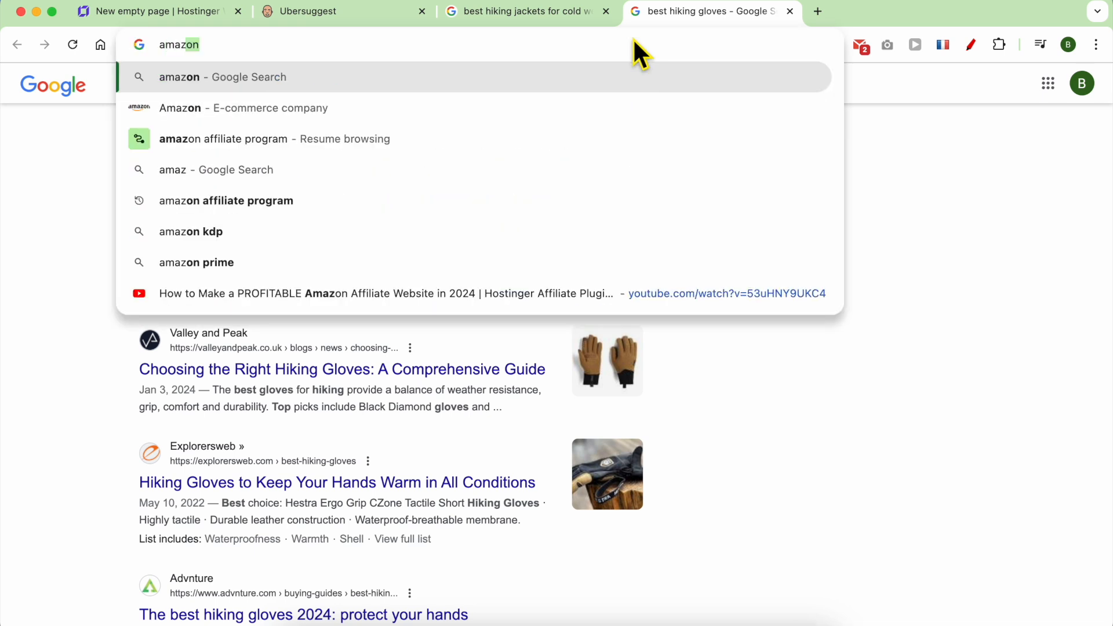
pyautogui.write('on.com')
pyautogui.press('Return')
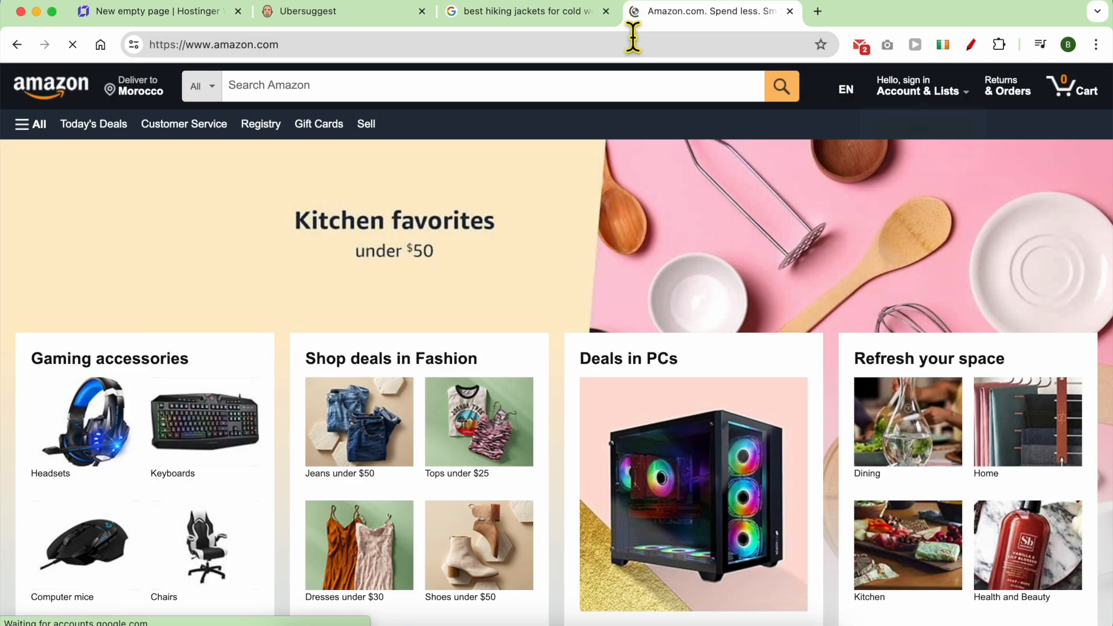
pyautogui.click(506, 93)
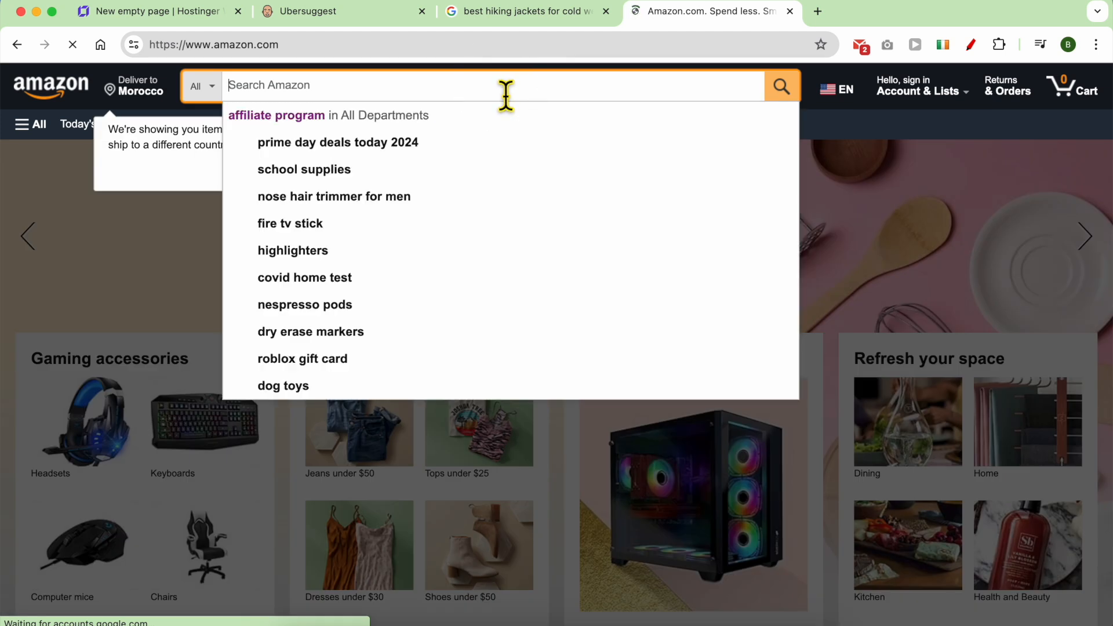
pyautogui.press('super+v')
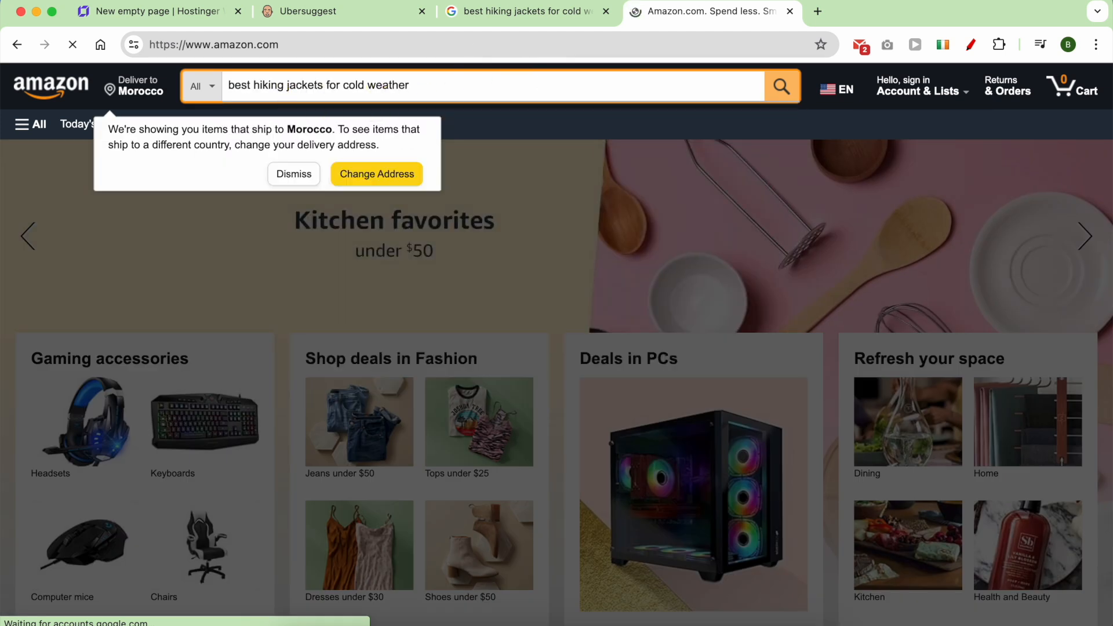
pyautogui.press('Return')
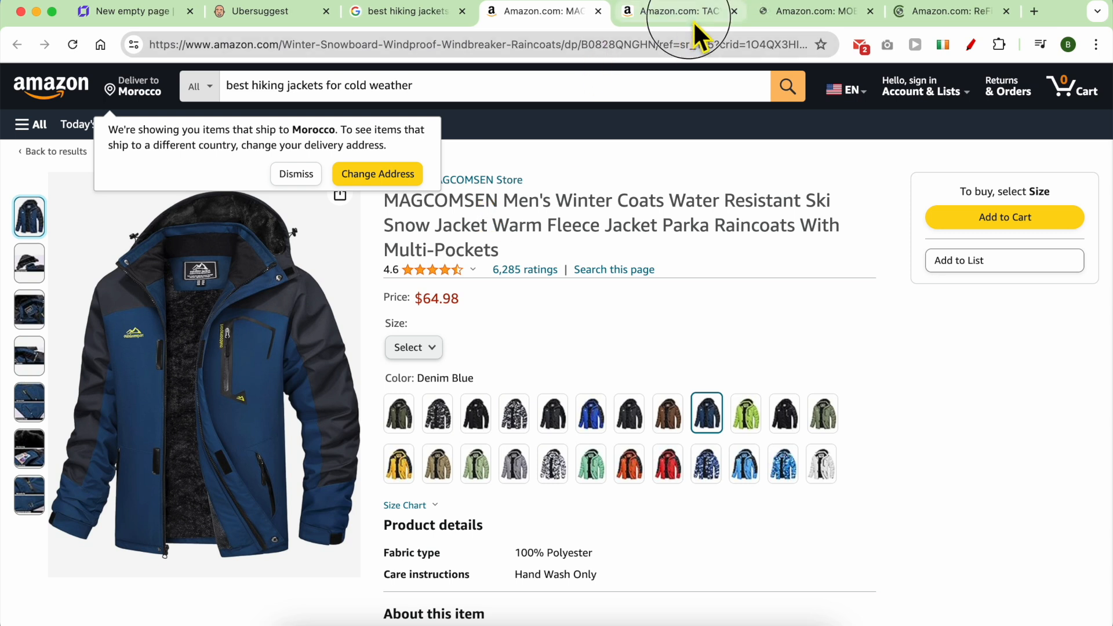
# On the ReFire Gear fleece page, dismiss the shipping notice and jump to customer reviews.
pyautogui.click(694, 18)
pyautogui.click(795, 16)
pyautogui.click(906, 10)
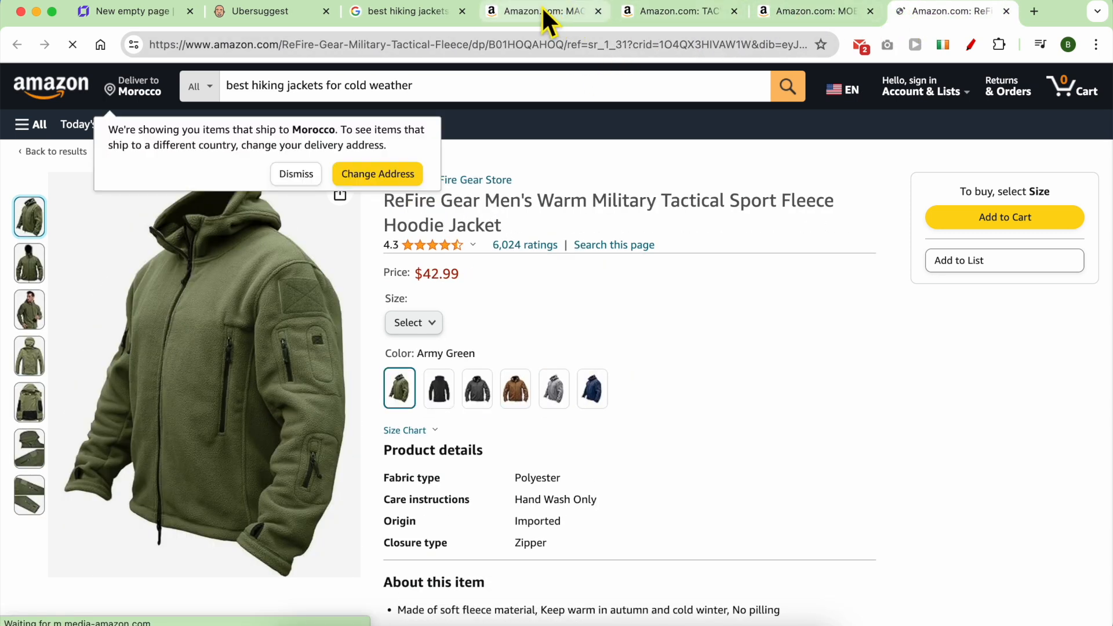
pyautogui.click(298, 174)
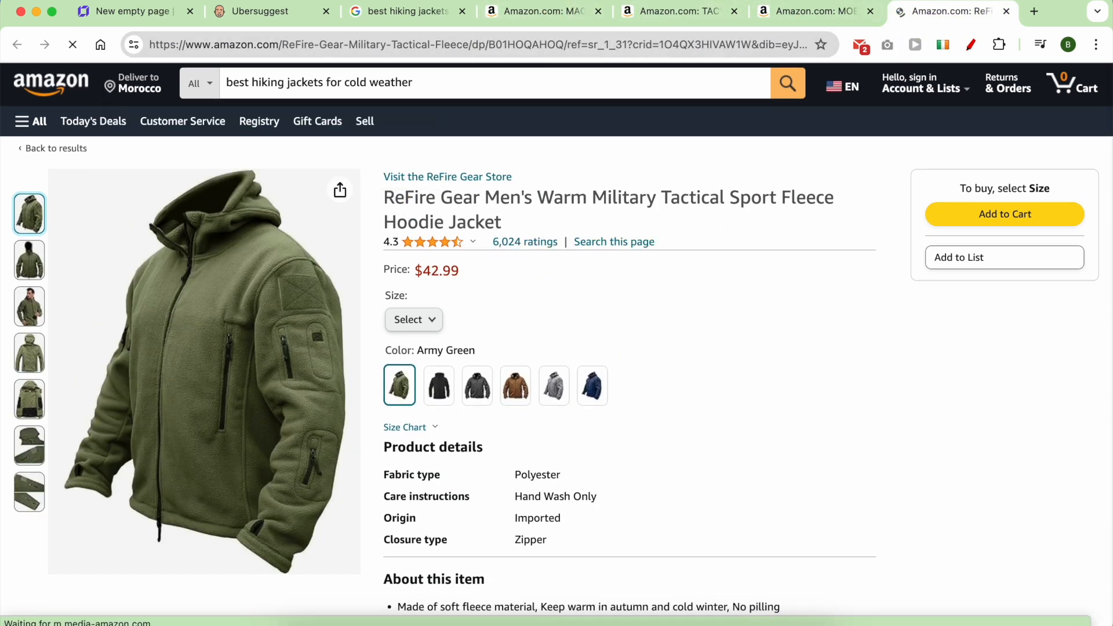
pyautogui.click(528, 242)
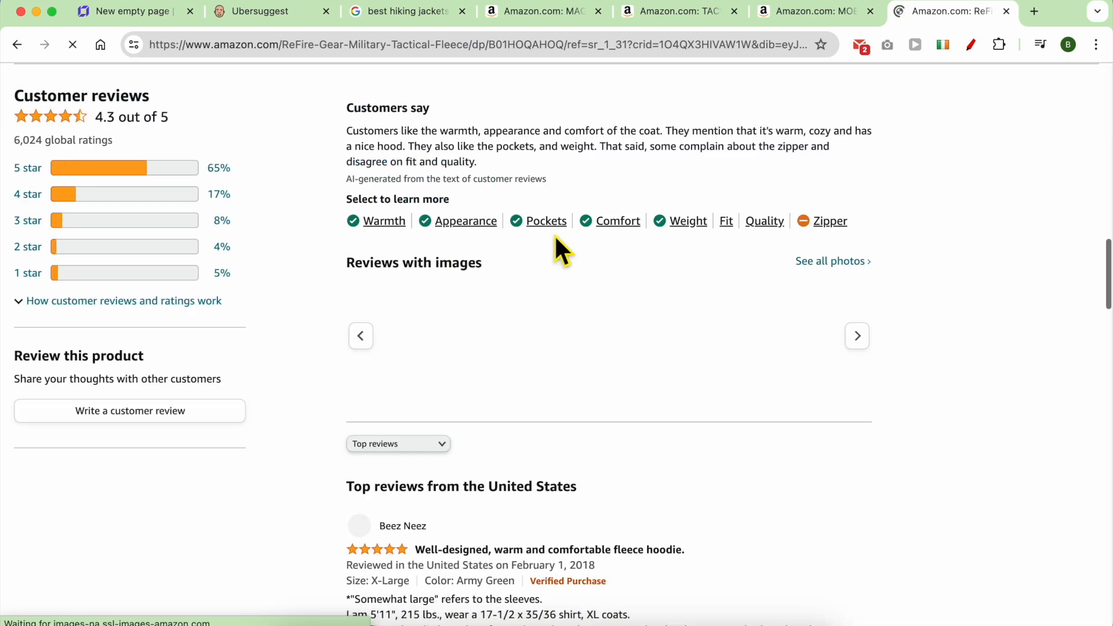
pyautogui.scroll(-15, 554, 370)
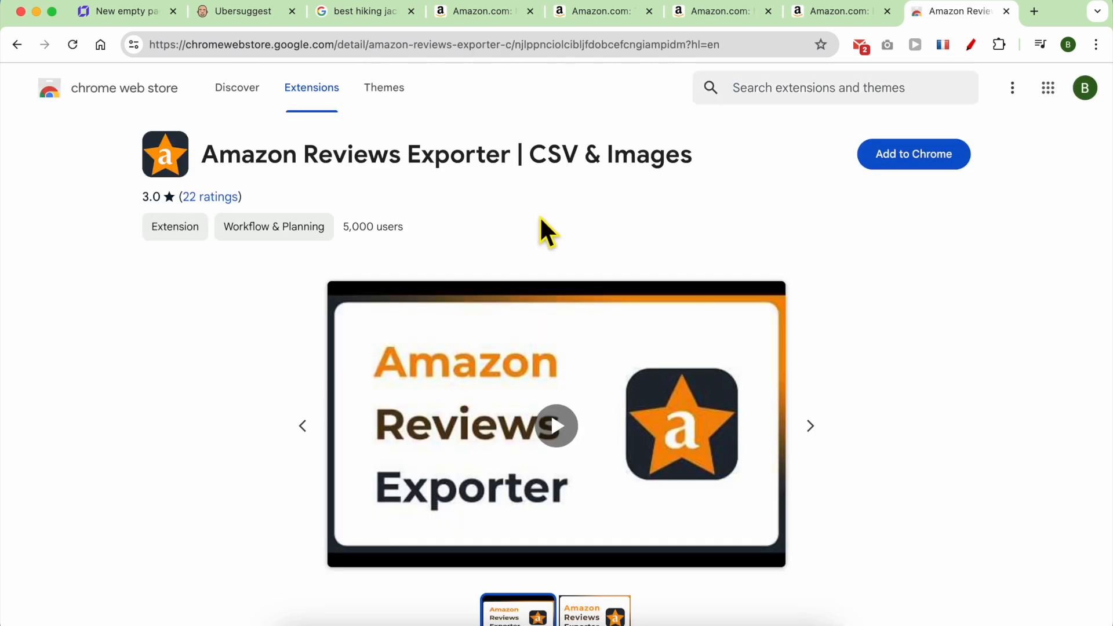
# Dismiss the shipping notice and export as many MAGCOMSEN jacket reviews as possible with Amazon Reviews Exporter.
pyautogui.scroll(-3, 696, 232)
pyautogui.scroll(3, 845, 174)
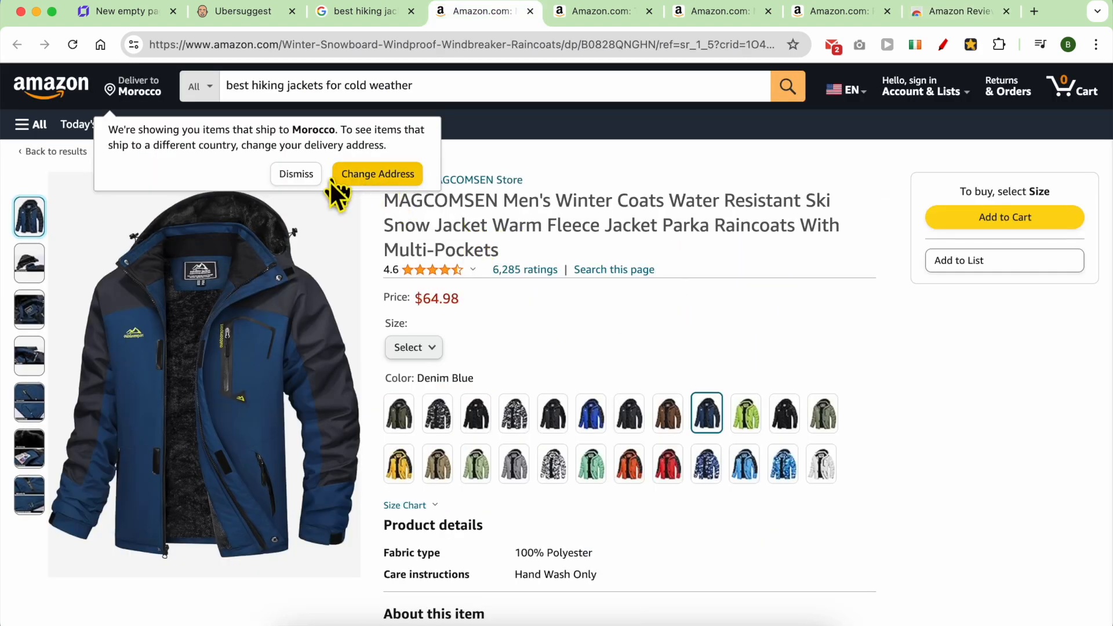
pyautogui.click(318, 177)
pyautogui.click(971, 44)
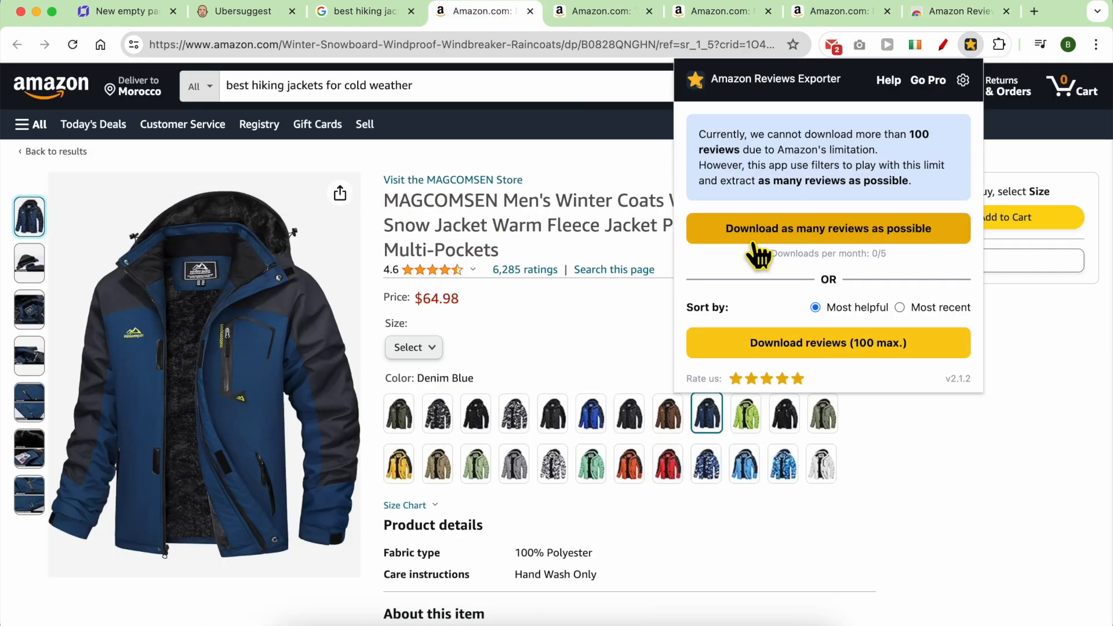
pyautogui.click(834, 345)
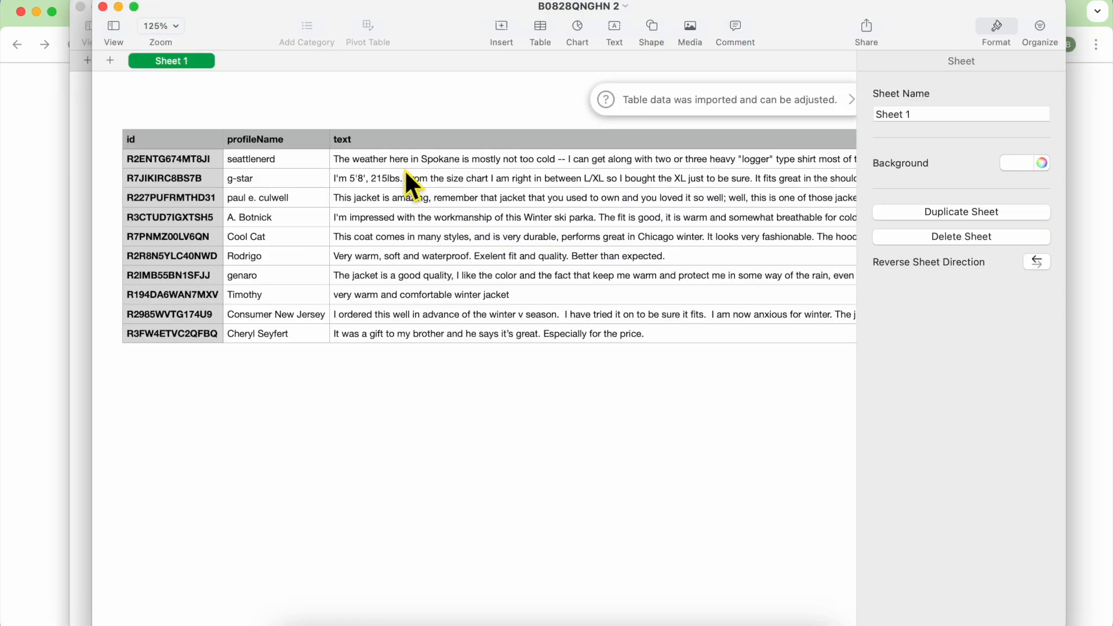
# Copy the review texts in column C of the B0828QNGHN spreadsheet.
pyautogui.moveTo(405, 169); pyautogui.dragTo(395, 337)
pyautogui.rightClick(403, 256)
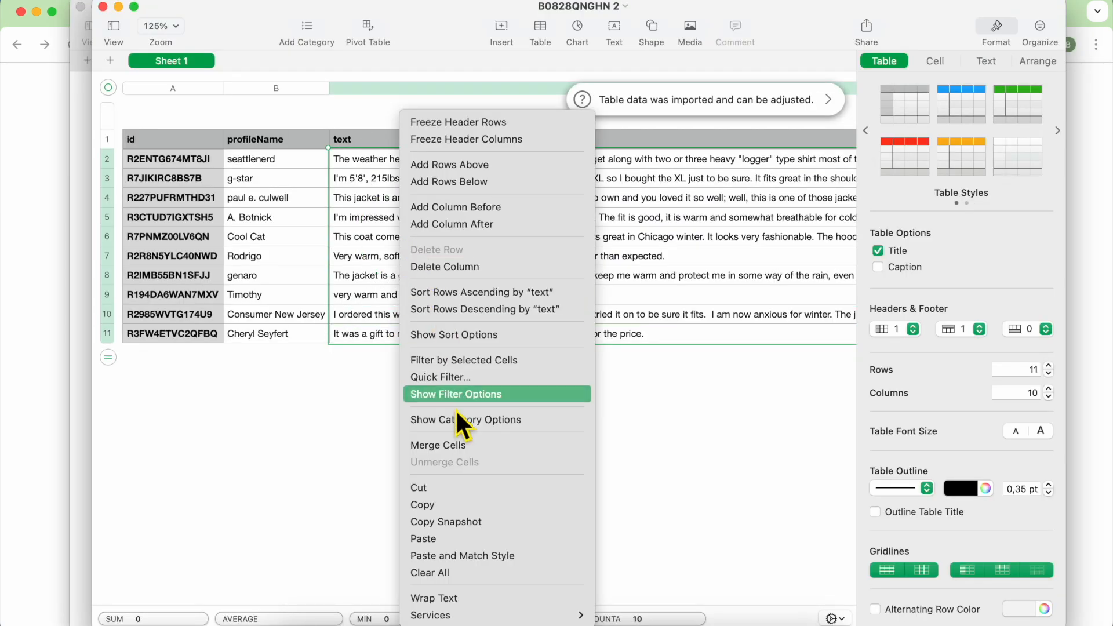
pyautogui.click(436, 509)
# Go to ChatGPT by entering 'gpt' in the browser address bar.
pyautogui.click(36, 306)
pyautogui.click(397, 47)
pyautogui.write('gpt')
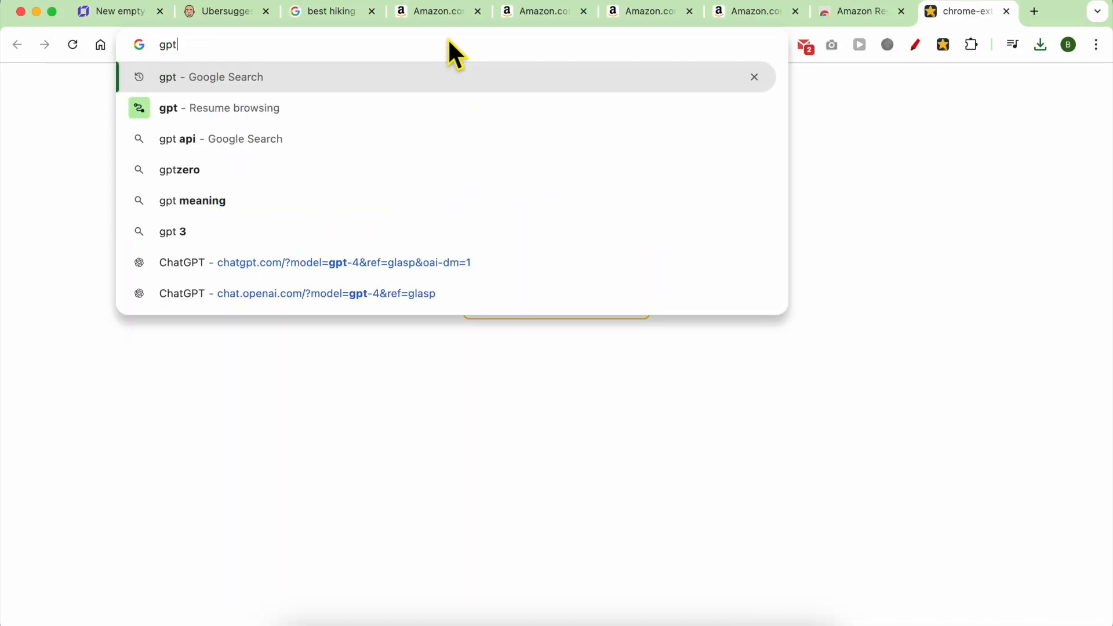
pyautogui.press('Return')
pyautogui.rightClick(480, 587)
# Paste the copied reviews into ChatGPT and send a request for a product review.
pyautogui.click(502, 411)
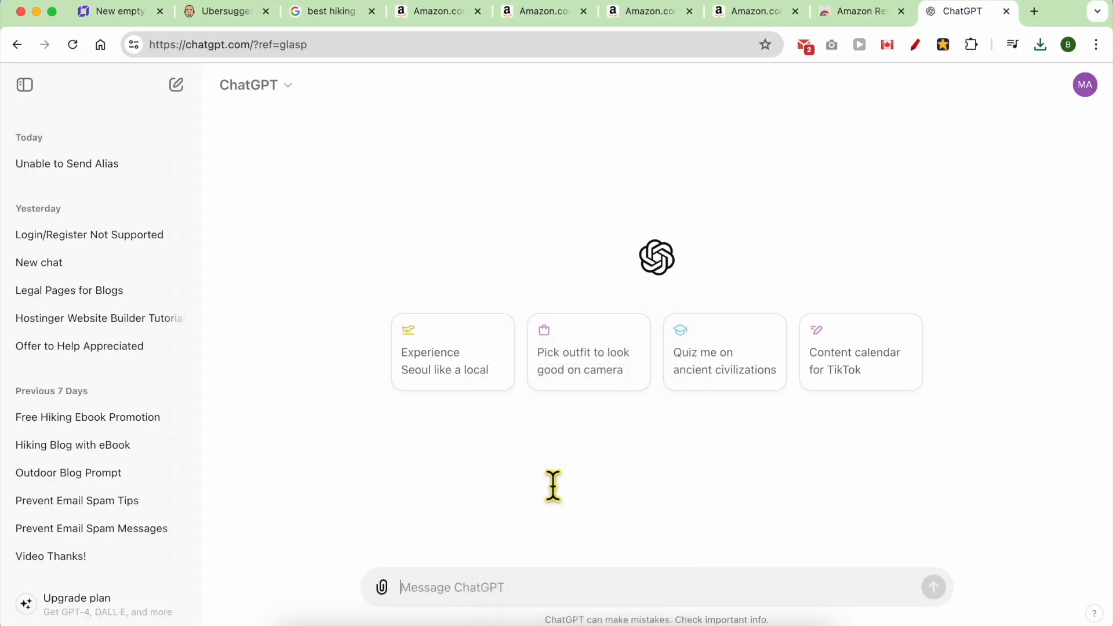
pyautogui.hotkey('shift', 'Return')
pyautogui.hotkey('shift', 'Return')
pyautogui.hotkey('shift', 'Return')
pyautogui.hotkey('shift', 'Return')
pyautogui.hotkey('shift', 'Return')
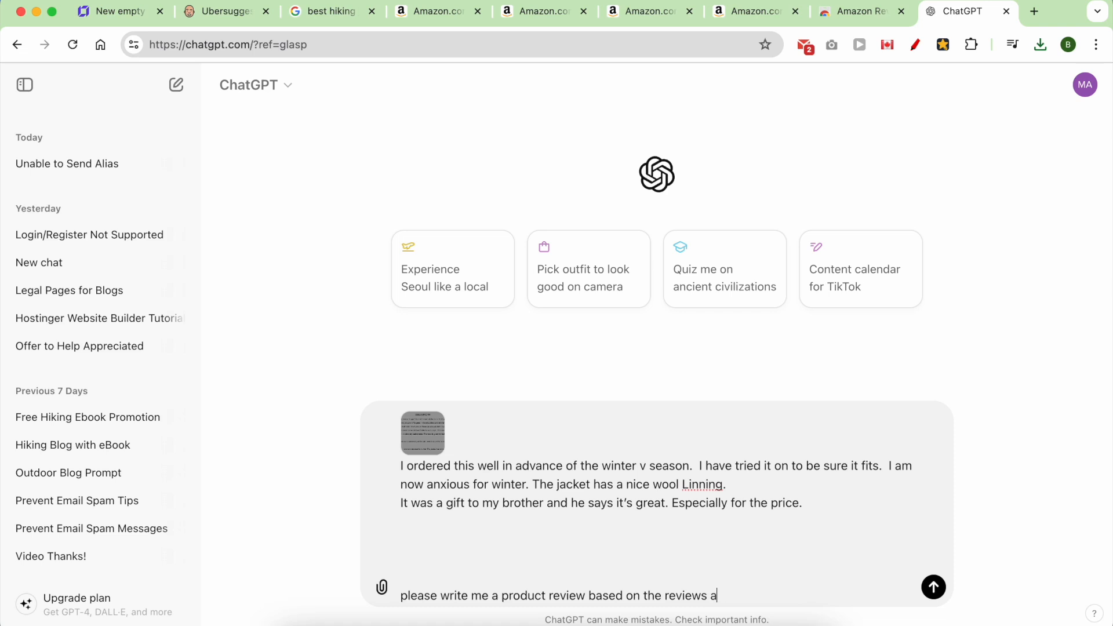
pyautogui.press('Return')
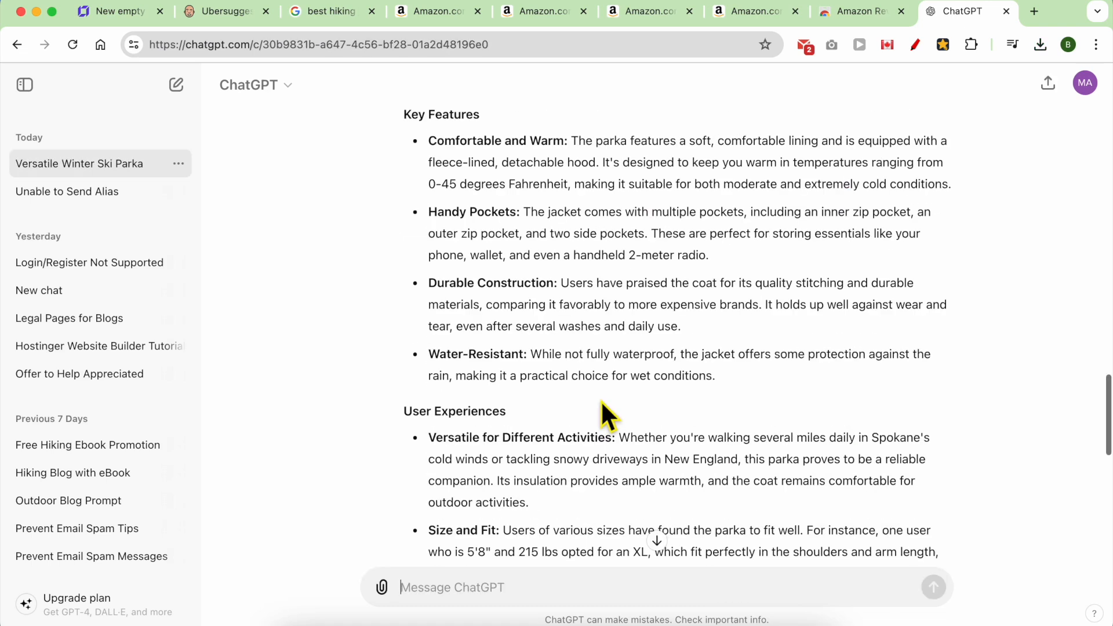
# Look over the generated 'Versatile Winter Ski Parka' review, trying selections of its sections.
pyautogui.scroll(5, 600, 415)
pyautogui.tripleClick(512, 340)
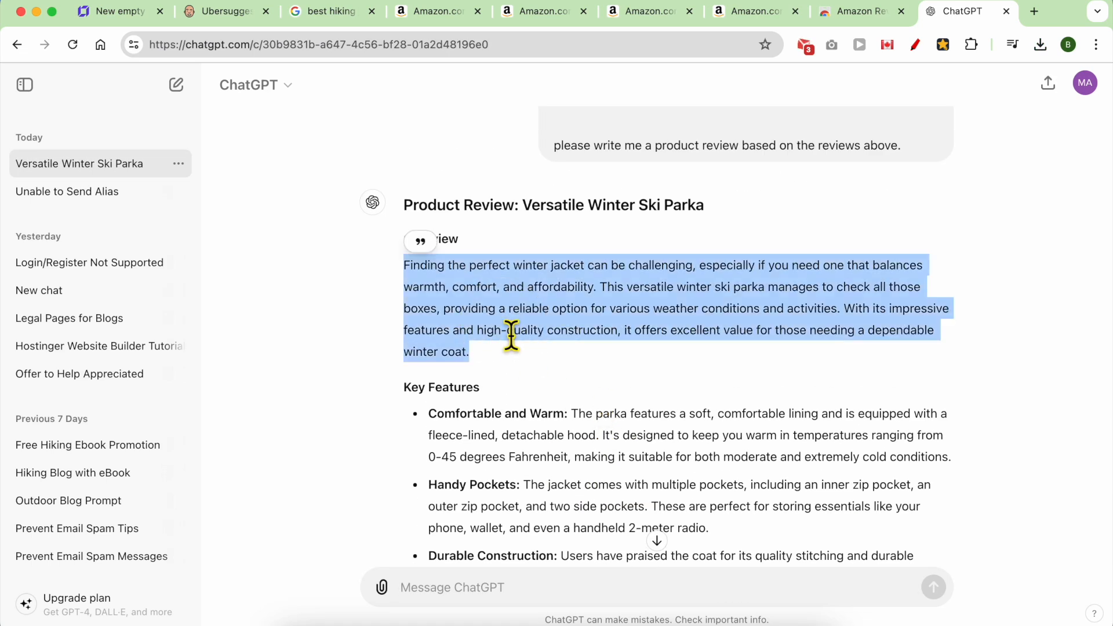
pyautogui.scroll(-5, 510, 392)
pyautogui.moveTo(451, 131); pyautogui.dragTo(597, 394)
pyautogui.scroll(-3, 636, 460)
pyautogui.moveTo(428, 227); pyautogui.dragTo(586, 490)
pyautogui.scroll(-4, 589, 490)
pyautogui.scroll(4, 527, 284)
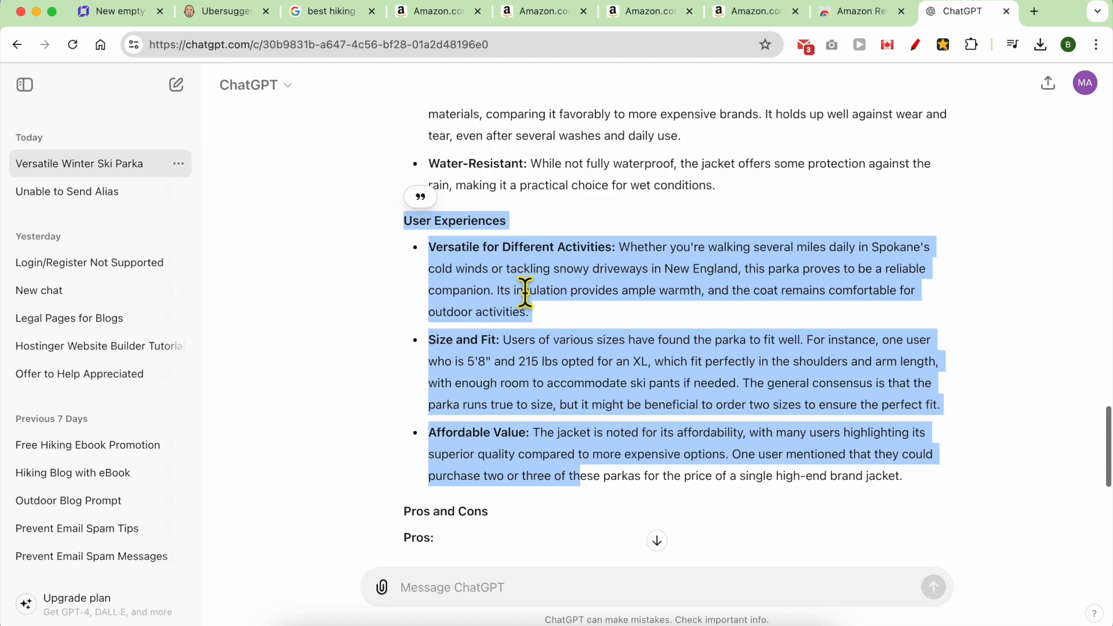
pyautogui.scroll(1, 526, 293)
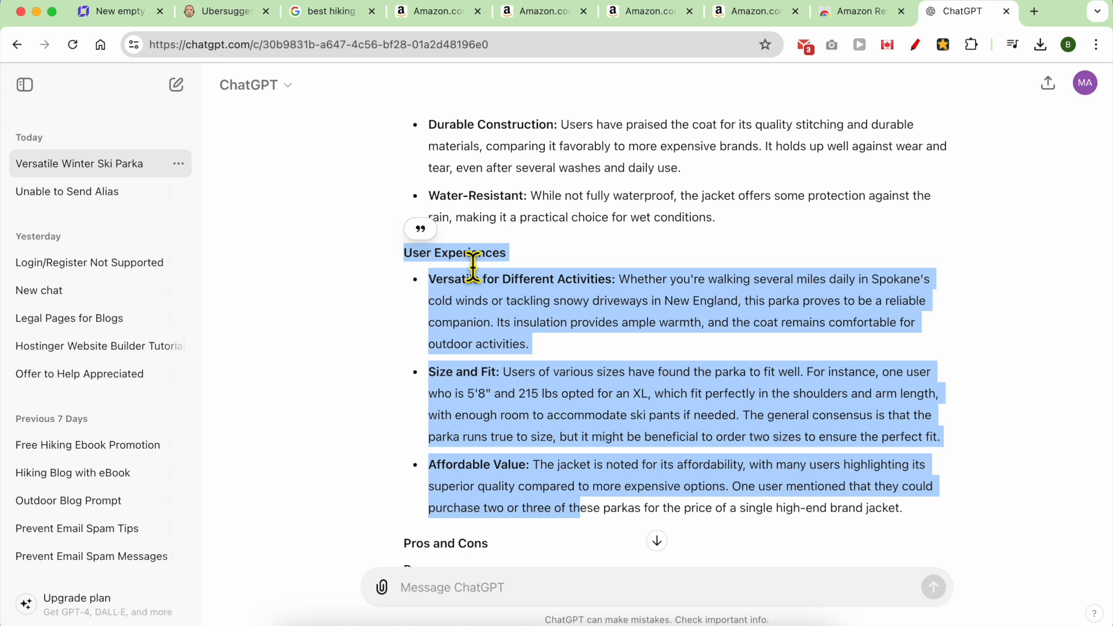
pyautogui.scroll(-6, 474, 277)
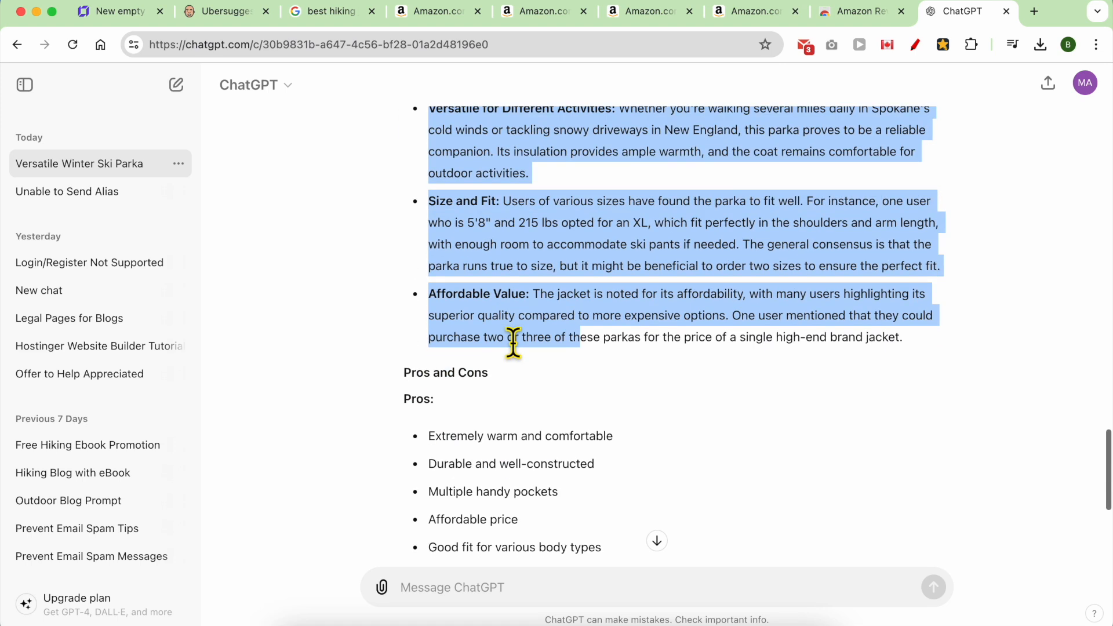
pyautogui.click(465, 216)
# Select the review from Overview through Key Features and copy it.
pyautogui.scroll(-3, 508, 304)
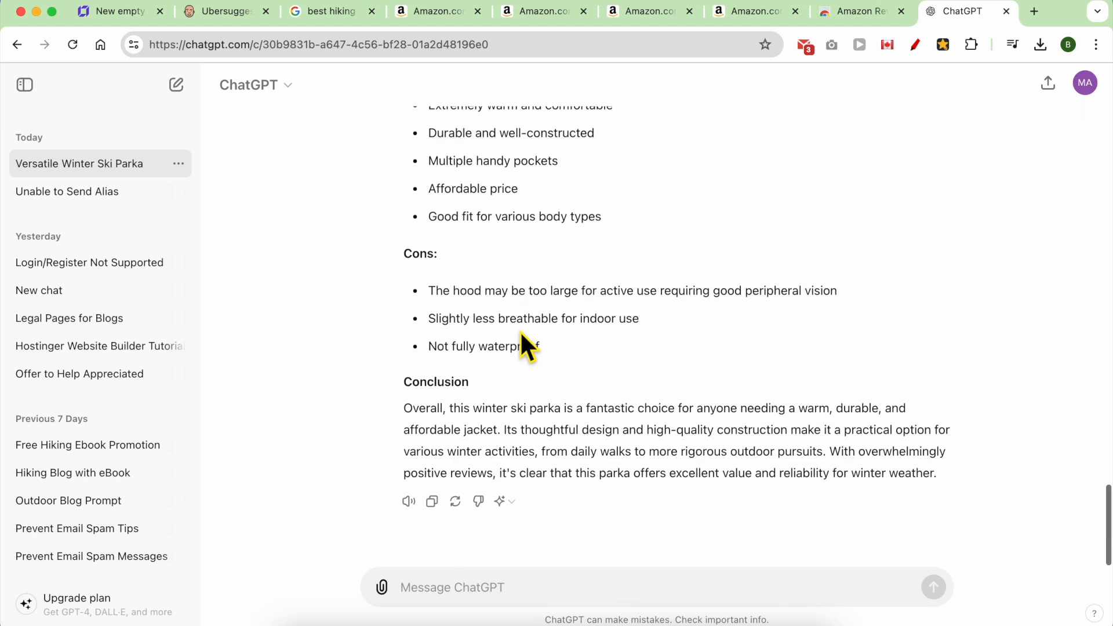
pyautogui.doubleClick(449, 393)
pyautogui.tripleClick(499, 436)
pyautogui.scroll(15, 497, 441)
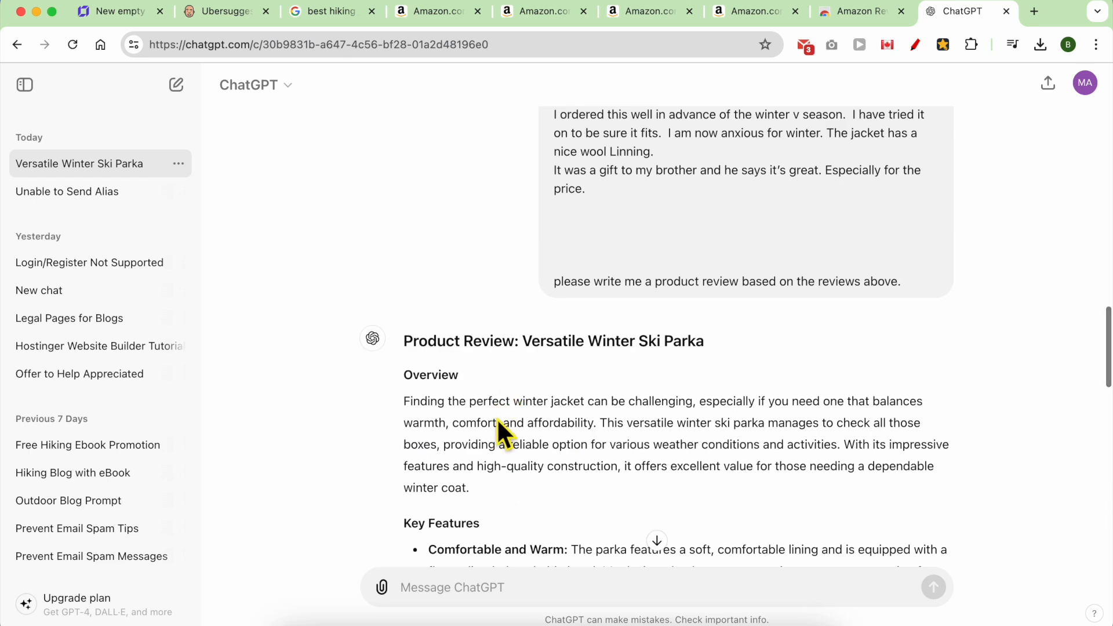
pyautogui.keyDown('shift'); pyautogui.click(497, 423); pyautogui.keyUp('shift')
pyautogui.rightClick(497, 423)
pyautogui.click(527, 403)
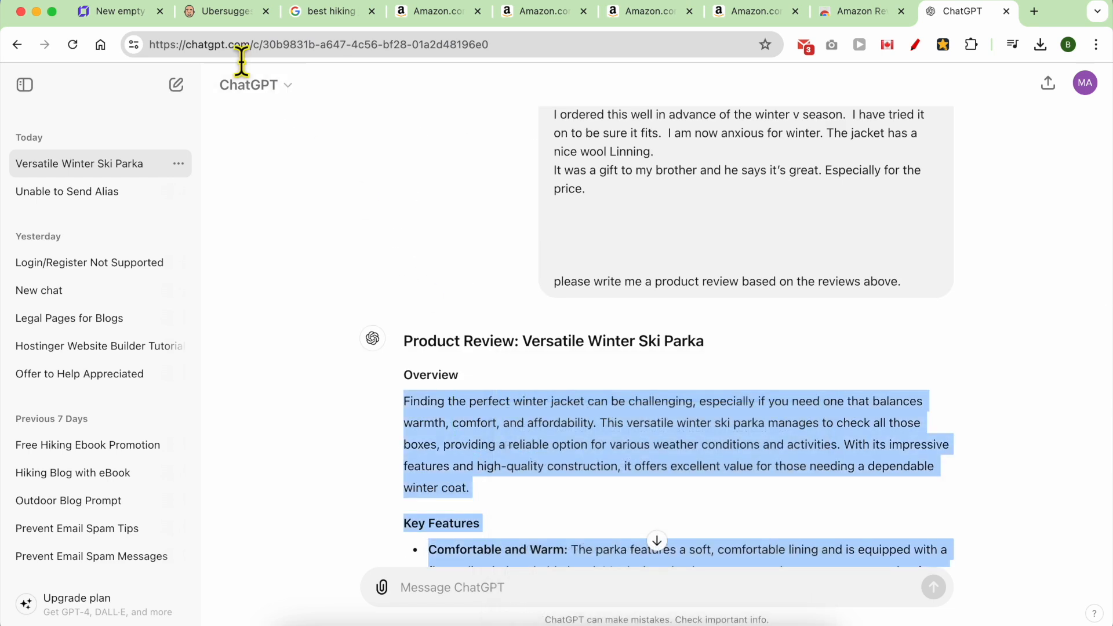
pyautogui.click(137, 18)
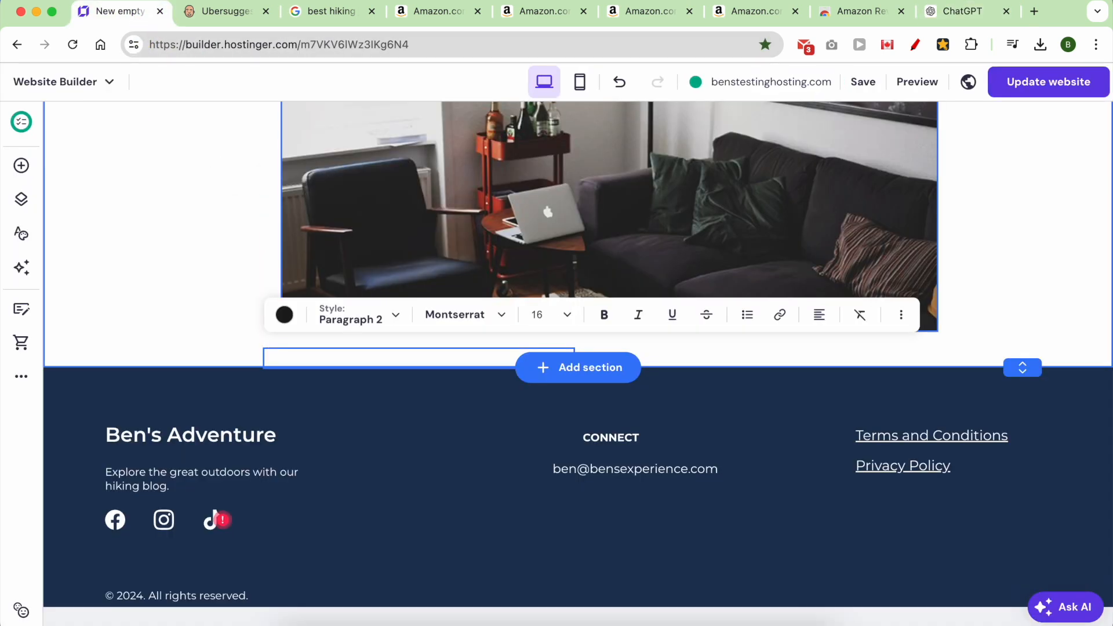
# Paste the parka review into the empty text box and copy its Pros and Cons section.
pyautogui.press('cmd+v')
pyautogui.scroll(10, 400, 389)
pyautogui.click(371, 447)
pyautogui.tripleClick(377, 458)
pyautogui.scroll(-4, 378, 457)
pyautogui.keyDown('shift'); pyautogui.click(432, 504); pyautogui.keyUp('shift')
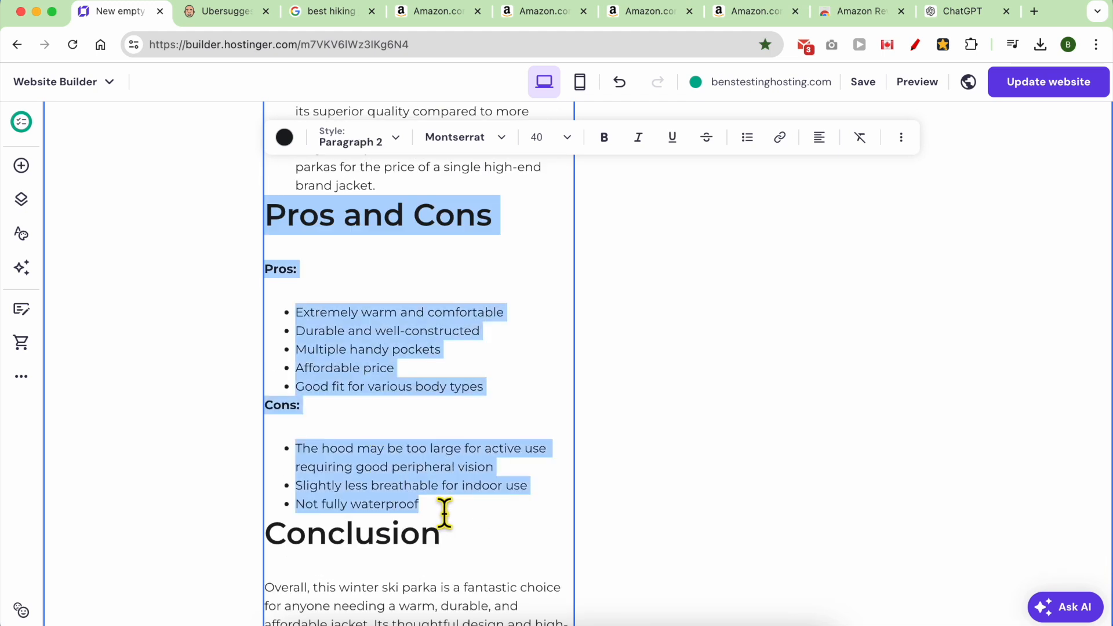
pyautogui.rightClick(416, 462)
pyautogui.click(438, 294)
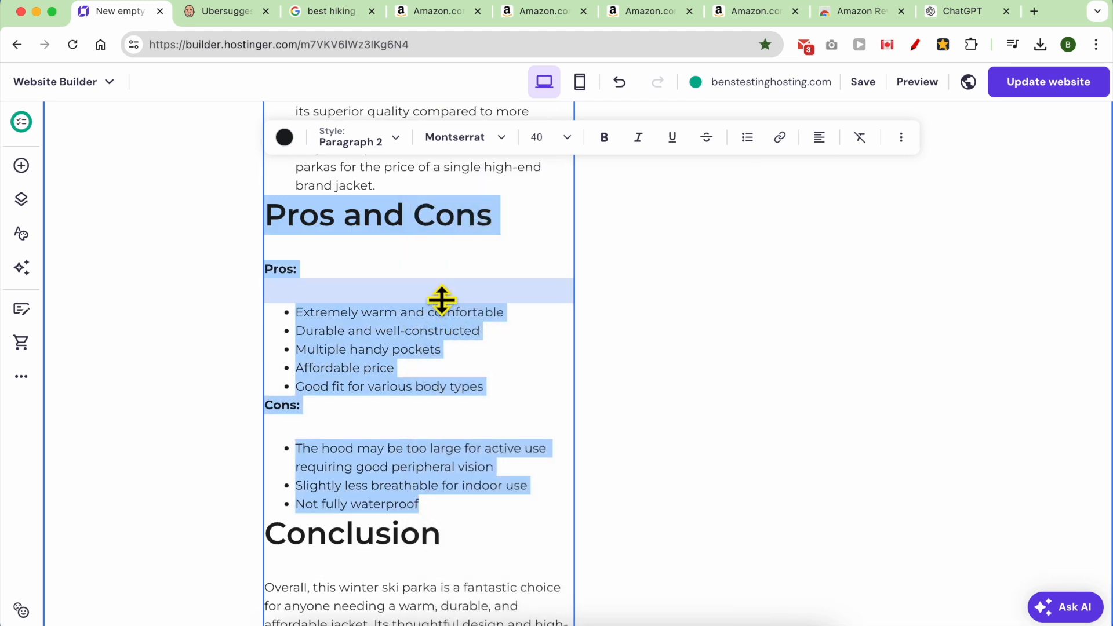
# Widen the review text box and drop a new image onto the page.
pyautogui.scroll(-10, 603, 456)
pyautogui.moveTo(588, 557); pyautogui.dragTo(996, 515)
pyautogui.scroll(9, 551, 450)
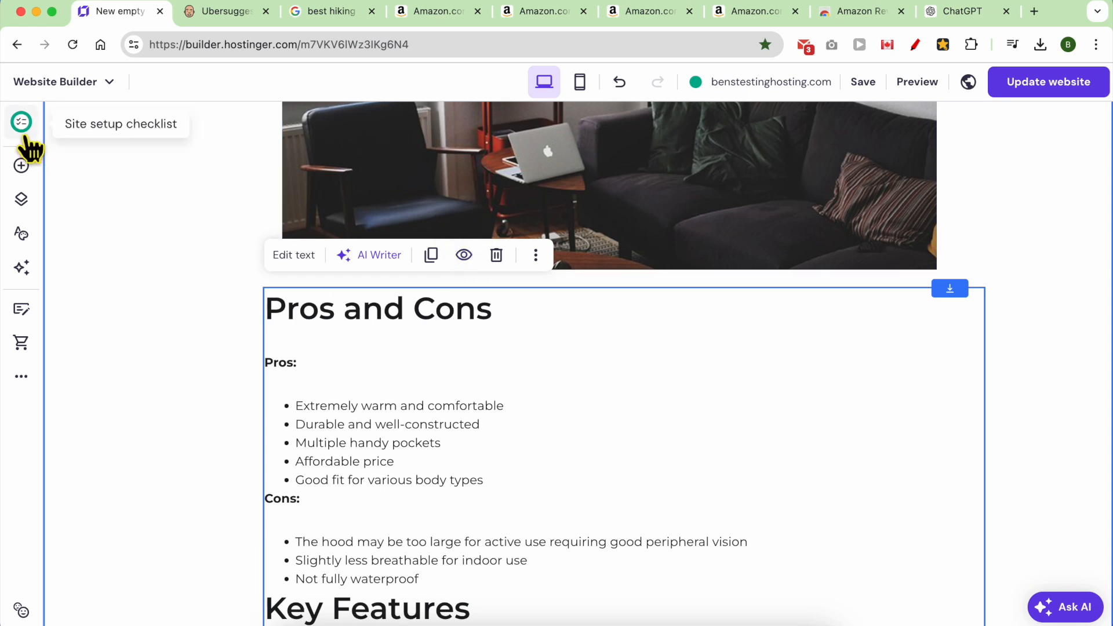
pyautogui.click(21, 165)
pyautogui.moveTo(95, 350); pyautogui.dragTo(513, 329)
pyautogui.scroll(-4, 514, 329)
# Move the Pros and Cons text down so the new image sits directly above it.
pyautogui.click(465, 291)
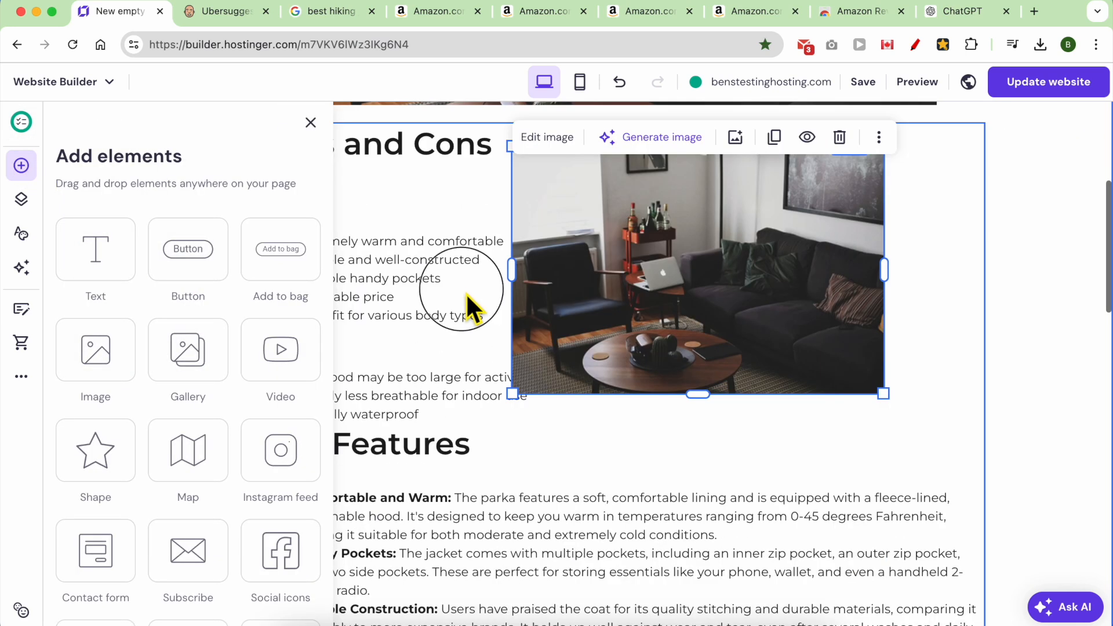
pyautogui.moveTo(596, 284); pyautogui.dragTo(589, 338)
pyautogui.click(406, 285)
pyautogui.moveTo(418, 297); pyautogui.dragTo(428, 552)
pyautogui.moveTo(597, 271); pyautogui.dragTo(552, 241)
pyautogui.moveTo(398, 466); pyautogui.dragTo(397, 522)
pyautogui.moveTo(580, 249); pyautogui.dragTo(567, 284)
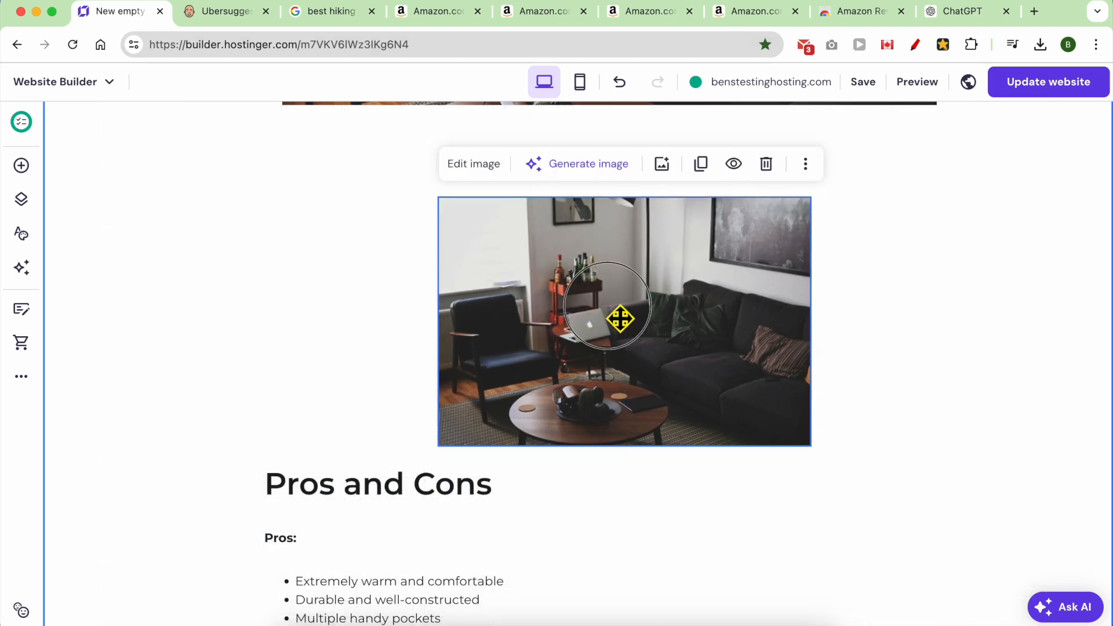
pyautogui.doubleClick(619, 318)
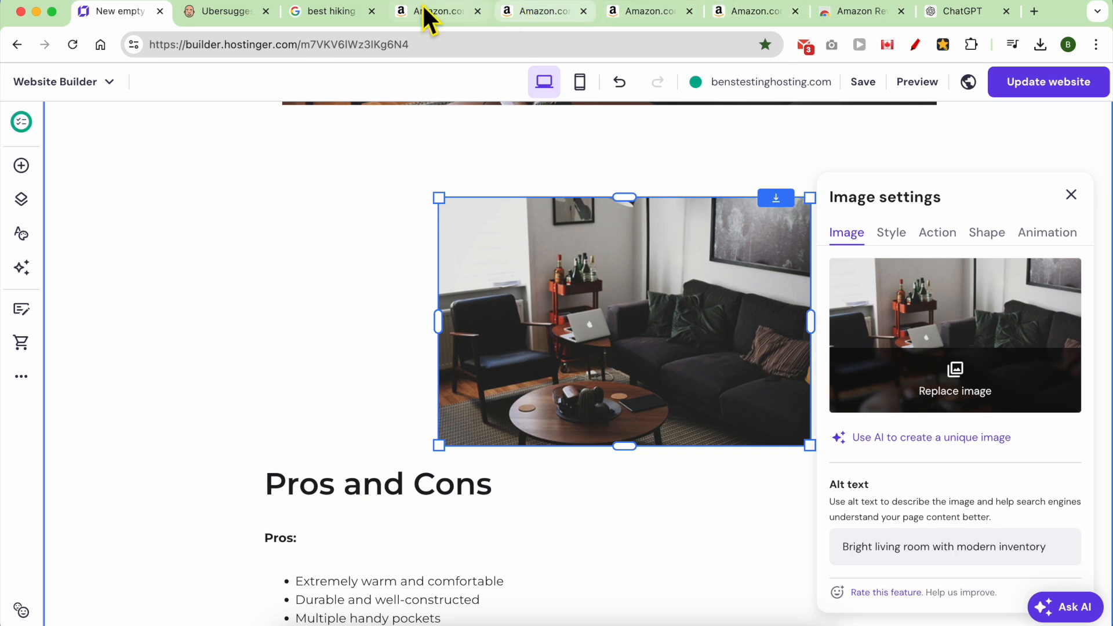
# Save the blue jacket photo from the MAGCOMSEN product page to the computer.
pyautogui.click(426, 12)
pyautogui.rightClick(244, 300)
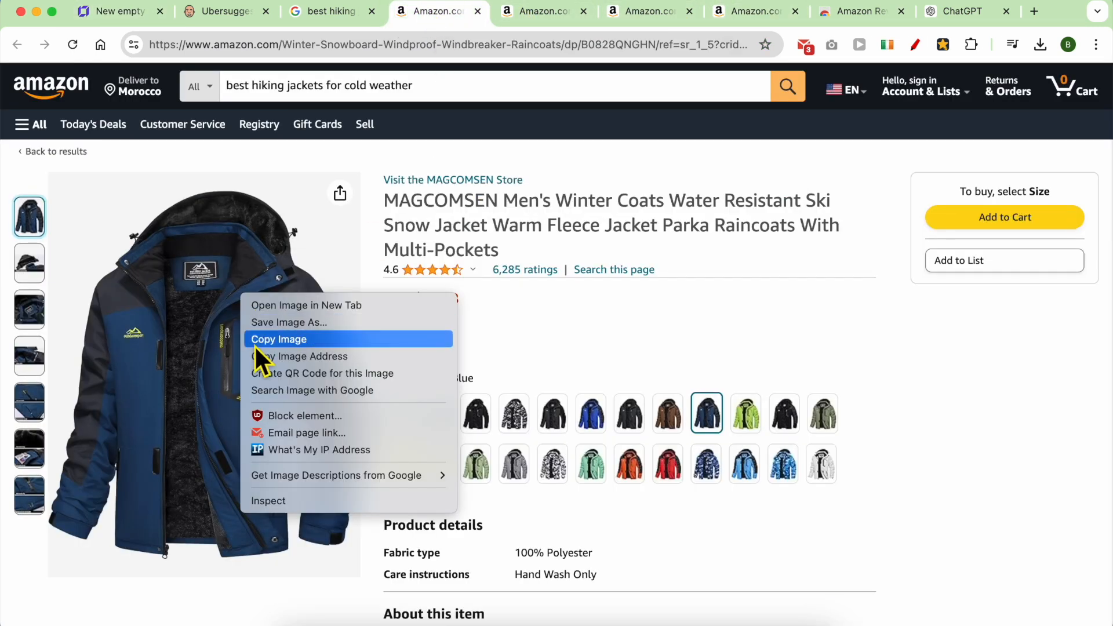
pyautogui.click(273, 322)
pyautogui.press('Return')
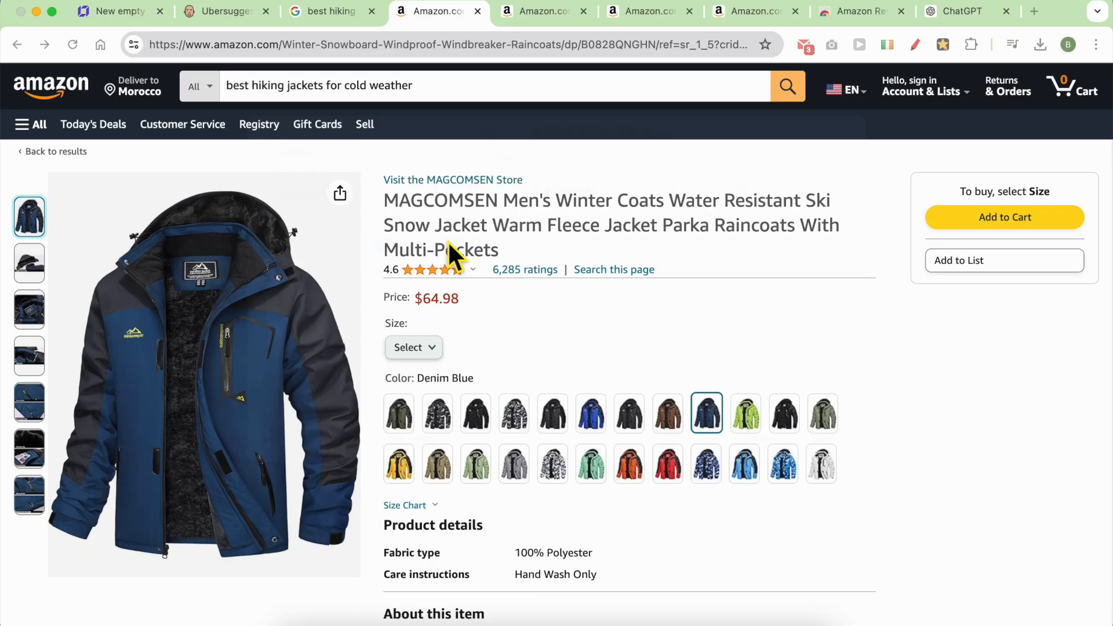
pyautogui.press('super+1')
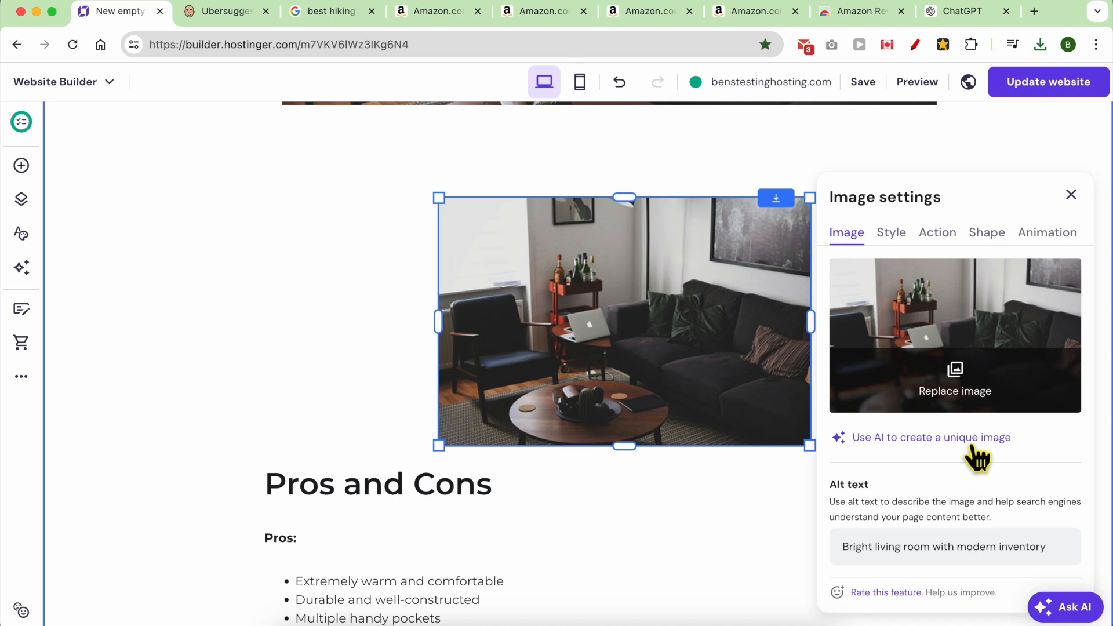
# Upload the downloaded jacket photo and use it to replace the placeholder image.
pyautogui.click(967, 389)
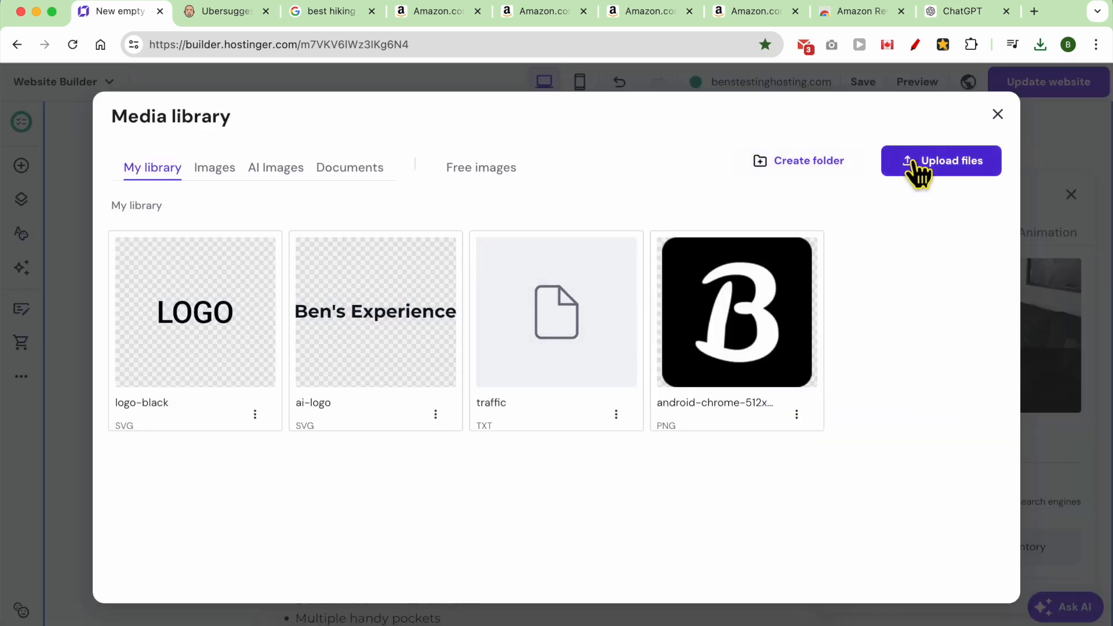
pyautogui.click(921, 174)
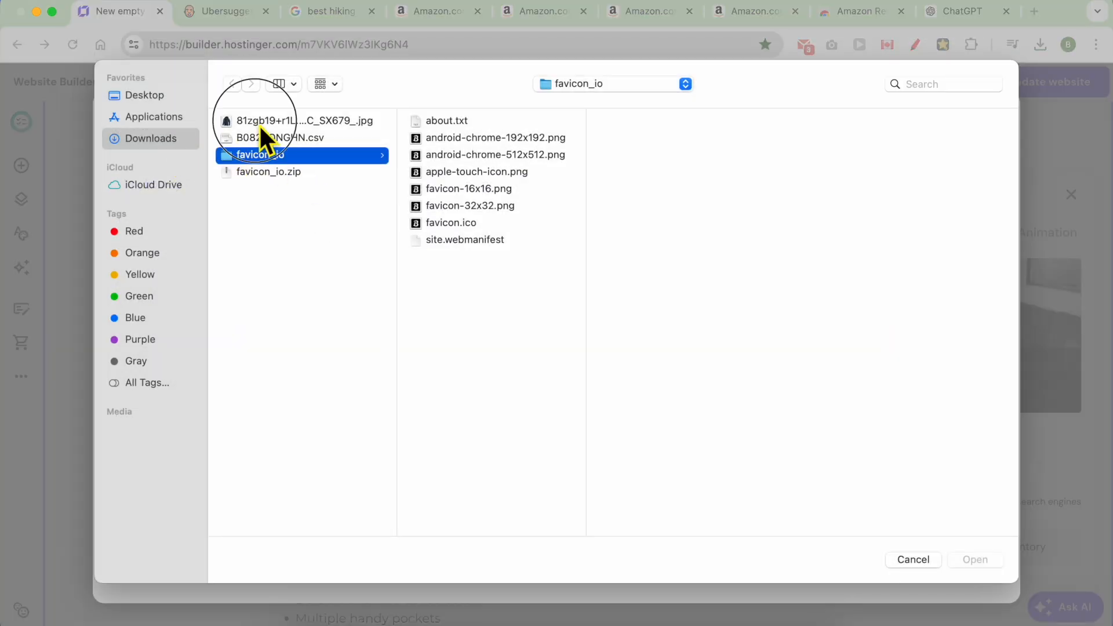
pyautogui.click(259, 123)
pyautogui.click(976, 558)
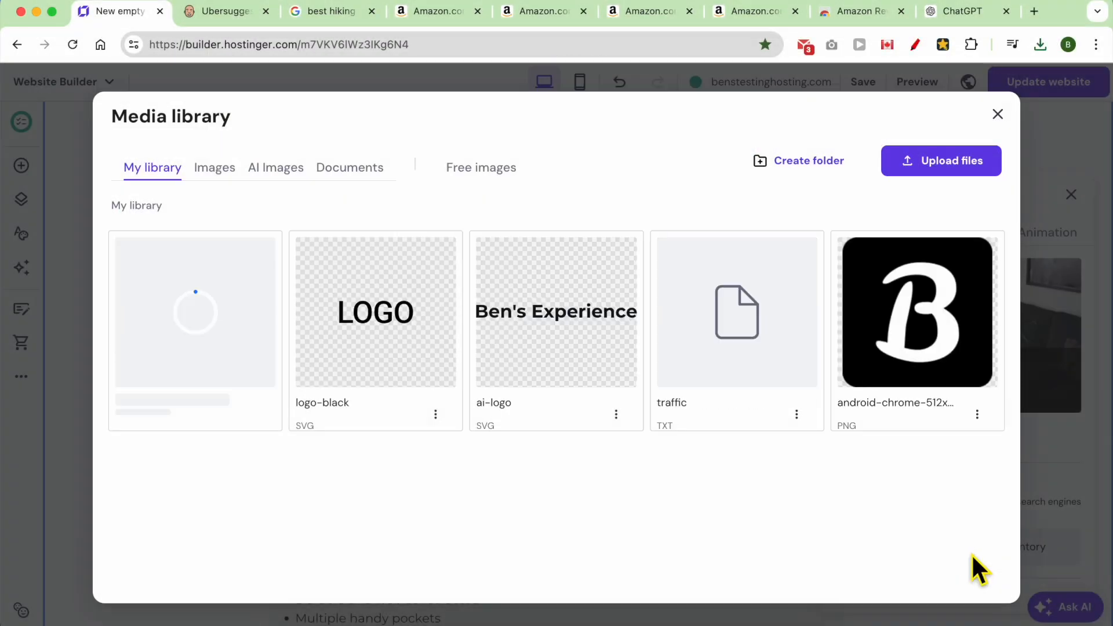
pyautogui.click(200, 321)
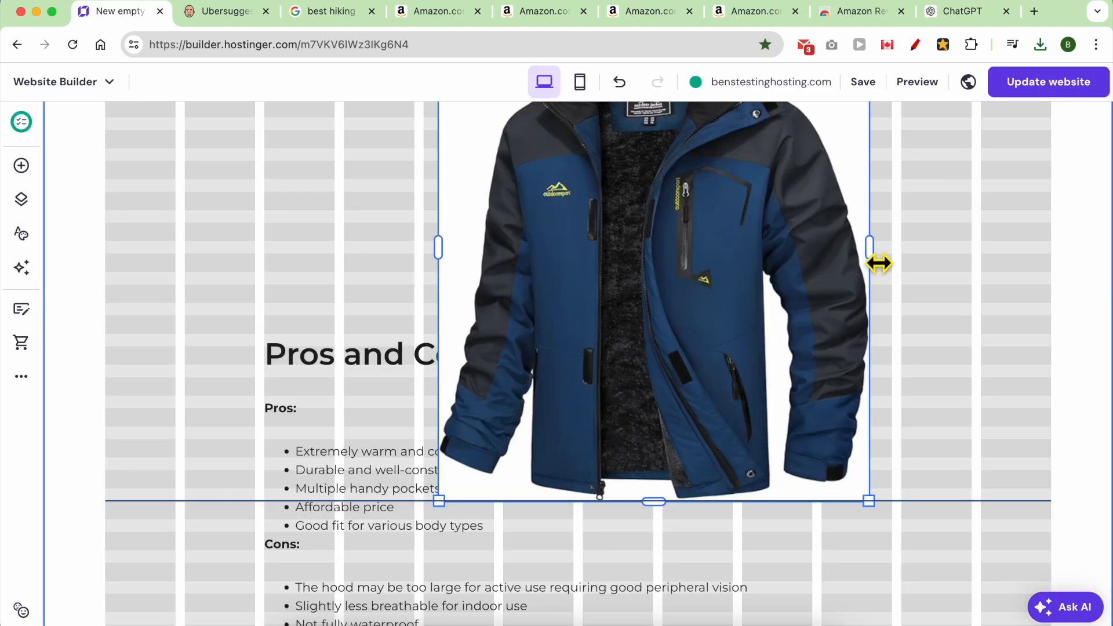
# Shrink and reposition the jacket image, then drop a text element beside it.
pyautogui.moveTo(878, 258); pyautogui.dragTo(878, 258)
pyautogui.moveTo(450, 510); pyautogui.dragTo(666, 295)
pyautogui.scroll(1, 705, 348)
pyautogui.moveTo(735, 240); pyautogui.dragTo(477, 319)
pyautogui.scroll(1, 522, 336)
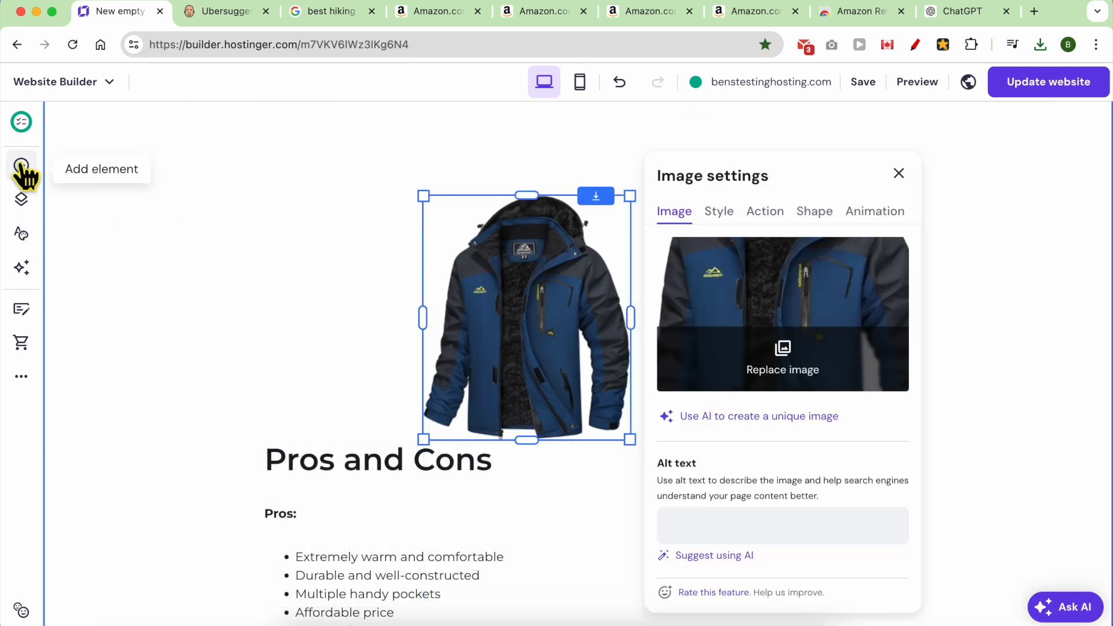
pyautogui.click(21, 166)
pyautogui.moveTo(111, 263); pyautogui.dragTo(450, 211)
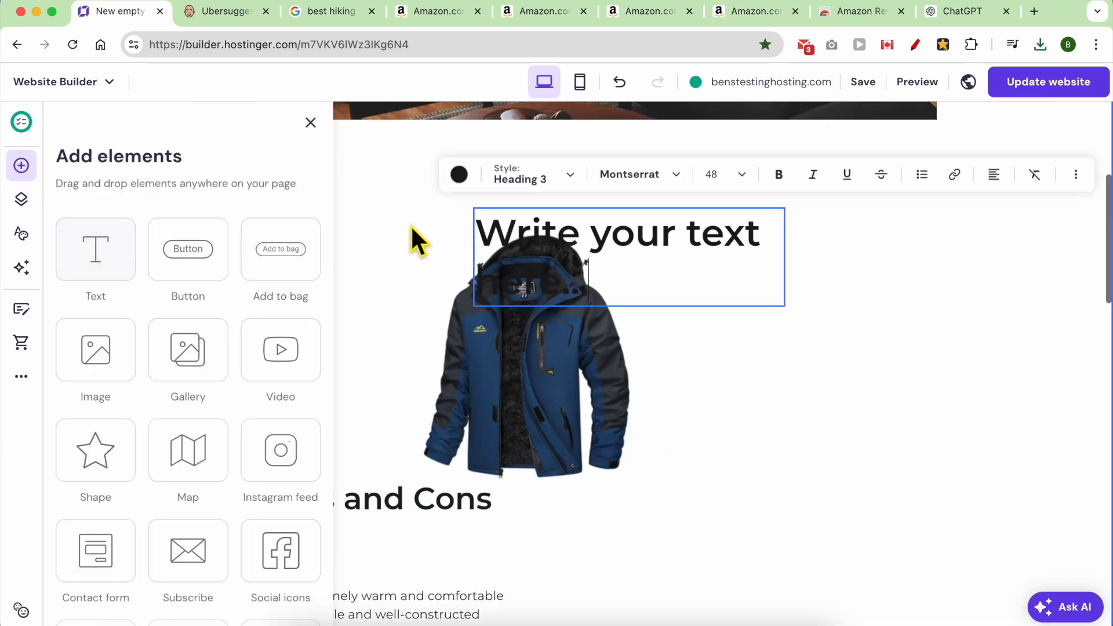
# Paste MAGCOMSEN over the placeholder text and style it as Heading 2.
pyautogui.scroll(5, 439, 396)
pyautogui.scroll(-2, 439, 396)
pyautogui.moveTo(516, 539); pyautogui.dragTo(401, 503)
pyautogui.press('super+a')
pyautogui.press('super+v')
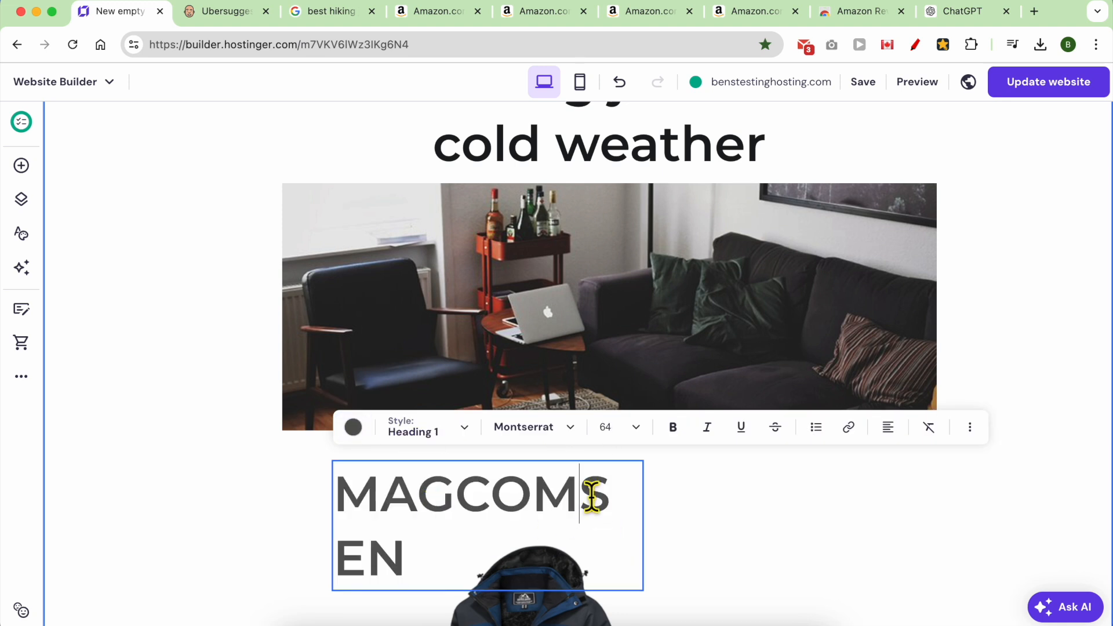
pyautogui.press('super+a')
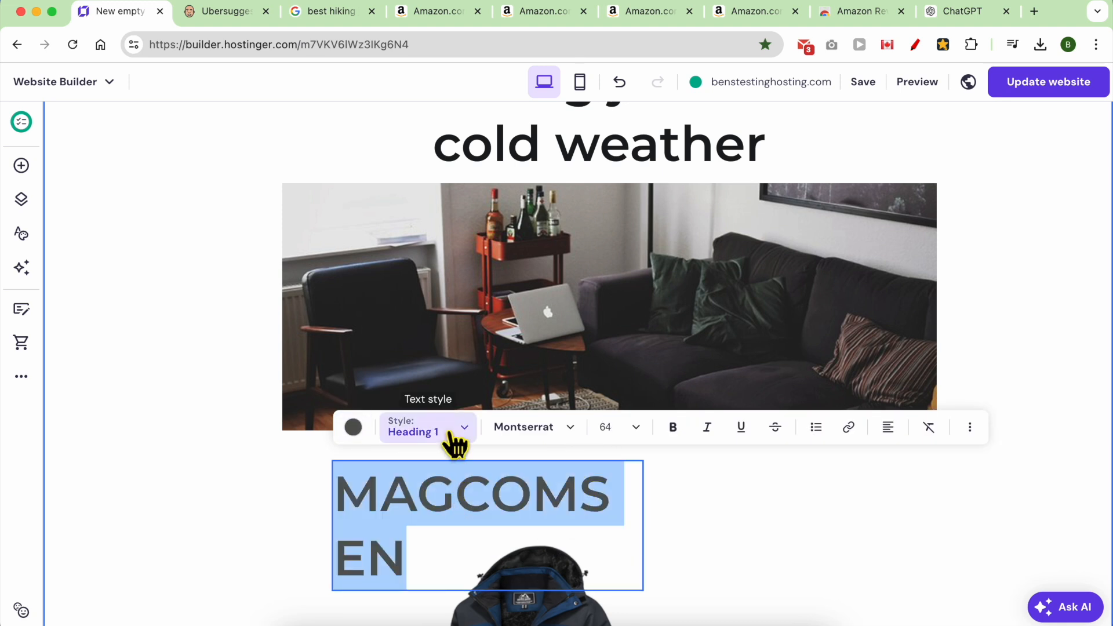
pyautogui.click(454, 436)
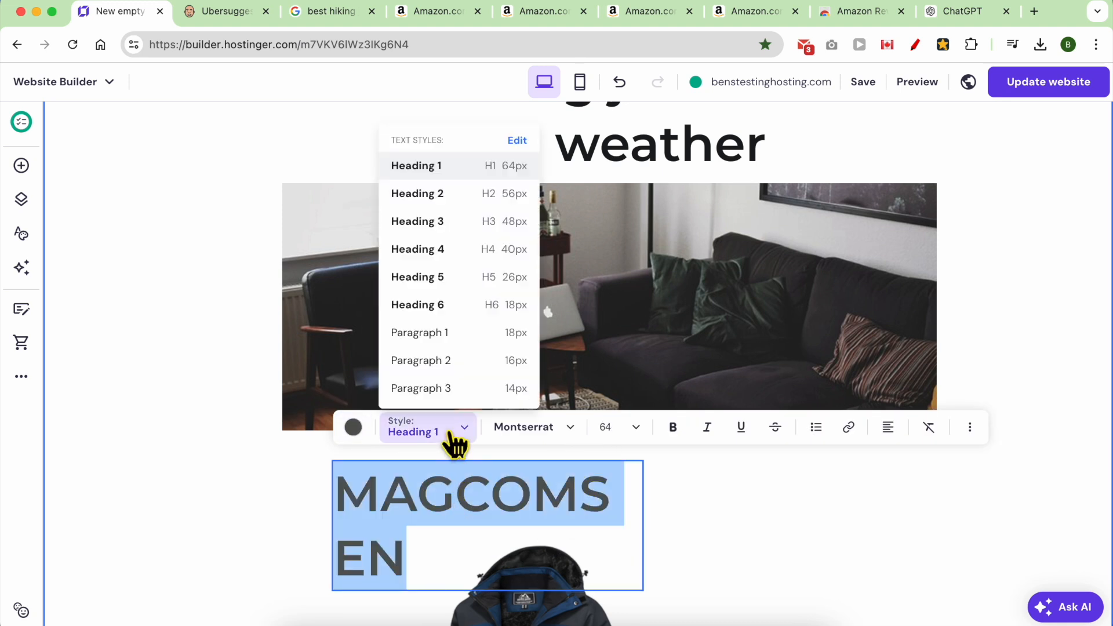
pyautogui.click(464, 192)
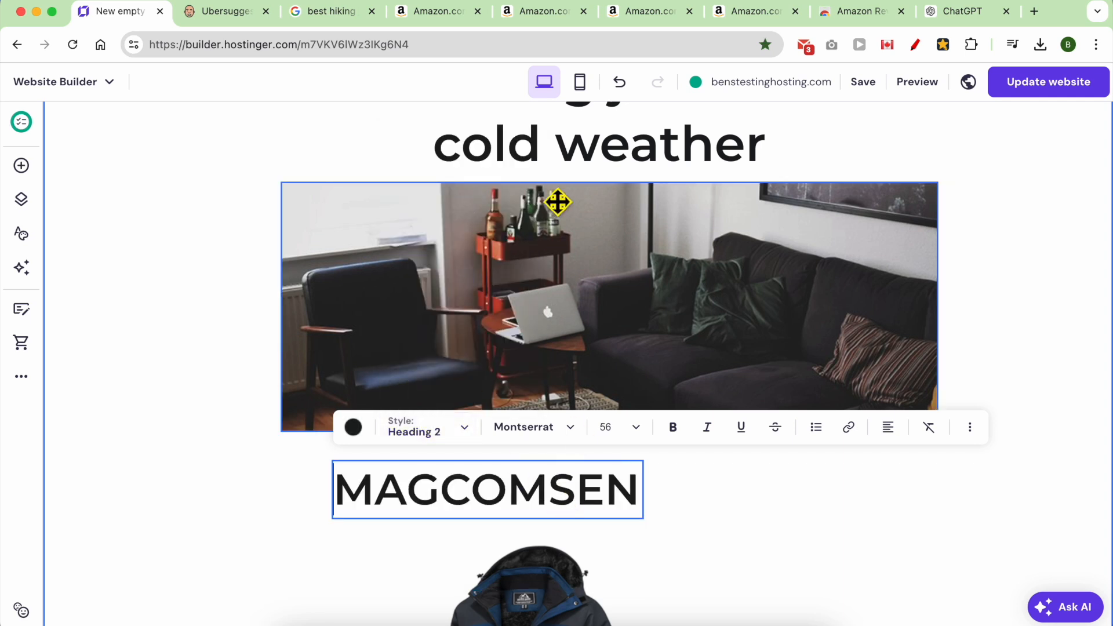
# Append 'Hiking Jacket' to the heading and widen it to fit one line above the photo.
pyautogui.scroll(2, 580, 249)
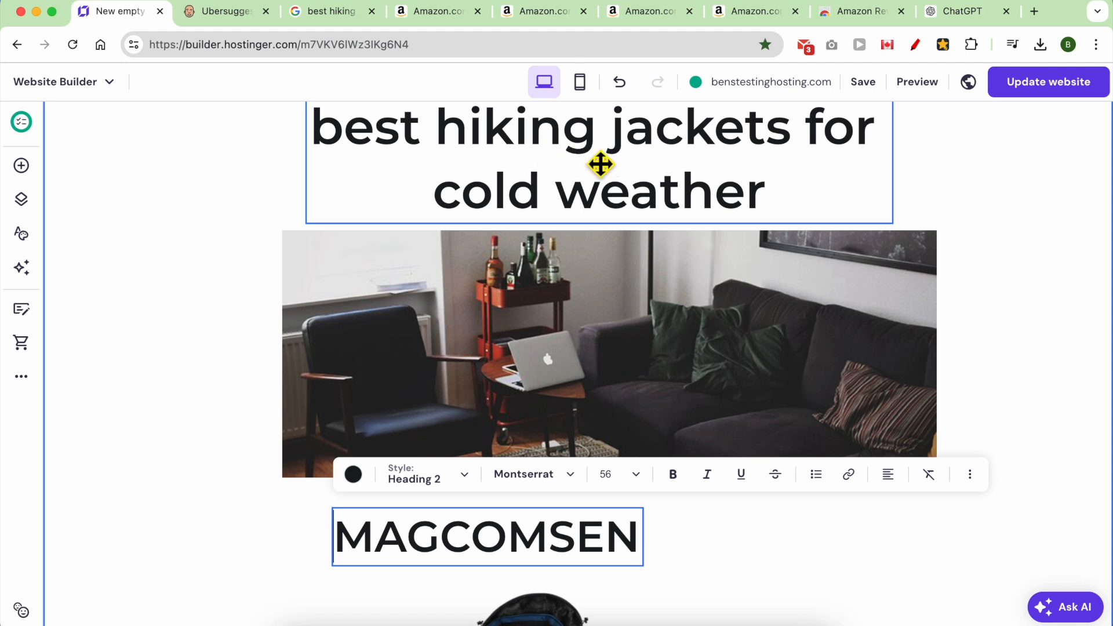
pyautogui.doubleClick(486, 546)
pyautogui.click(633, 538)
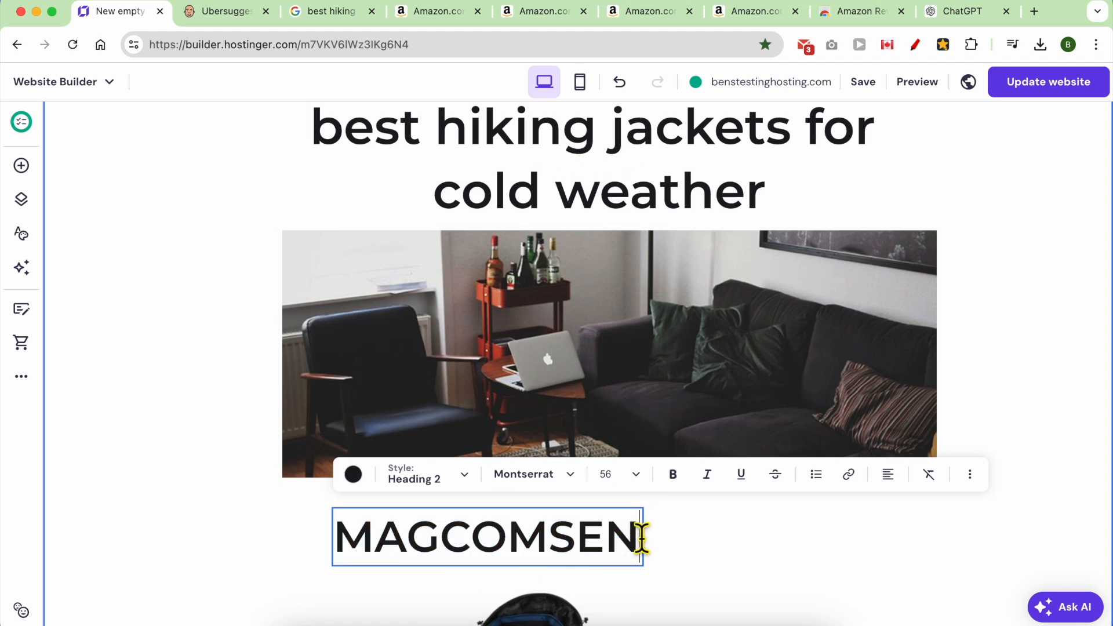
pyautogui.press('Return')
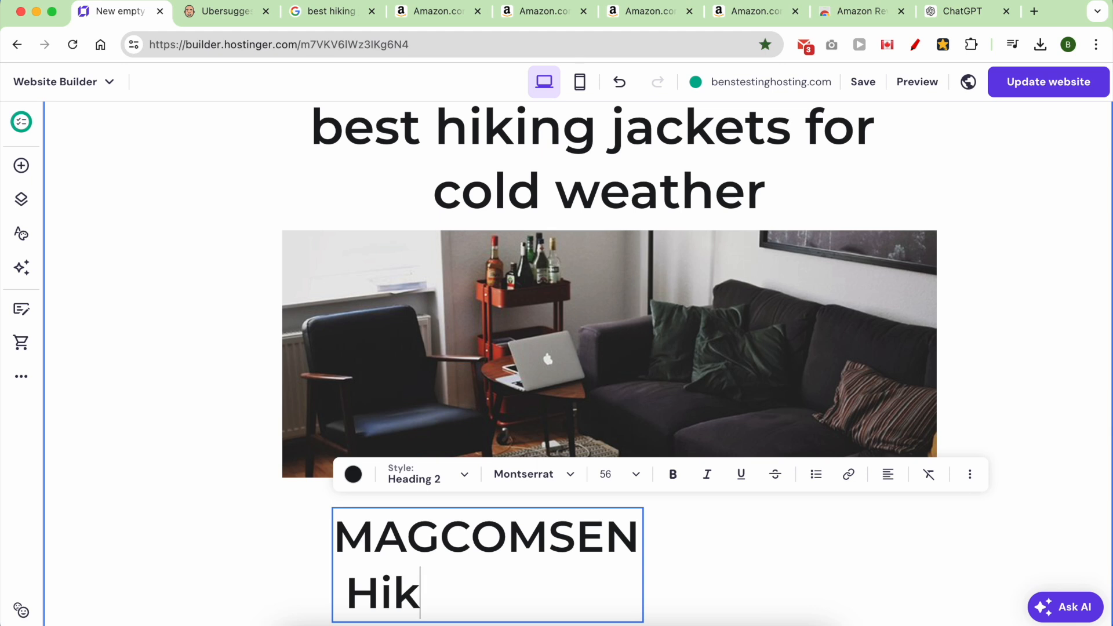
pyautogui.write('Hiking Jacket')
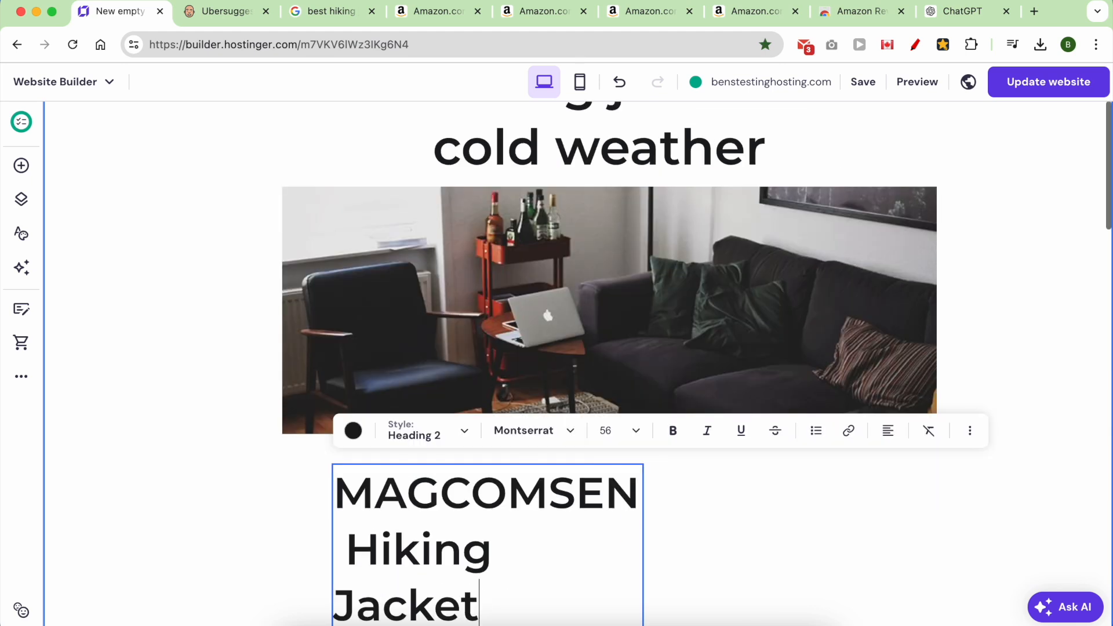
pyautogui.click(572, 531)
pyautogui.moveTo(644, 559); pyautogui.dragTo(998, 506)
pyautogui.moveTo(703, 504); pyautogui.dragTo(648, 498)
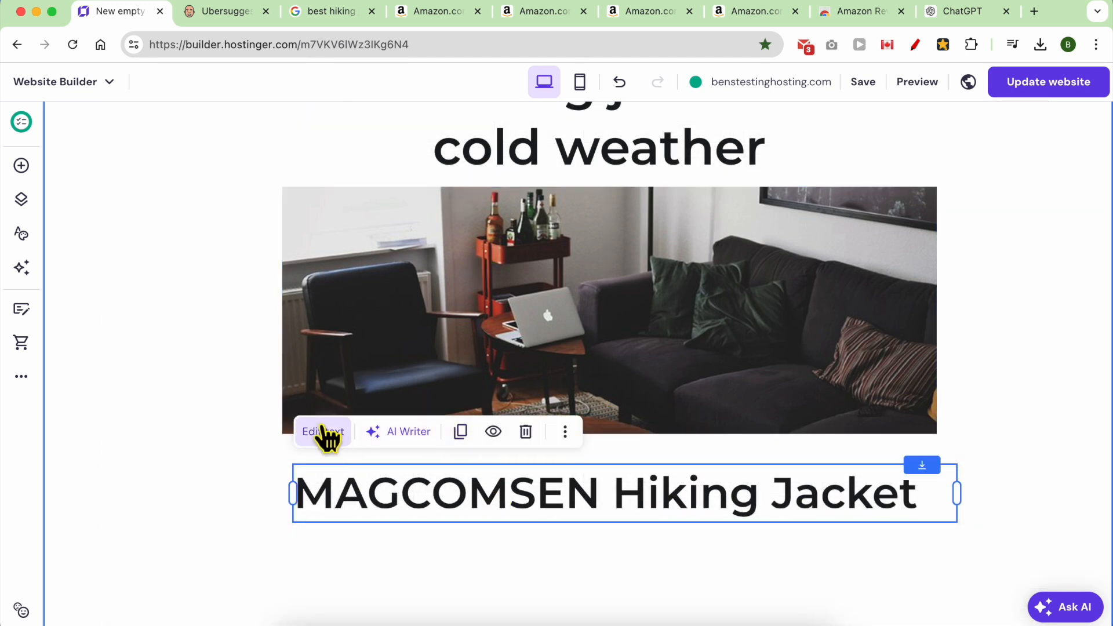
pyautogui.click(323, 431)
# Set the MAGCOMSEN Hiking Jacket heading's font size to 32.
pyautogui.tripleClick(503, 496)
pyautogui.click(597, 432)
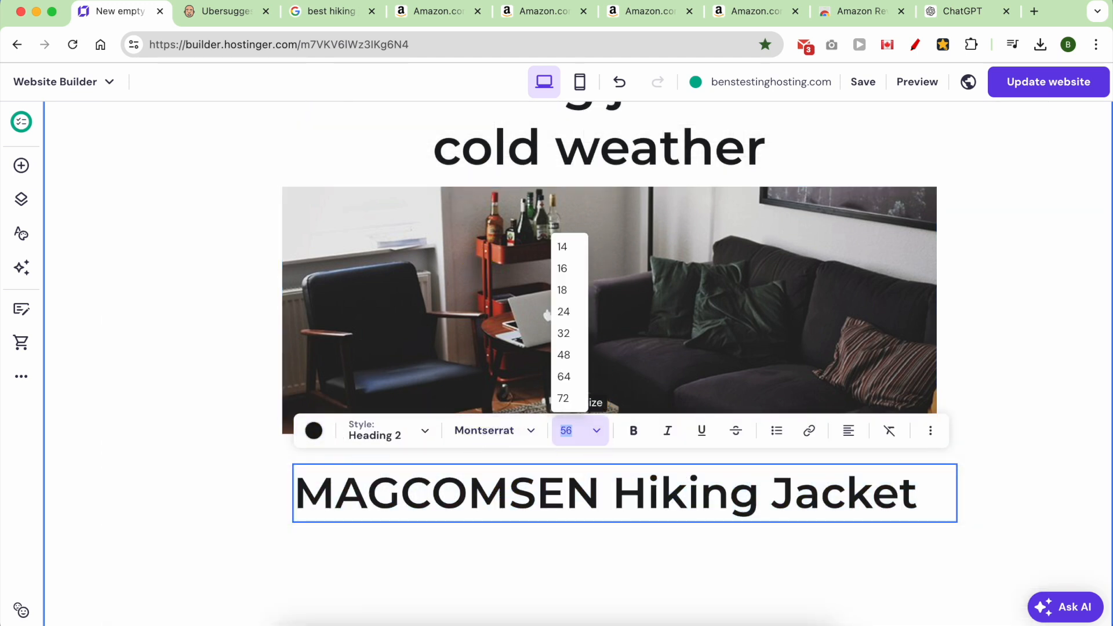
pyautogui.click(564, 334)
pyautogui.press('Escape')
# Rearrange the jacket photo and move the Pros and Cons block up beneath it.
pyautogui.scroll(-4, 458, 526)
pyautogui.moveTo(473, 500); pyautogui.dragTo(773, 374)
pyautogui.moveTo(444, 593); pyautogui.dragTo(450, 551)
pyautogui.moveTo(703, 365); pyautogui.dragTo(567, 377)
pyautogui.click(807, 373)
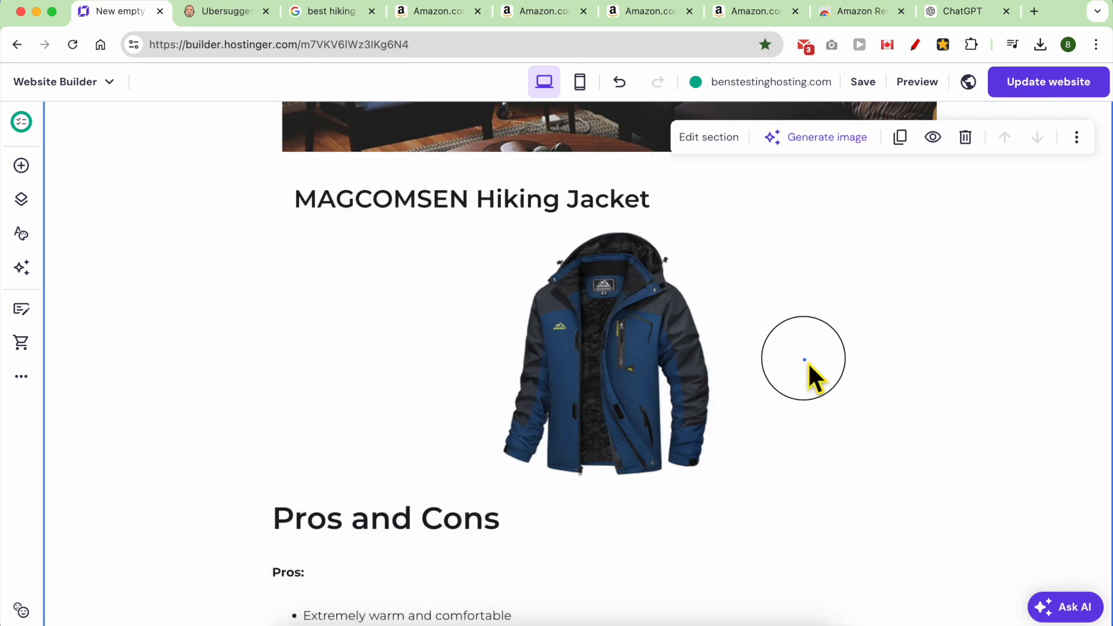
# Edit the text area around the Conclusion heading.
pyautogui.scroll(-10, 799, 406)
pyautogui.scroll(-10, 537, 418)
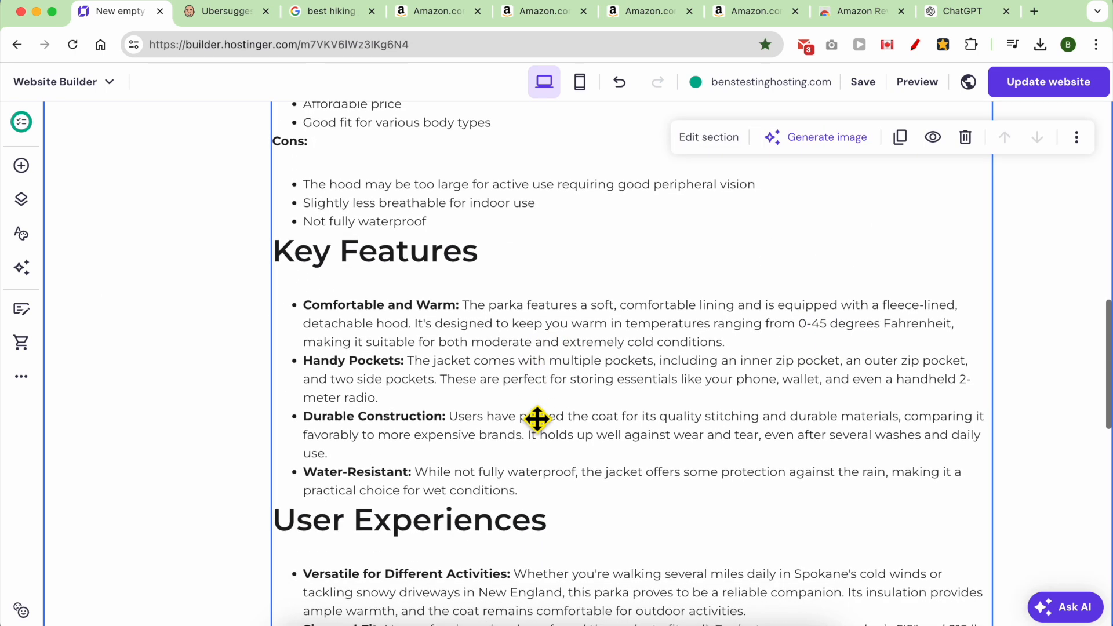
pyautogui.click(602, 475)
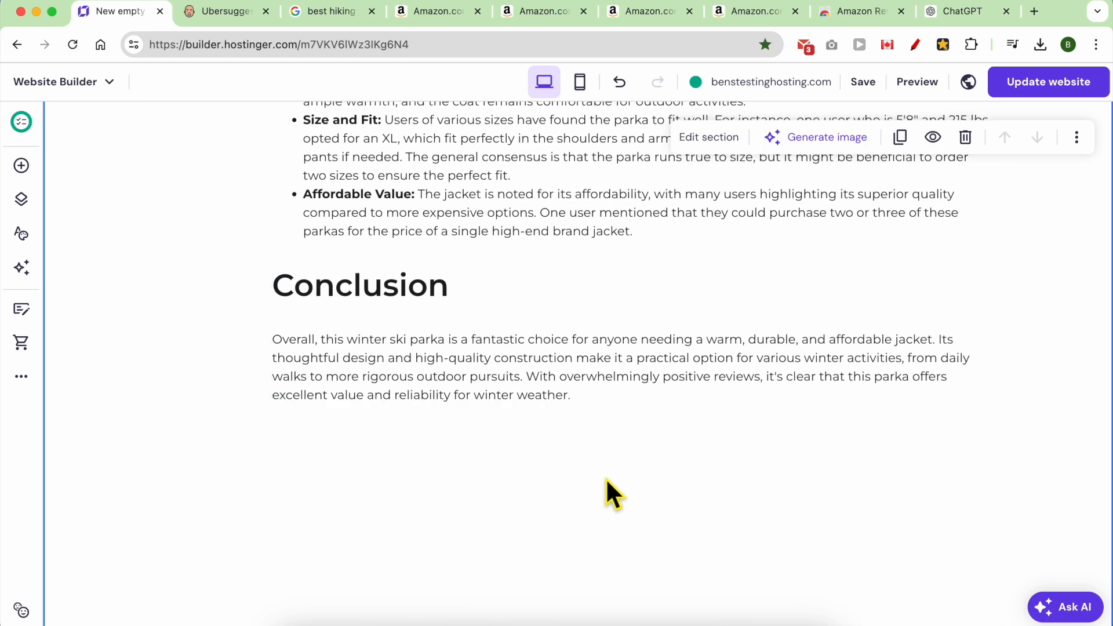
pyautogui.doubleClick(432, 363)
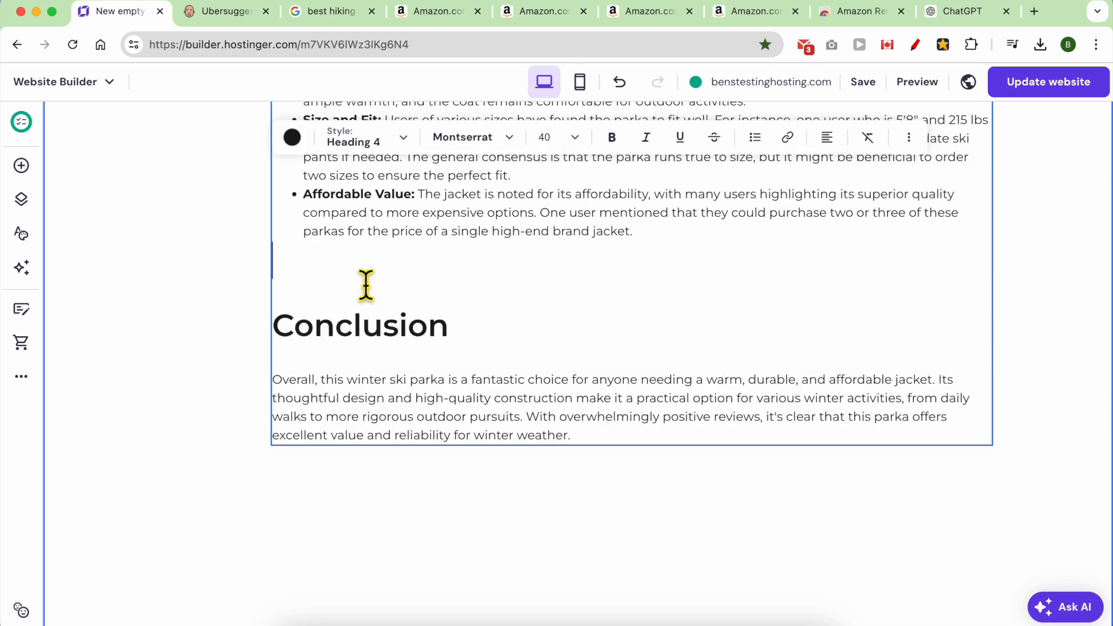
pyautogui.scroll(10, 591, 441)
pyautogui.scroll(10, 590, 441)
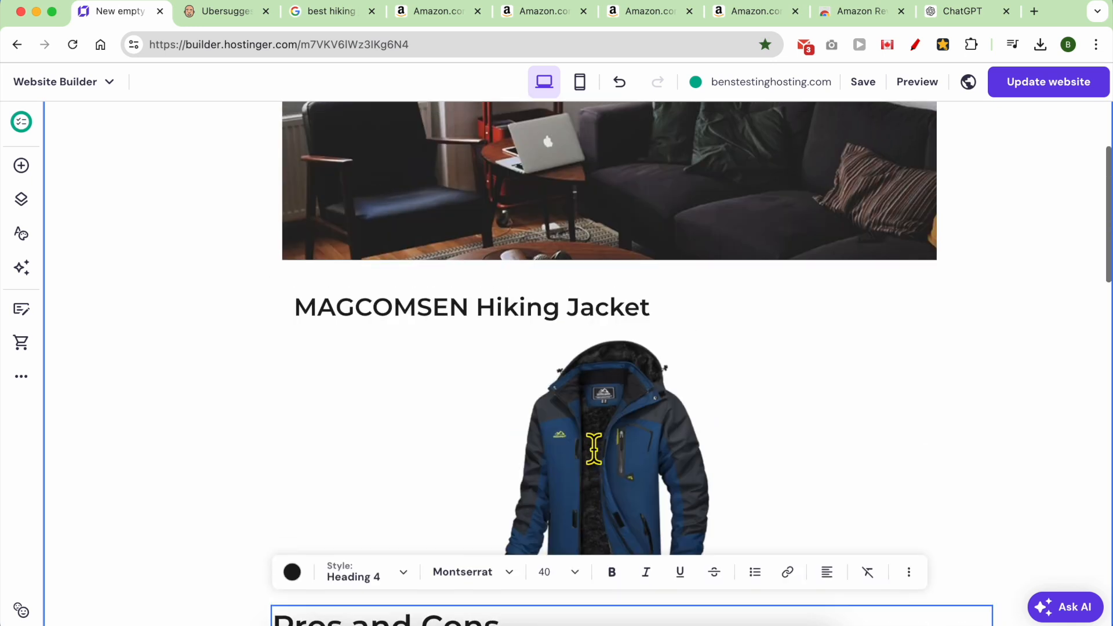
# Compare the TACVASEN and MOERDENG jacket pages, then select the living-room picture under the title.
pyautogui.click(544, 12)
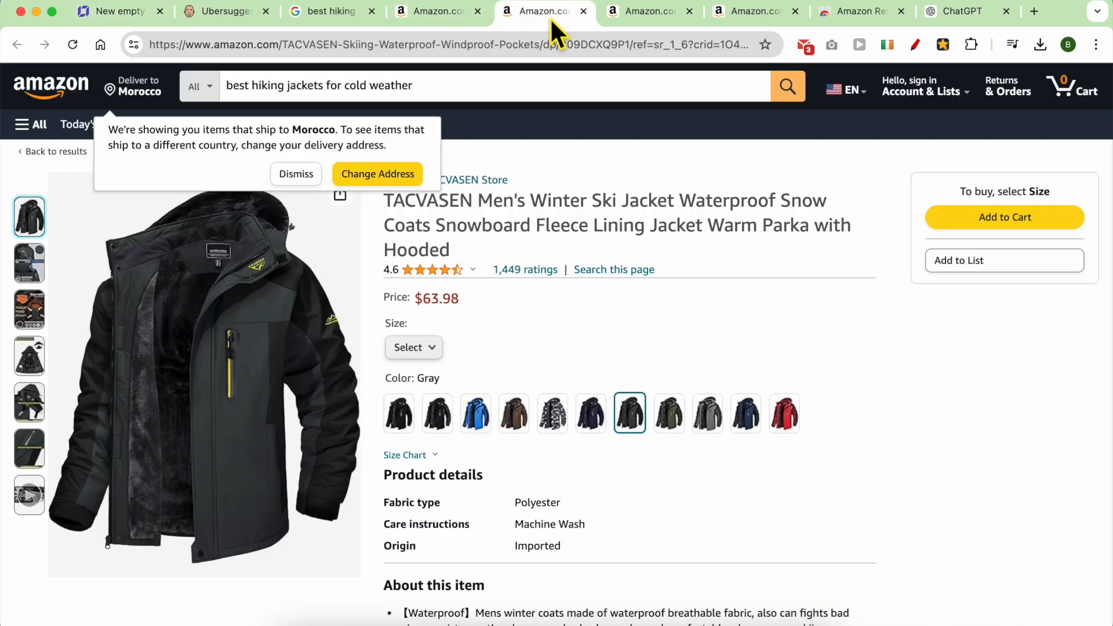
pyautogui.click(650, 11)
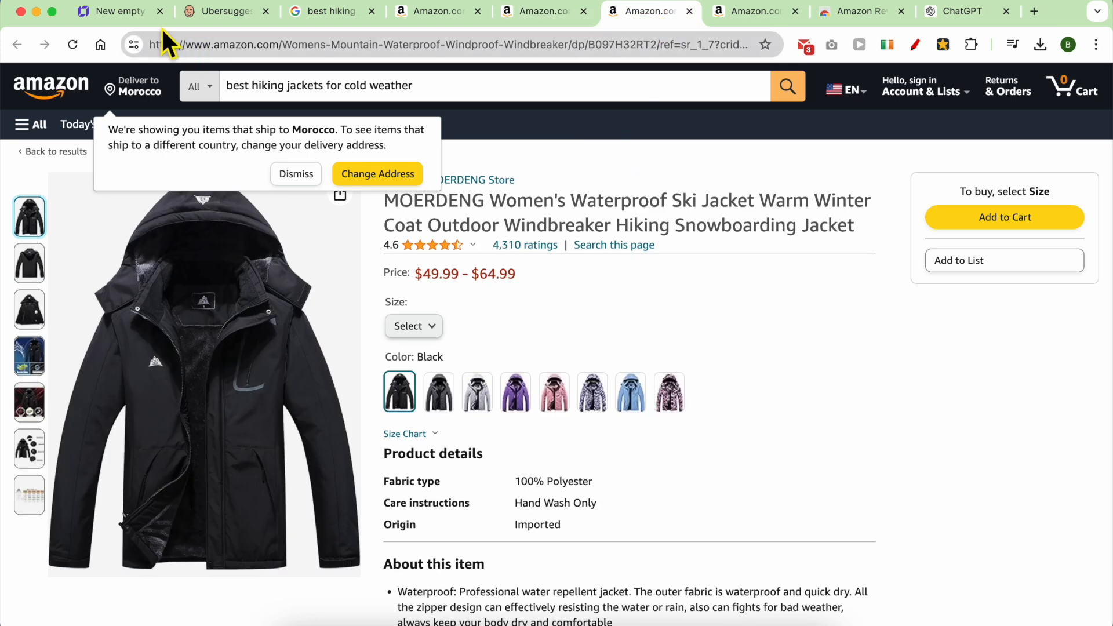
pyautogui.click(121, 11)
pyautogui.click(609, 256)
pyautogui.scroll(3, 609, 255)
pyautogui.scroll(2, 558, 267)
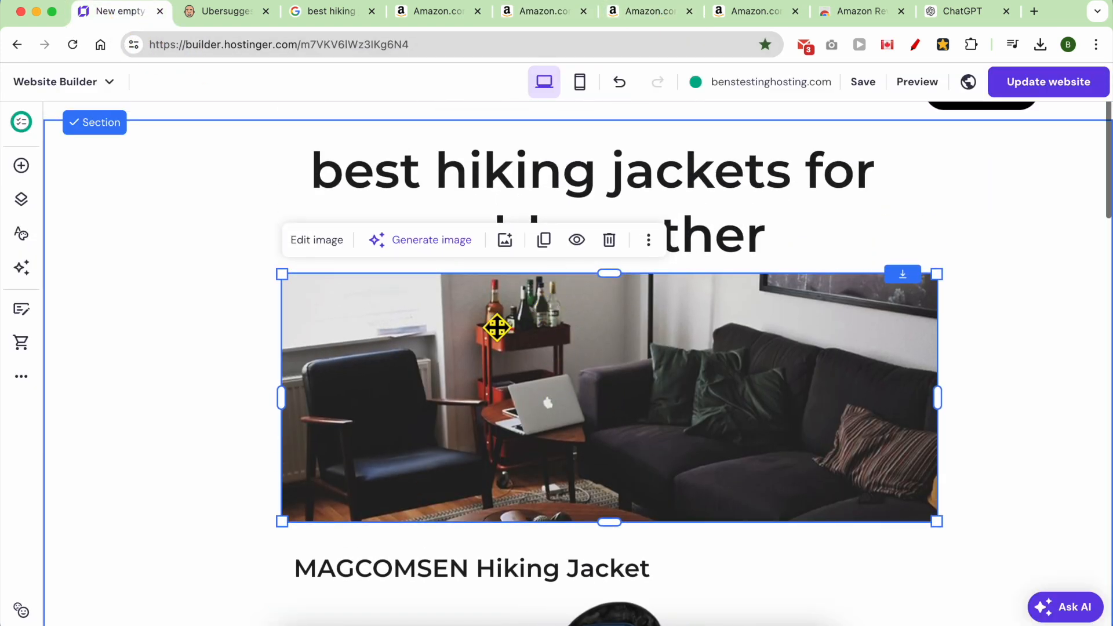
# Look through the media library and AI image generator for the header picture without choosing one.
pyautogui.click(317, 241)
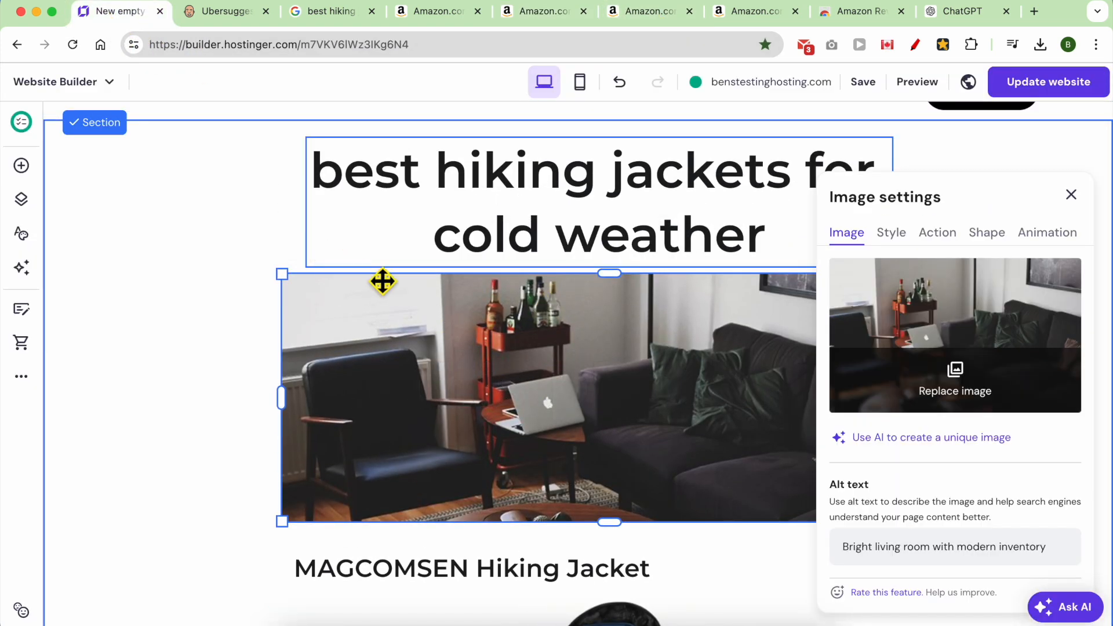
pyautogui.click(958, 372)
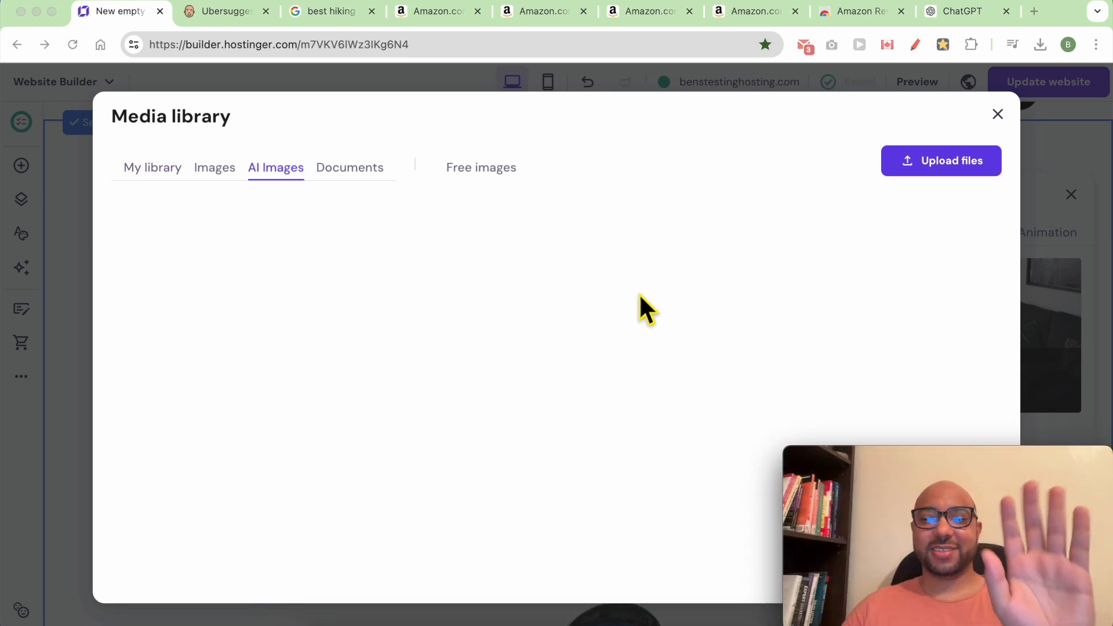
pyautogui.click(998, 115)
pyautogui.moveTo(967, 472); pyautogui.dragTo(186, 469)
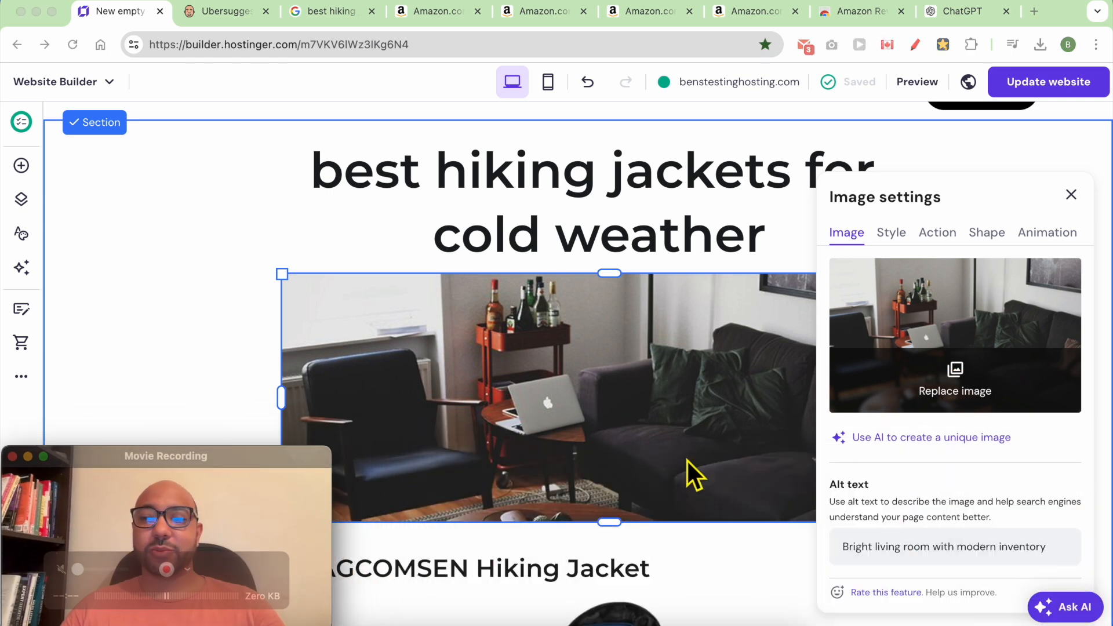
pyautogui.click(911, 463)
pyautogui.click(908, 439)
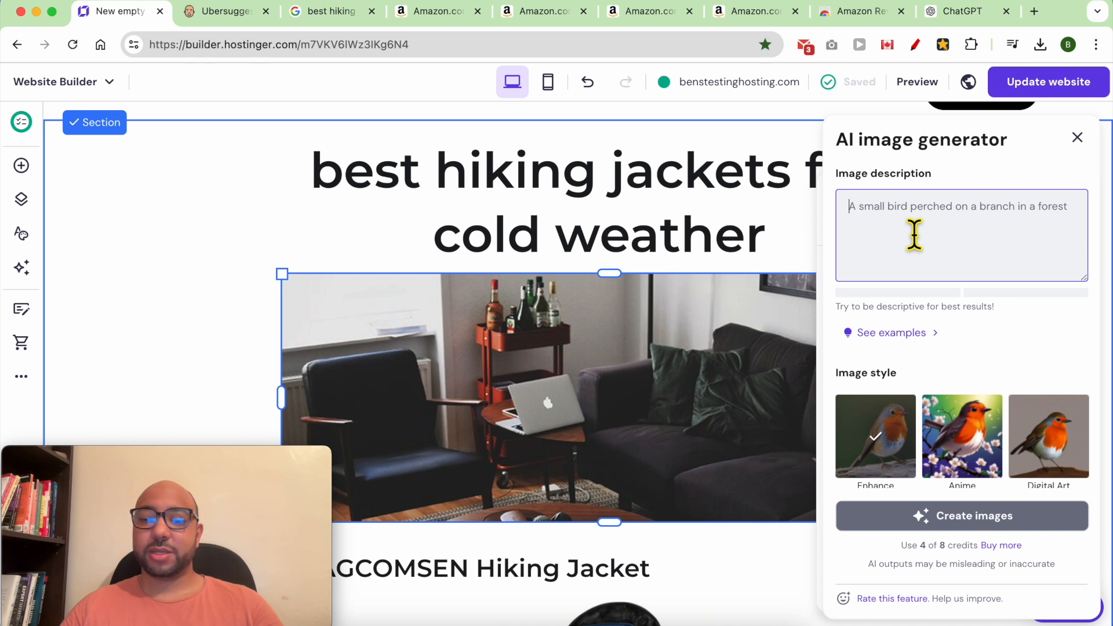
pyautogui.write('hiki')
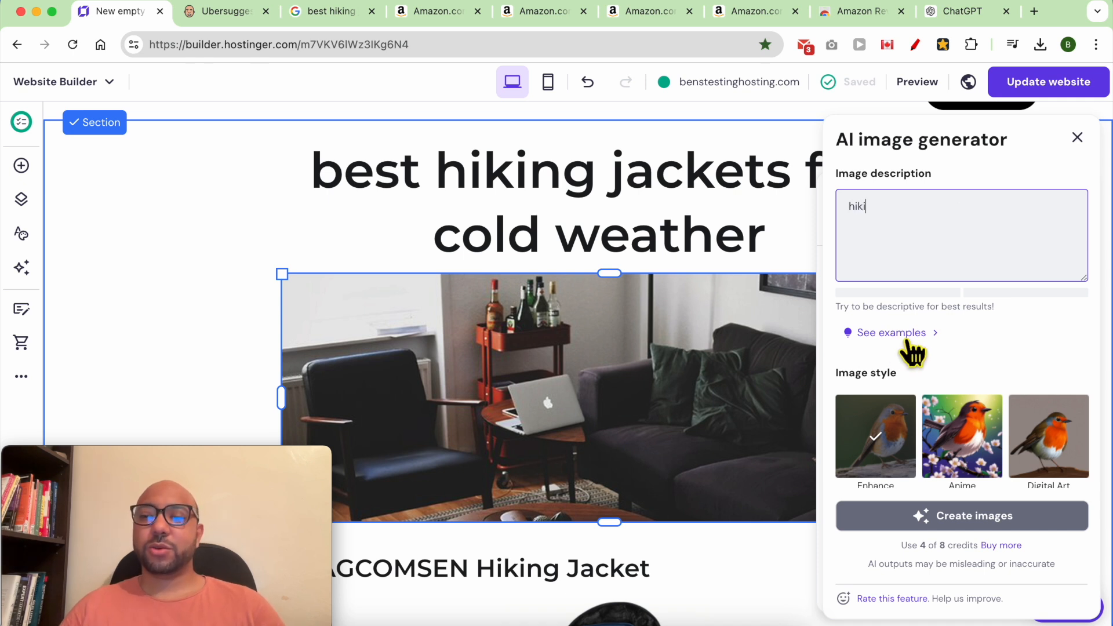
pyautogui.moveTo(903, 551); pyautogui.dragTo(985, 552)
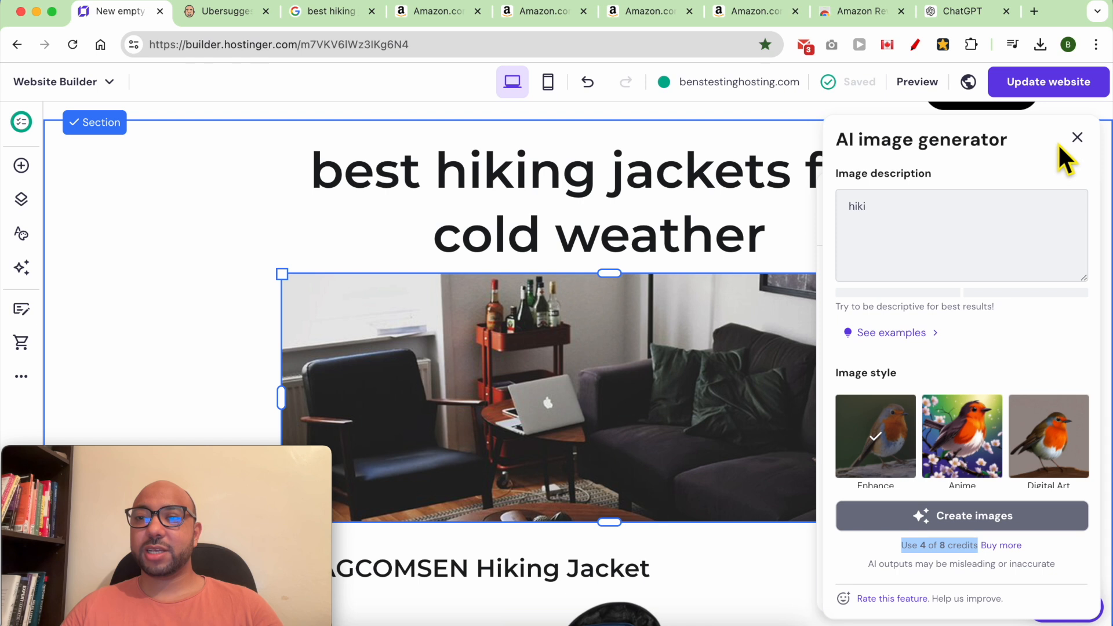
pyautogui.click(1076, 139)
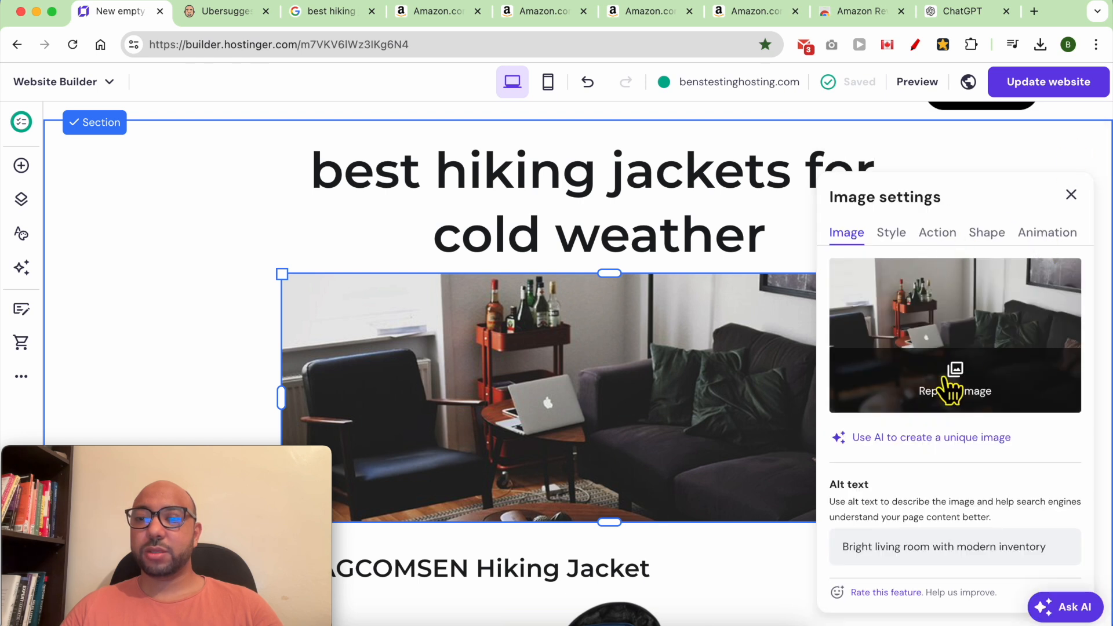
# Search free images for 'hiking jacket' and place the snowy hiker photo in the header.
pyautogui.click(954, 391)
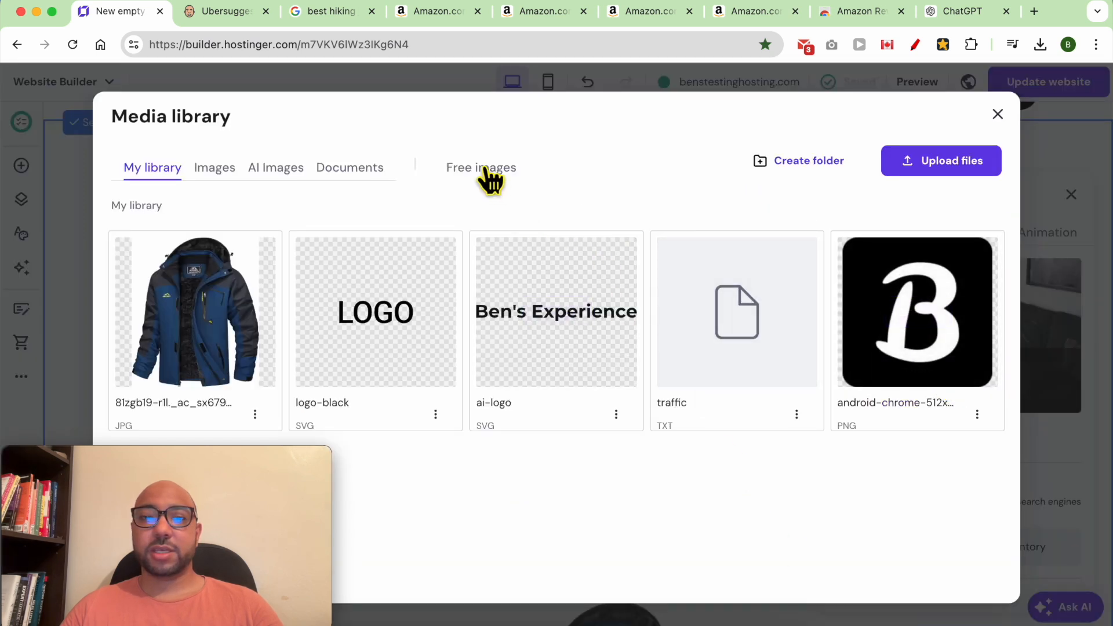
pyautogui.click(493, 174)
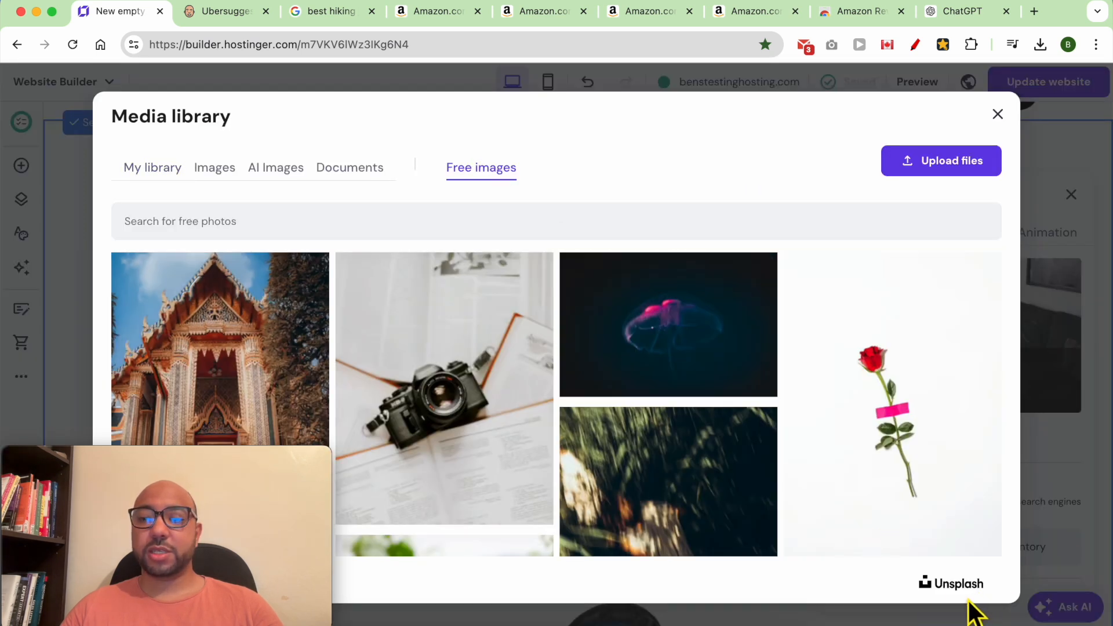
pyautogui.click(360, 226)
pyautogui.write('hi')
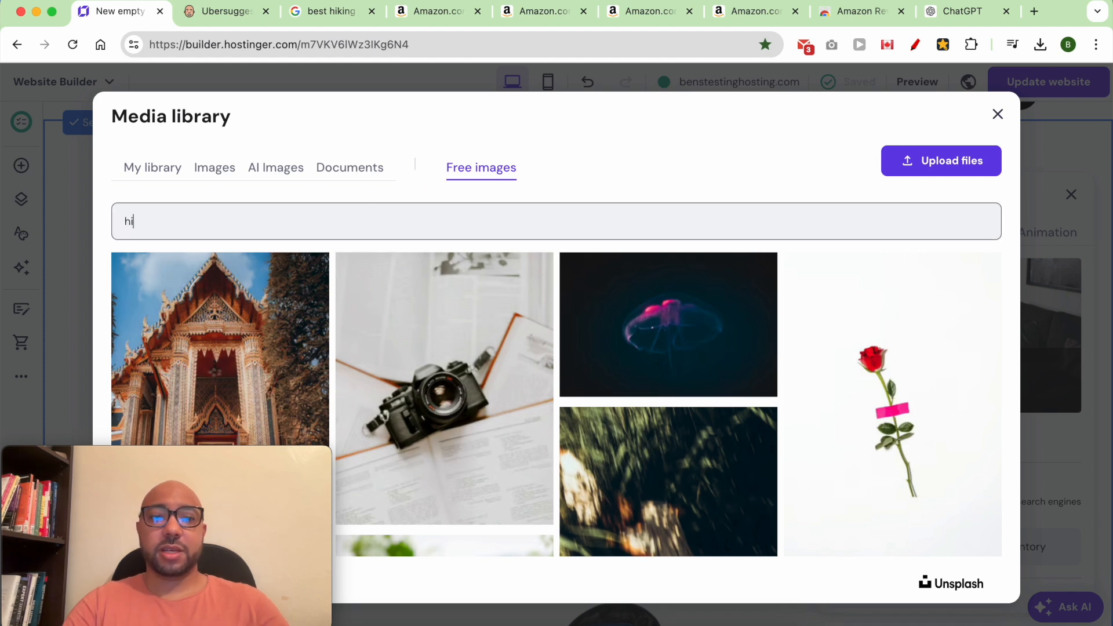
pyautogui.write('king ')
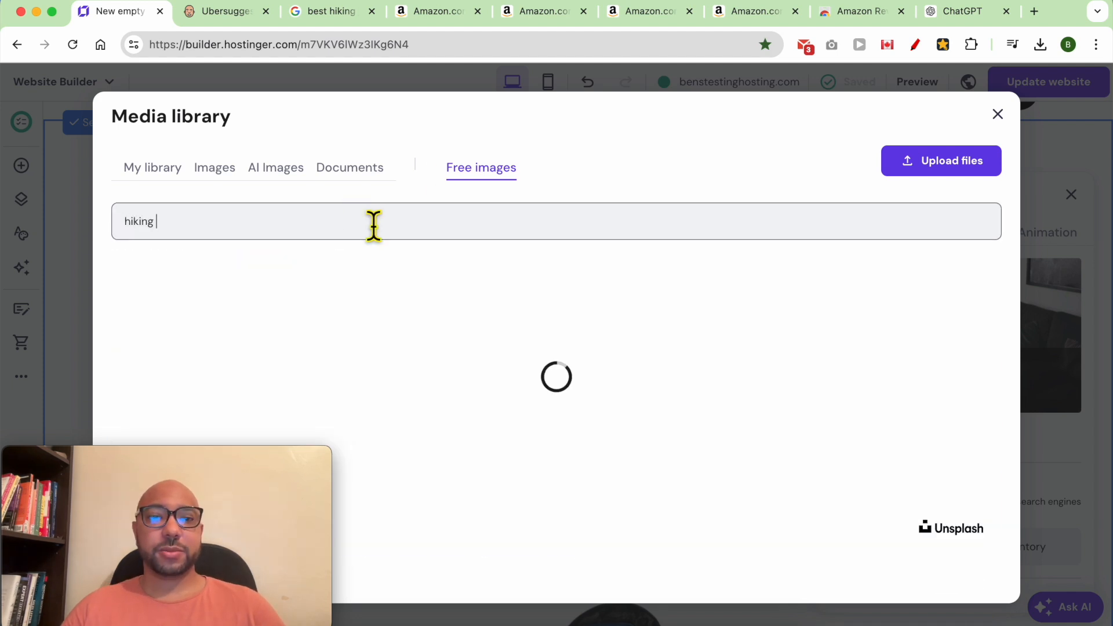
pyautogui.write('jacket')
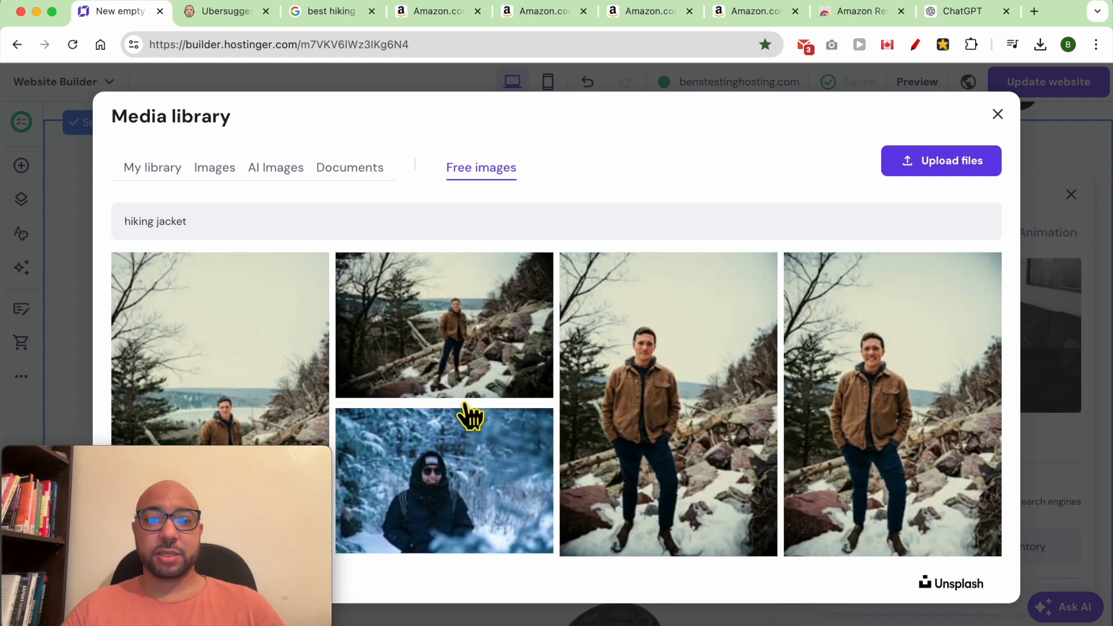
pyautogui.click(469, 415)
pyautogui.click(948, 577)
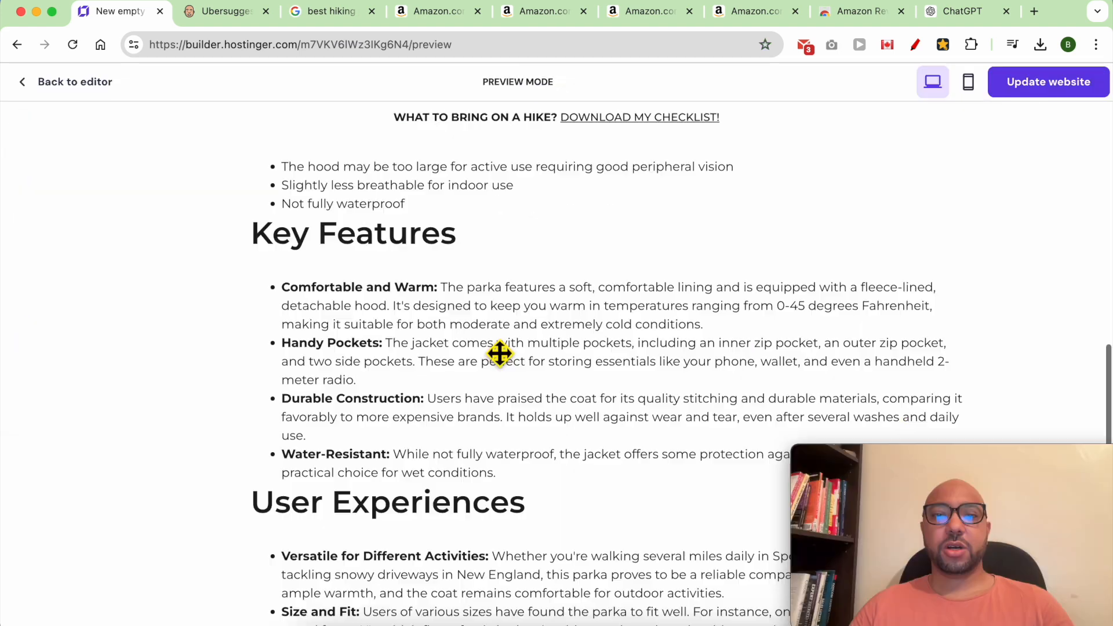
# Review the post with the snowy hiker header photo in preview, then return to the editor.
pyautogui.scroll(5, 499, 353)
pyautogui.scroll(5, 500, 354)
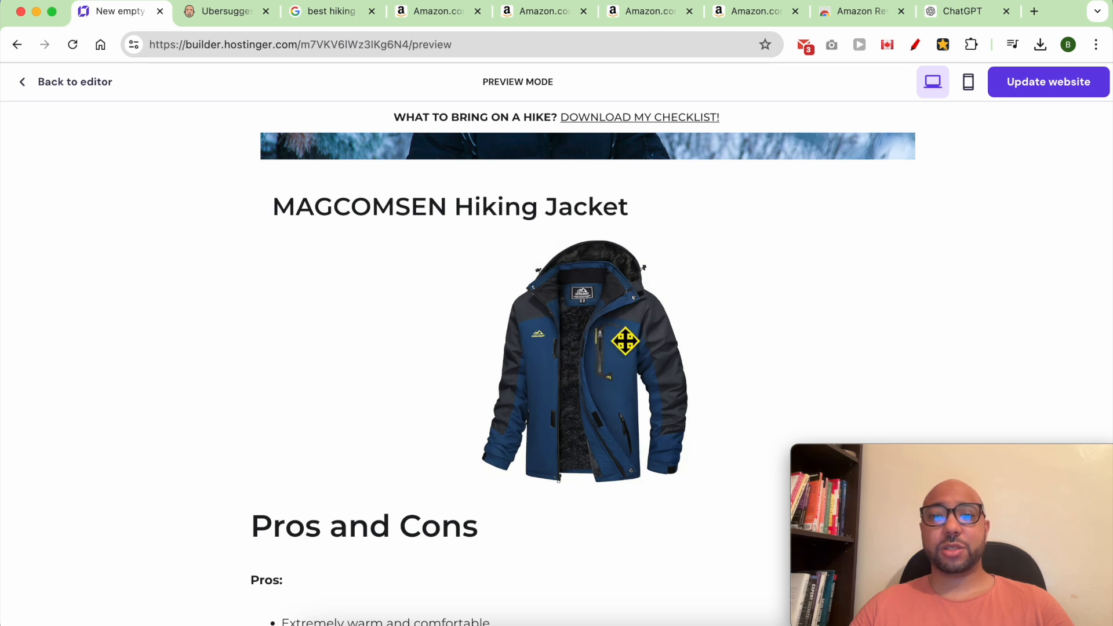
pyautogui.click(78, 83)
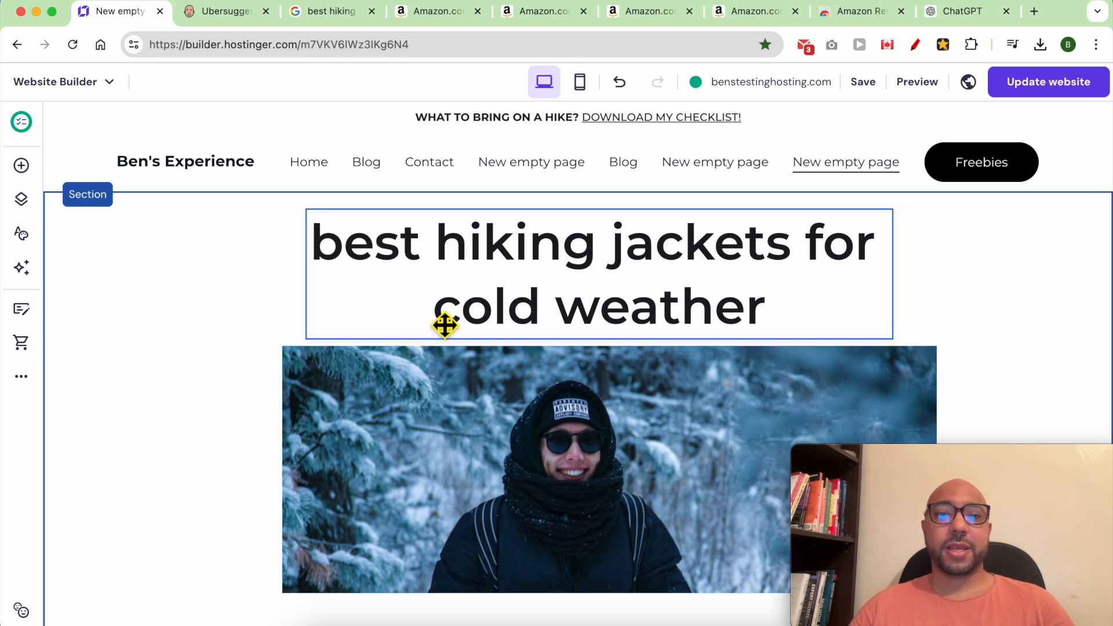
pyautogui.click(23, 377)
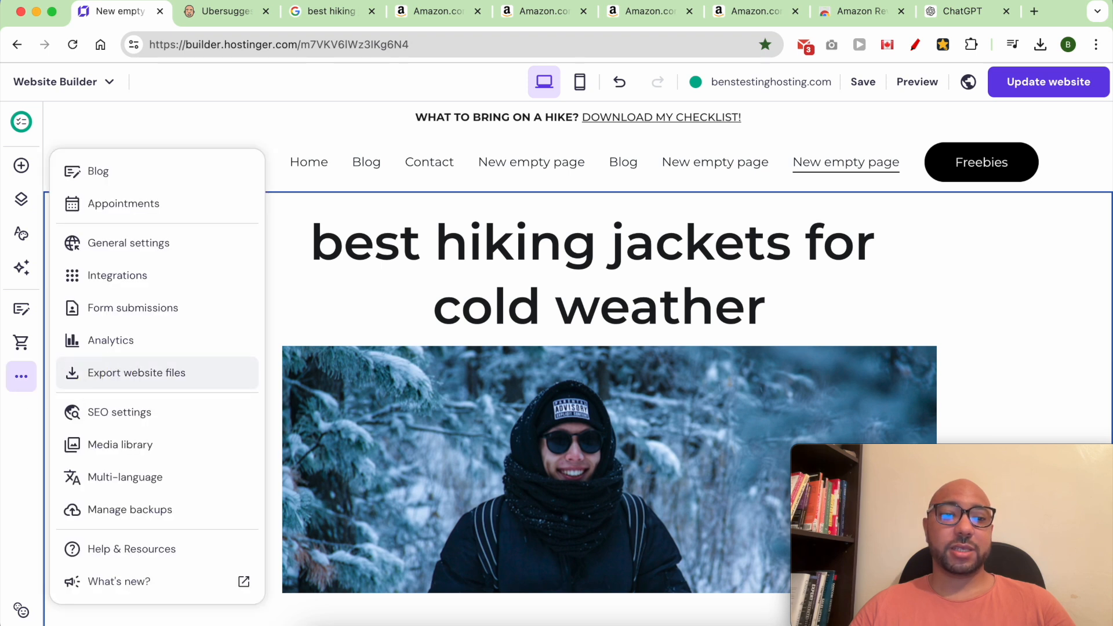
pyautogui.click(175, 428)
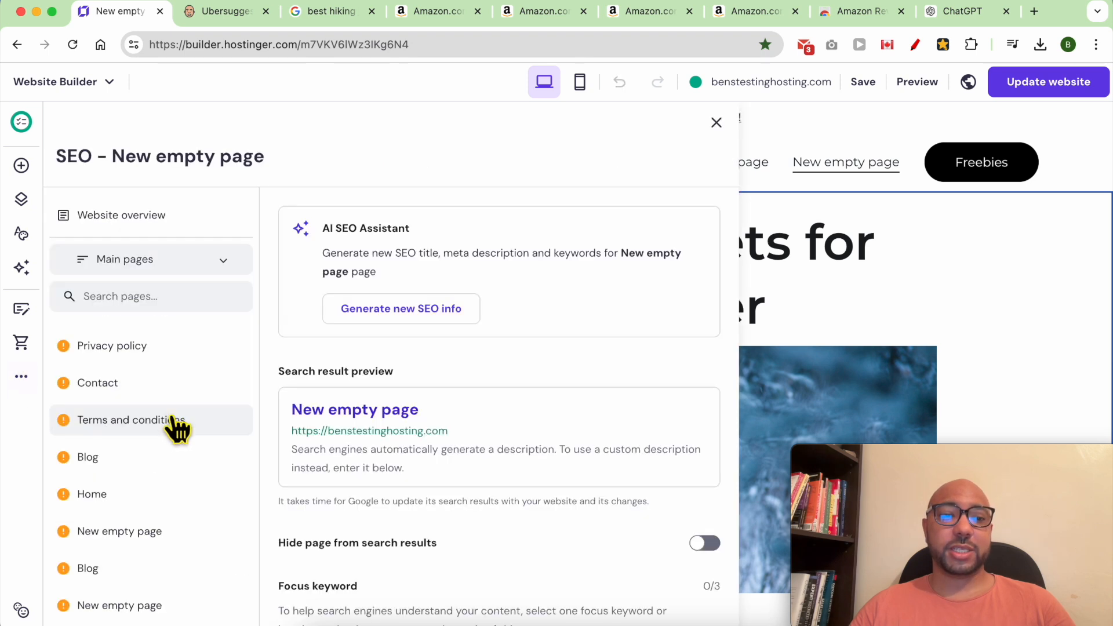
pyautogui.scroll(-1, 206, 406)
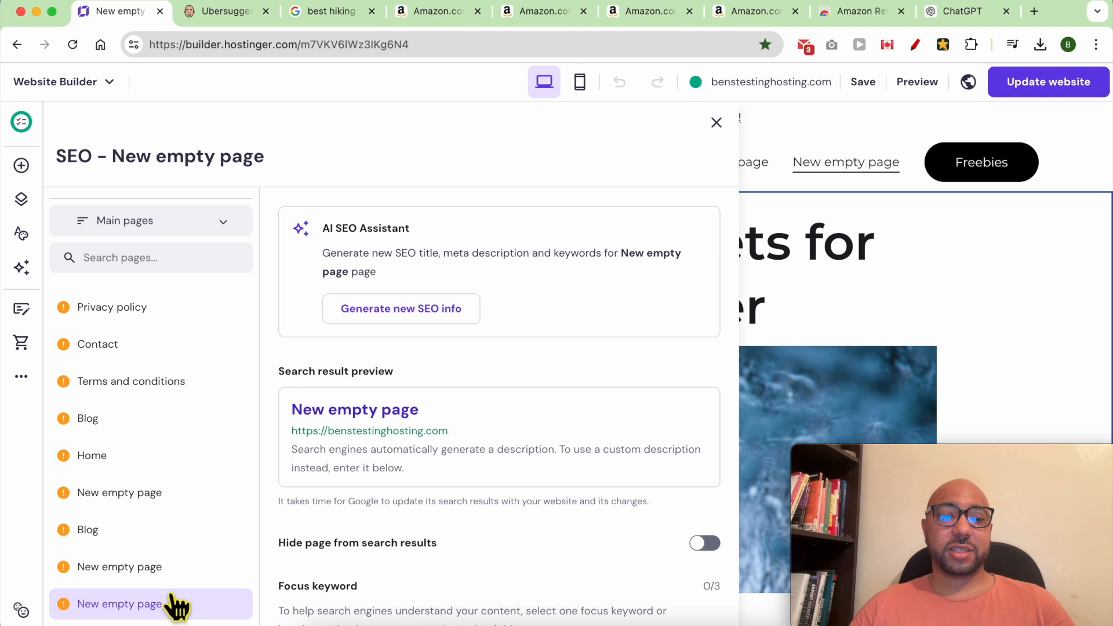
pyautogui.click(798, 277)
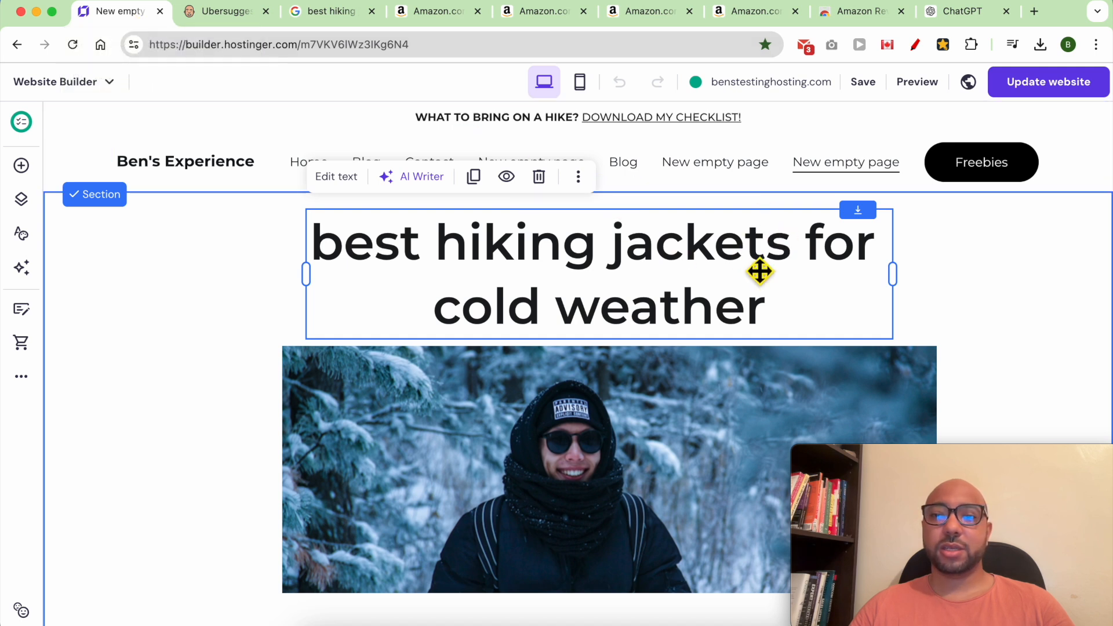
# Find the jacket post (New empty page) in Pages and navigation and open its options.
pyautogui.click(22, 376)
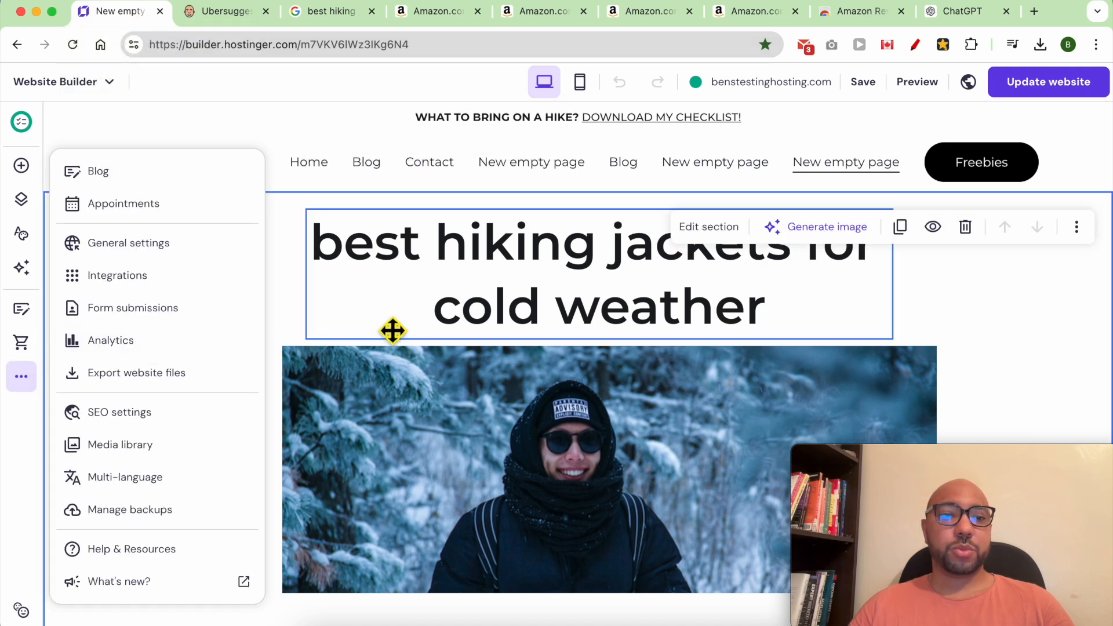
pyautogui.click(21, 199)
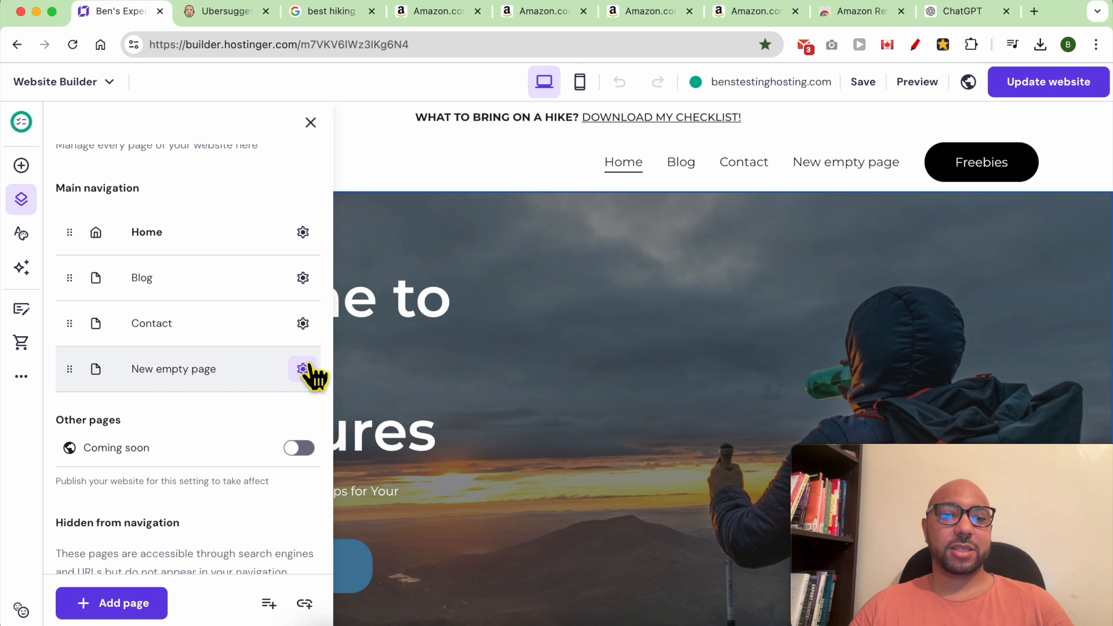
pyautogui.click(302, 370)
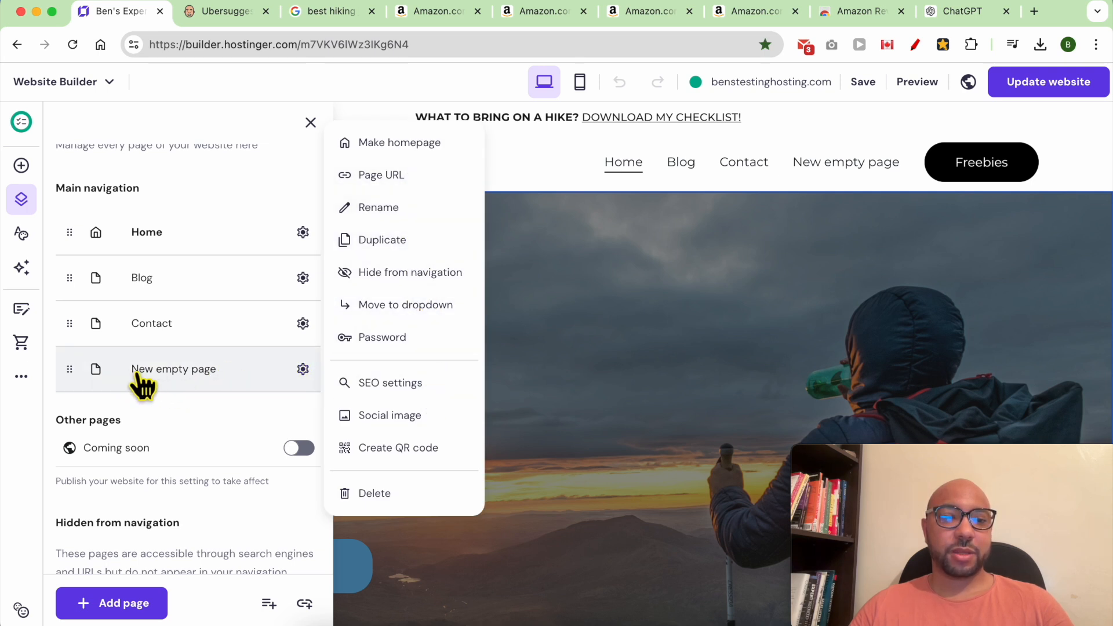
pyautogui.click(161, 371)
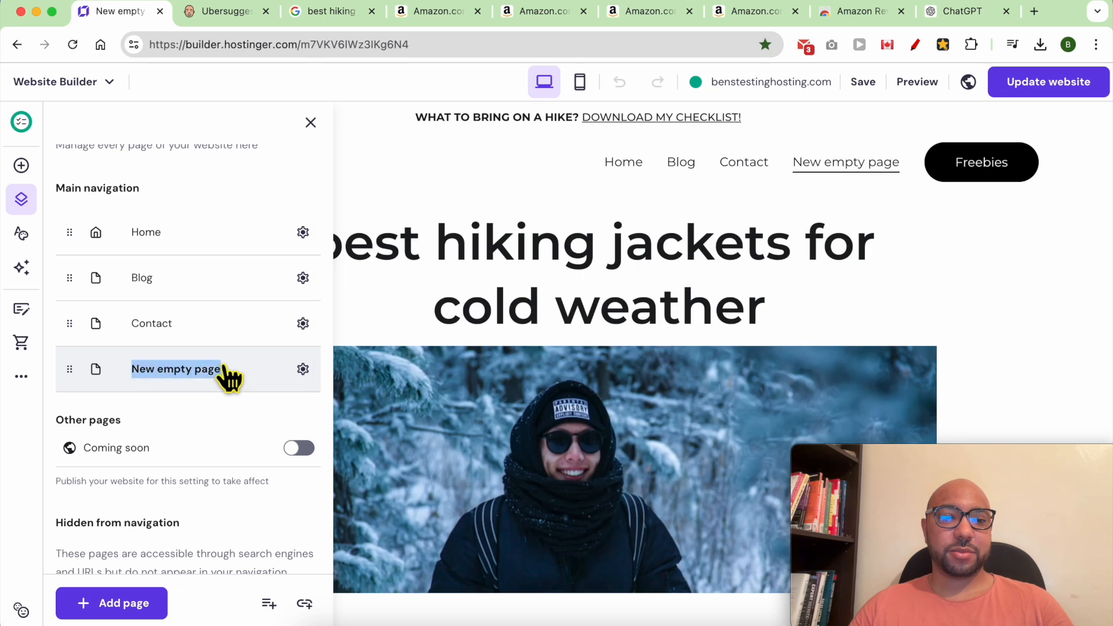
pyautogui.click(302, 369)
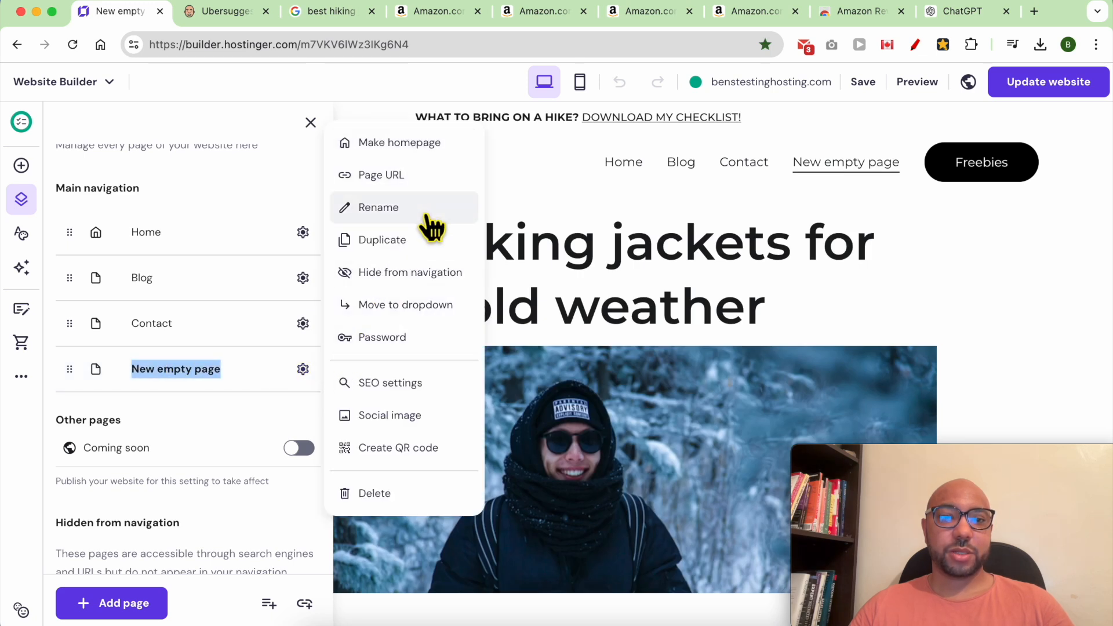
# Rename the page 'Best Hiking Jacket for Cold Wheather' and move it to Hidden from navigation.
pyautogui.click(426, 209)
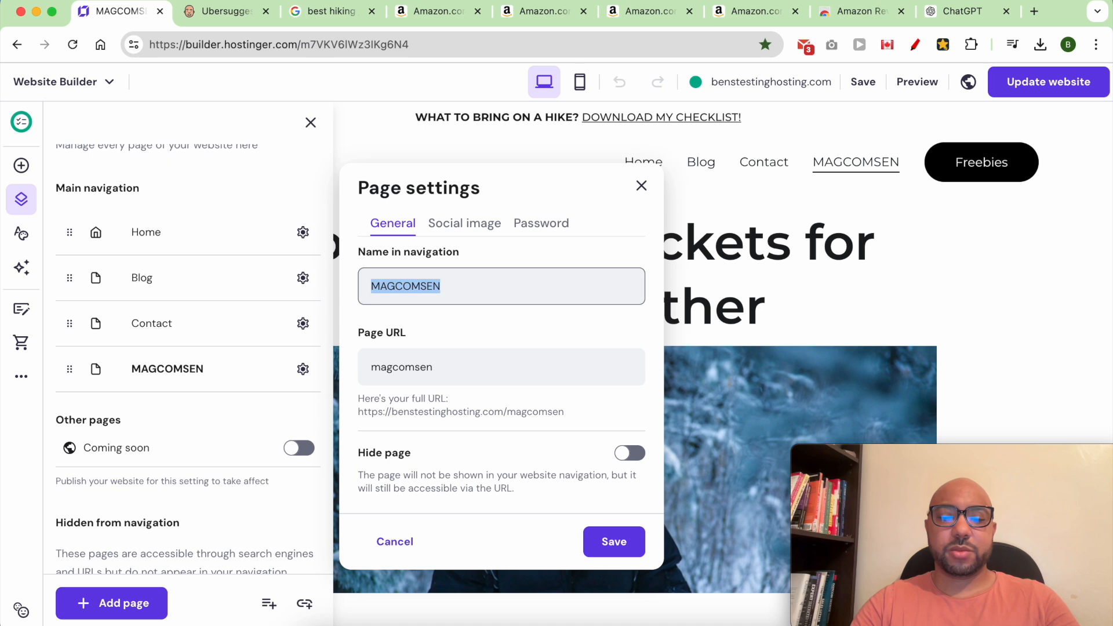
pyautogui.write('Best Hiking JAcket')
pyautogui.press('BackSpace')
pyautogui.press('BackSpace')
pyautogui.press('BackSpace')
pyautogui.press('BackSpace')
pyautogui.press('BackSpace')
pyautogui.write('acket for Cold Whea')
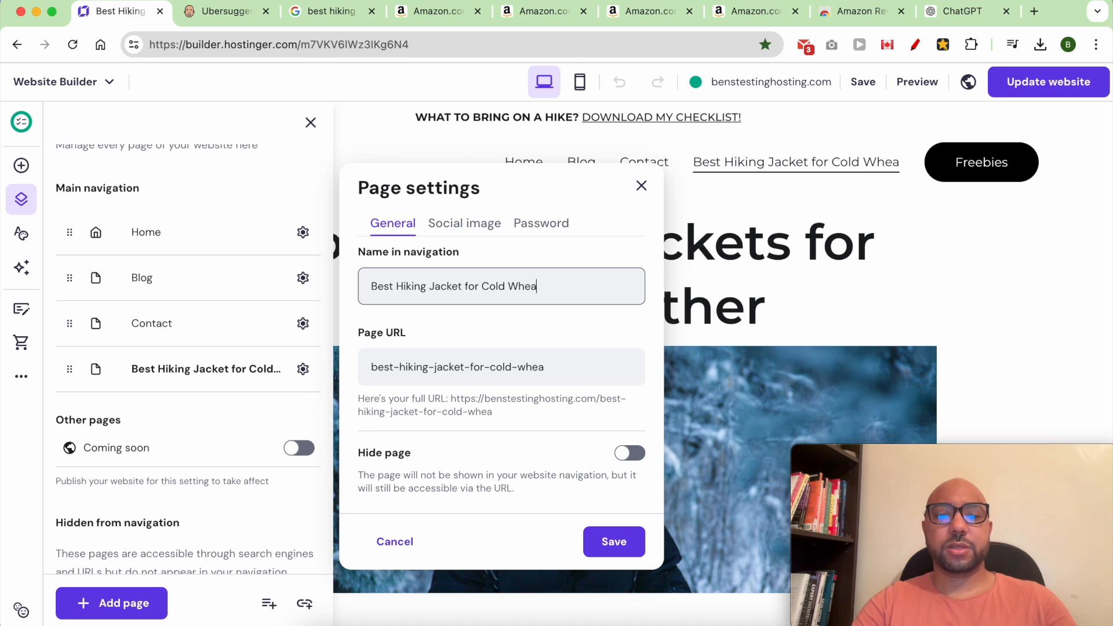
pyautogui.write('ther')
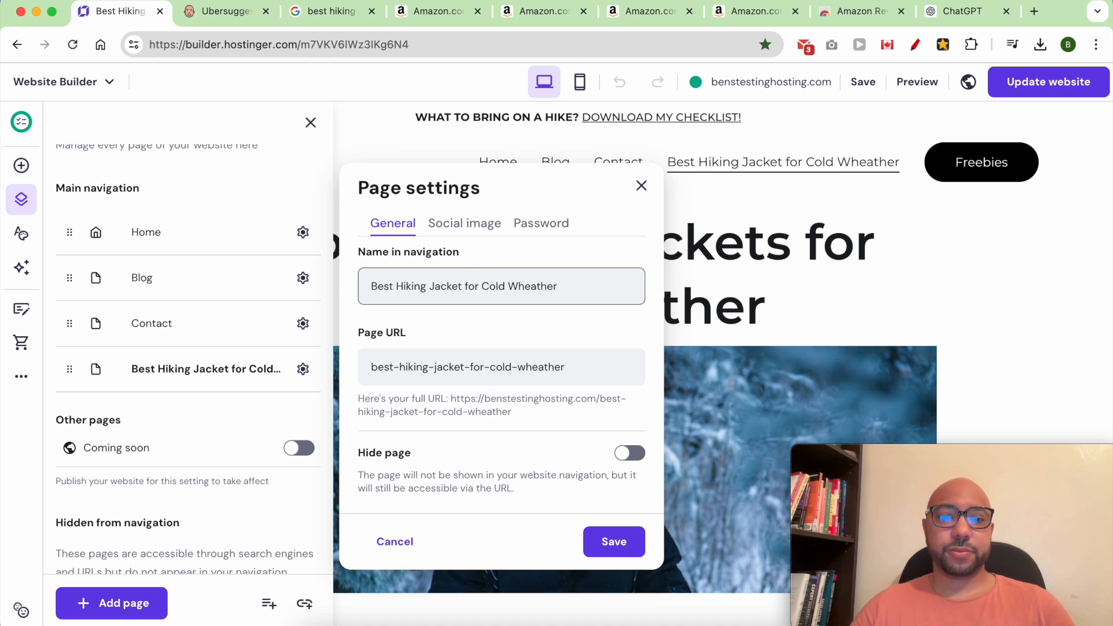
pyautogui.click(618, 545)
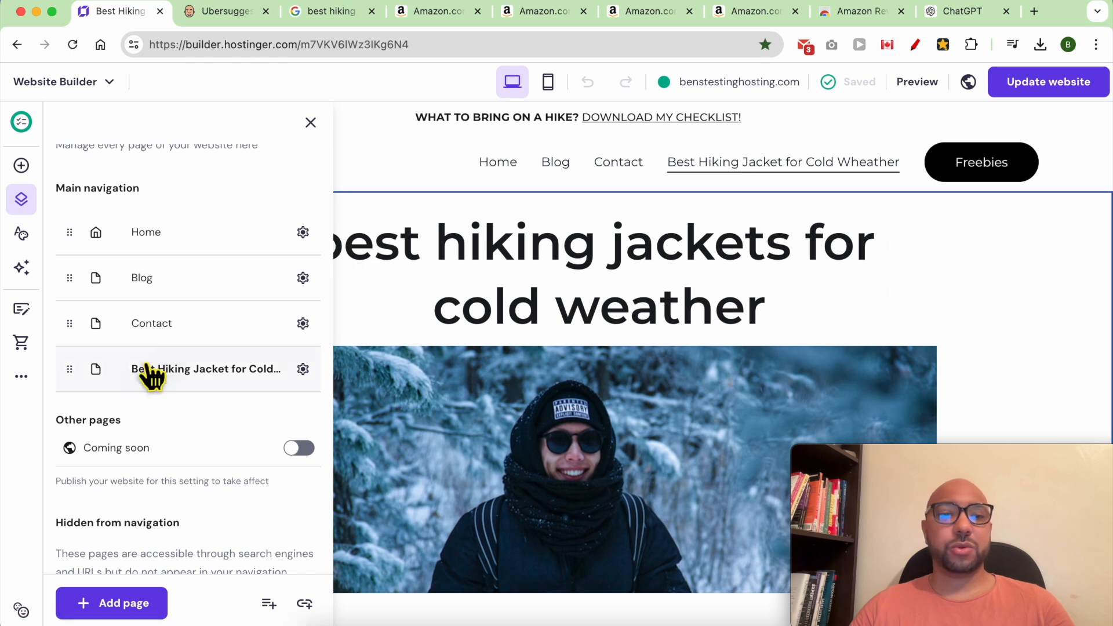
pyautogui.moveTo(87, 380); pyautogui.dragTo(78, 419)
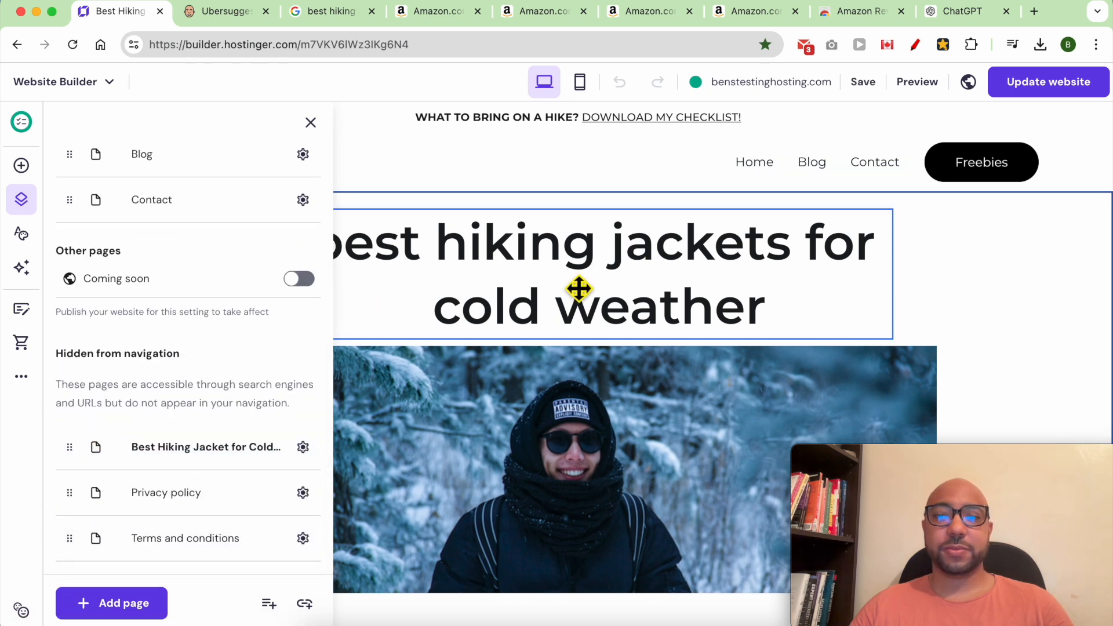
pyautogui.click(363, 326)
# Open the jacket page's SEO settings and review its title, meta description and AI SEO Assistant.
pyautogui.click(21, 376)
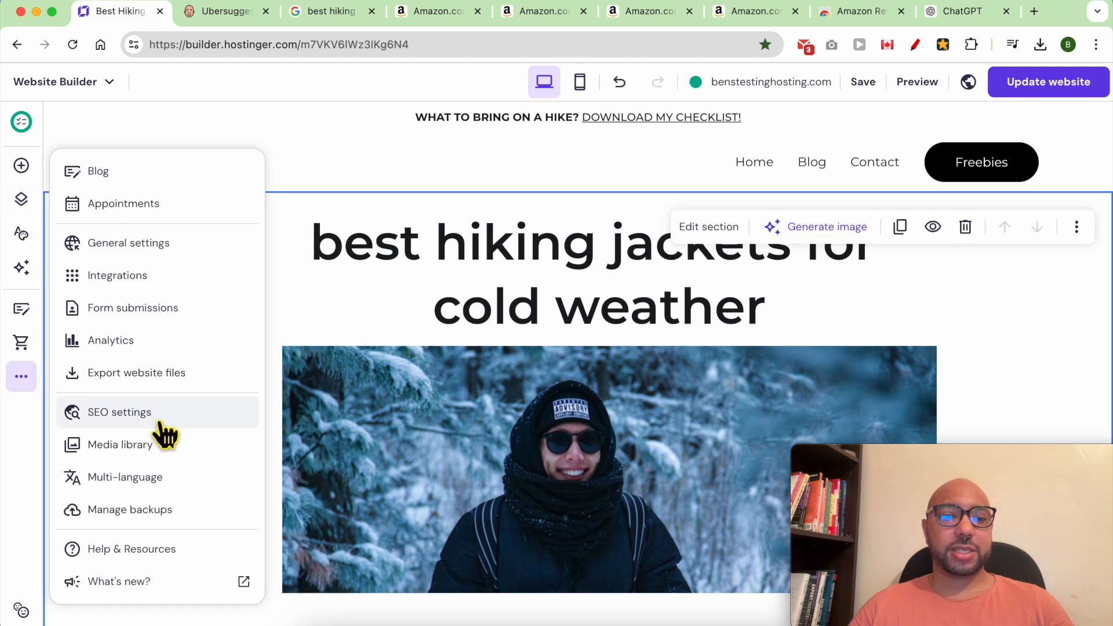
pyautogui.click(166, 413)
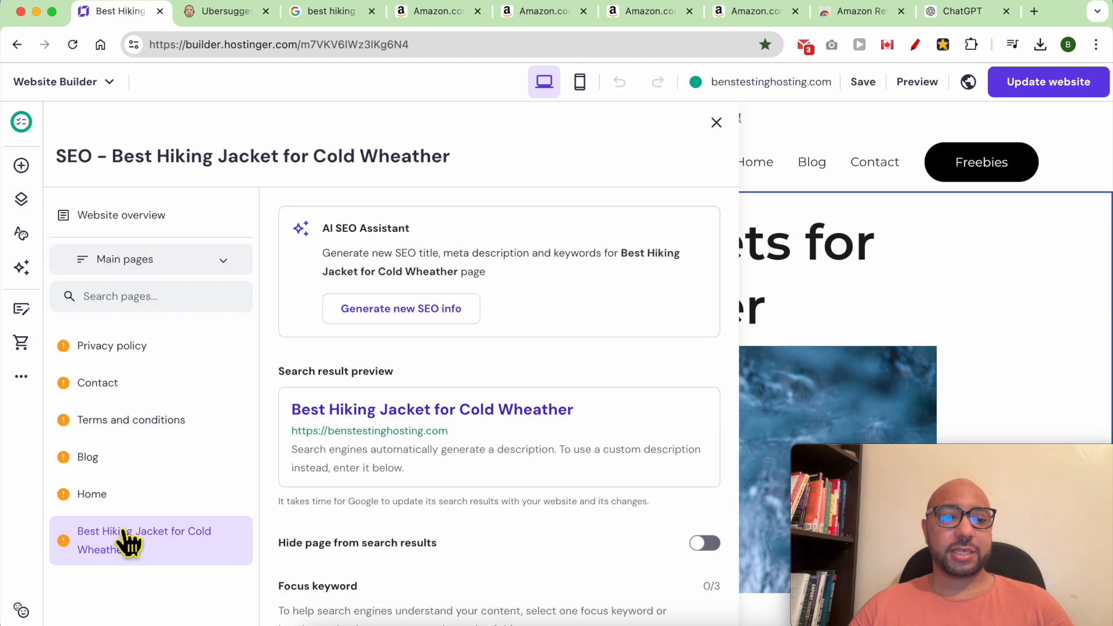
pyautogui.doubleClick(427, 255)
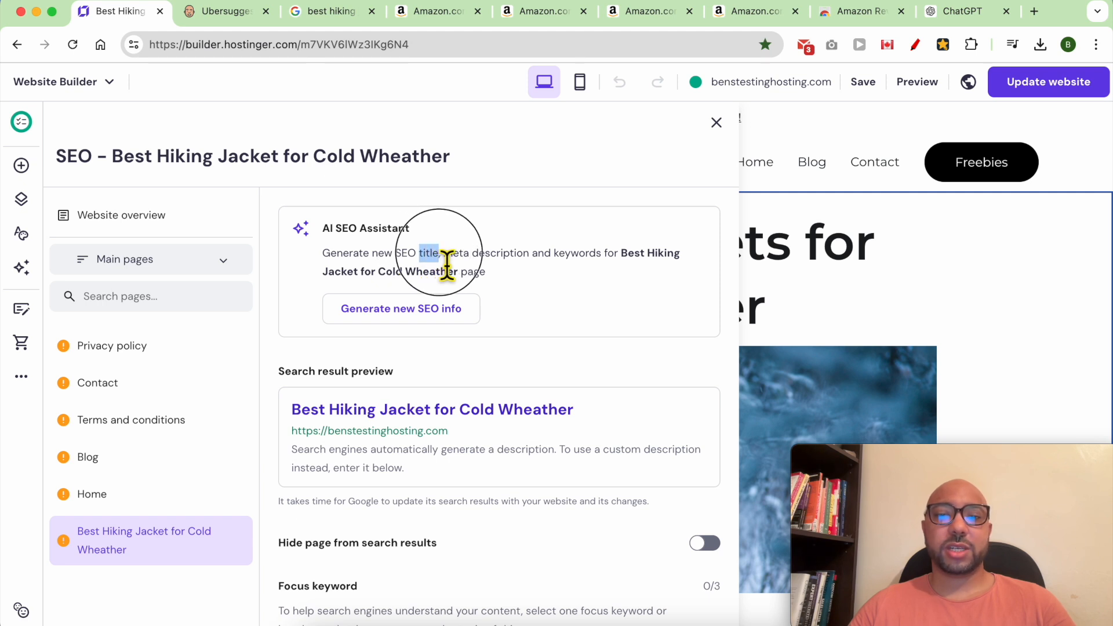
pyautogui.moveTo(444, 255); pyautogui.dragTo(529, 260)
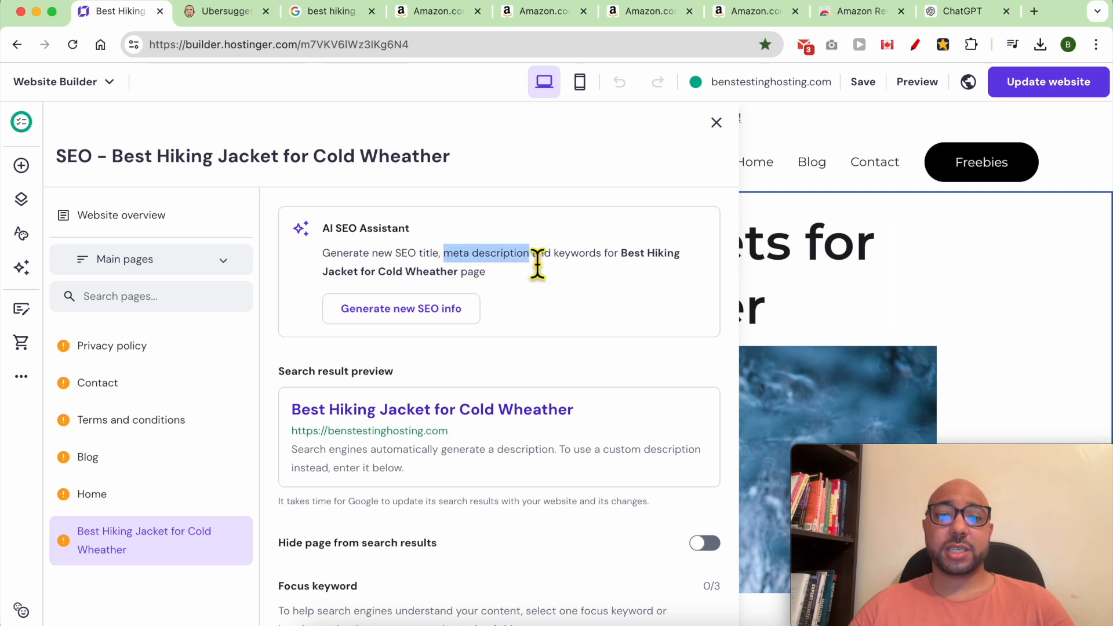
pyautogui.tripleClick(434, 459)
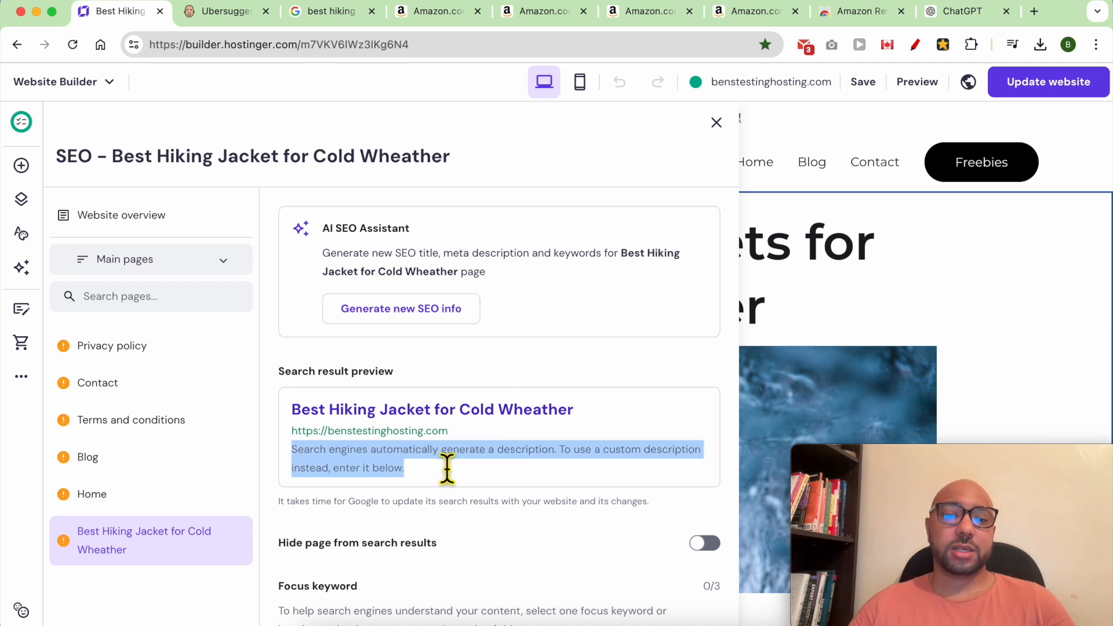
pyautogui.tripleClick(580, 267)
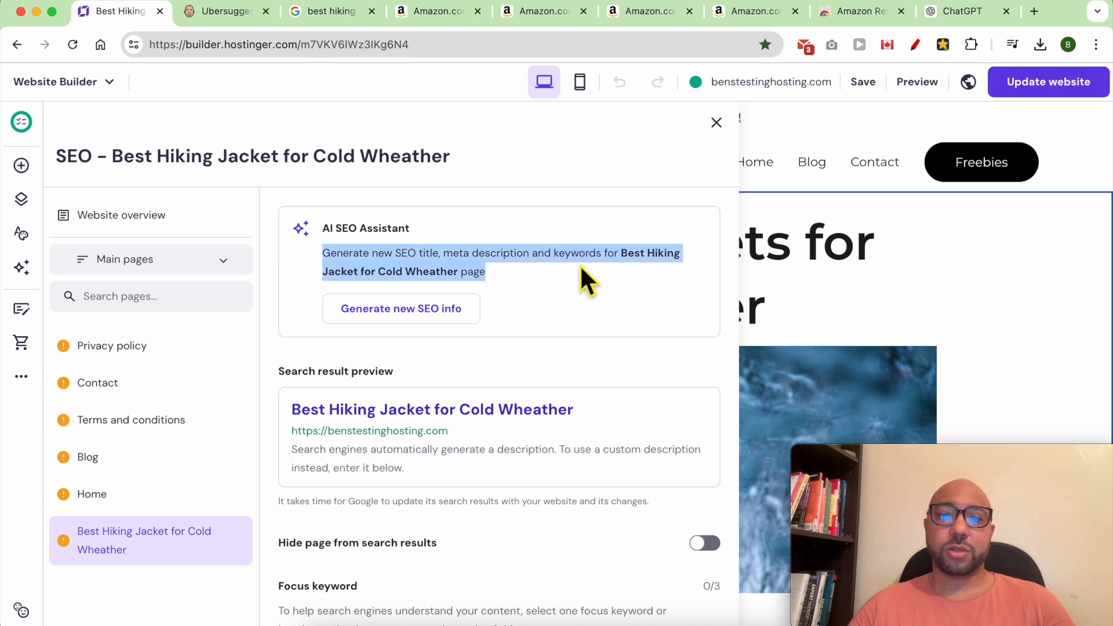
pyautogui.click(530, 291)
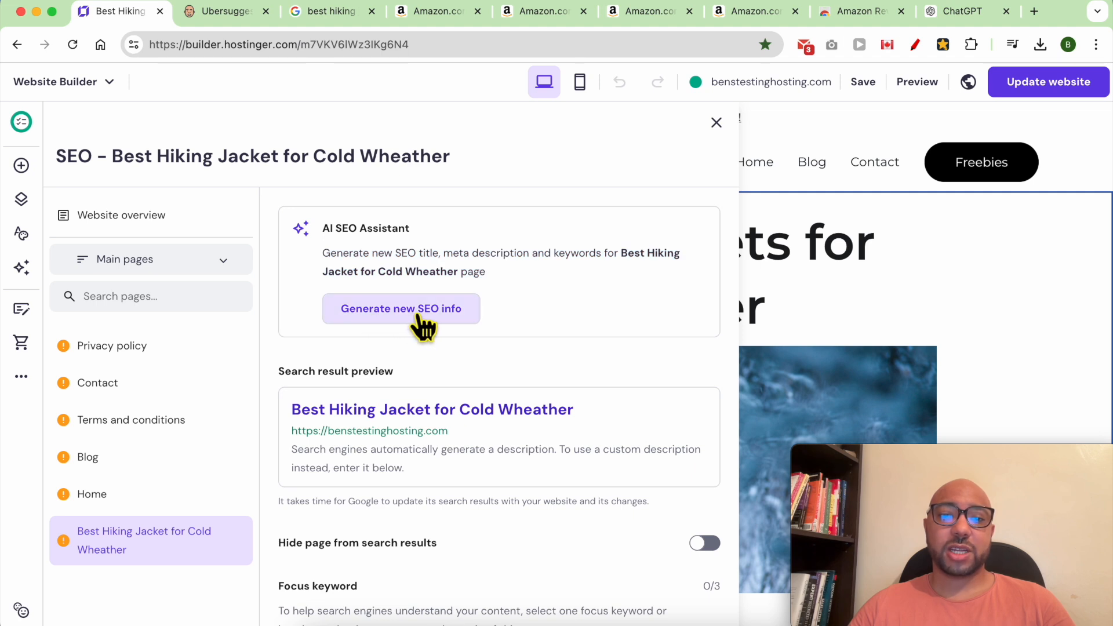
pyautogui.click(439, 316)
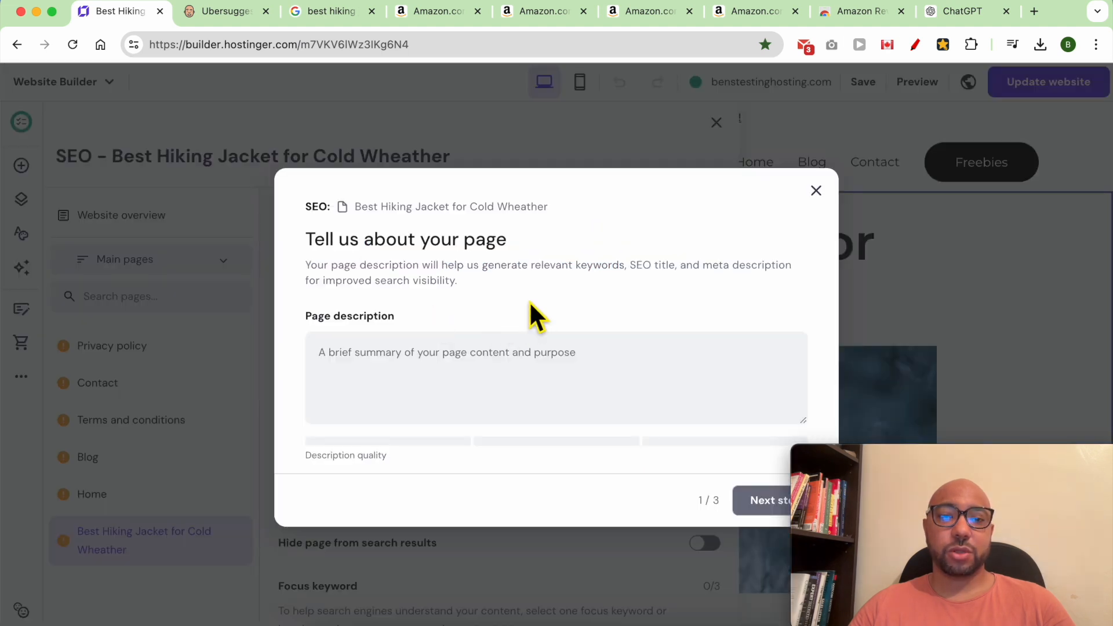
# Generate SEO info from a pasted page description, add 'wheather' as third keyword, and apply it.
pyautogui.click(376, 382)
pyautogui.write('This page is a blog post targeting the keyword "Best hiking jacket for cold wheather"')
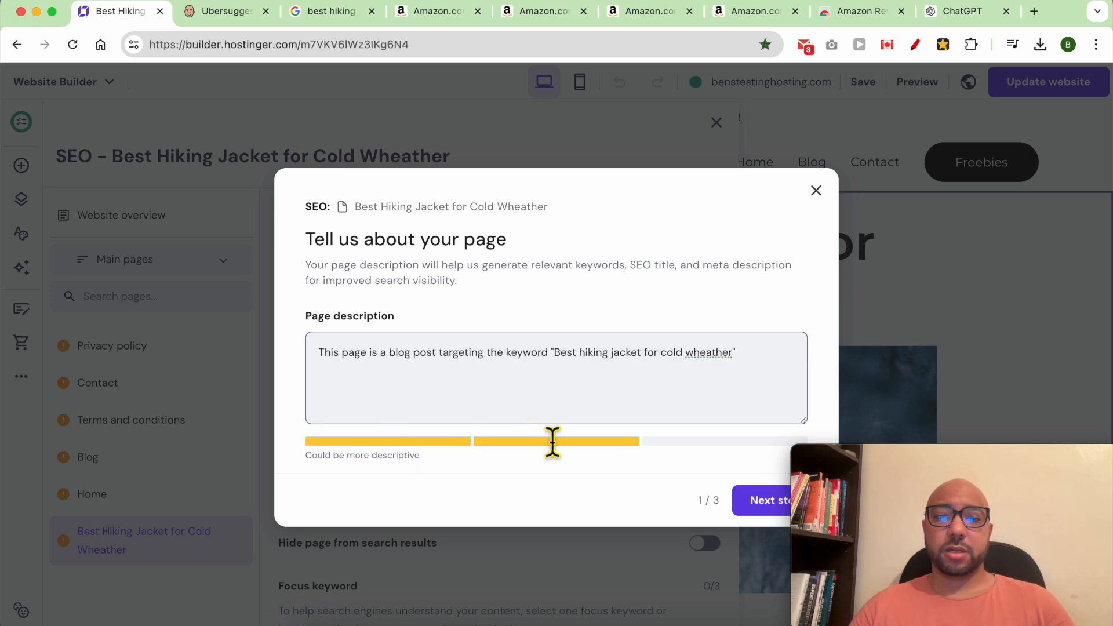
pyautogui.click(753, 501)
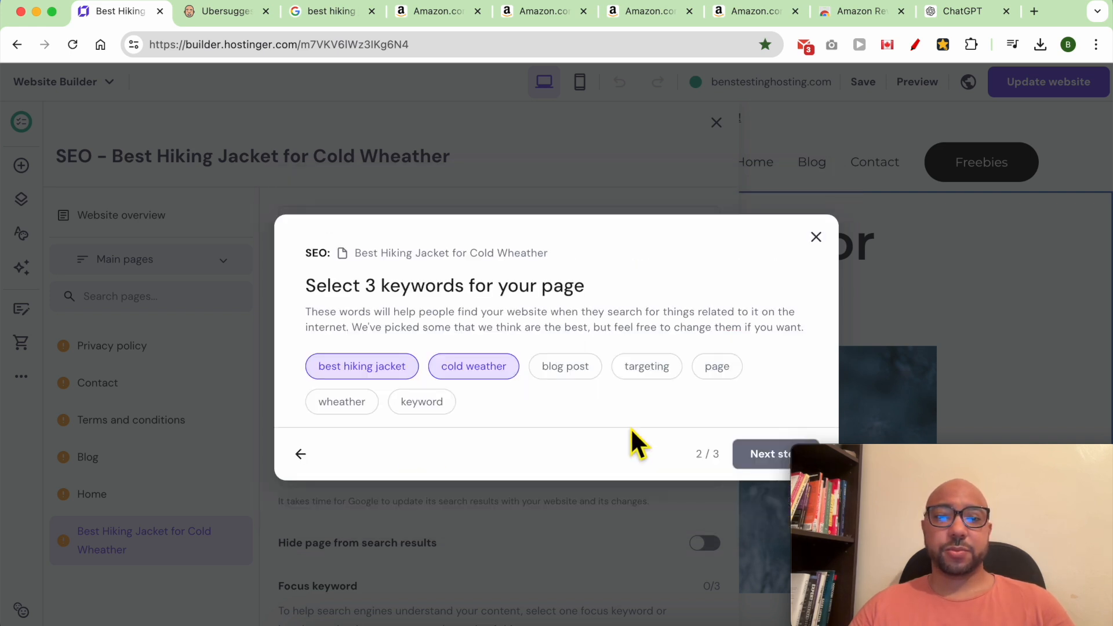
pyautogui.click(365, 400)
pyautogui.click(757, 458)
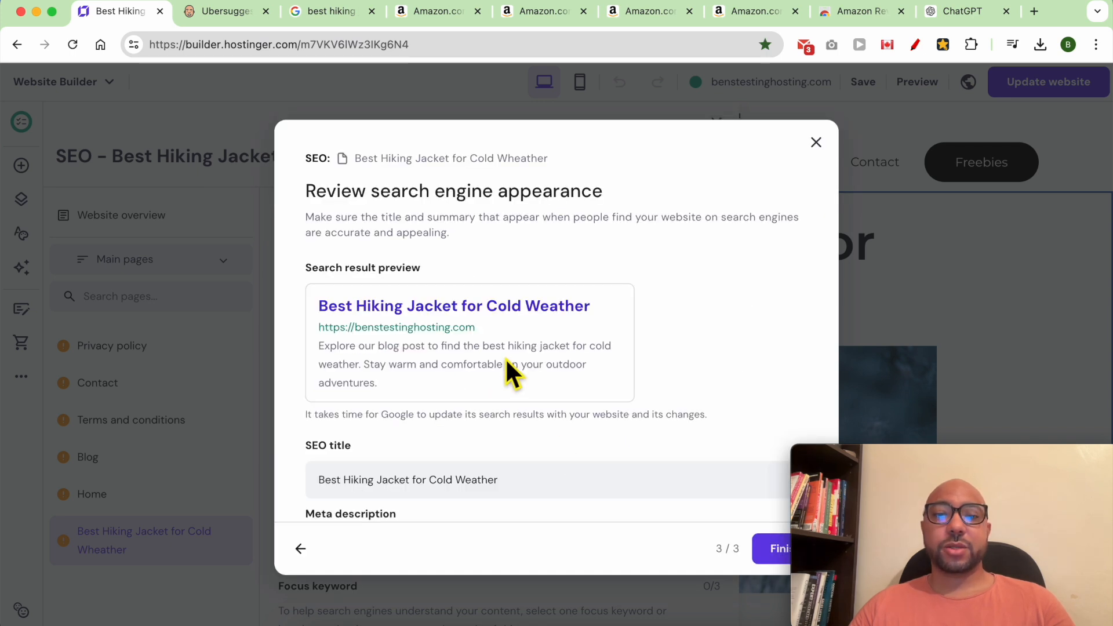
pyautogui.tripleClick(510, 356)
pyautogui.click(491, 347)
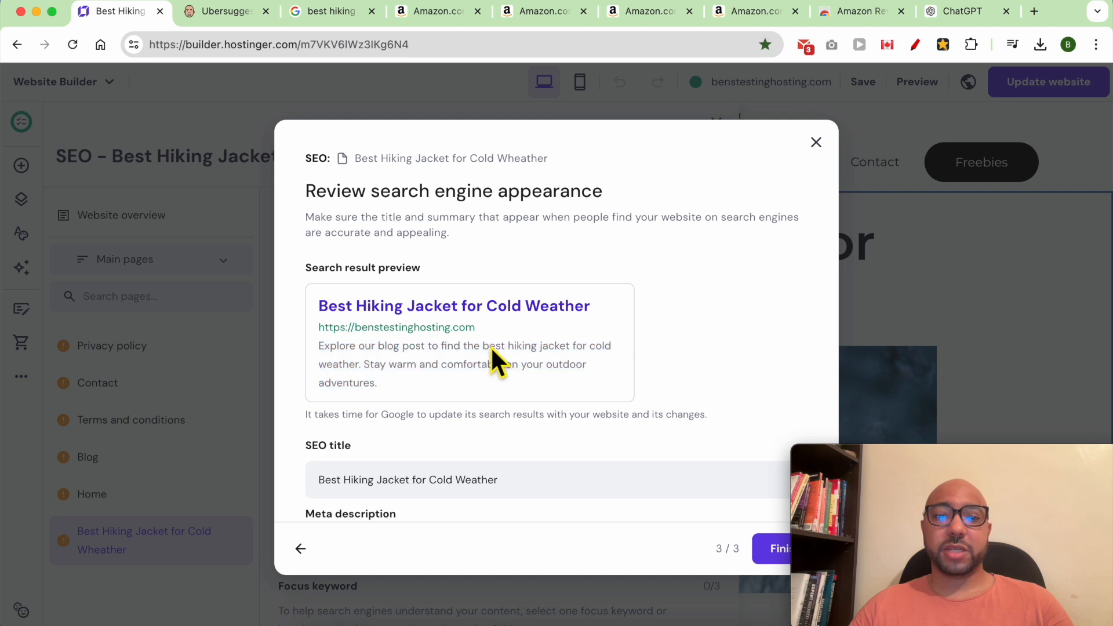
pyautogui.moveTo(485, 348); pyautogui.dragTo(363, 368)
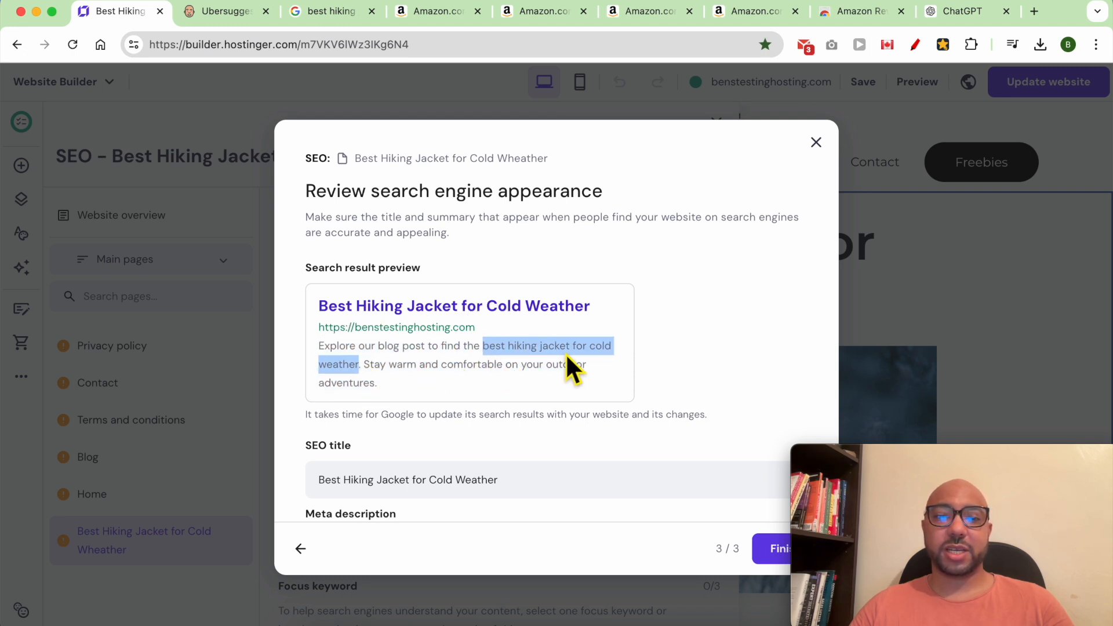
pyautogui.scroll(-2, 531, 391)
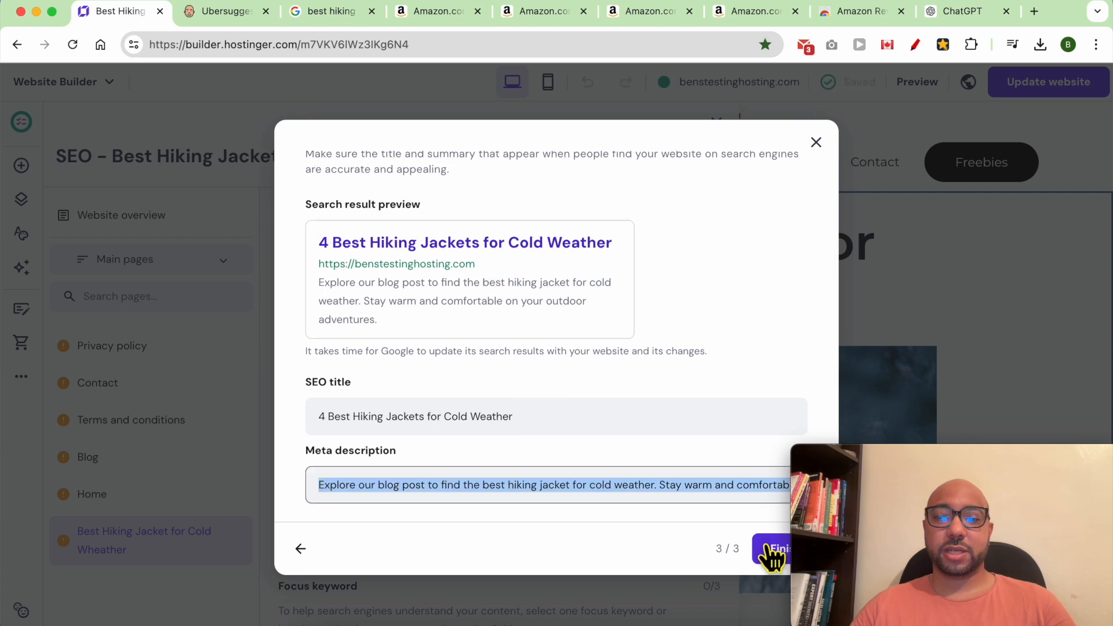
pyautogui.click(770, 551)
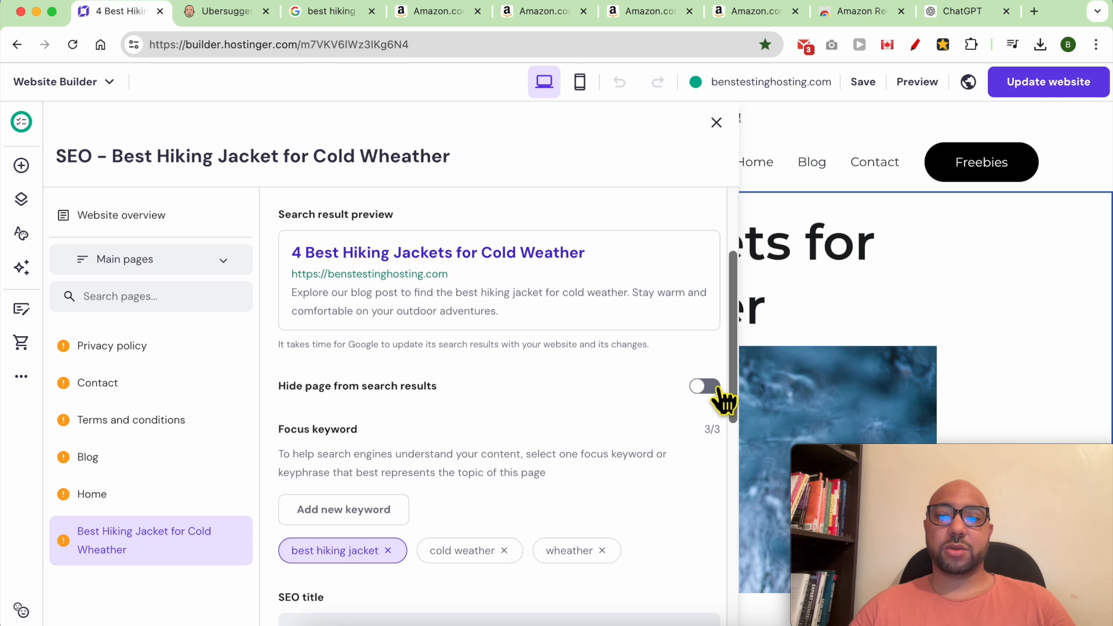
# Keep 'best hiking jacket' as the focus keyword and copy 'jacket' from the keyword hint.
pyautogui.scroll(-1, 411, 429)
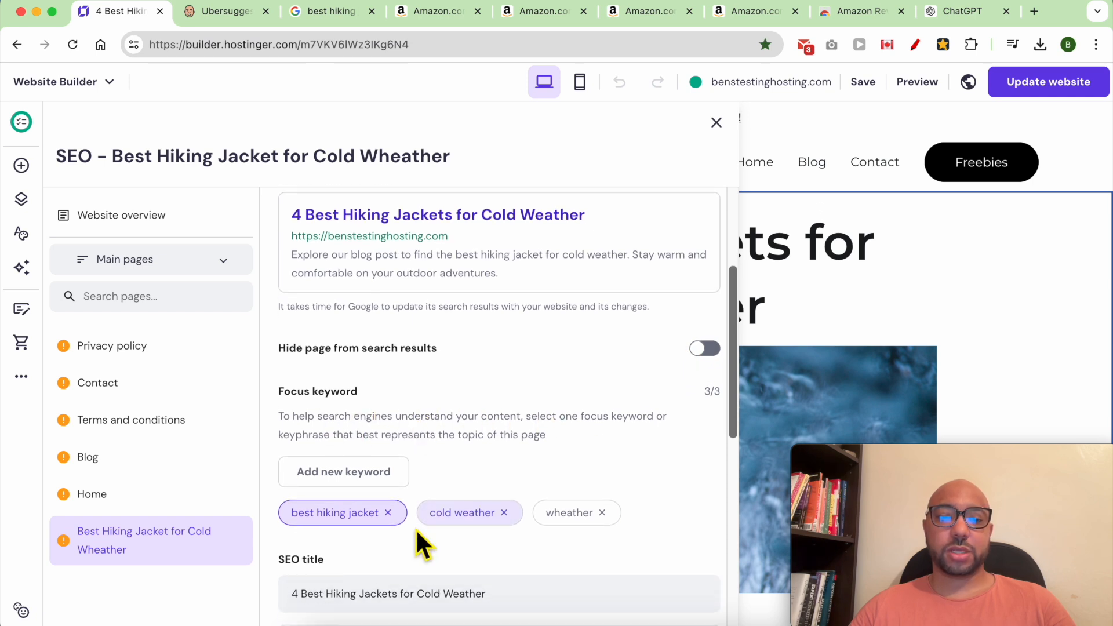
pyautogui.click(466, 522)
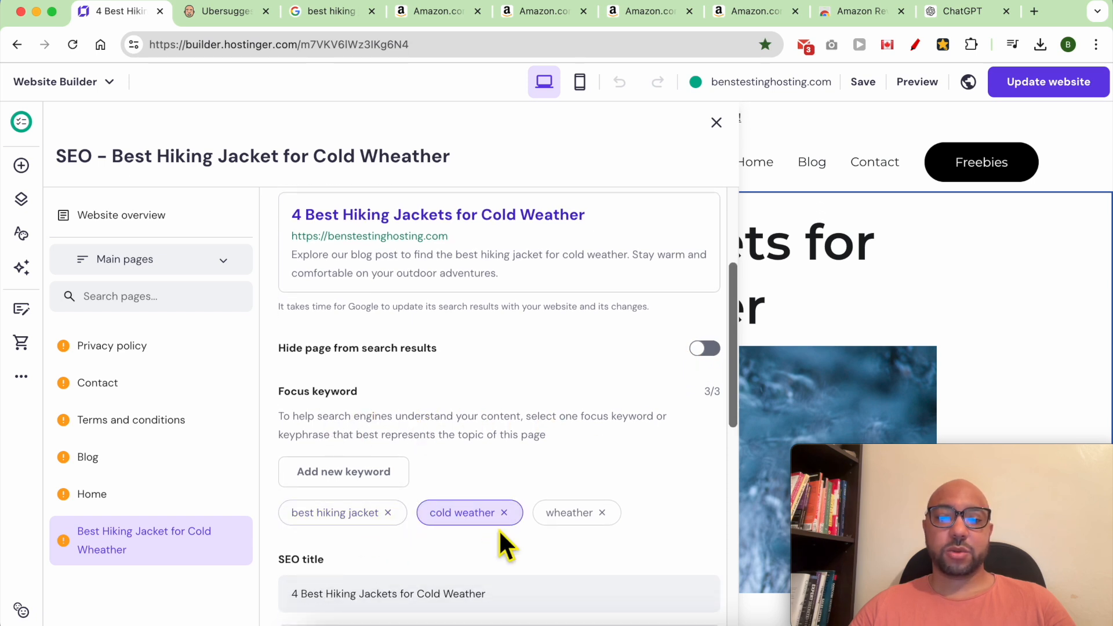
pyautogui.click(356, 522)
pyautogui.scroll(-1, 423, 548)
pyautogui.scroll(-6, 464, 554)
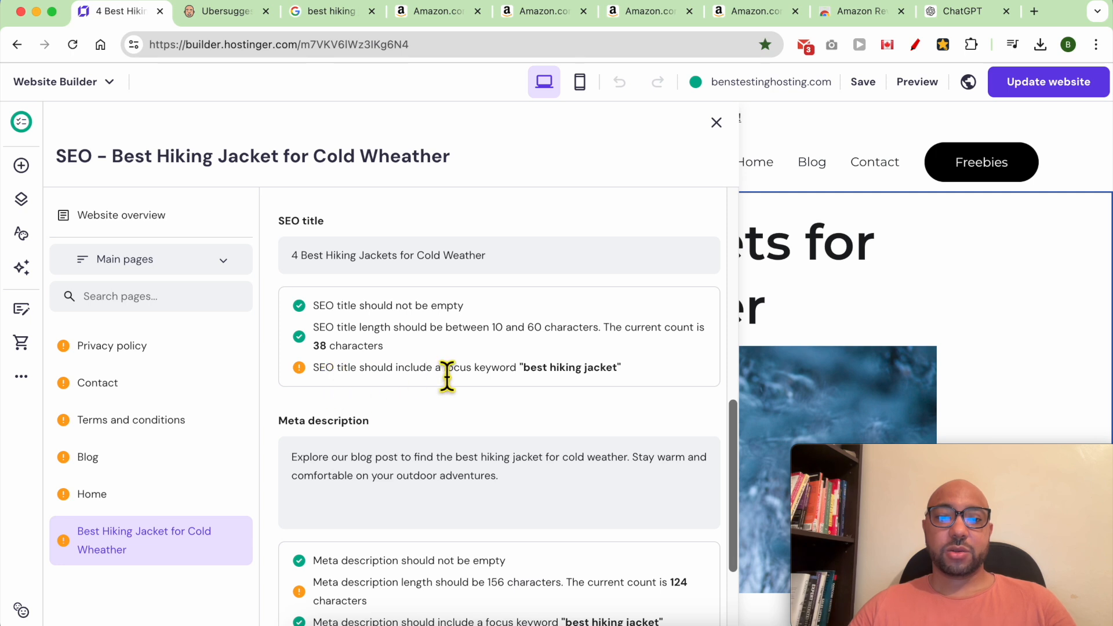
pyautogui.doubleClick(595, 367)
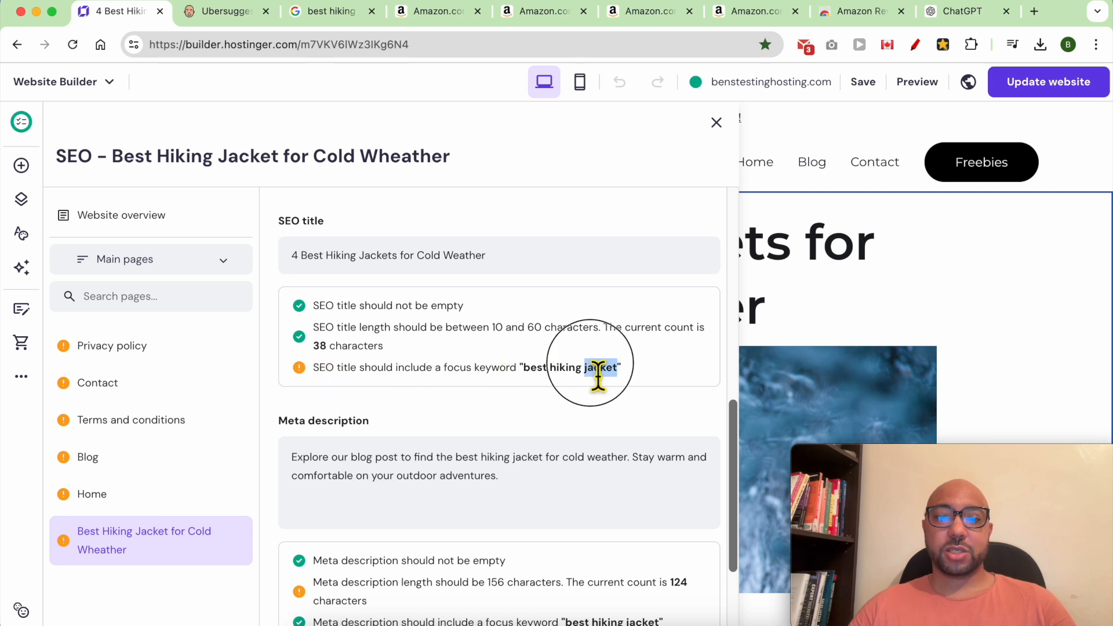
pyautogui.rightClick(548, 374)
pyautogui.click(558, 390)
# Delete the 's' from 'jackets' in the page's H1 heading.
pyautogui.click(872, 311)
pyautogui.moveTo(907, 261); pyautogui.dragTo(782, 248)
pyautogui.click(719, 253)
pyautogui.press('BackSpace')
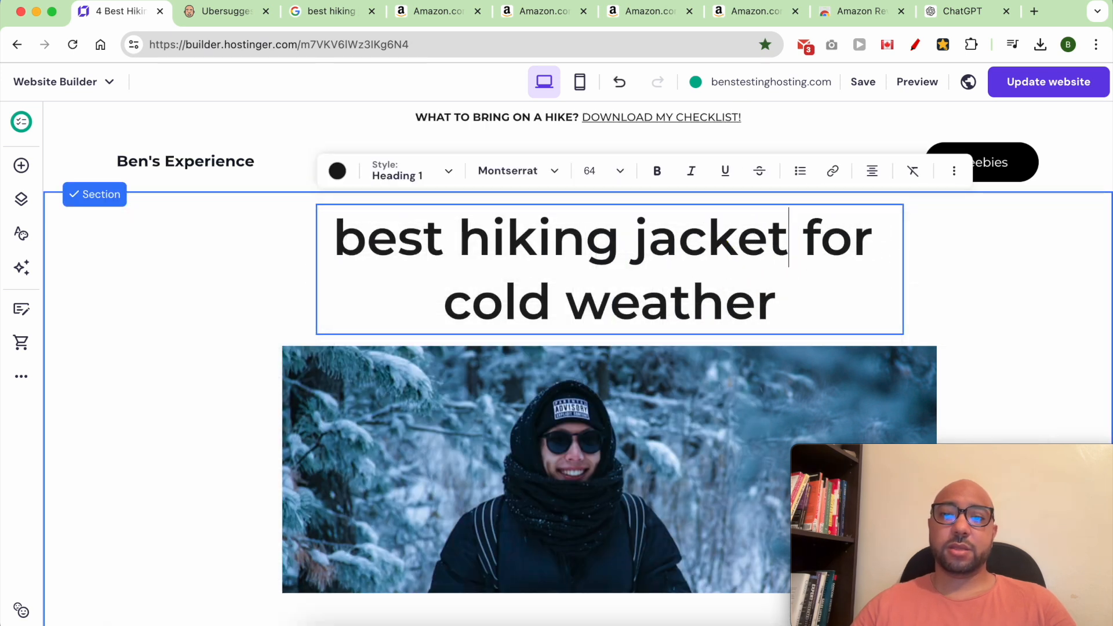
# Remove the 's' from the SEO title so it reads 'Best Hiking Jacket for Cold Weather'.
pyautogui.click(21, 376)
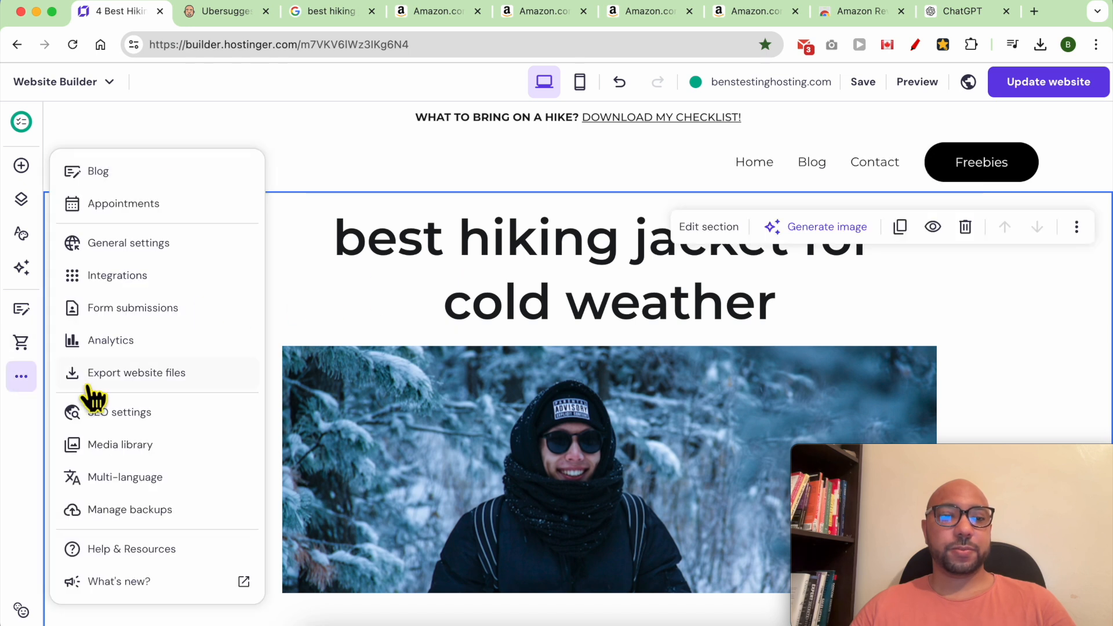
pyautogui.click(155, 412)
pyautogui.scroll(-10, 432, 492)
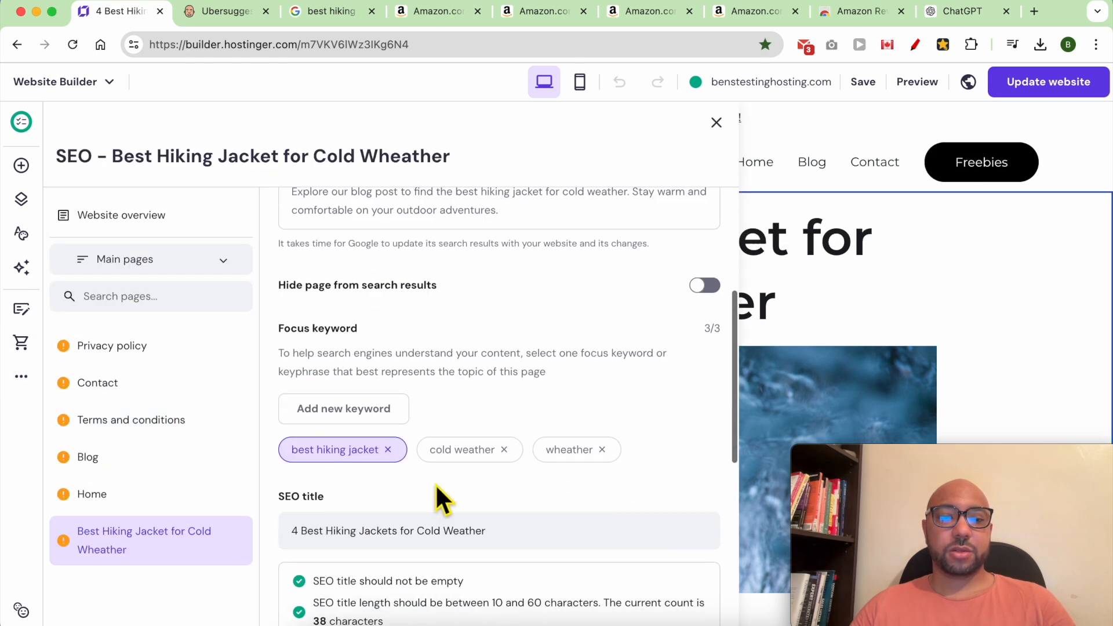
pyautogui.tripleClick(309, 394)
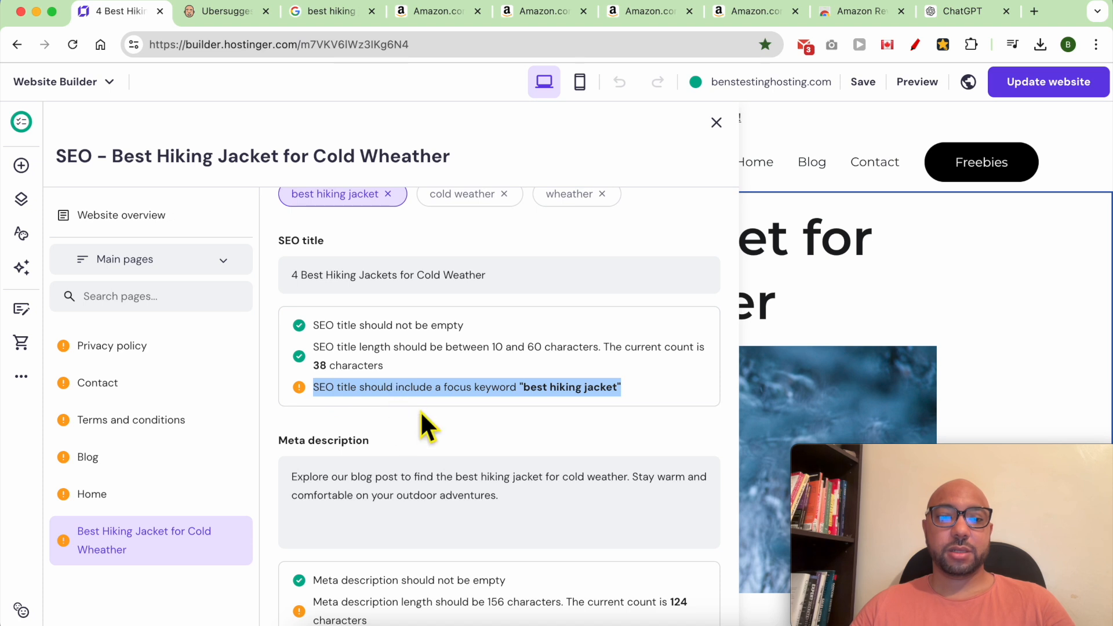
pyautogui.scroll(-2, 432, 443)
pyautogui.scroll(5, 429, 391)
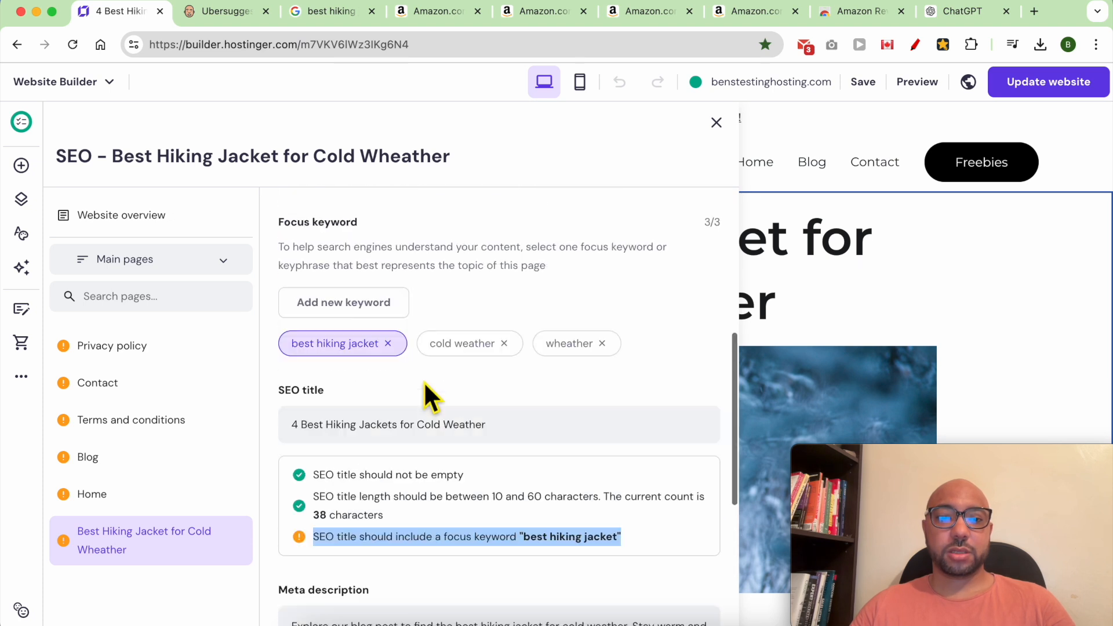
pyautogui.scroll(2, 423, 382)
pyautogui.click(427, 486)
pyautogui.press('BackSpace')
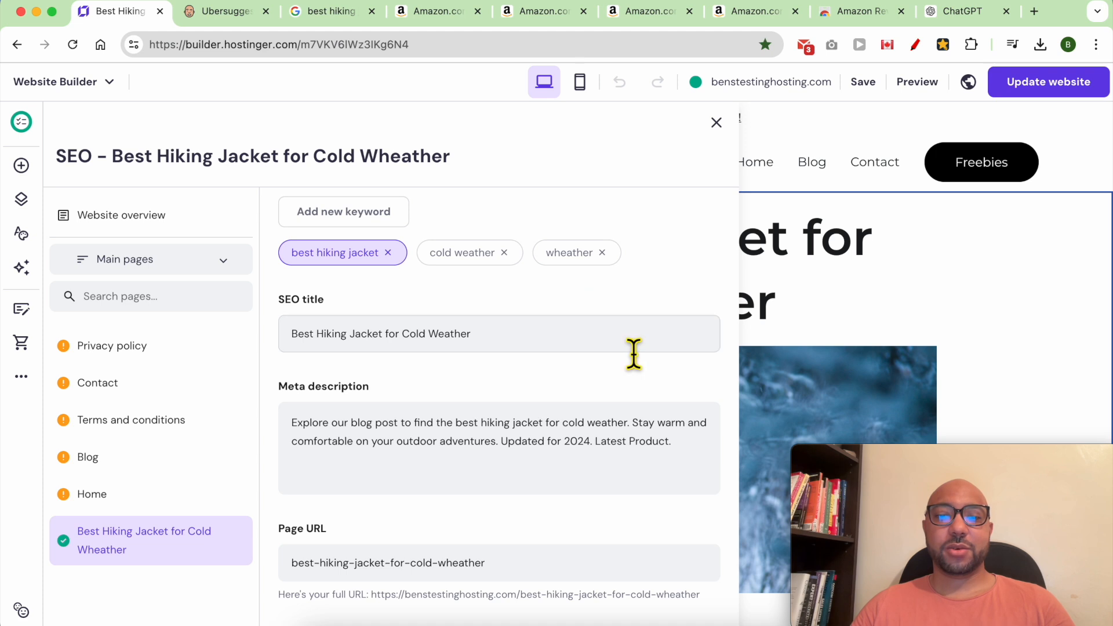
pyautogui.click(718, 123)
pyautogui.click(933, 285)
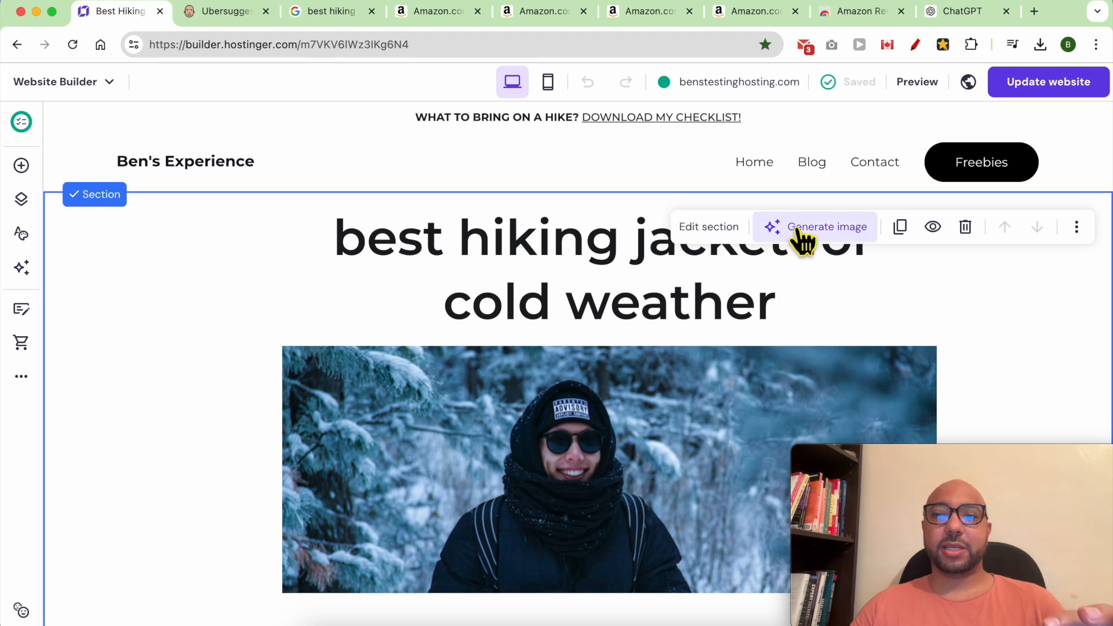
# Open the rain-hiking post from the Blog page for editing.
pyautogui.click(811, 163)
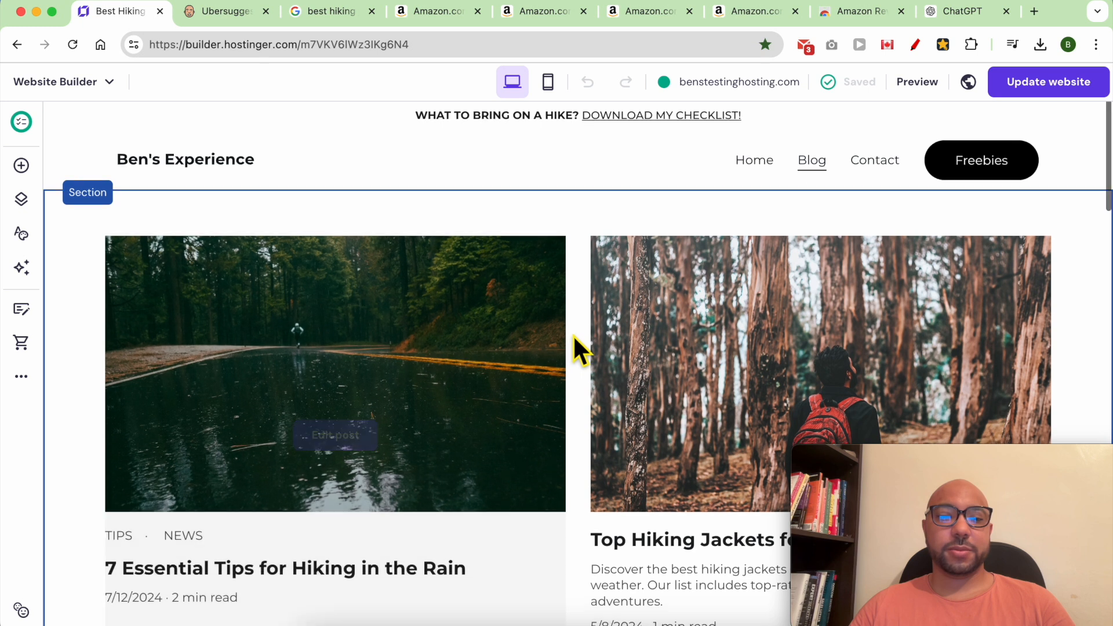
pyautogui.scroll(-3, 573, 335)
pyautogui.click(351, 322)
pyautogui.scroll(-20, 529, 367)
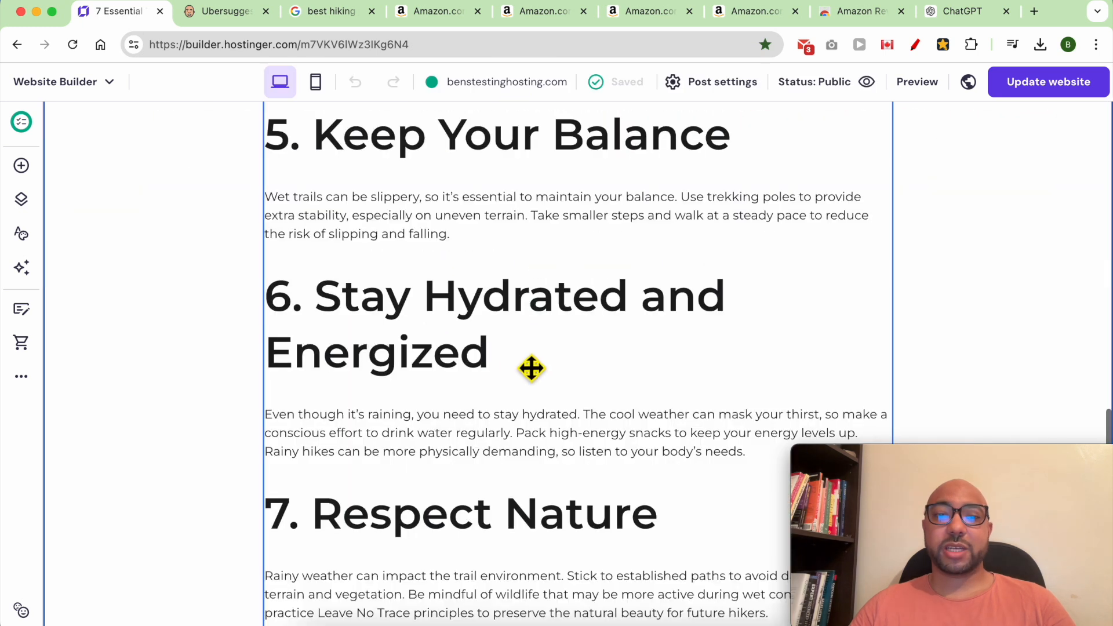
pyautogui.scroll(15, 543, 381)
# Replace 'a good quality waterproof jacket and pants' with 'a good jacket for rain' and select the phrase.
pyautogui.doubleClick(374, 332)
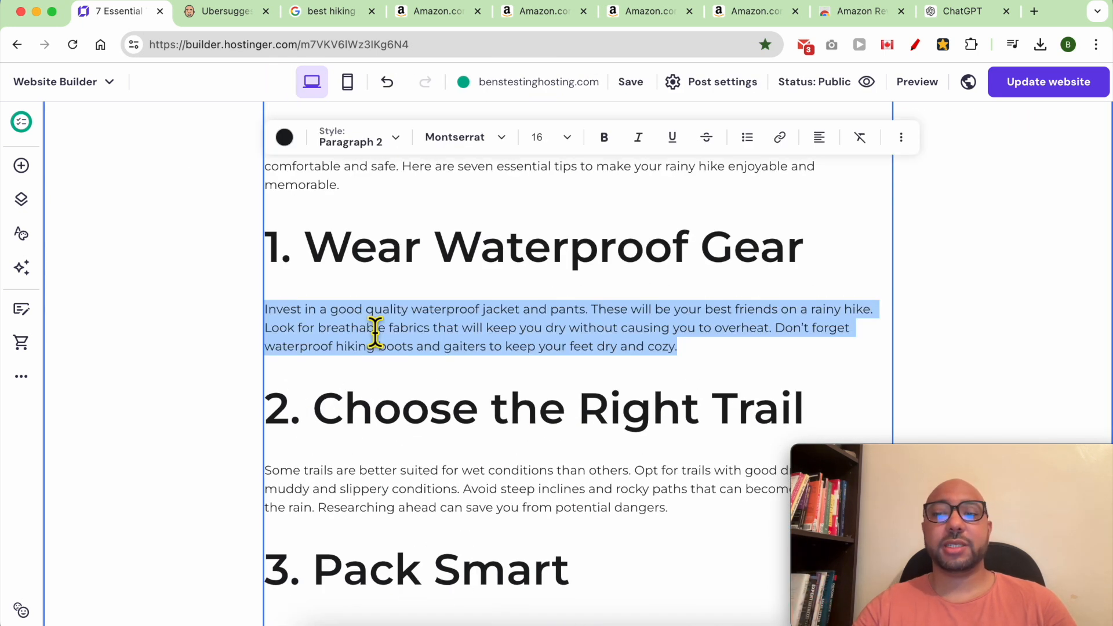
pyautogui.click(360, 333)
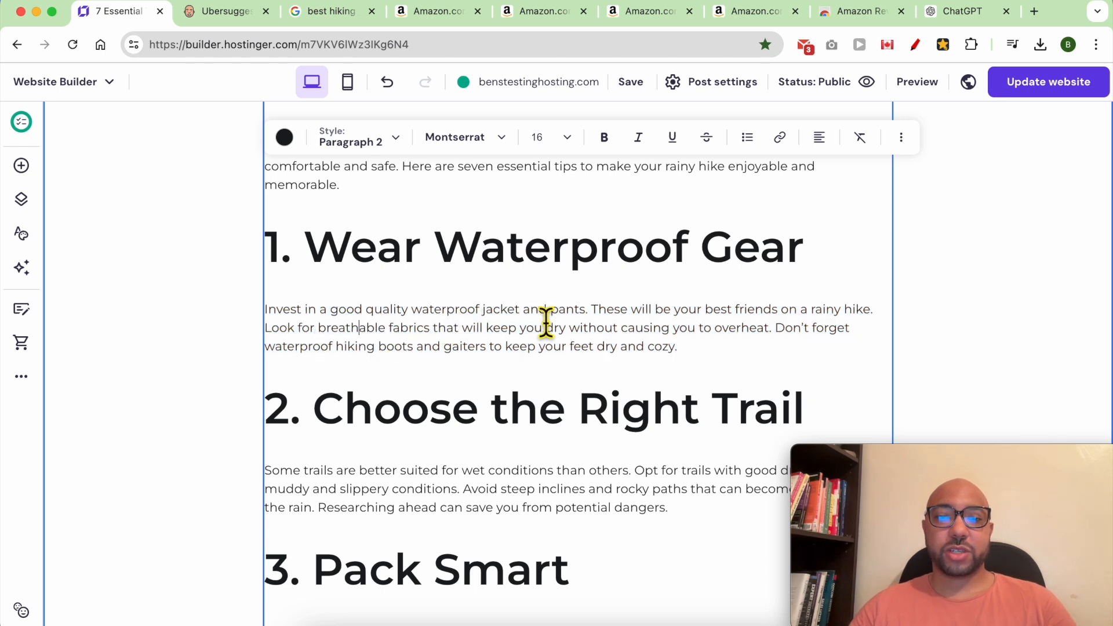
pyautogui.doubleClick(568, 313)
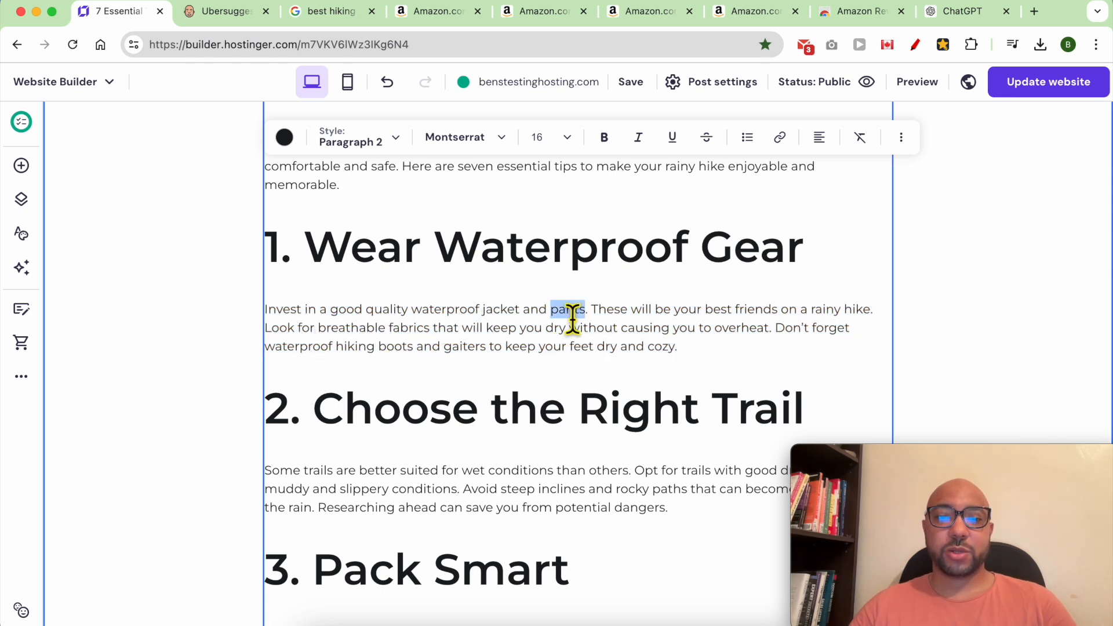
pyautogui.keyDown('shift'); pyautogui.click(389, 318); pyautogui.keyUp('shift')
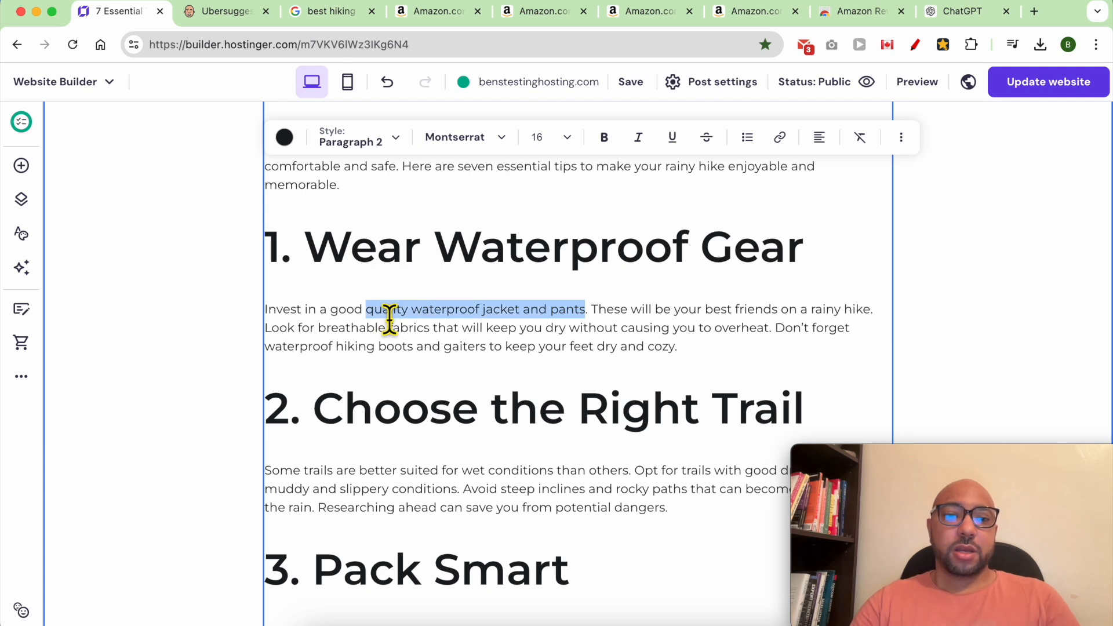
pyautogui.press('BackSpace')
pyautogui.press('BackSpace')
pyautogui.press('BackSpace')
pyautogui.press('BackSpace')
pyautogui.press('BackSpace')
pyautogui.press('BackSpace')
pyautogui.press('BackSpace')
pyautogui.press('BackSpace')
pyautogui.write('the be')
pyautogui.press('BackSpace')
pyautogui.press('BackSpace')
pyautogui.press('BackSpace')
pyautogui.press('BackSpace')
pyautogui.press('BackSpace')
pyautogui.press('BackSpace')
pyautogui.write('a g')
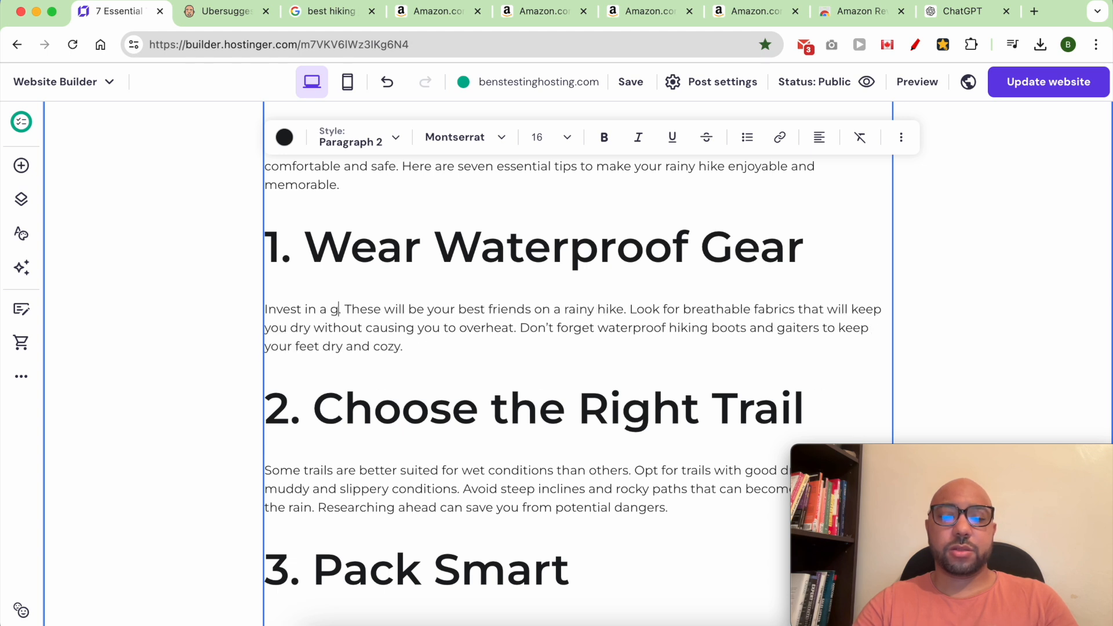
pyautogui.write('ood jacket for rain')
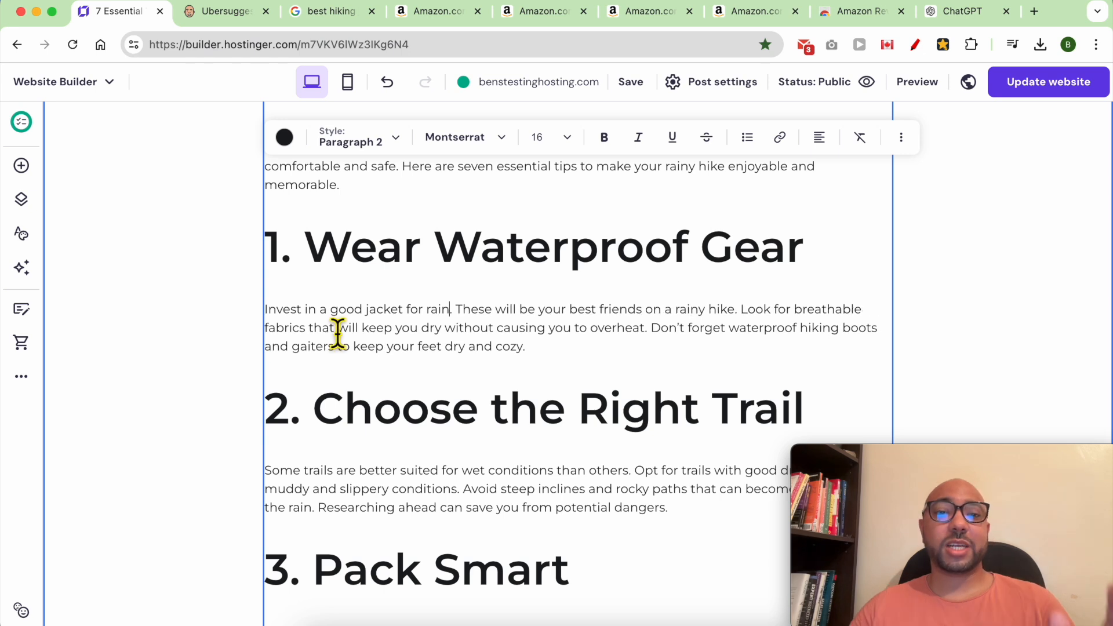
pyautogui.moveTo(463, 318); pyautogui.dragTo(372, 317)
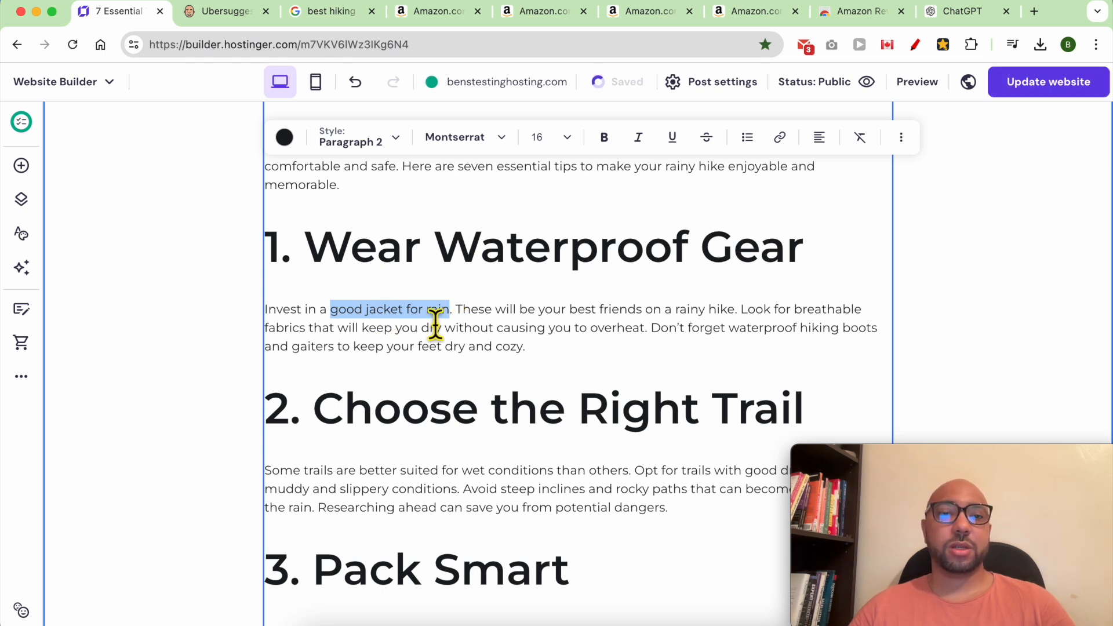
# Link the selected phrase to the Best Hiking Jacket for Cold Wheather page.
pyautogui.click(781, 139)
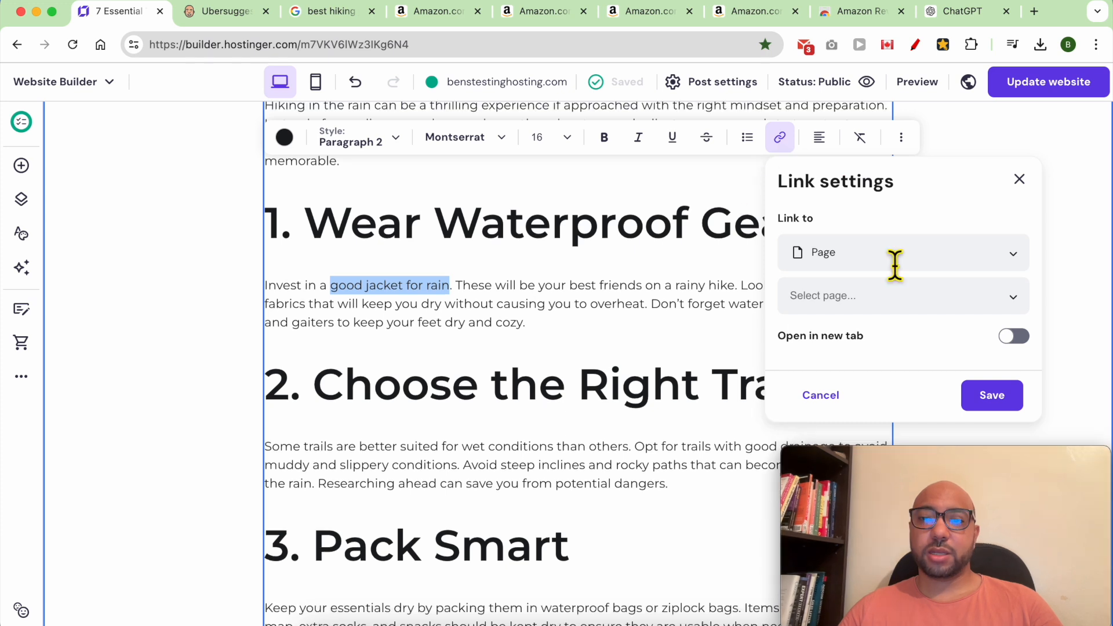
pyautogui.click(913, 312)
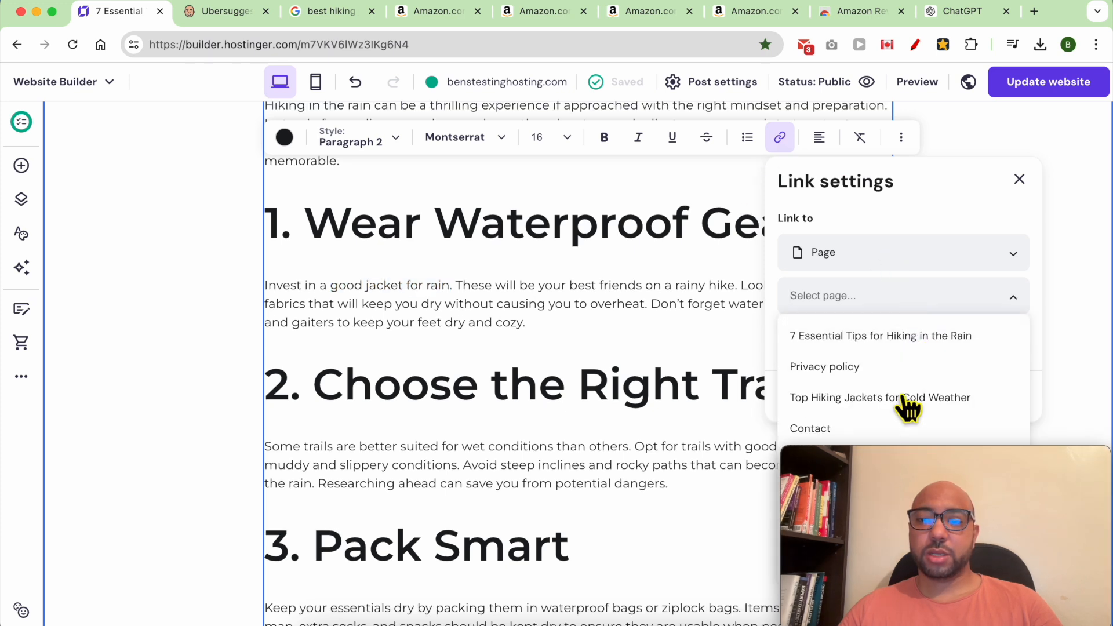
pyautogui.moveTo(915, 454); pyautogui.dragTo(436, 446)
pyautogui.click(832, 294)
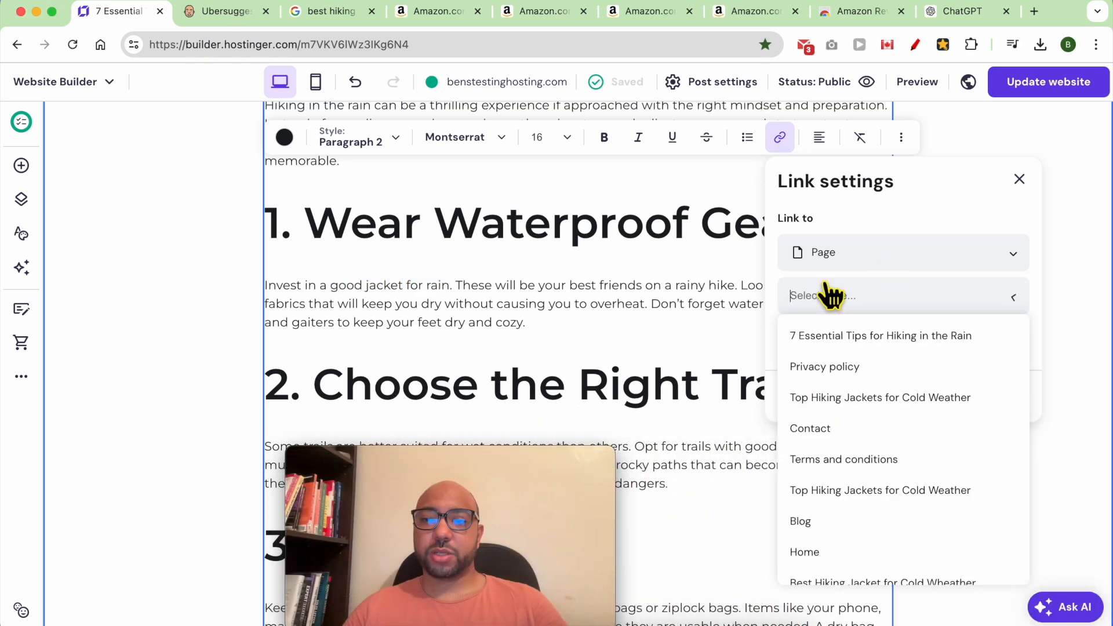
pyautogui.scroll(-1, 875, 528)
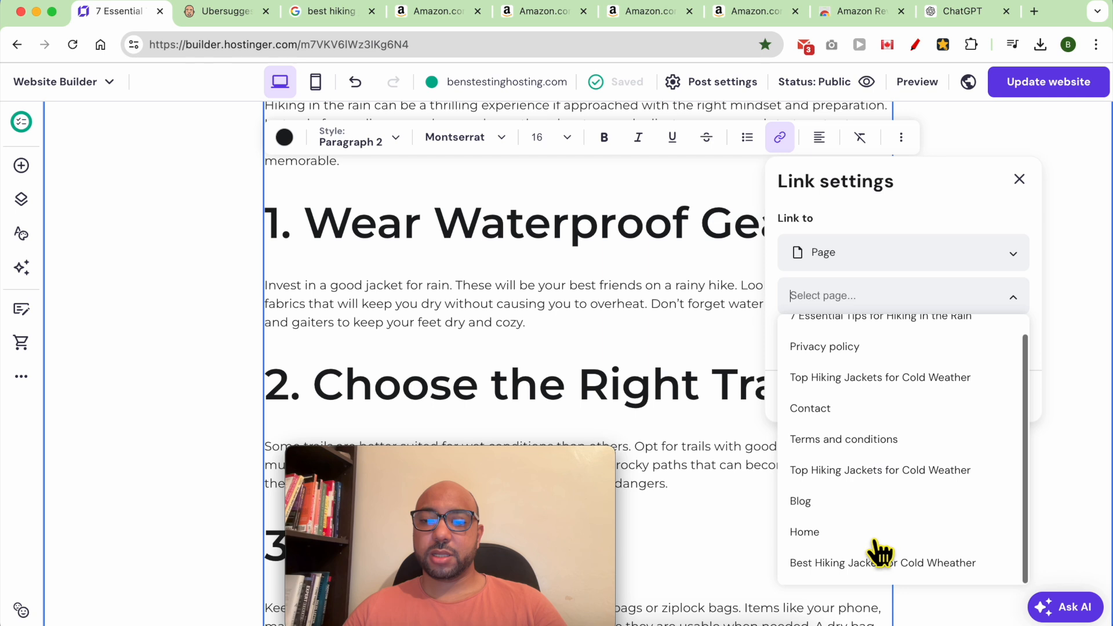
pyautogui.click(832, 564)
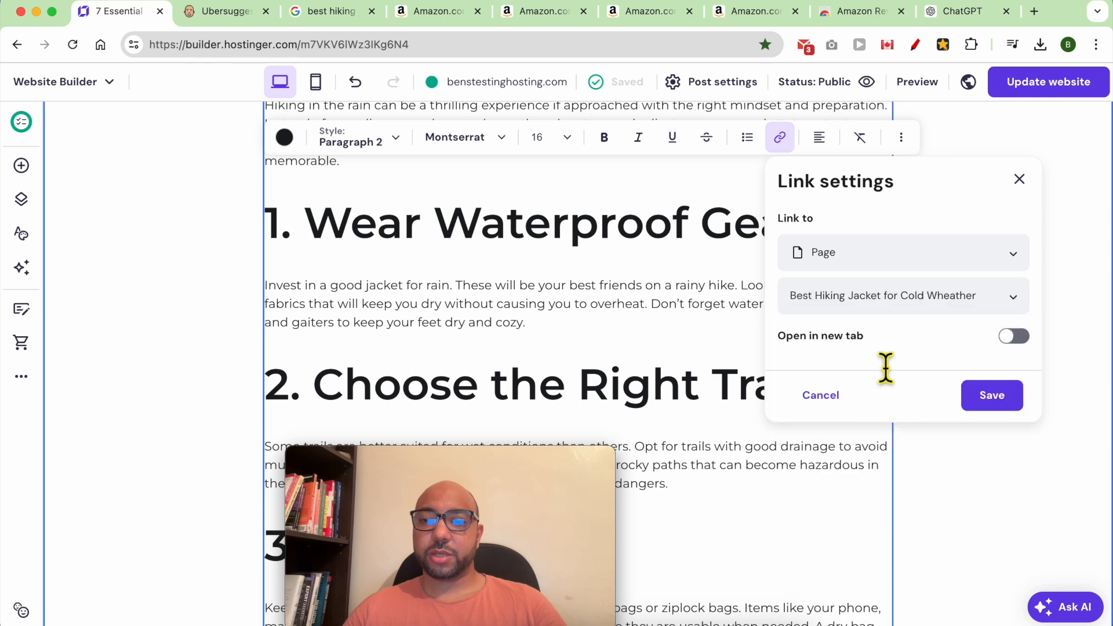
pyautogui.click(1009, 400)
# Publish the website update and view the live site.
pyautogui.click(1051, 85)
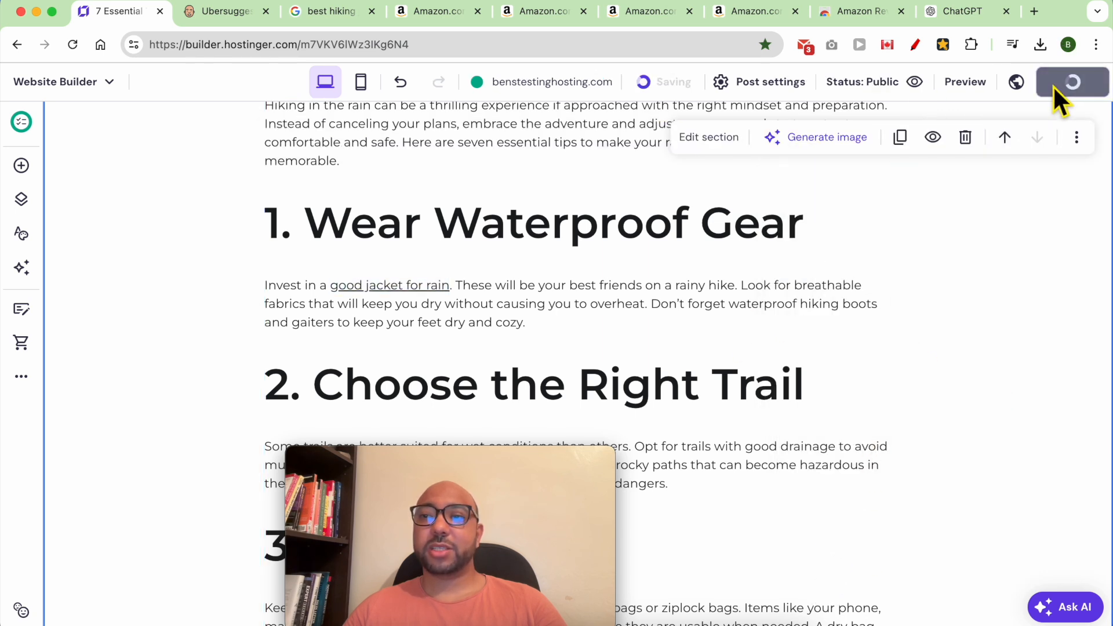
pyautogui.moveTo(566, 460); pyautogui.dragTo(1063, 460)
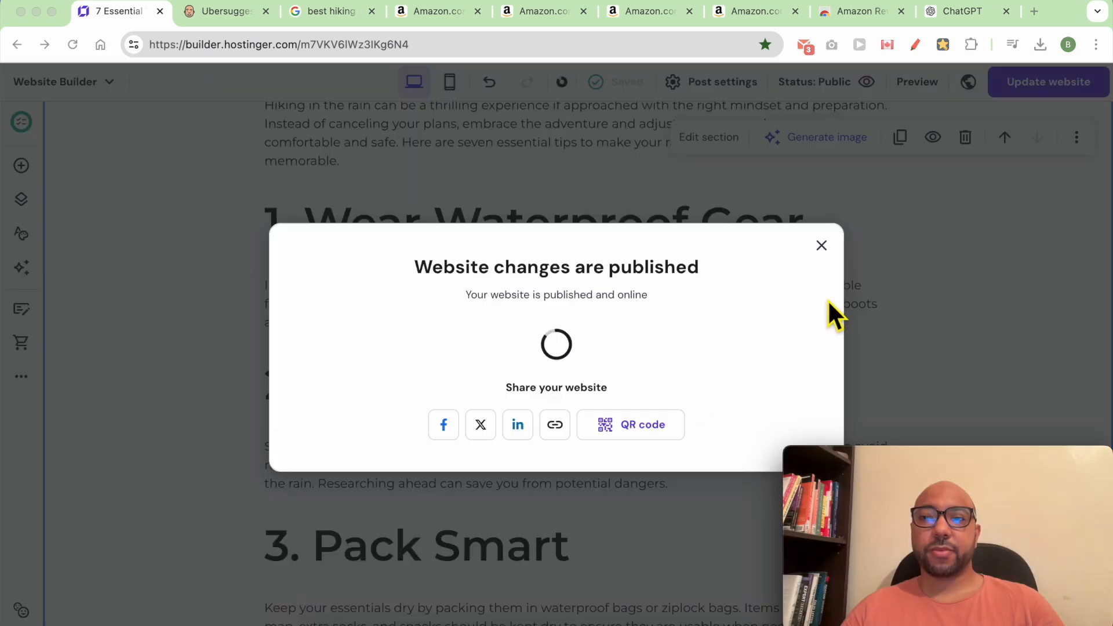
pyautogui.click(763, 349)
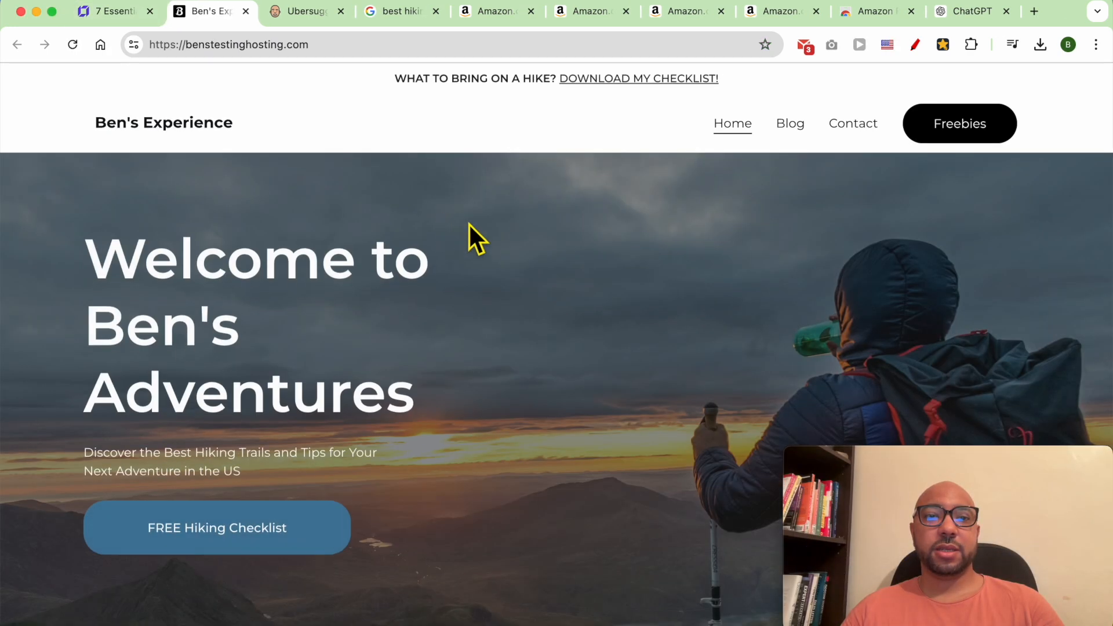
# On the live site, open the '7 Essential Tips for Hiking in the Rain' post and scroll through it.
pyautogui.click(797, 122)
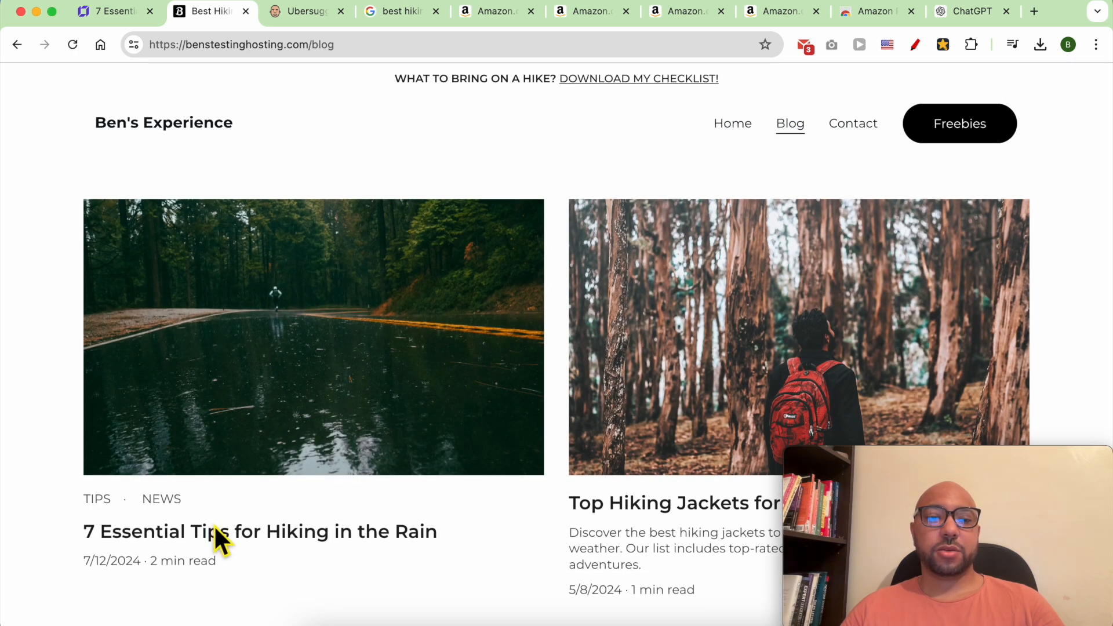
pyautogui.click(214, 526)
pyautogui.scroll(-3, 383, 292)
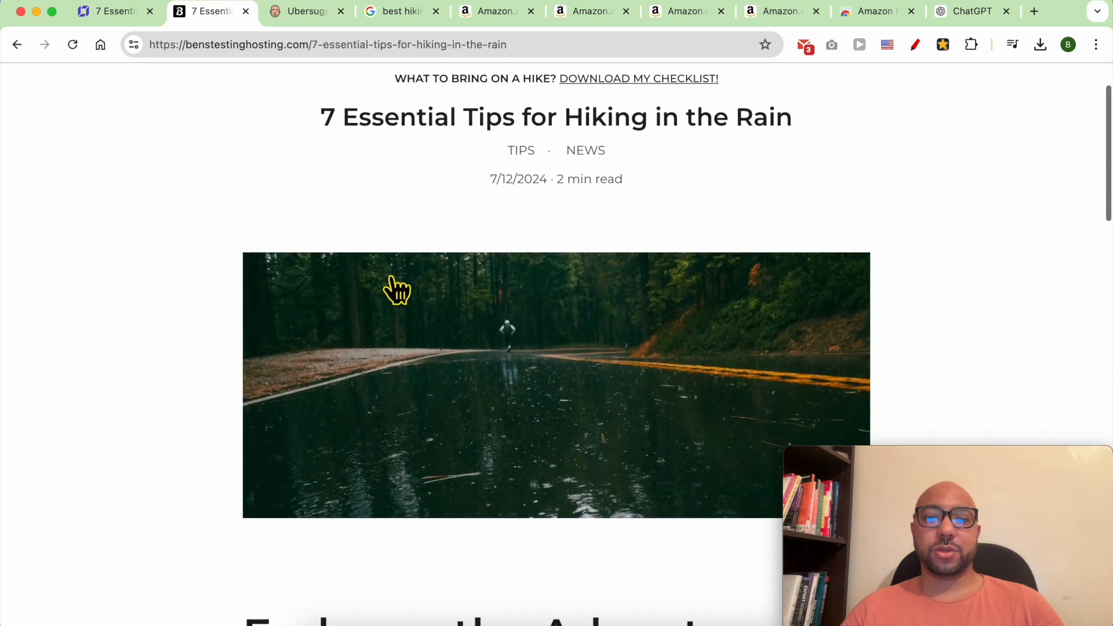
pyautogui.scroll(-10, 397, 290)
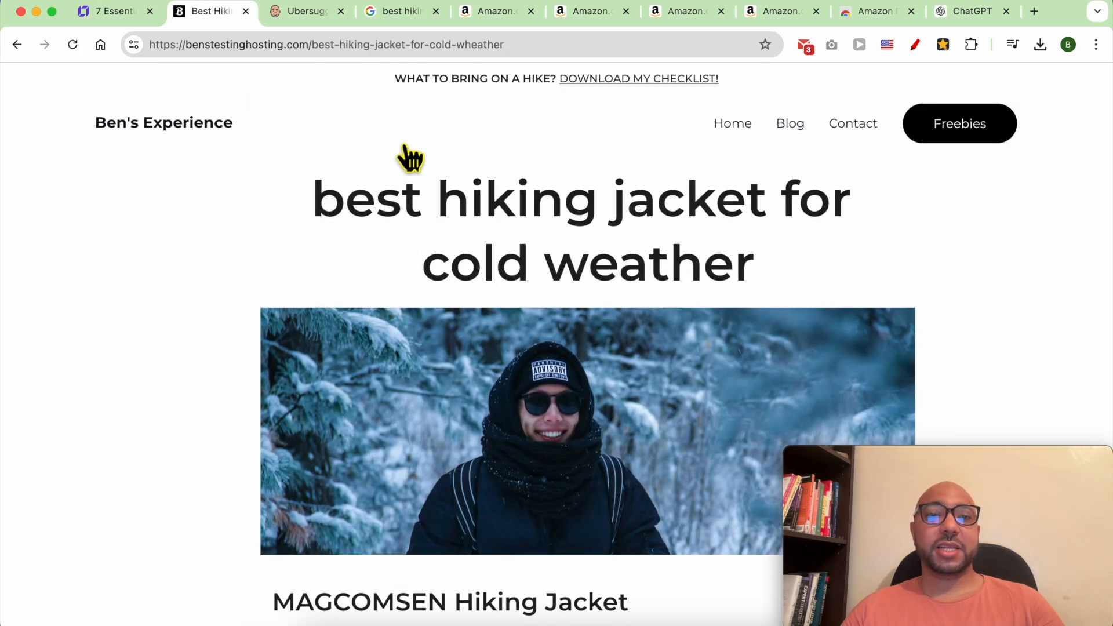
pyautogui.scroll(-6, 460, 224)
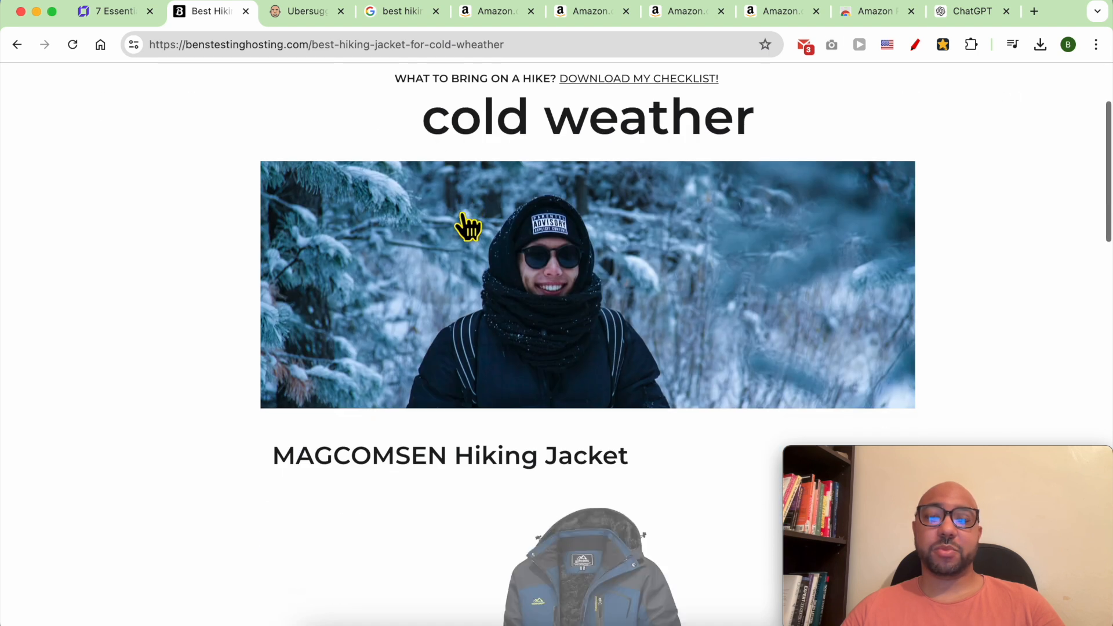
pyautogui.scroll(3, 476, 229)
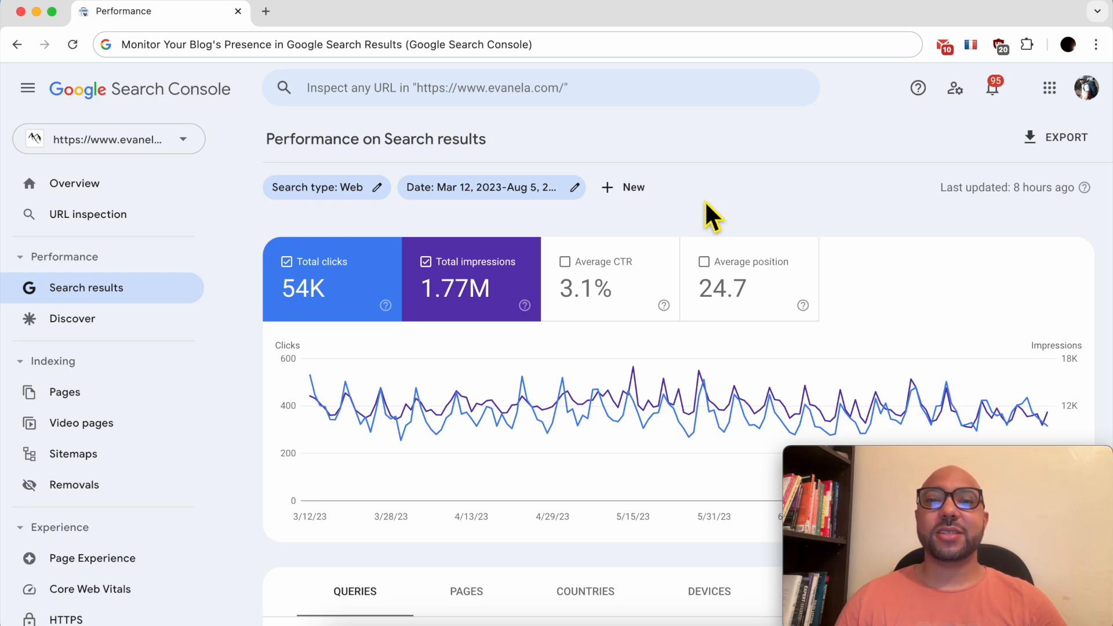
# Review the Performance report's top queries, then its top pages.
pyautogui.scroll(-3, 495, 415)
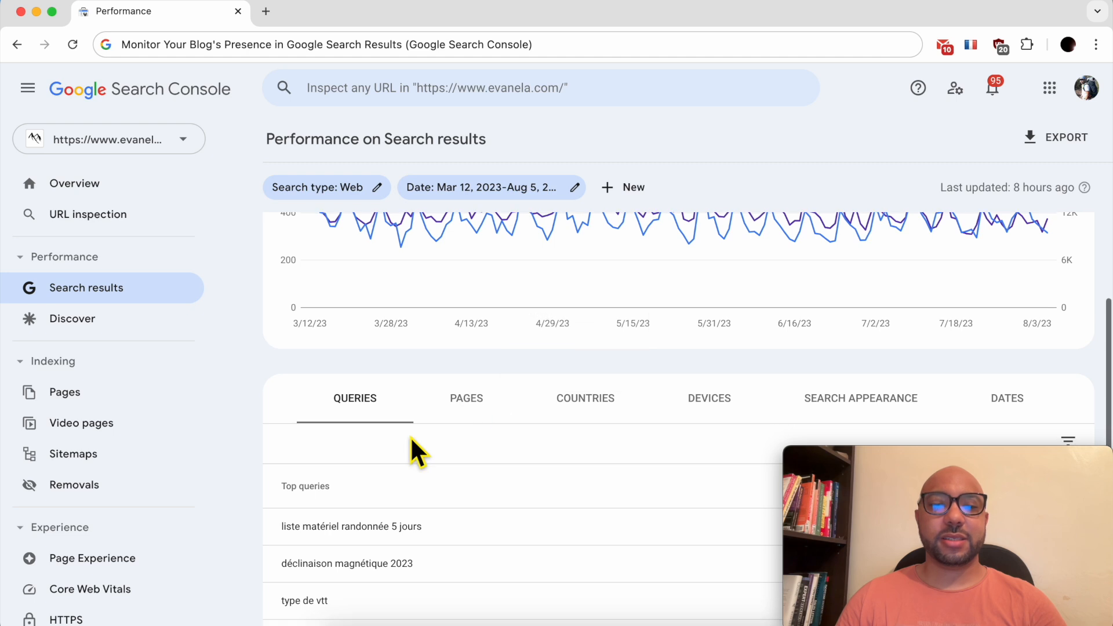
pyautogui.scroll(-2, 414, 453)
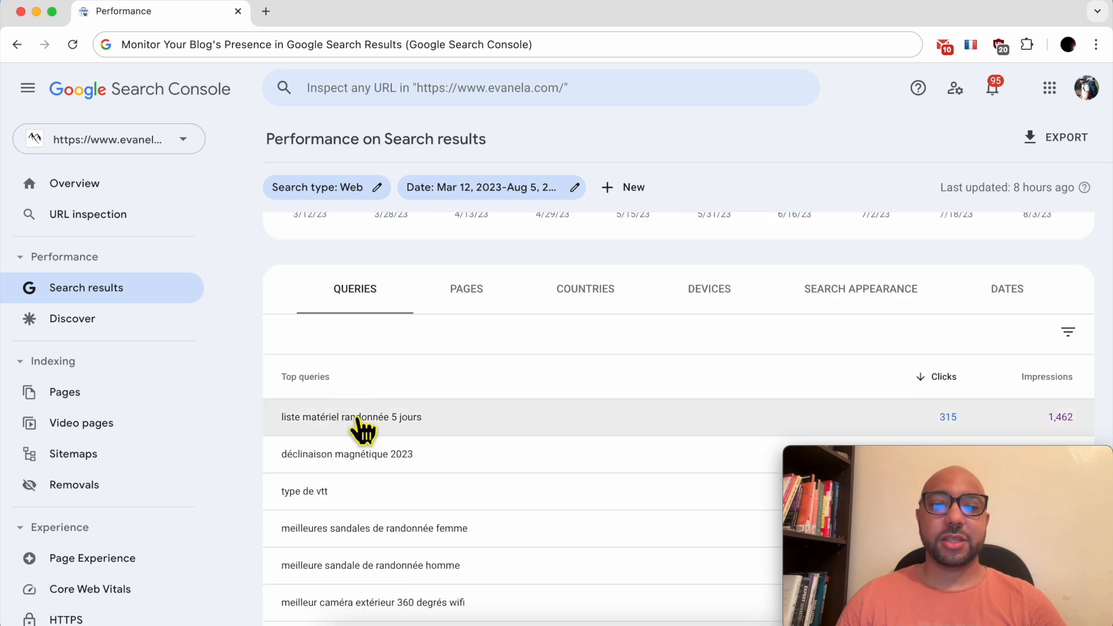
pyautogui.scroll(-1, 421, 435)
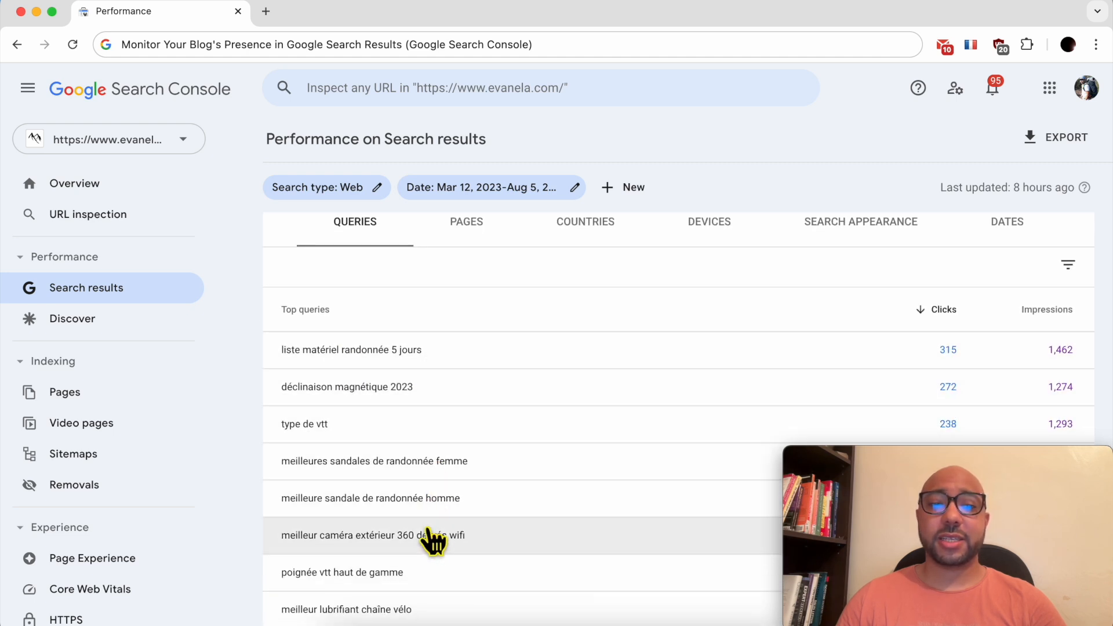
pyautogui.scroll(-3, 429, 545)
pyautogui.scroll(3, 450, 419)
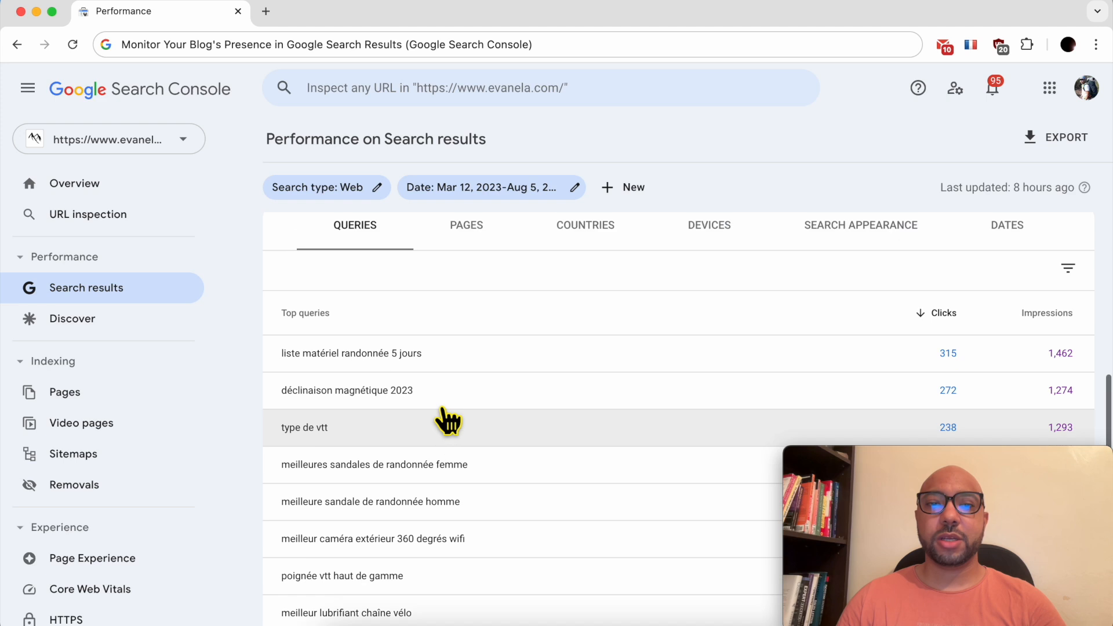
pyautogui.scroll(2, 458, 406)
pyautogui.click(480, 347)
pyautogui.scroll(-1, 505, 458)
pyautogui.scroll(-1, 506, 463)
pyautogui.scroll(-3, 541, 426)
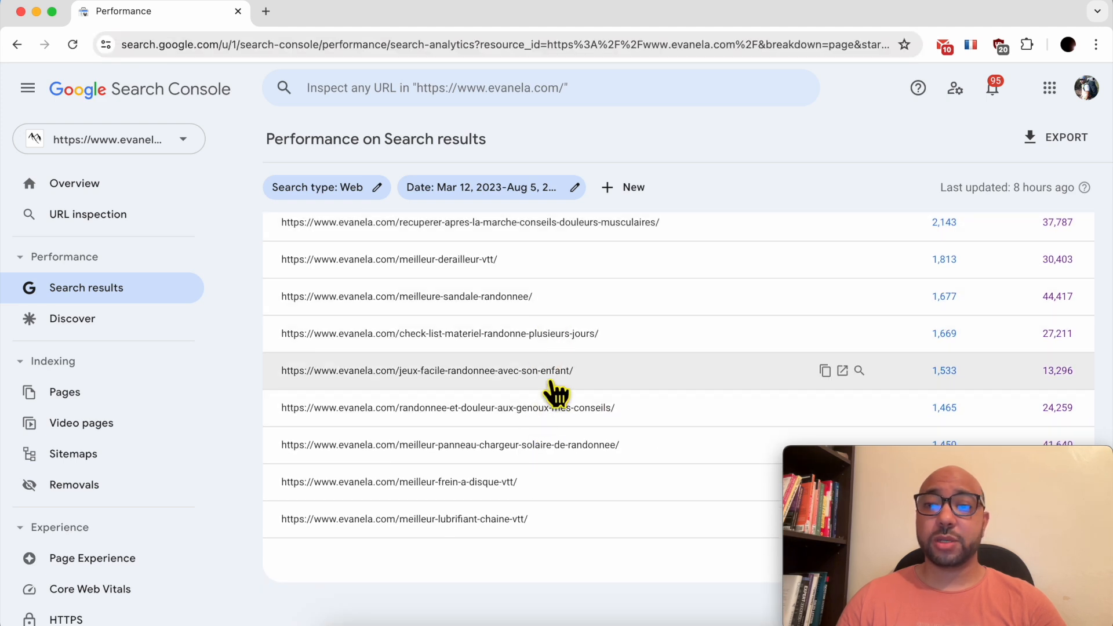
pyautogui.scroll(6, 552, 394)
# Break down search performance by country and review the list.
pyautogui.click(596, 425)
pyautogui.scroll(-2, 627, 442)
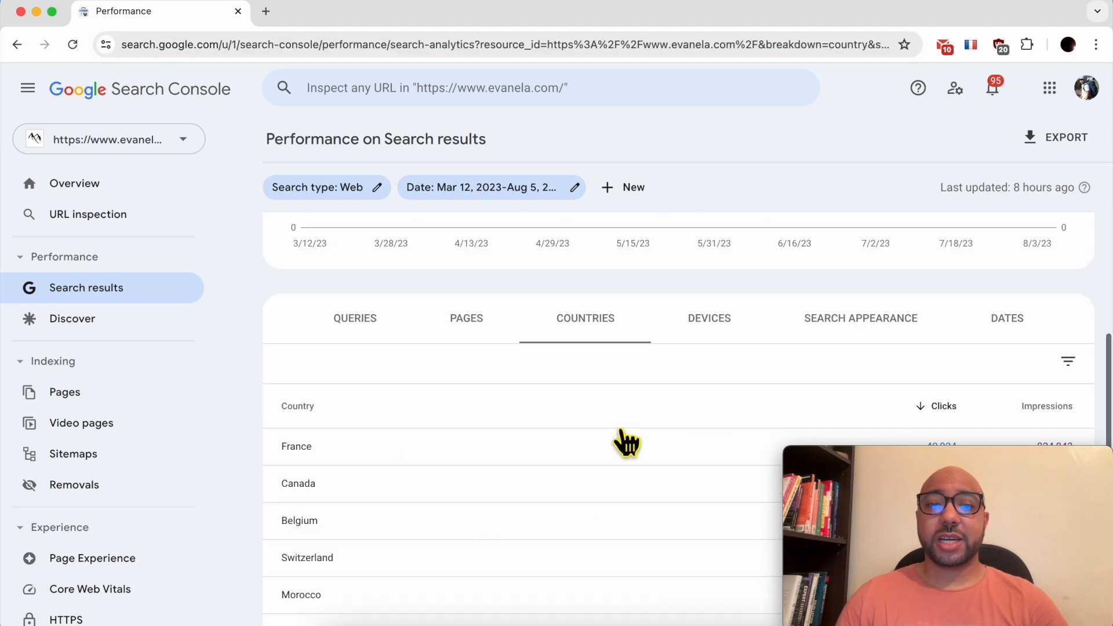
pyautogui.scroll(-1, 430, 458)
pyautogui.scroll(-3, 429, 458)
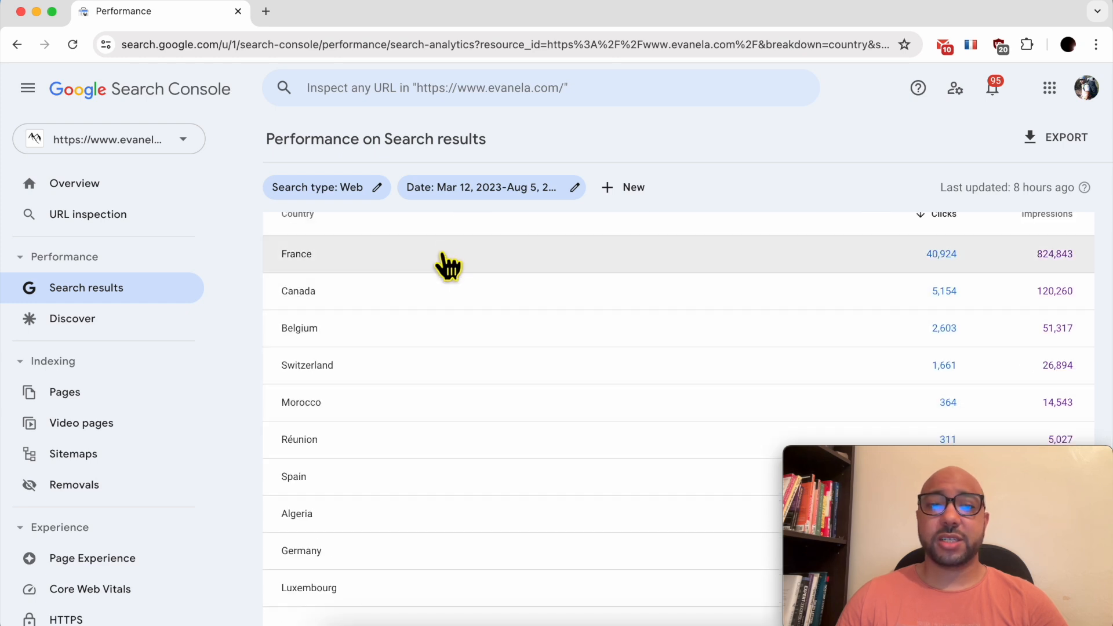
pyautogui.scroll(1, 462, 307)
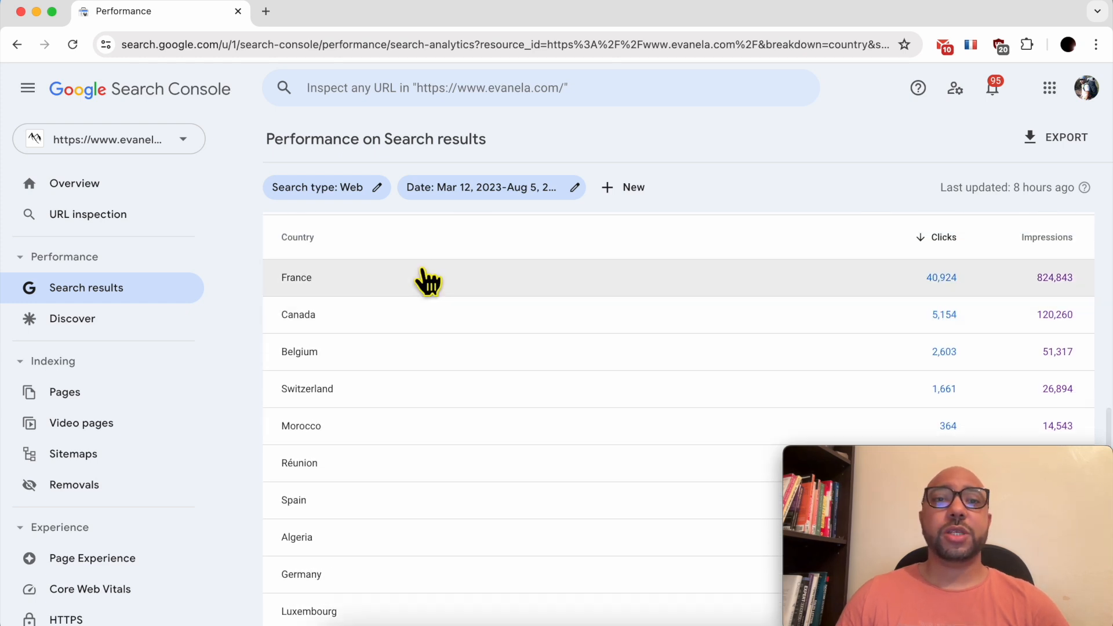
pyautogui.scroll(5, 412, 255)
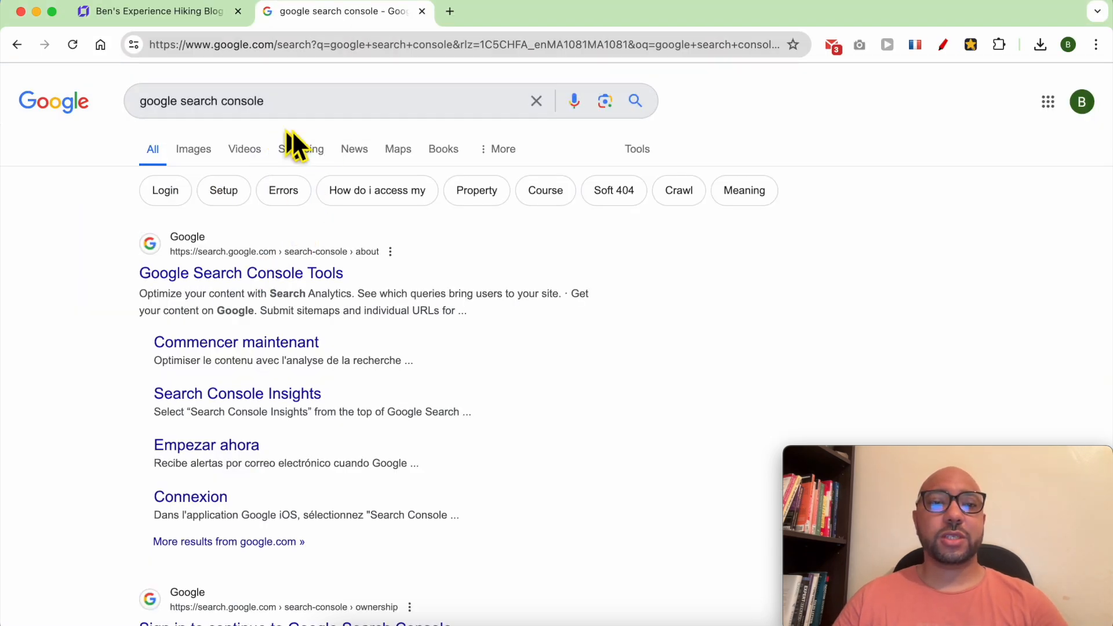
# Start Search Console from its landing page and begin adding a new property.
pyautogui.moveTo(279, 102); pyautogui.dragTo(63, 113)
pyautogui.click(82, 314)
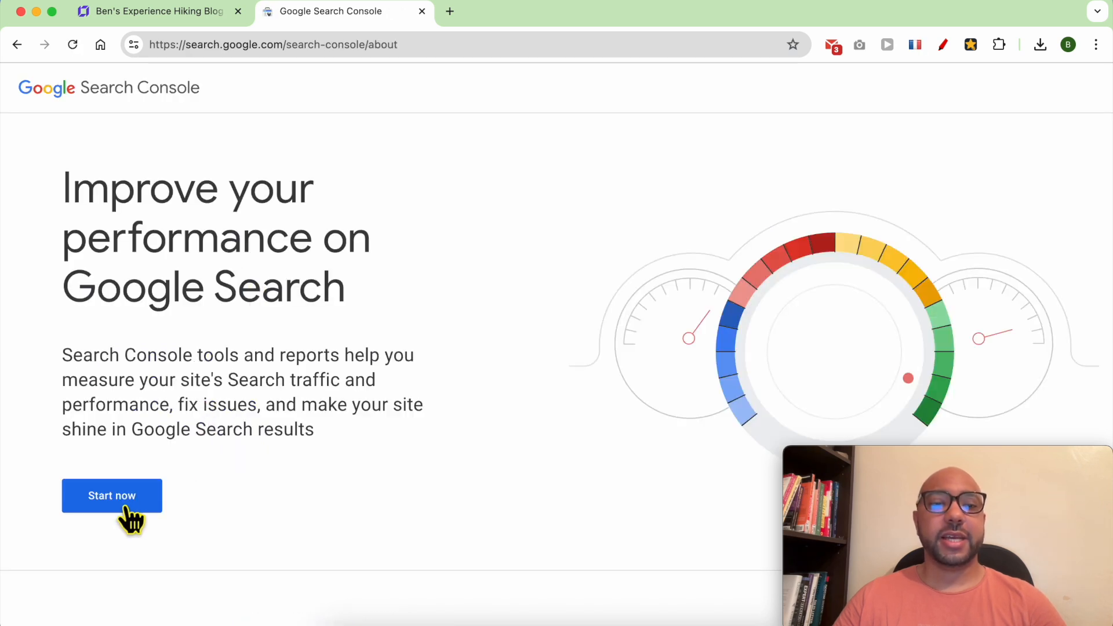
pyautogui.click(137, 492)
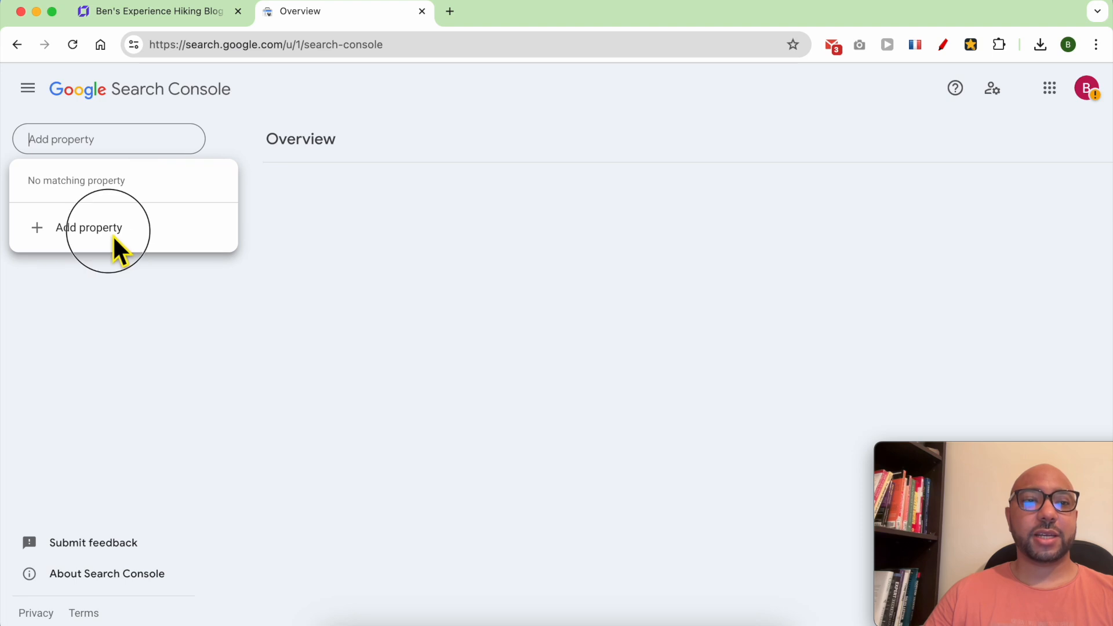
pyautogui.click(113, 235)
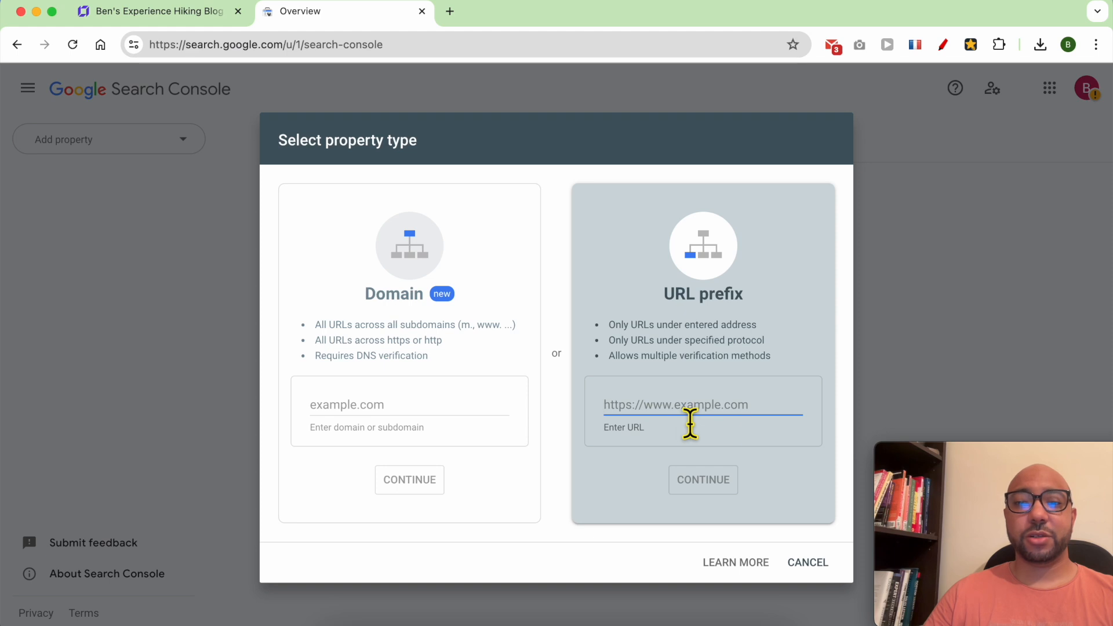
# Copy the live site's web address from a new tab opened from the builder.
pyautogui.click(185, 17)
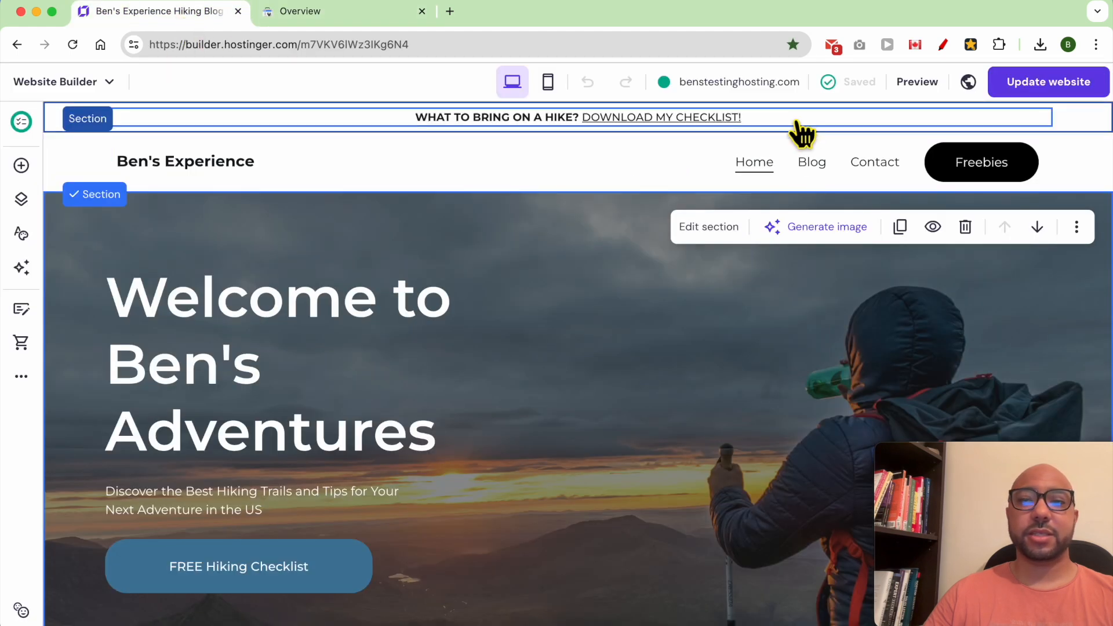
pyautogui.moveTo(739, 84)
pyautogui.click(643, 127)
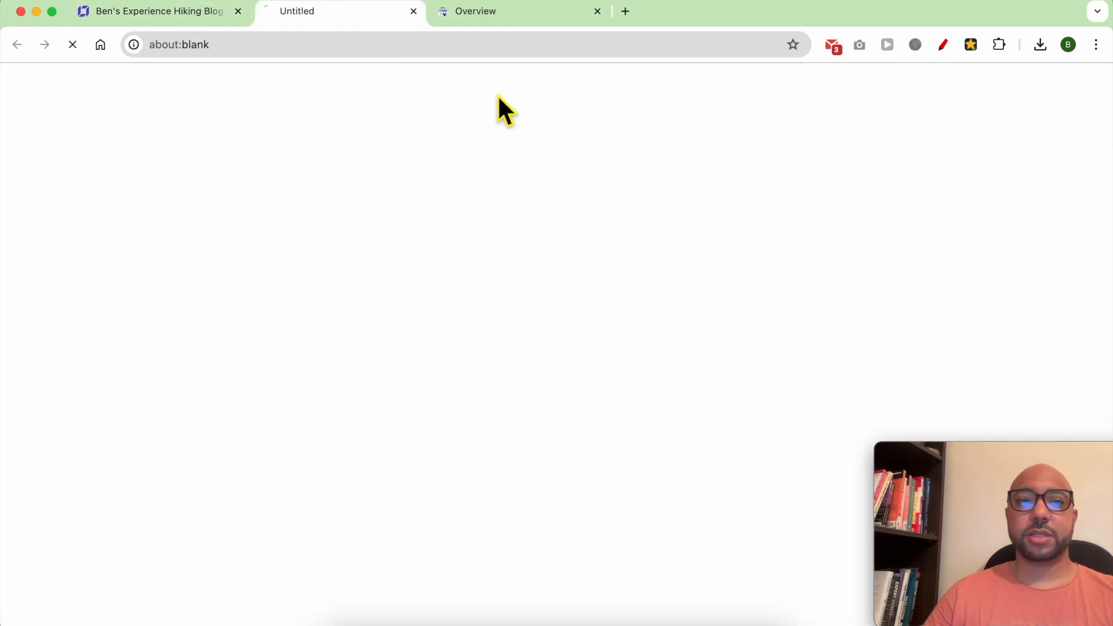
pyautogui.rightClick(297, 43)
pyautogui.click(333, 168)
pyautogui.click(476, 21)
pyautogui.rightClick(703, 412)
pyautogui.click(729, 409)
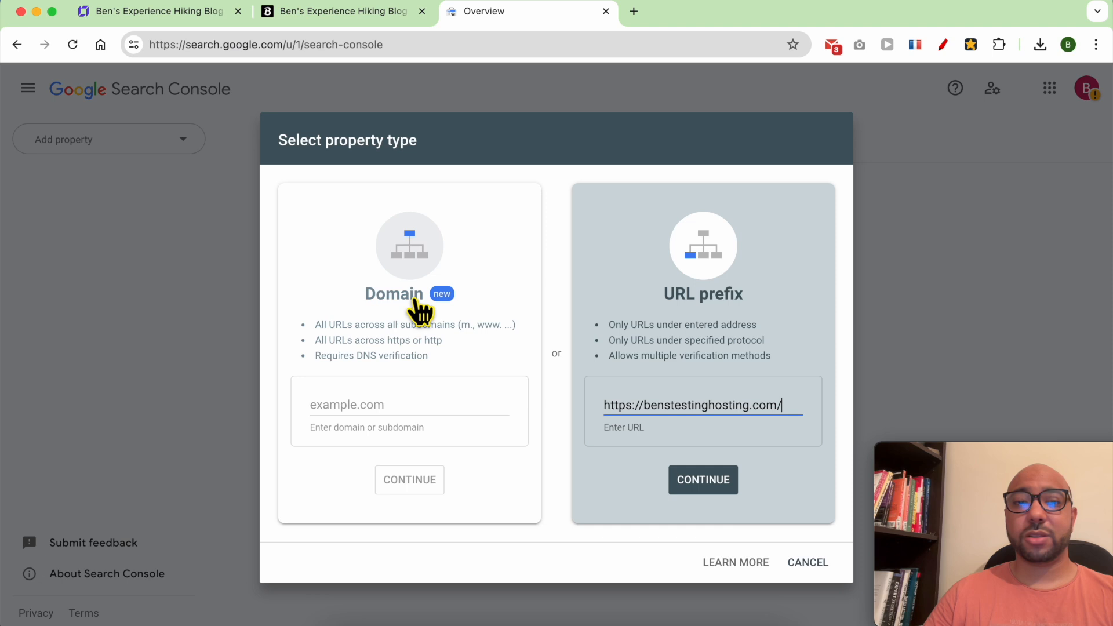
pyautogui.click(709, 489)
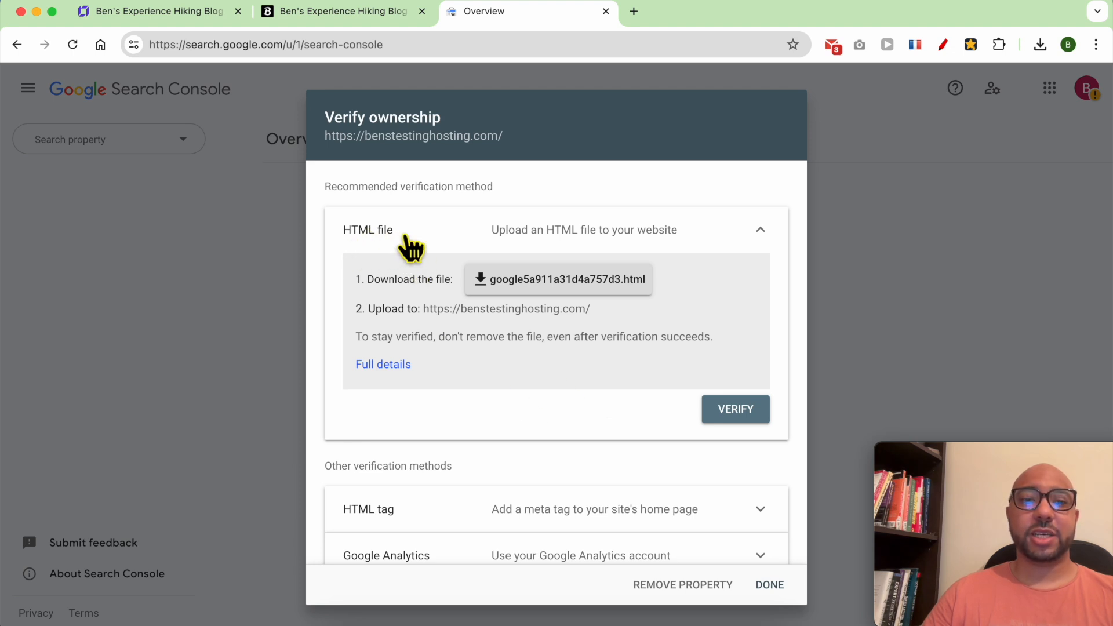
# Copy the HTML-tag site-verification meta tag.
pyautogui.scroll(-3, 460, 414)
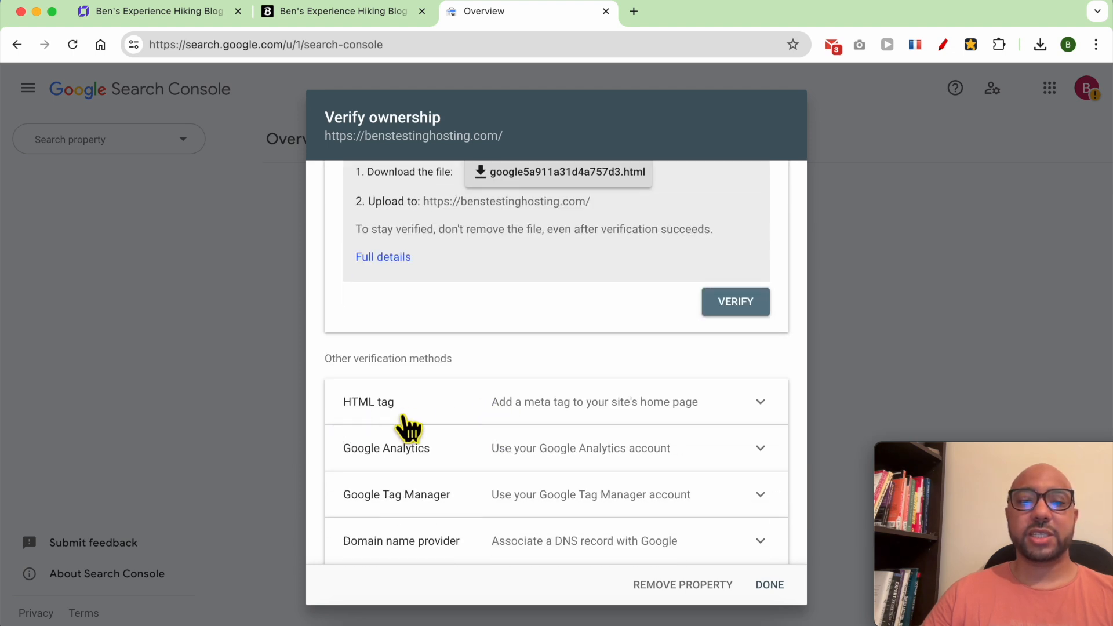
pyautogui.click(517, 413)
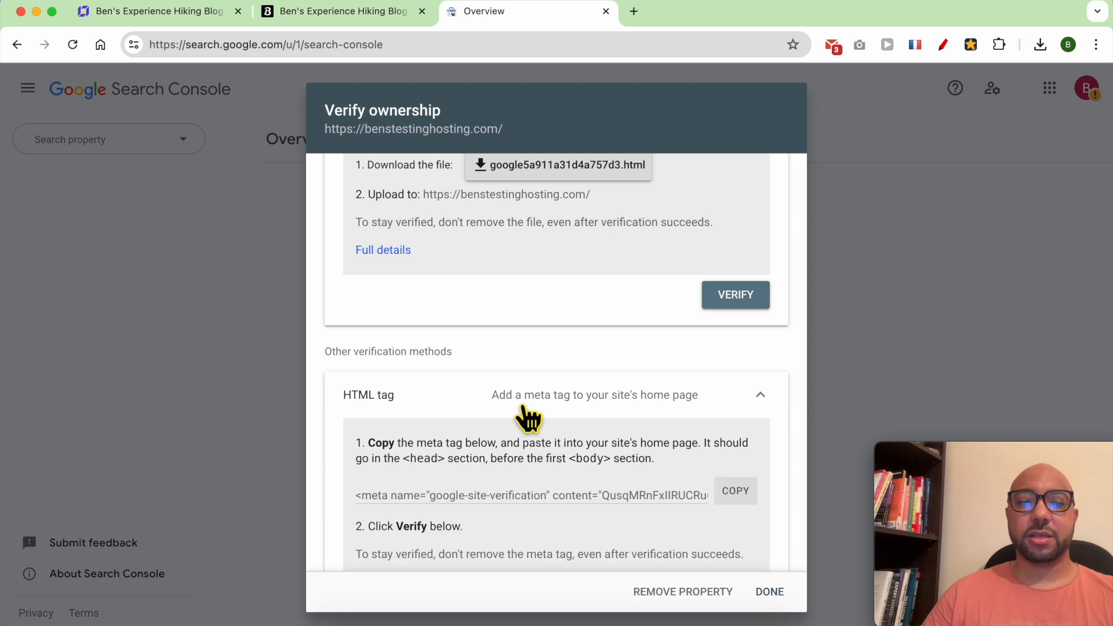
pyautogui.click(735, 493)
pyautogui.click(172, 16)
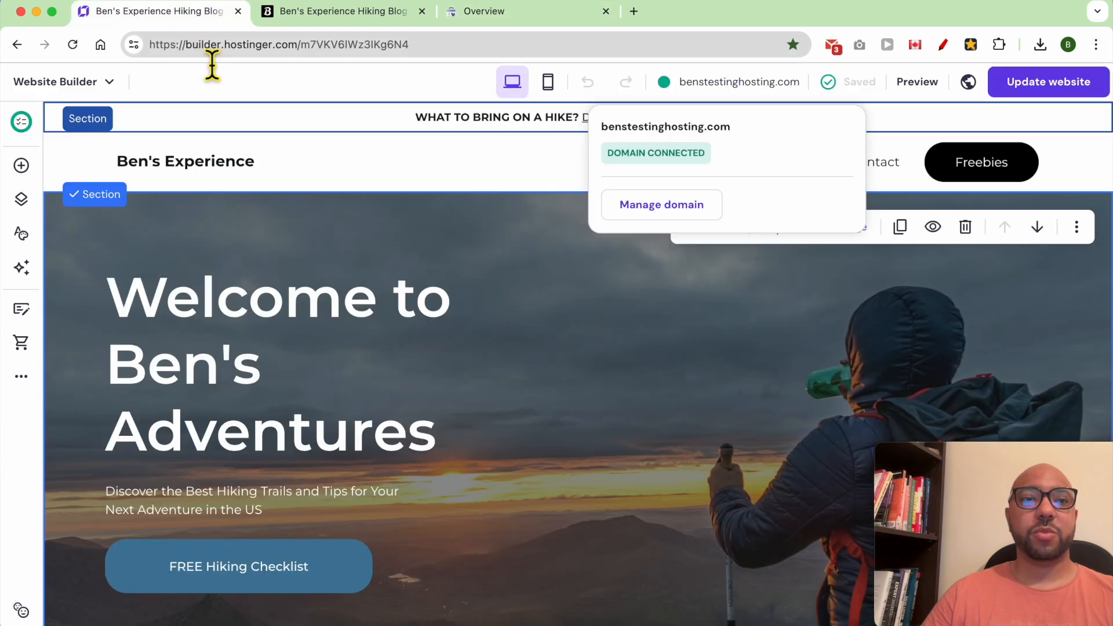
# Paste Google's verification meta tag into Integrations' Custom code and save it.
pyautogui.click(21, 380)
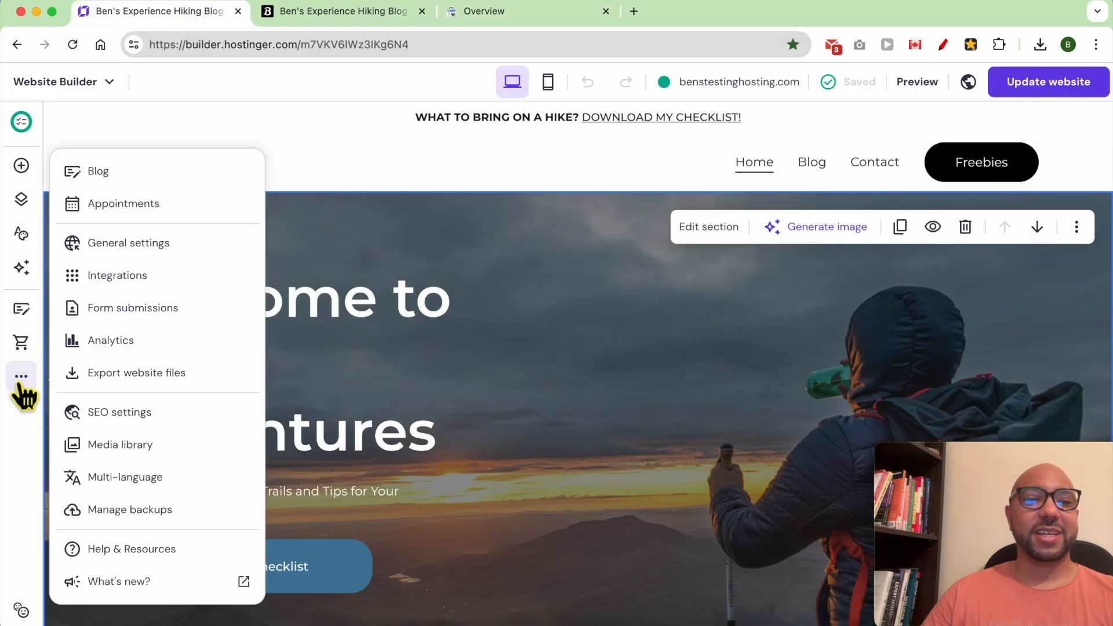
pyautogui.click(172, 273)
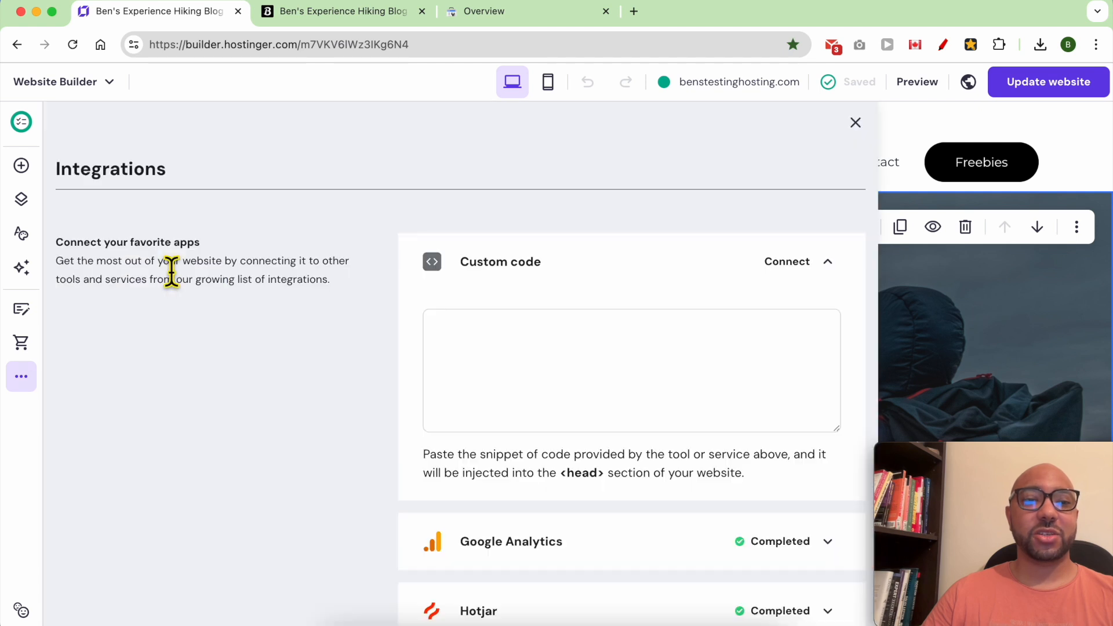
pyautogui.rightClick(492, 377)
pyautogui.click(510, 409)
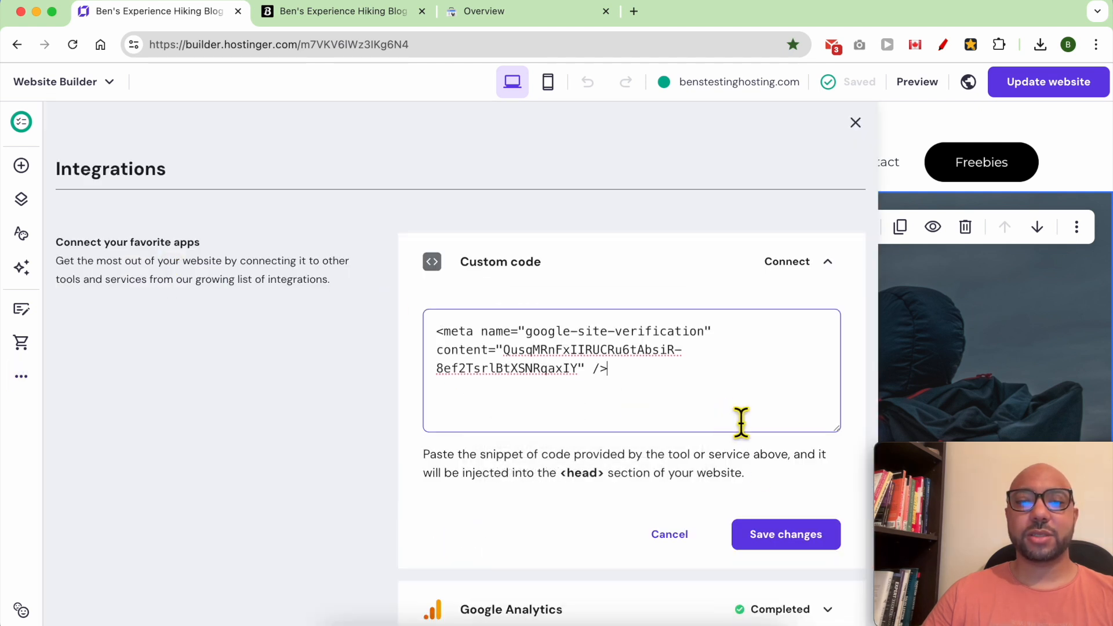
pyautogui.click(786, 542)
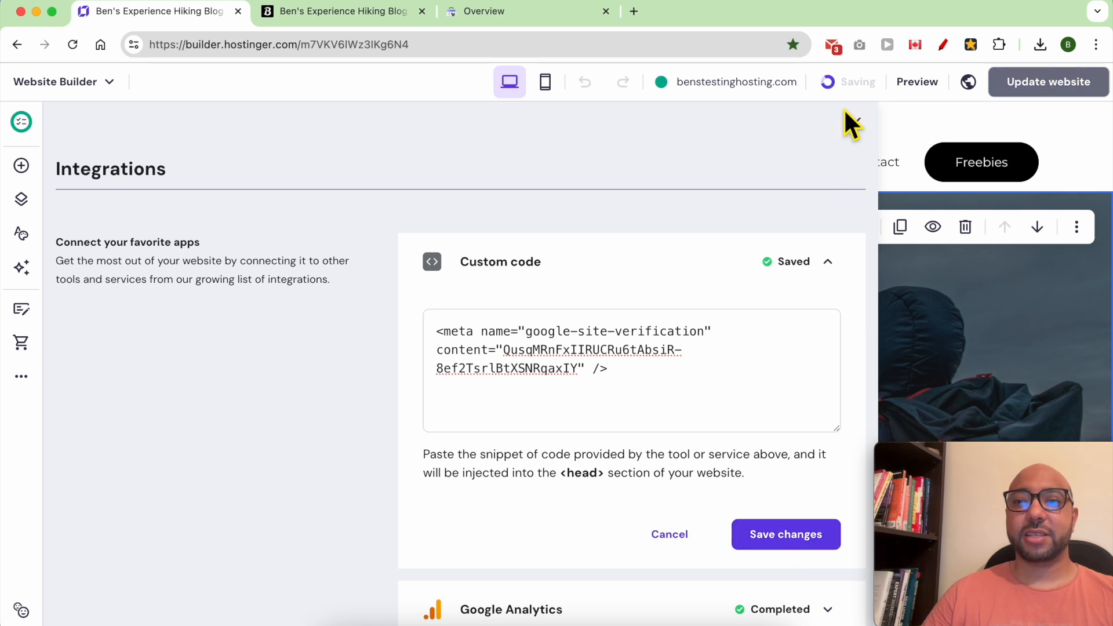
pyautogui.moveTo(861, 91)
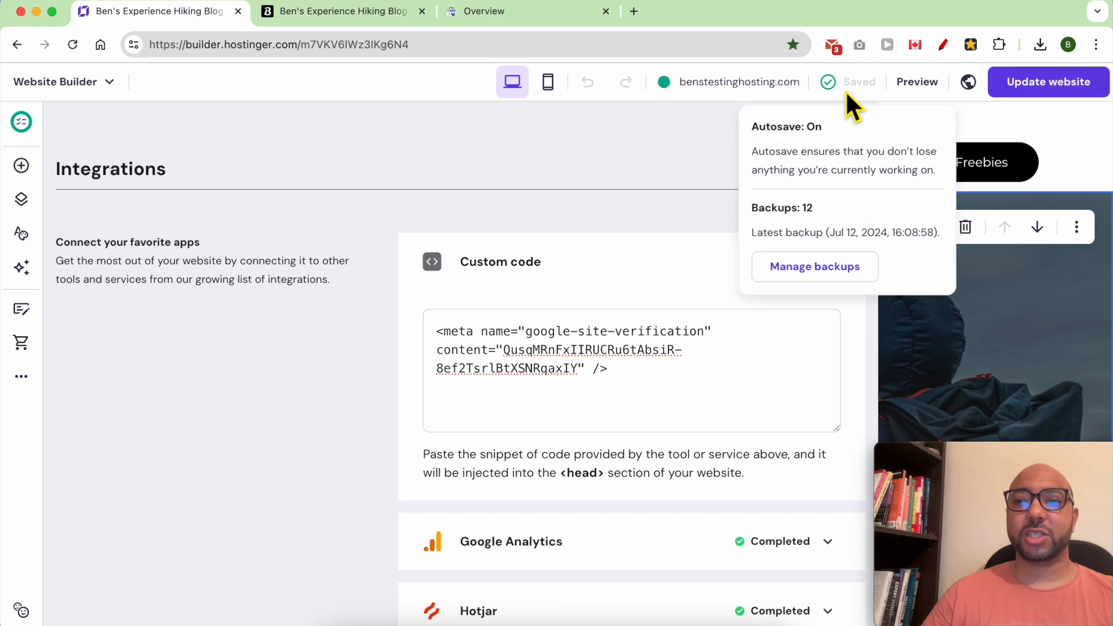
pyautogui.click(968, 82)
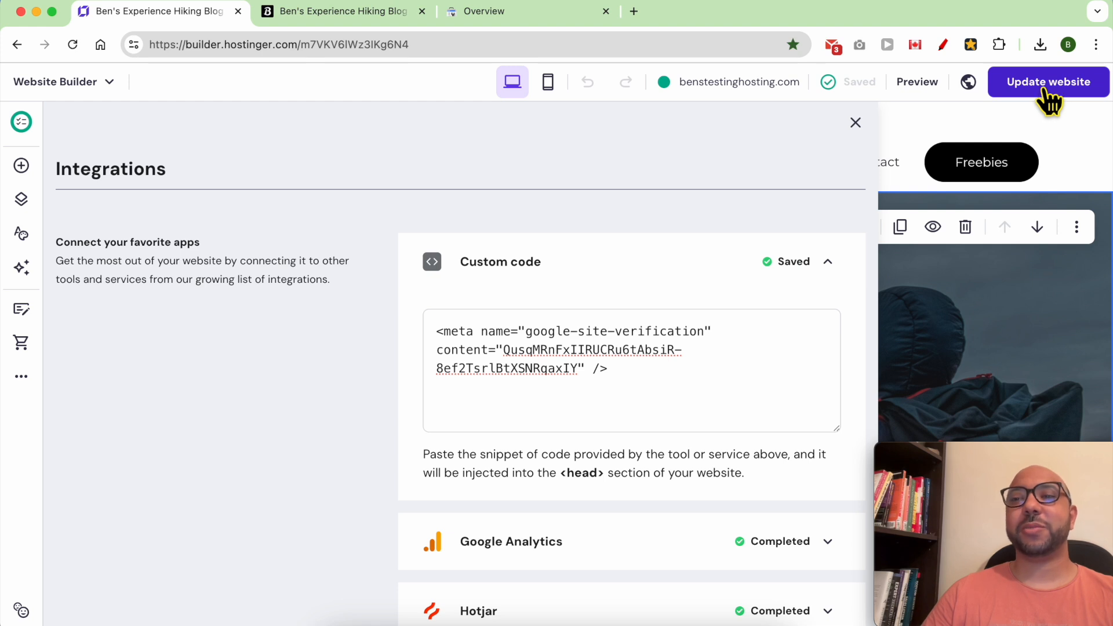
pyautogui.tripleClick(587, 373)
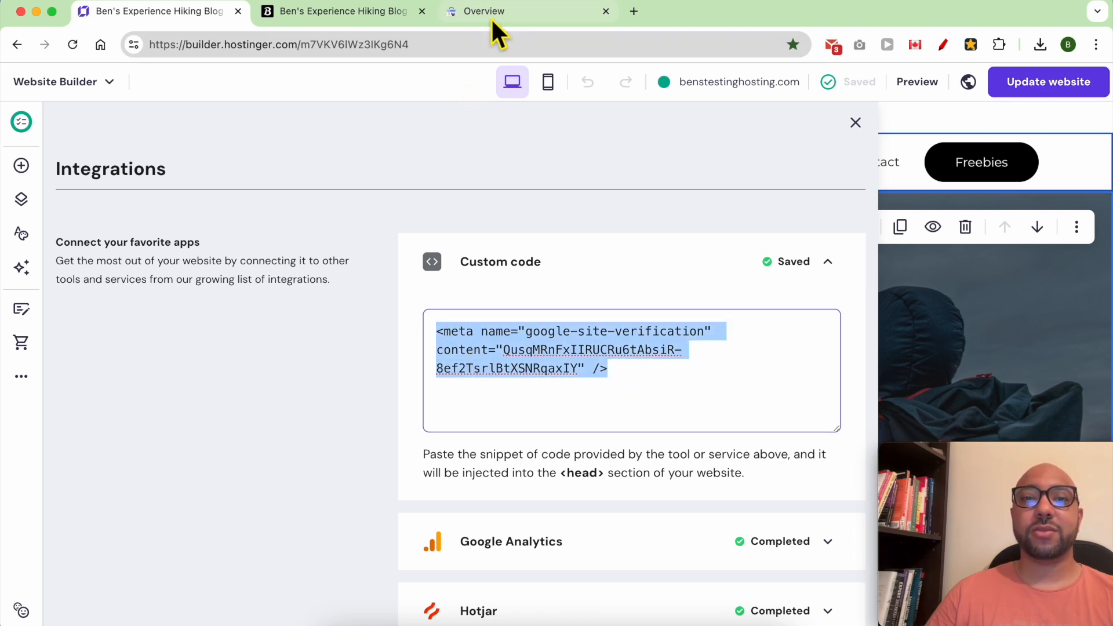
pyautogui.click(491, 16)
# Verify ownership of benstestinghosting.com via the HTML tag and go to the property.
pyautogui.scroll(-3, 707, 400)
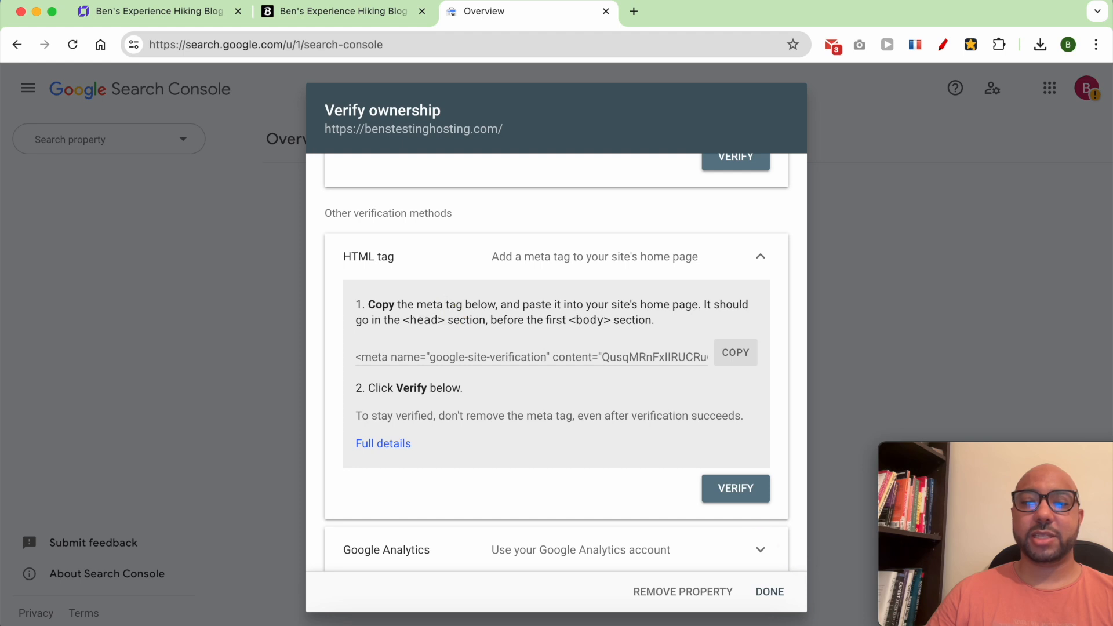
pyautogui.click(741, 491)
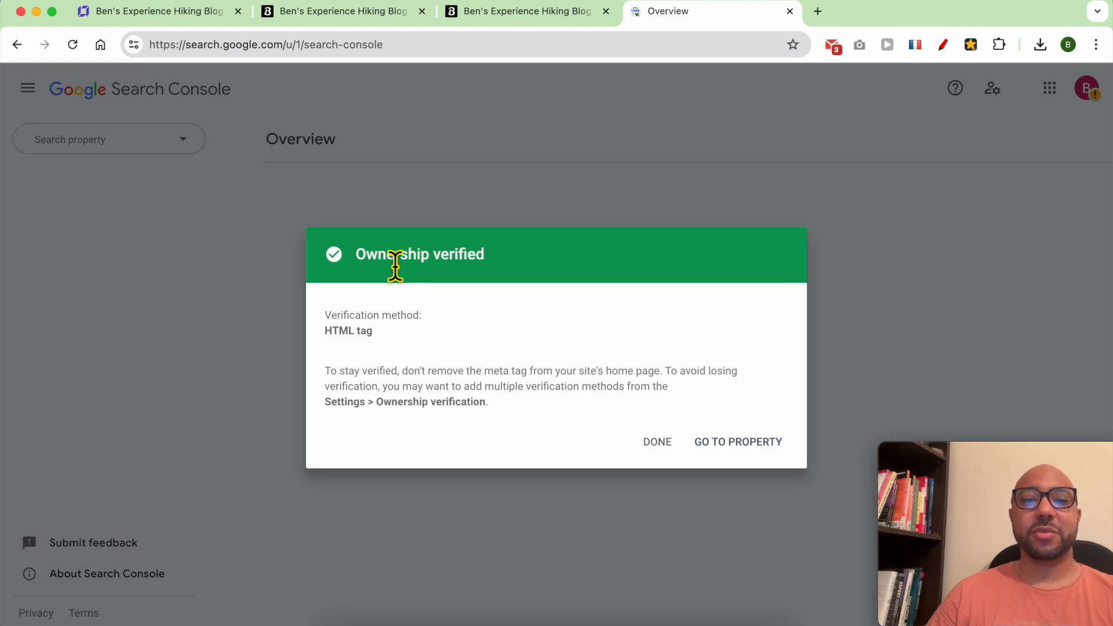
pyautogui.tripleClick(396, 267)
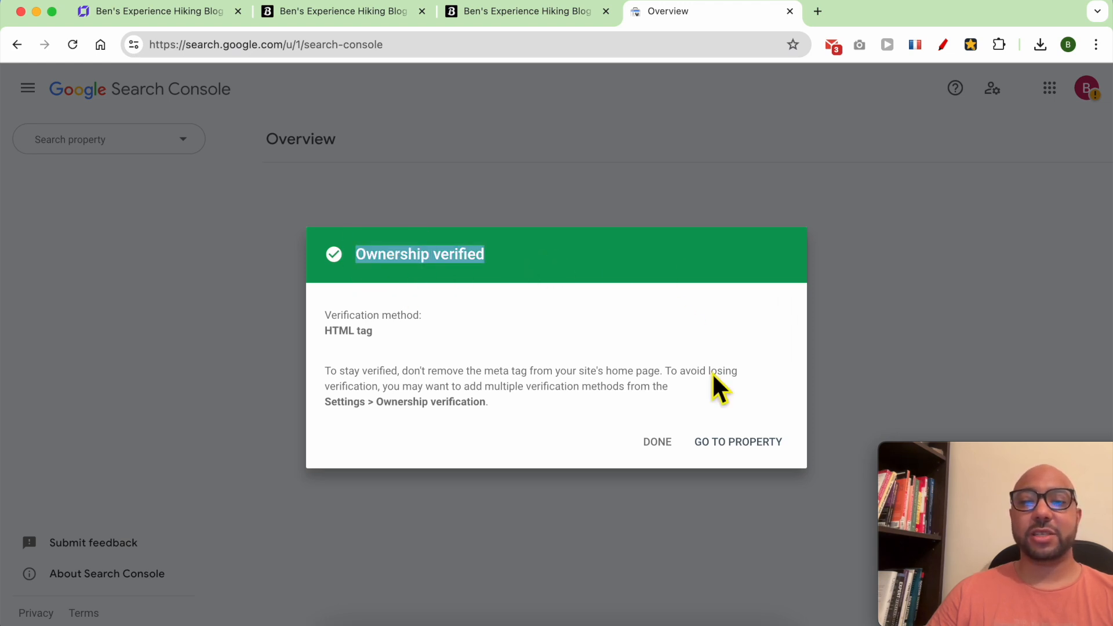
pyautogui.click(735, 444)
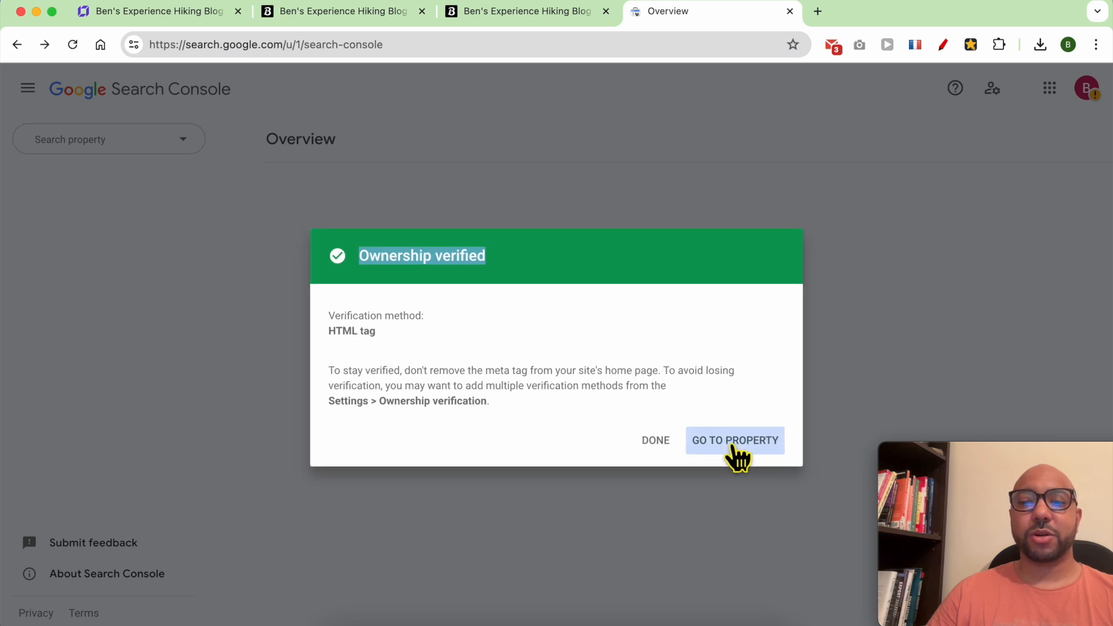
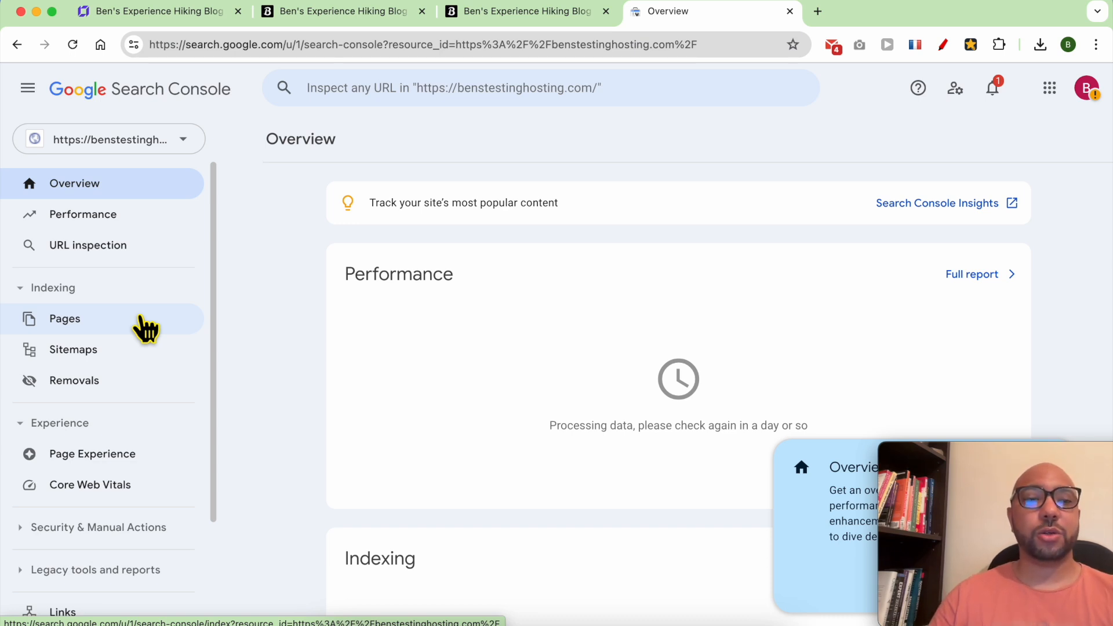
# Open Search Console's Sitemaps section and load the live site's /sitemap.xml.
pyautogui.click(109, 350)
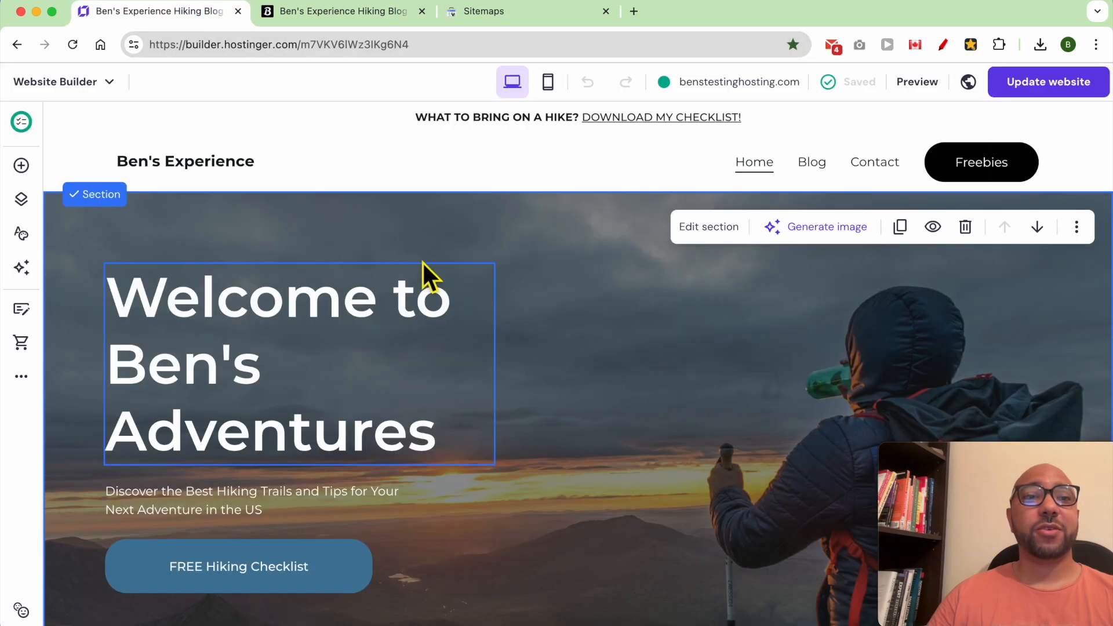
pyautogui.click(374, 16)
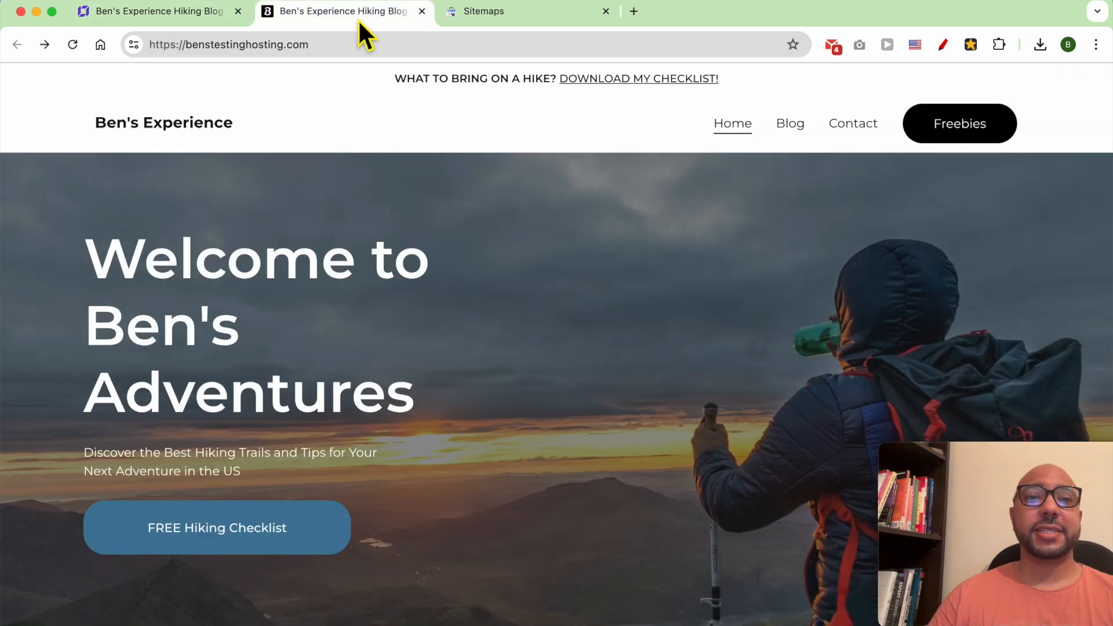
pyautogui.click(368, 53)
pyautogui.write('/')
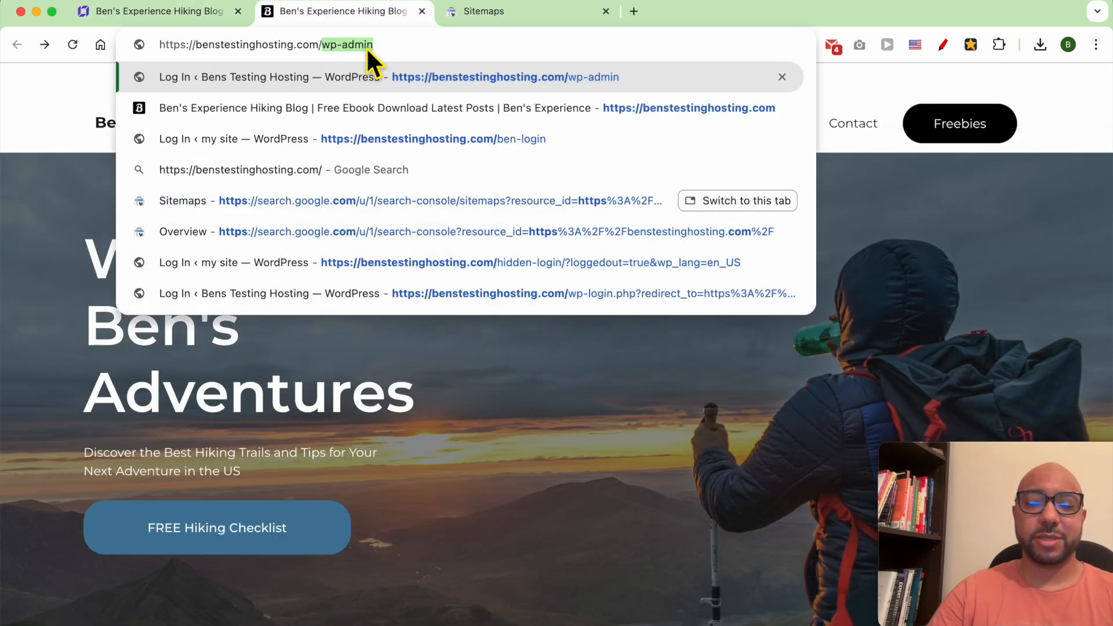
pyautogui.write('sitemap')
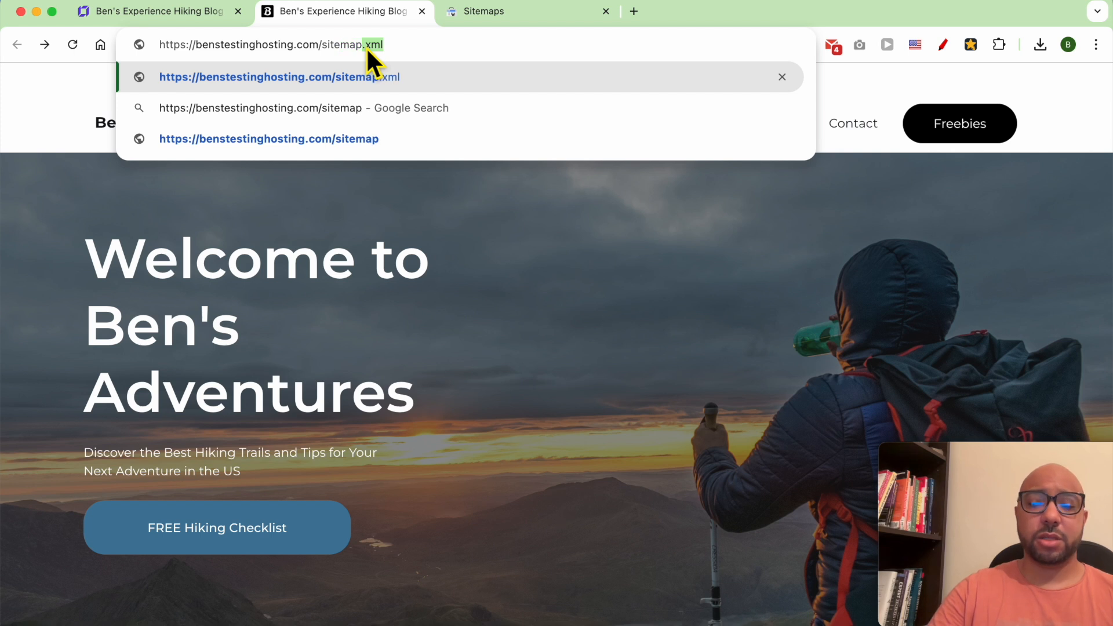
pyautogui.write('.xml')
pyautogui.press('Return')
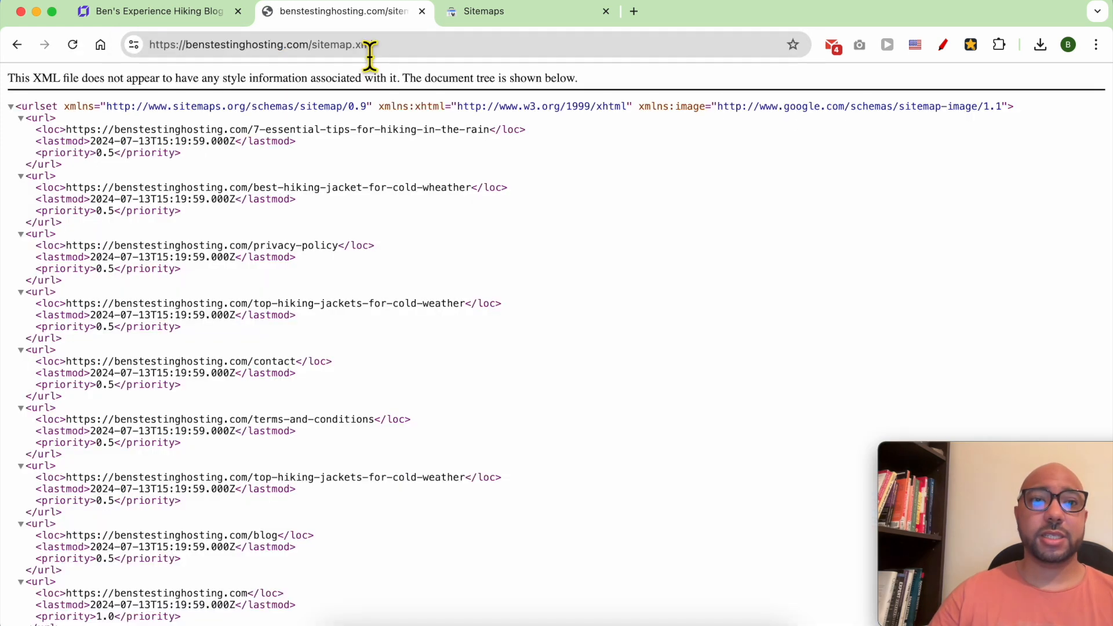
# Look over the page URLs listed in sitemap.xml, then go back to Search Console.
pyautogui.click(287, 174)
pyautogui.moveTo(287, 177); pyautogui.dragTo(368, 567)
pyautogui.click(458, 406)
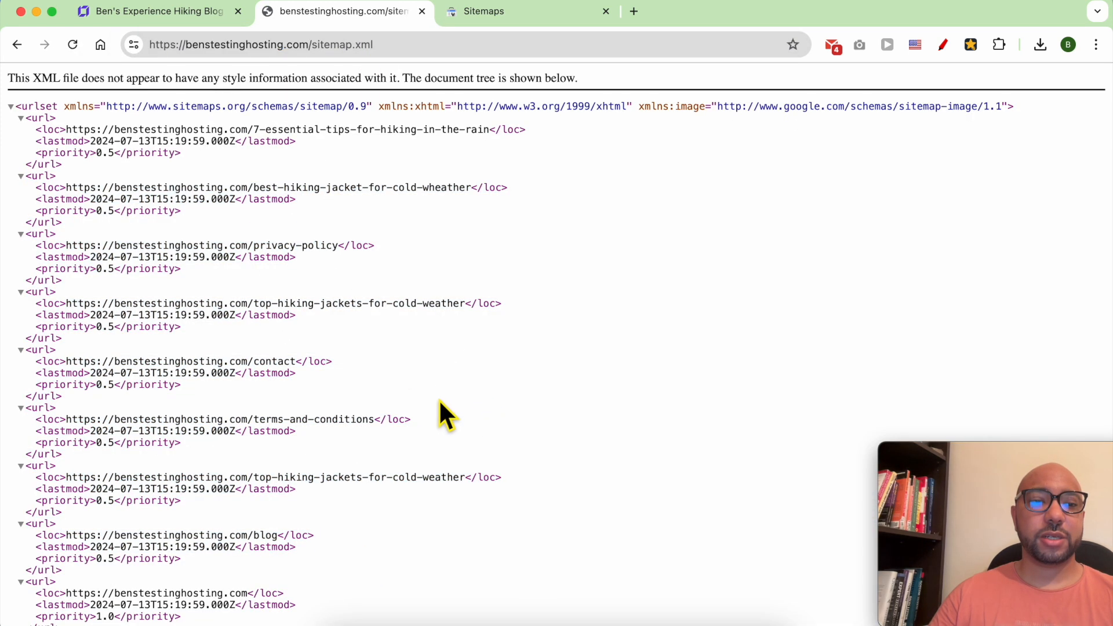
pyautogui.scroll(-1, 405, 394)
pyautogui.click(485, 12)
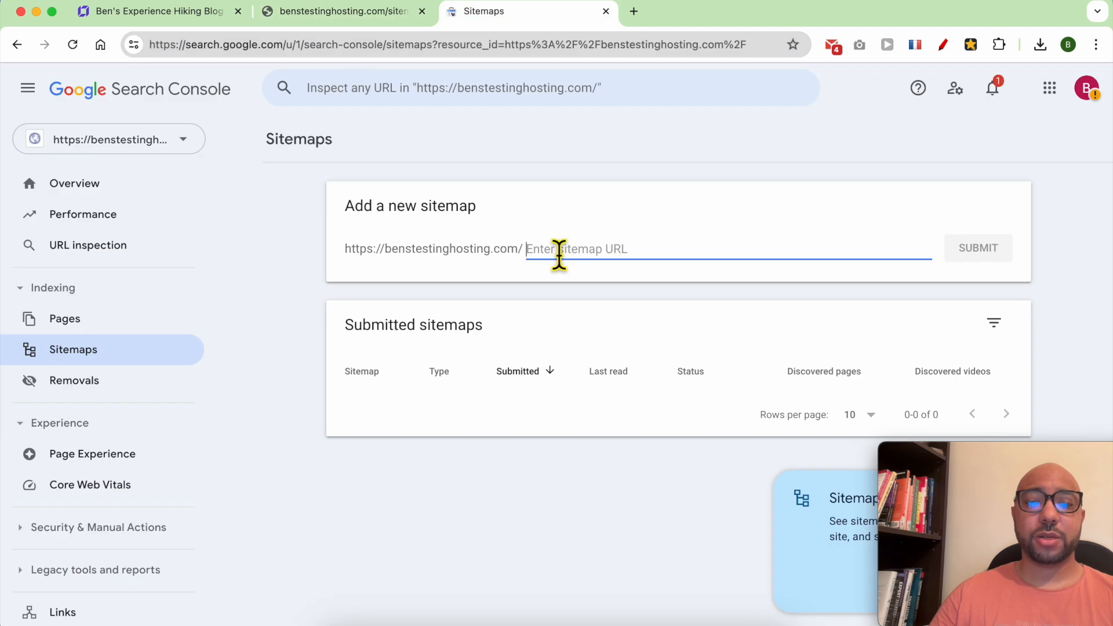
# Submit sitemap.xml under Add a new sitemap and dismiss the success message.
pyautogui.write('sitemap.xml')
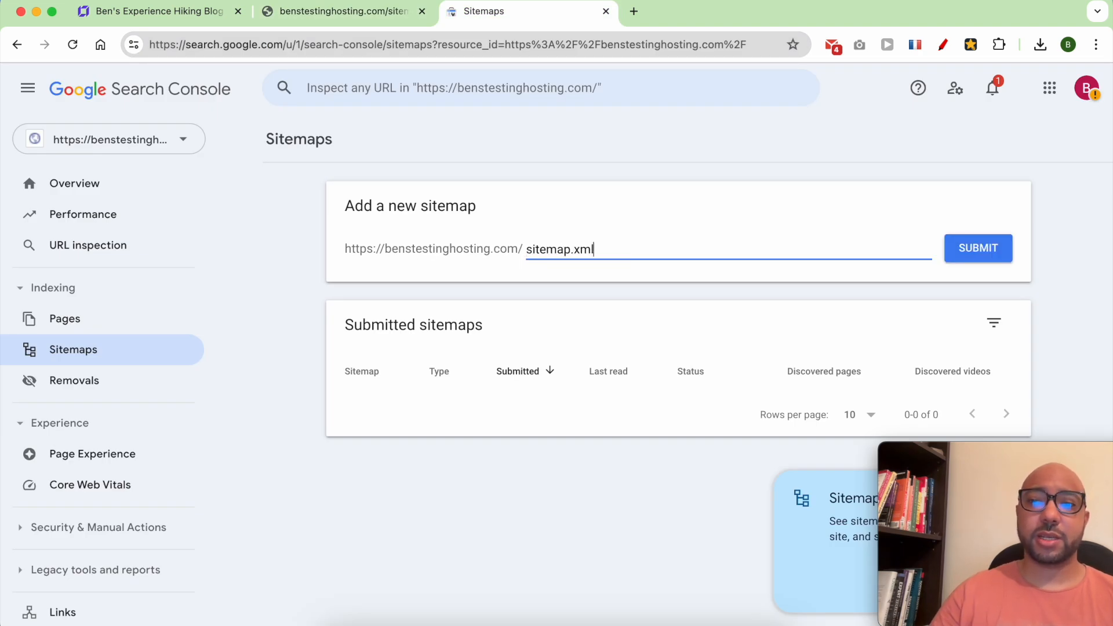
pyautogui.click(979, 253)
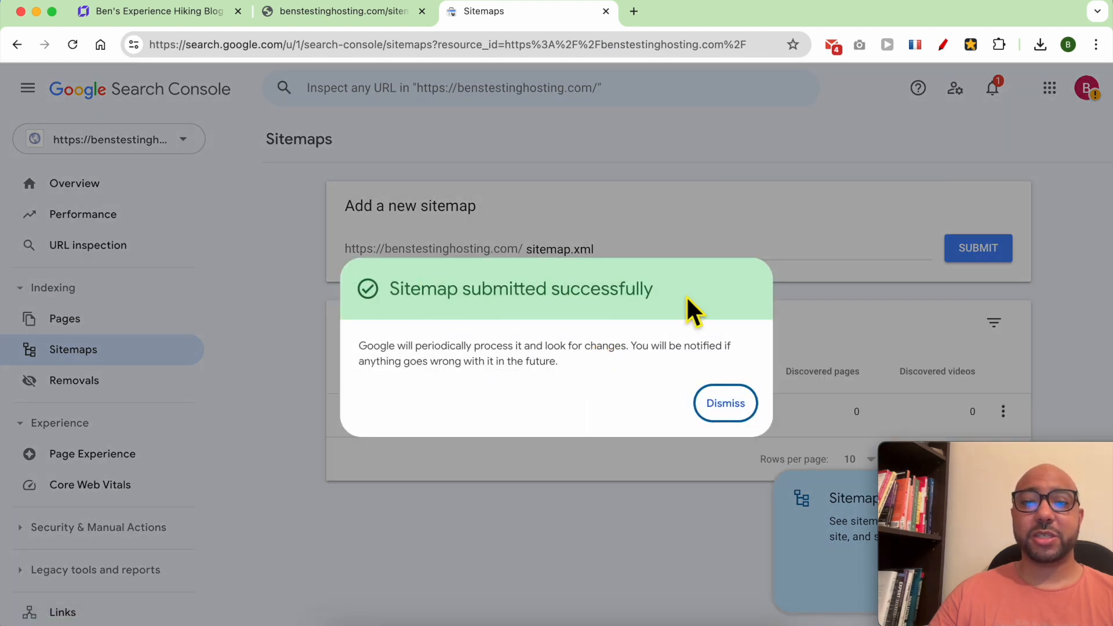
pyautogui.click(724, 405)
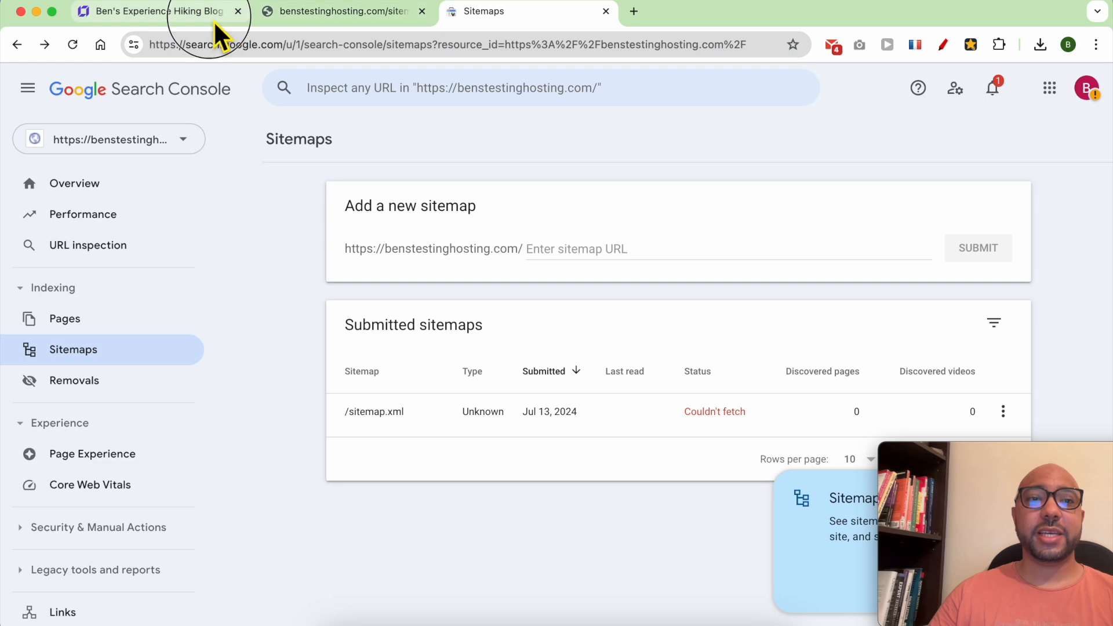
pyautogui.click(213, 12)
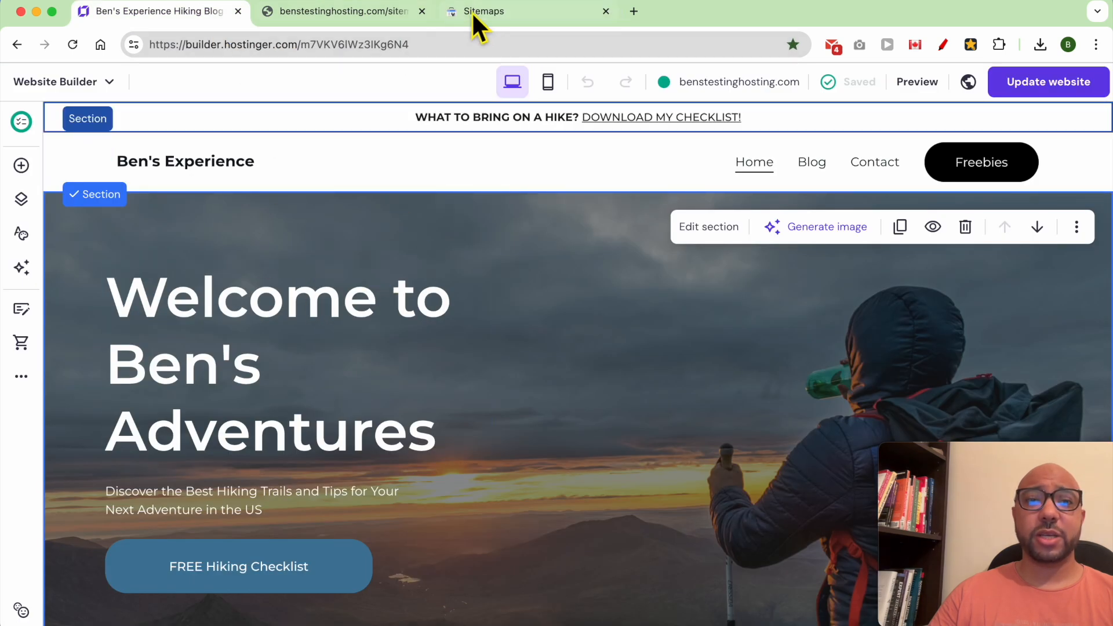
# Open the Performance report for benstestinghosting.com in Search Console.
pyautogui.click(473, 12)
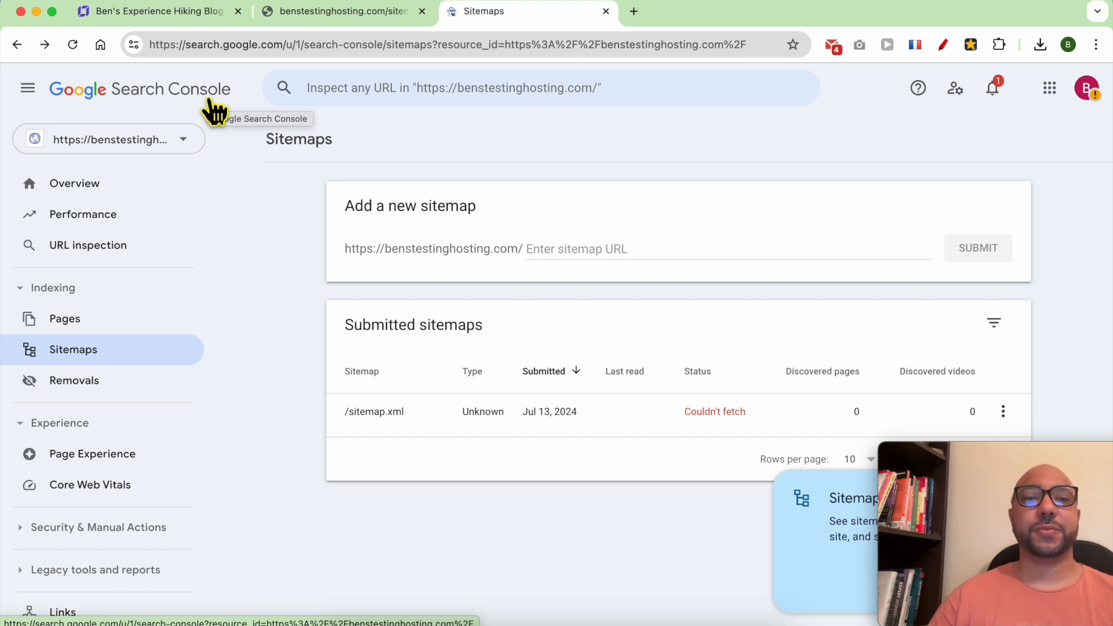
pyautogui.click(134, 219)
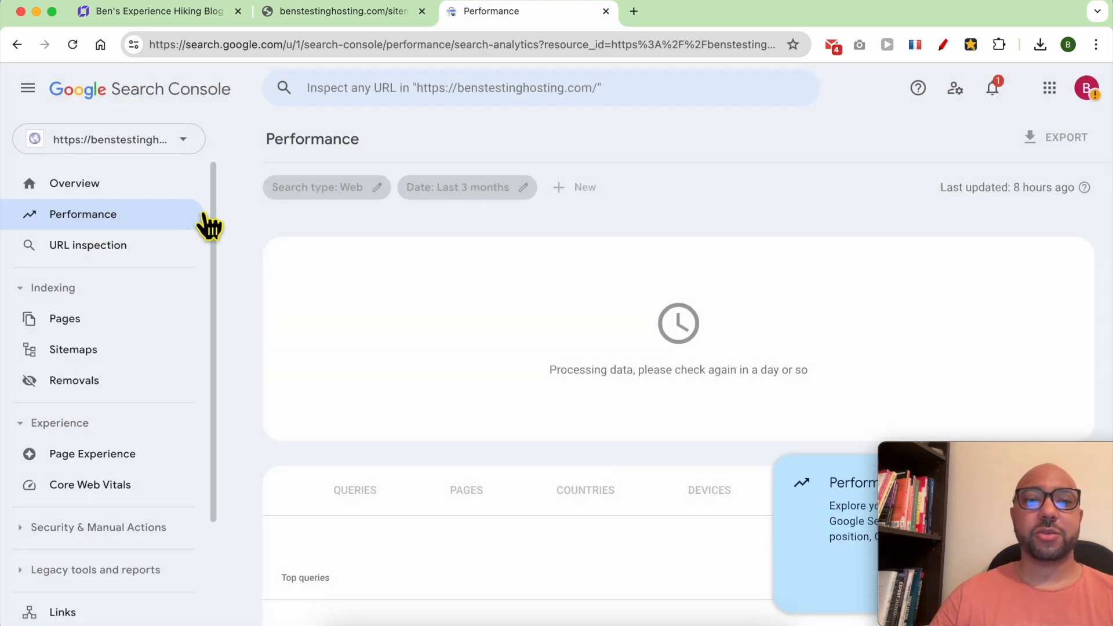
pyautogui.moveTo(529, 369); pyautogui.dragTo(840, 364)
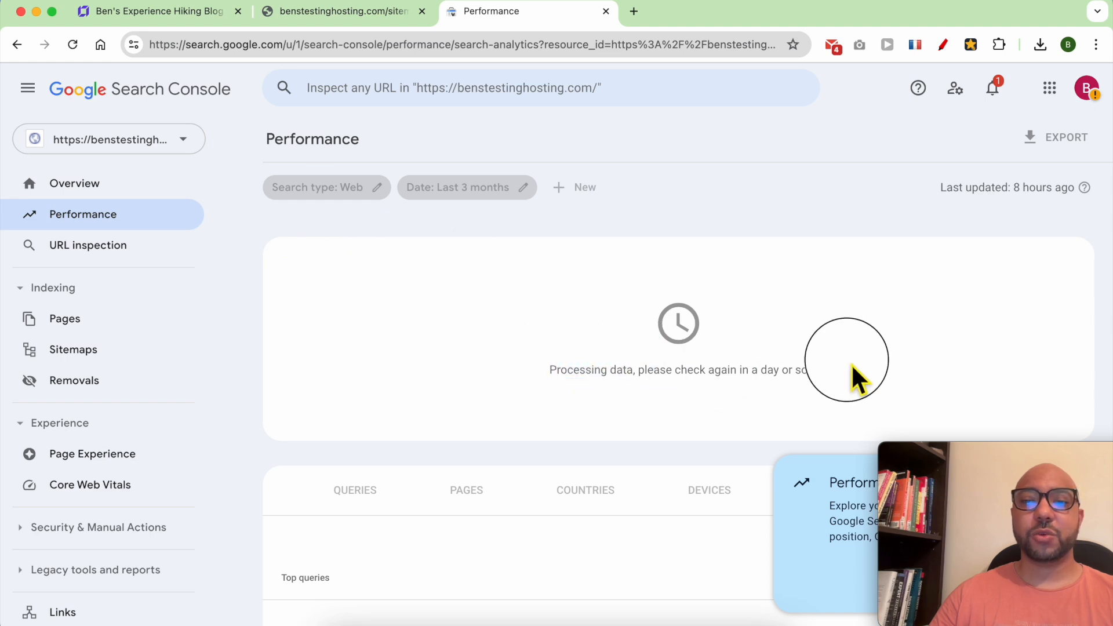
pyautogui.scroll(-3, 574, 428)
pyautogui.scroll(3, 575, 427)
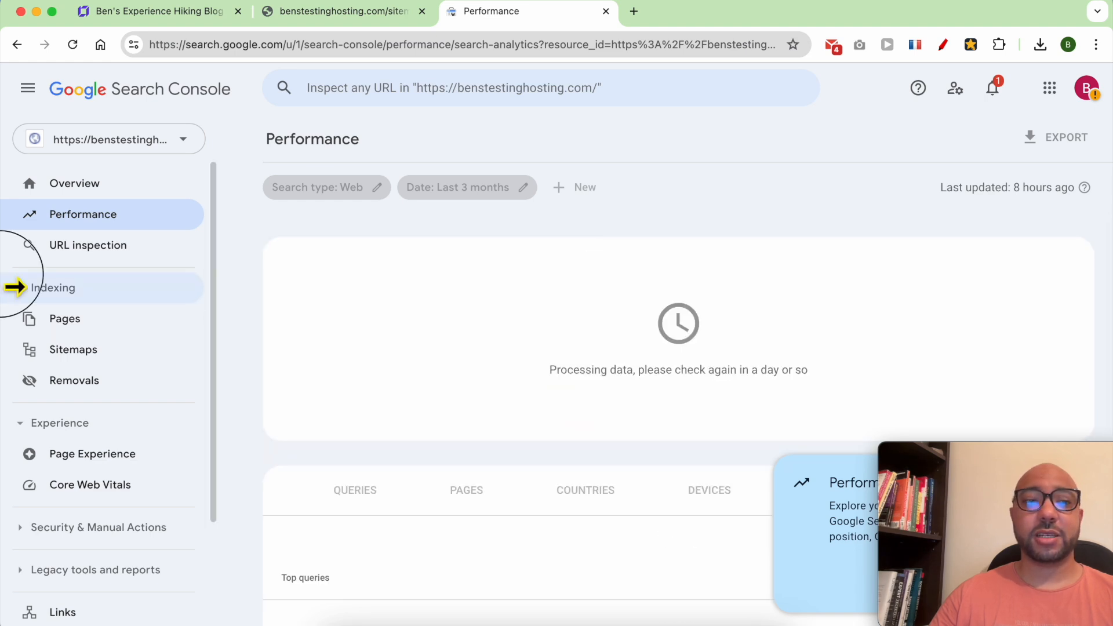
pyautogui.moveTo(3, 286); pyautogui.dragTo(66, 273)
# Review an established site's performance broken down by queries, pages and countries.
pyautogui.click(69, 284)
pyautogui.scroll(2, 529, 323)
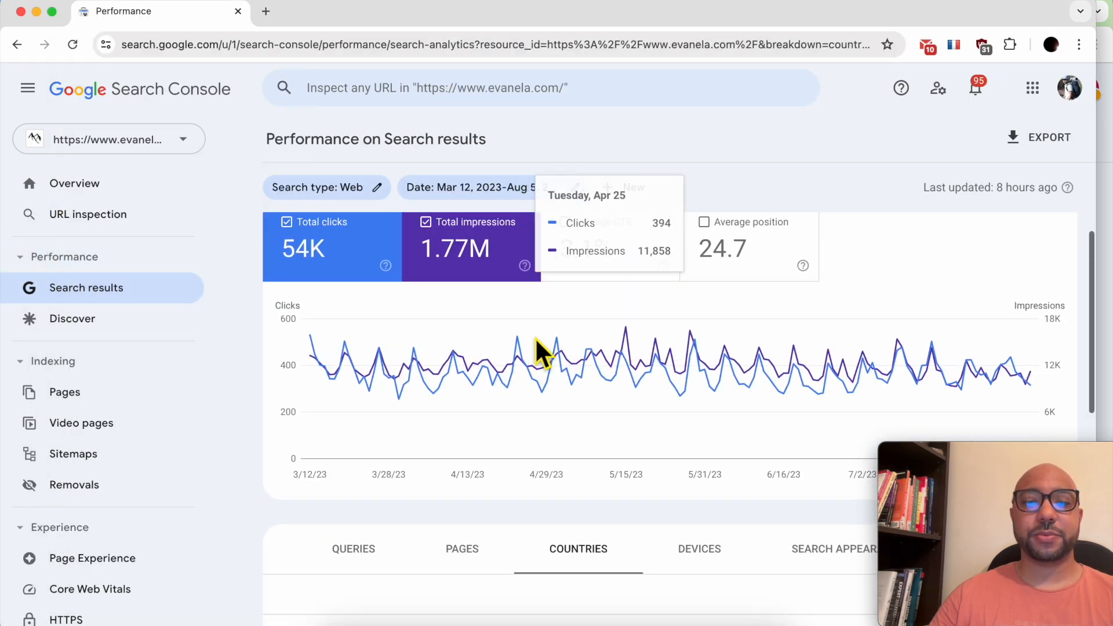
pyautogui.click(365, 545)
pyautogui.scroll(-4, 432, 497)
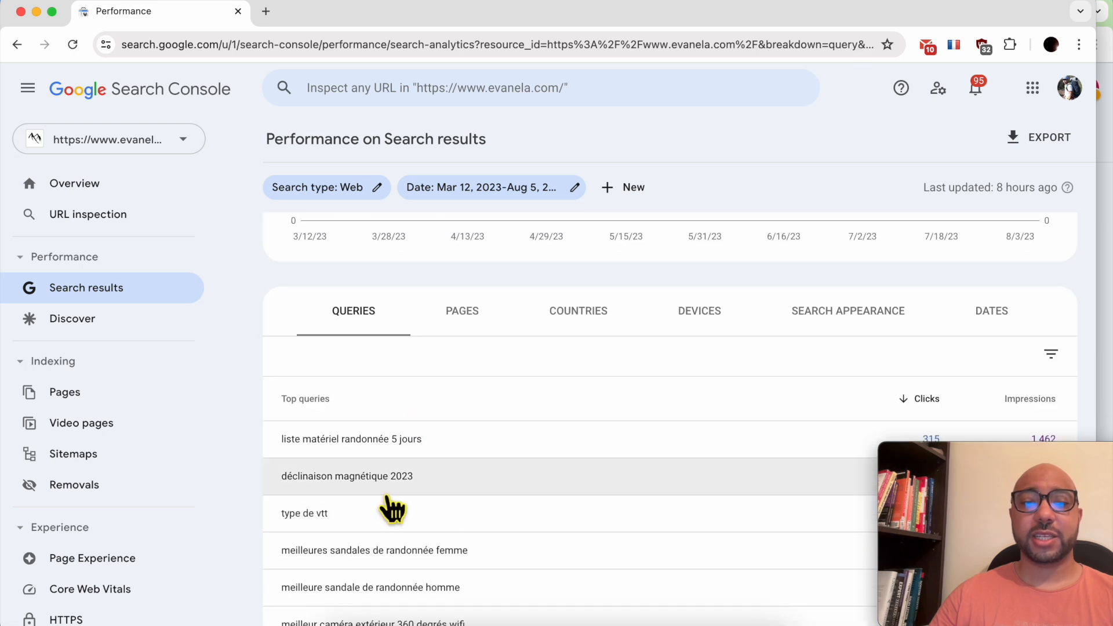
pyautogui.click(462, 318)
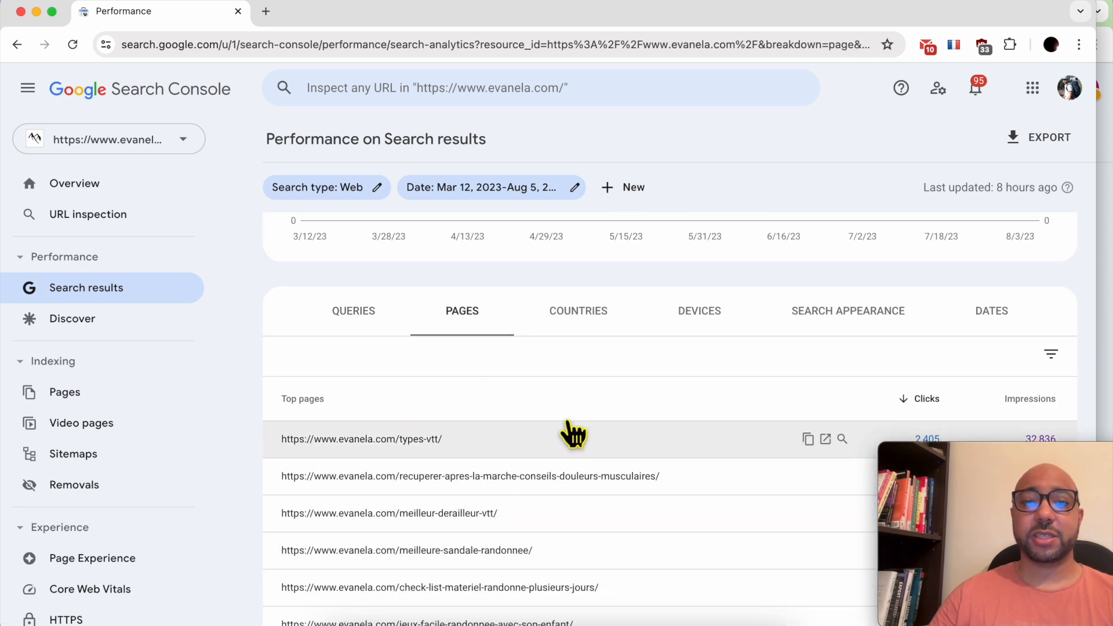
pyautogui.click(587, 313)
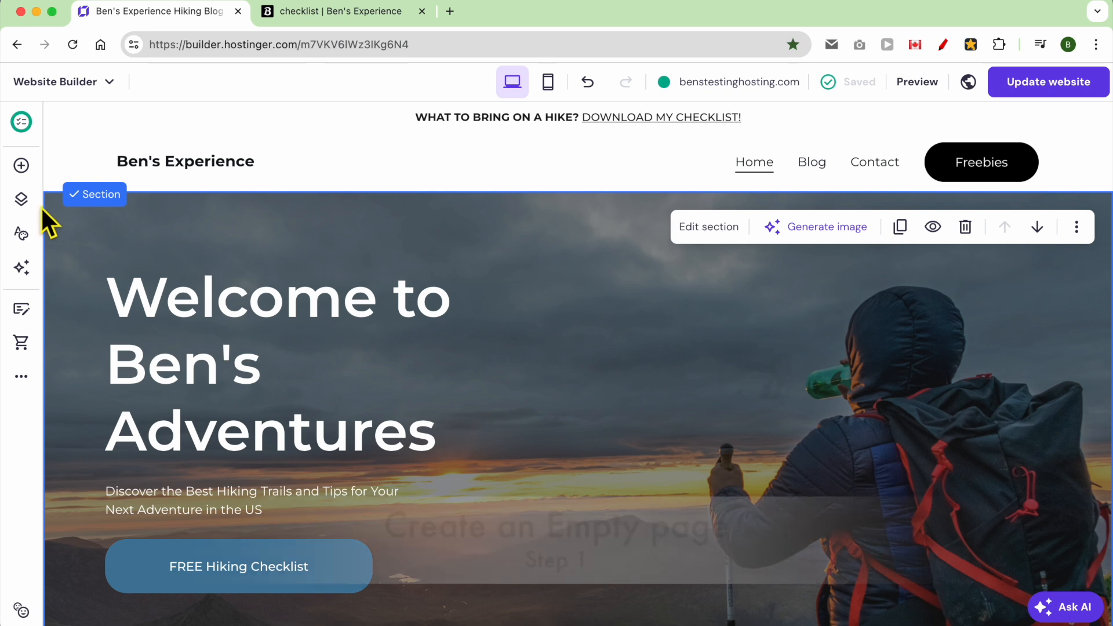
# Create a new empty page in the website builder.
pyautogui.click(29, 203)
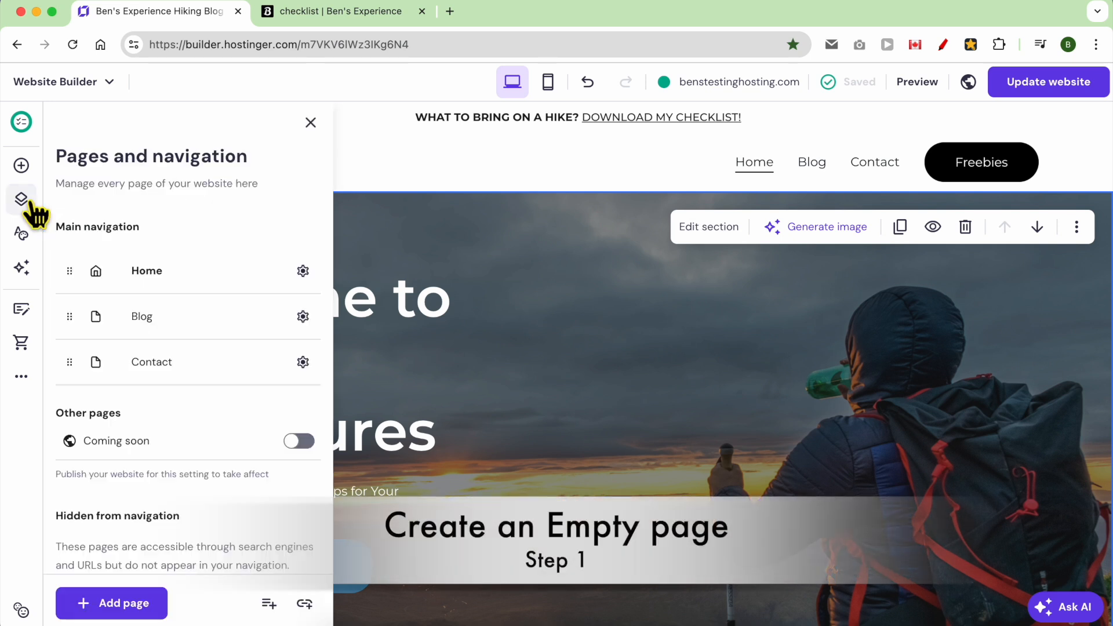
pyautogui.click(128, 597)
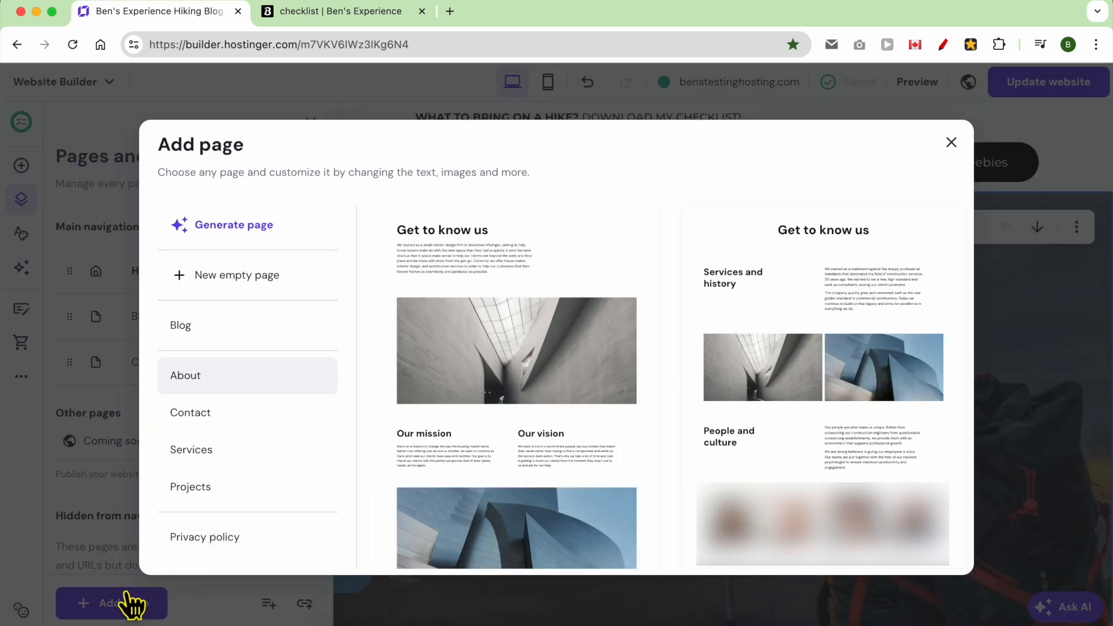
pyautogui.click(251, 277)
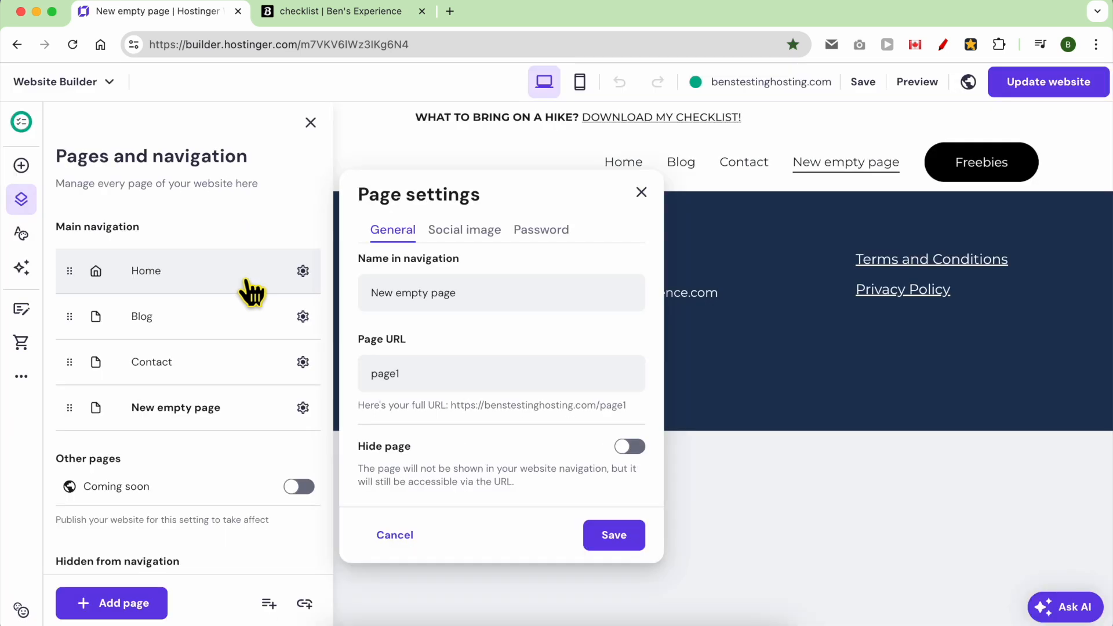
pyautogui.click(733, 466)
# Add a blank section below the header and drop an Embed code element into it.
pyautogui.click(667, 363)
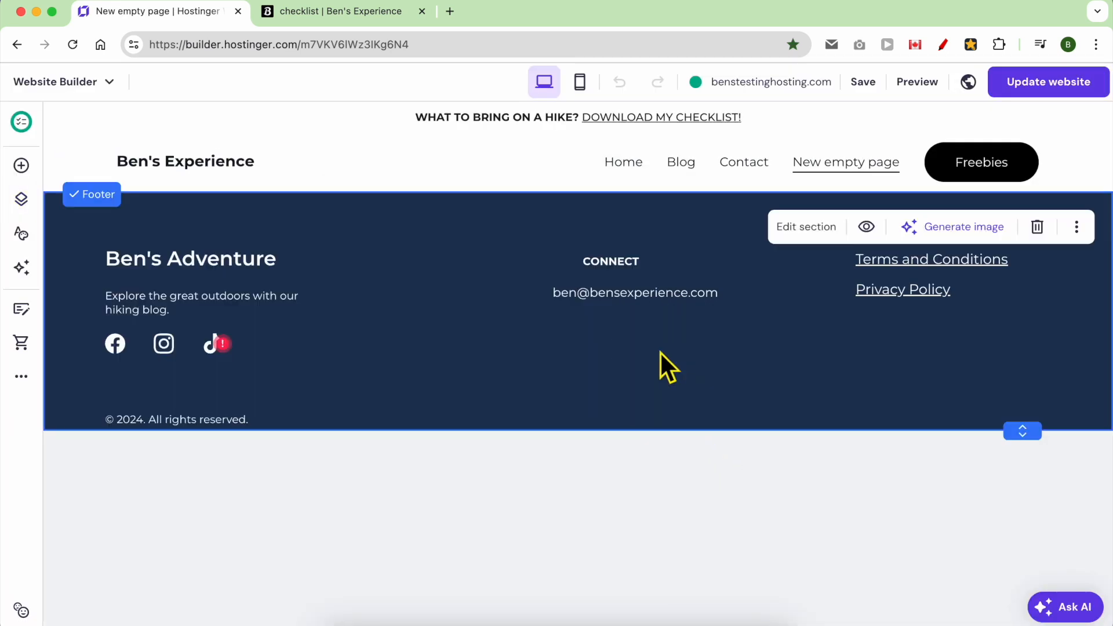
pyautogui.click(606, 191)
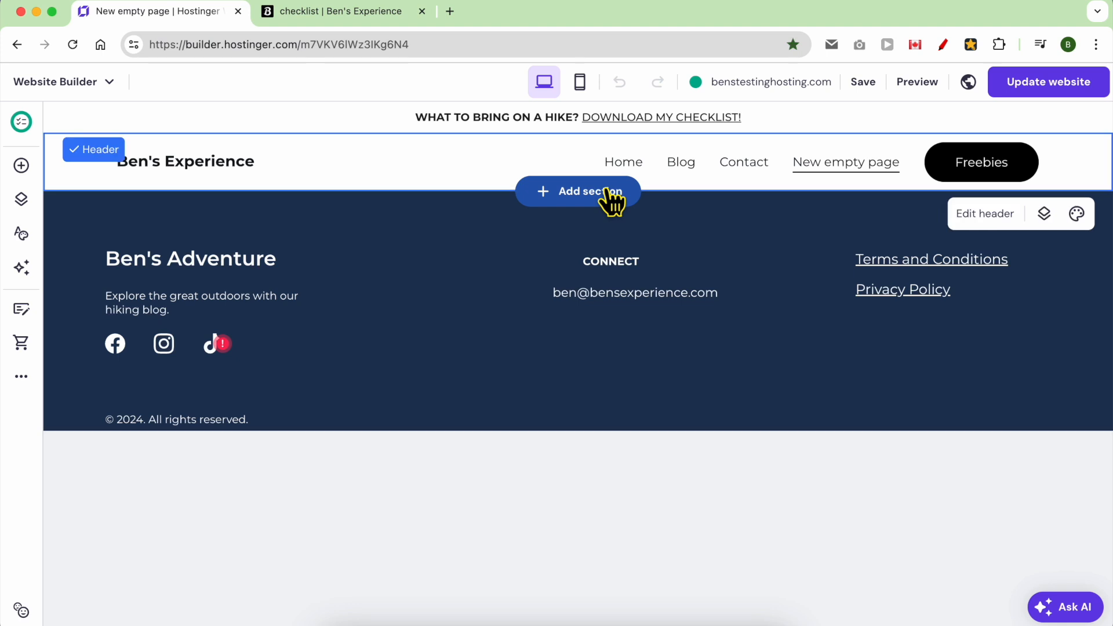
pyautogui.click(606, 191)
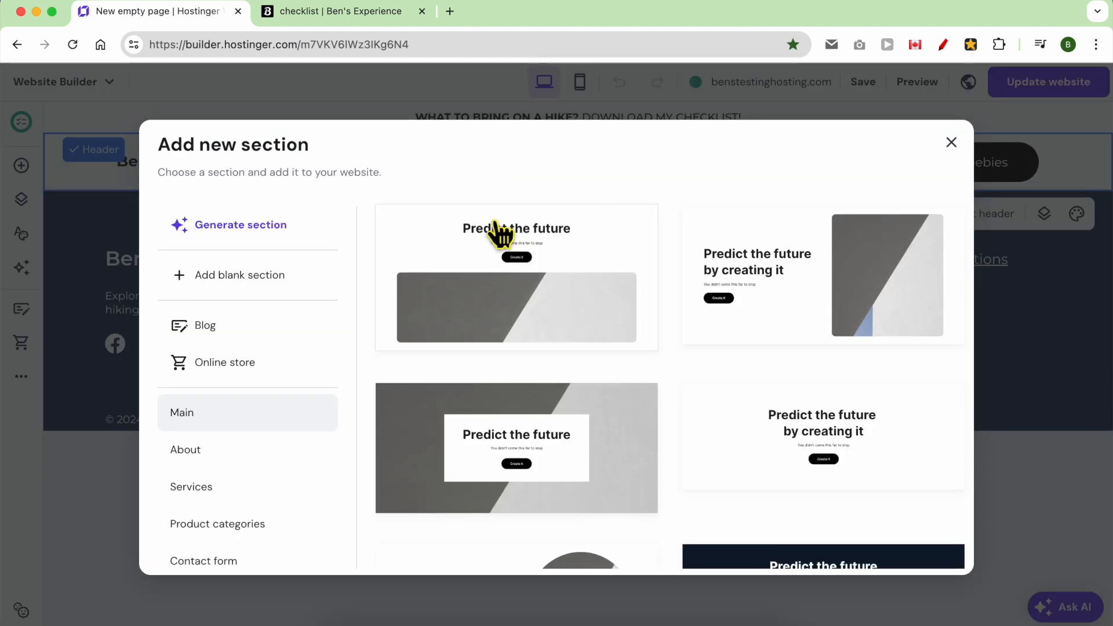
pyautogui.click(294, 277)
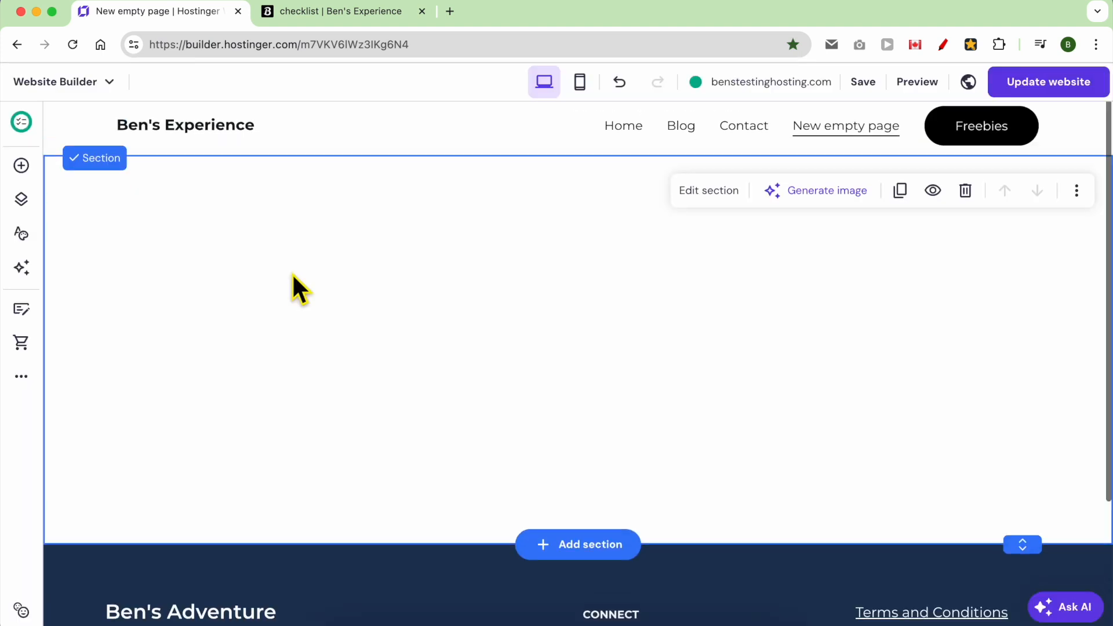
pyautogui.click(22, 167)
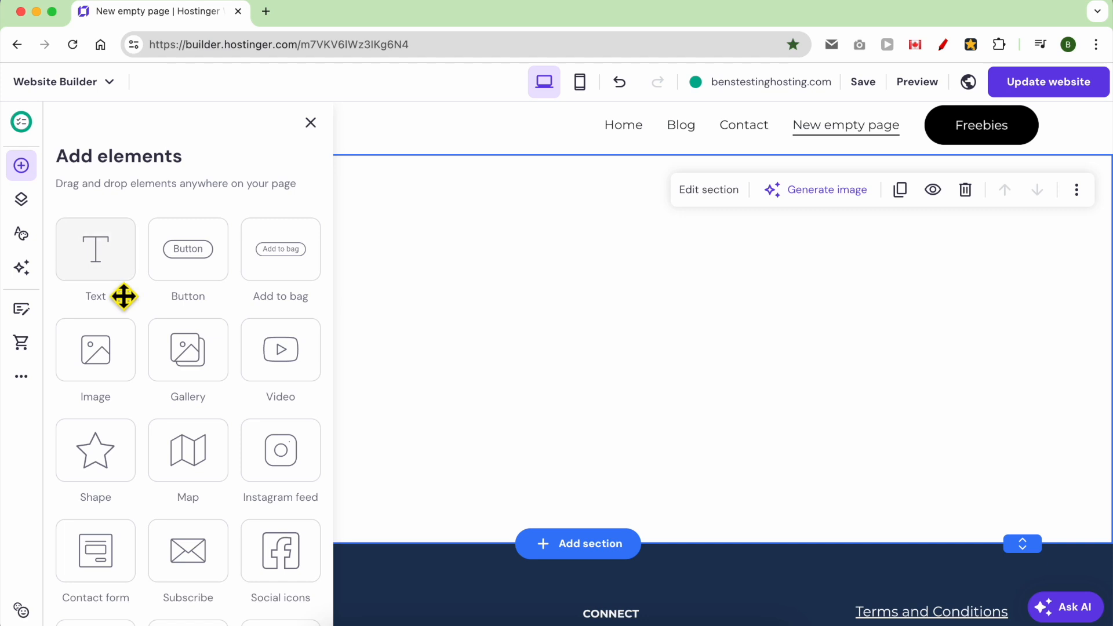
pyautogui.scroll(-2, 130, 565)
pyautogui.scroll(-2, 130, 565)
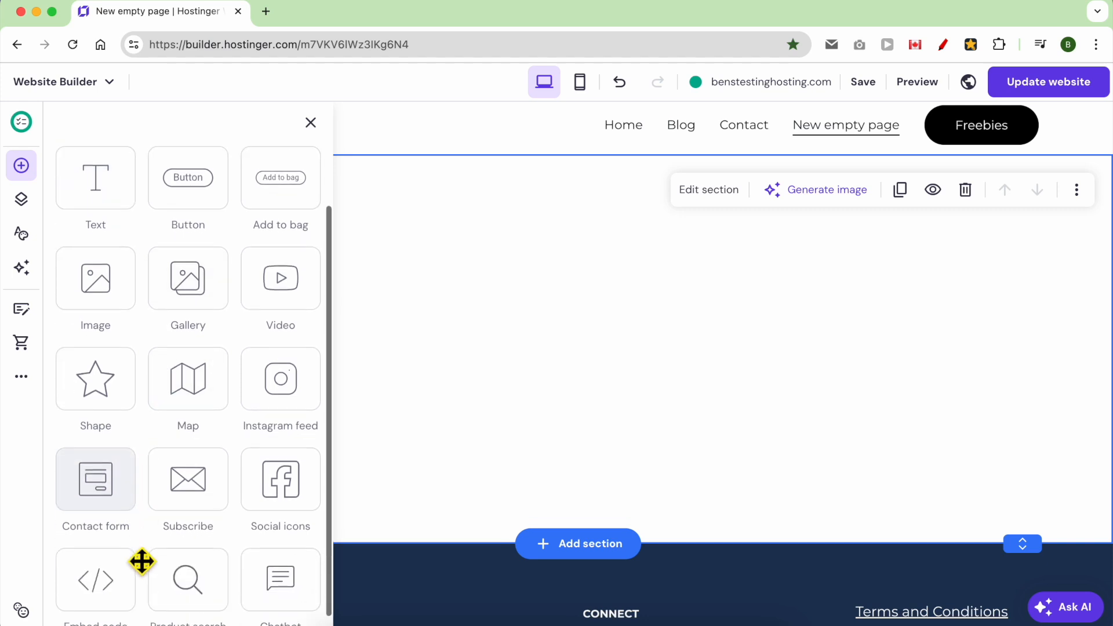
pyautogui.moveTo(104, 577); pyautogui.dragTo(573, 350)
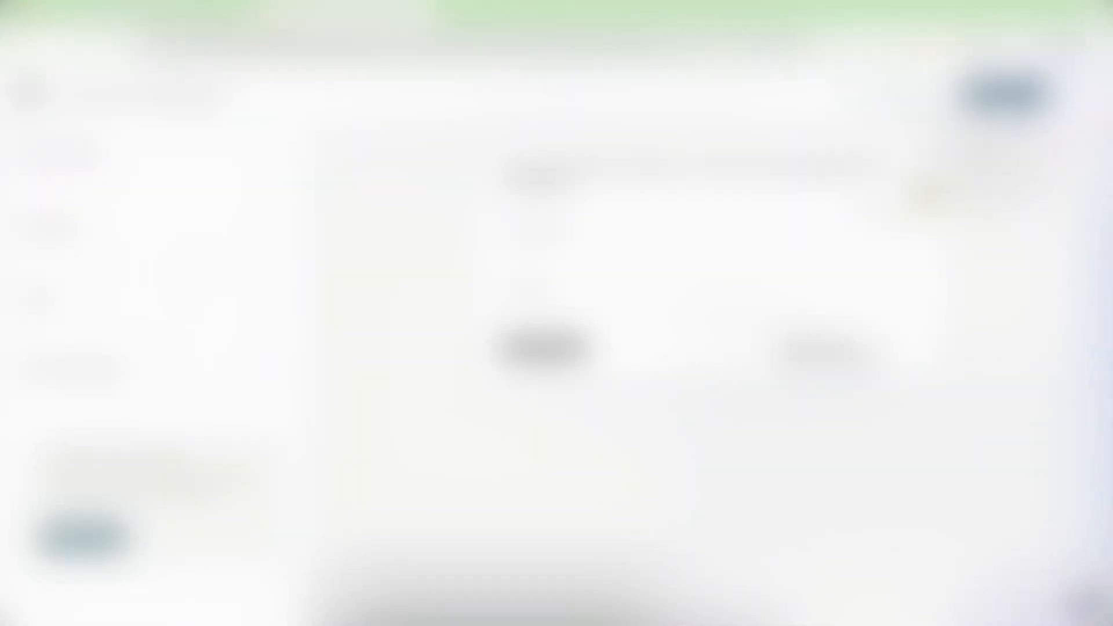
# Copy the finished Mailchimp signup form's embed code.
pyautogui.click(1004, 92)
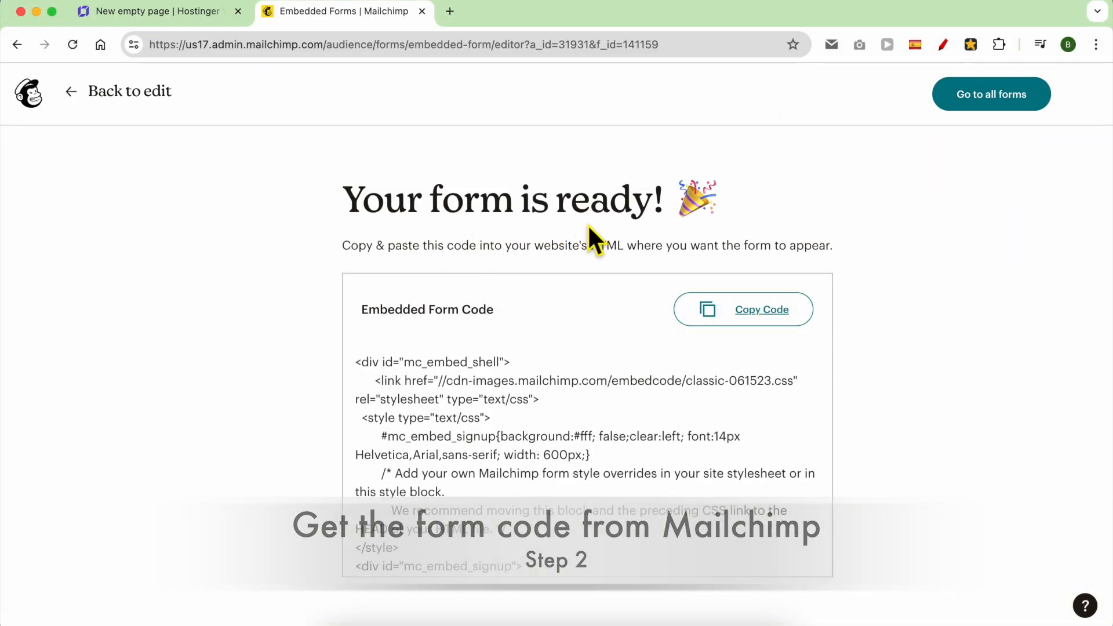
pyautogui.click(757, 321)
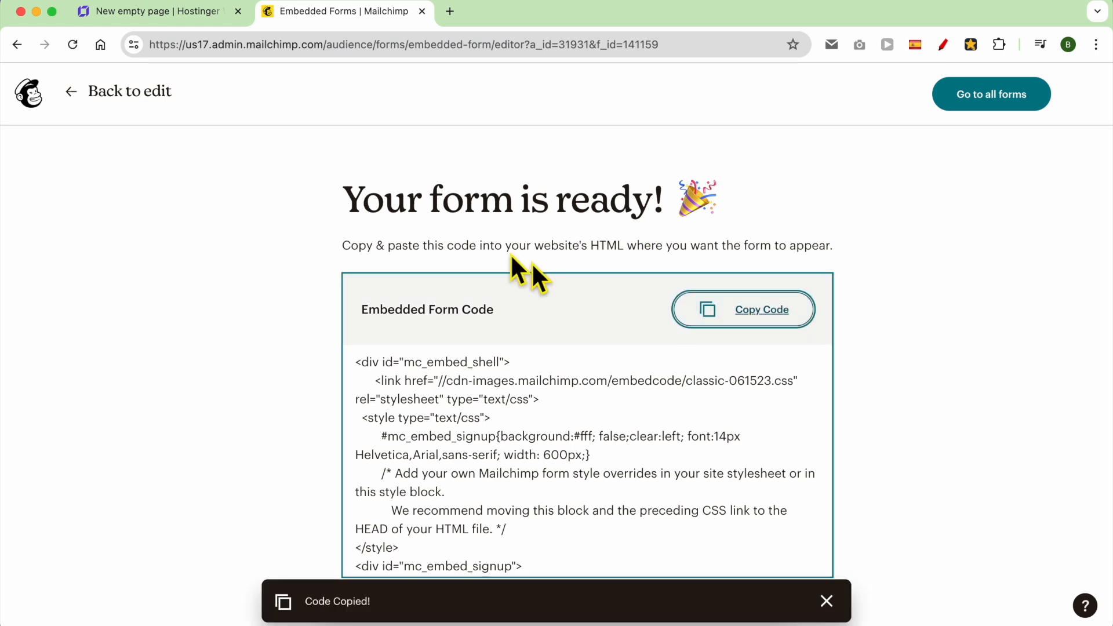
pyautogui.click(174, 12)
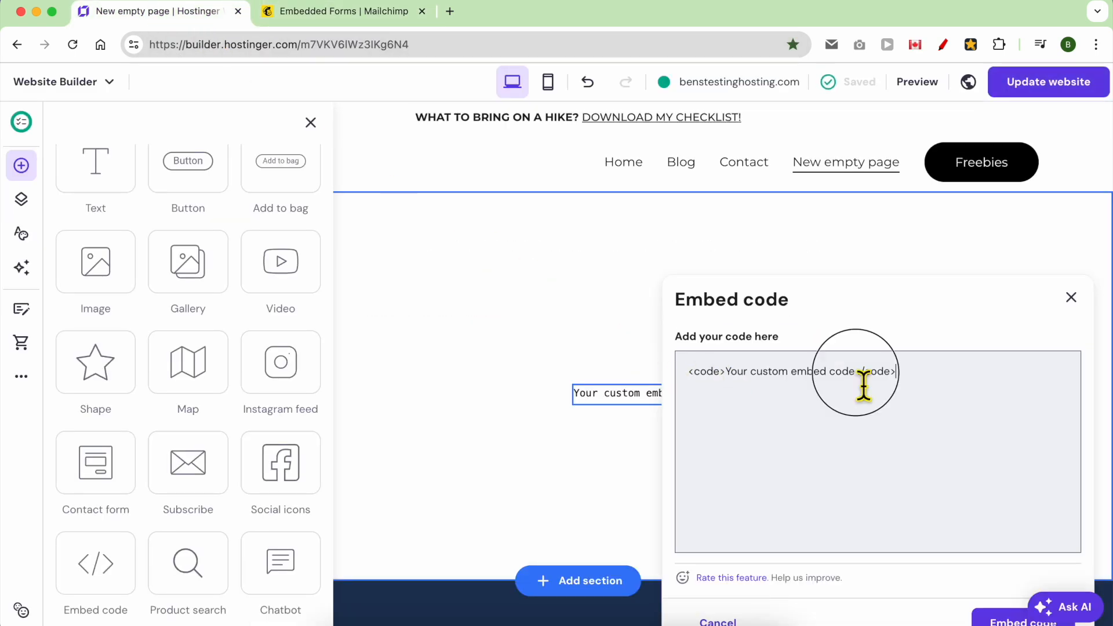
# Replace the placeholder embed code with the Mailchimp form code and insert it.
pyautogui.tripleClick(832, 386)
pyautogui.rightClick(831, 387)
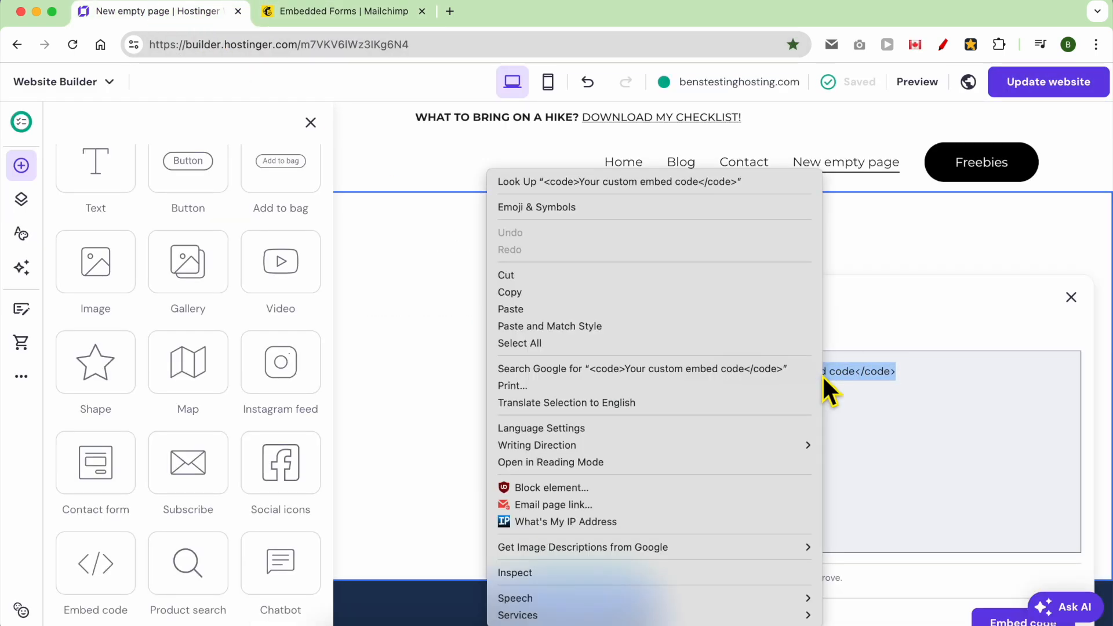
pyautogui.click(567, 309)
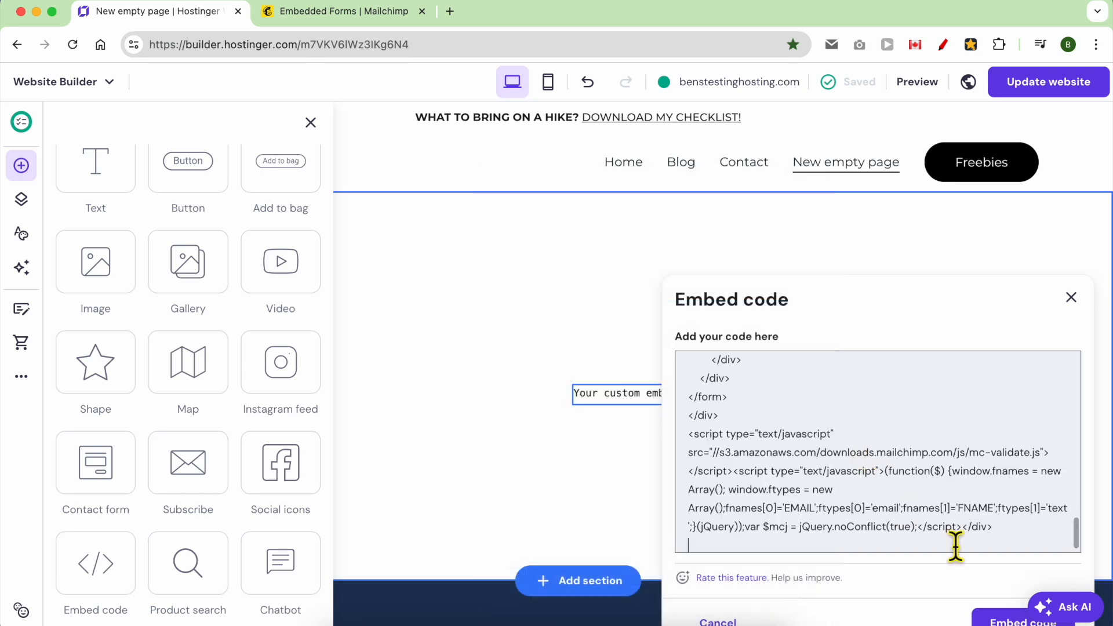
pyautogui.scroll(-3, 896, 566)
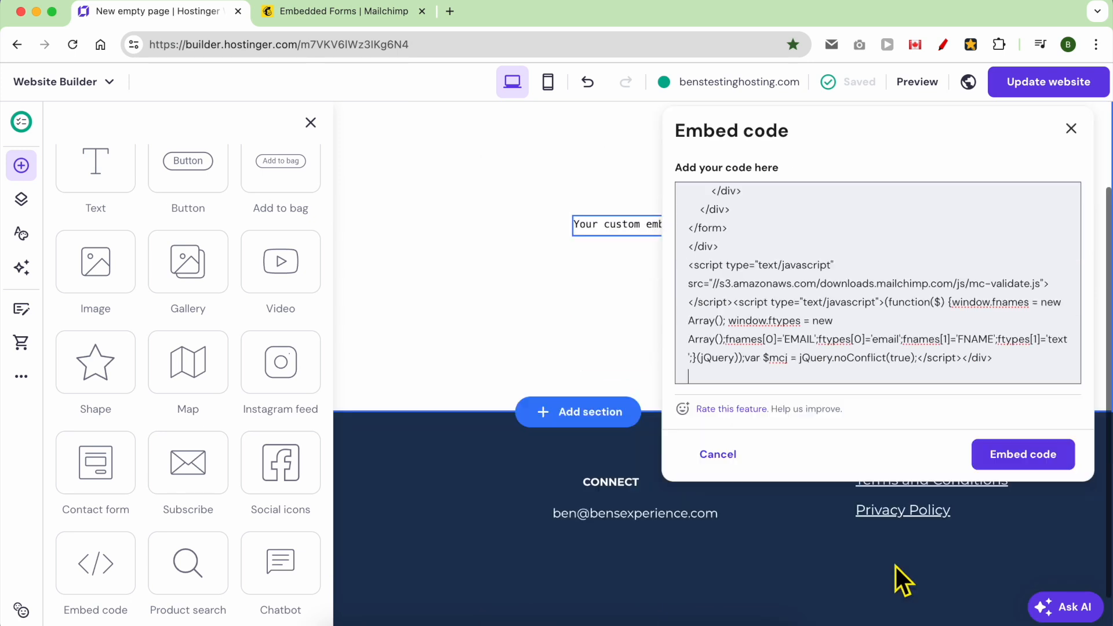
pyautogui.click(1019, 452)
# Move and widen the Mailchimp signup form to centre it in the section.
pyautogui.moveTo(701, 276); pyautogui.dragTo(445, 254)
pyautogui.scroll(2, 442, 303)
pyautogui.moveTo(644, 300); pyautogui.dragTo(852, 293)
pyautogui.moveTo(545, 230); pyautogui.dragTo(548, 371)
pyautogui.scroll(2, 547, 370)
pyautogui.click(123, 292)
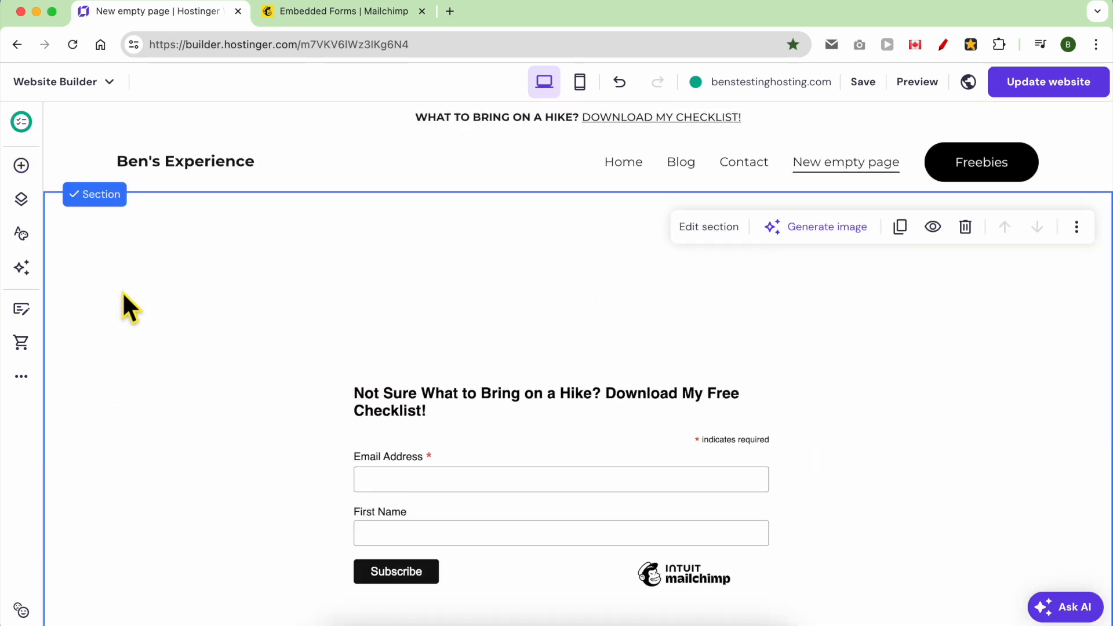
pyautogui.click(23, 269)
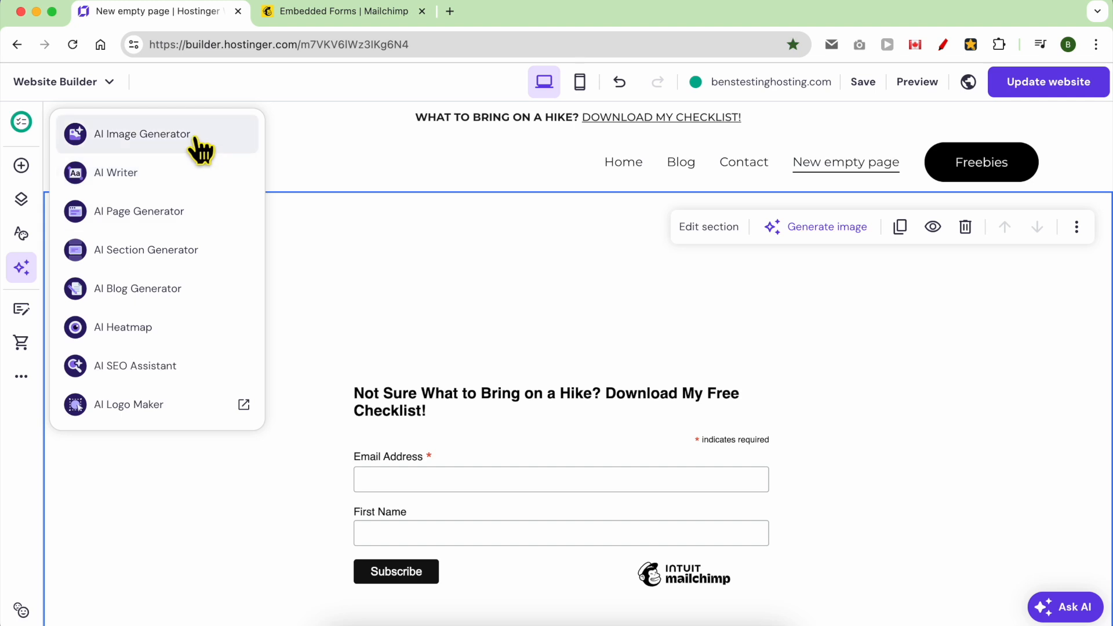
# Generate AI images from 'A hiking checklist photo' and place a shrunken one on the page.
pyautogui.click(168, 135)
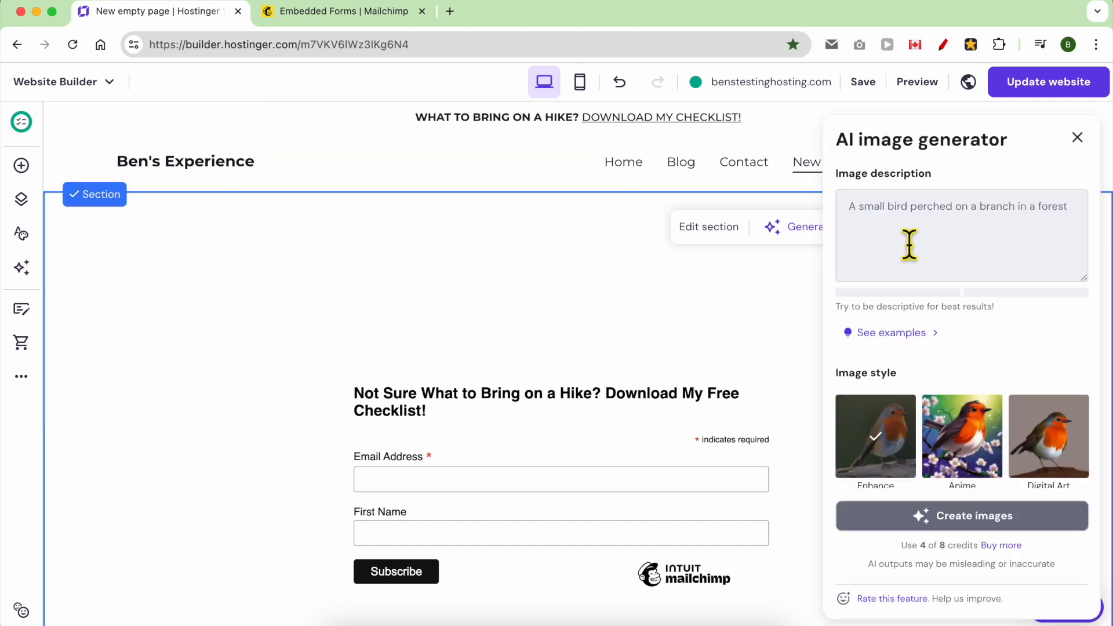
pyautogui.write('photo')
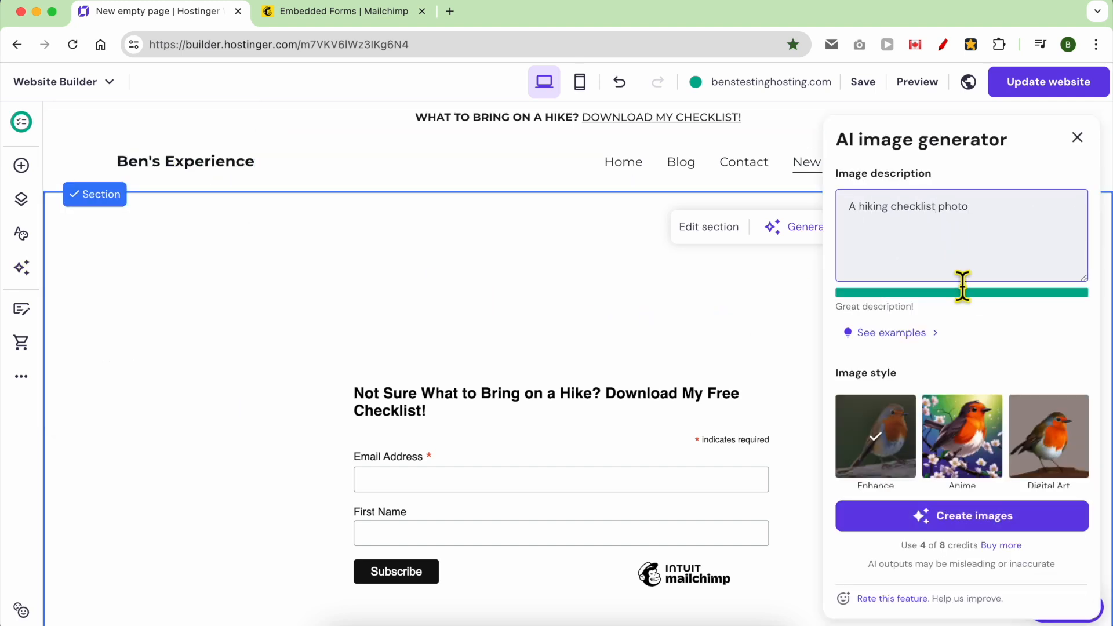
pyautogui.scroll(-3, 957, 406)
pyautogui.click(937, 516)
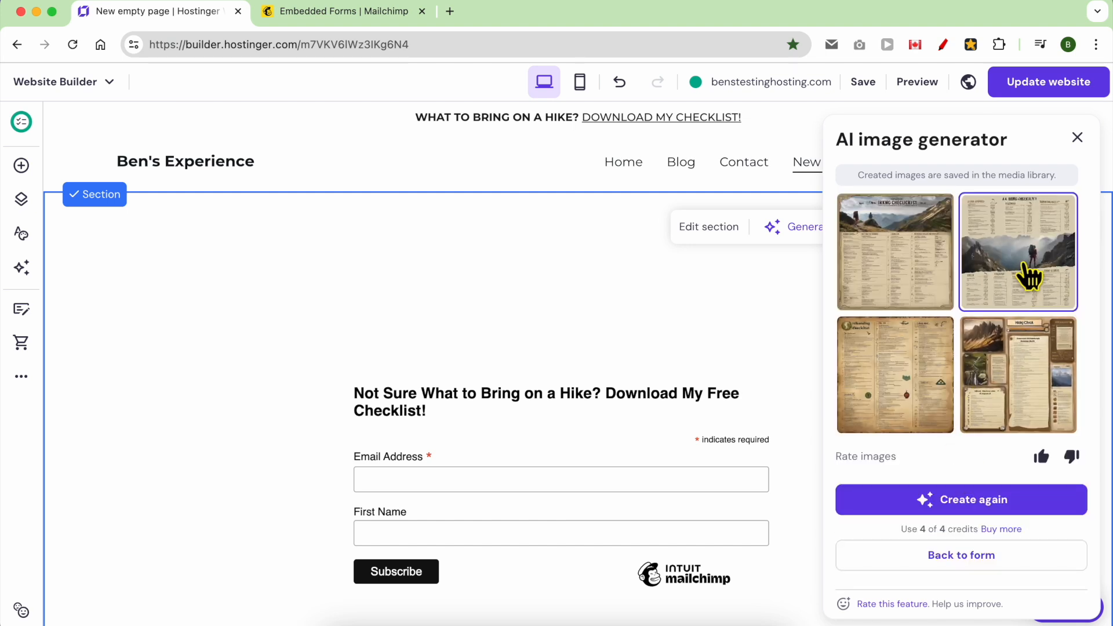
pyautogui.moveTo(1035, 264); pyautogui.dragTo(489, 318)
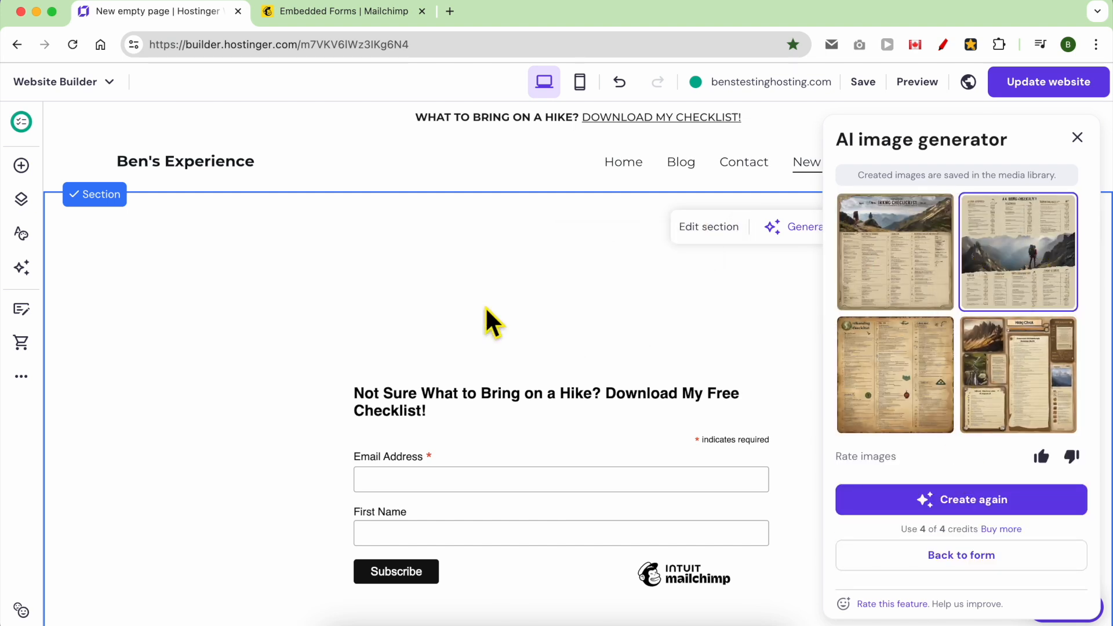
pyautogui.moveTo(962, 256); pyautogui.dragTo(735, 467)
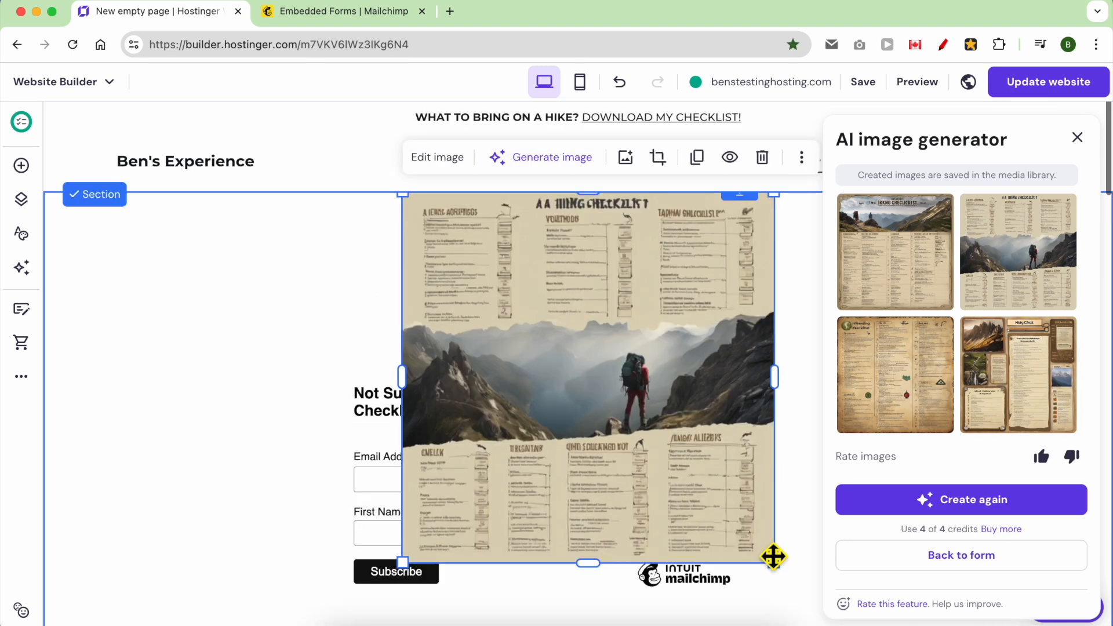
# Resize and position the checklist image and add a text box above it.
pyautogui.moveTo(773, 561); pyautogui.dragTo(698, 426)
pyautogui.moveTo(611, 301); pyautogui.dragTo(621, 345)
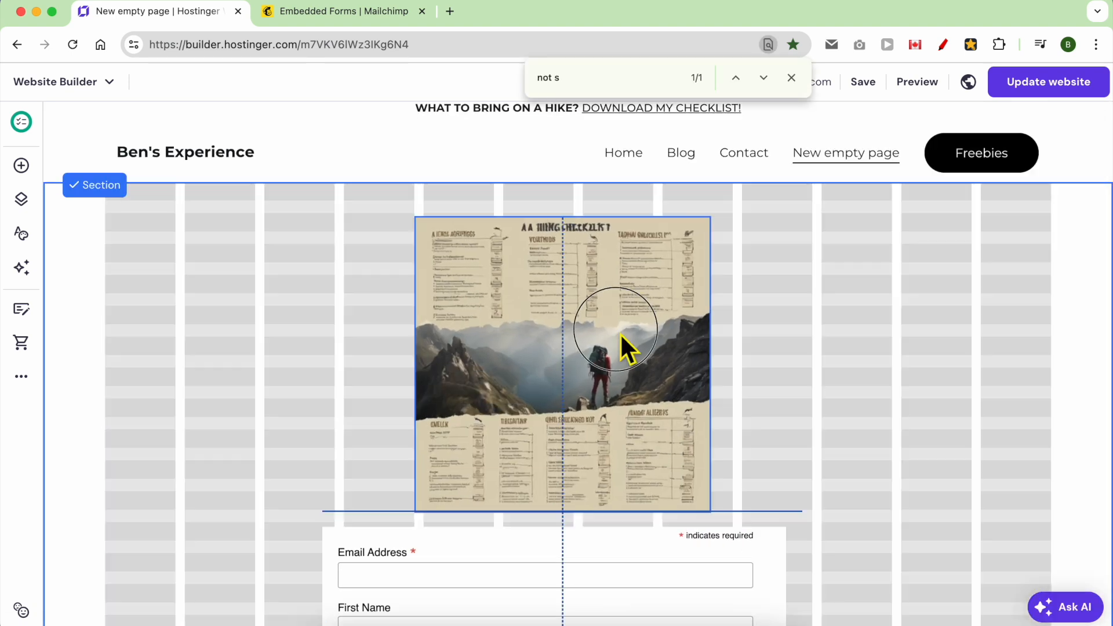
pyautogui.click(21, 165)
pyautogui.moveTo(99, 253); pyautogui.dragTo(485, 238)
pyautogui.click(504, 432)
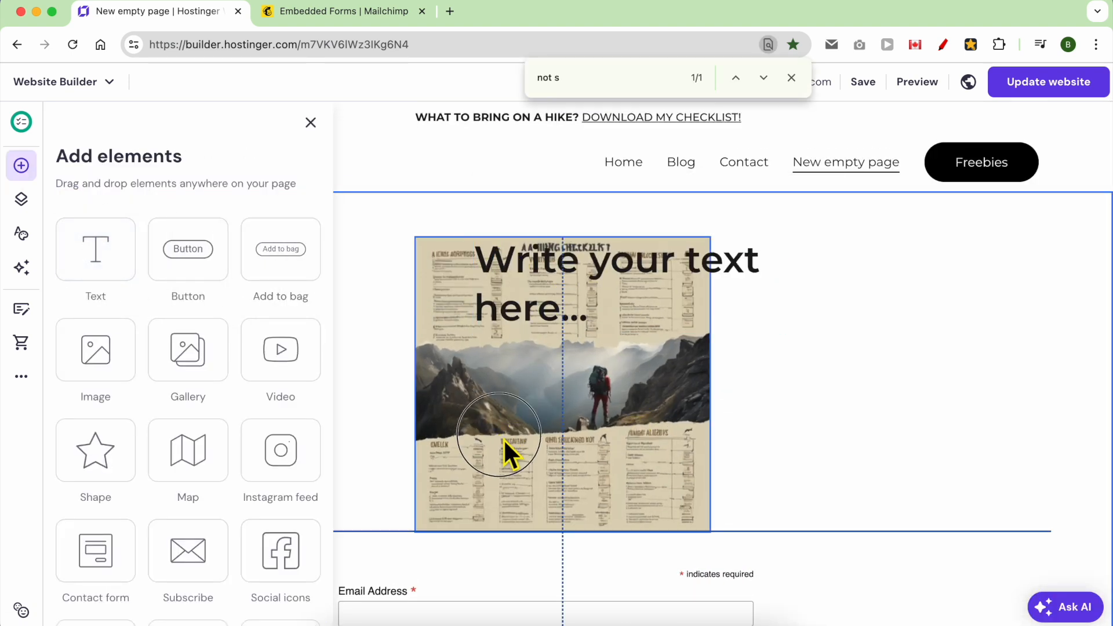
pyautogui.moveTo(503, 431); pyautogui.dragTo(500, 465)
pyautogui.moveTo(553, 297); pyautogui.dragTo(403, 251)
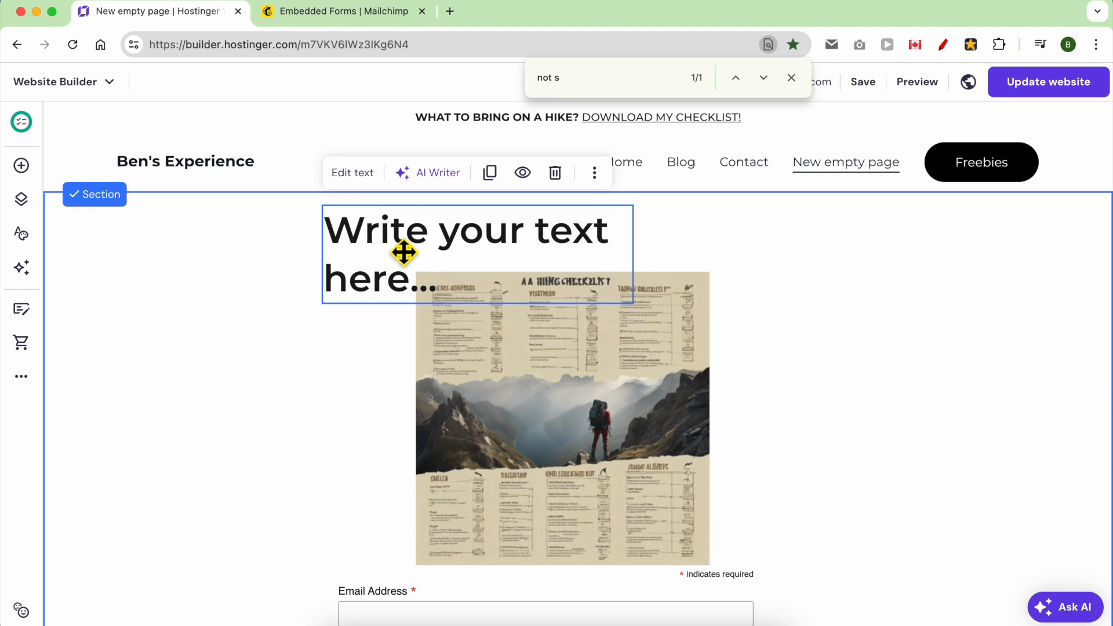
# Make the text read 'fill in the form below to receive my hiking checklist' as a 32 px Heading 2.
pyautogui.doubleClick(402, 251)
pyautogui.press('super+a')
pyautogui.write('fill in the form below to receive my hiking checklist')
pyautogui.click(418, 172)
pyautogui.click(406, 230)
pyautogui.click(610, 172)
pyautogui.click(593, 291)
# Centre the checklist image under the heading and publish the website changes.
pyautogui.moveTo(511, 367); pyautogui.dragTo(567, 348)
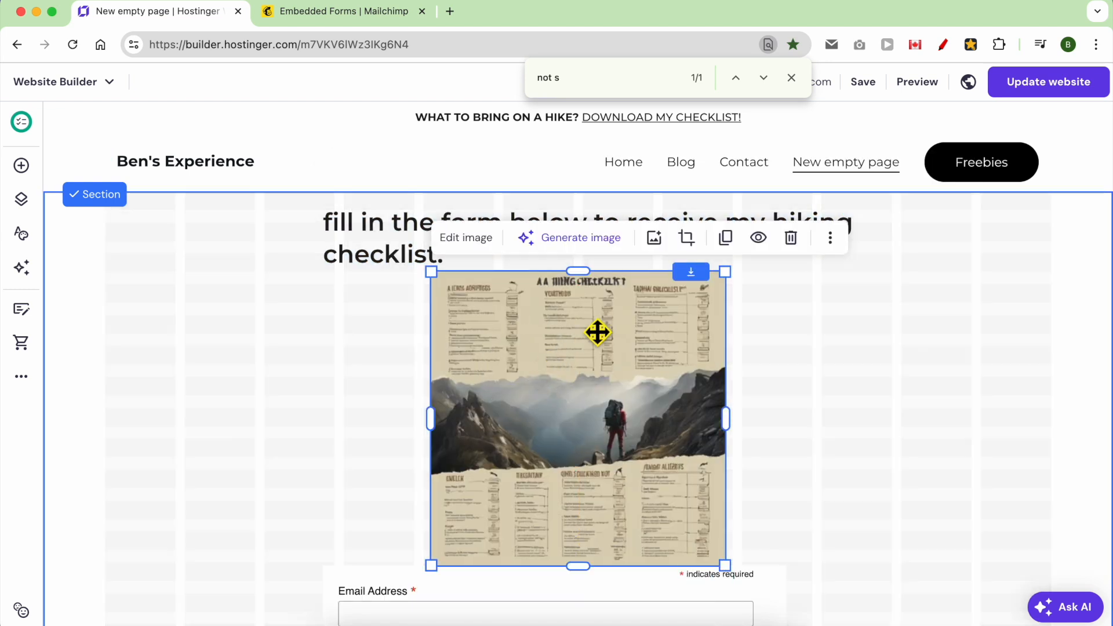
pyautogui.scroll(-4, 875, 410)
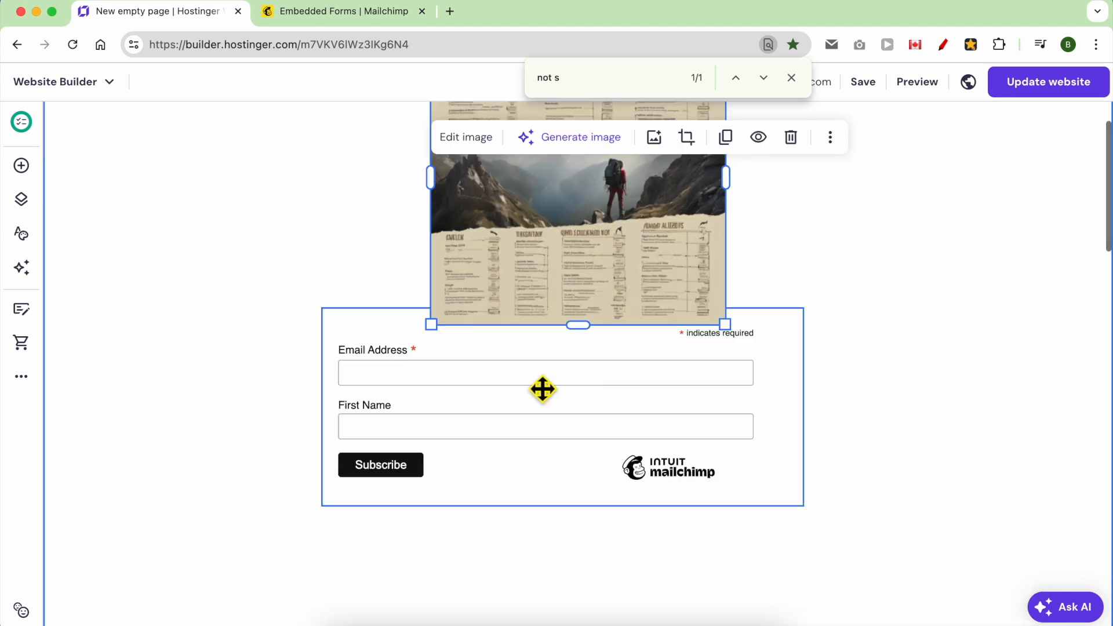
pyautogui.moveTo(676, 410); pyautogui.dragTo(679, 450)
pyautogui.scroll(4, 679, 281)
pyautogui.scroll(1, 667, 296)
pyautogui.moveTo(628, 320); pyautogui.dragTo(619, 331)
pyautogui.click(1023, 90)
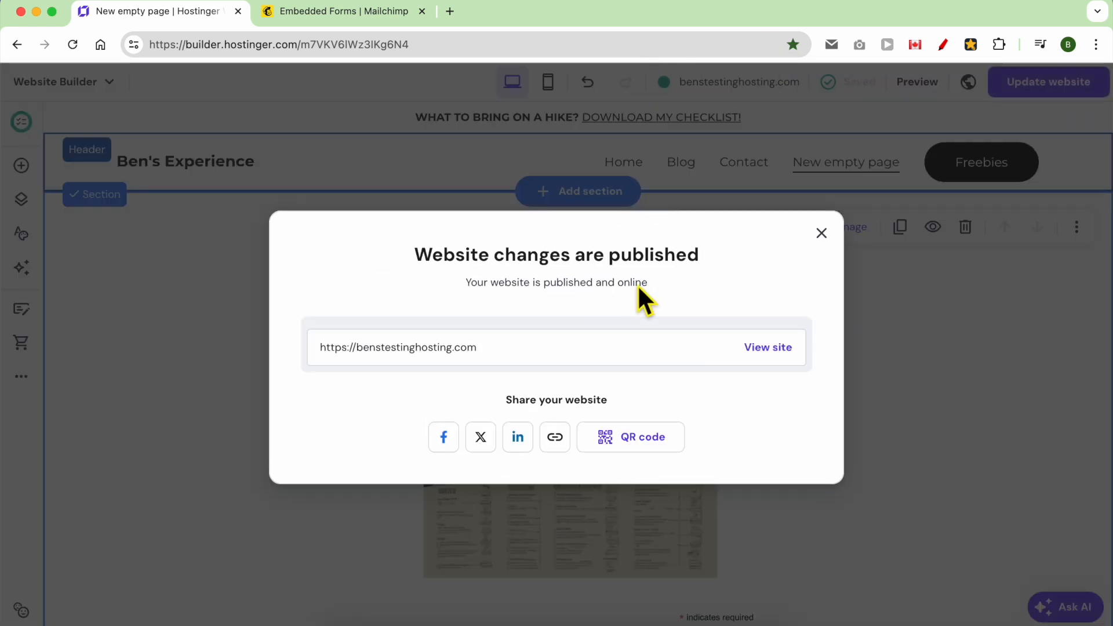
pyautogui.click(765, 348)
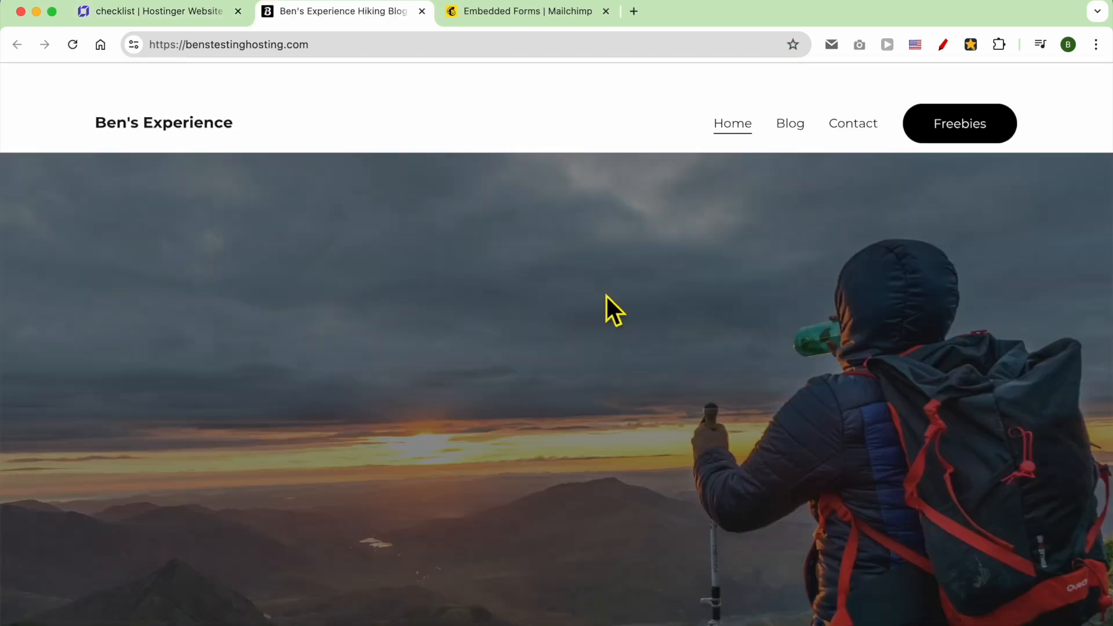
# Load benstestinghosting.com/checklist, check the page, and copy its web address.
pyautogui.click(568, 52)
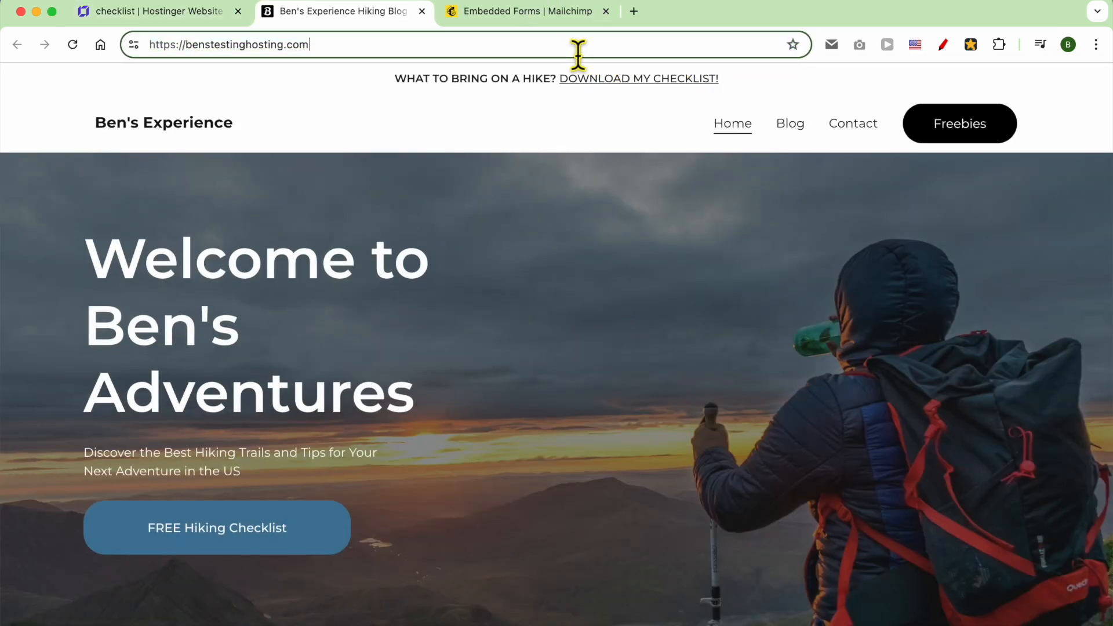
pyautogui.write('/checklist')
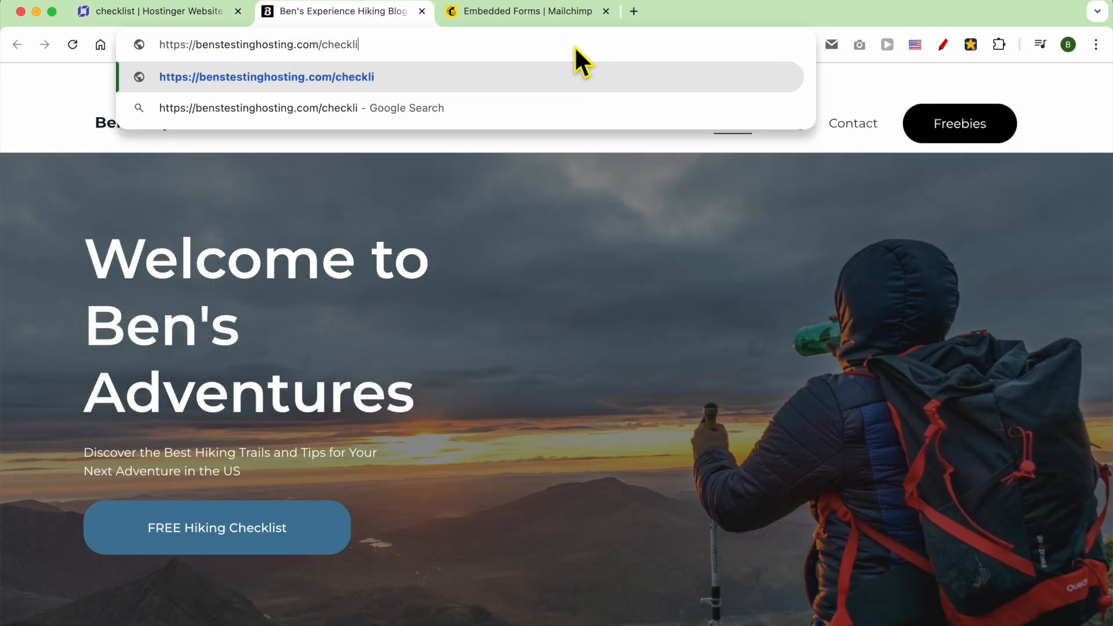
pyautogui.press('Return')
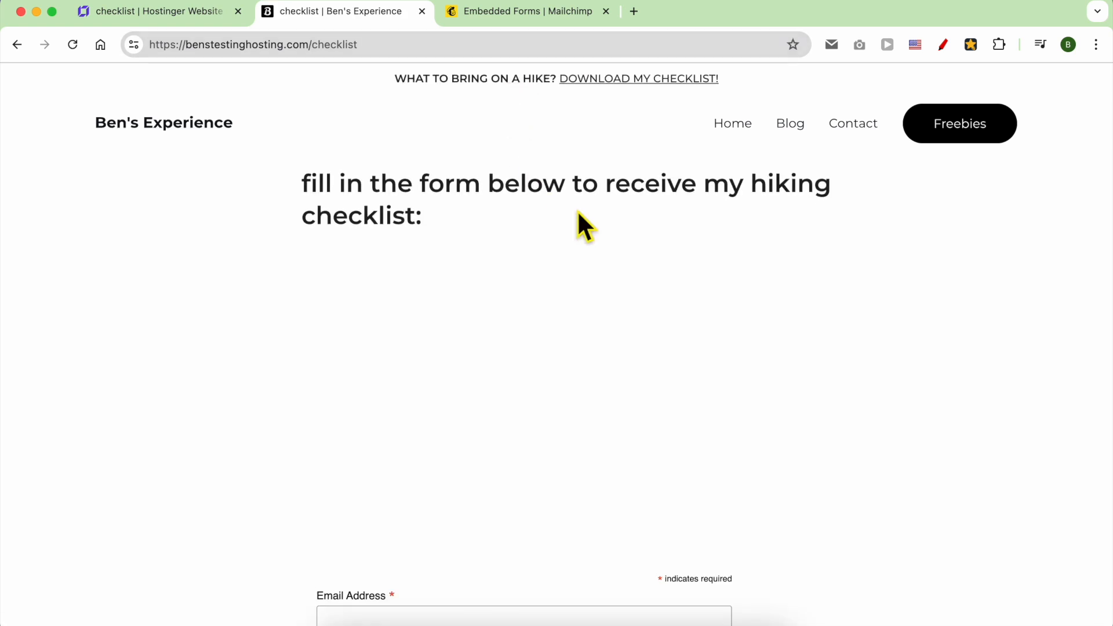
pyautogui.scroll(-3, 580, 302)
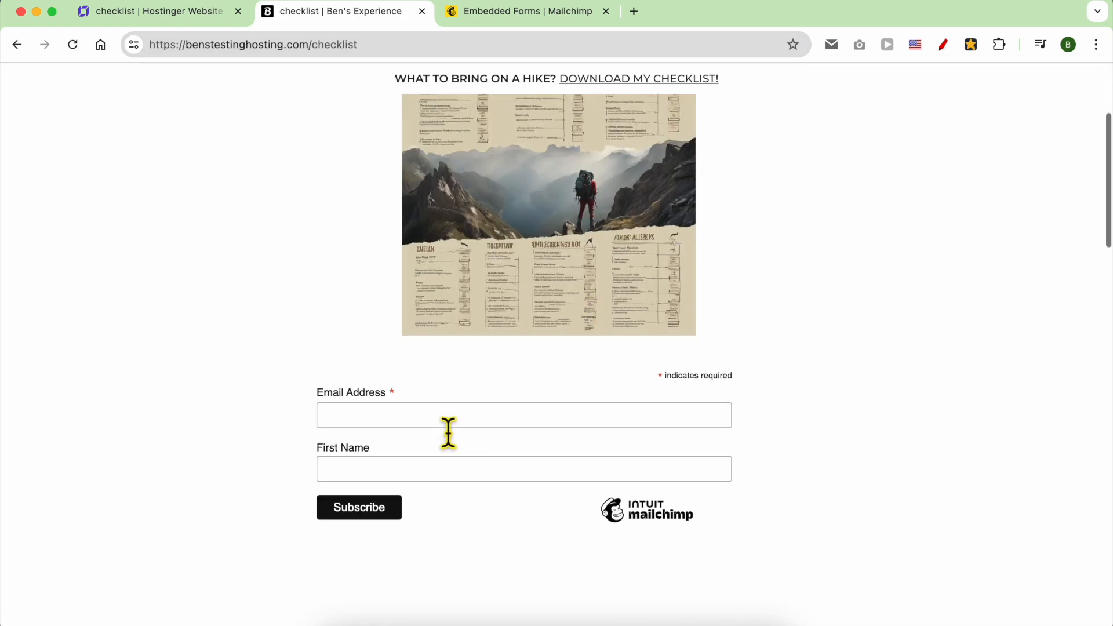
pyautogui.scroll(3, 449, 434)
pyautogui.rightClick(348, 45)
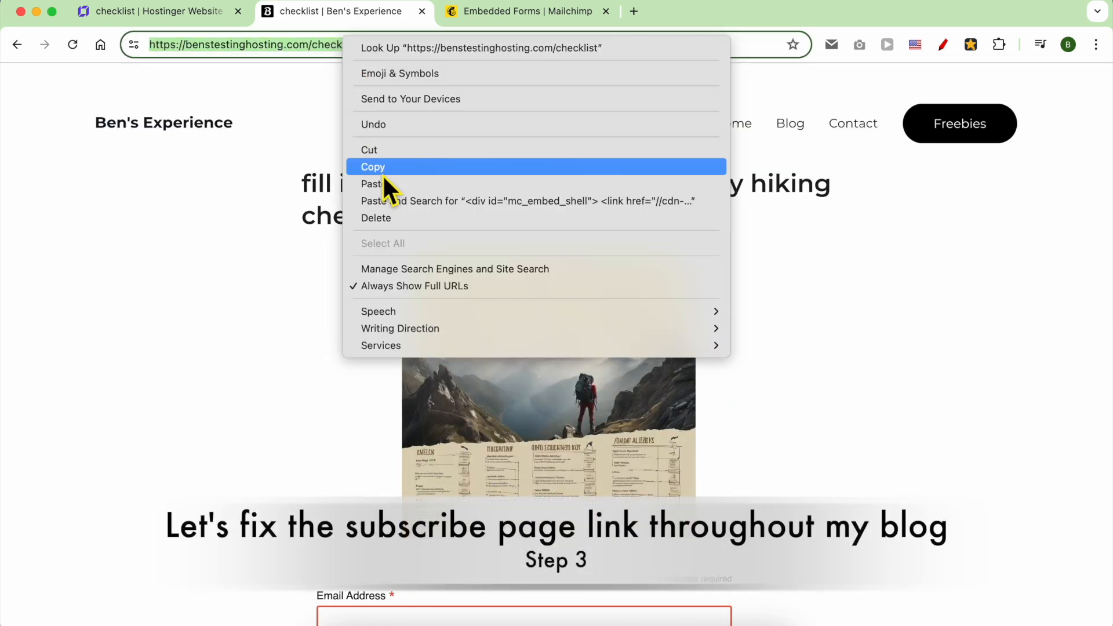
pyautogui.click(381, 169)
# Select the announcement bar's DOWNLOAD MY CHECKLIST! text to try relinking it.
pyautogui.click(202, 17)
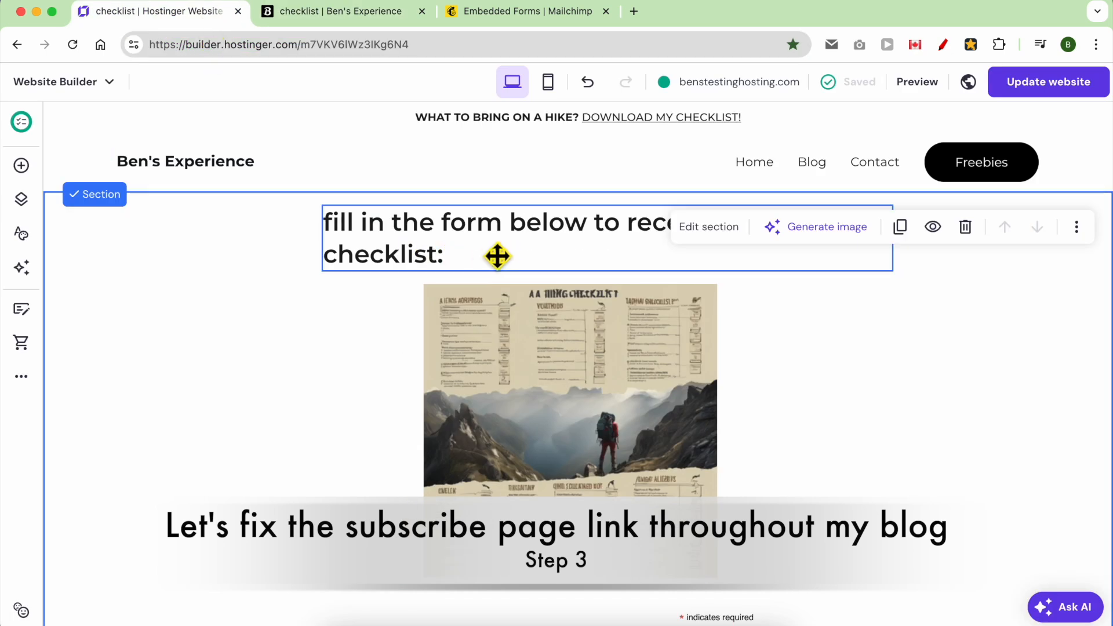
pyautogui.click(581, 124)
pyautogui.click(585, 127)
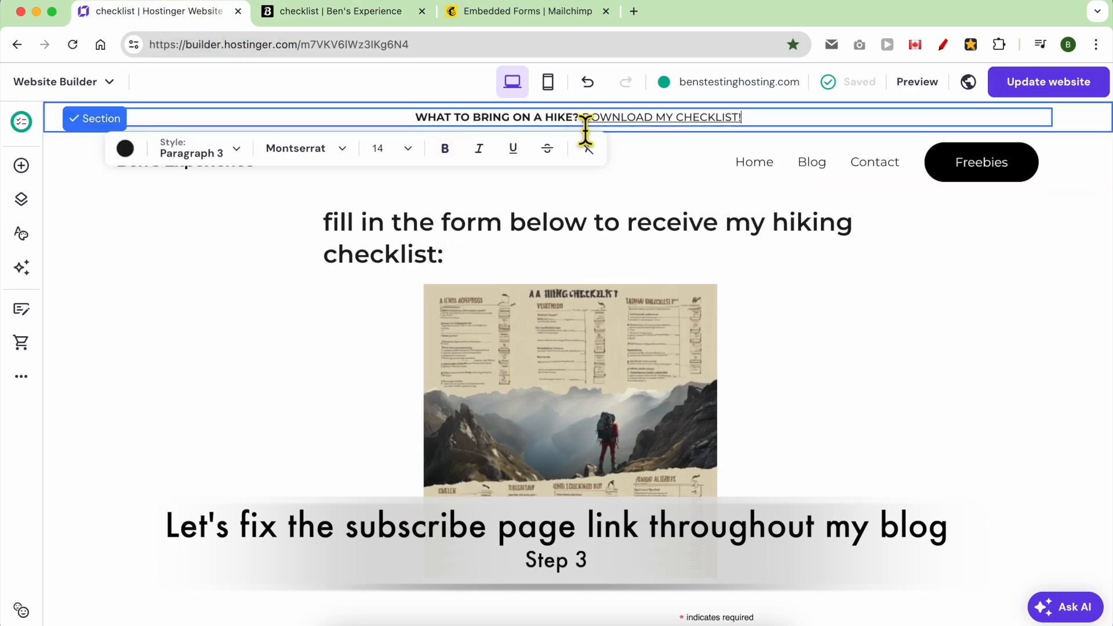
pyautogui.moveTo(596, 128); pyautogui.dragTo(653, 127)
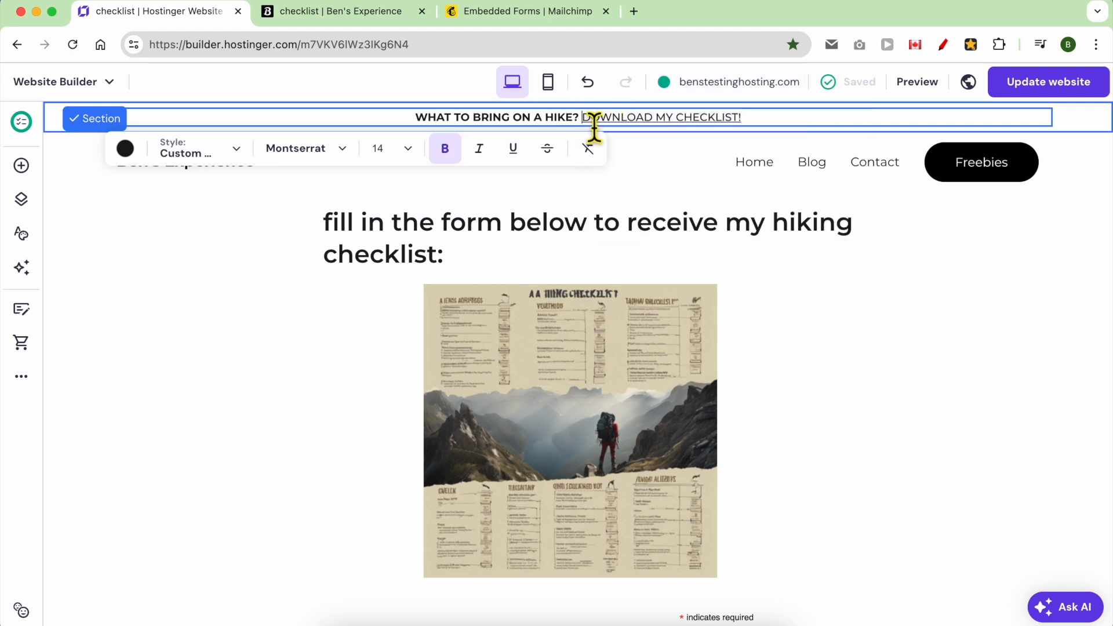
pyautogui.moveTo(605, 124); pyautogui.dragTo(693, 127)
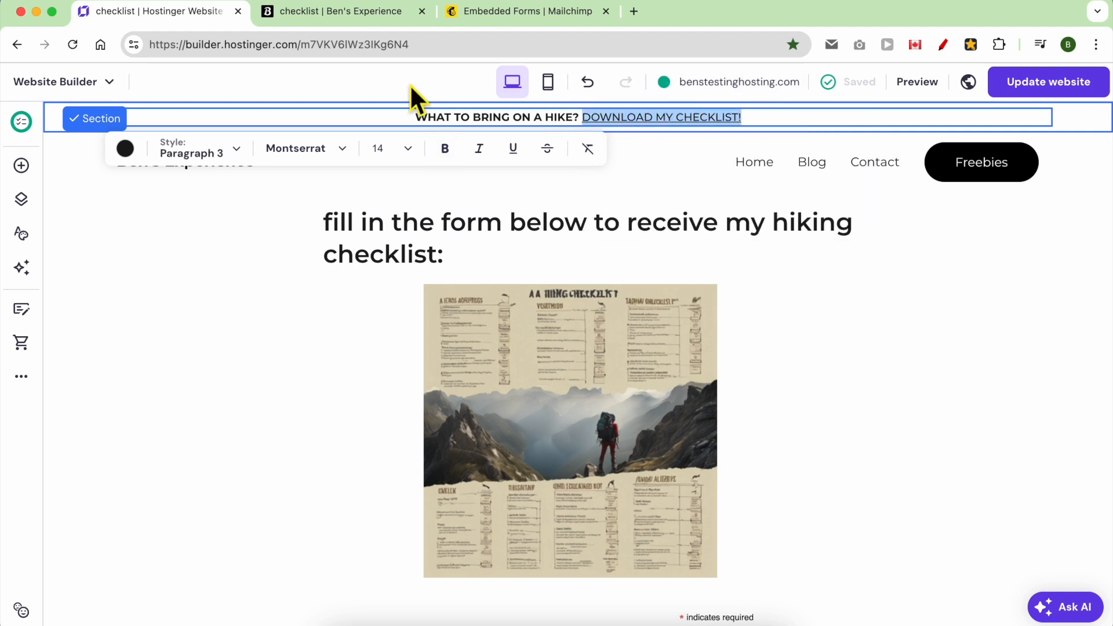
pyautogui.click(147, 2)
pyautogui.click(165, 86)
# Open the header's style settings for its button.
pyautogui.click(967, 174)
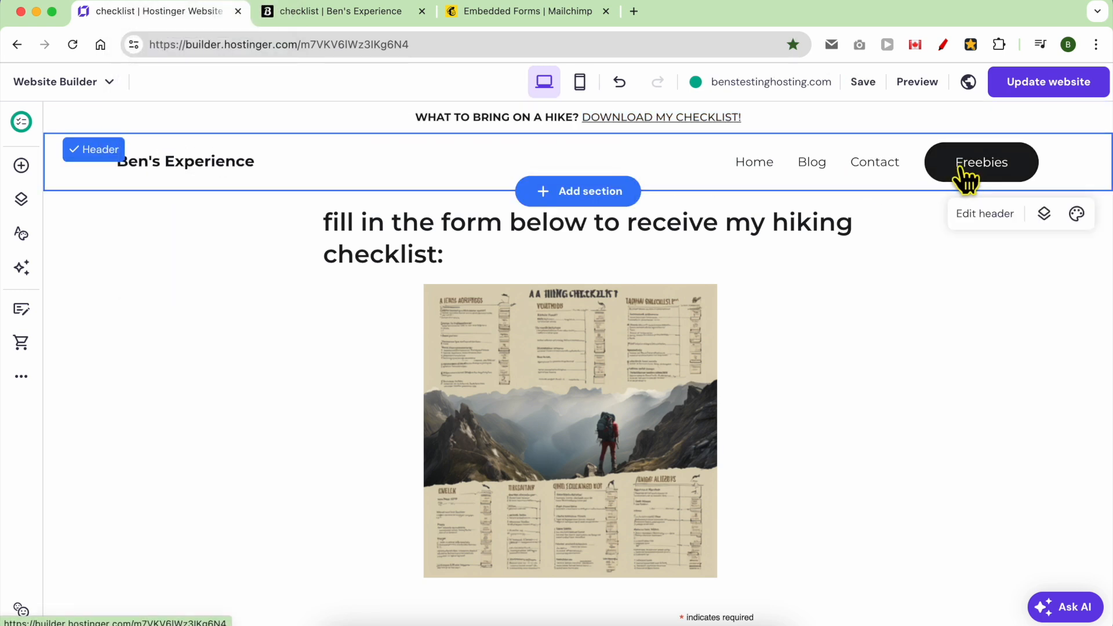
pyautogui.click(967, 219)
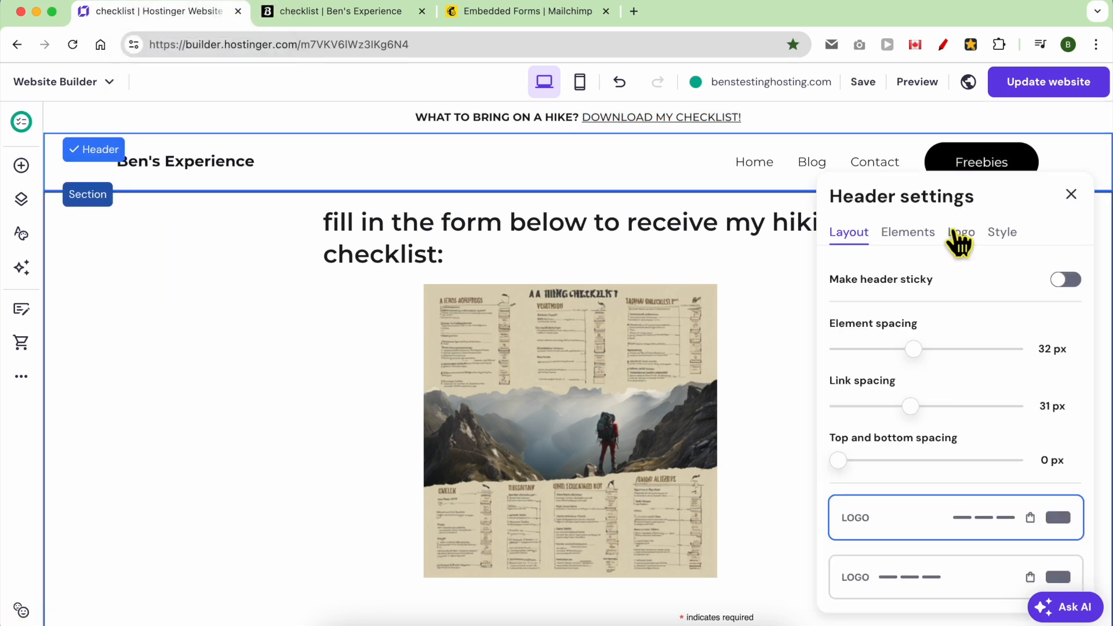
pyautogui.click(1003, 232)
pyautogui.scroll(-3, 969, 342)
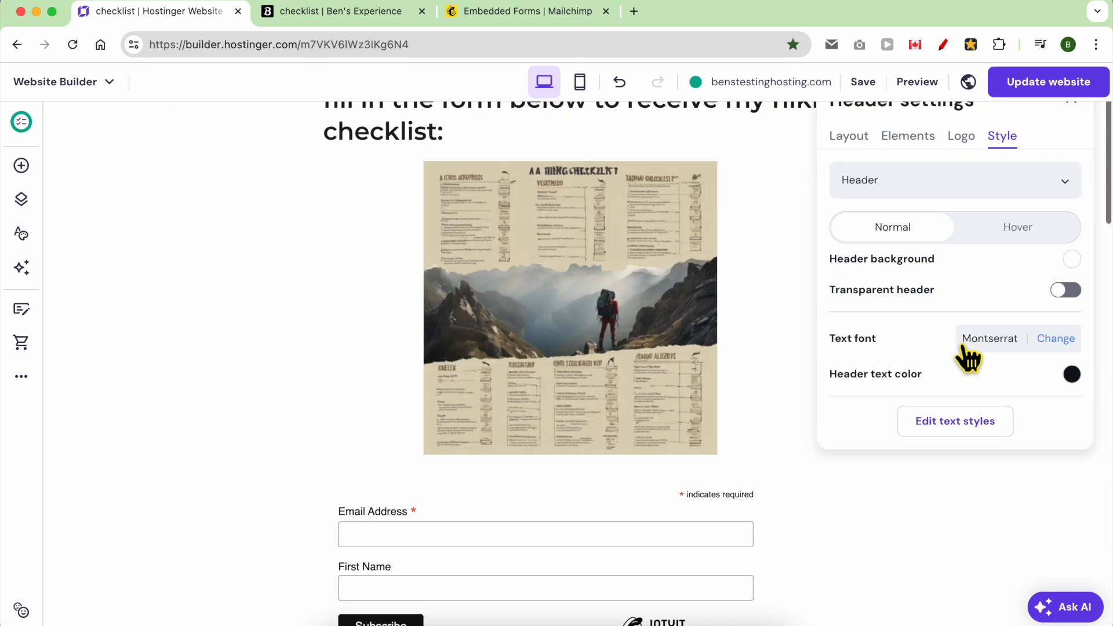
pyautogui.scroll(1, 954, 290)
pyautogui.click(942, 244)
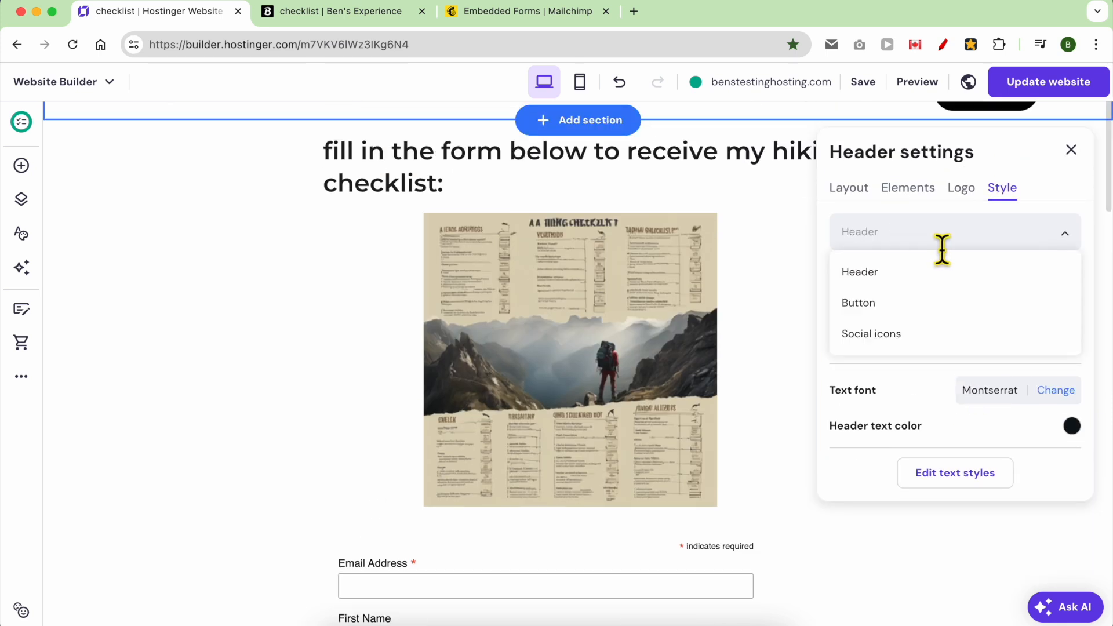
pyautogui.click(900, 308)
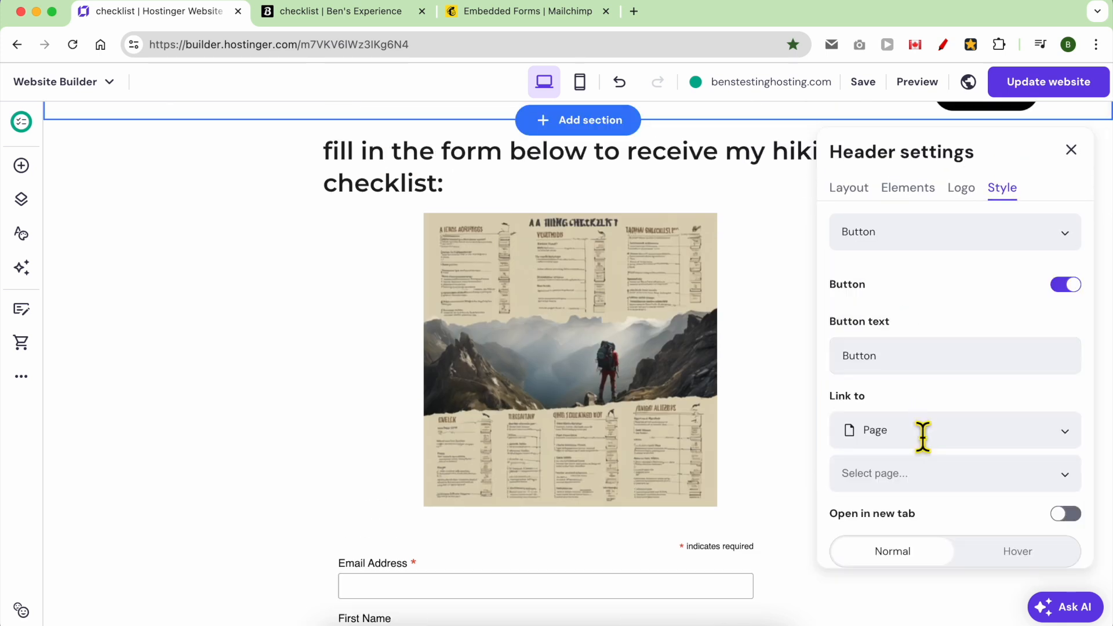
# Set the header button's link to Page > checklist.
pyautogui.click(916, 445)
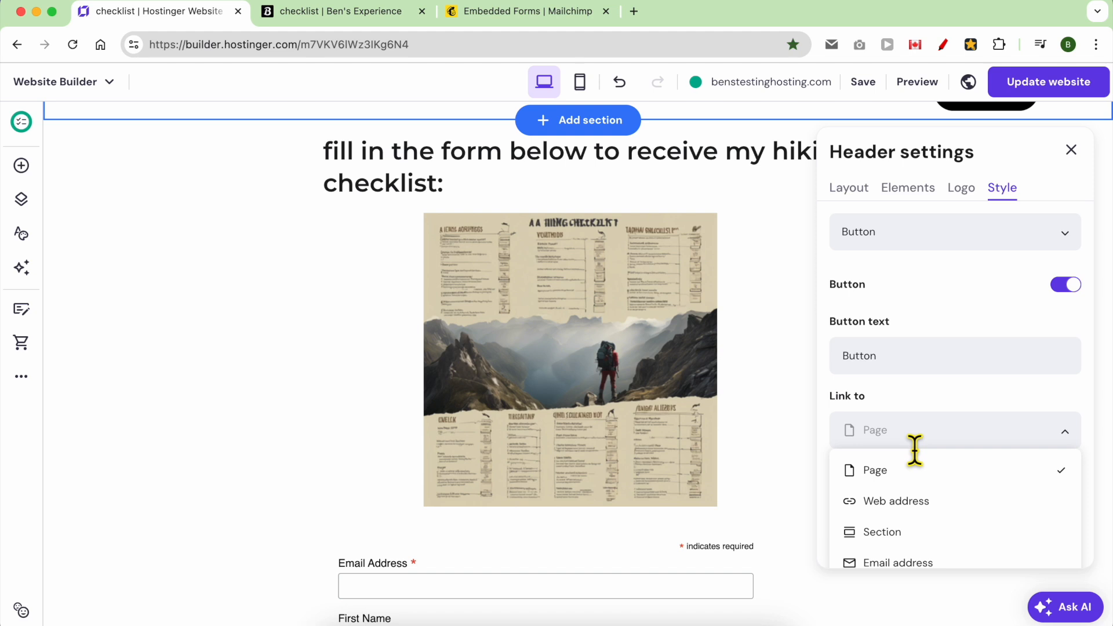
pyautogui.click(919, 473)
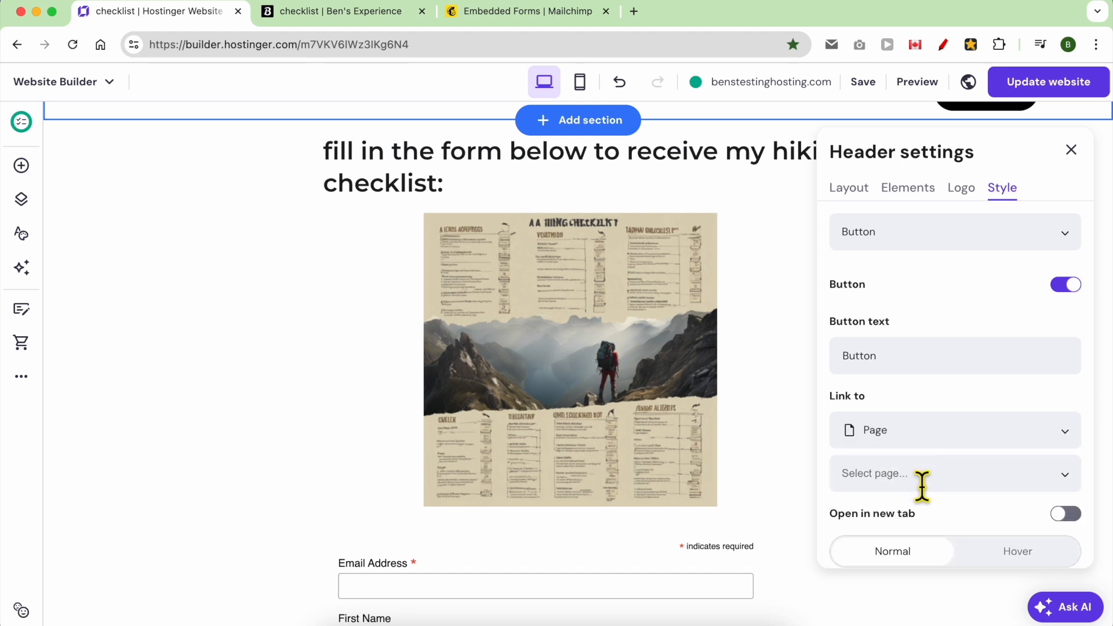
pyautogui.click(922, 486)
pyautogui.scroll(-4, 939, 429)
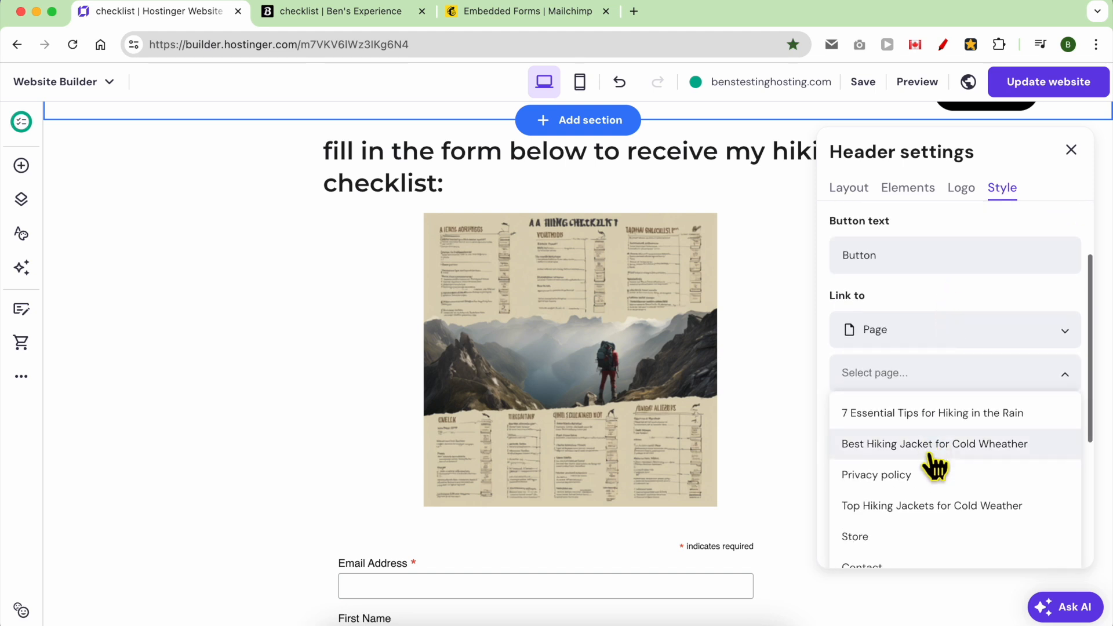
pyautogui.scroll(-1, 945, 522)
pyautogui.scroll(-3, 951, 525)
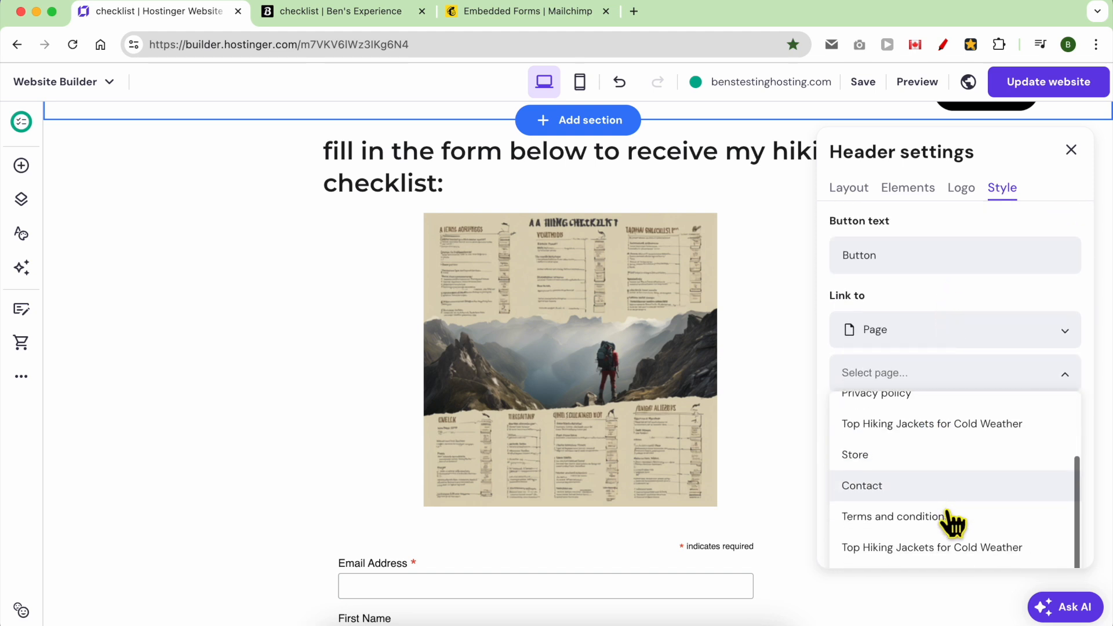
pyautogui.scroll(-5, 951, 516)
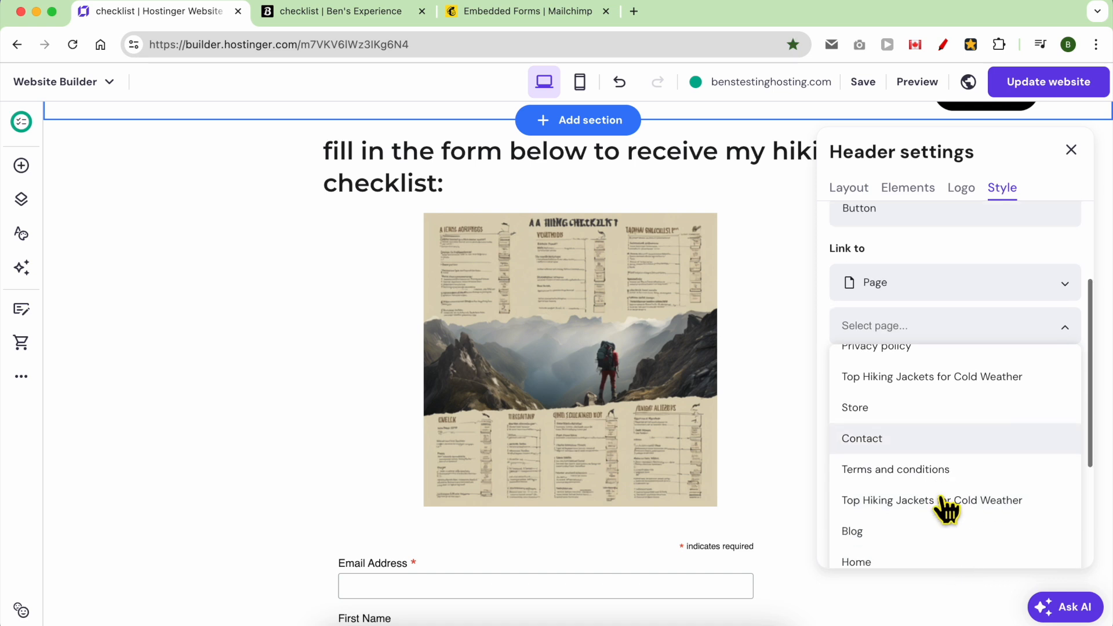
pyautogui.click(927, 405)
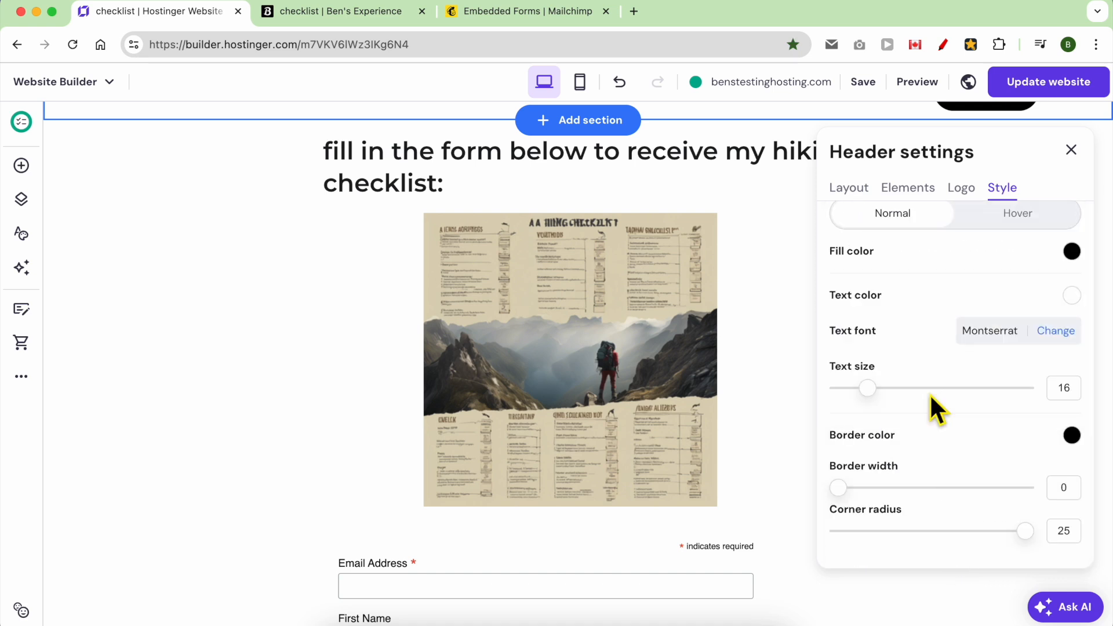
# Publish the website changes and close the confirmation.
pyautogui.scroll(3, 947, 414)
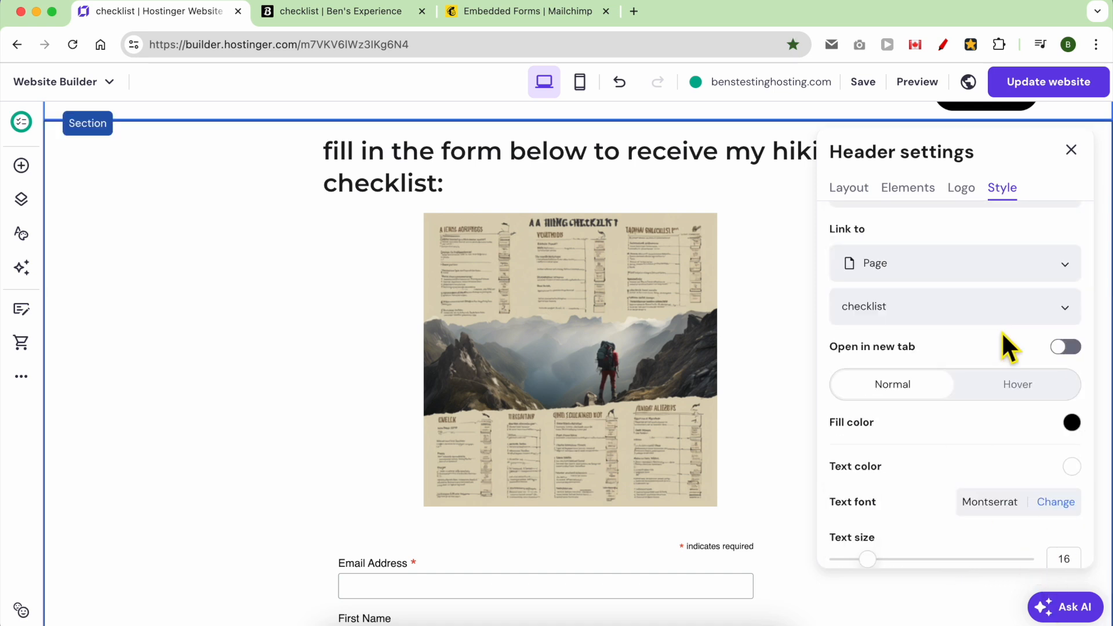
pyautogui.scroll(3, 998, 339)
pyautogui.click(1015, 102)
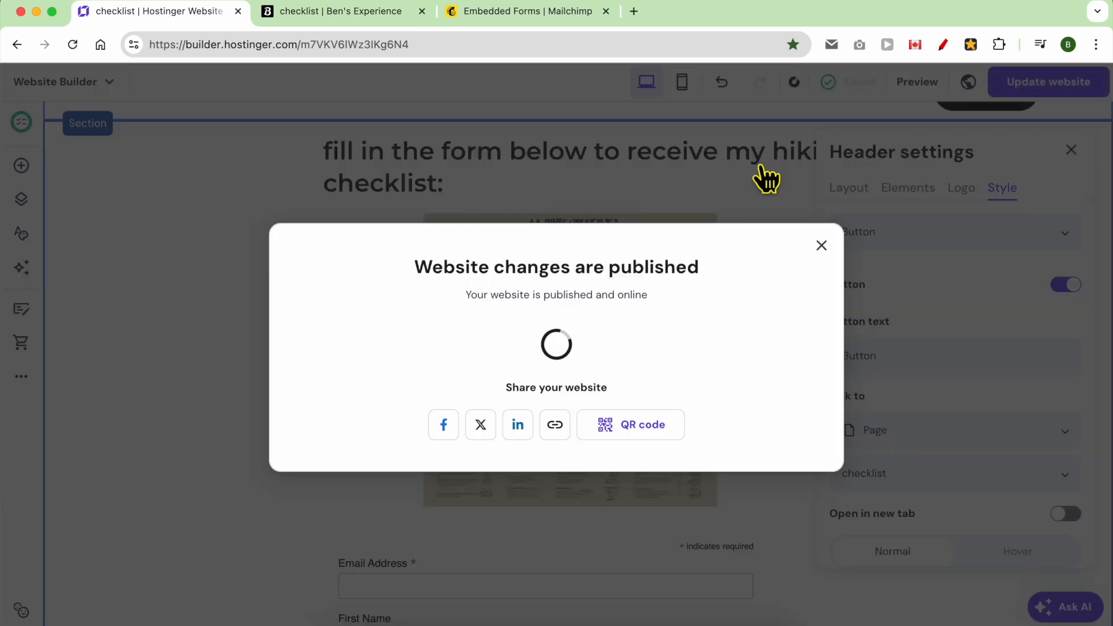
pyautogui.click(822, 241)
# Link the Home page's FREE Hiking Checklist button to Page > checklist.
pyautogui.click(761, 163)
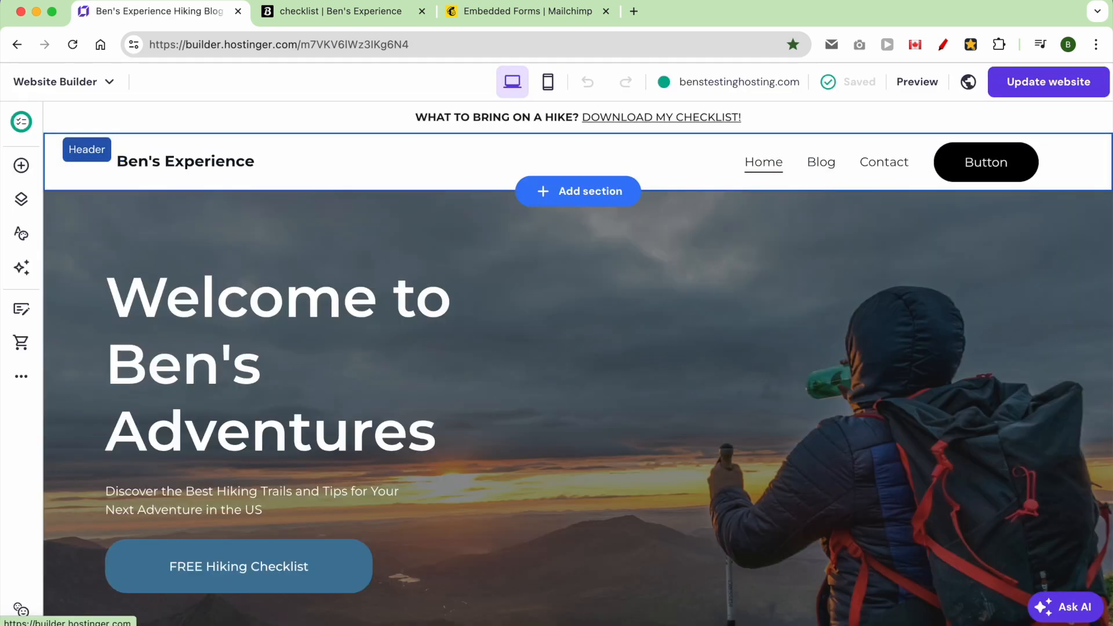
pyautogui.click(329, 580)
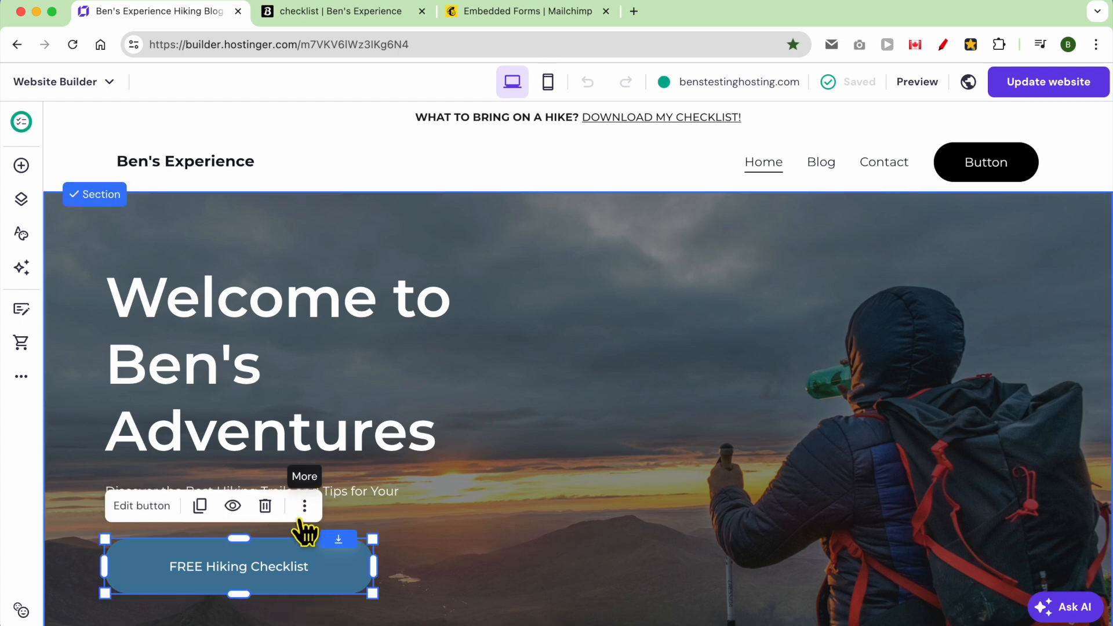
pyautogui.click(164, 508)
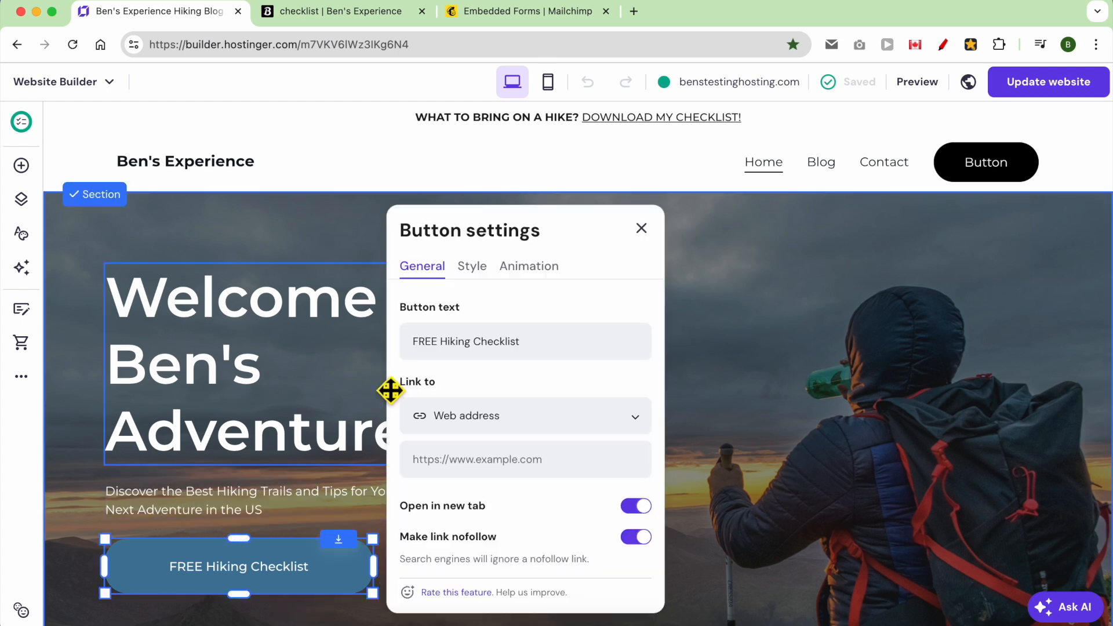
pyautogui.click(509, 420)
pyautogui.click(502, 464)
pyautogui.click(509, 460)
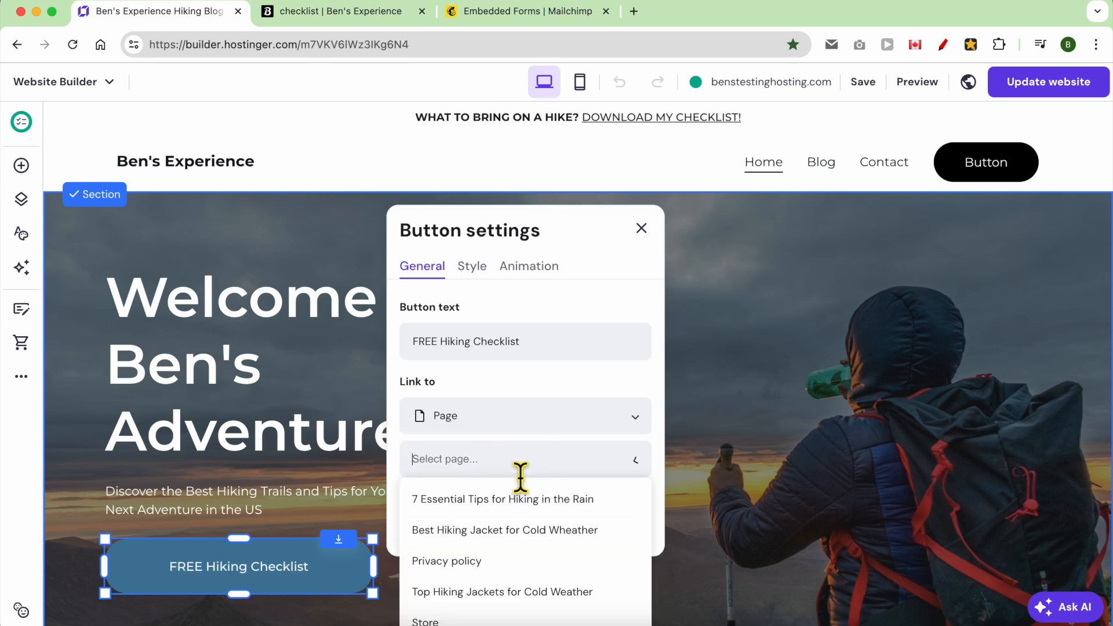
pyautogui.scroll(-3, 504, 539)
pyautogui.scroll(-3, 512, 582)
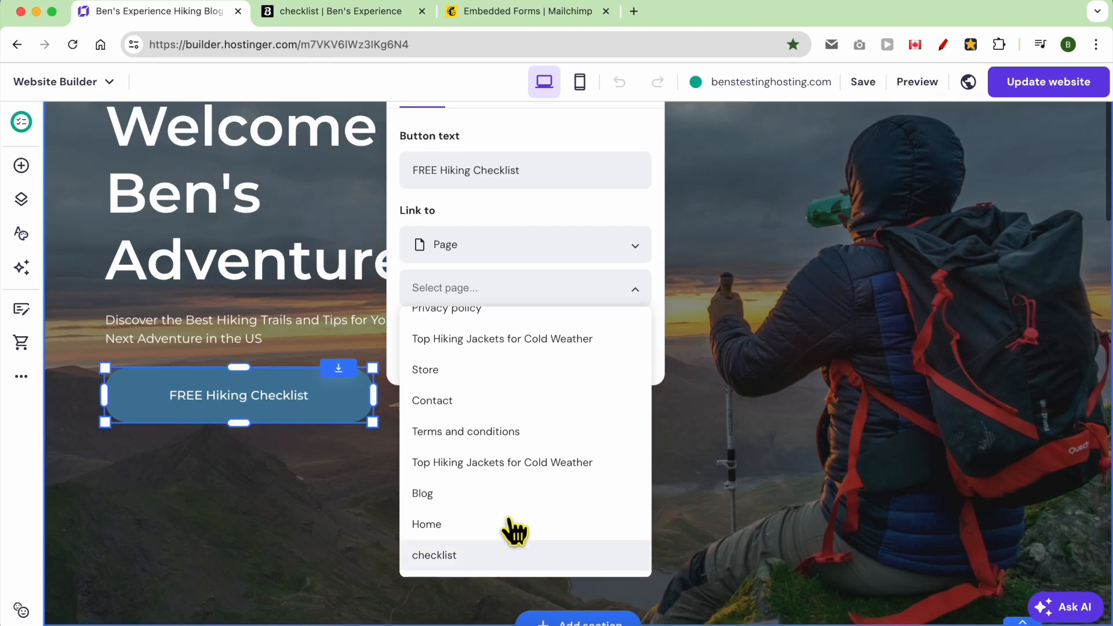
pyautogui.click(502, 555)
# Close the button settings, publish the website, and view the live site.
pyautogui.scroll(3, 595, 356)
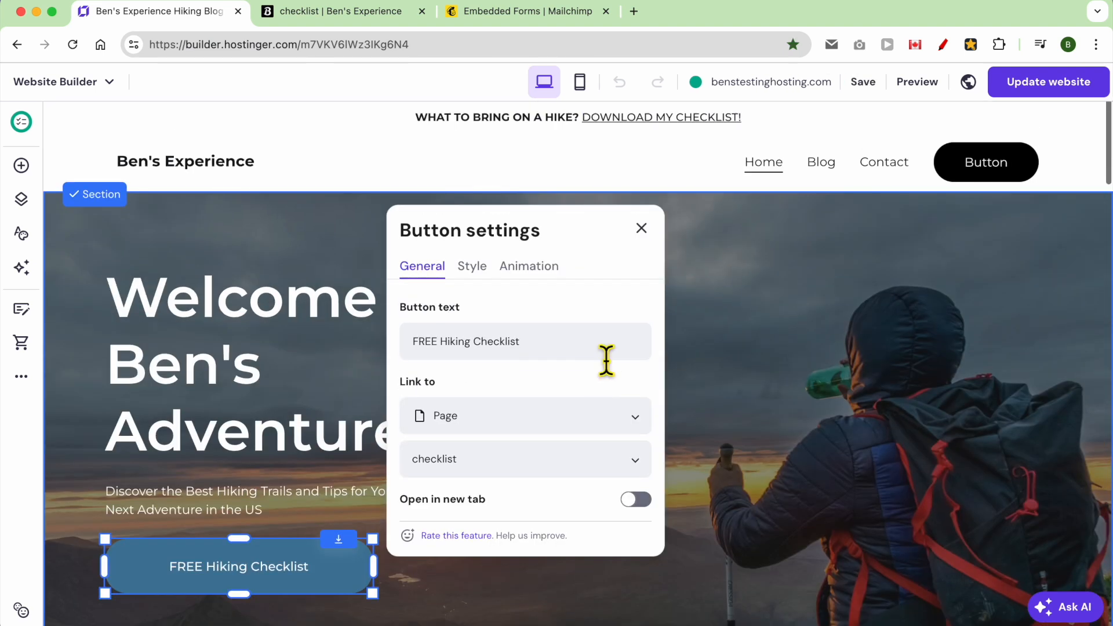
pyautogui.click(699, 428)
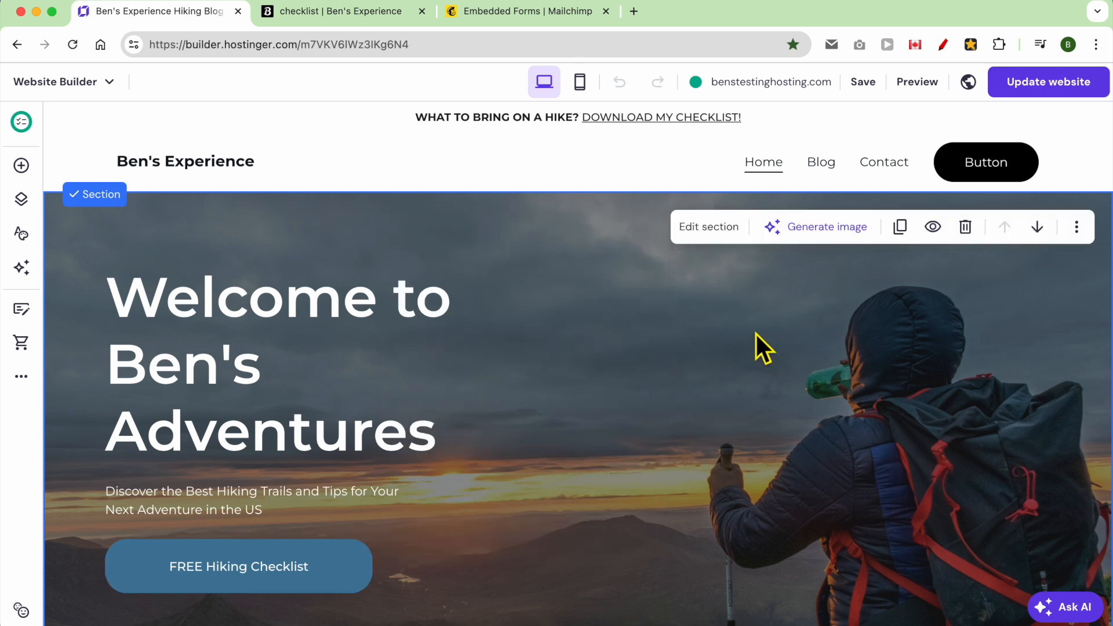
pyautogui.click(1018, 86)
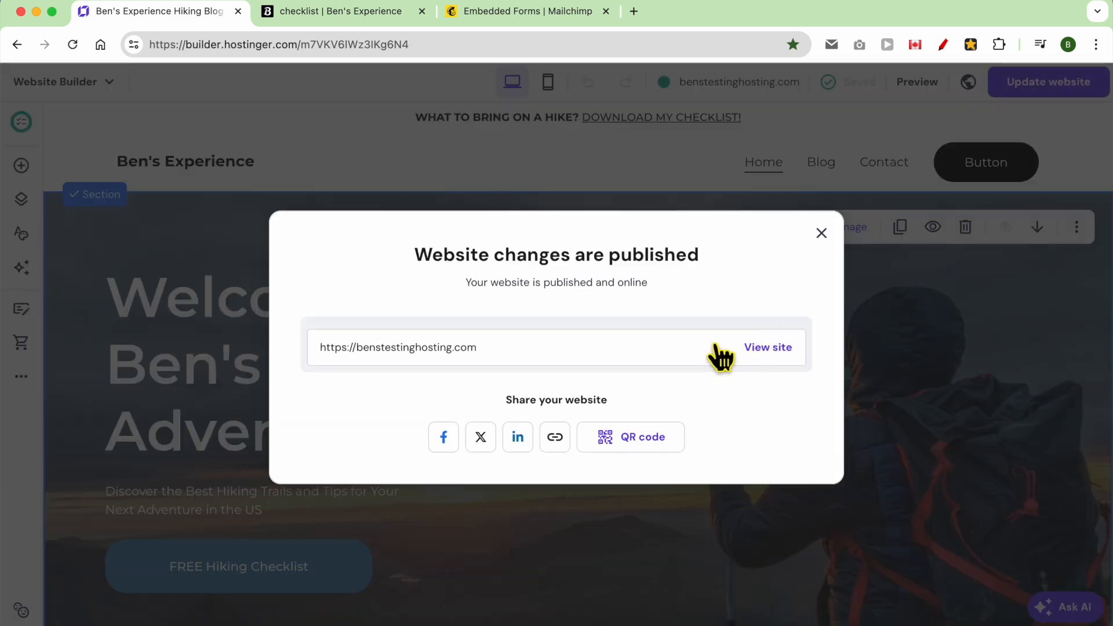
pyautogui.click(766, 347)
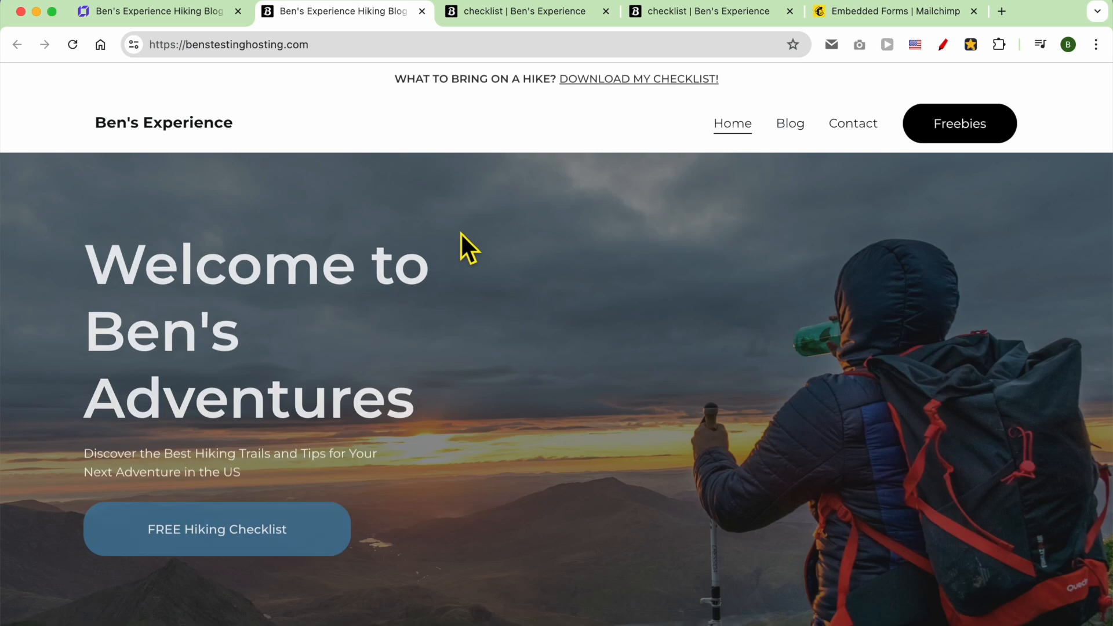
# On the live site, verify the DOWNLOAD MY CHECKLIST!, Freebies and FREE Hiking Checklist links open /checklist.
pyautogui.click(611, 79)
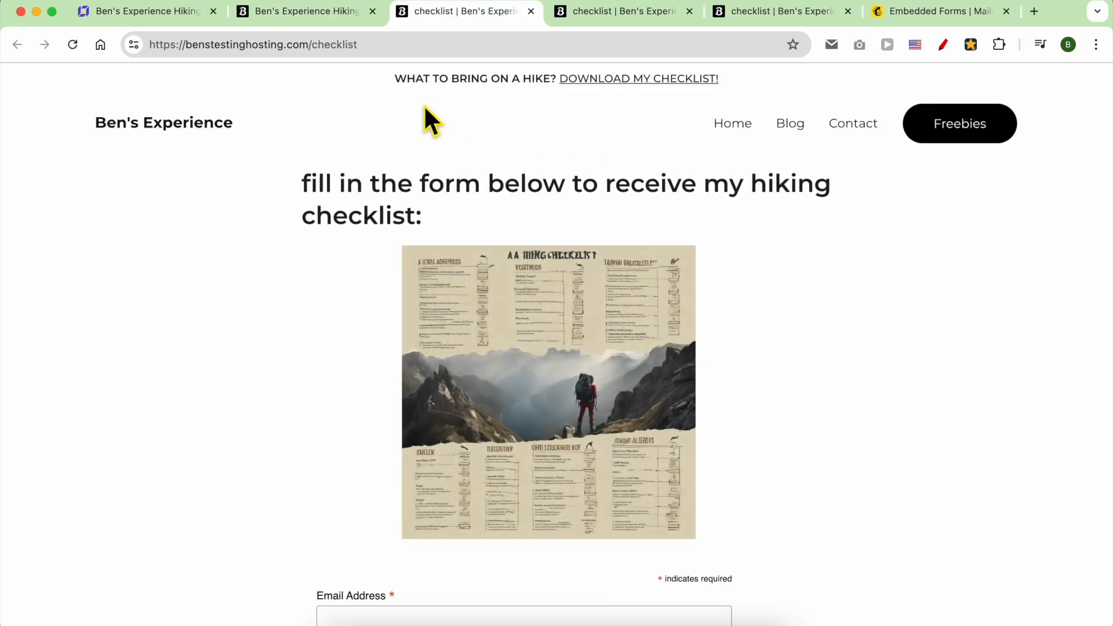
pyautogui.click(294, 15)
pyautogui.click(944, 132)
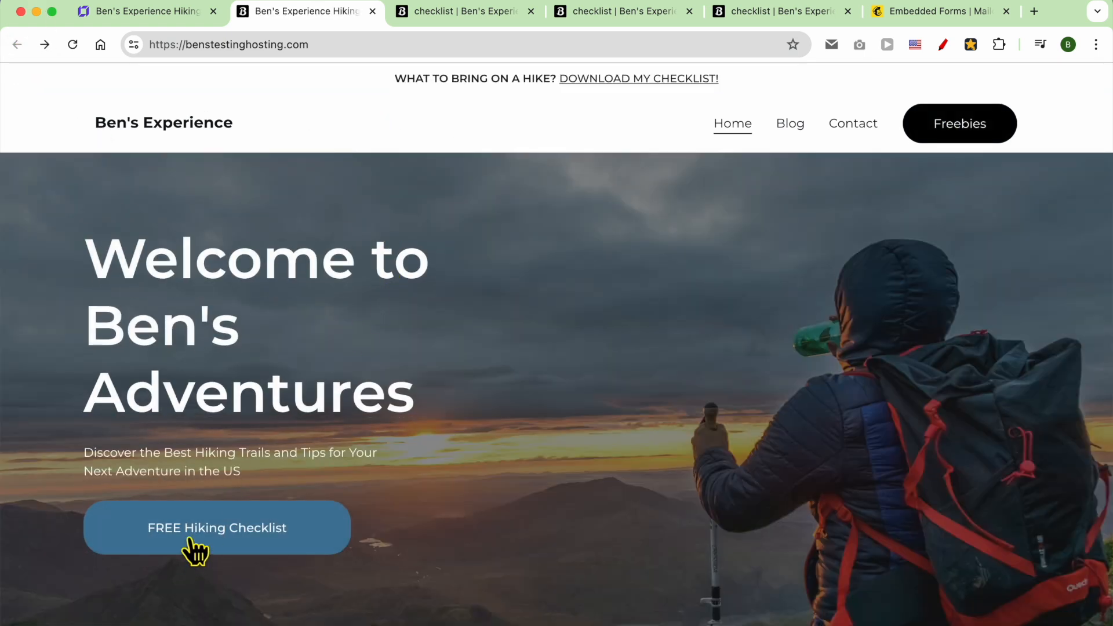
pyautogui.click(189, 541)
pyautogui.scroll(-3, 302, 464)
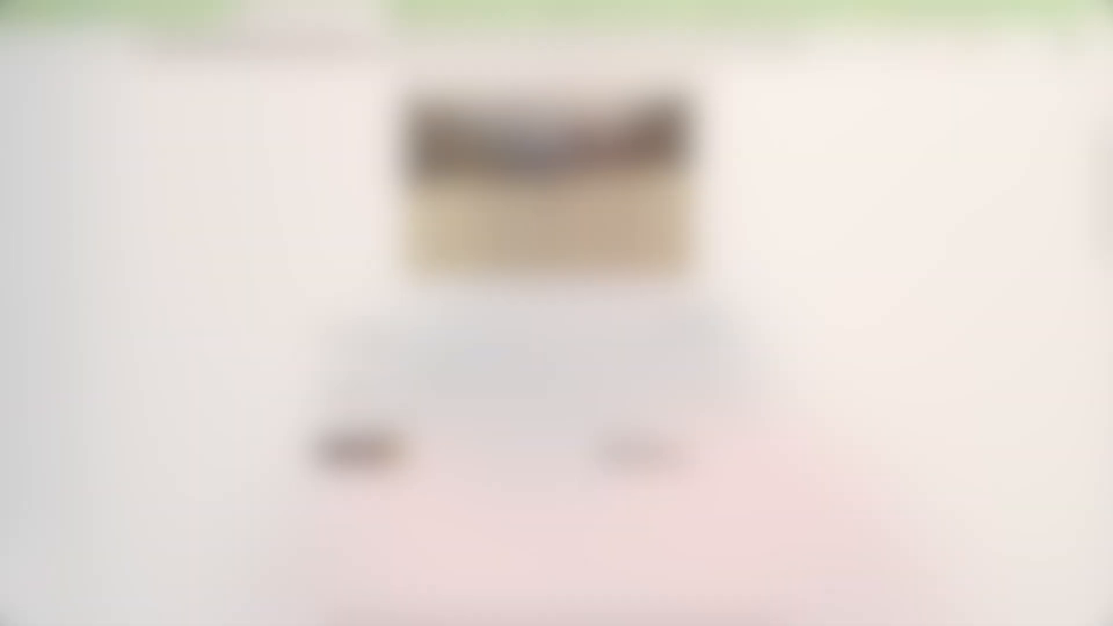